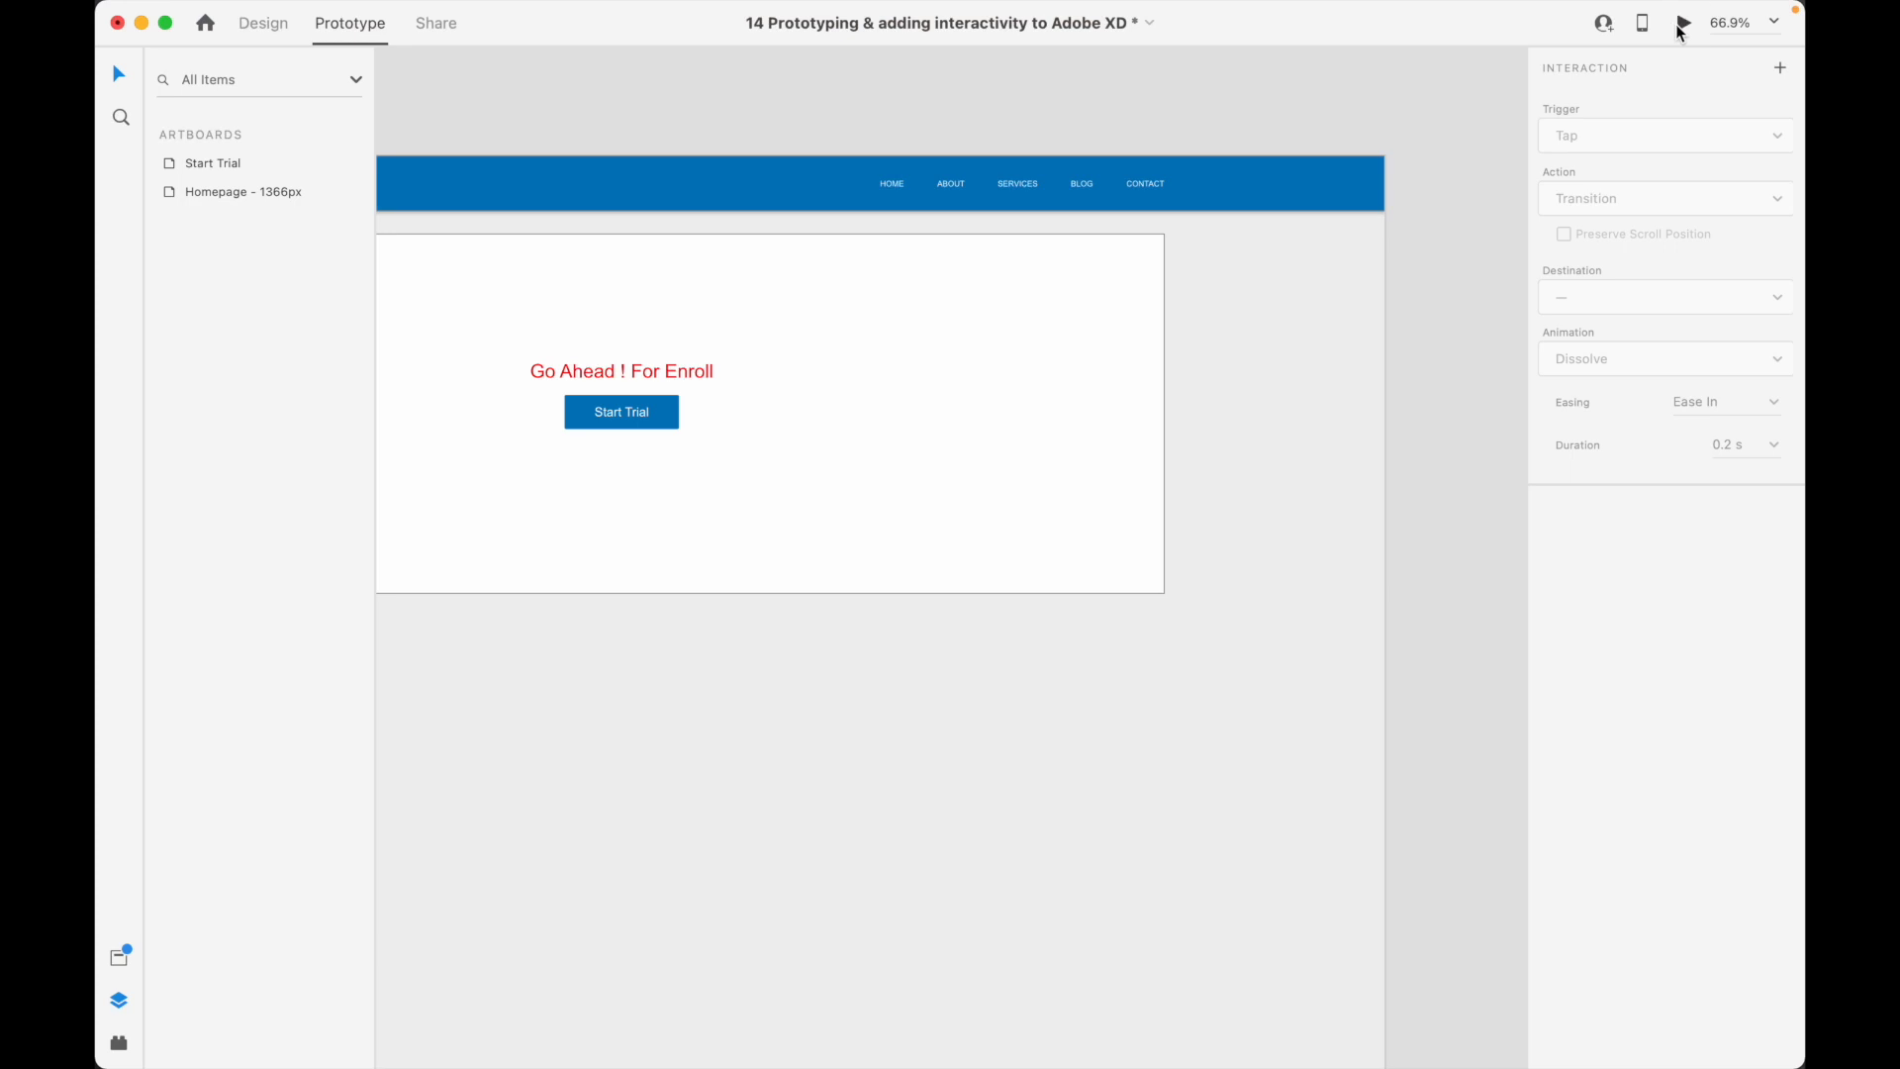
Preview the finished prototype, opening the Start Trial form twice and returning to the homepage through its close icon and the site logo
click(116, 27)
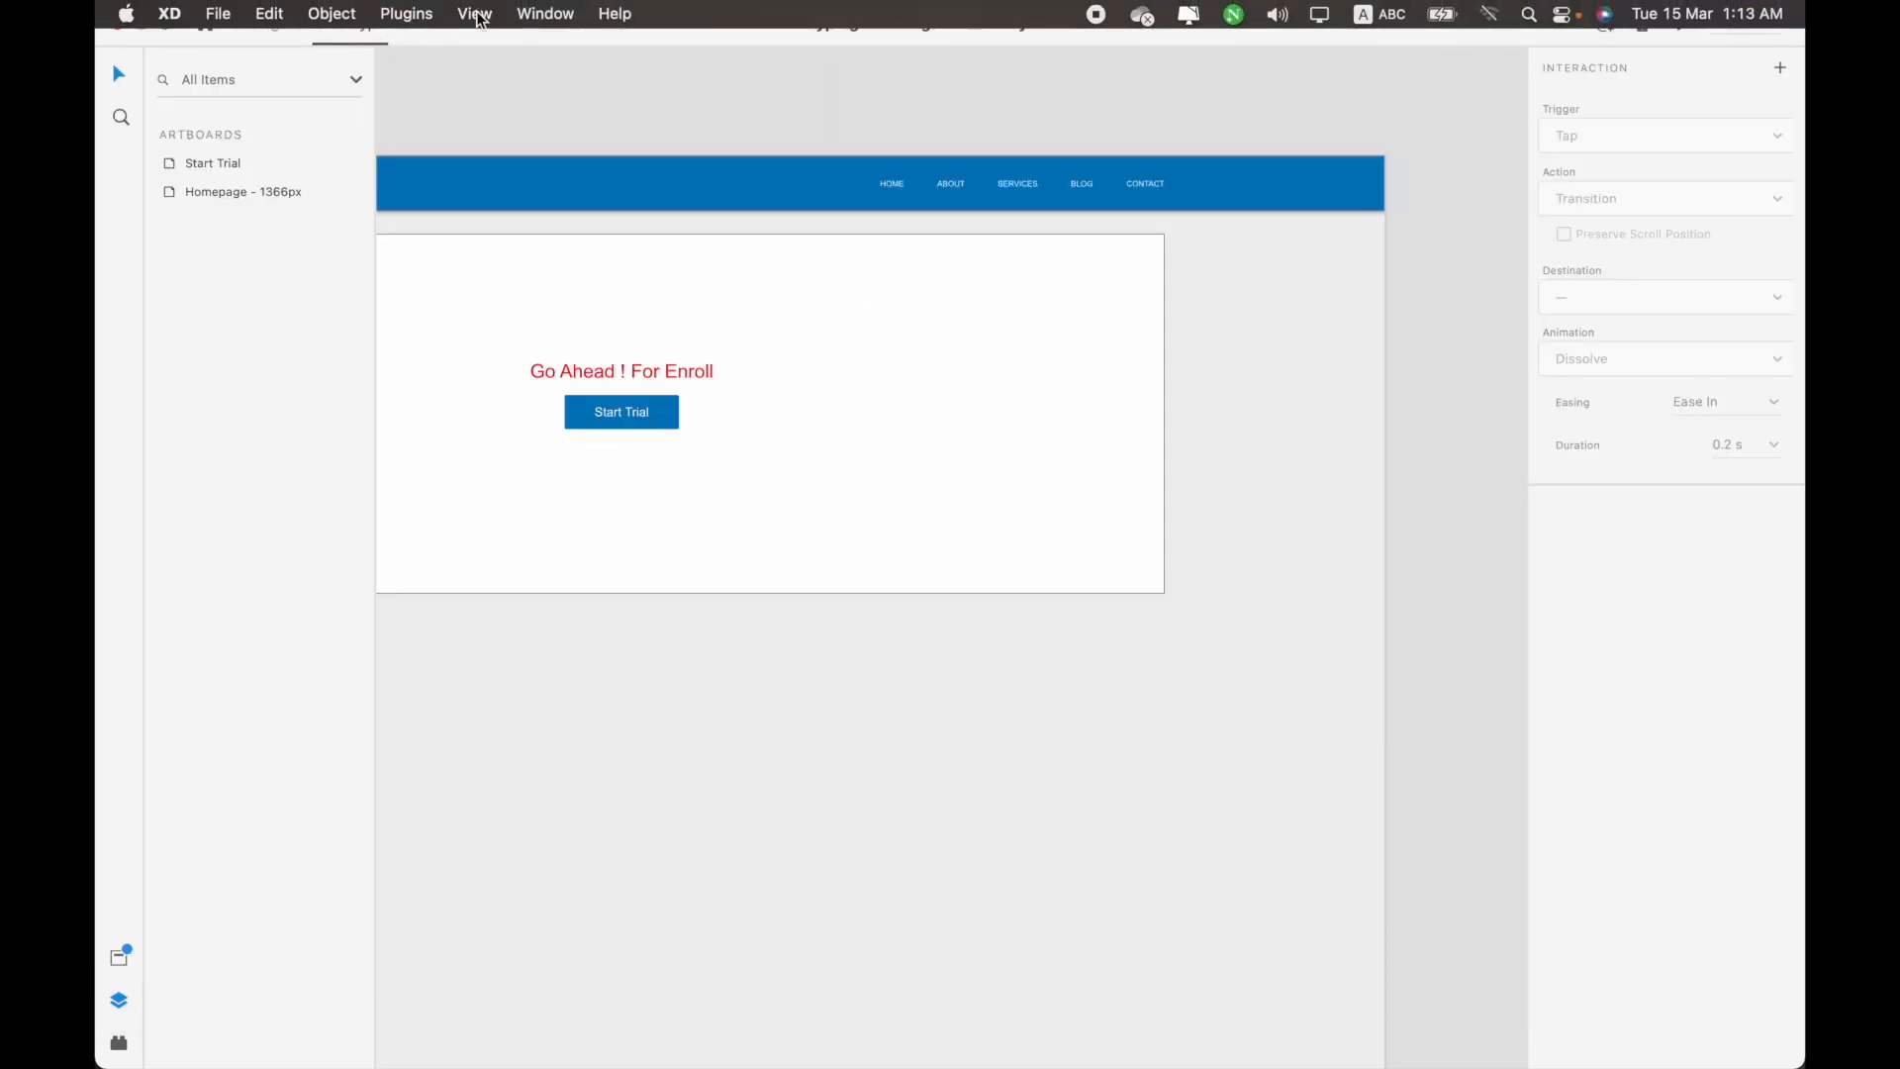
click(524, 14)
click(569, 193)
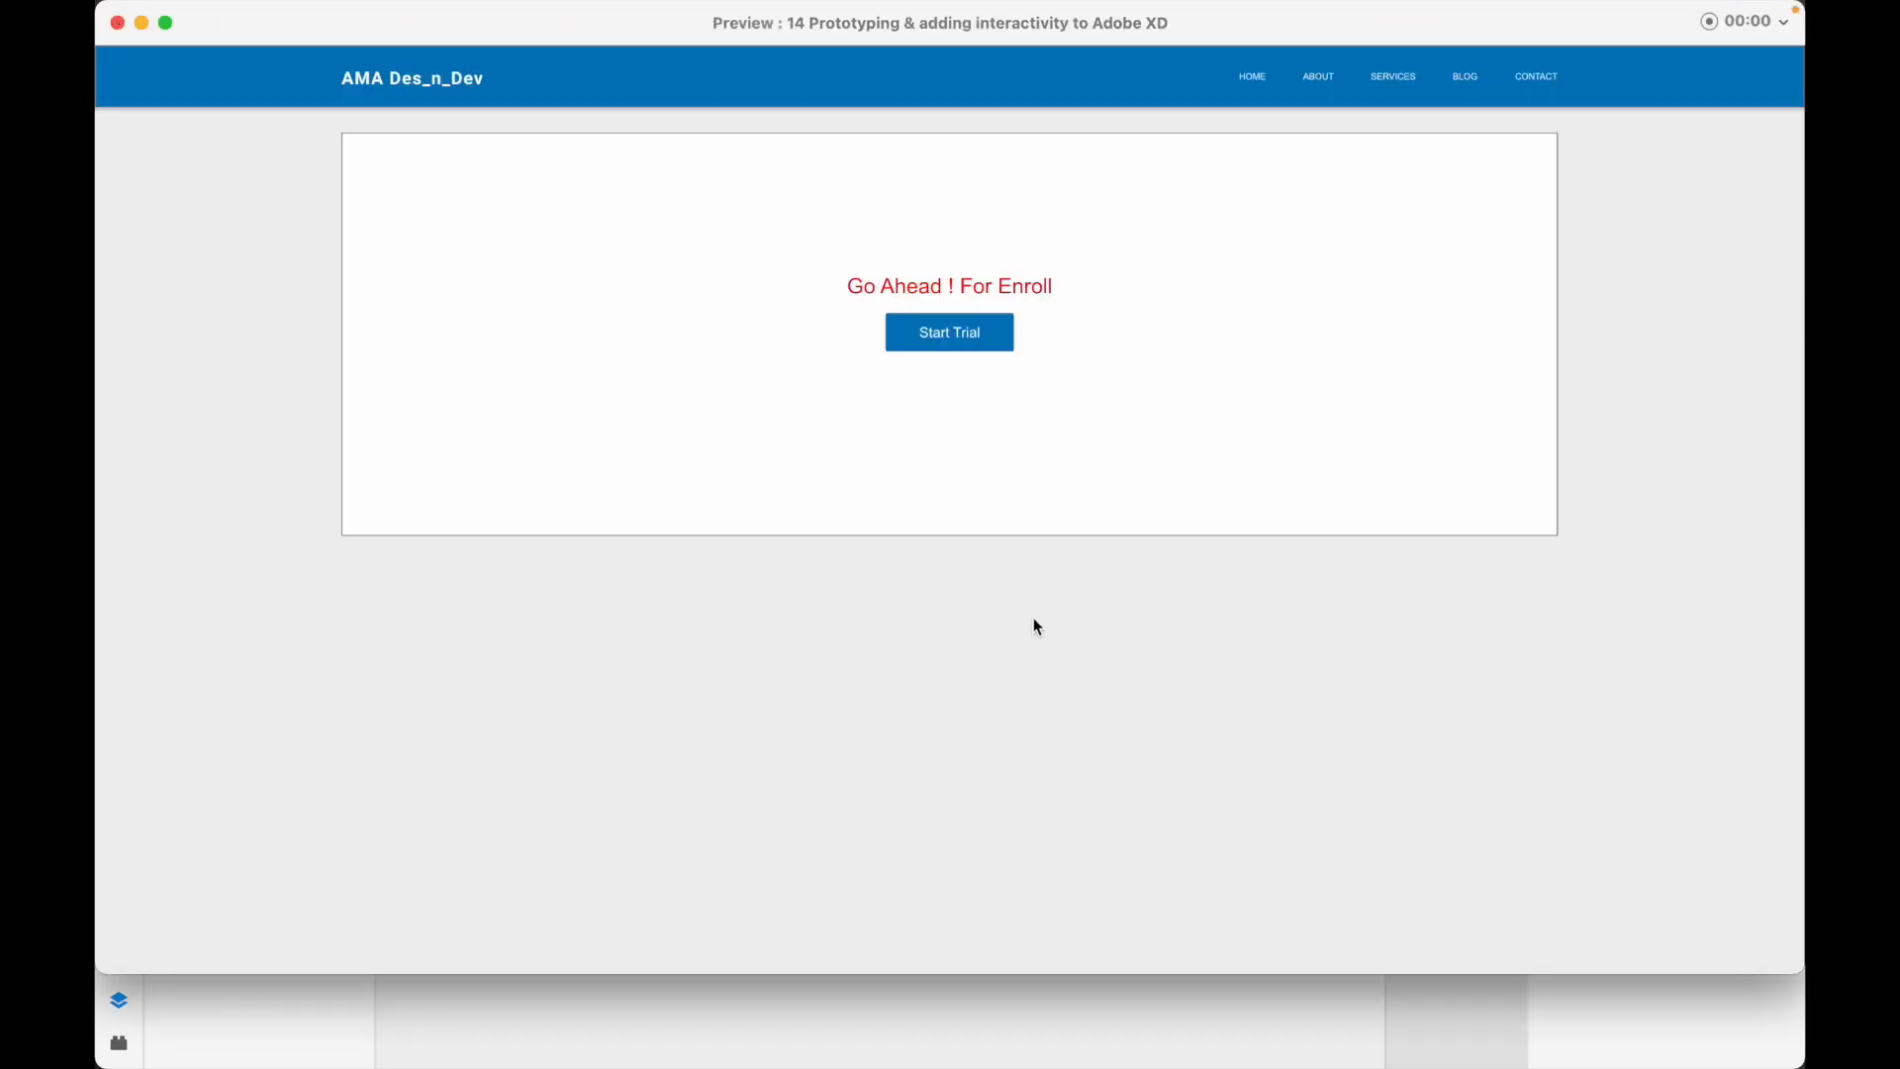
click(985, 346)
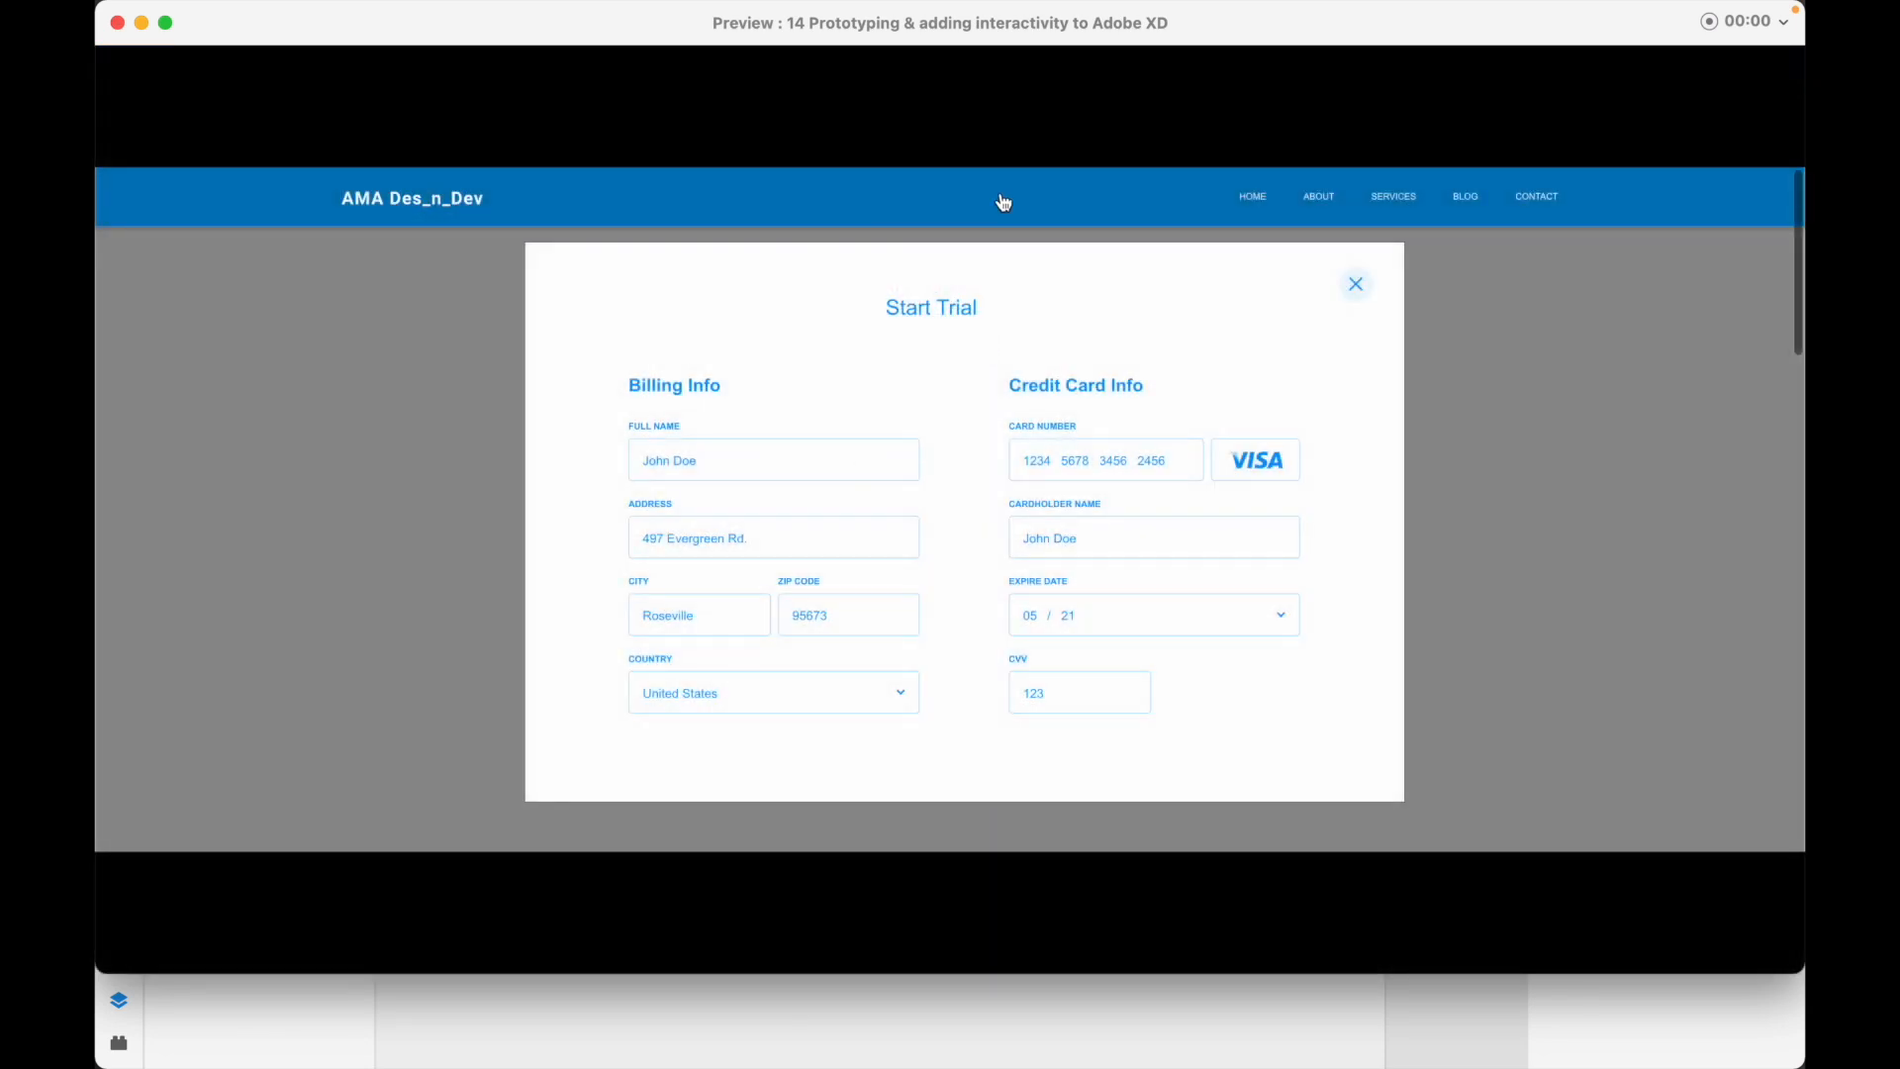
click(1356, 289)
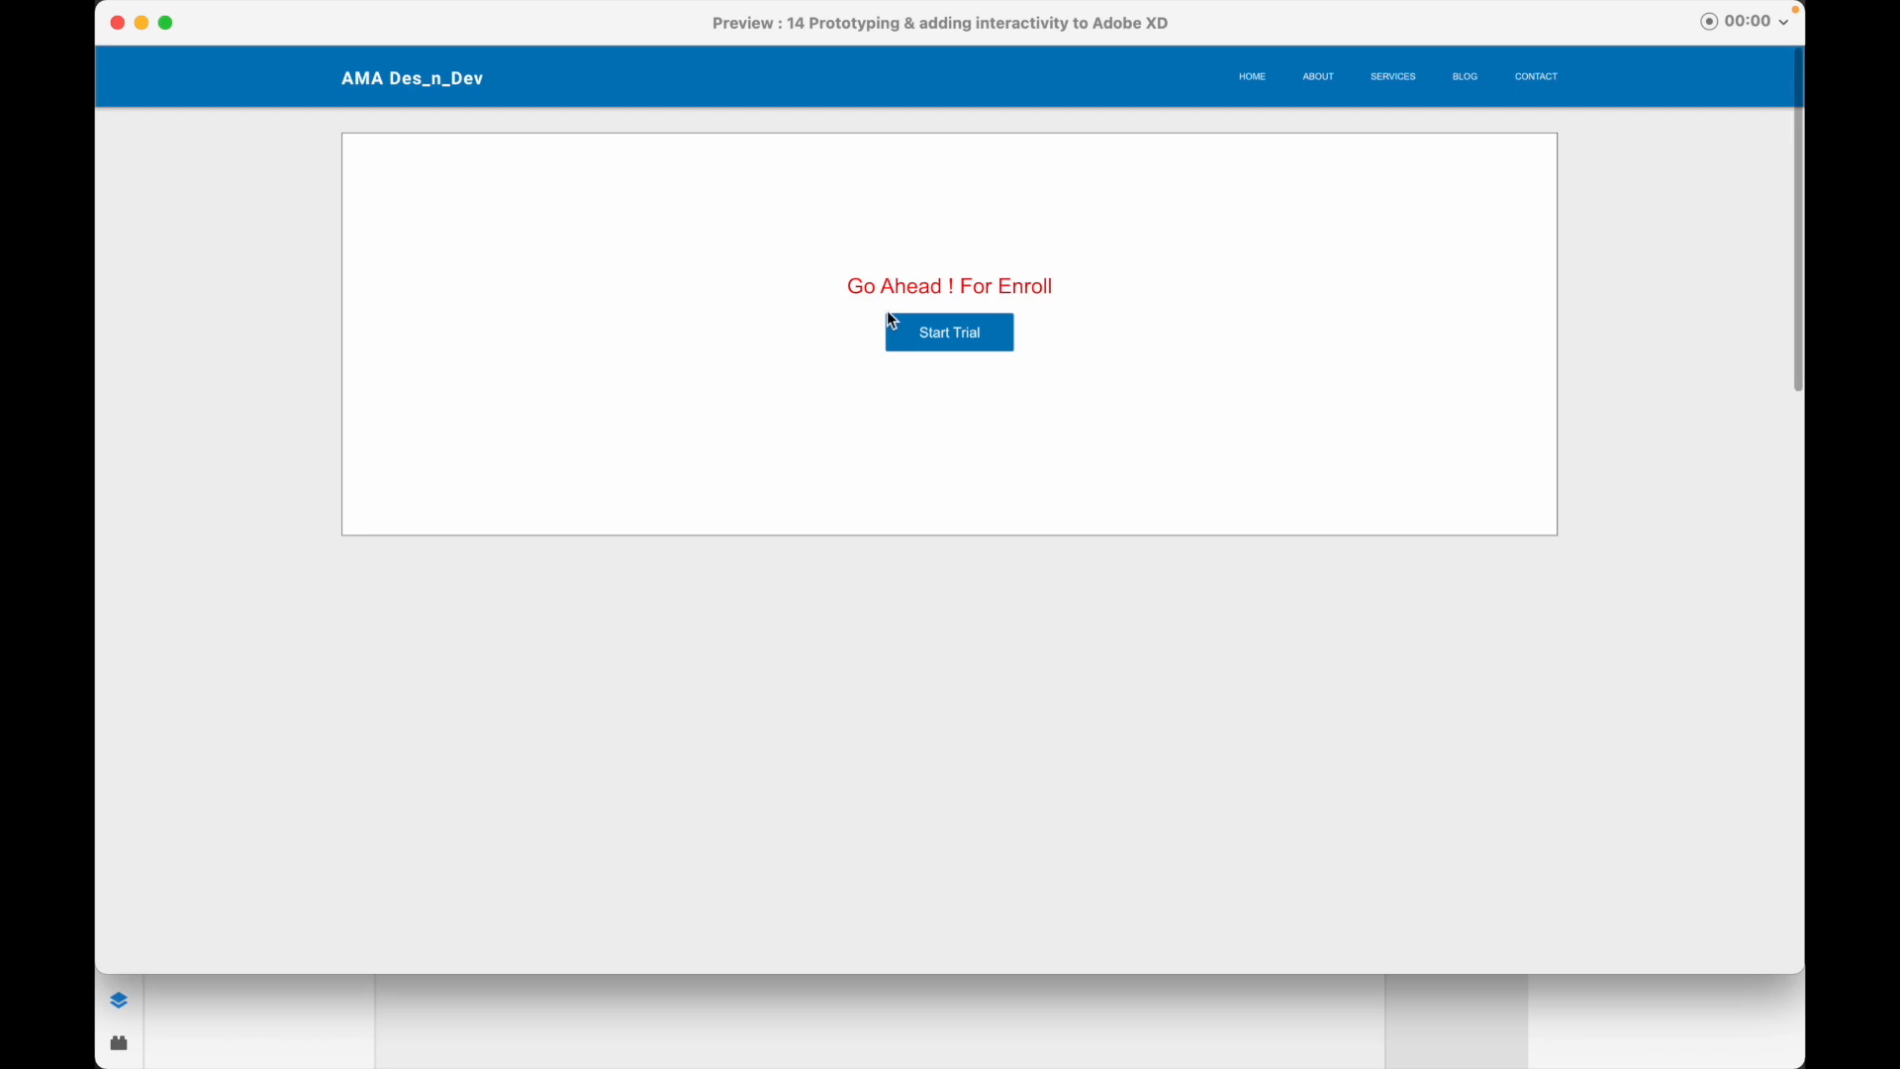
click(891, 322)
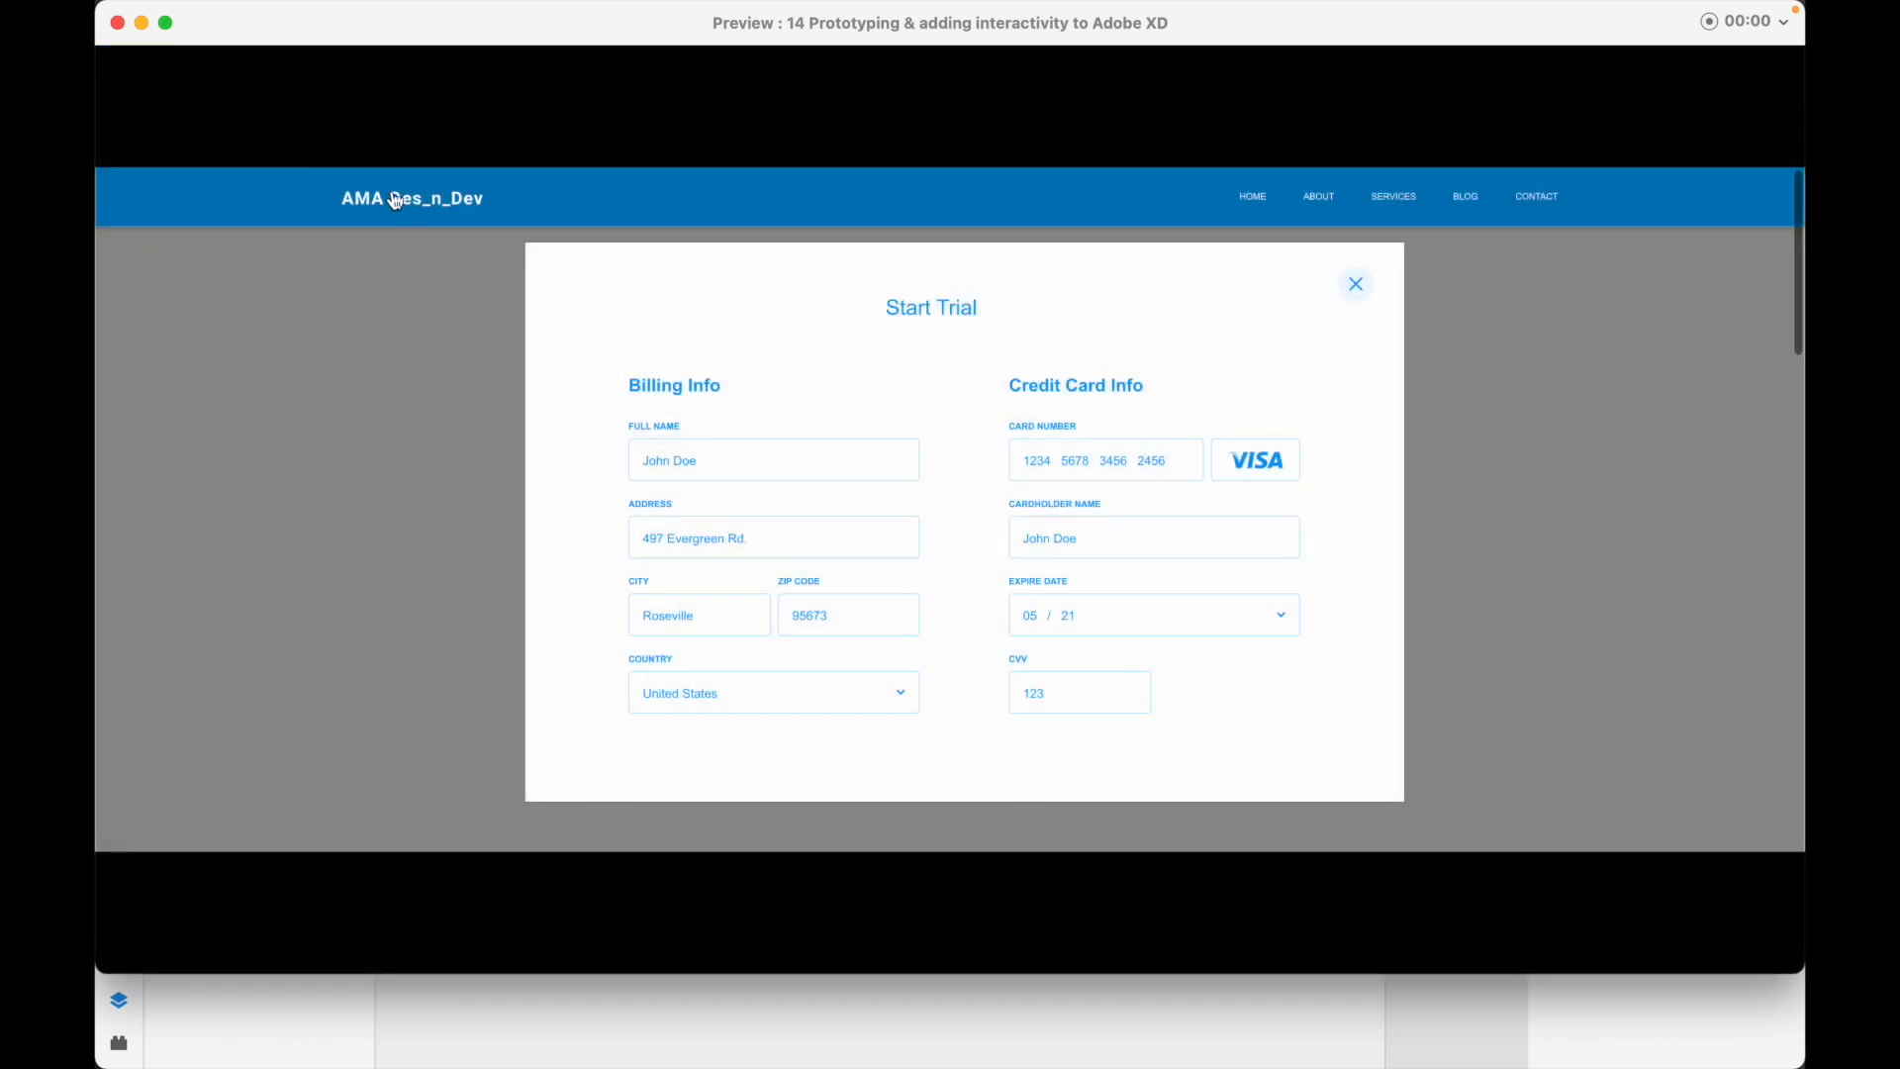
click(393, 199)
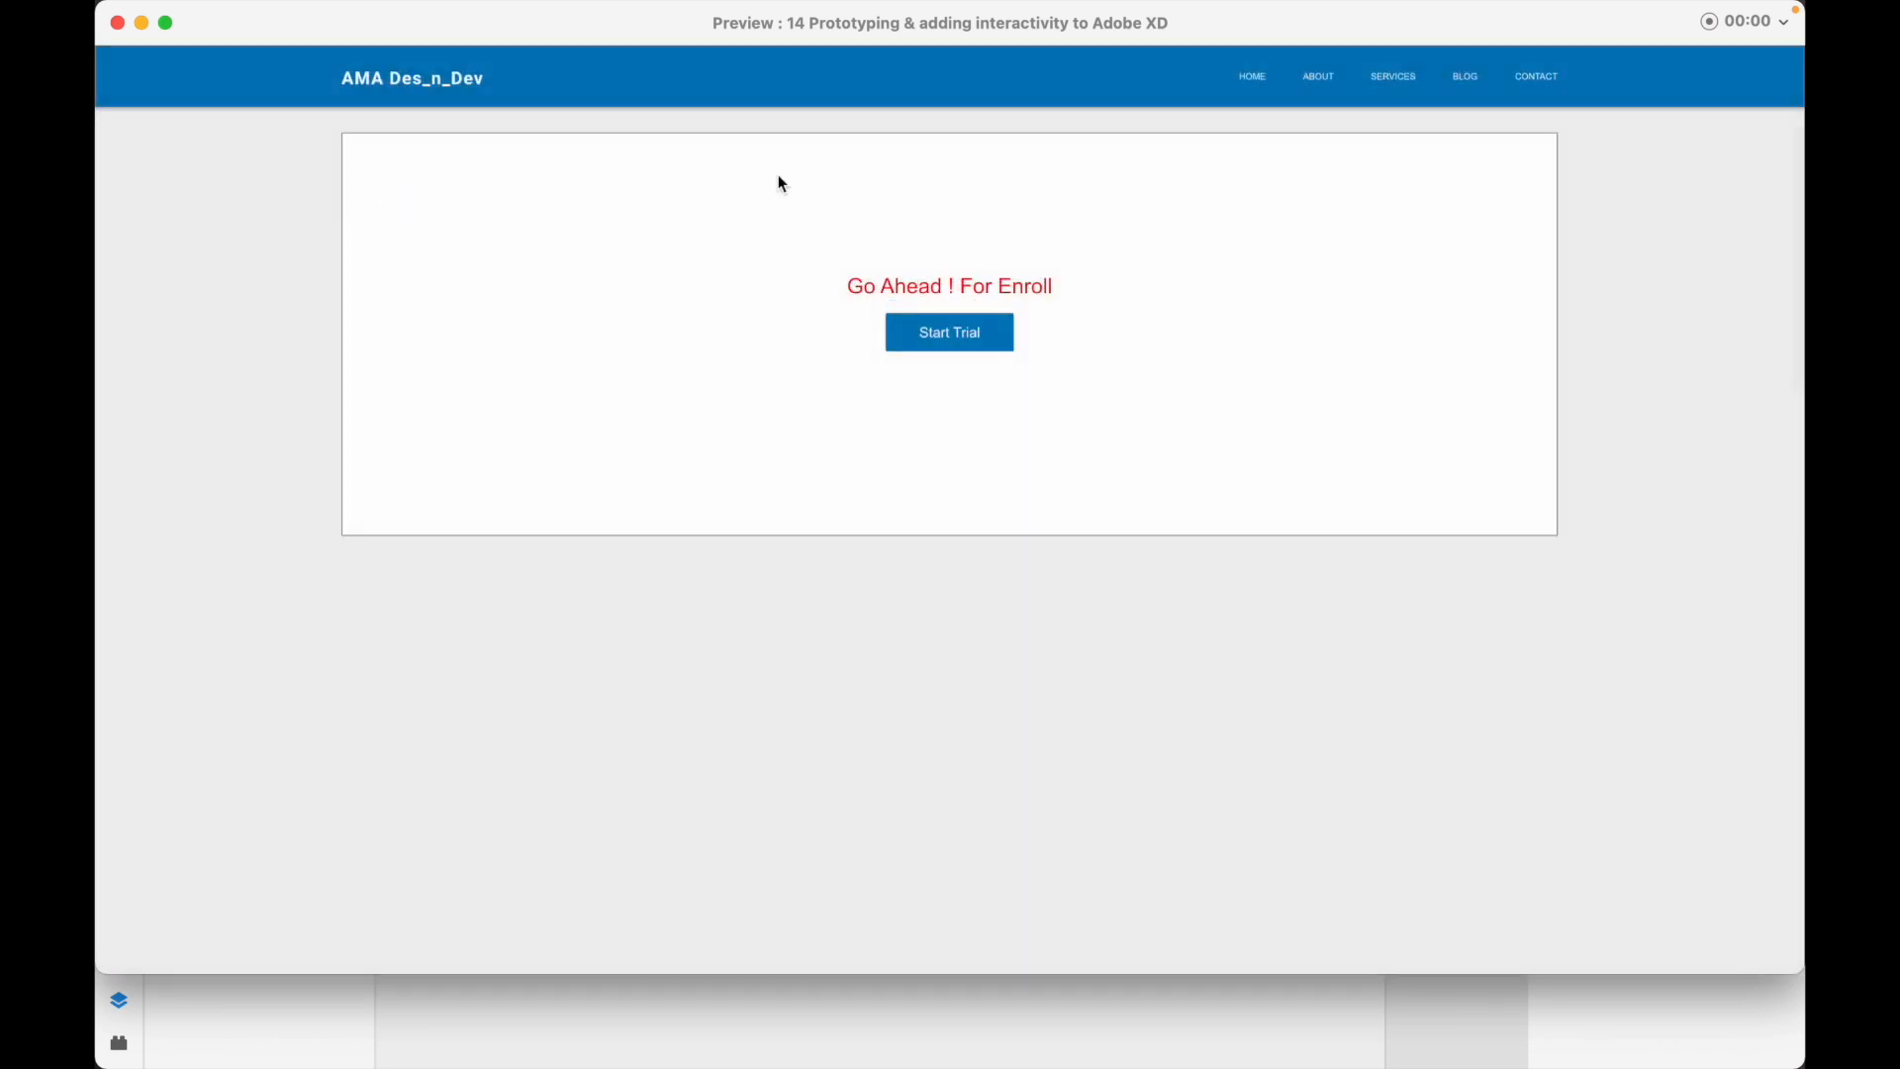
click(117, 23)
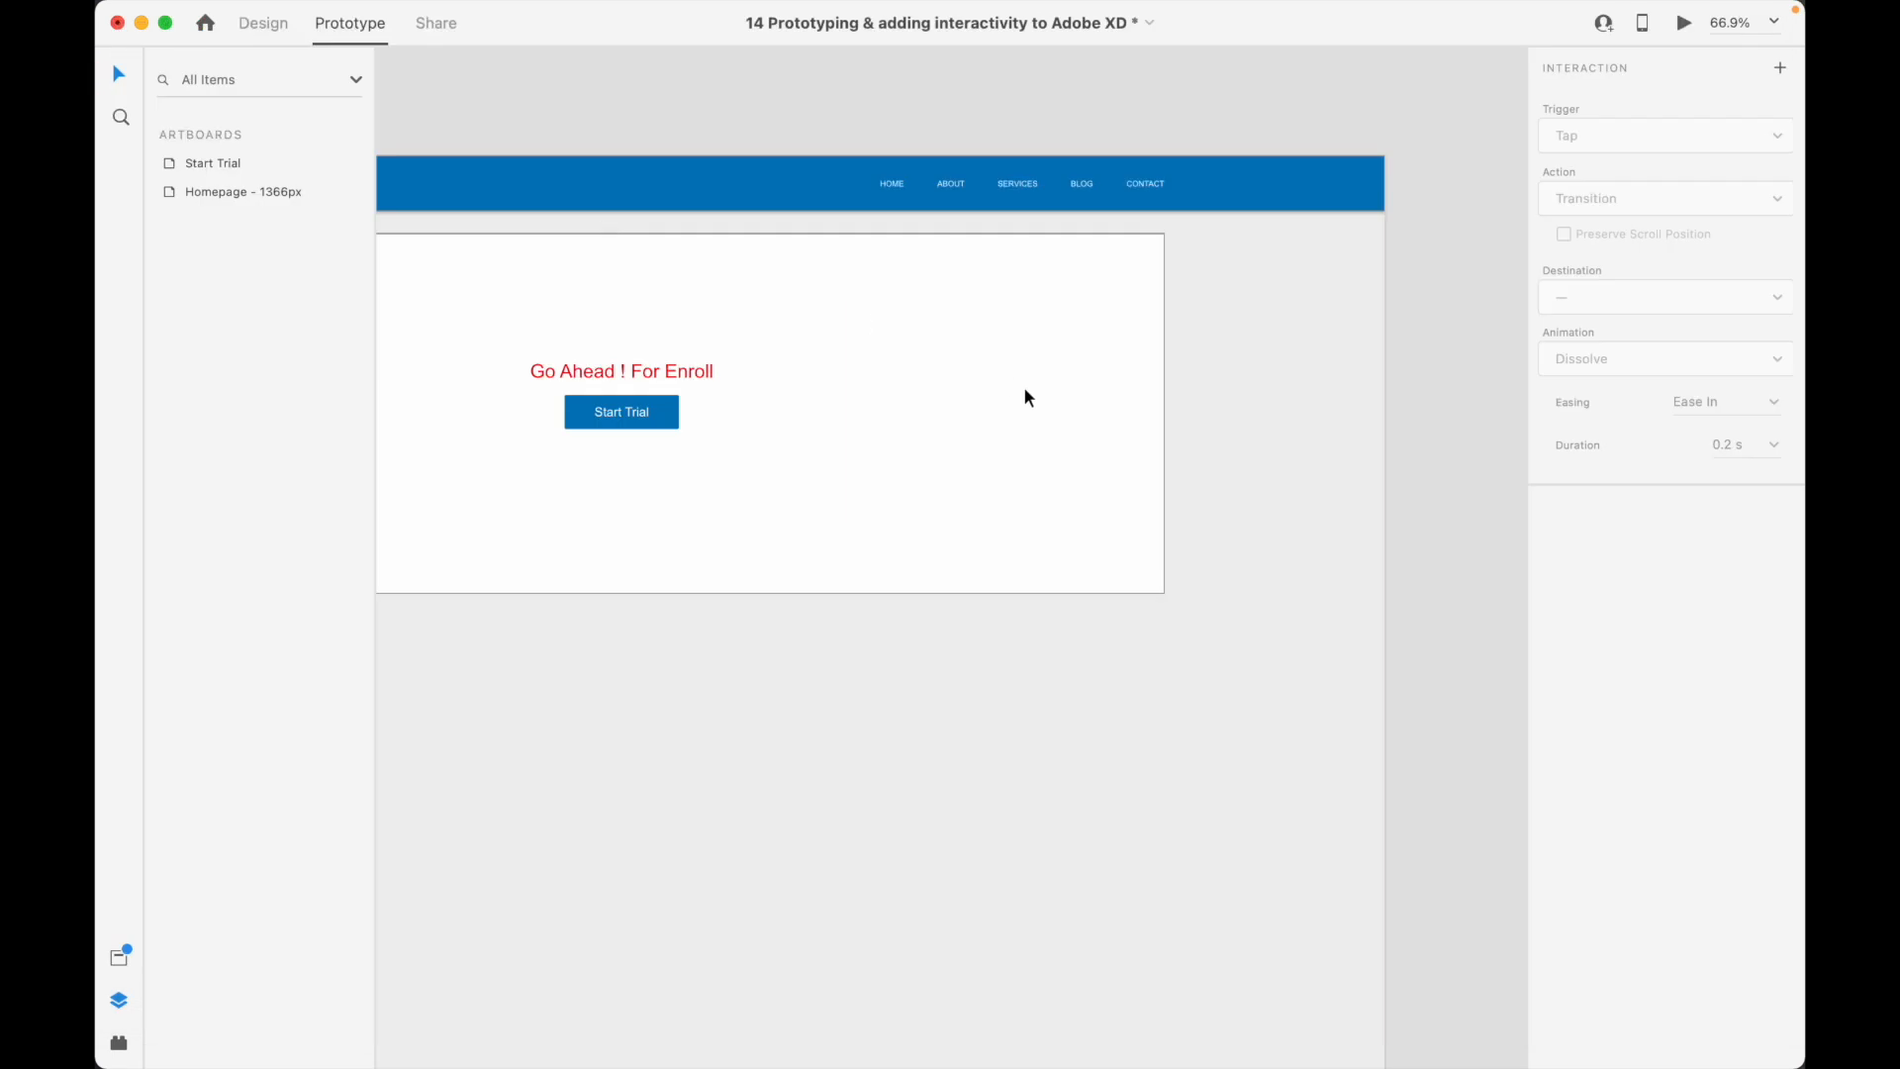
Examine the Homepage - 1366px and Start Trial artboards of the finished prototype side by side
scroll(869, 495, down, 3)
scroll(893, 483, down, 2)
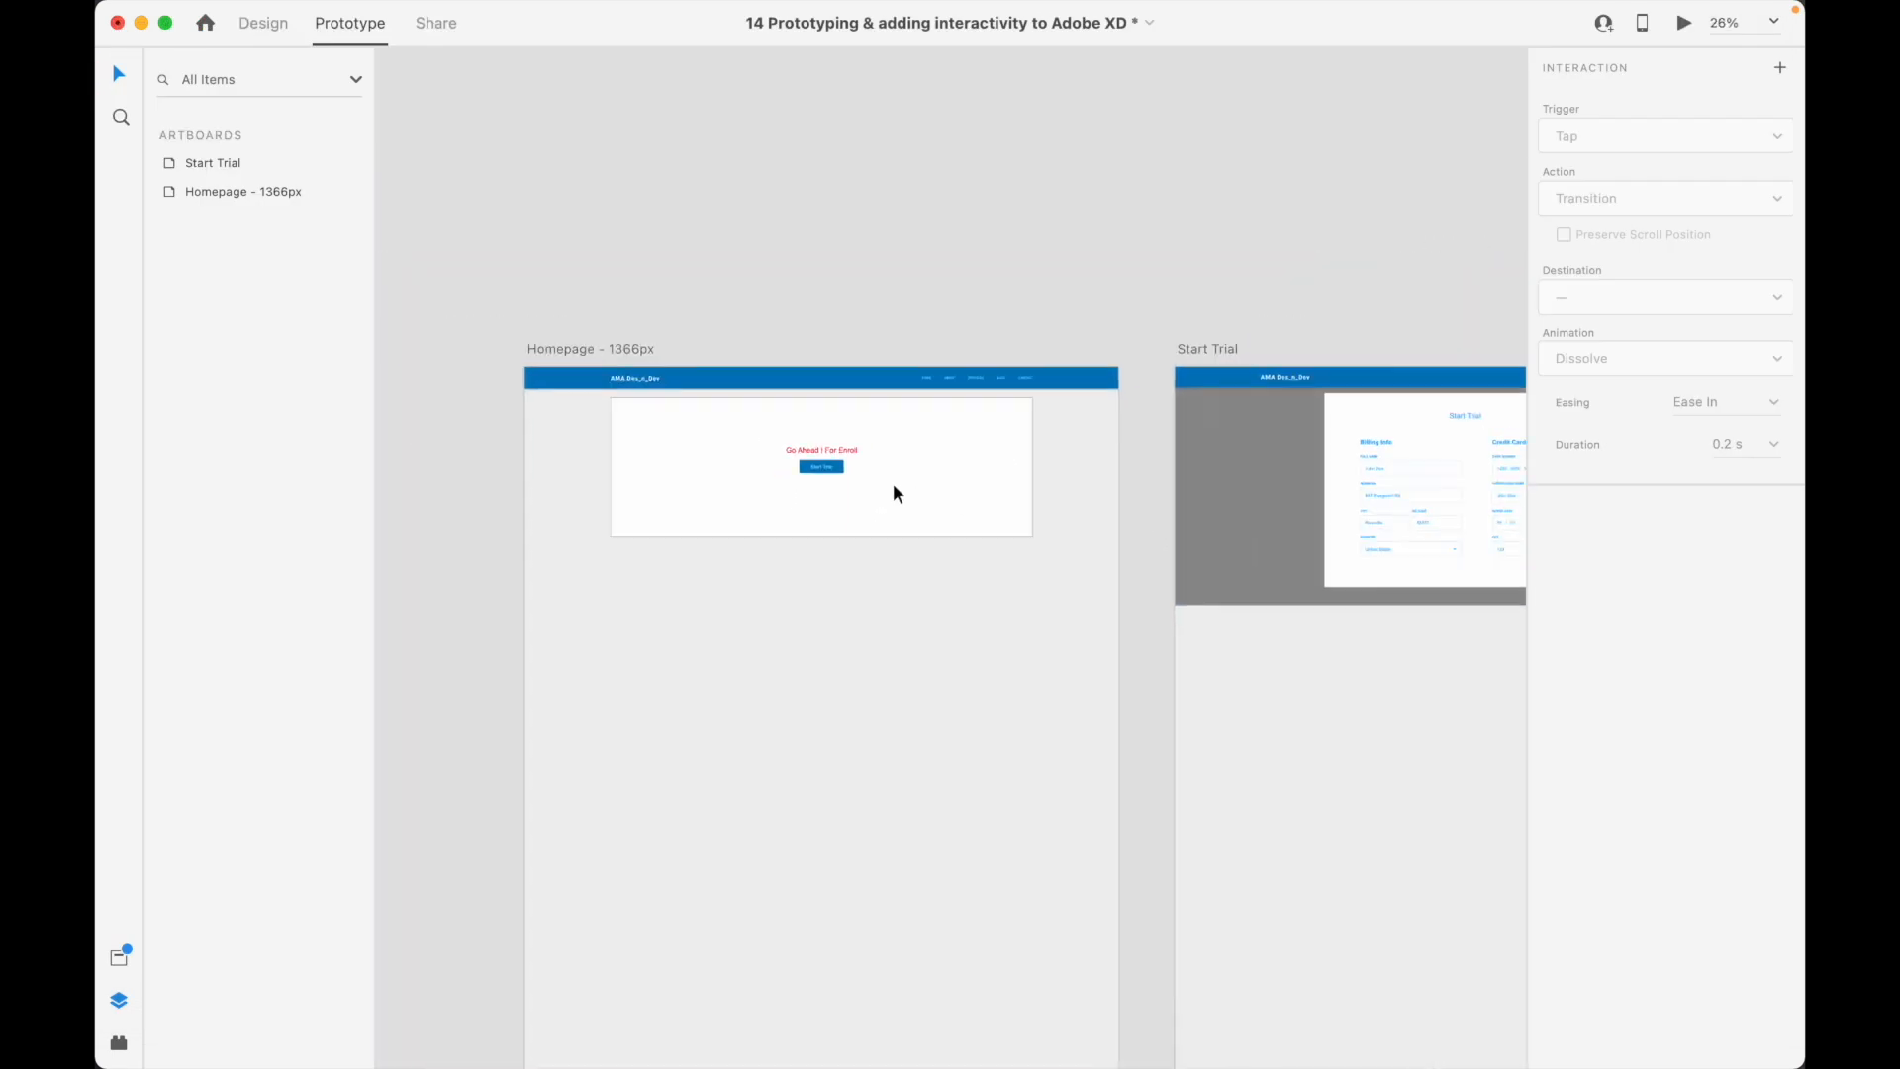
drag(490, 353, 1519, 720)
click(1200, 294)
scroll(976, 562, up, 5)
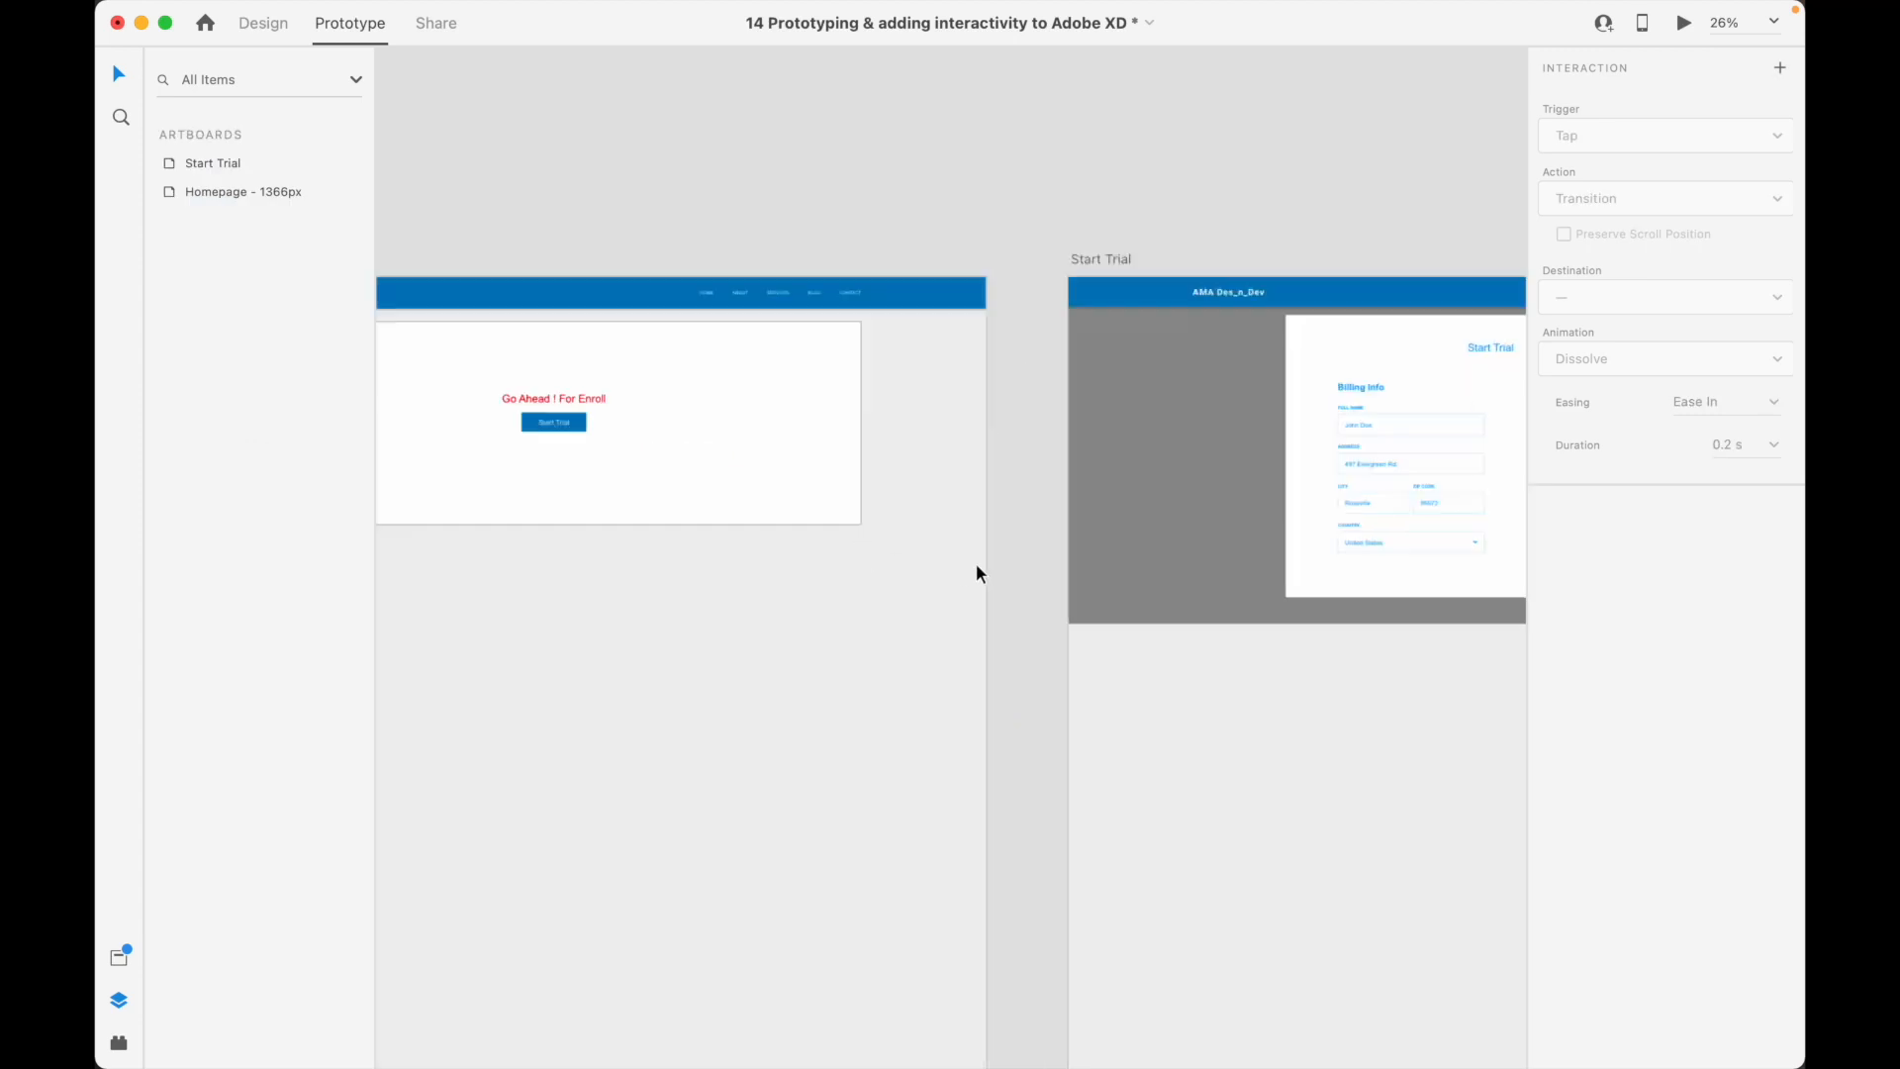
scroll(1002, 534, down, 2)
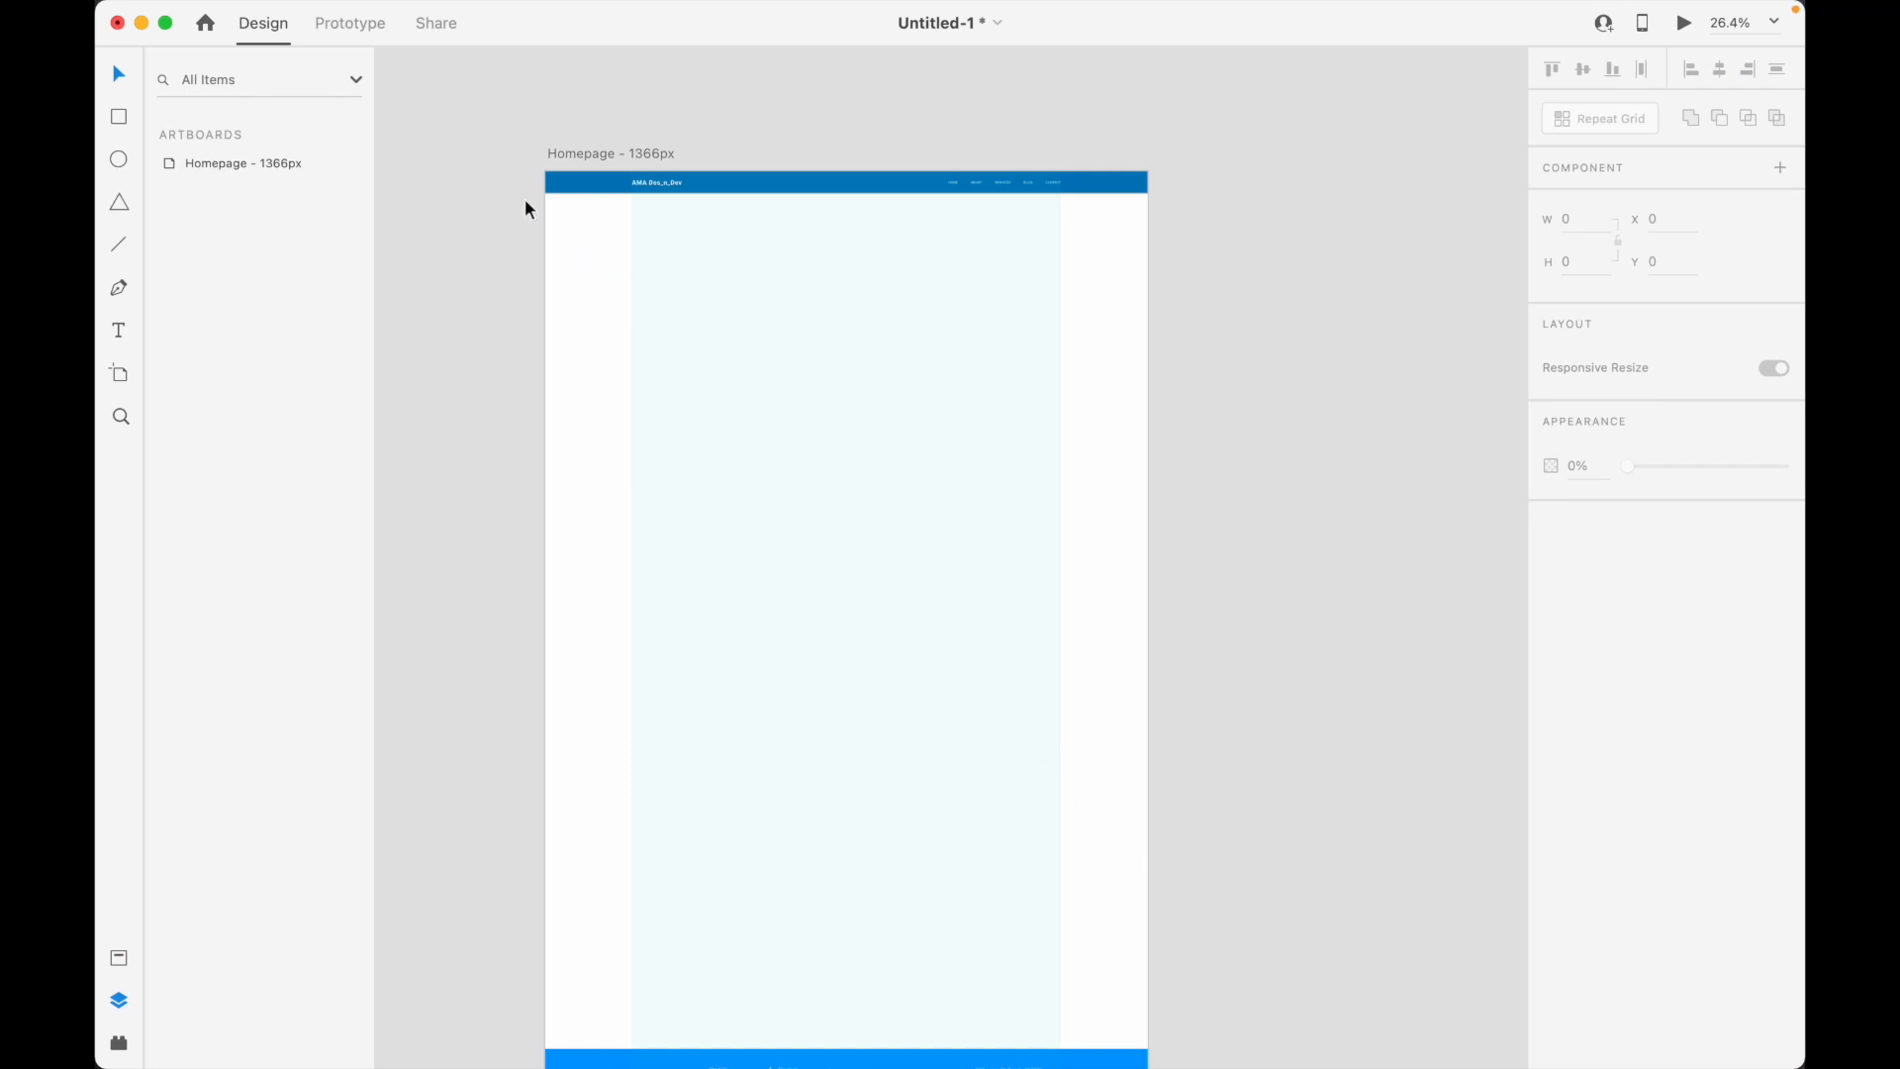
Look over the Homepage - 1366px artboard in the Untitled-1 document, from its header to its footer
scroll(861, 392, down, 3)
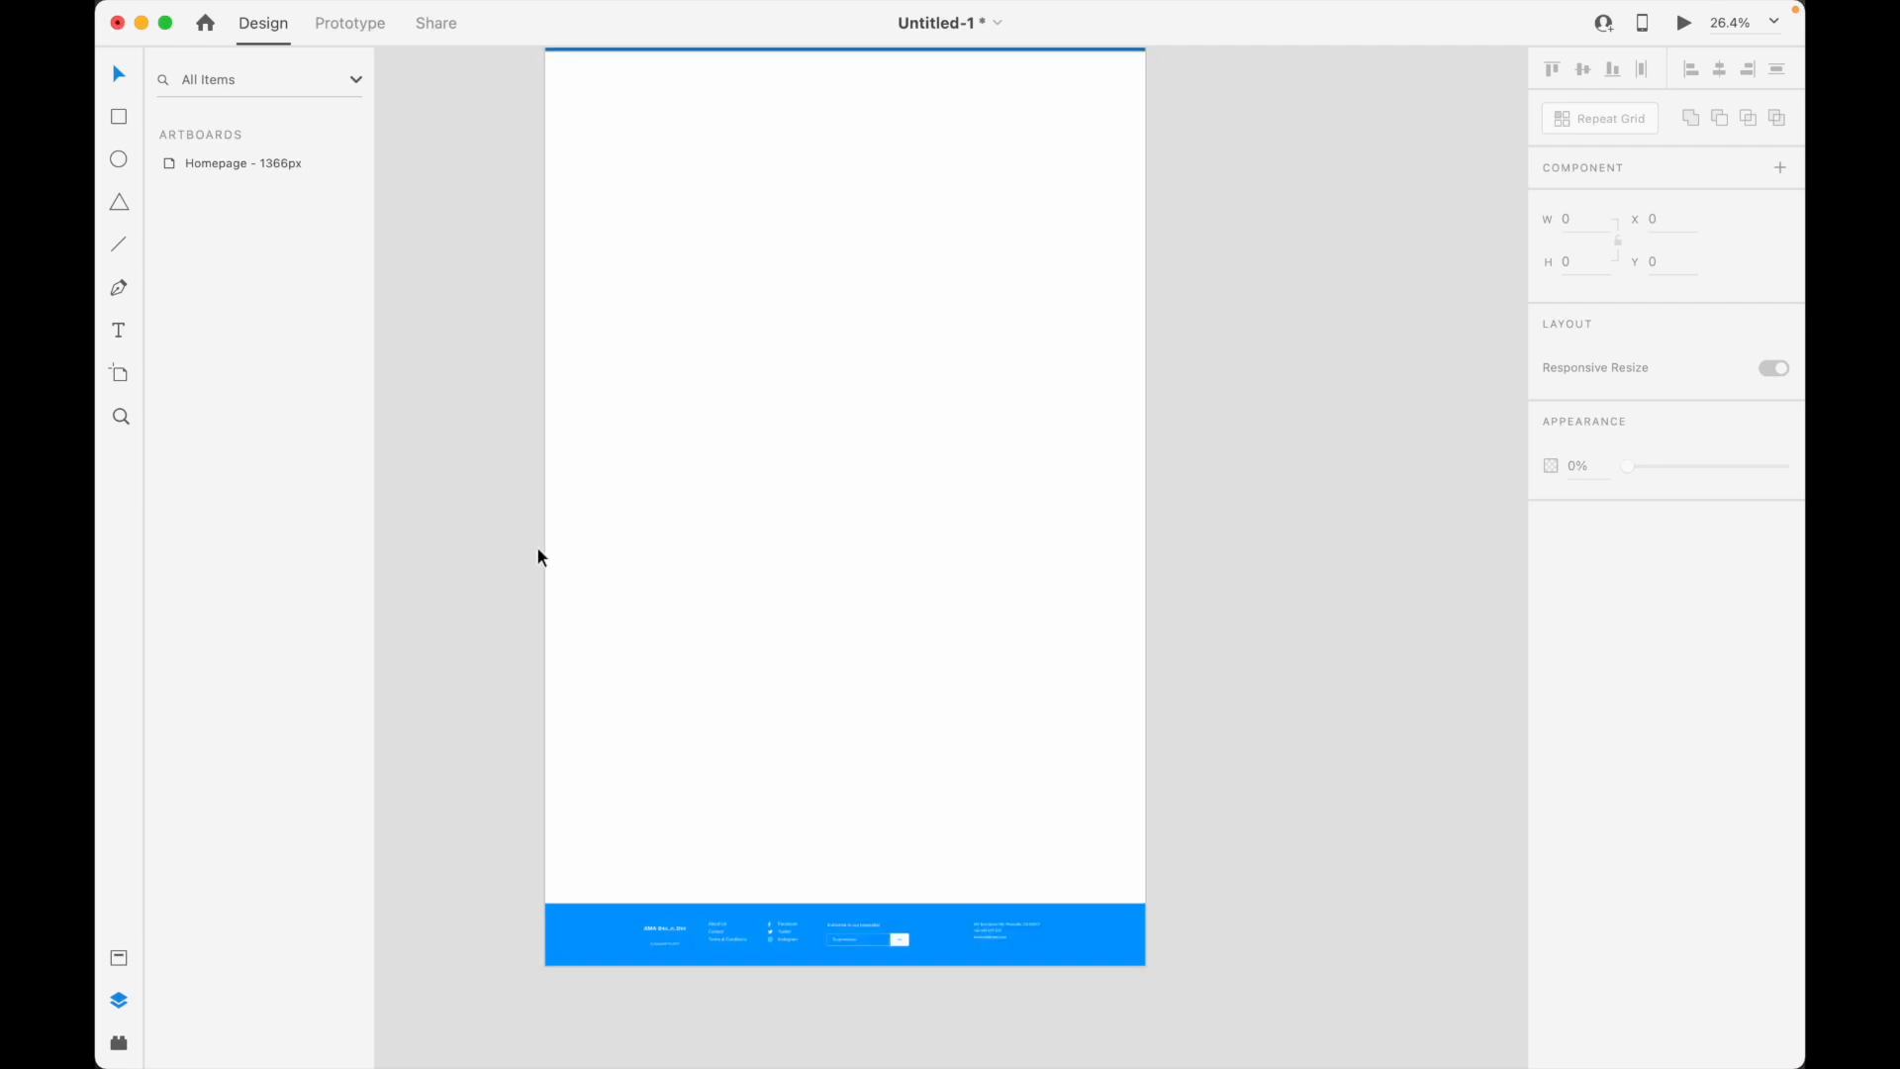
scroll(526, 546, down, 2)
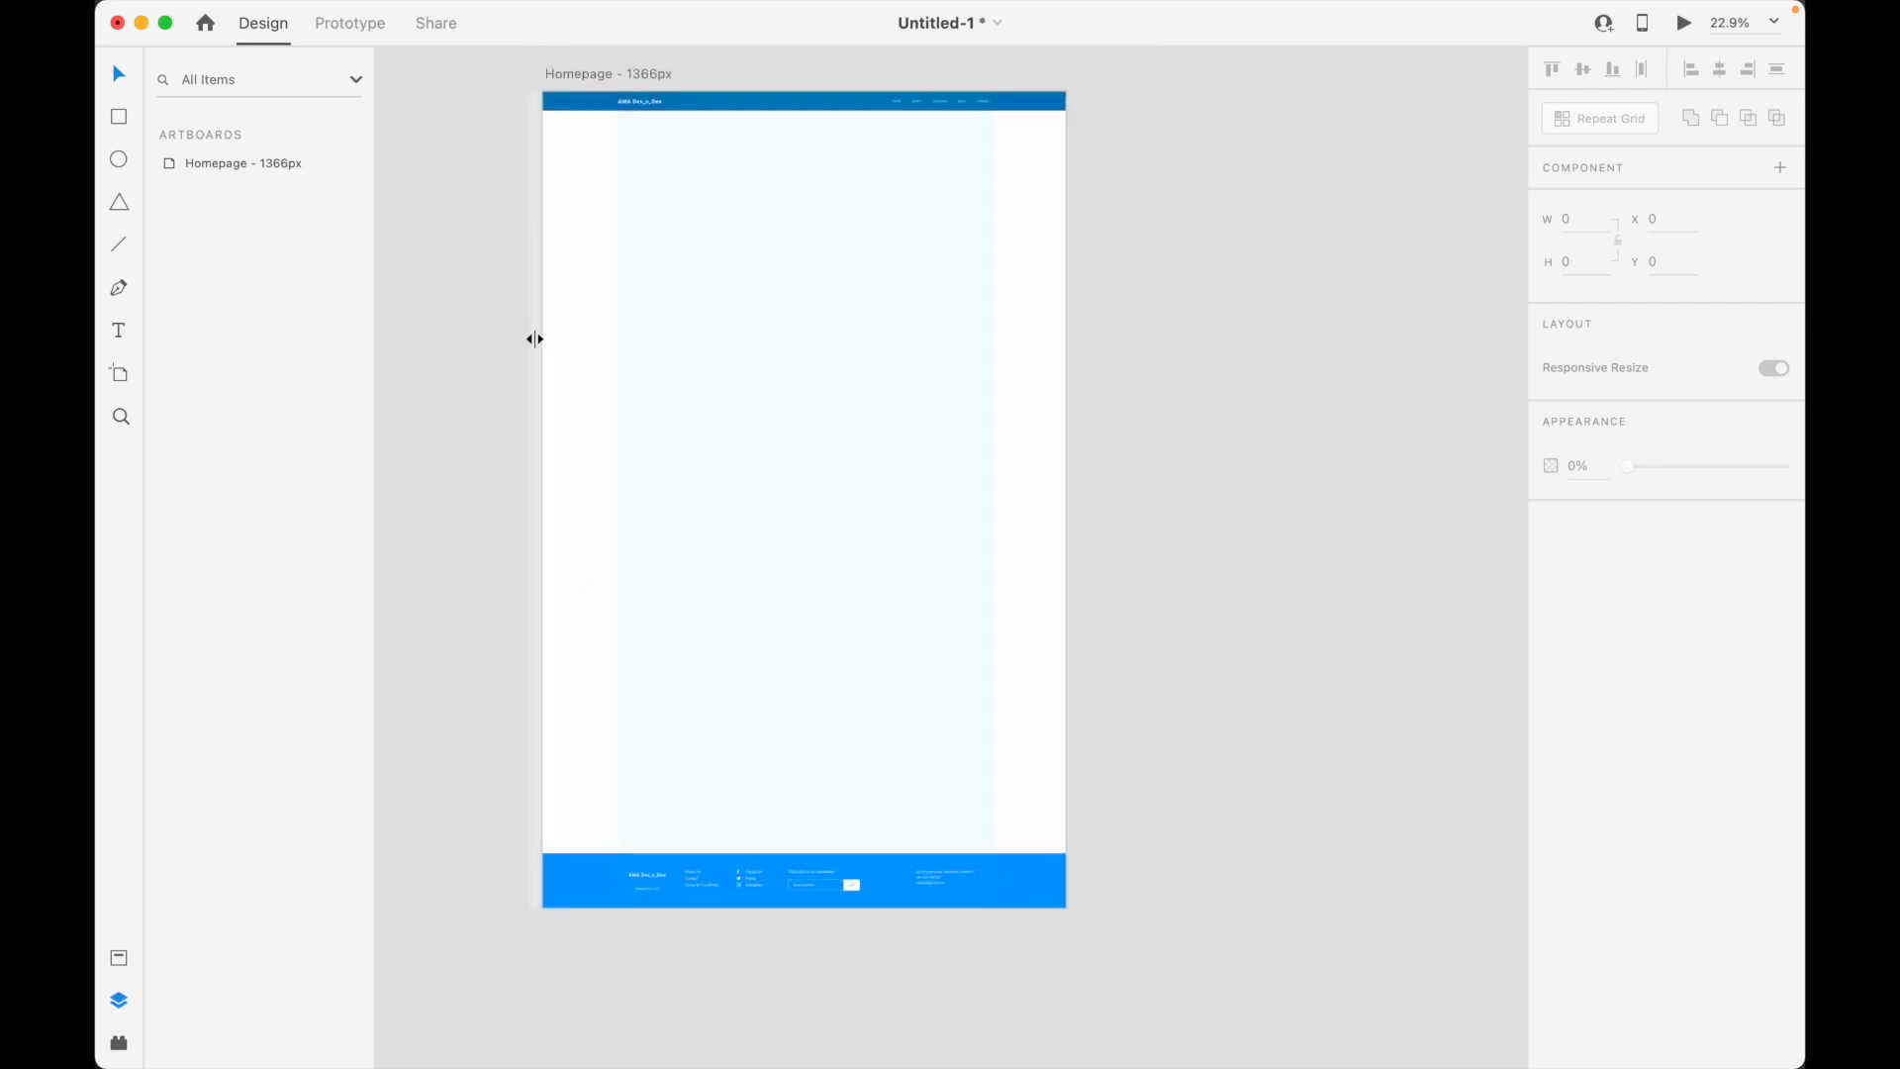
scroll(564, 374, up, 5)
scroll(561, 382, up, 2)
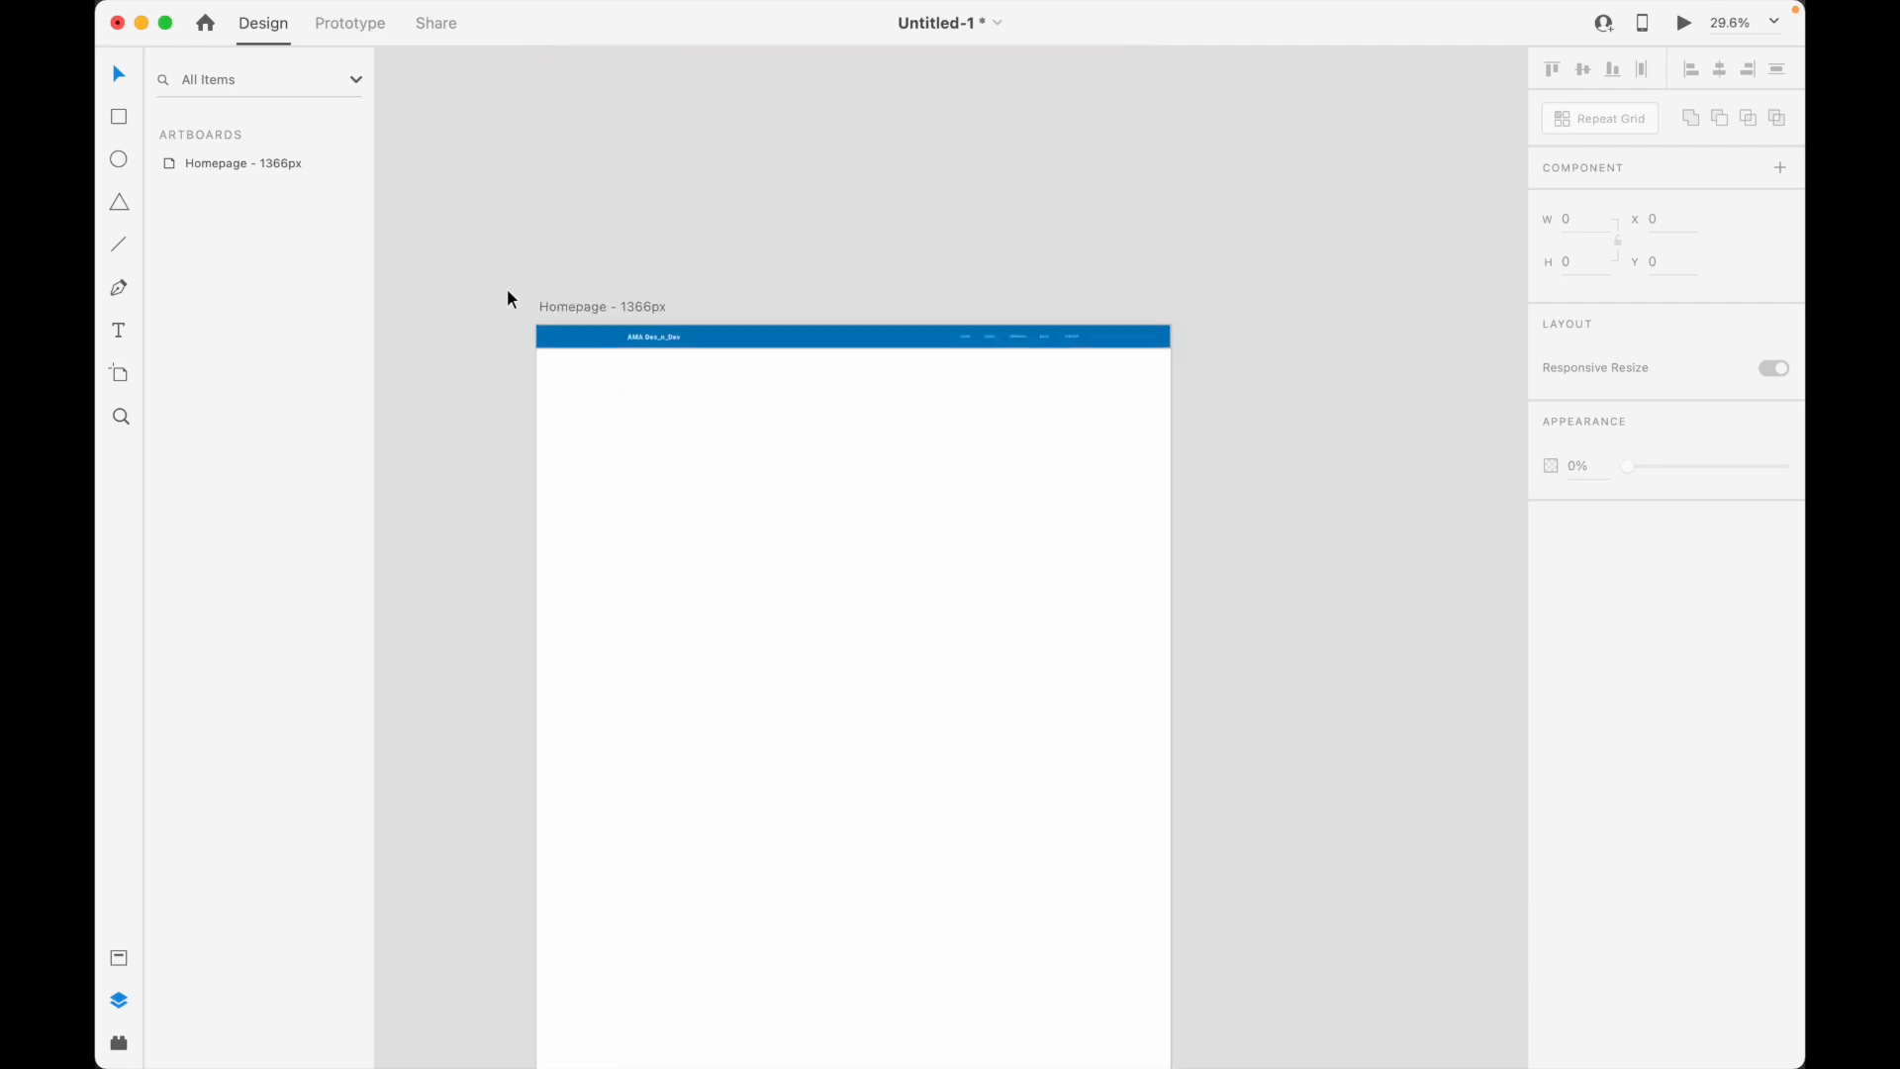
scroll(507, 288, down, 4)
scroll(507, 288, up, 2)
drag(485, 206, 967, 768)
scroll(822, 683, up, 4)
scroll(572, 420, up, 5)
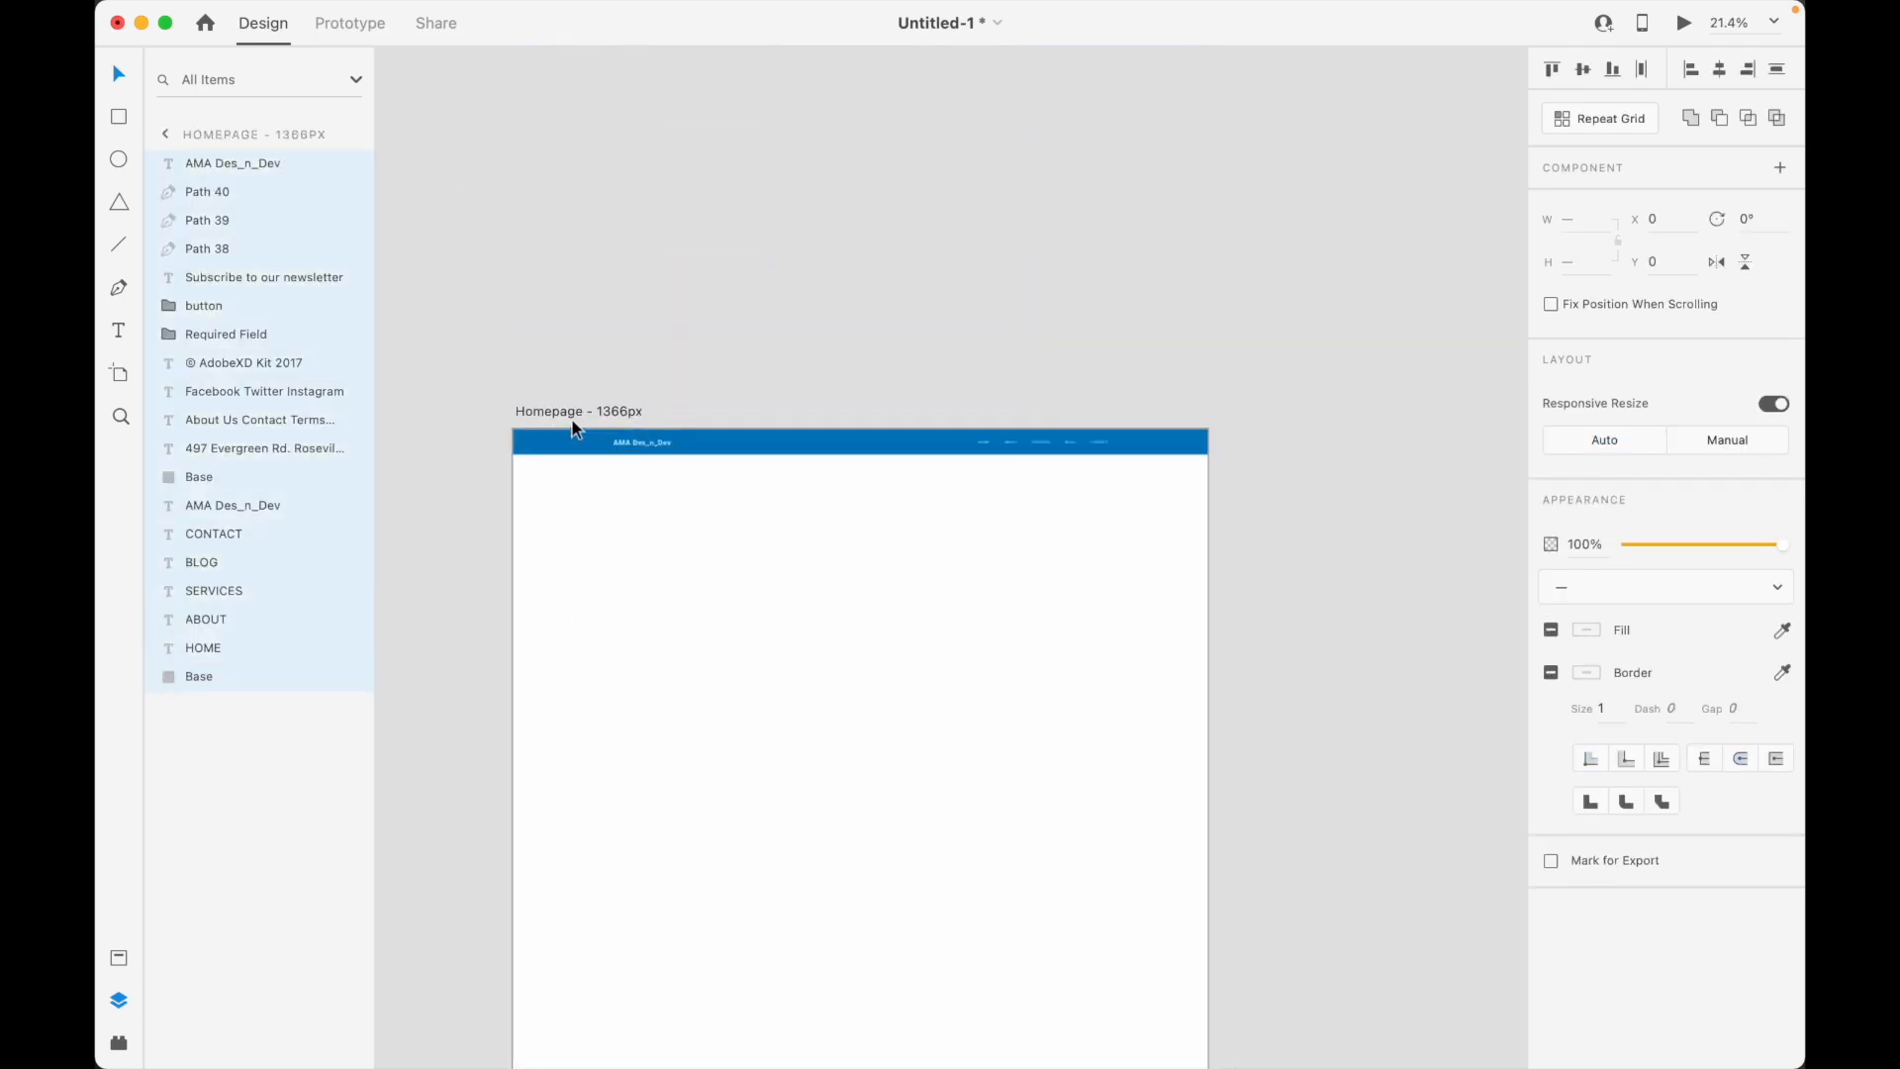
scroll(541, 454, down, 3)
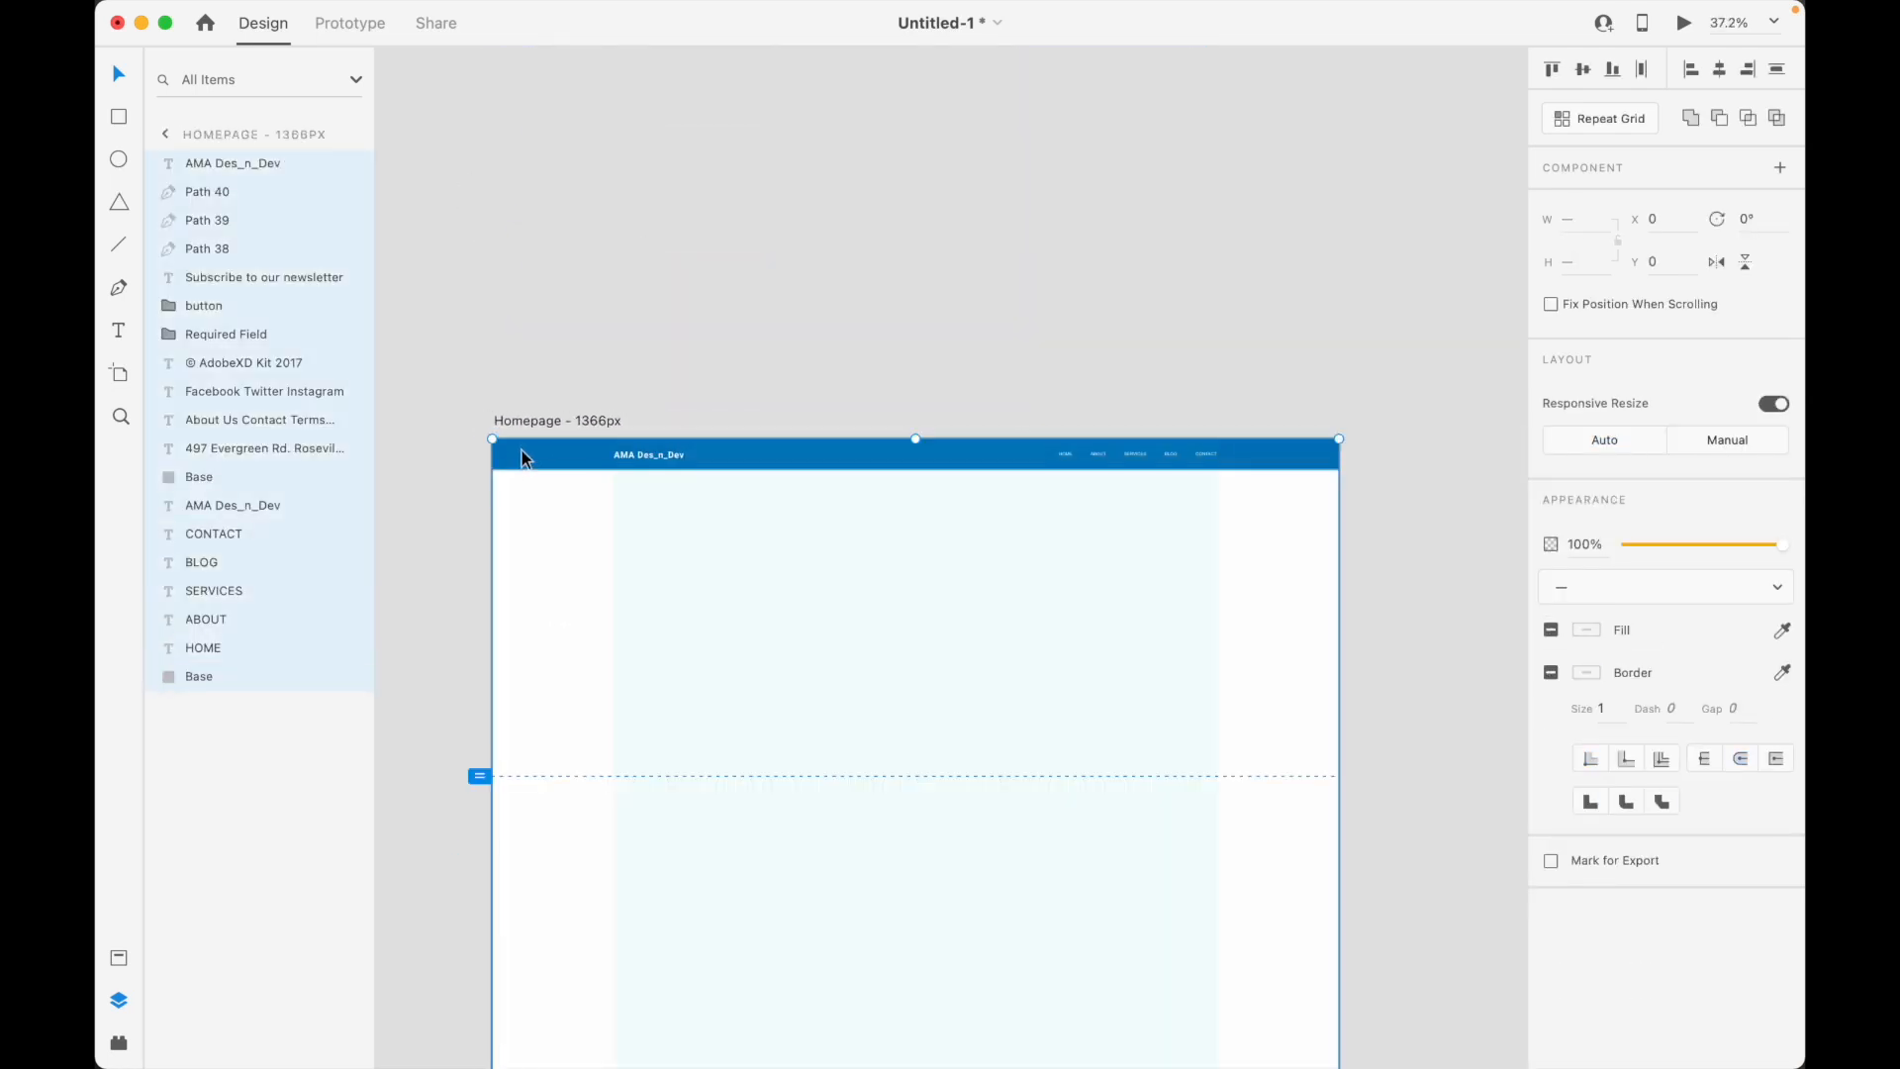
scroll(552, 469, down, 1)
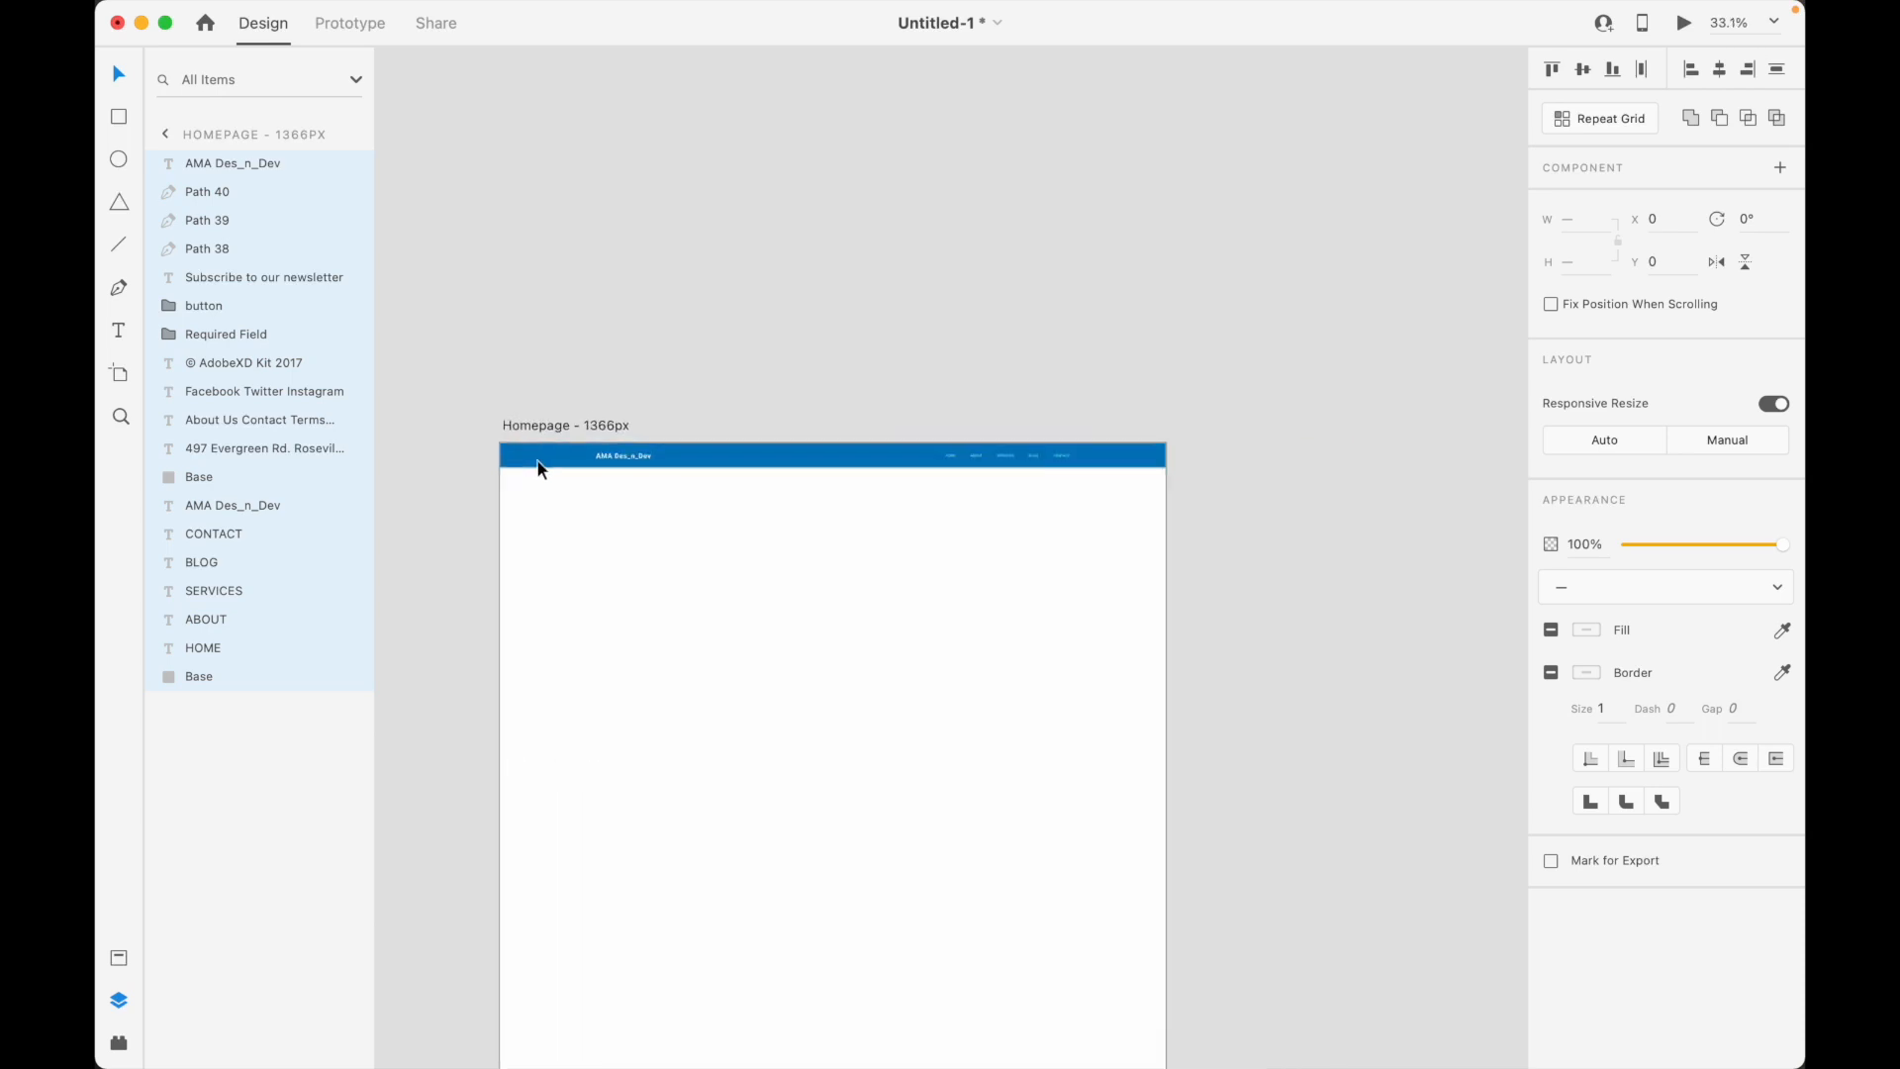
Duplicate the Homepage - 1366px artboard and place the copy to its right with a 92 px gap
drag(547, 437, 1245, 436)
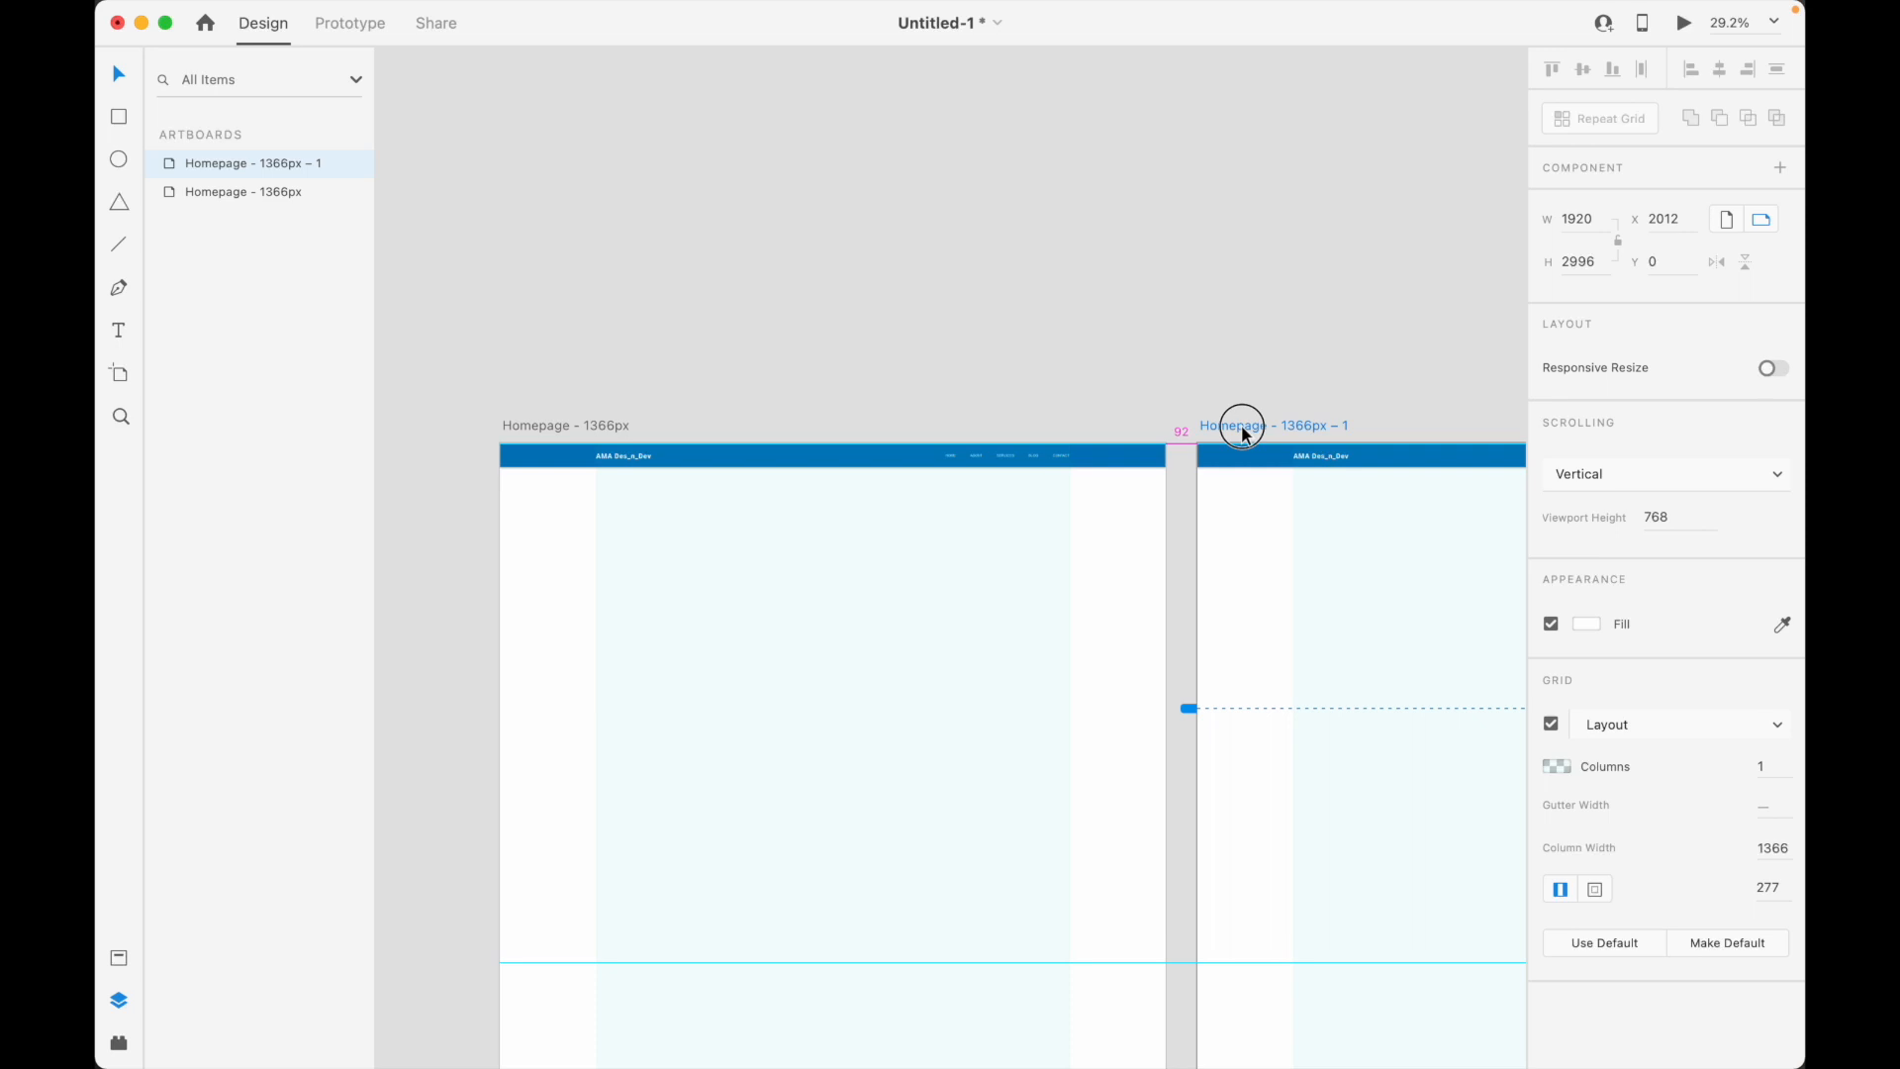
drag(1243, 432, 1243, 432)
scroll(773, 431, down, 5)
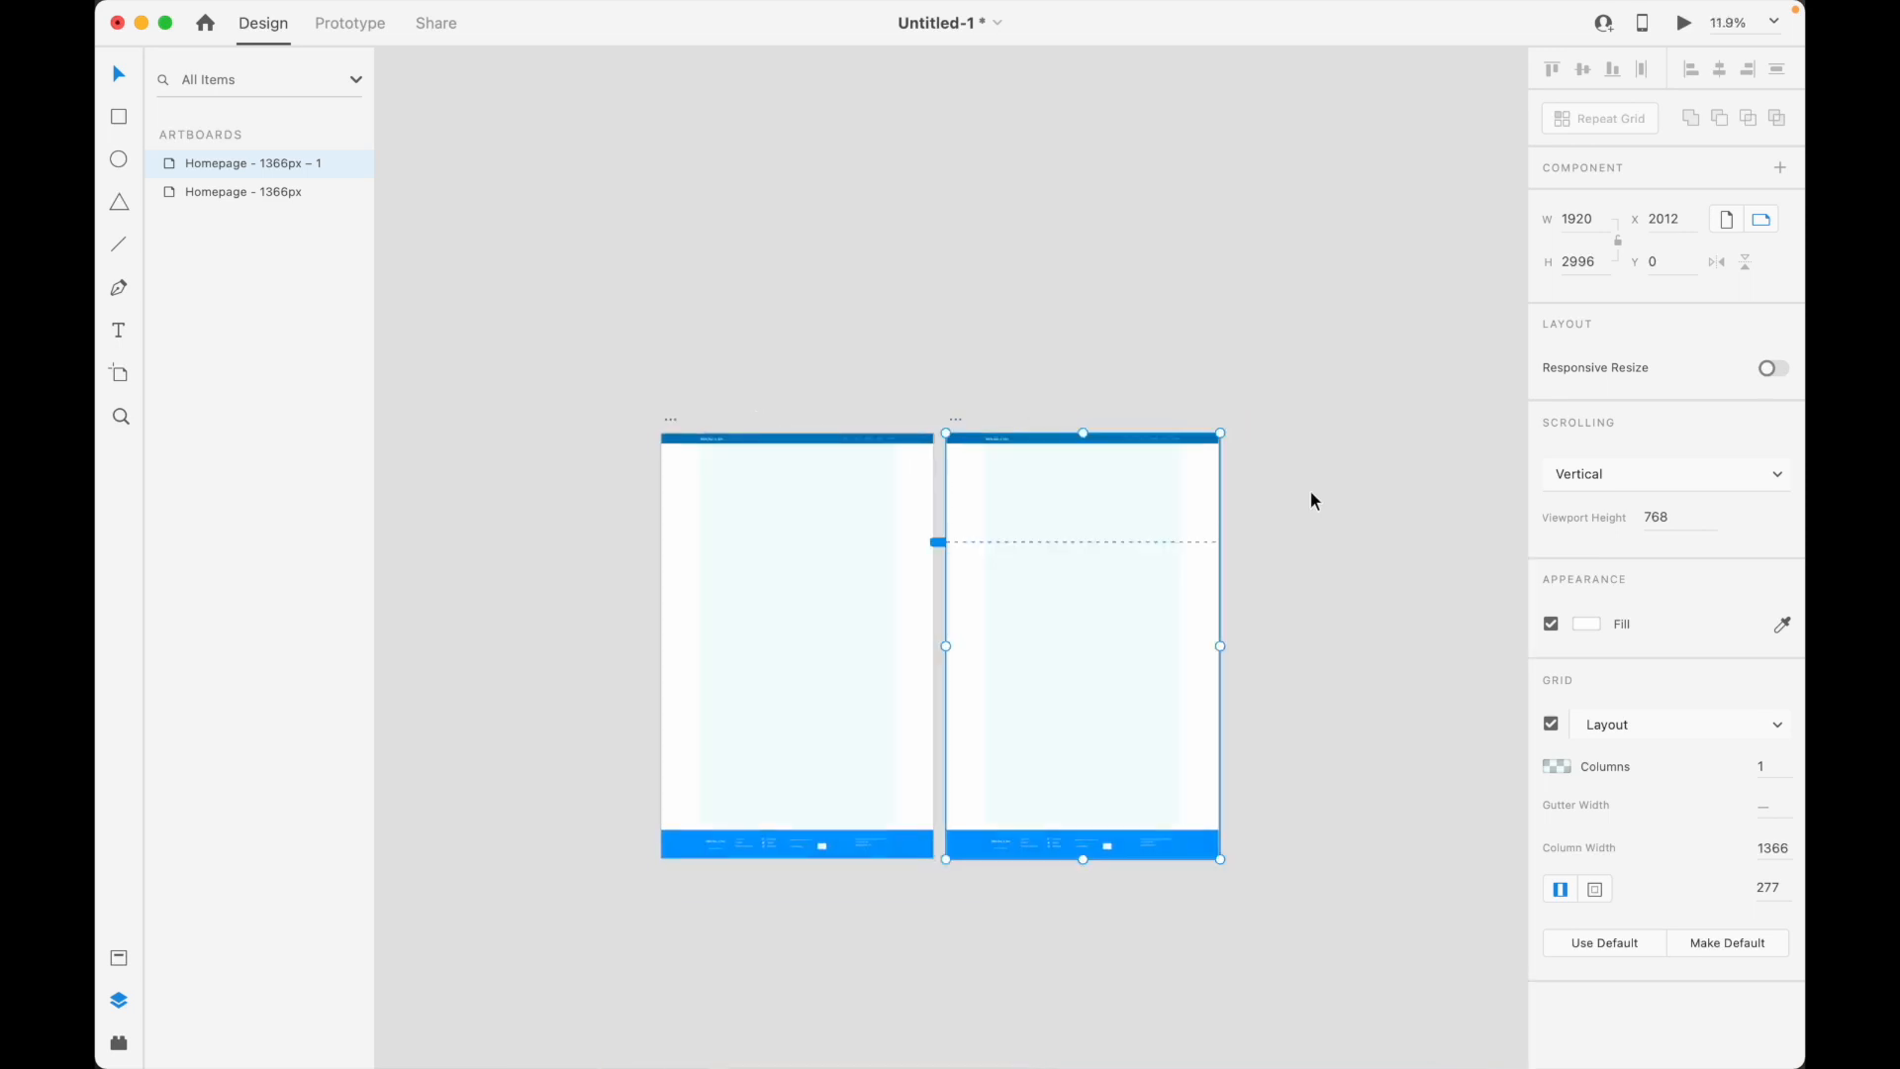
click(1134, 582)
scroll(1109, 574, up, 2)
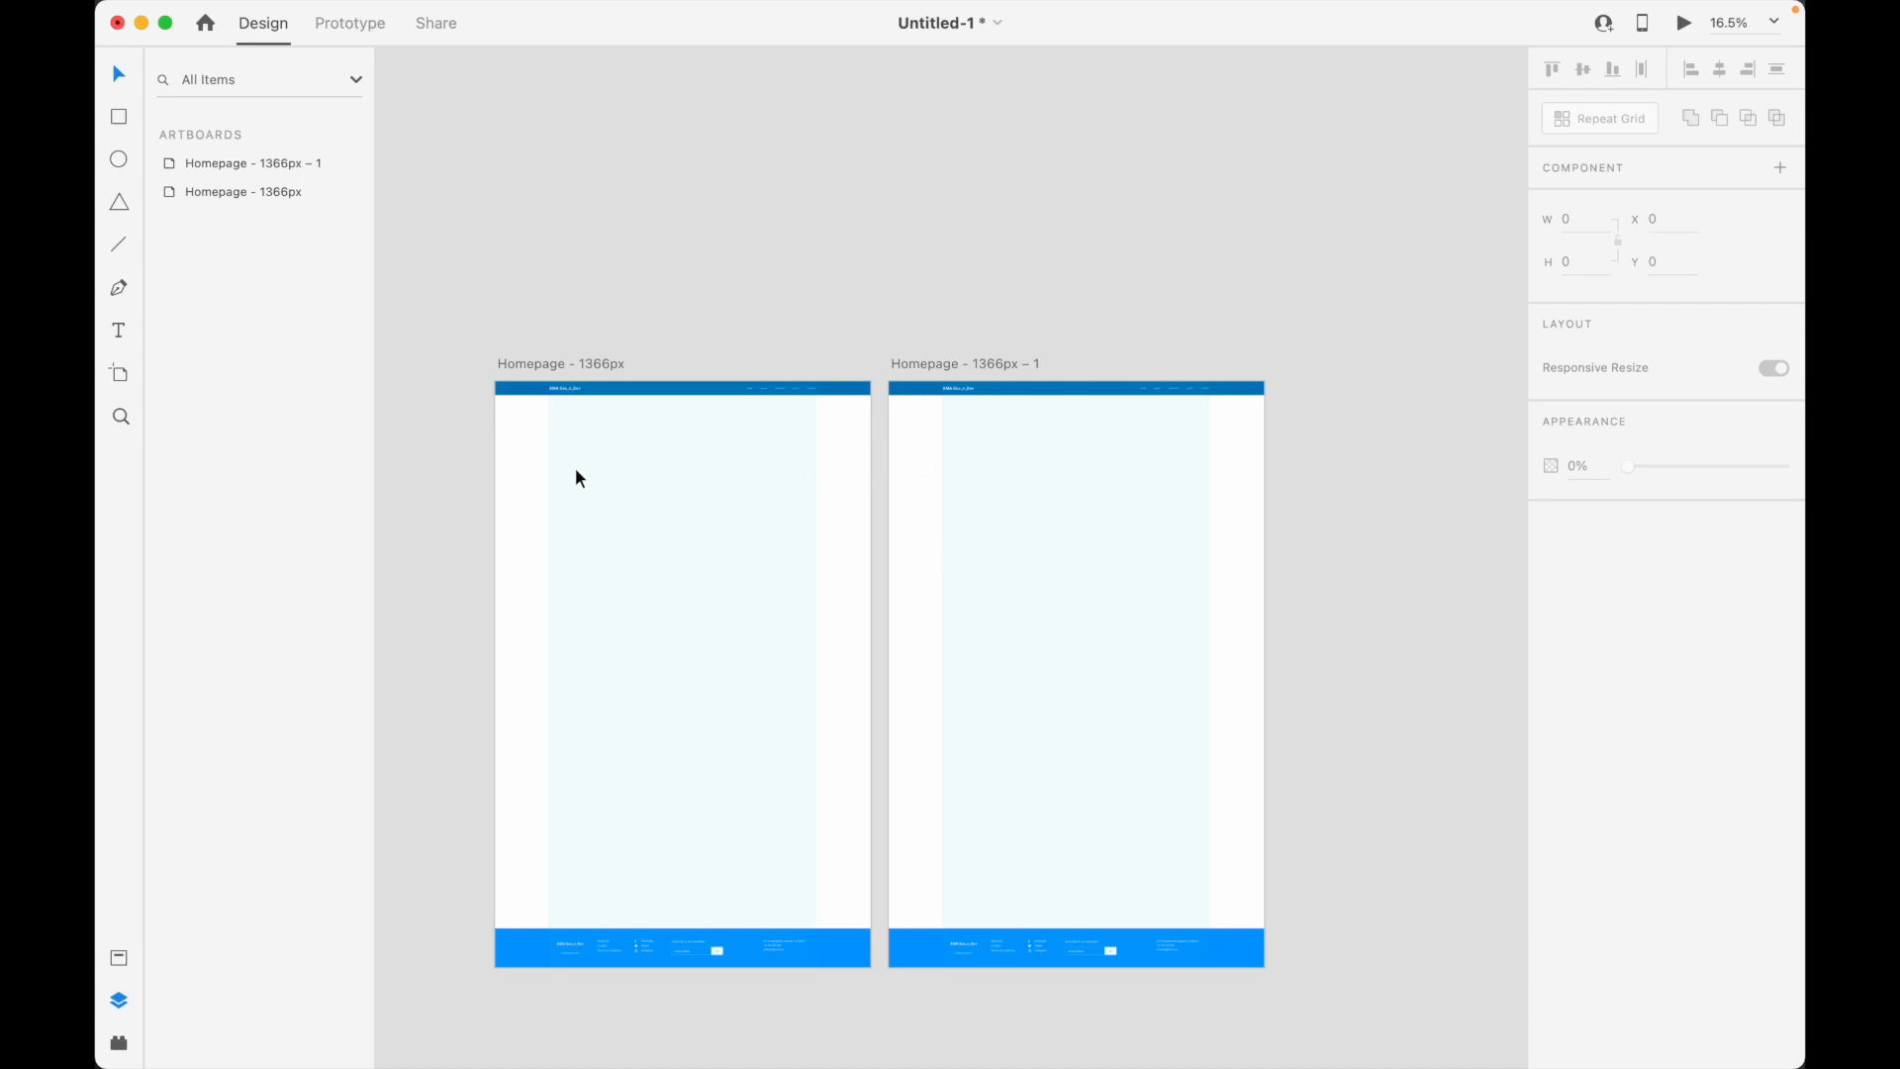
scroll(659, 470, up, 5)
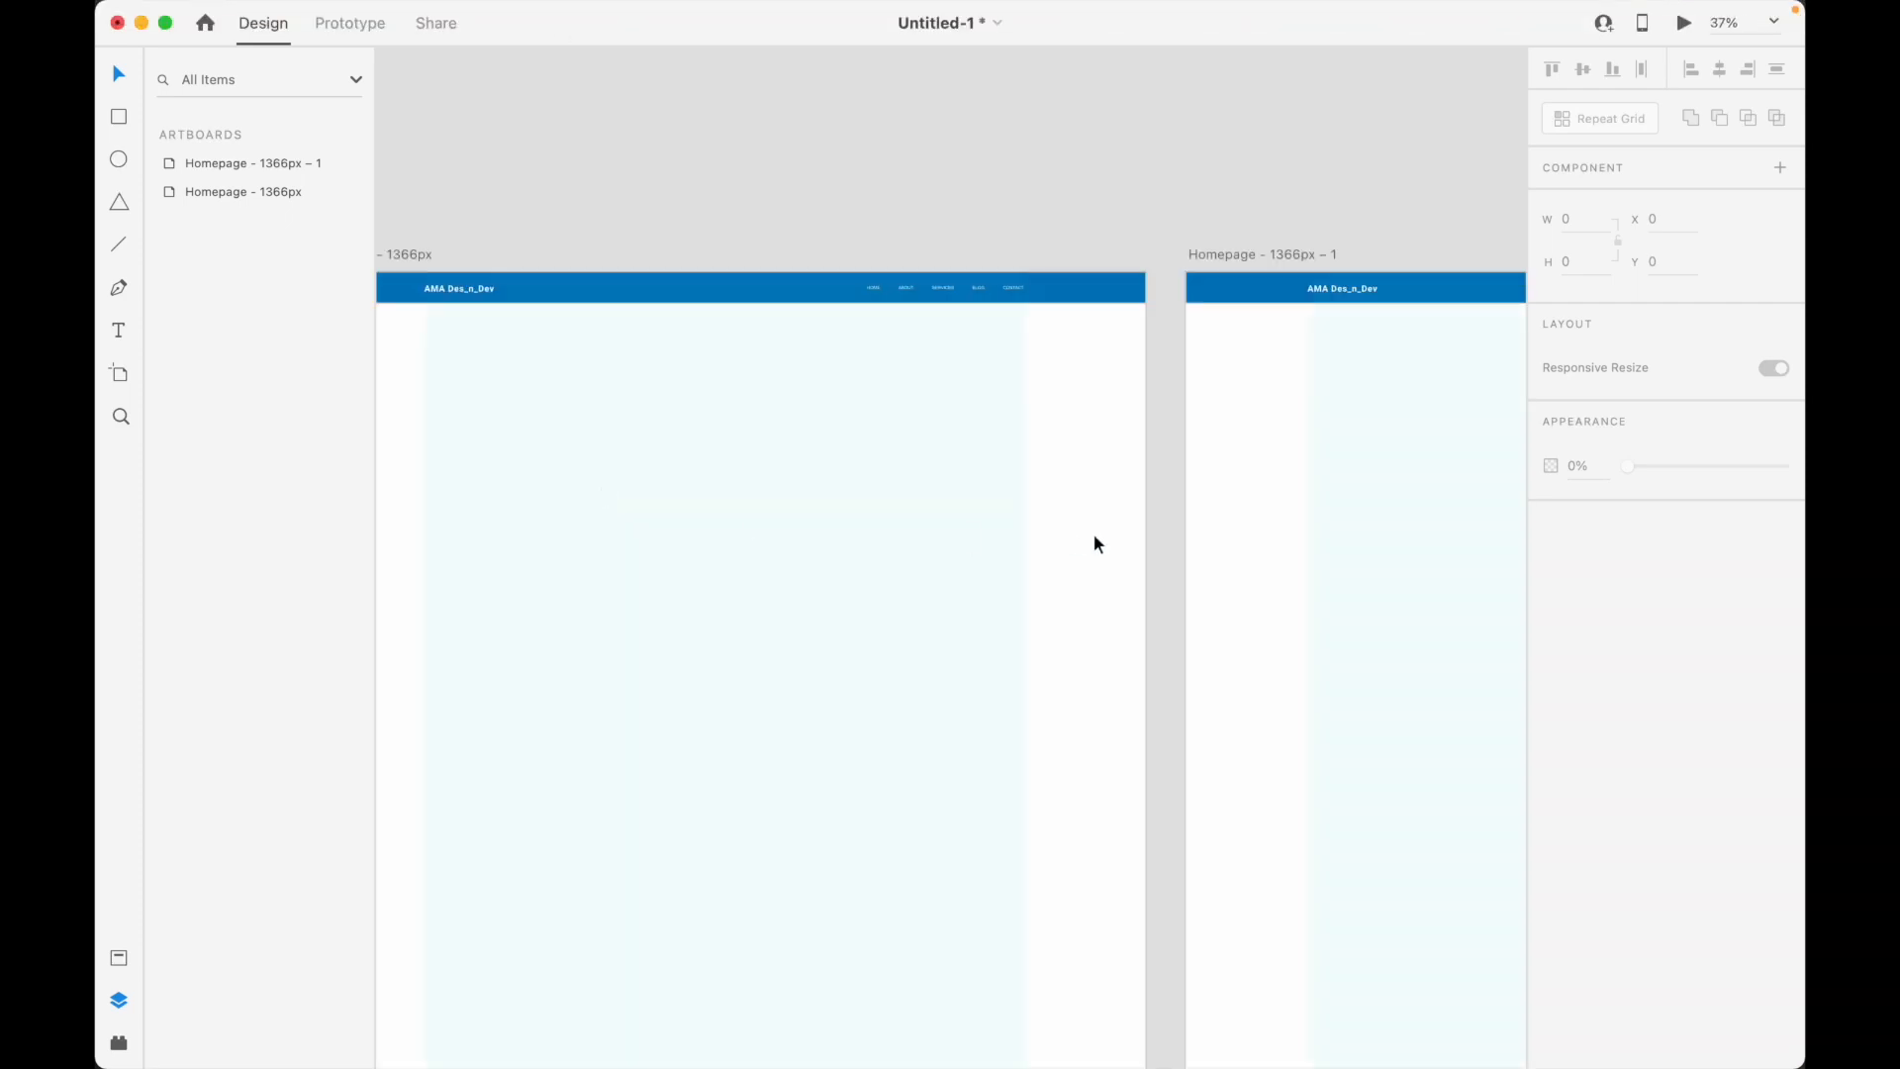
scroll(1099, 544, down, 2)
scroll(859, 525, up, 2)
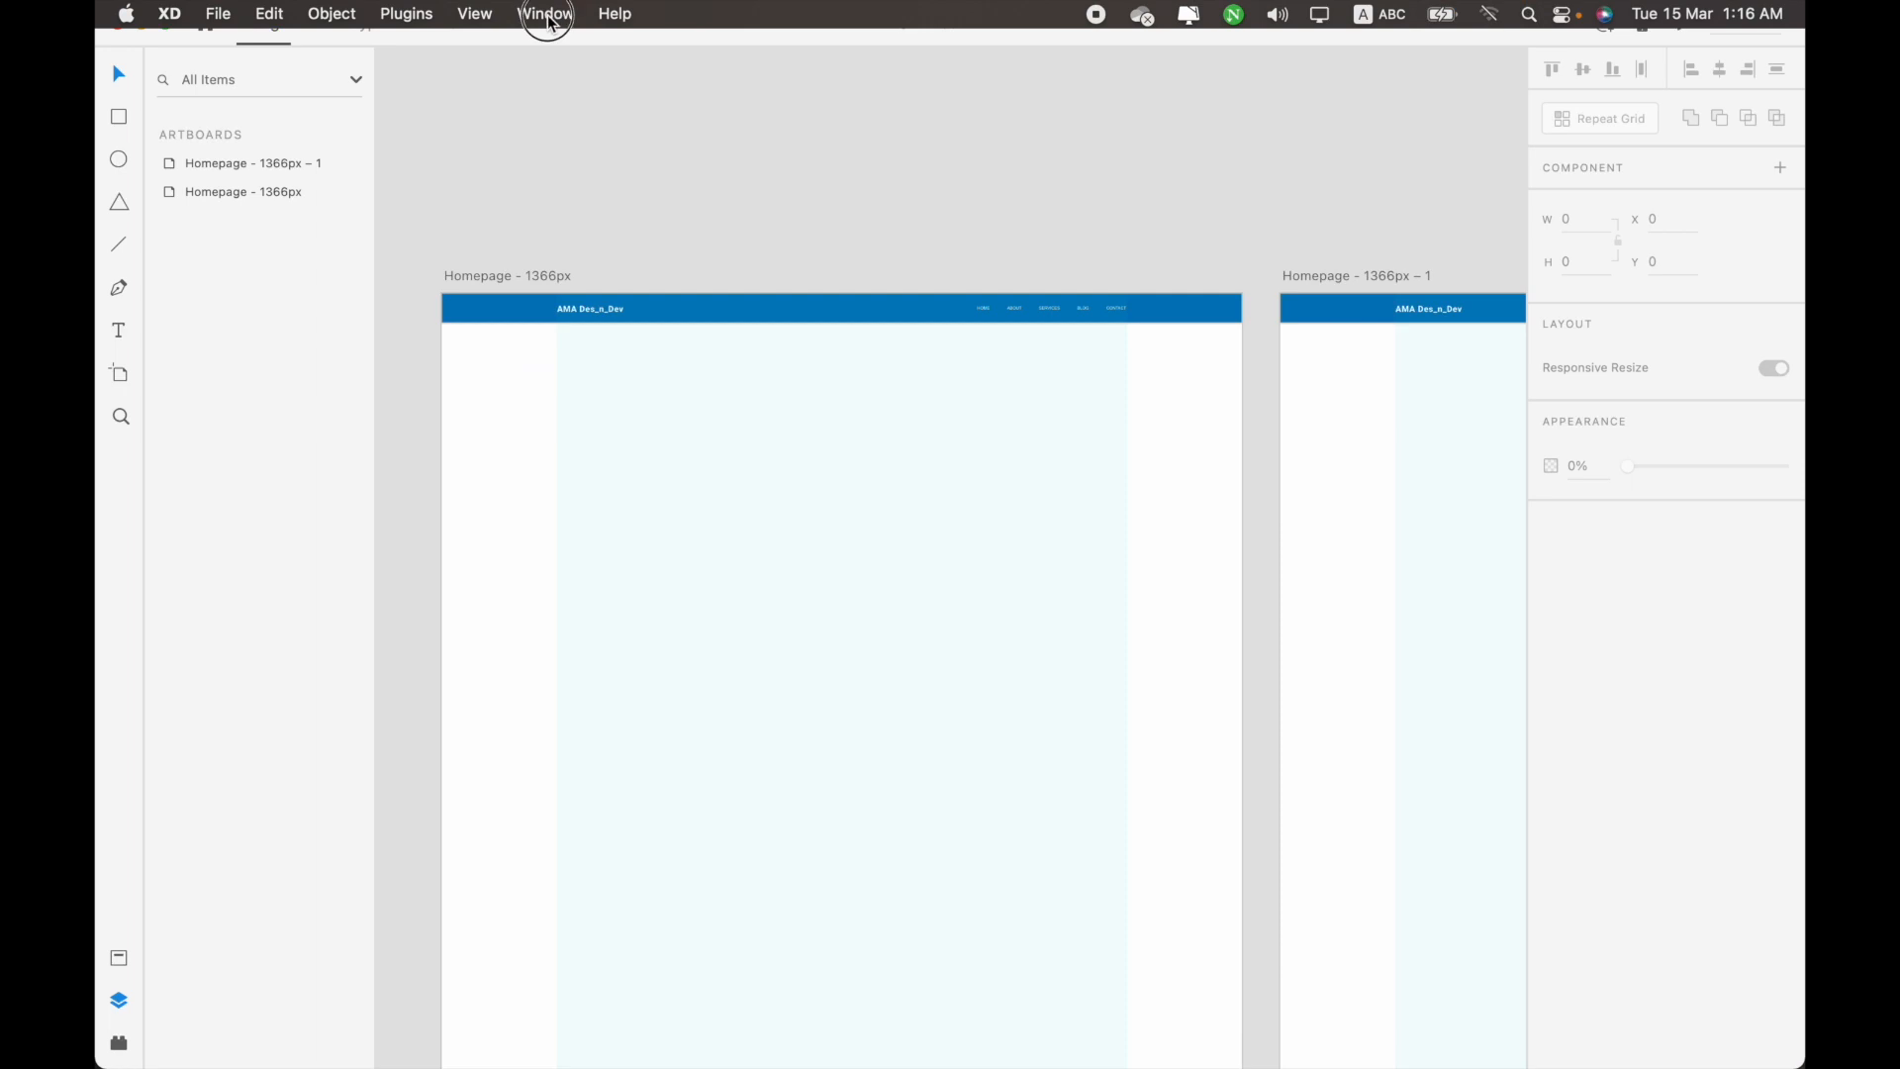
Switch to the Wires - Web document and copy all contents of the "1 Forms" payment artboard
click(549, 16)
click(598, 350)
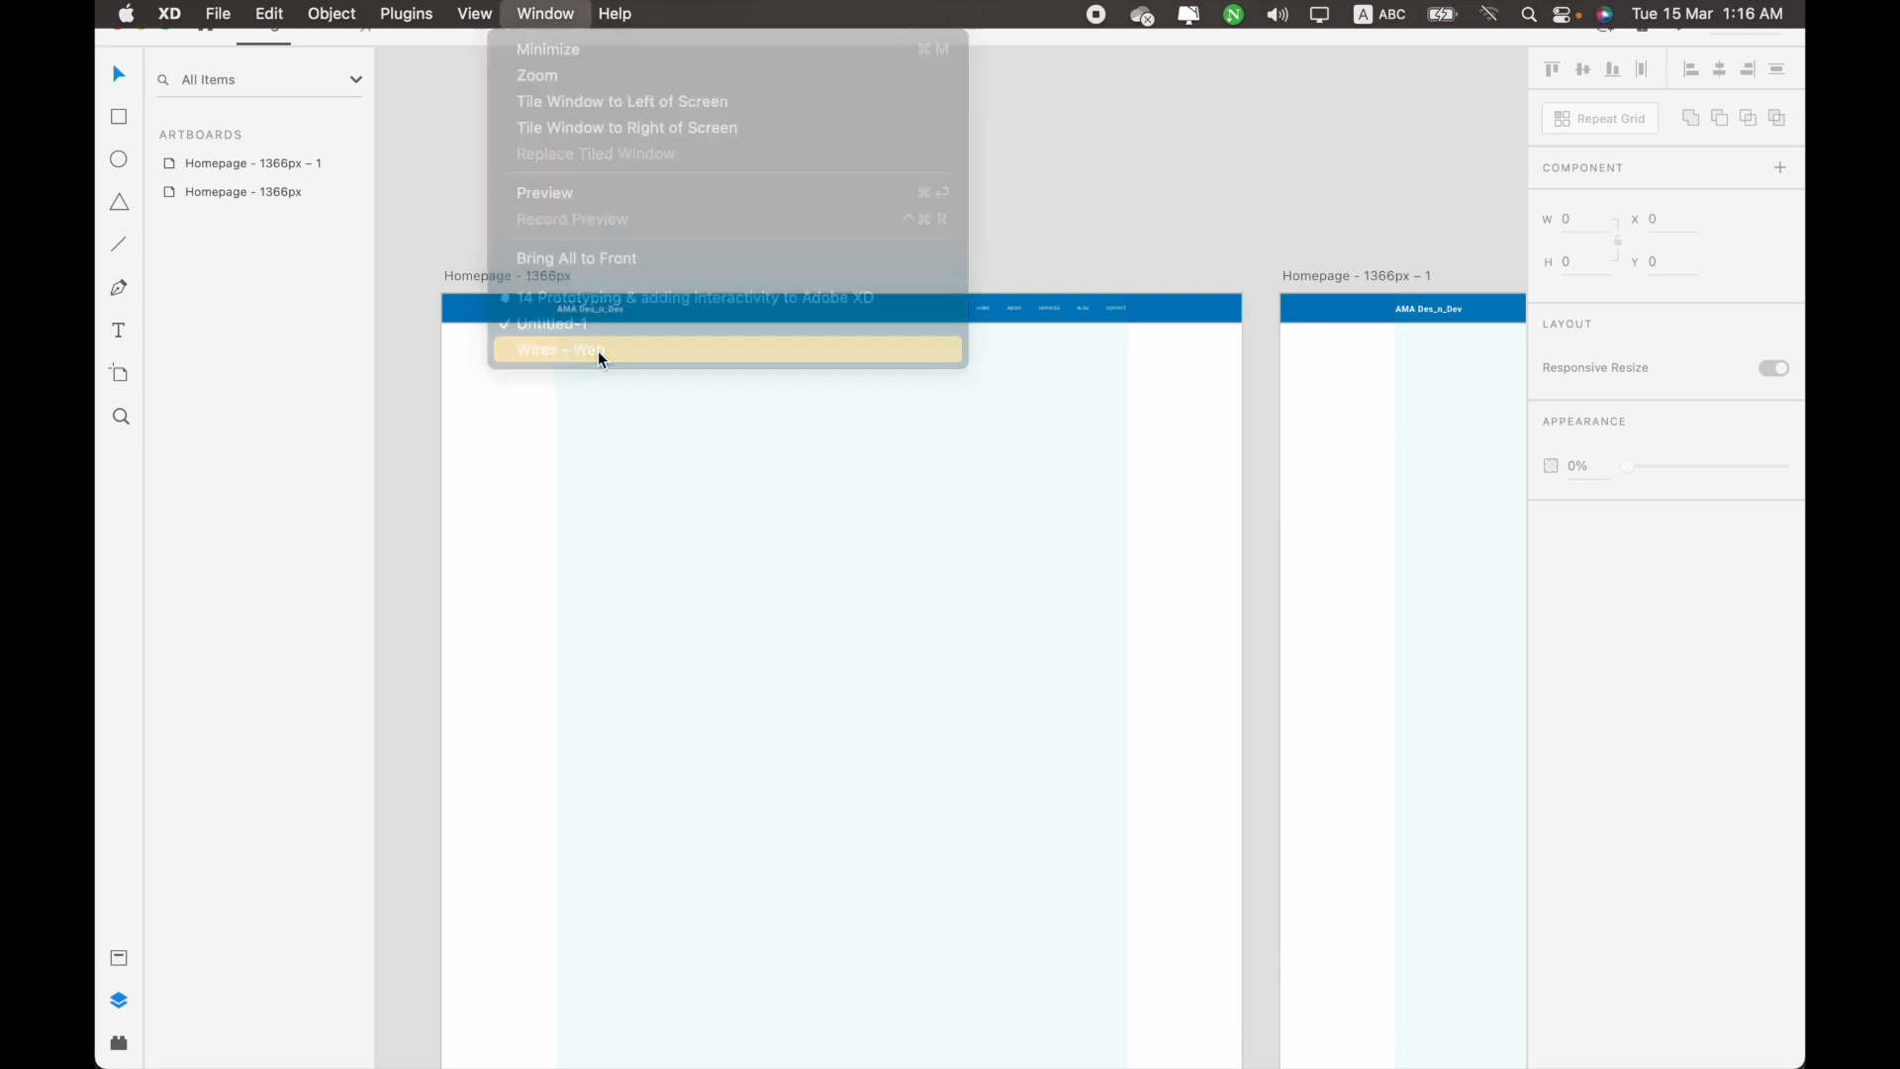
scroll(828, 594, down, 5)
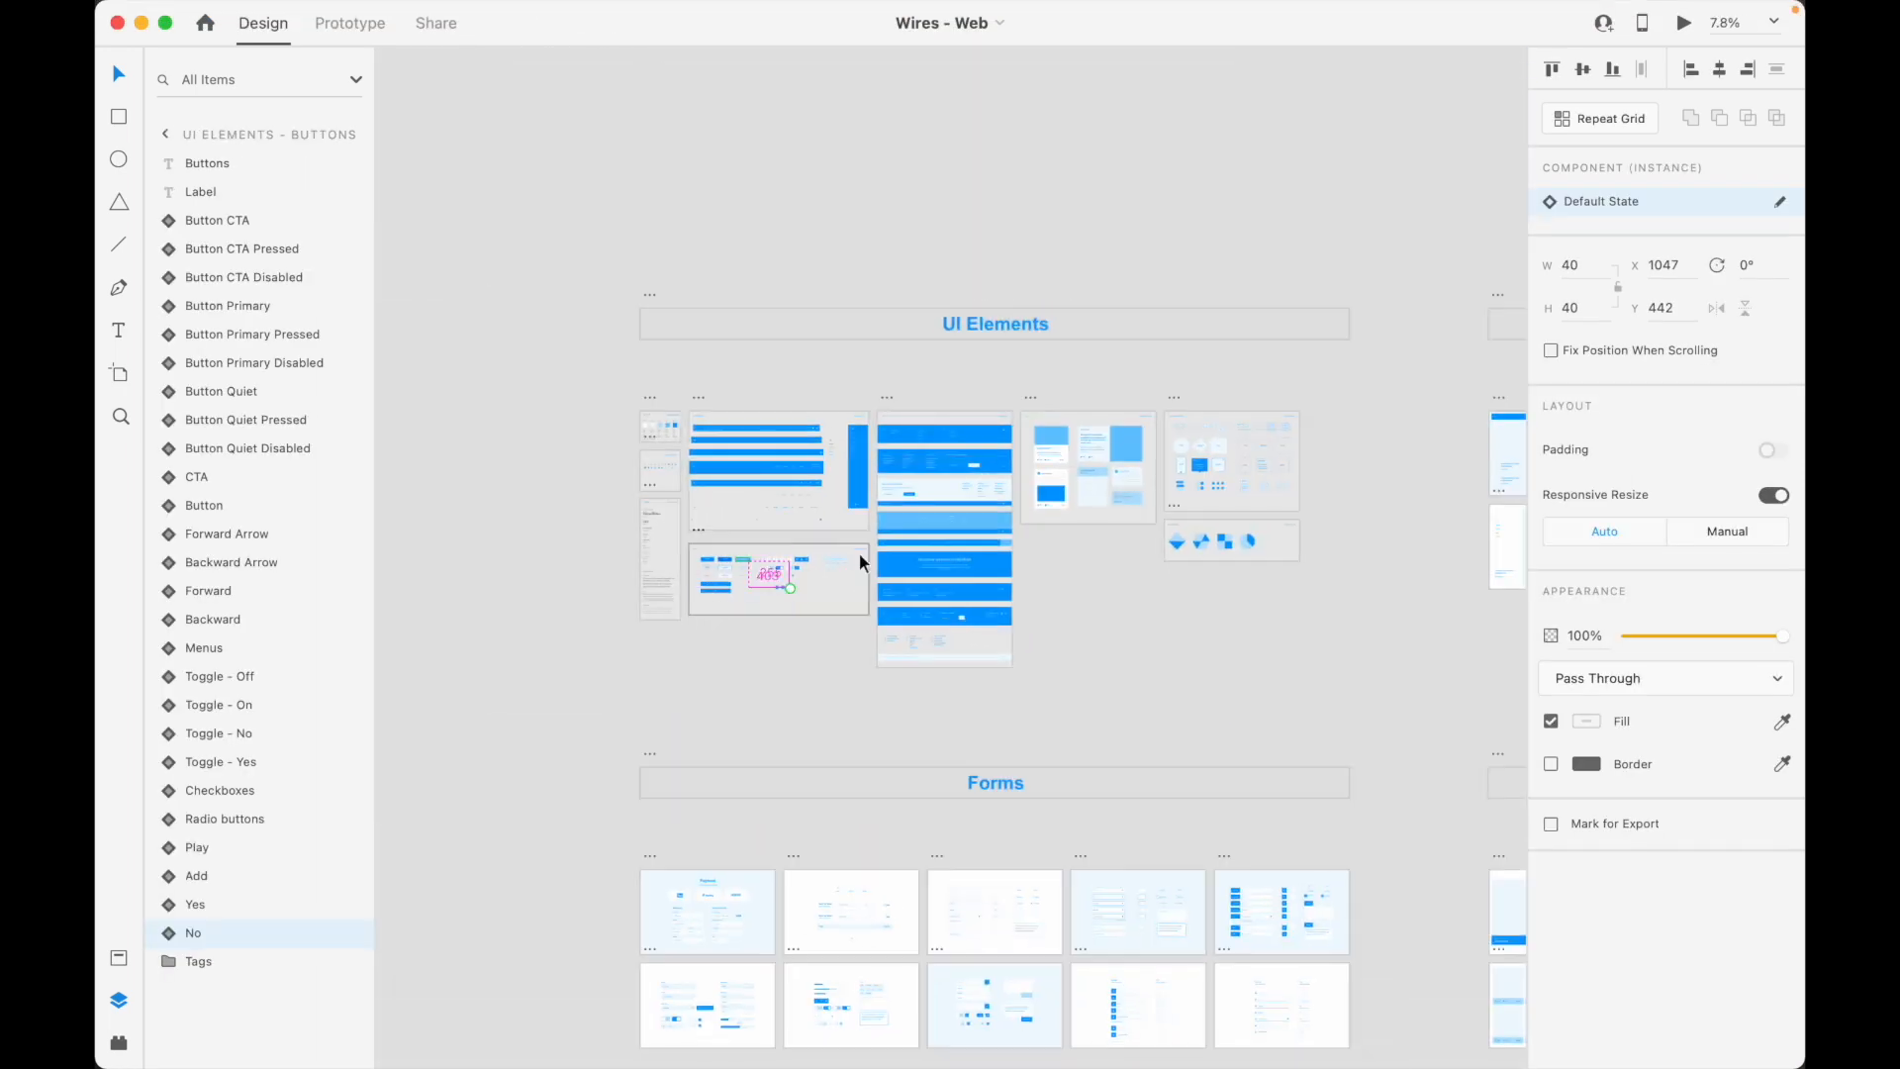
scroll(859, 561, down, 2)
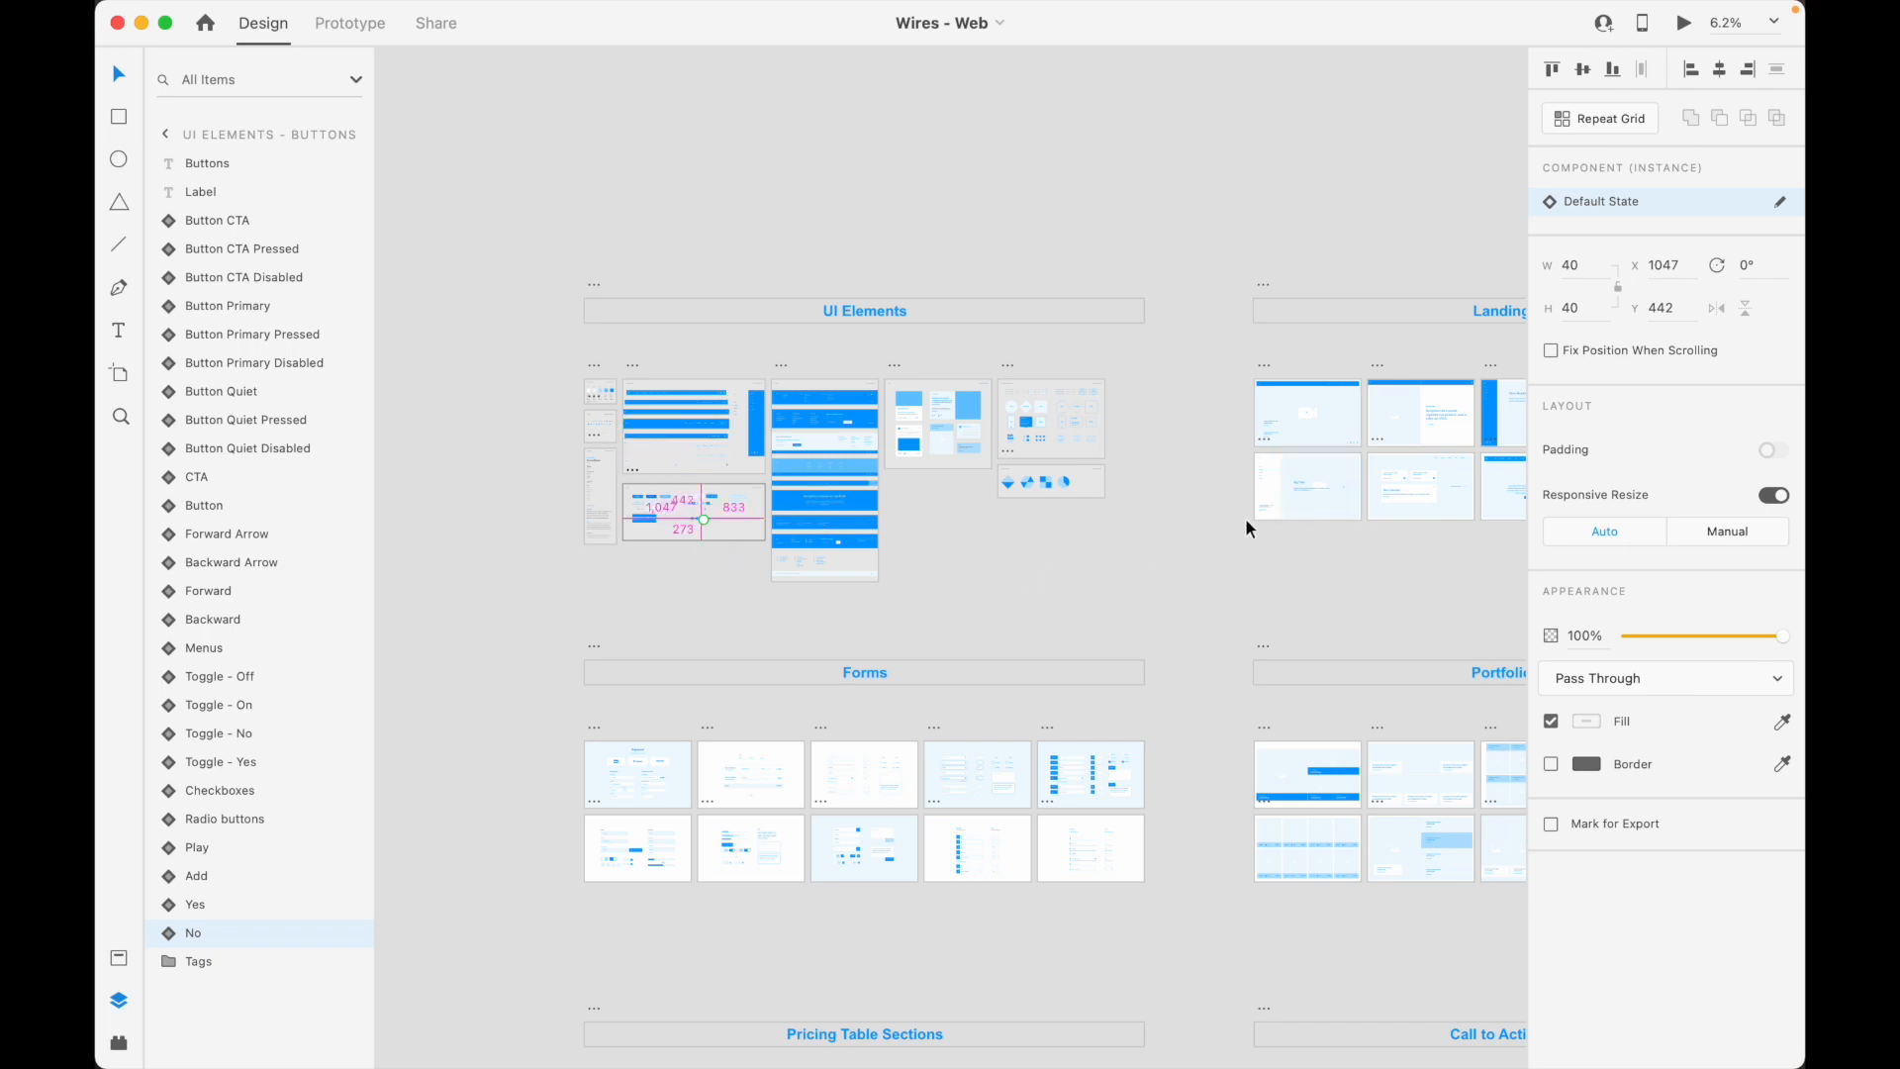
scroll(1008, 450, up, 2)
scroll(610, 948, up, 8)
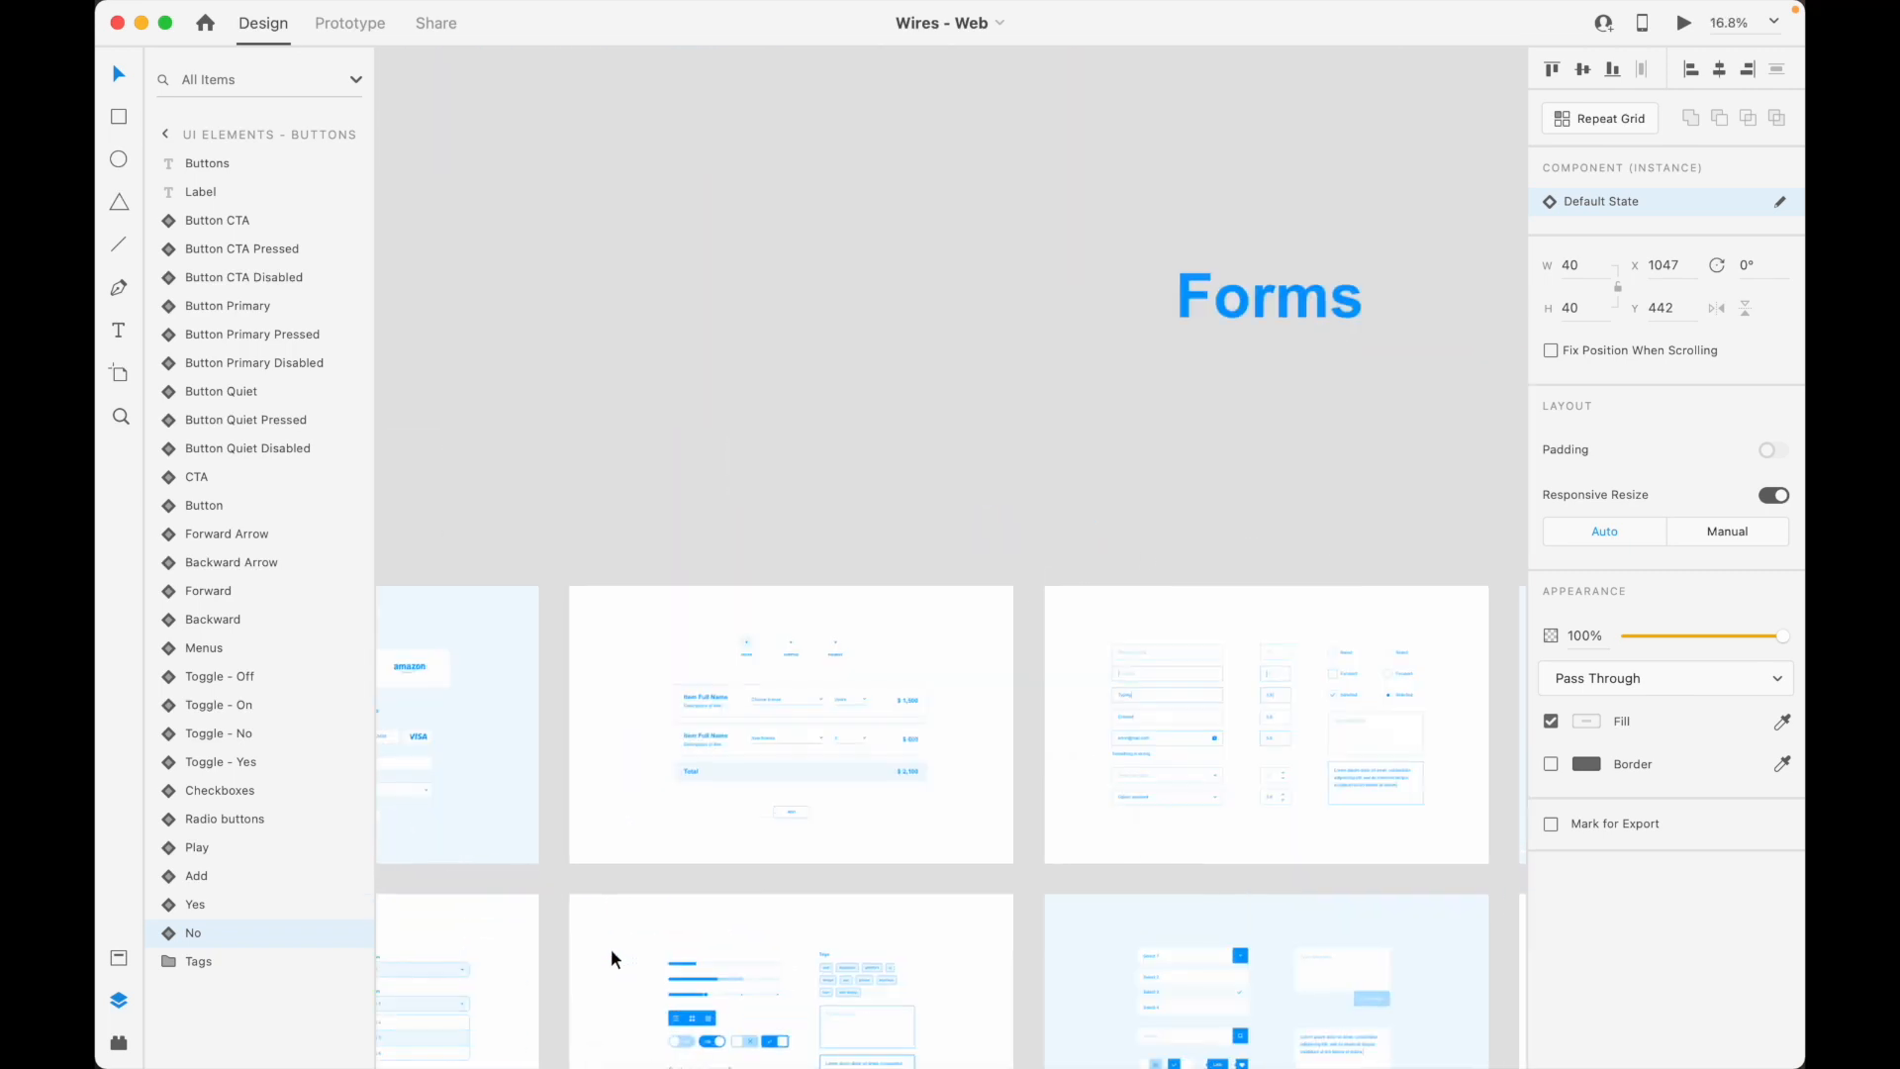
scroll(651, 768, down, 8)
scroll(772, 797, up, 4)
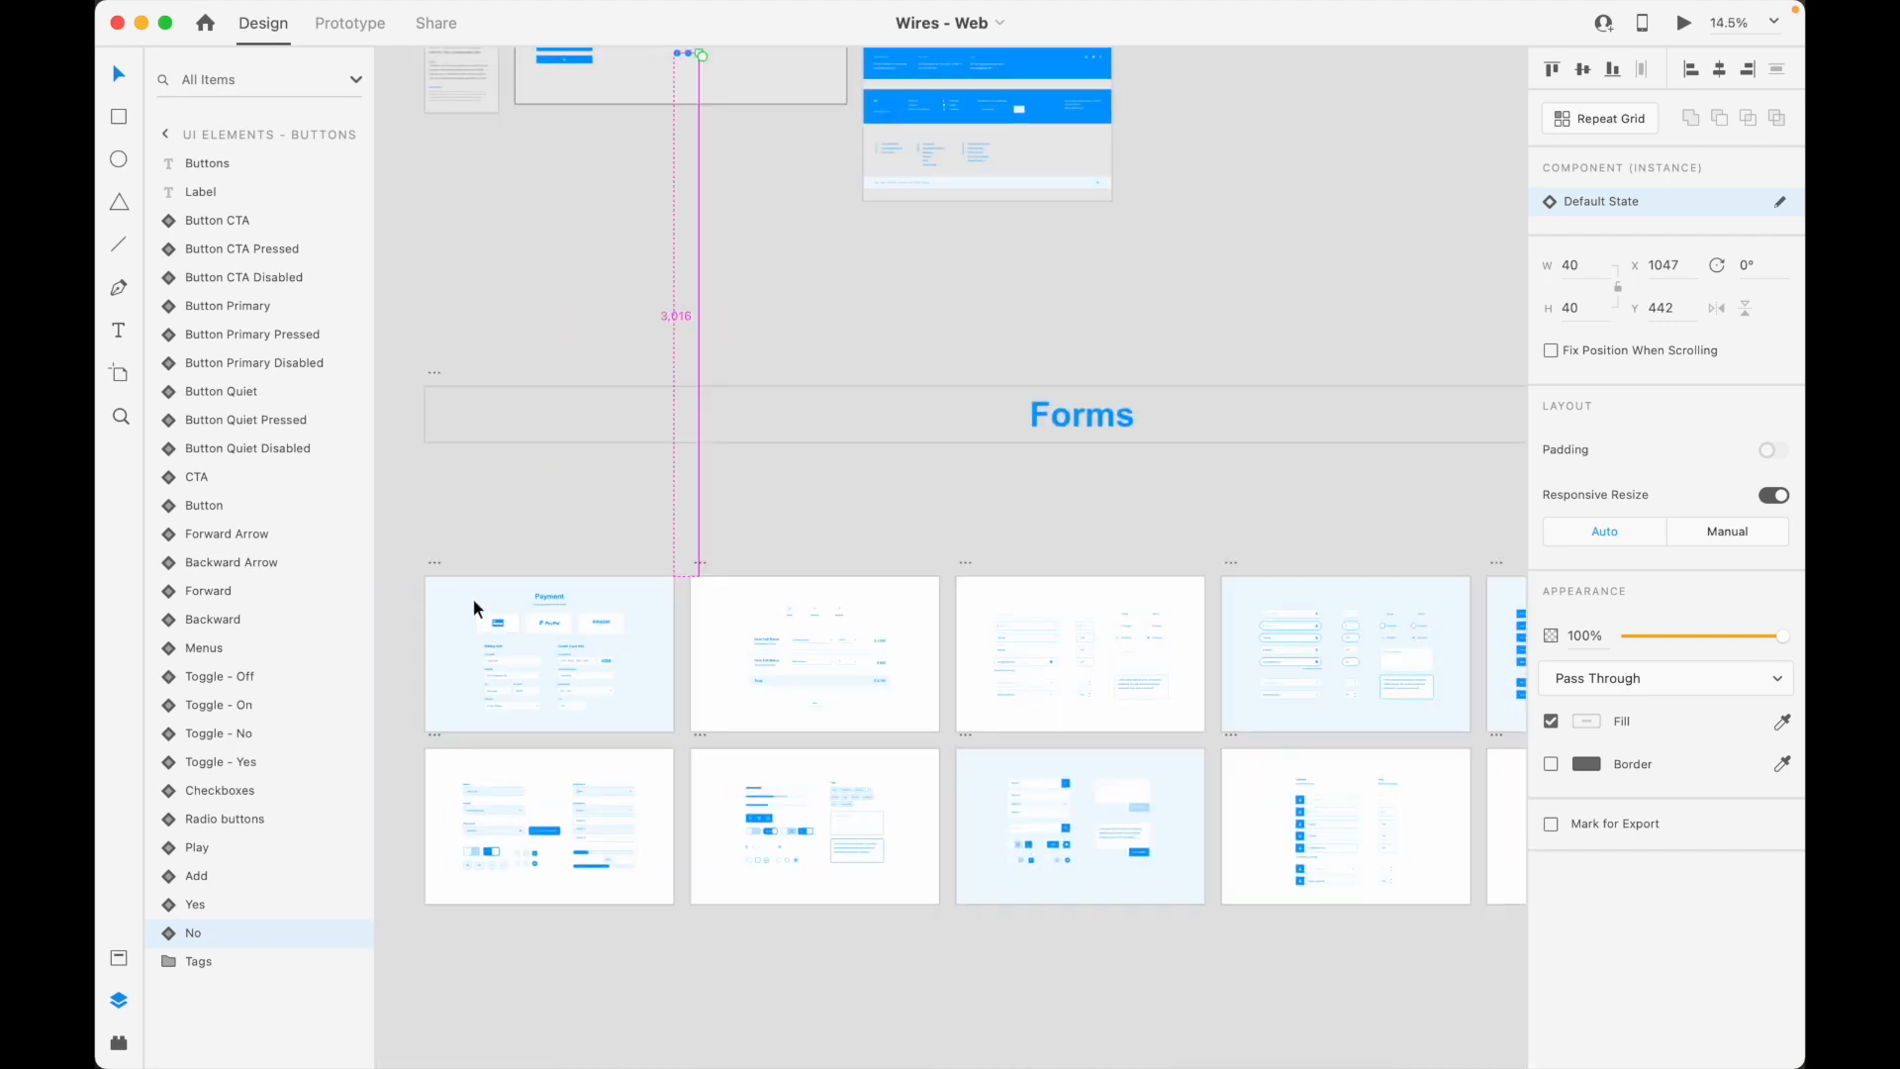
scroll(433, 668, up, 5)
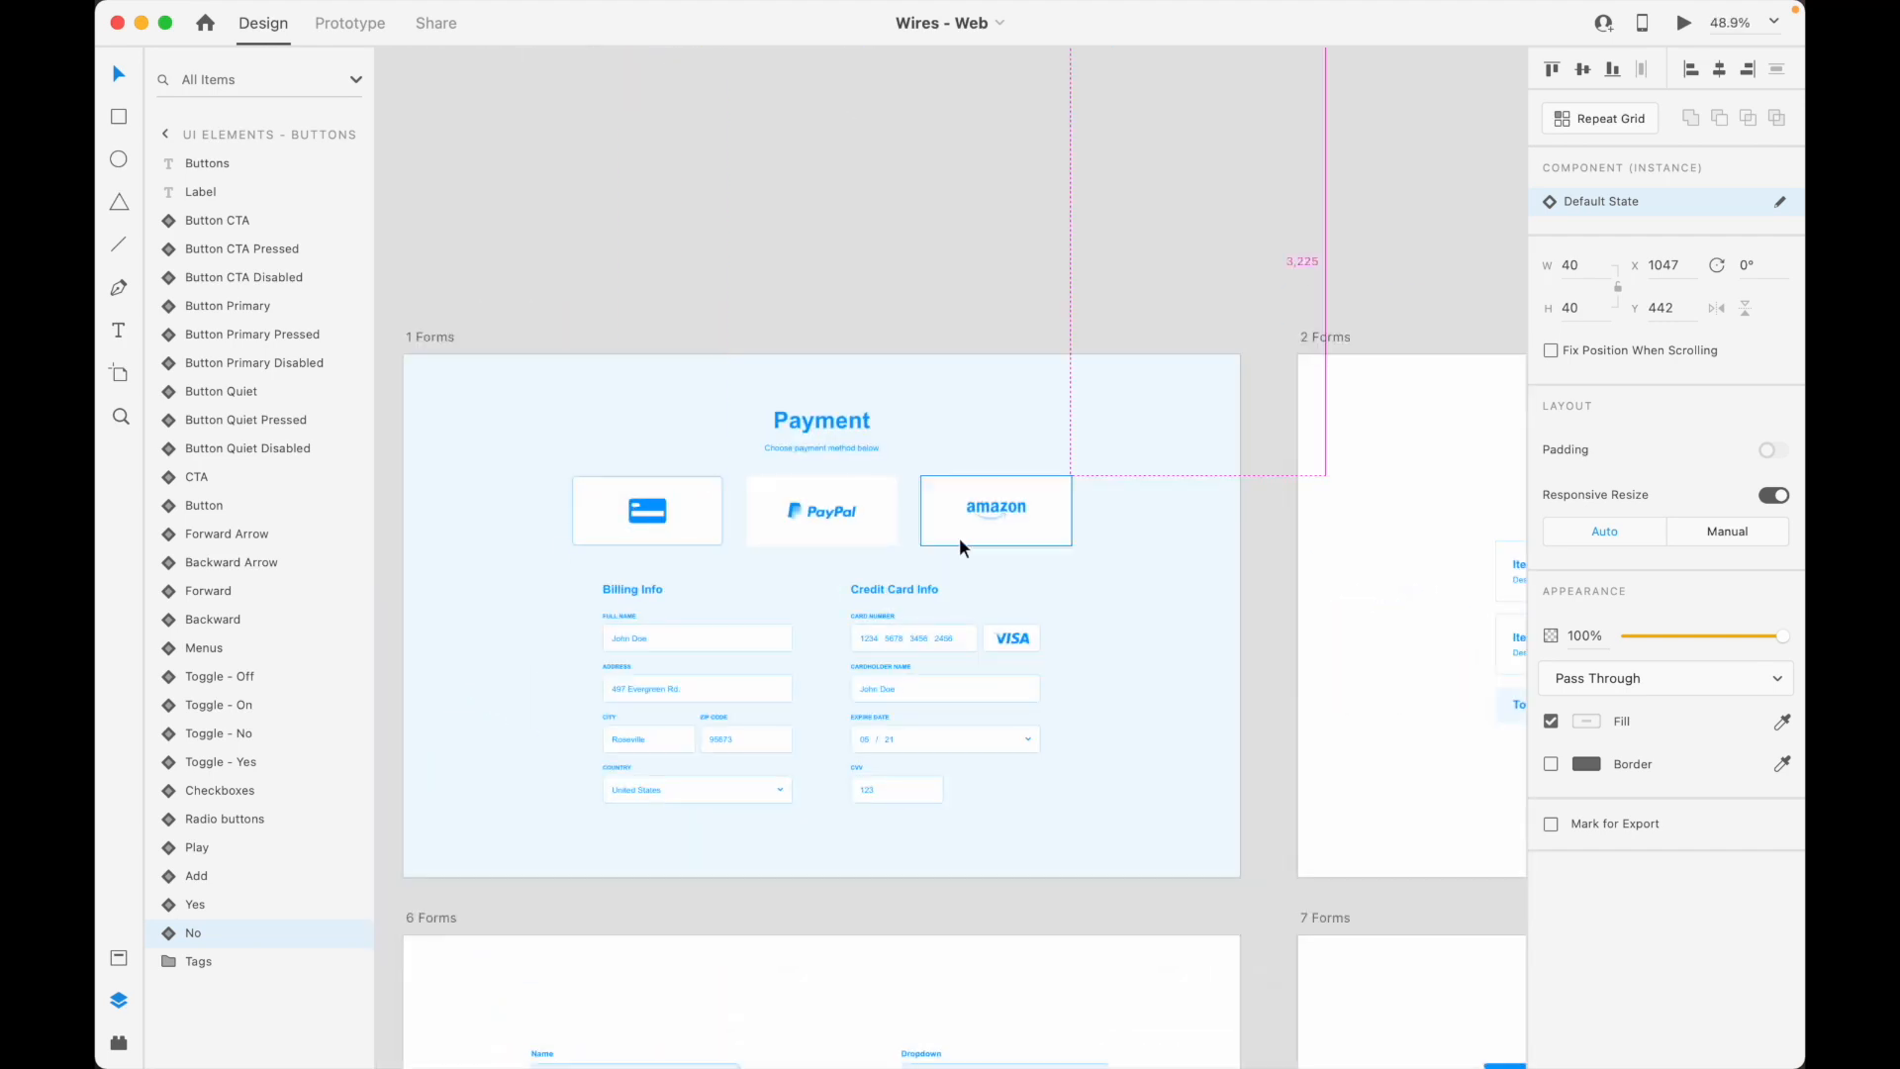
scroll(959, 537, down, 2)
scroll(530, 456, down, 3)
drag(513, 404, 952, 676)
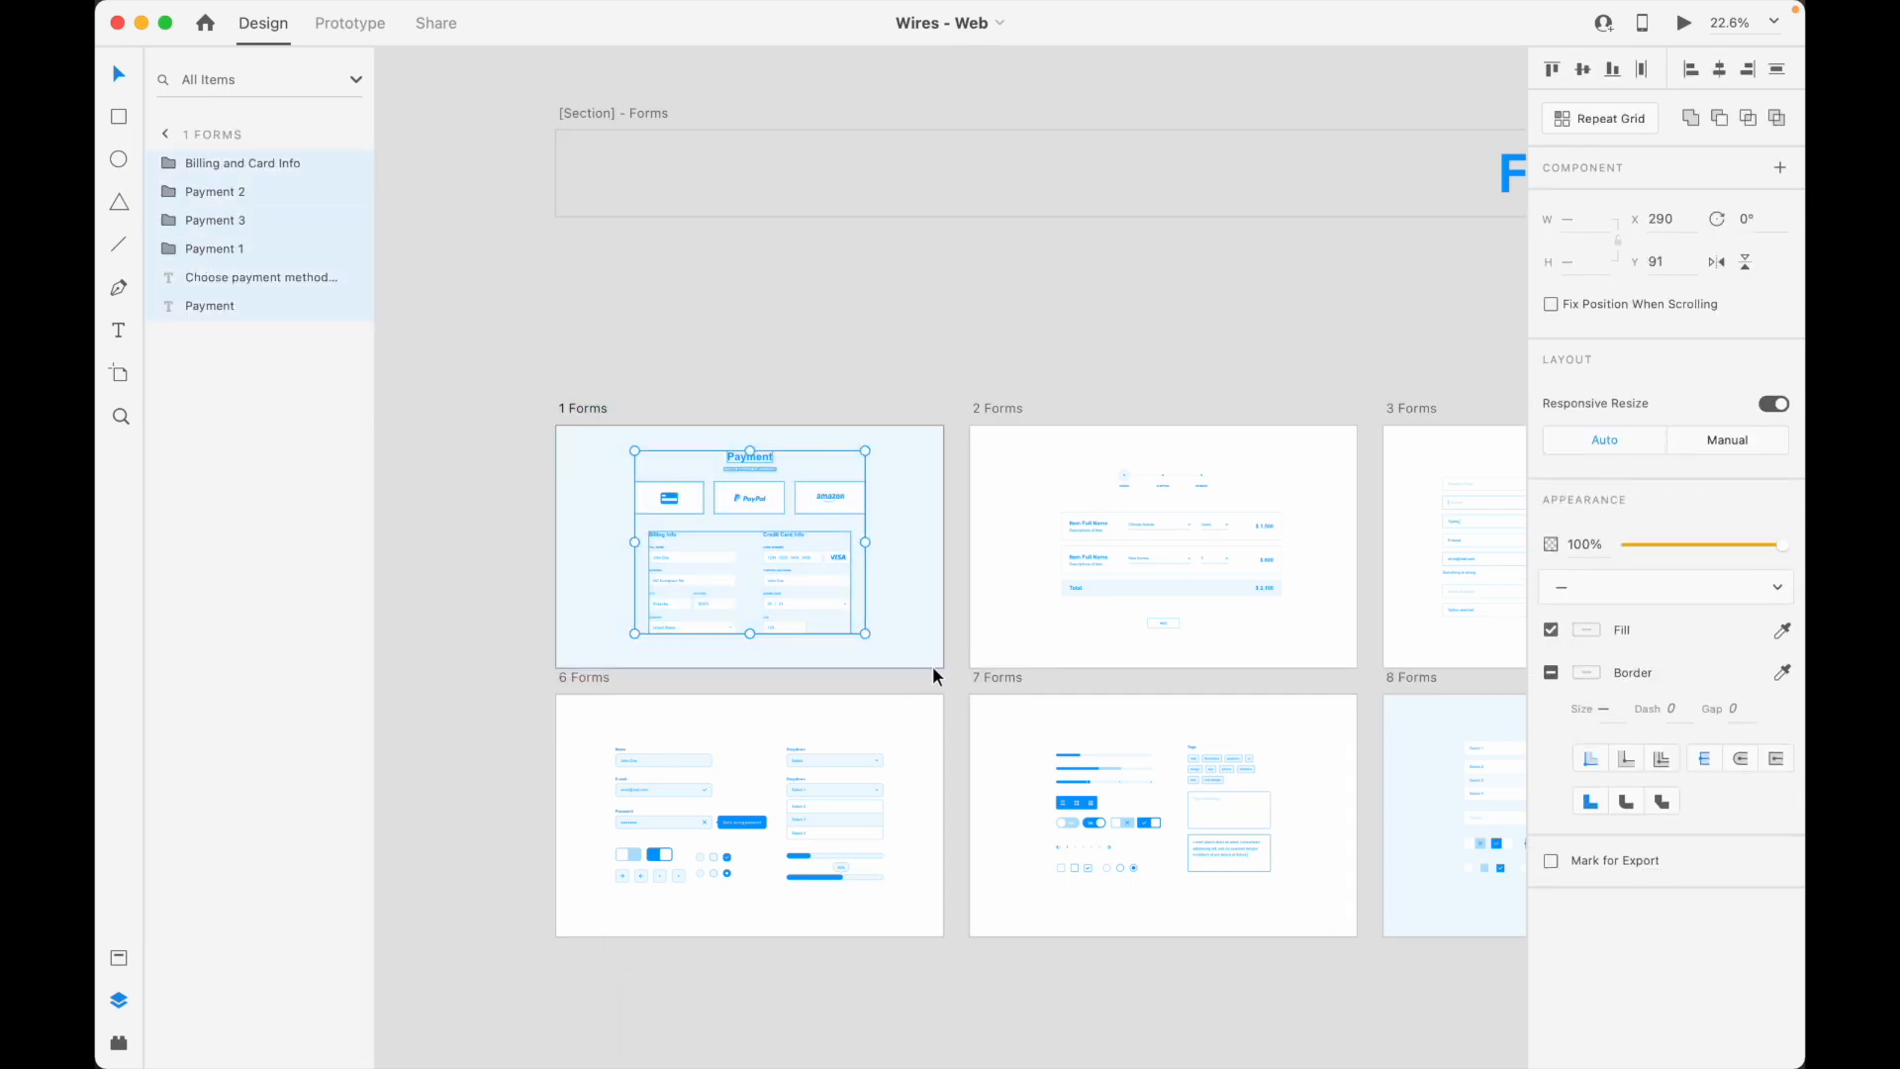
Return to the Untitled-1 document and paste the payment form onto the duplicated homepage artboard
click(545, 13)
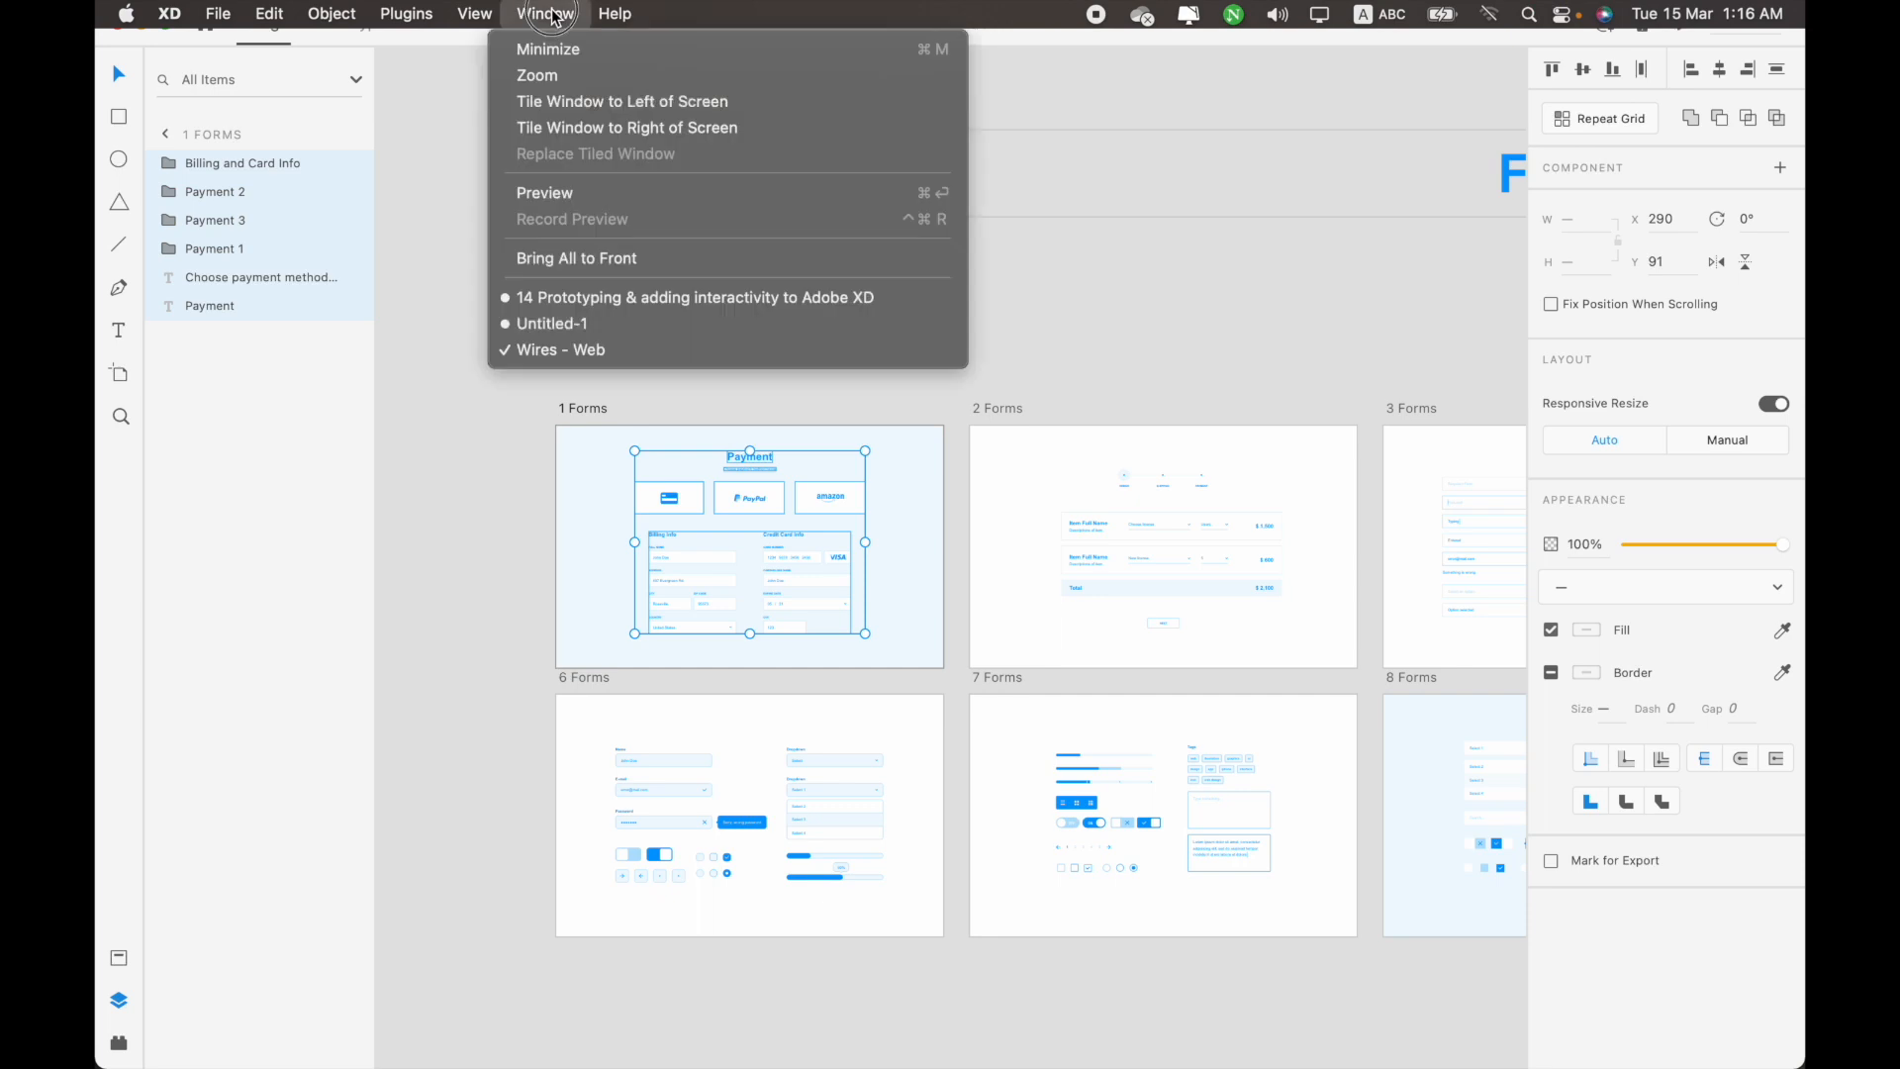
click(647, 325)
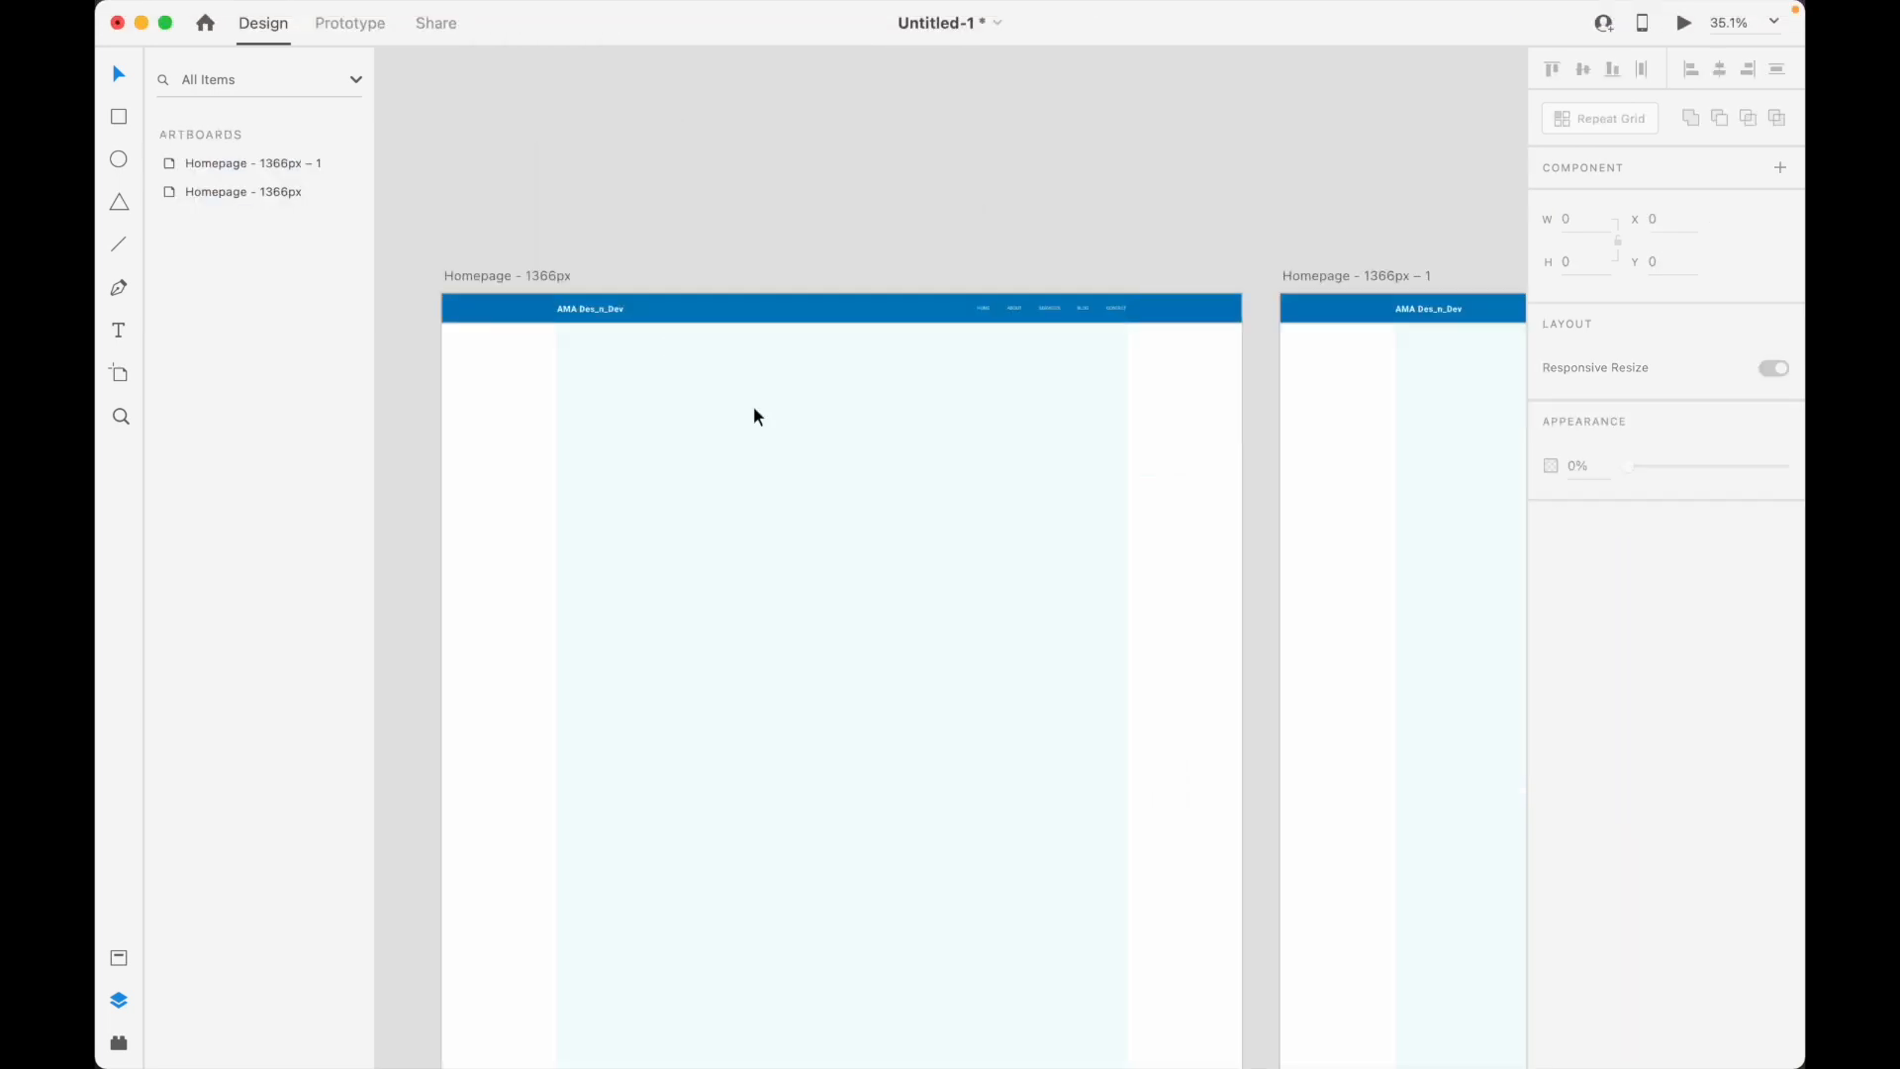
scroll(1053, 477, up, 5)
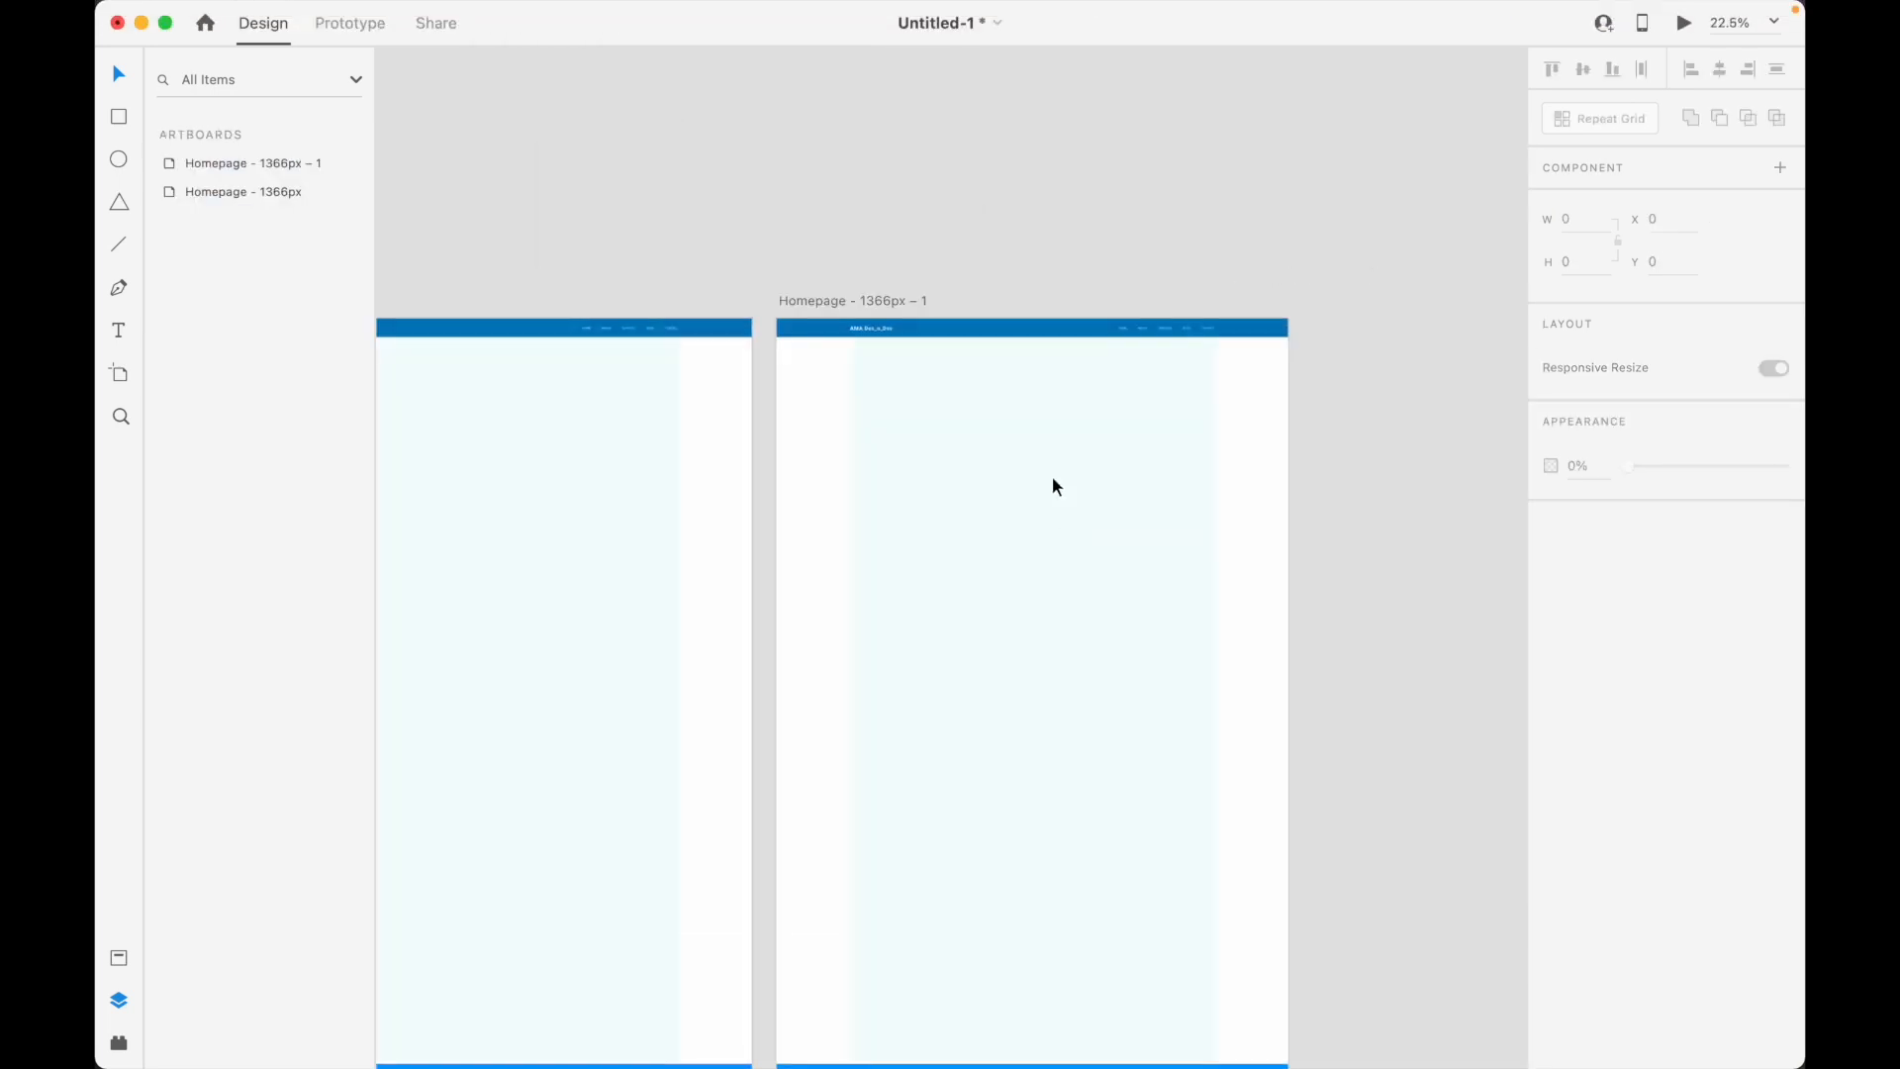
key(super+v)
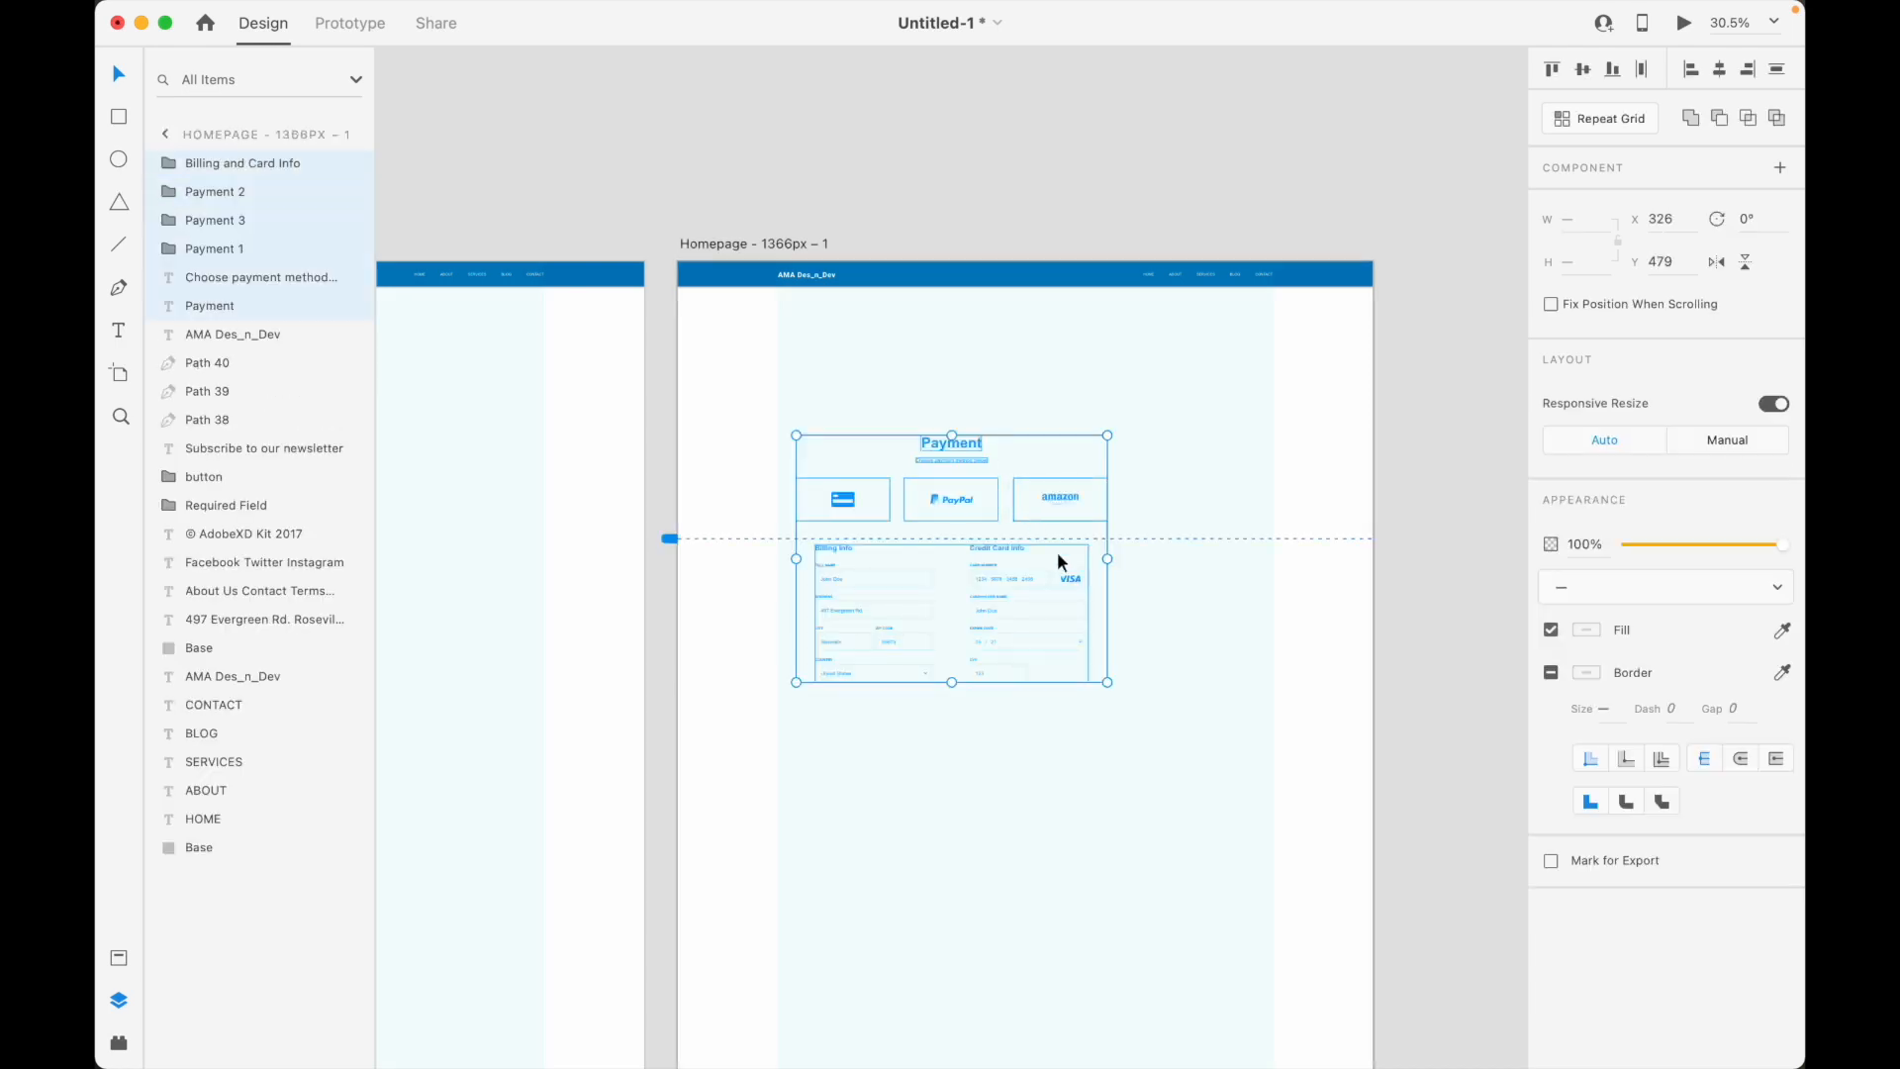
Enlarge the pasted payment form and move it up beneath the header, centred in the layout column
drag(1109, 681, 1181, 740)
drag(1020, 560, 1087, 486)
click(1029, 131)
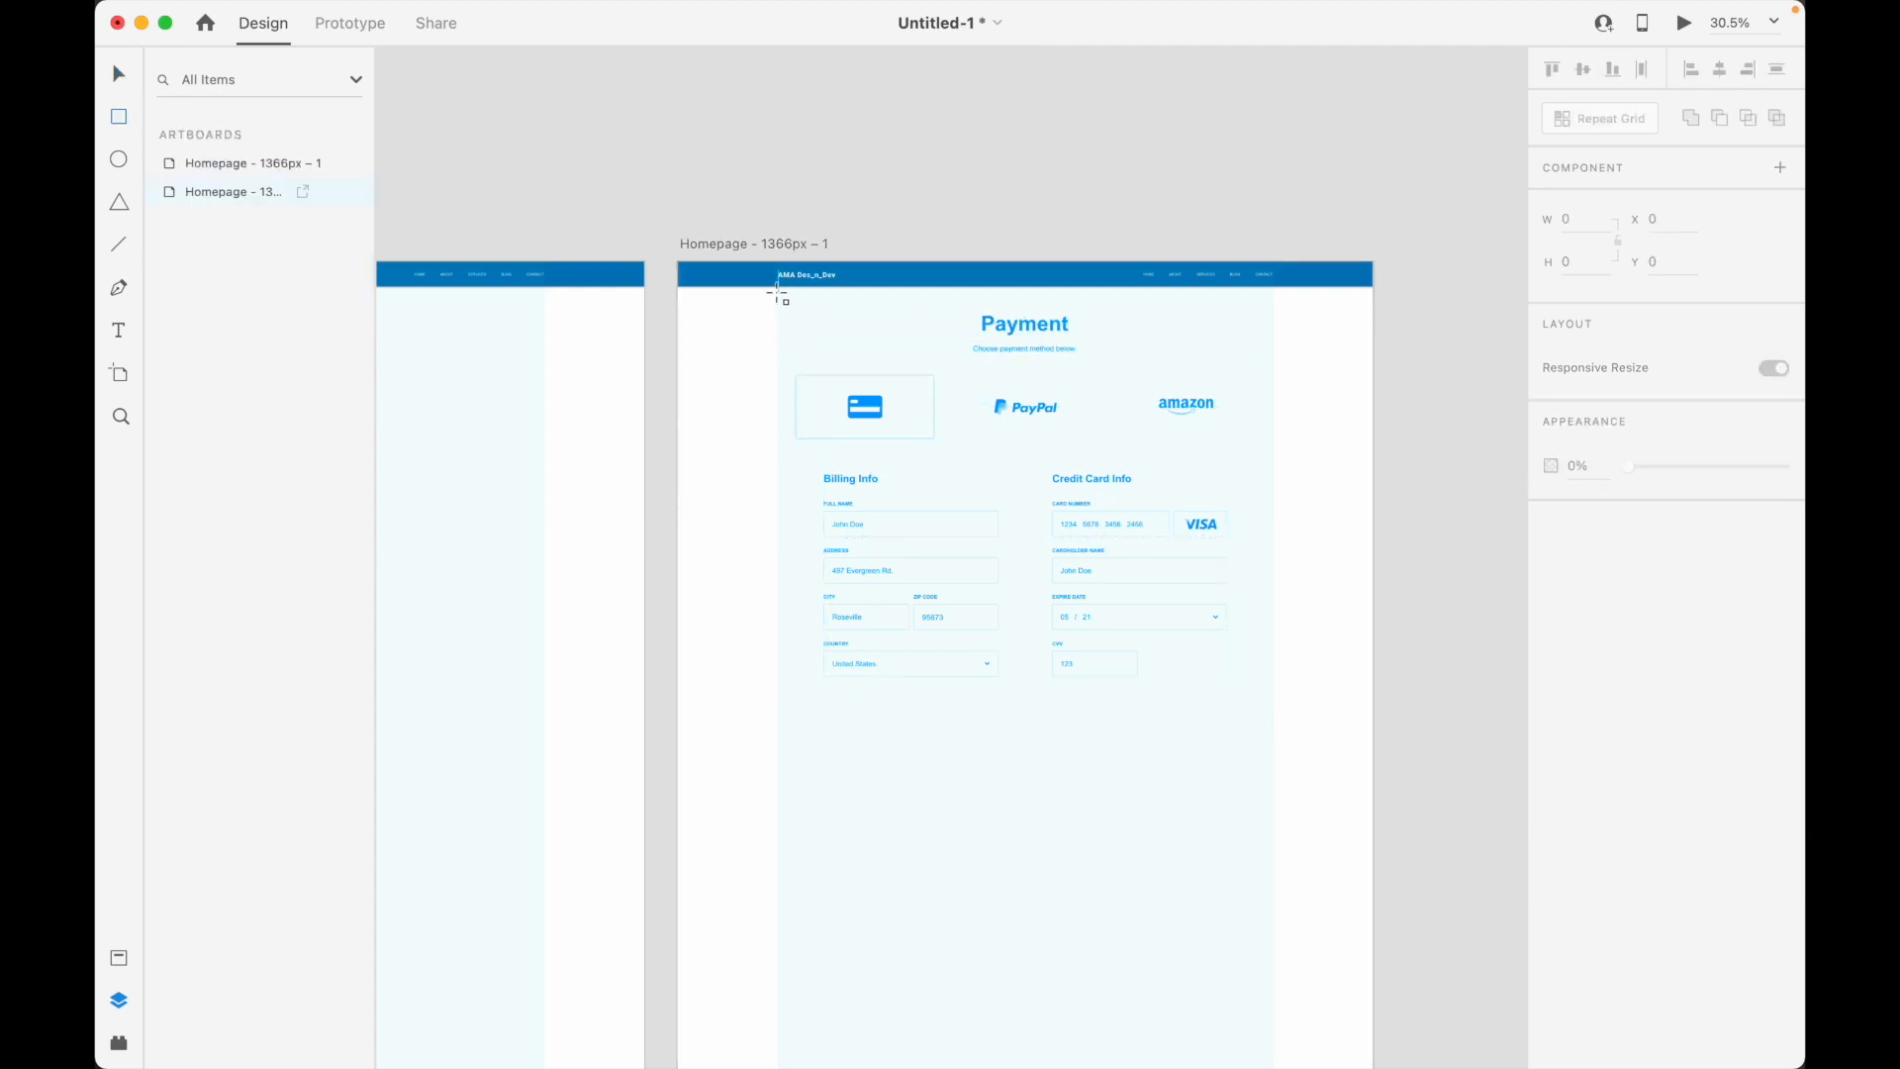
Draw a 1366 × 1217 rectangle over the payment form, starting just below the header, and send it backward
drag(778, 288, 1272, 727)
right_click(964, 418)
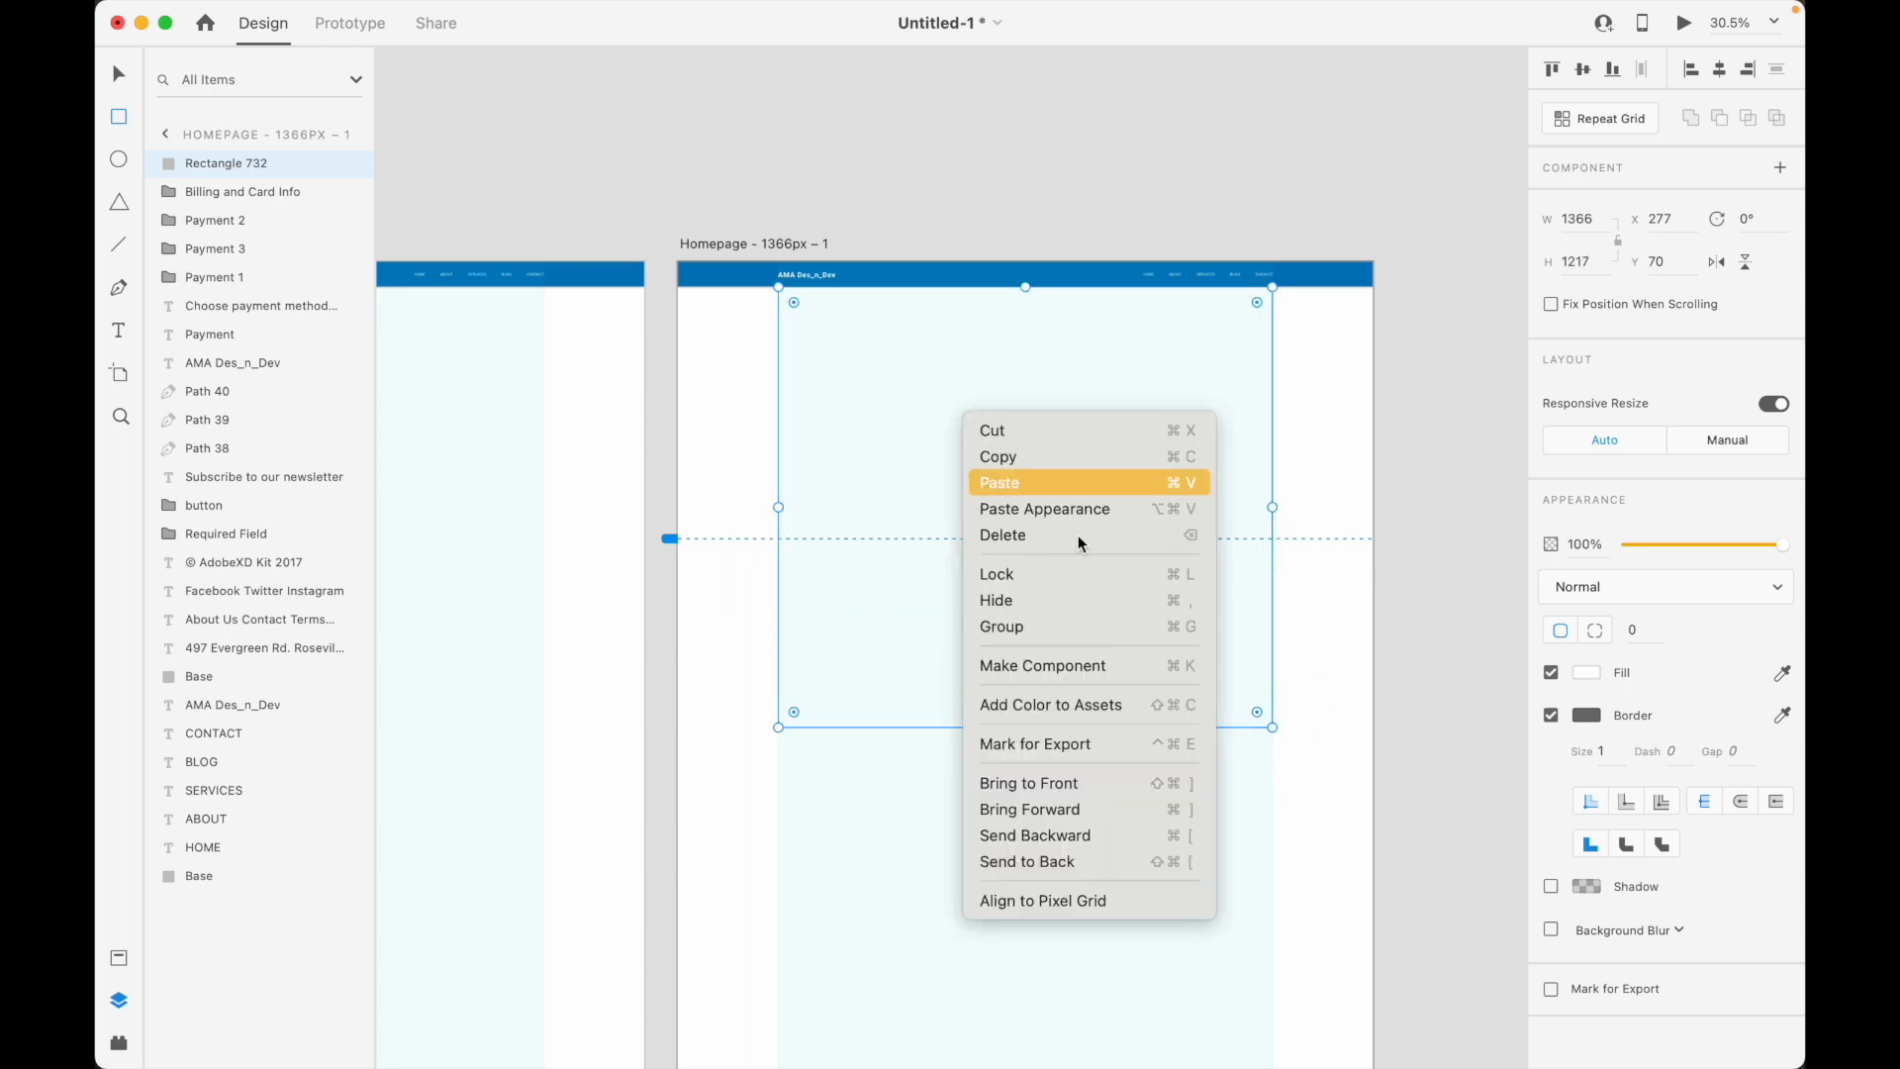
click(1138, 843)
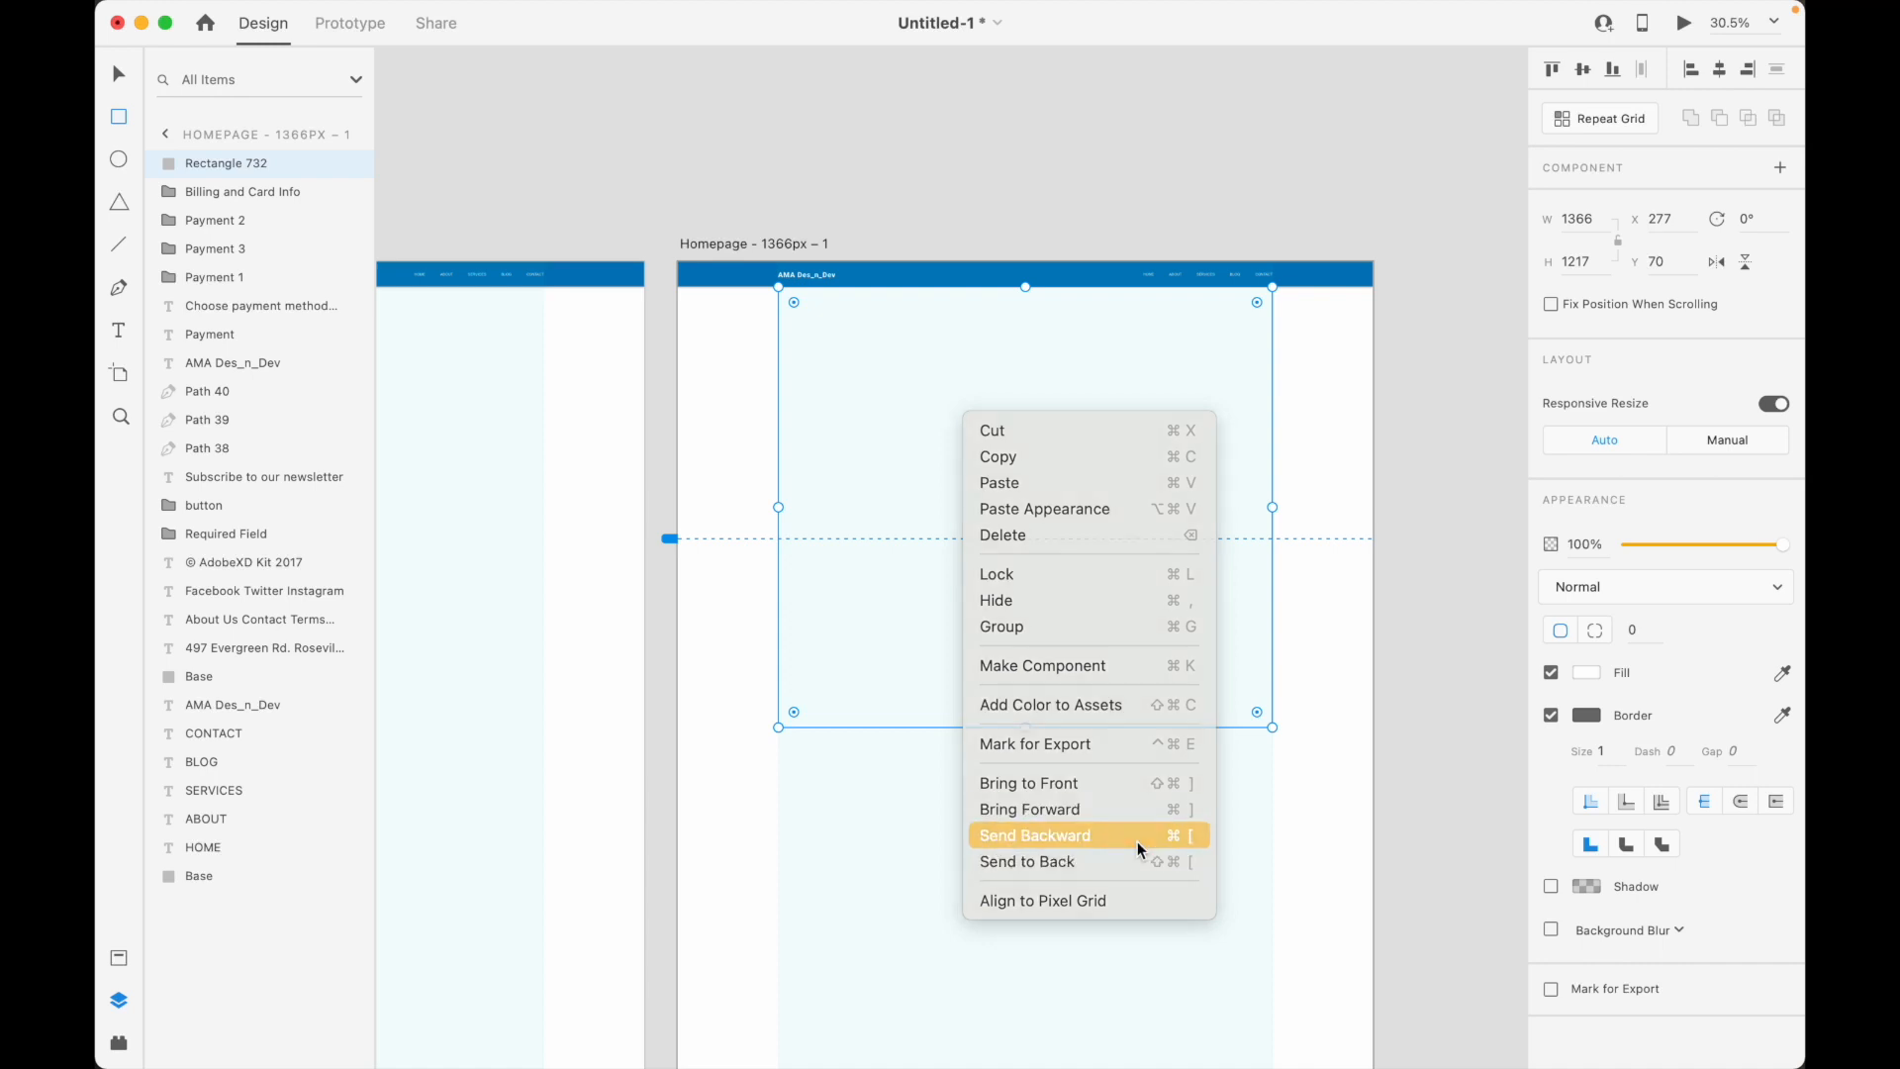
Send the rectangle to the back, behind the payment form, and fill it with black (#000000)
right_click(1254, 487)
click(1306, 936)
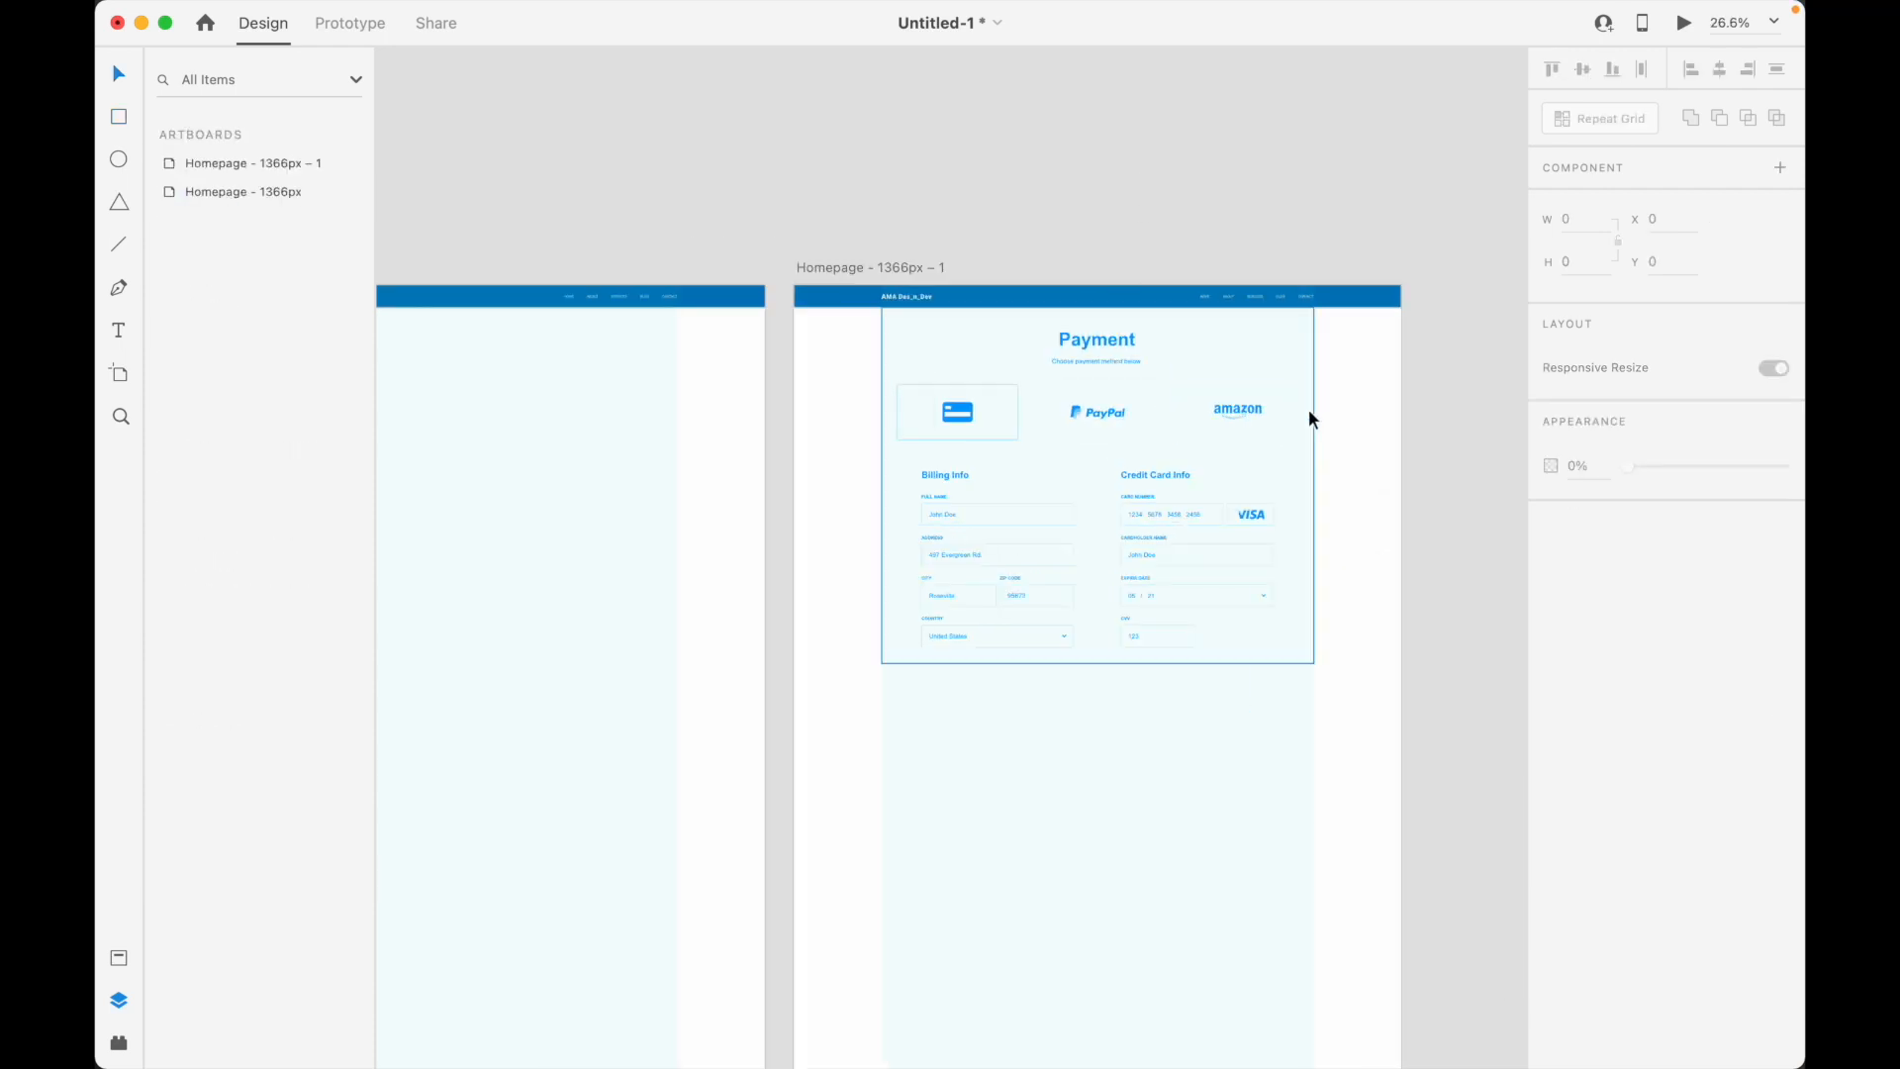
click(1305, 382)
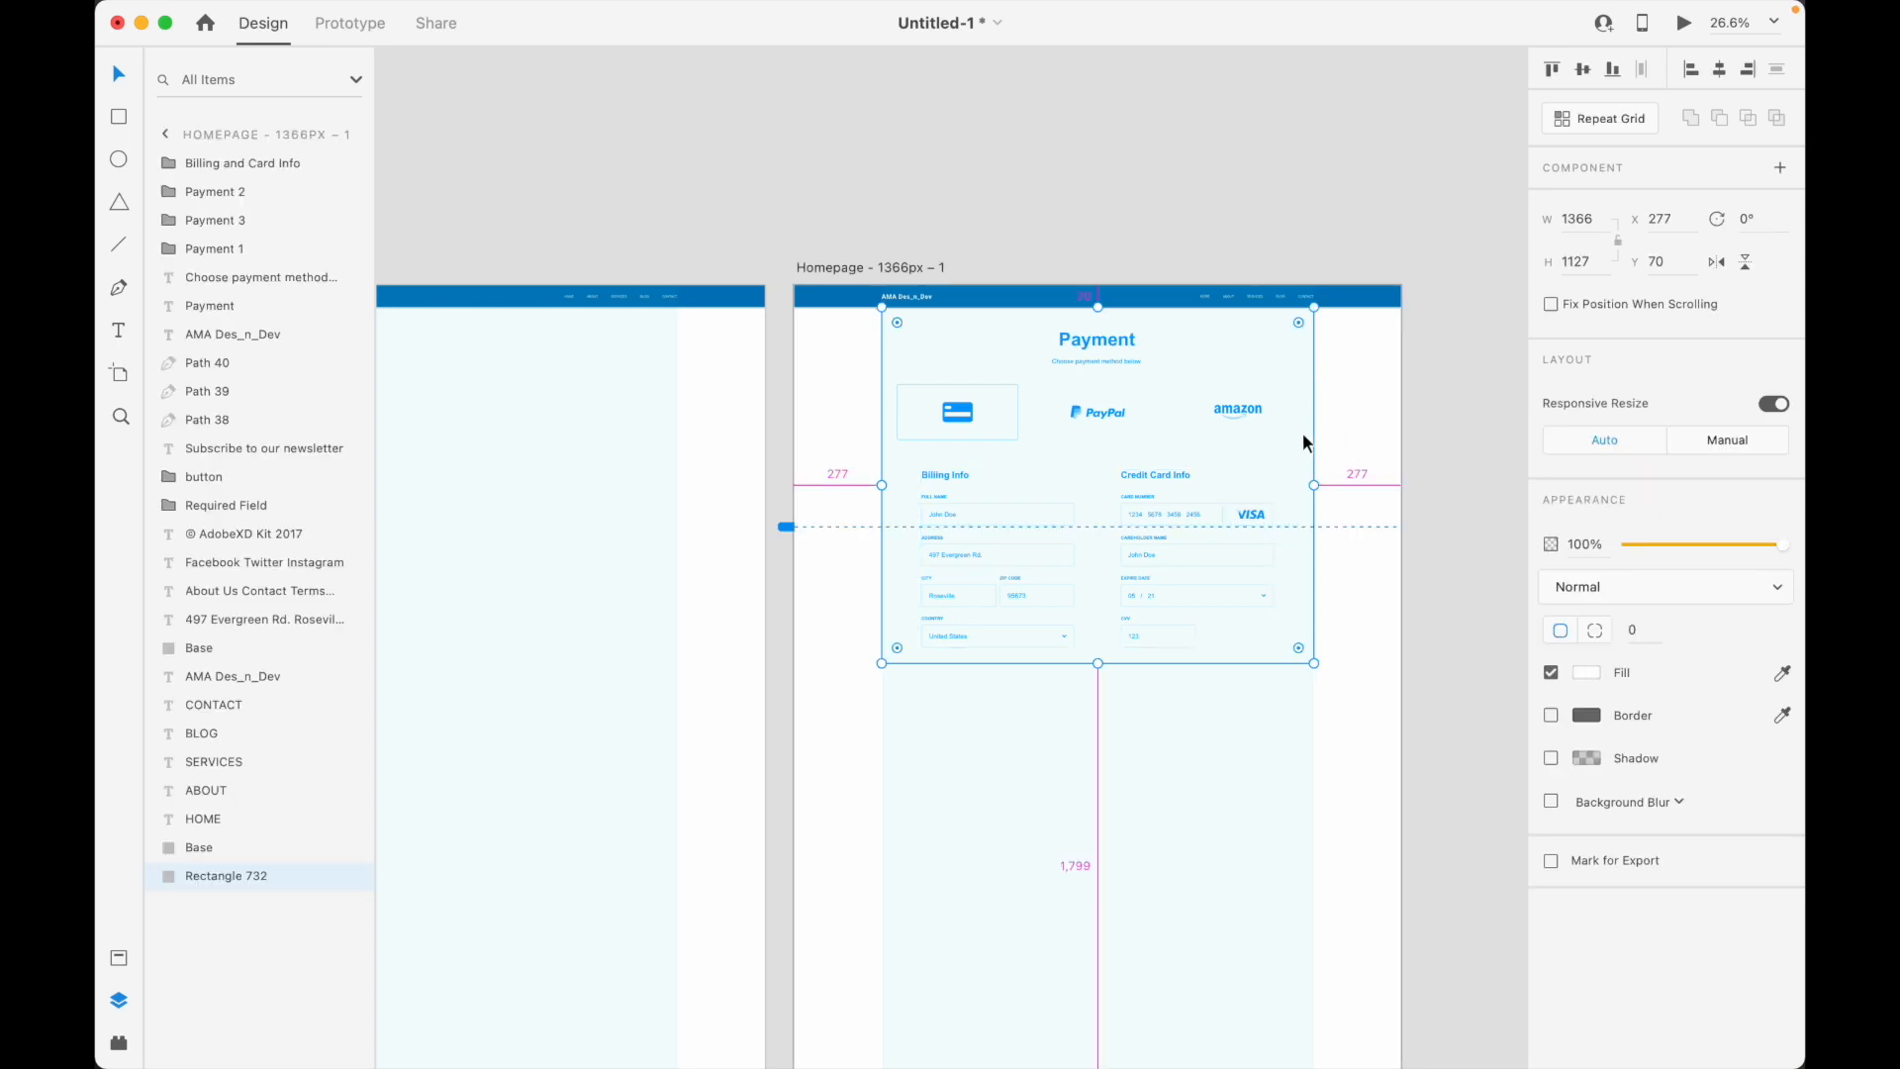
scroll(1302, 431, up, 3)
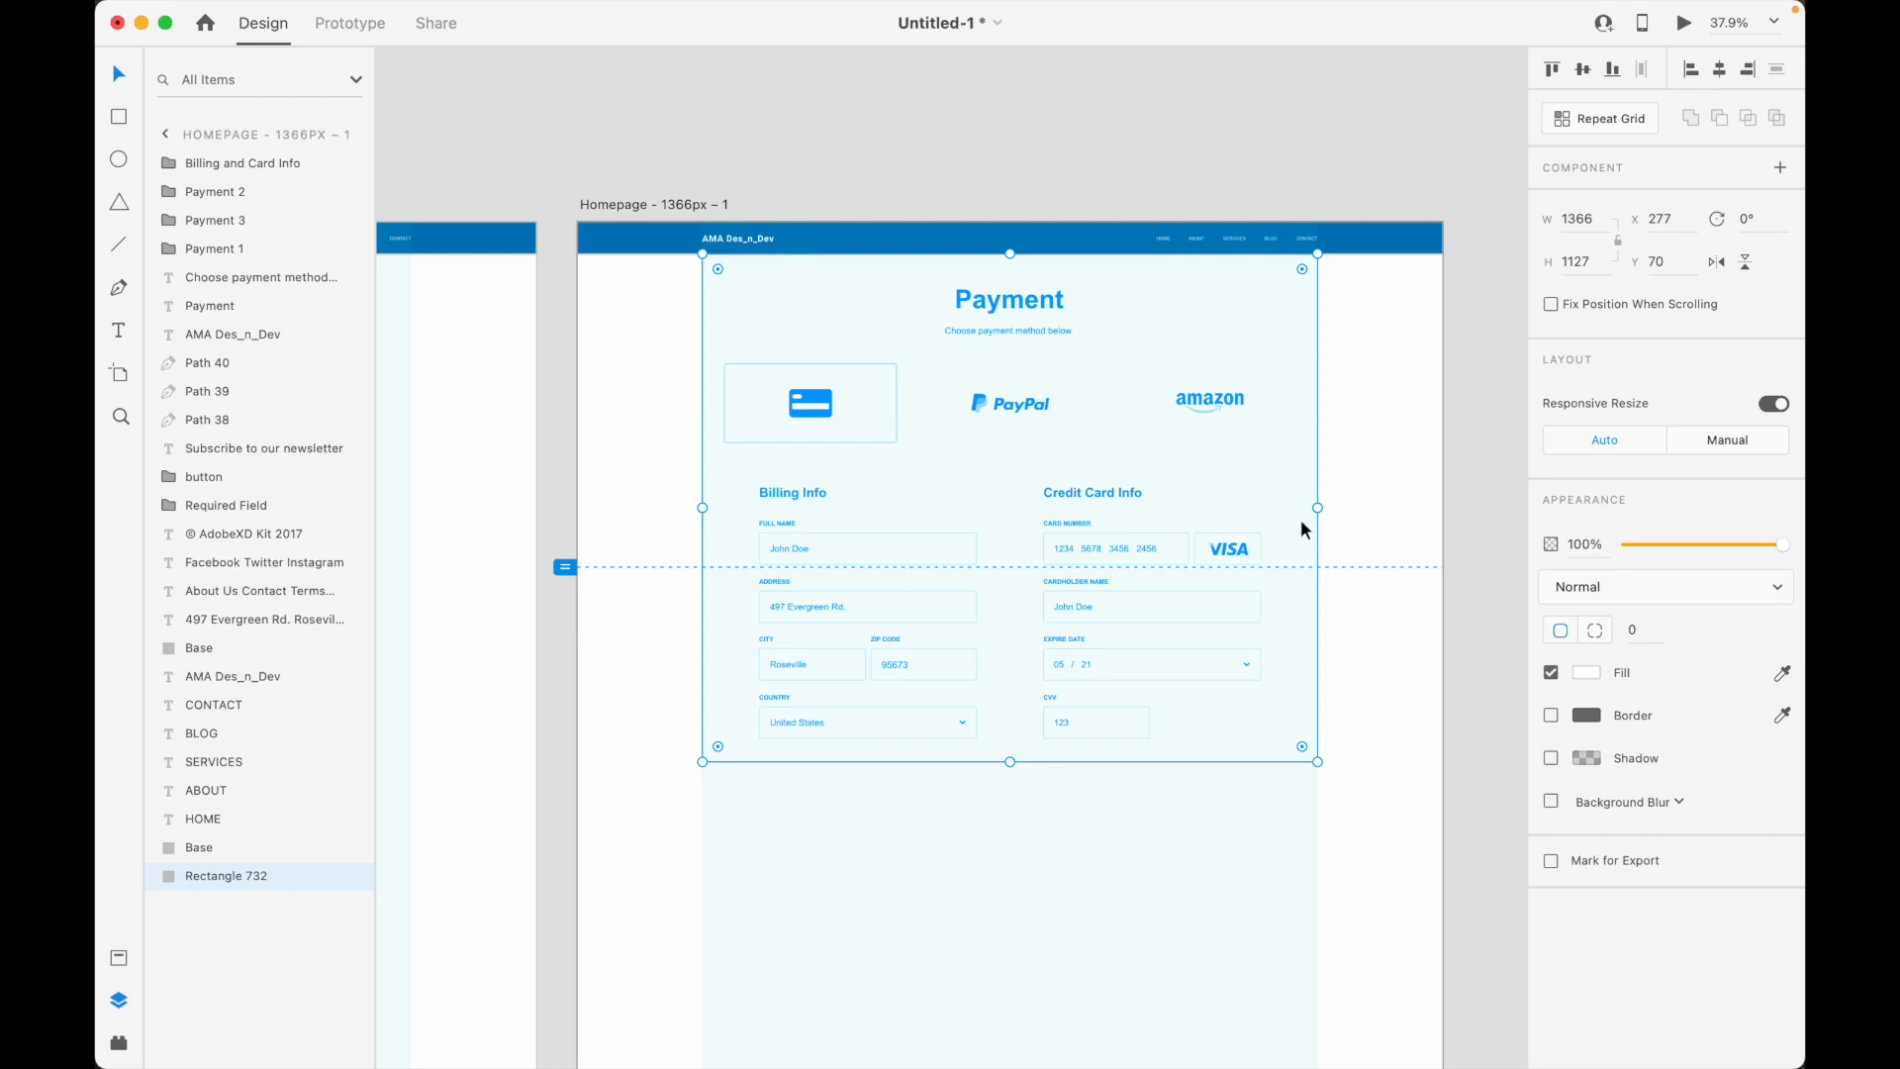
click(1588, 673)
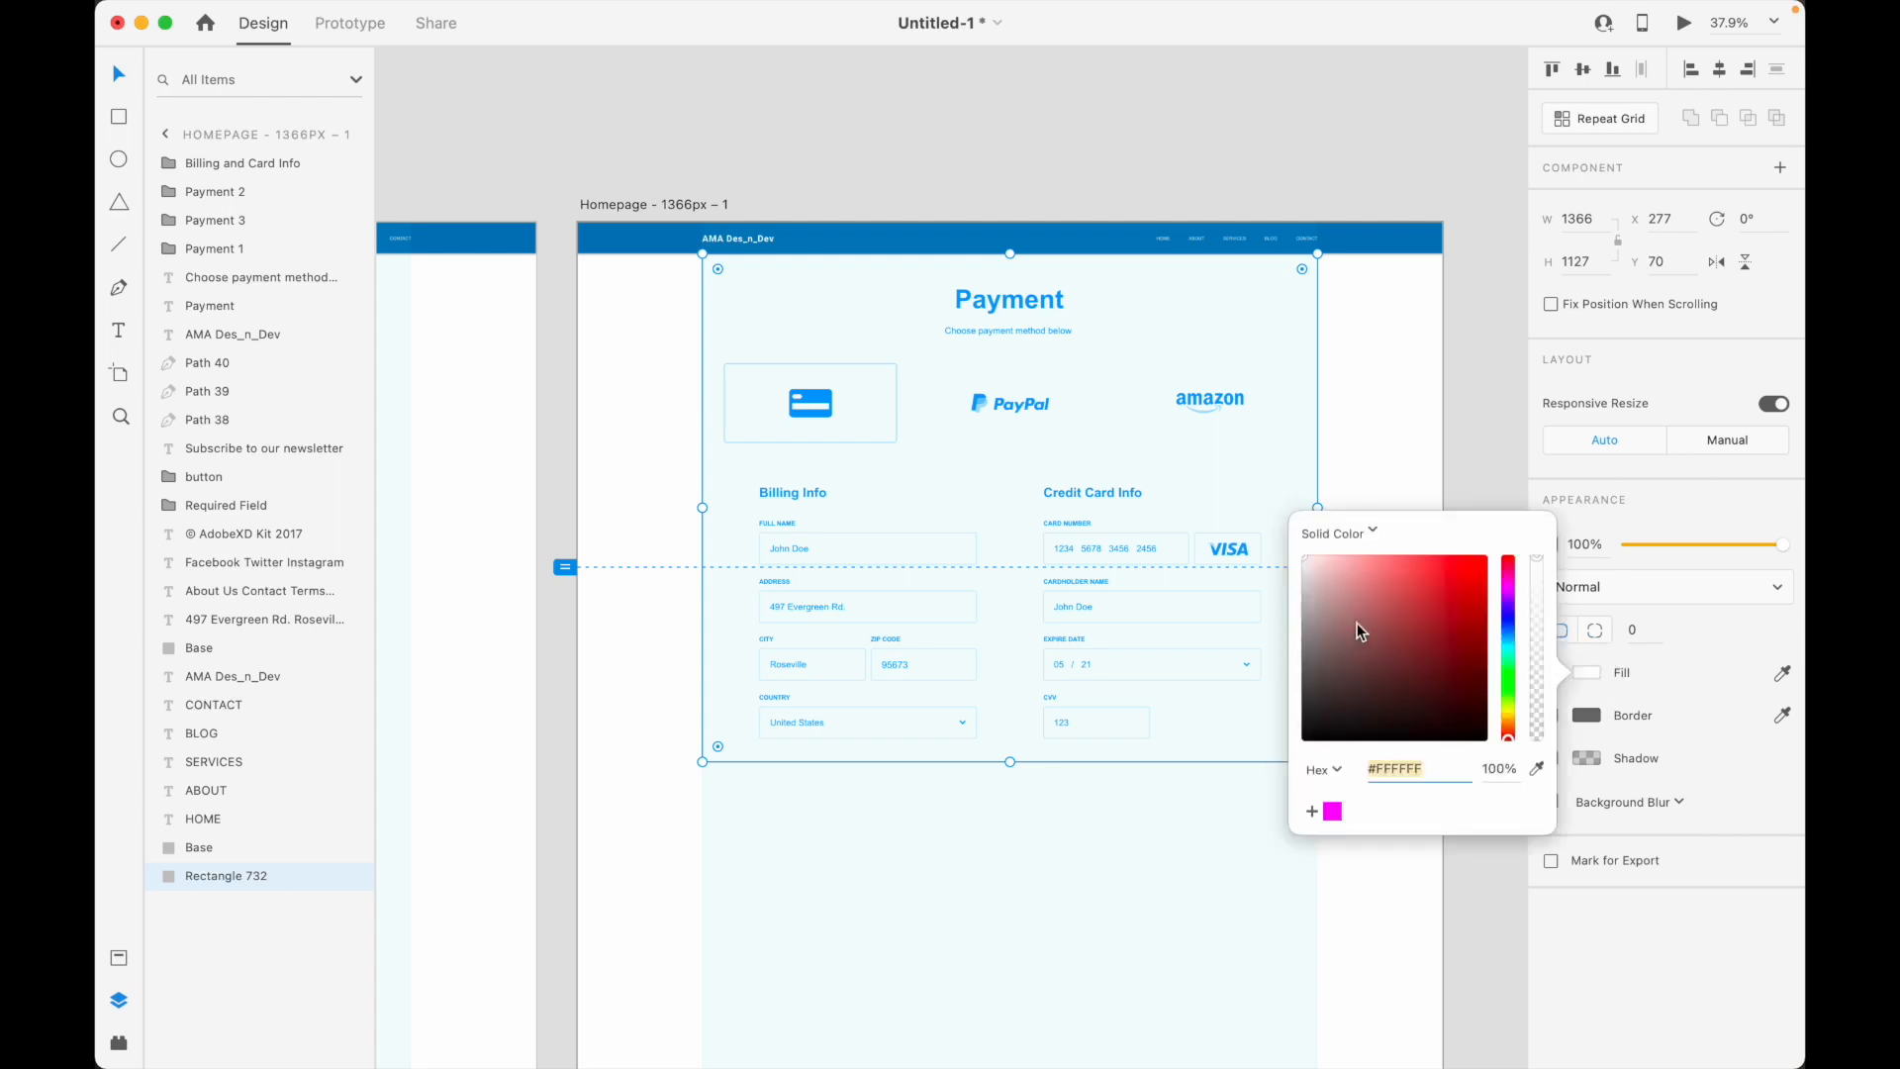
drag(1319, 667, 1289, 853)
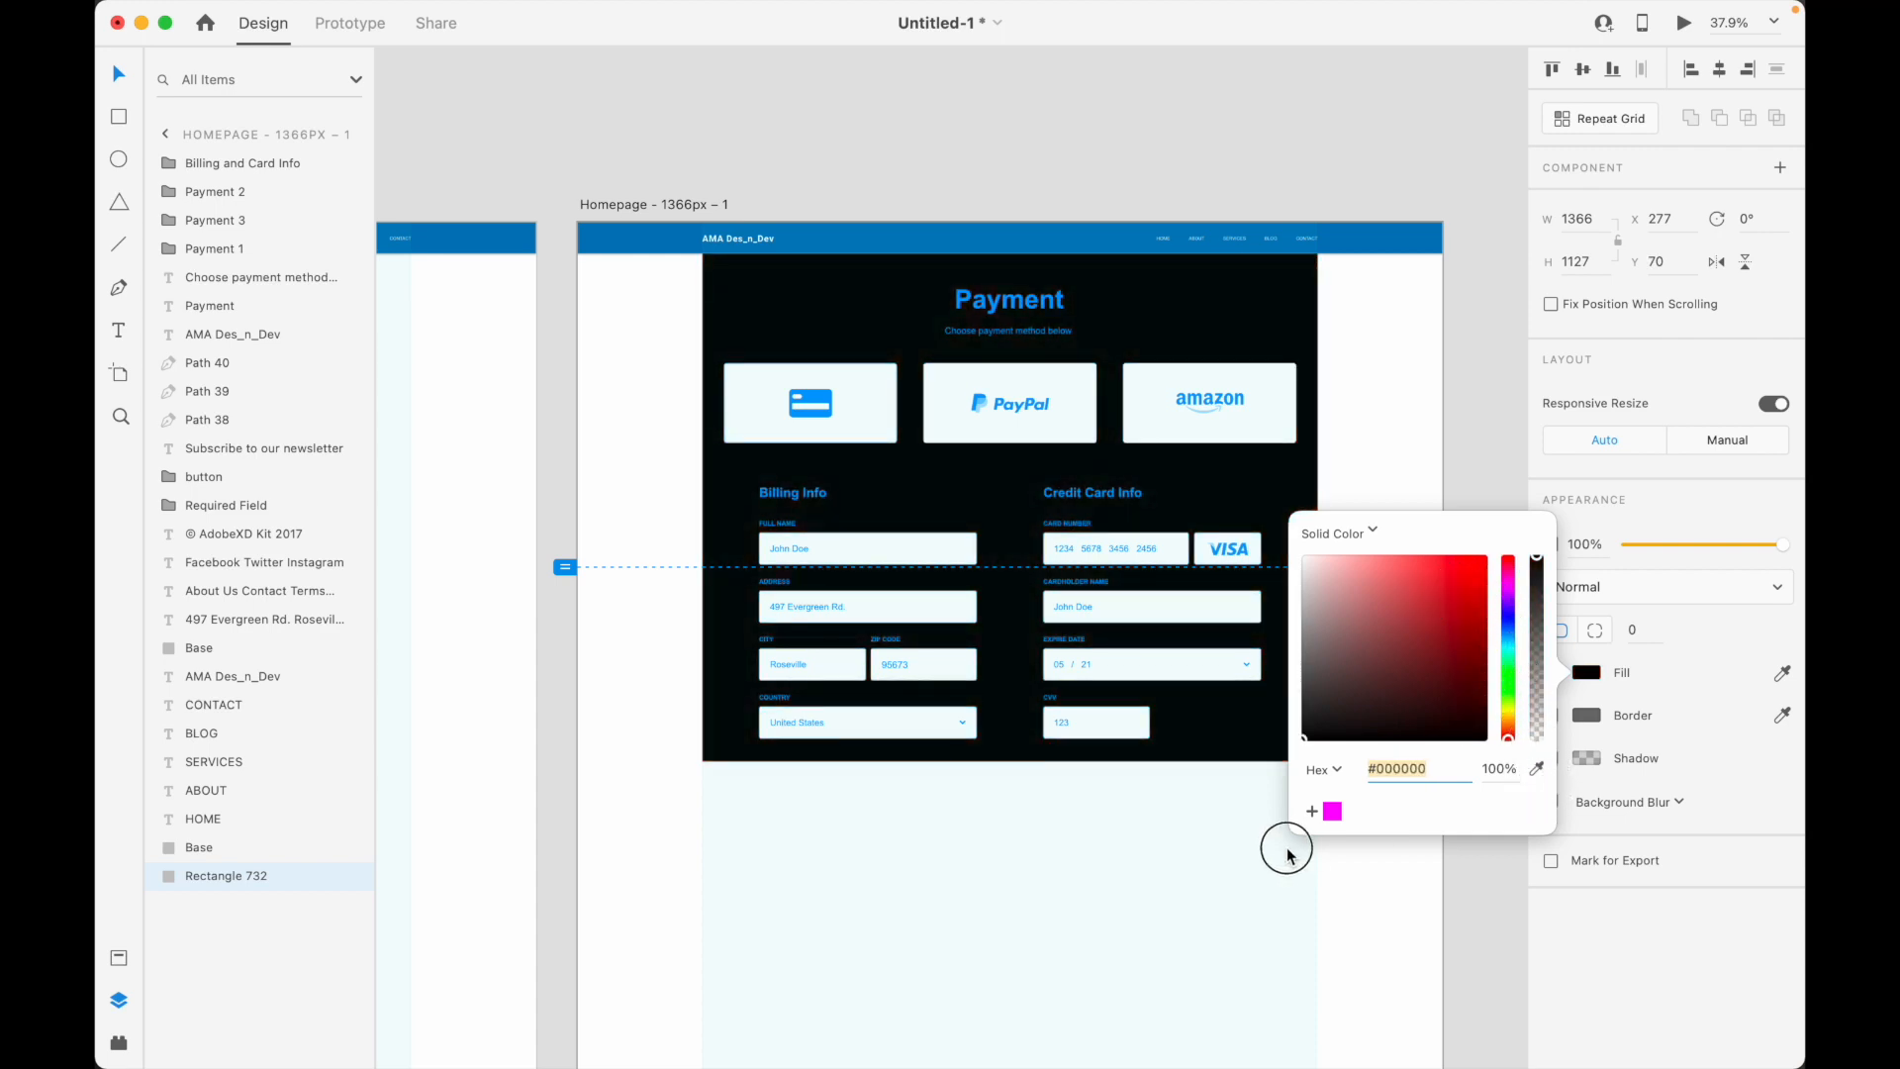
click(1412, 359)
click(1281, 325)
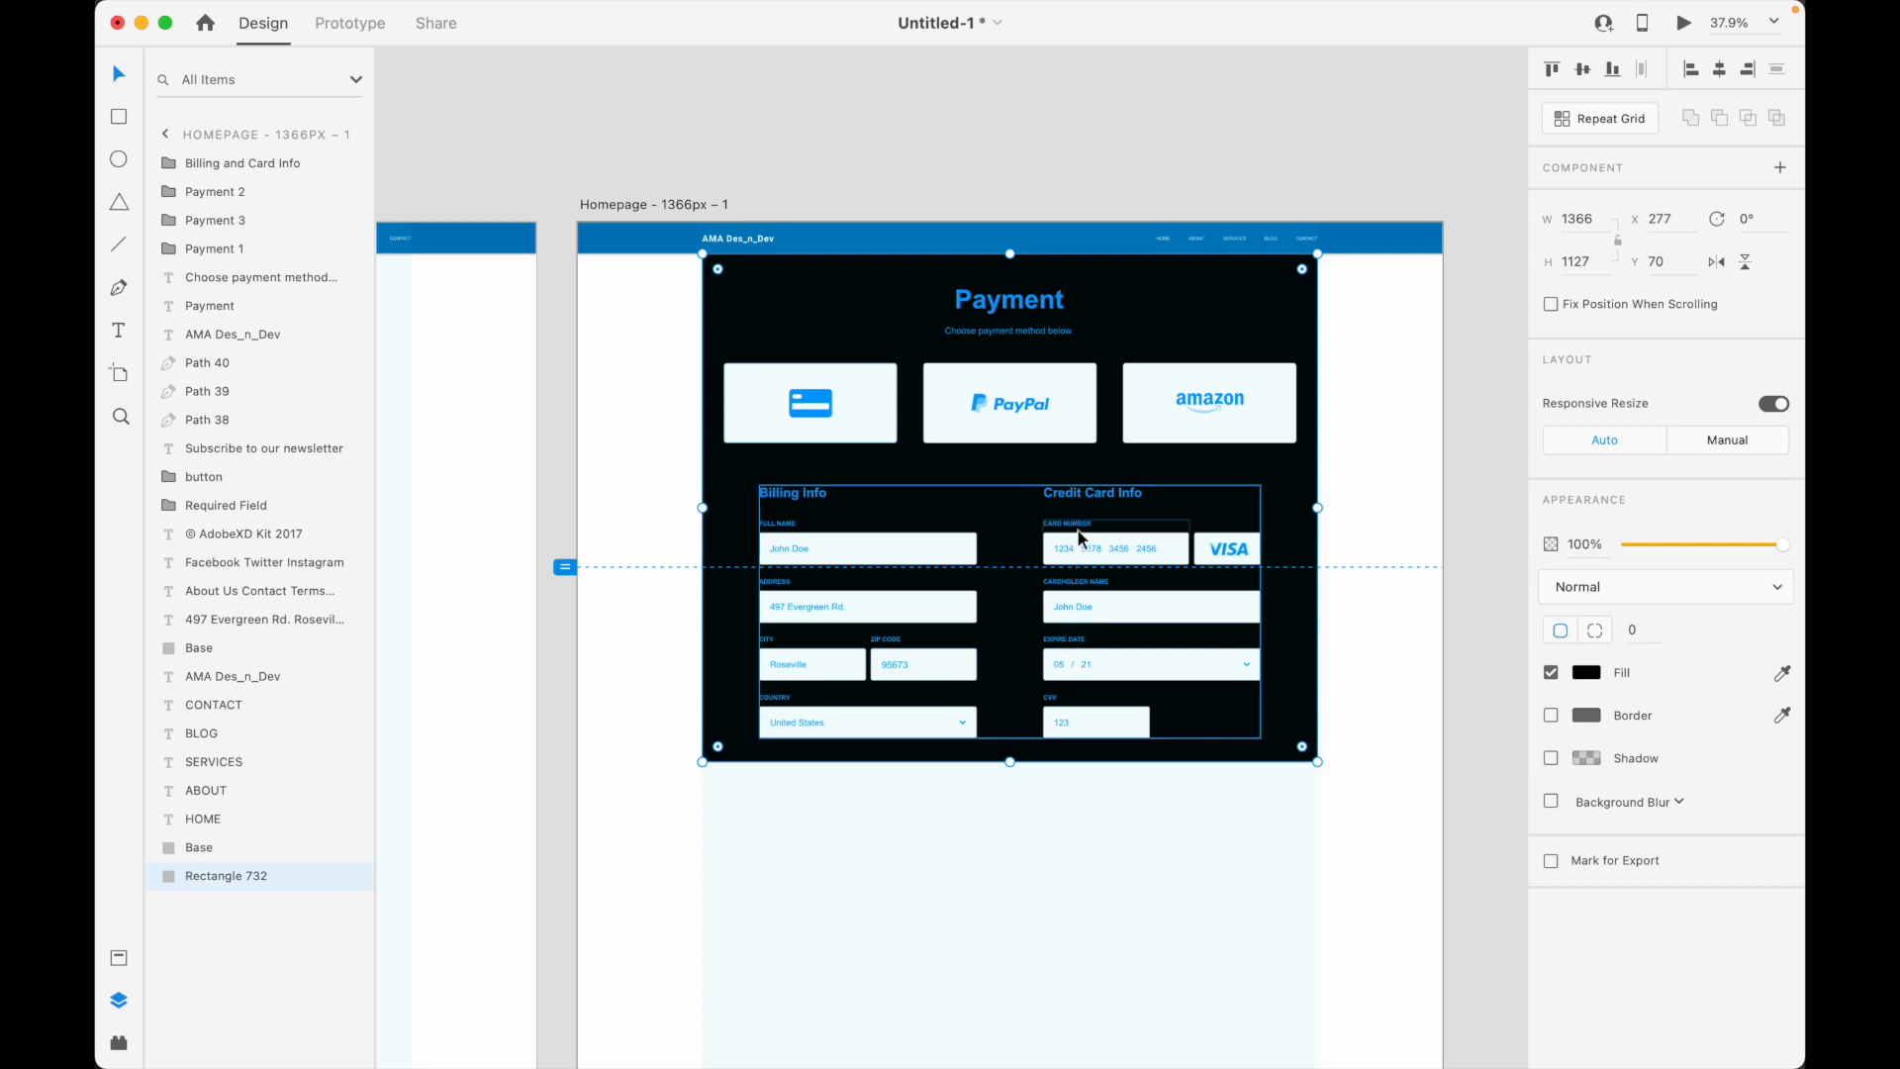
key(alt)
scroll(1403, 508, down, 5)
click(669, 431)
scroll(479, 370, up, 10)
scroll(711, 460, down, 8)
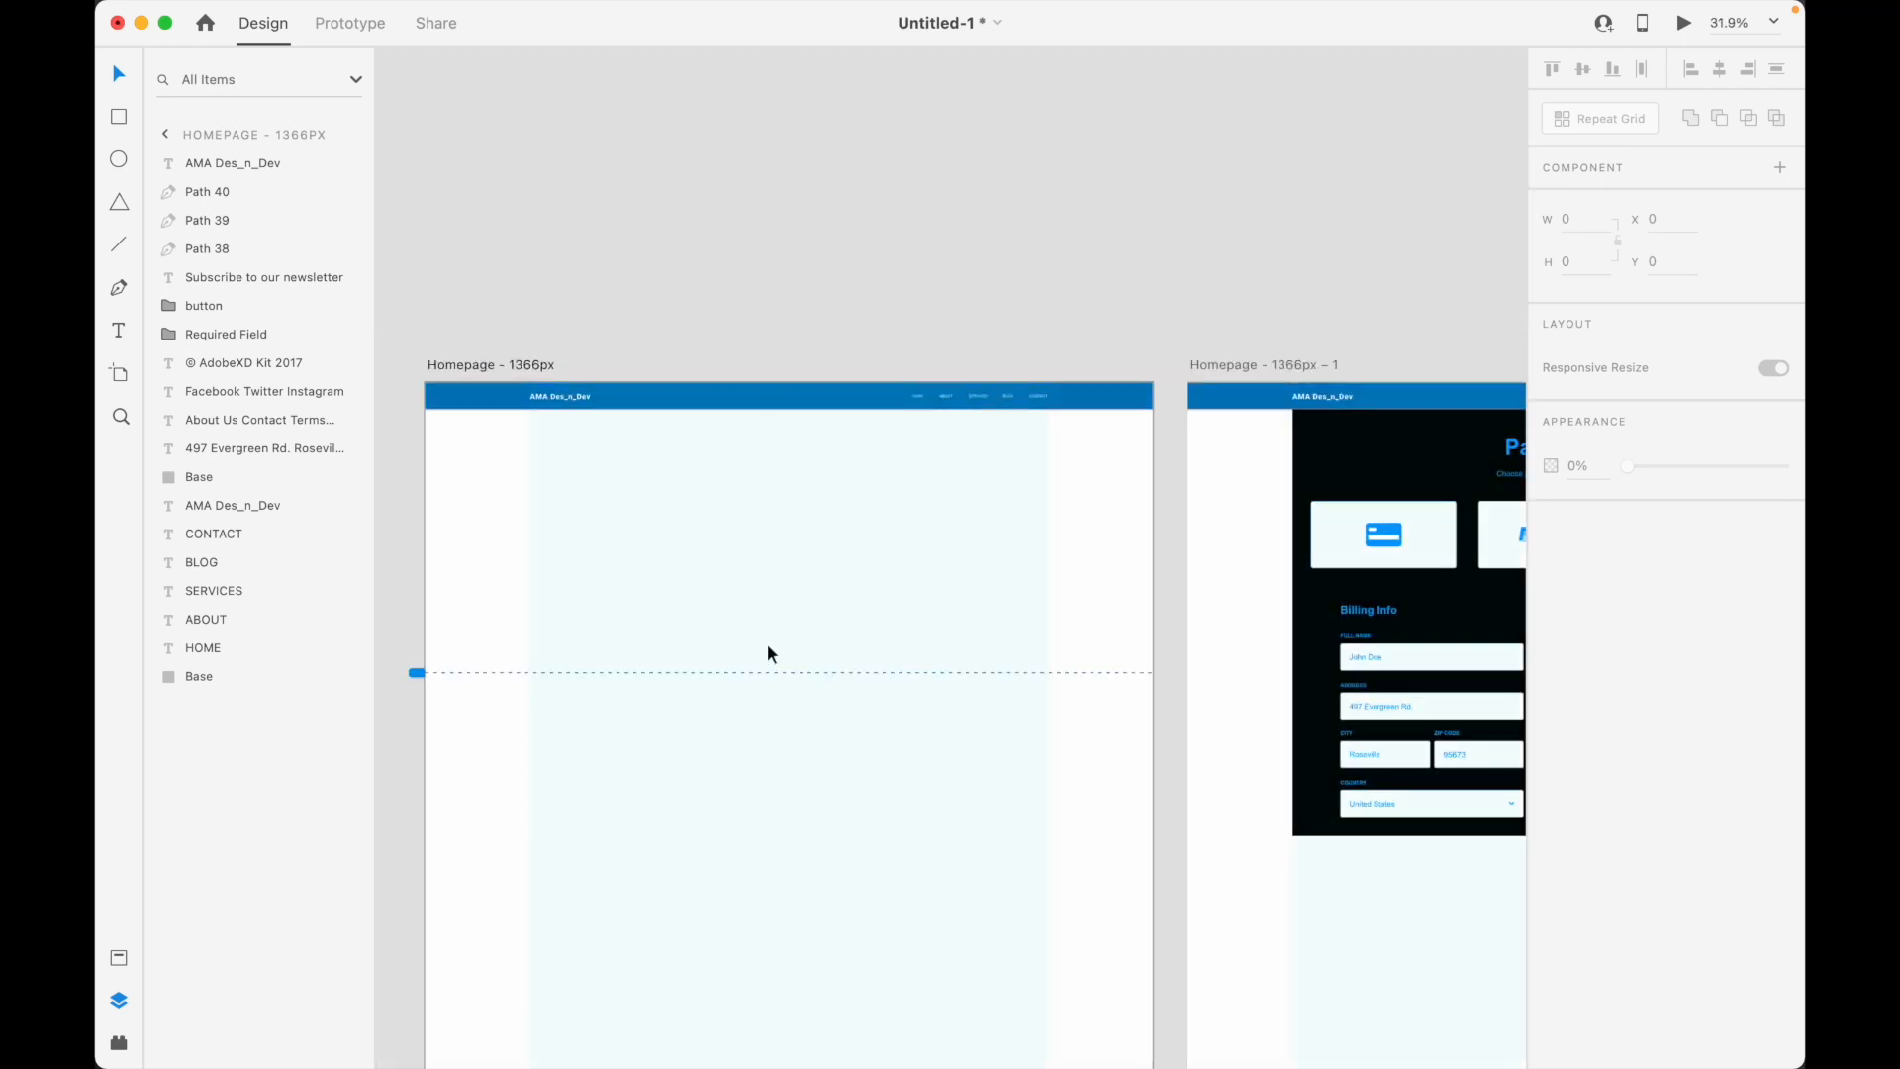
scroll(767, 649, down, 5)
scroll(876, 632, down, 1)
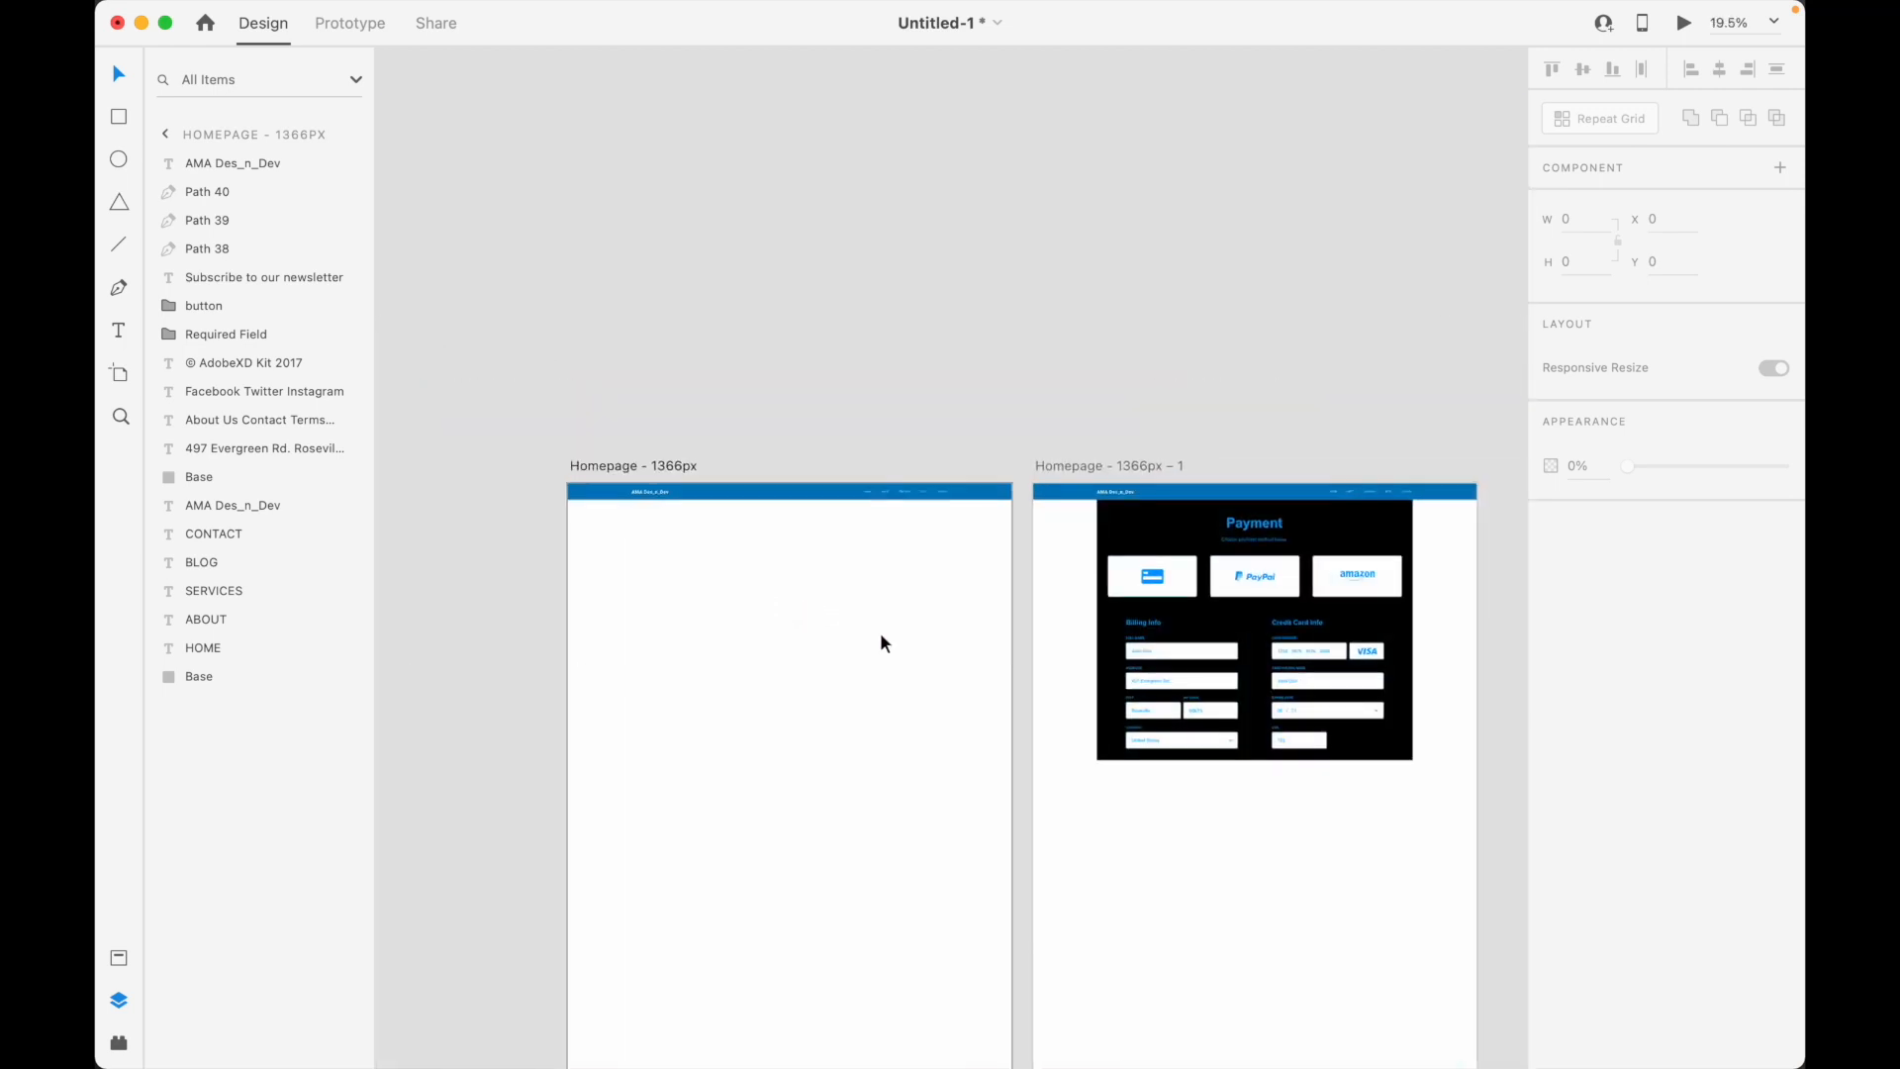
scroll(1356, 674, up, 6)
scroll(861, 593, down, 1)
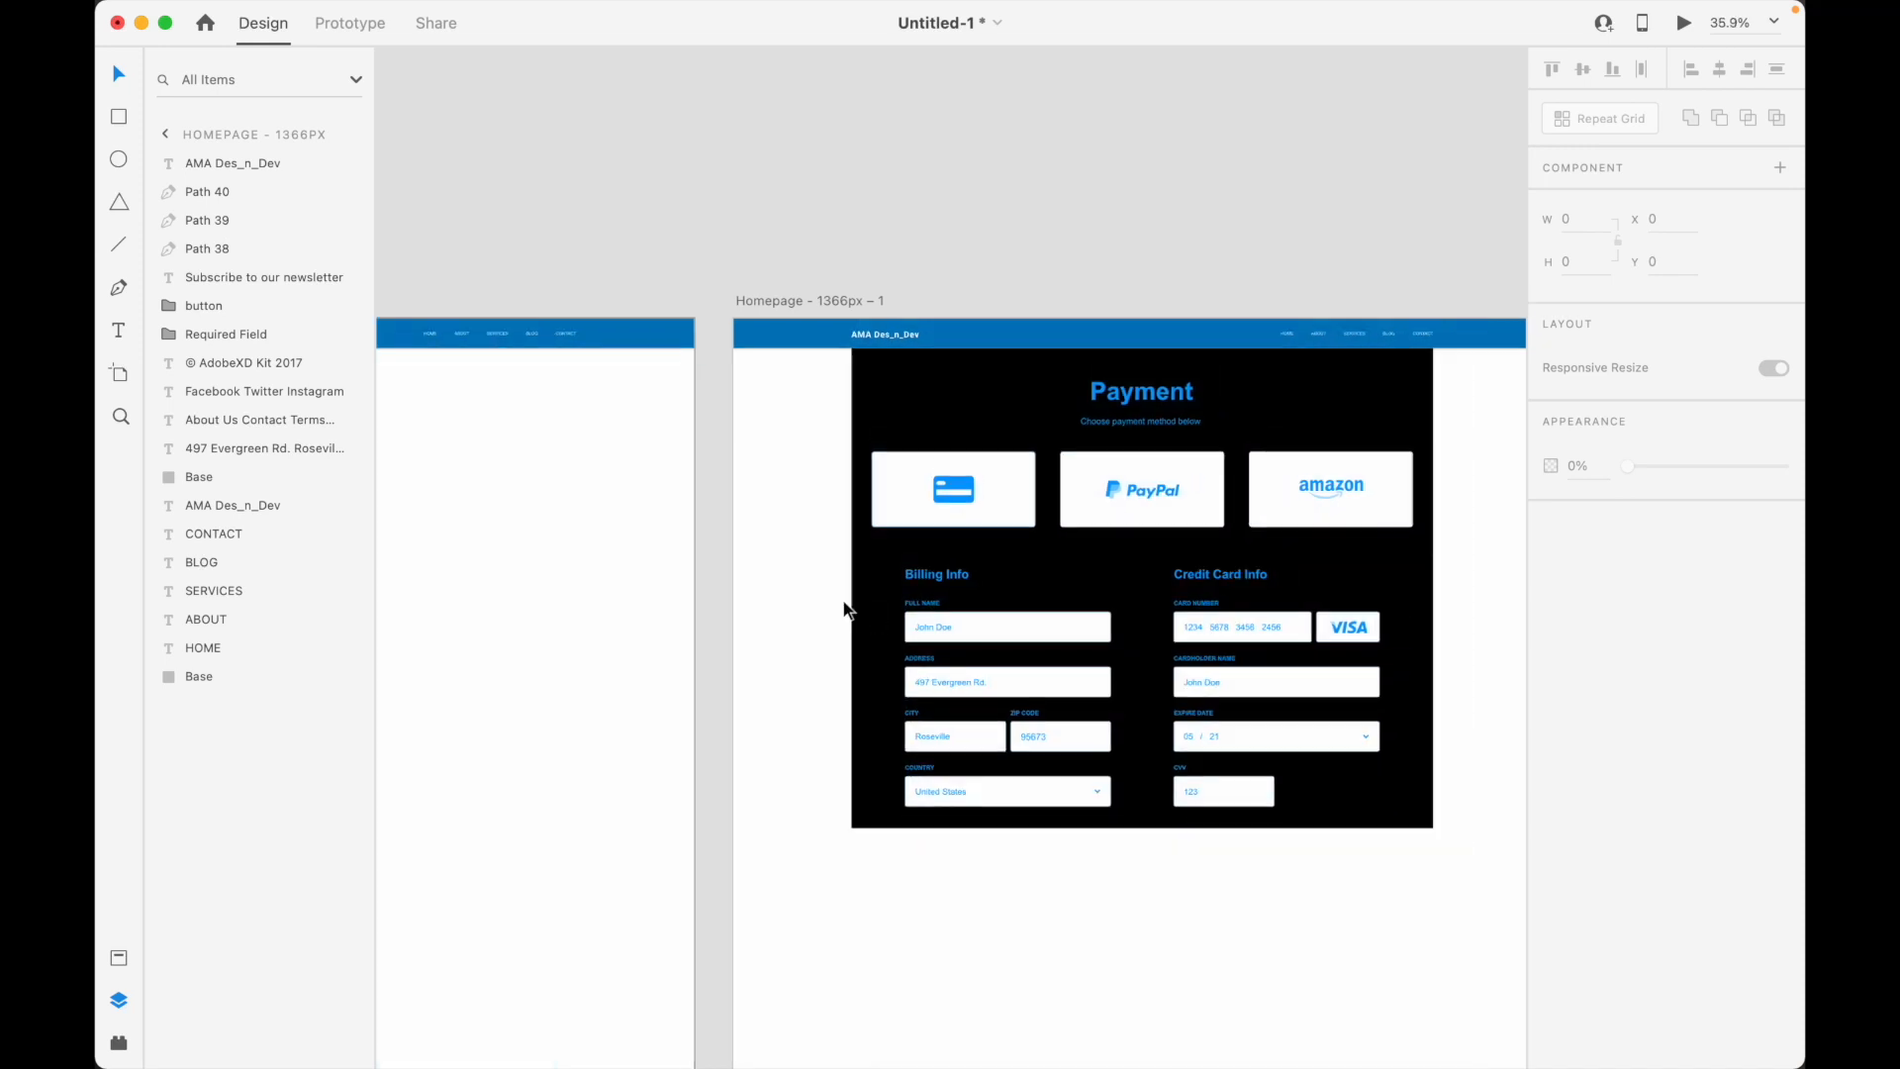
Scale the payment form and its black background down together to about 794 × 655 and centre them just below the header
drag(1473, 407, 843, 837)
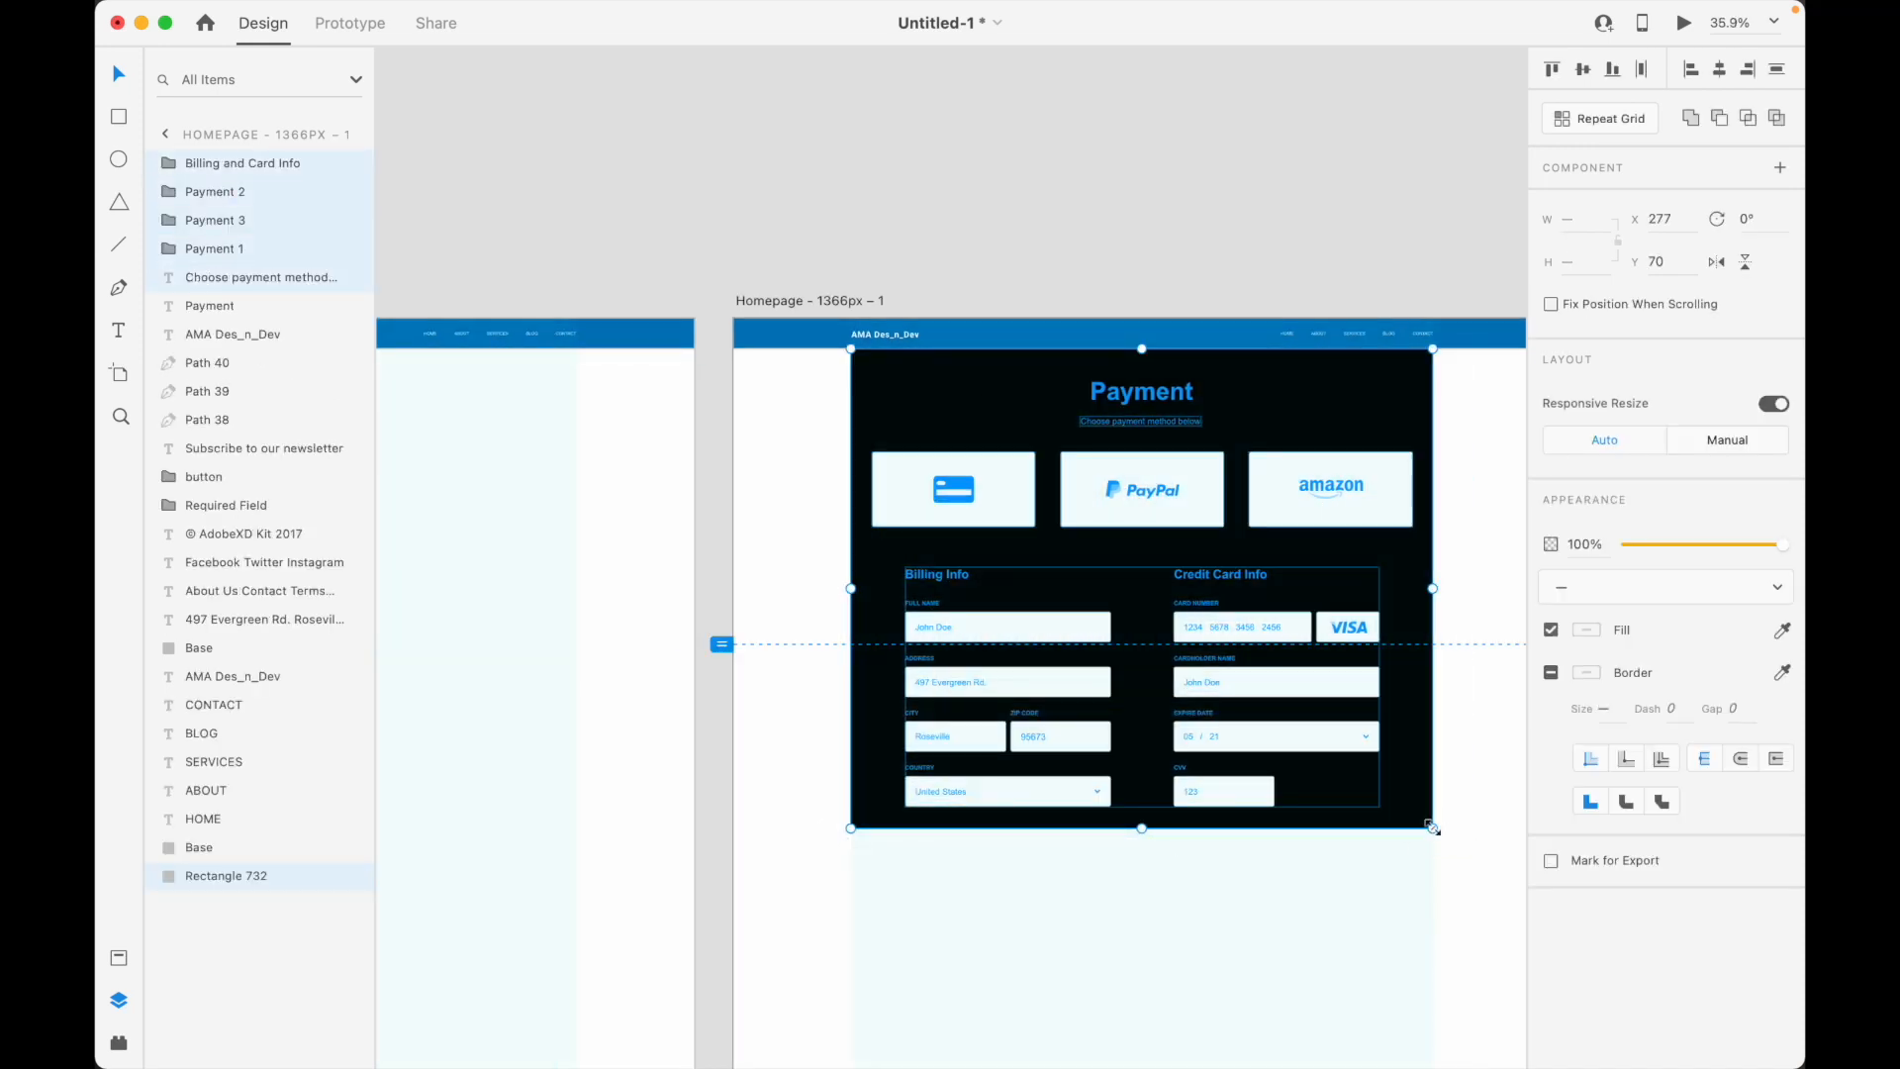
drag(1487, 394, 781, 891)
drag(1431, 826, 1358, 727)
drag(1168, 539, 1158, 446)
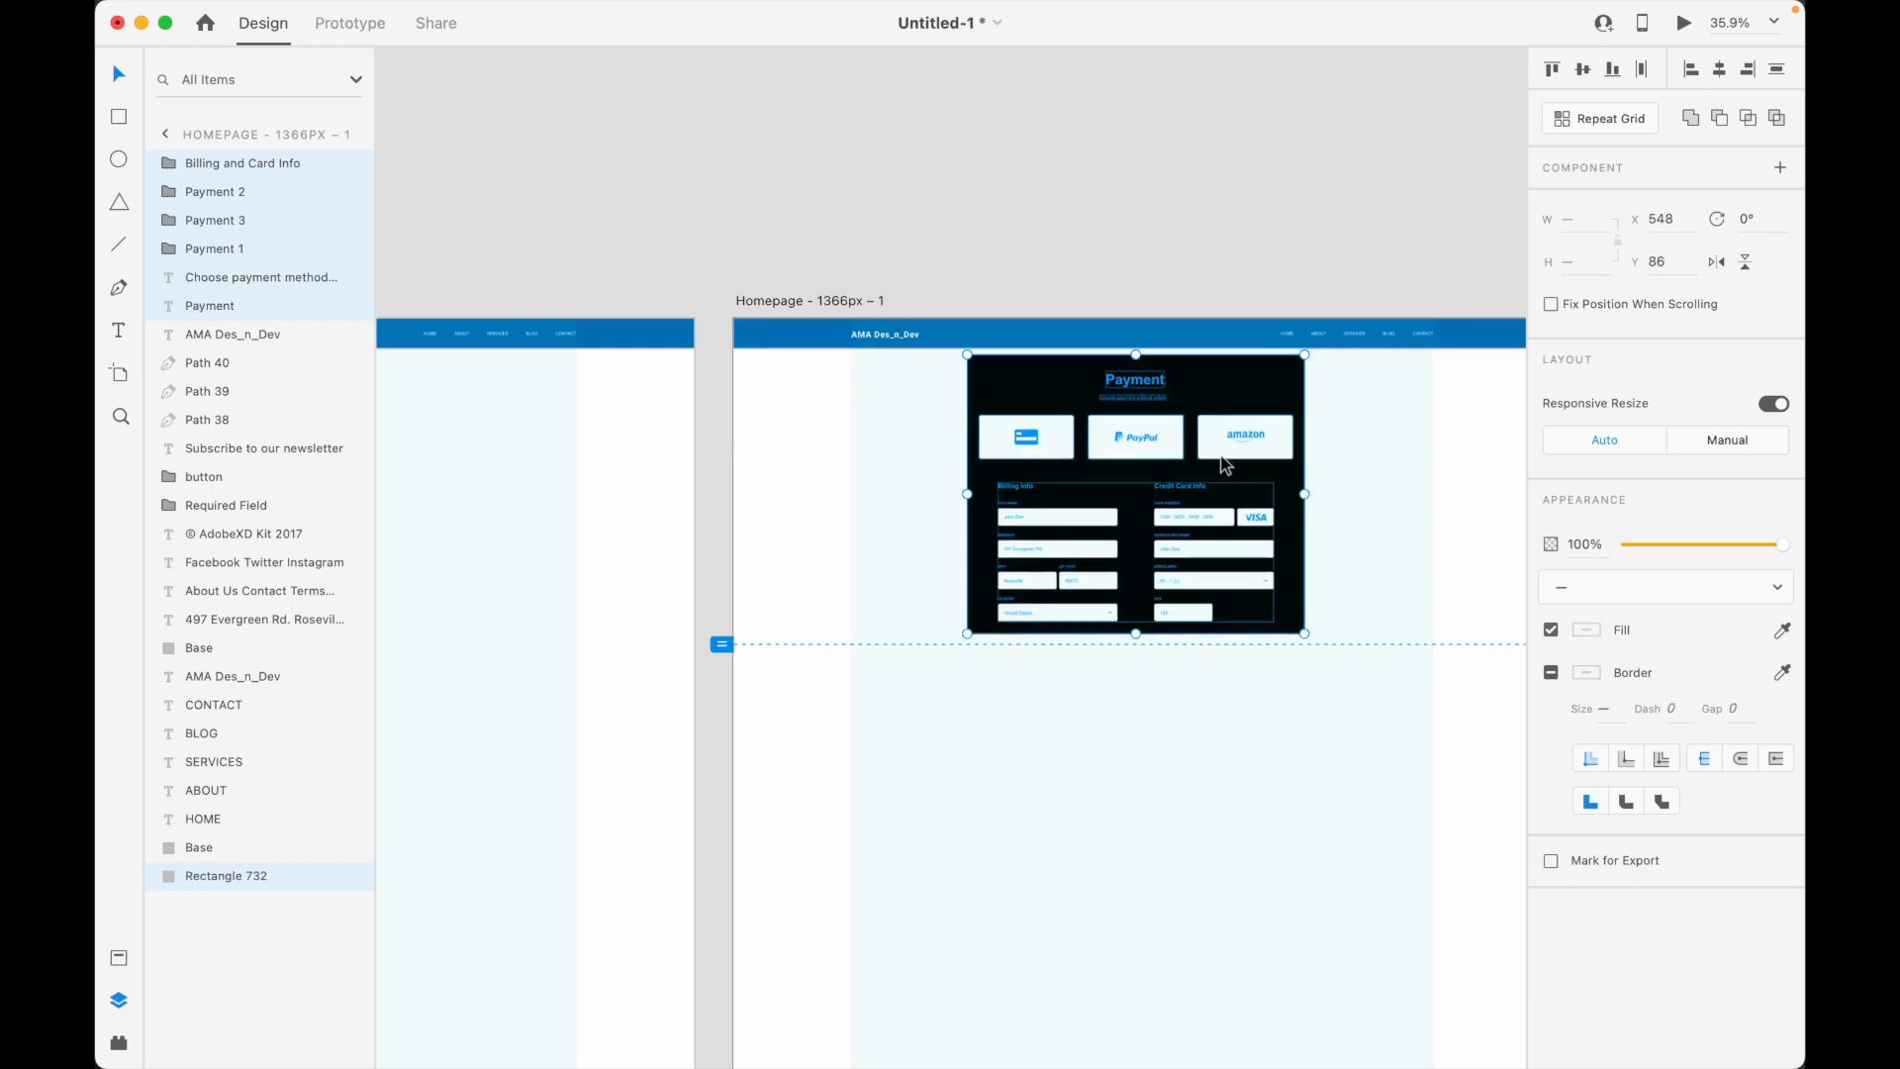
click(1386, 470)
Try to resize the payment form as a component
scroll(967, 485, down, 4)
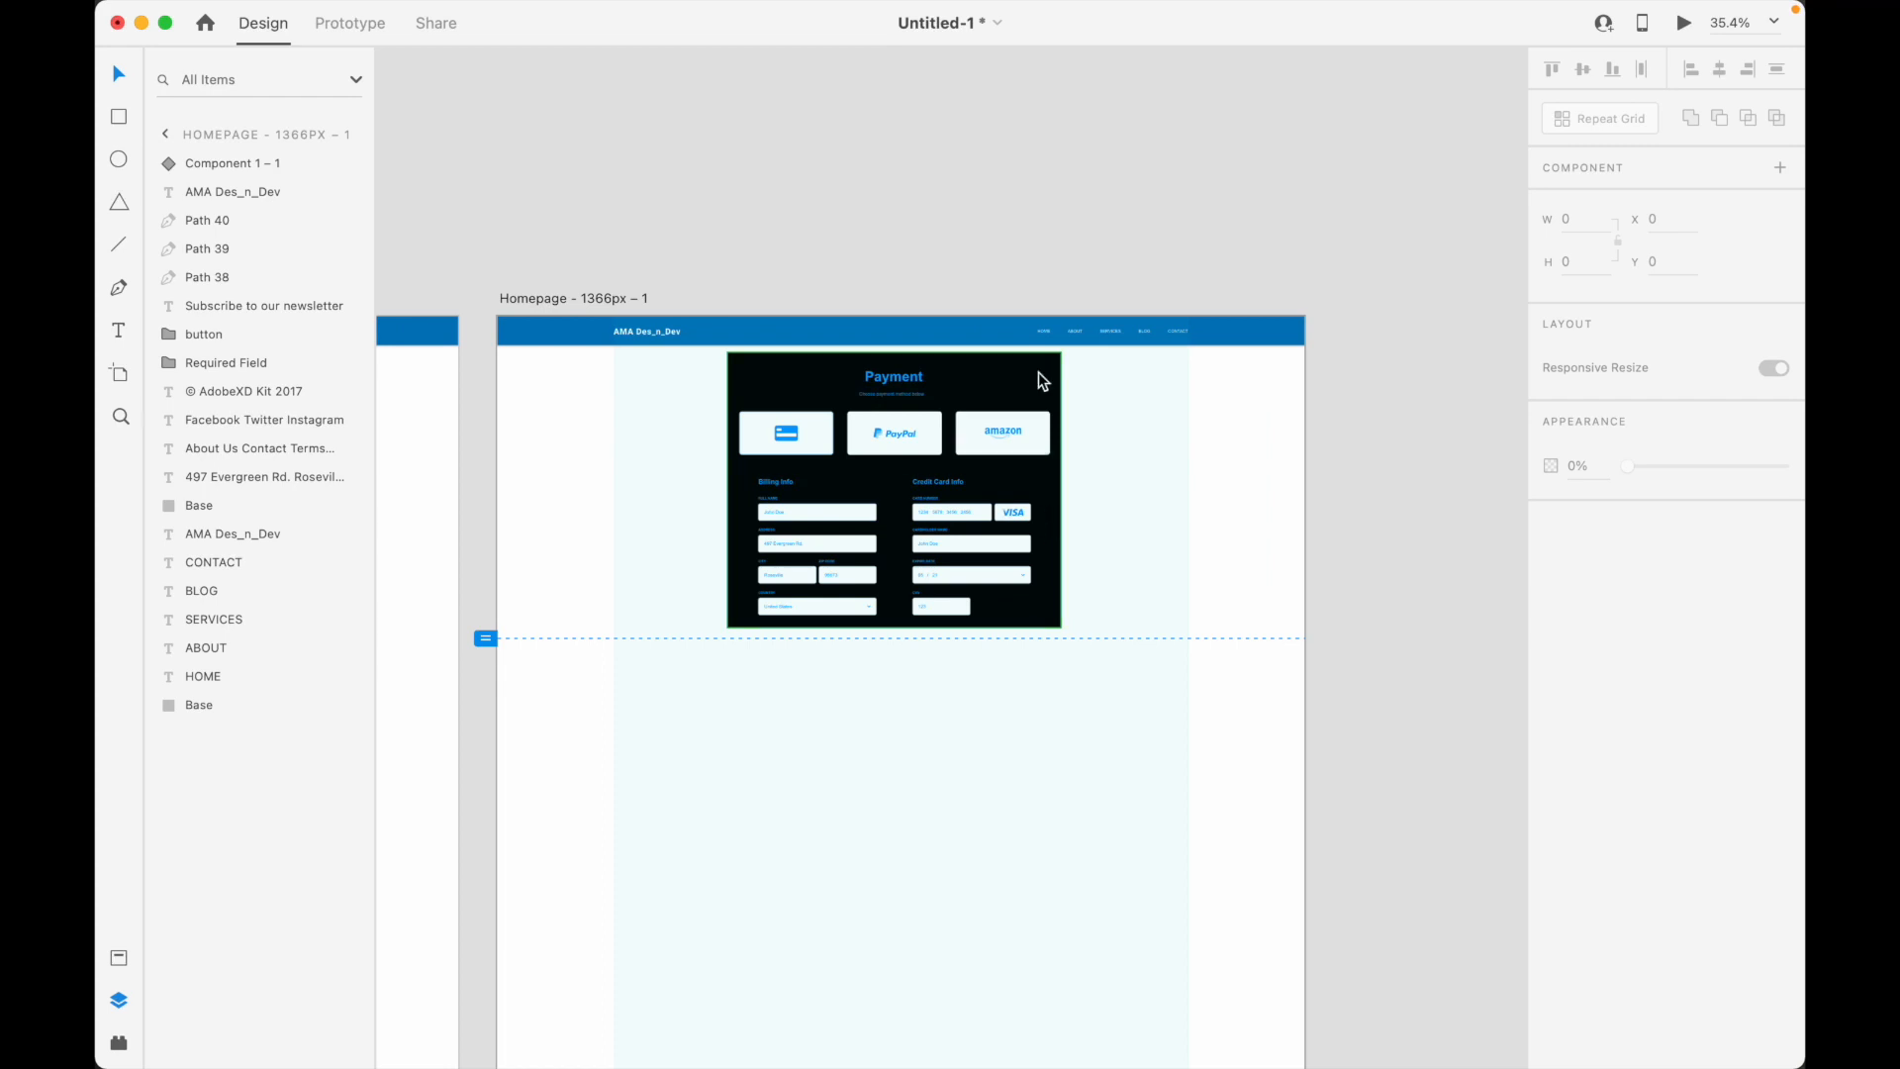
scroll(916, 389, up, 3)
drag(1190, 347, 566, 744)
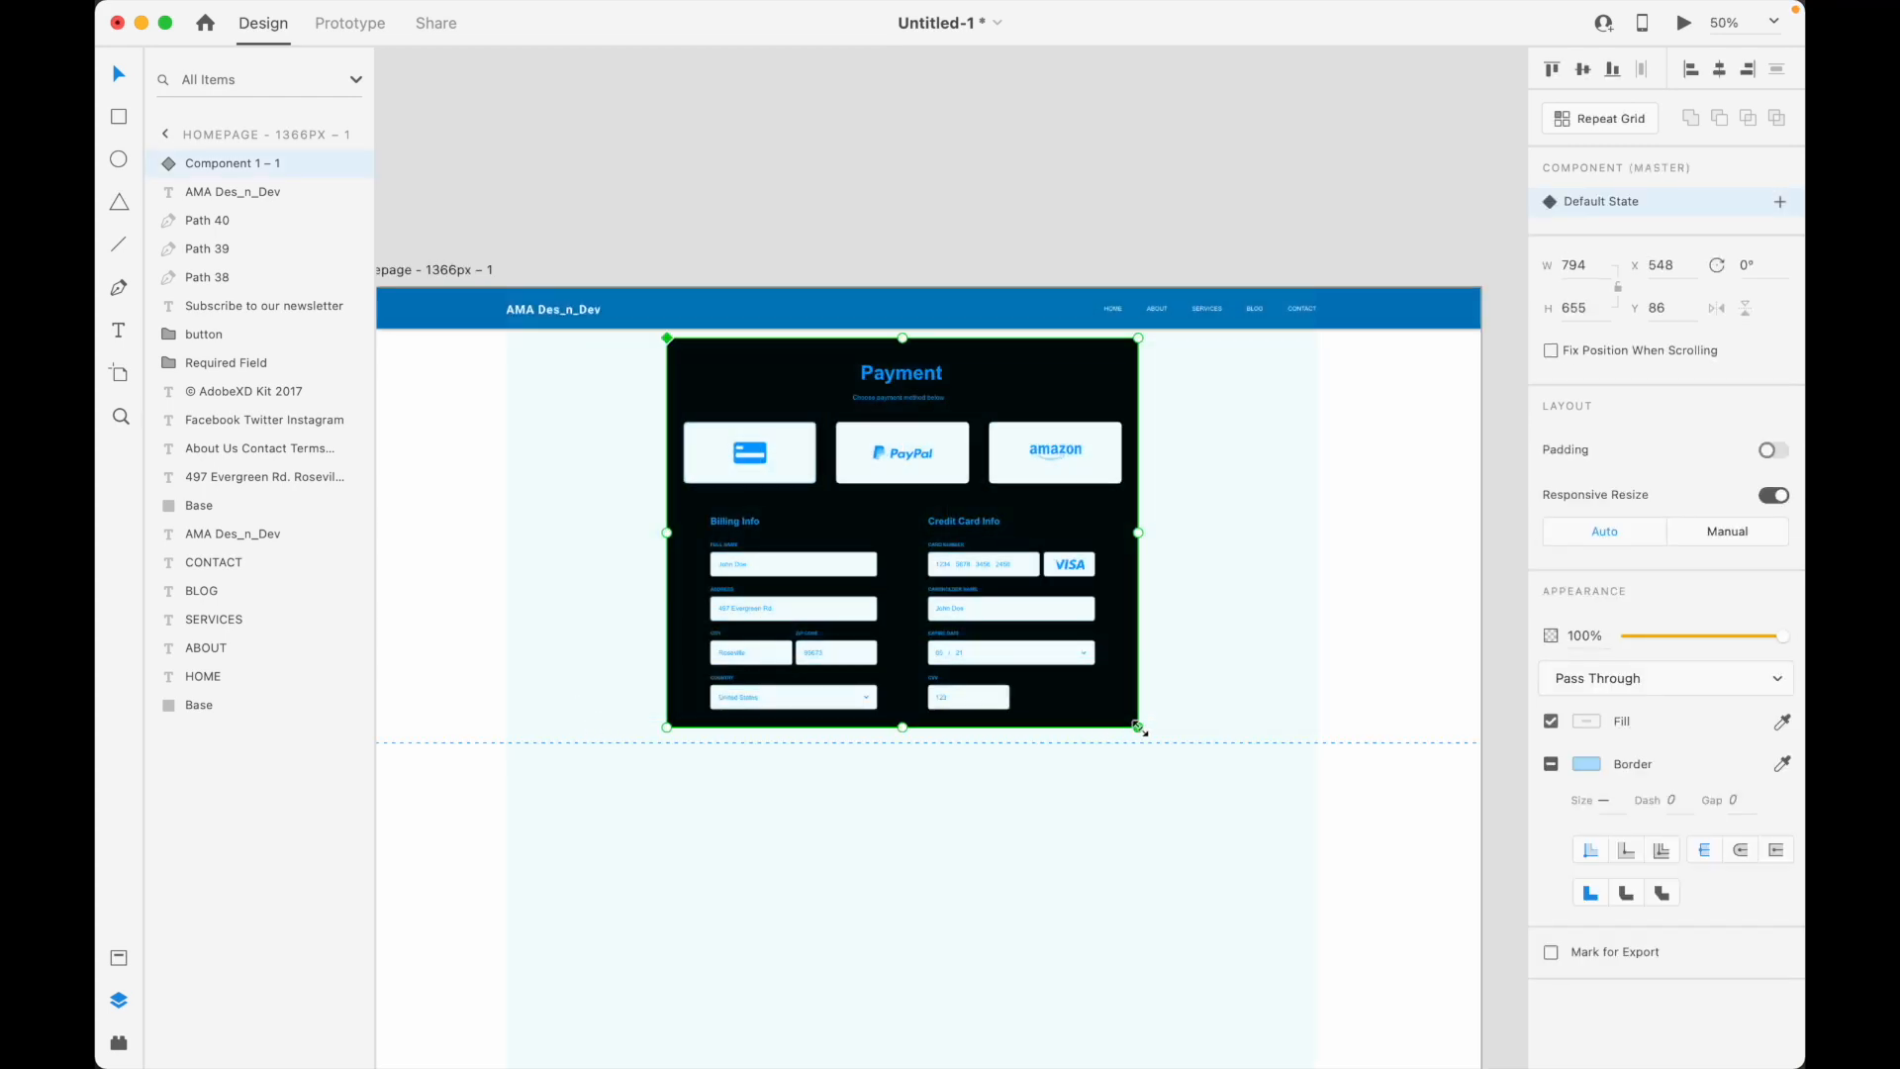
mouse_move(1139, 729)
mouse_down()
mouse_move(1154, 746)
mouse_move(1142, 730)
mouse_up()
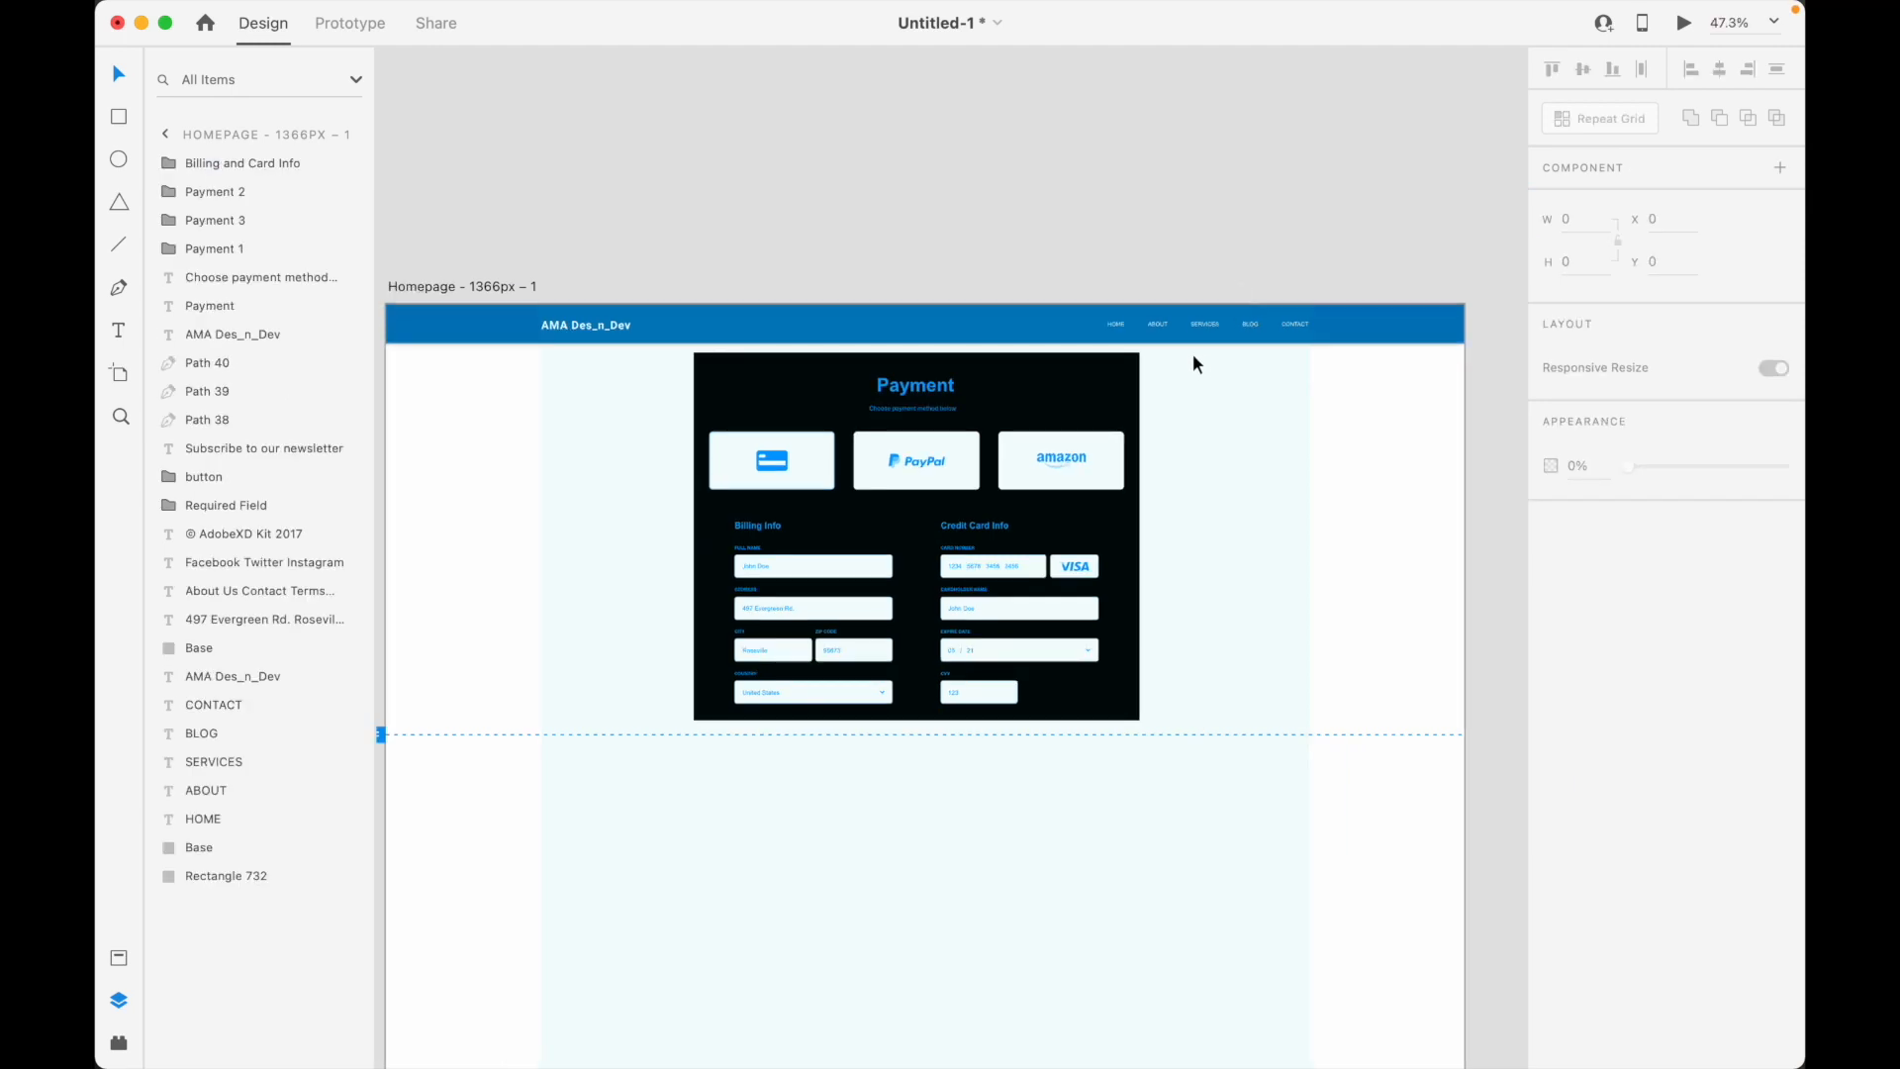
Select the whole payment form with its black background and make it a component
drag(1194, 354, 607, 734)
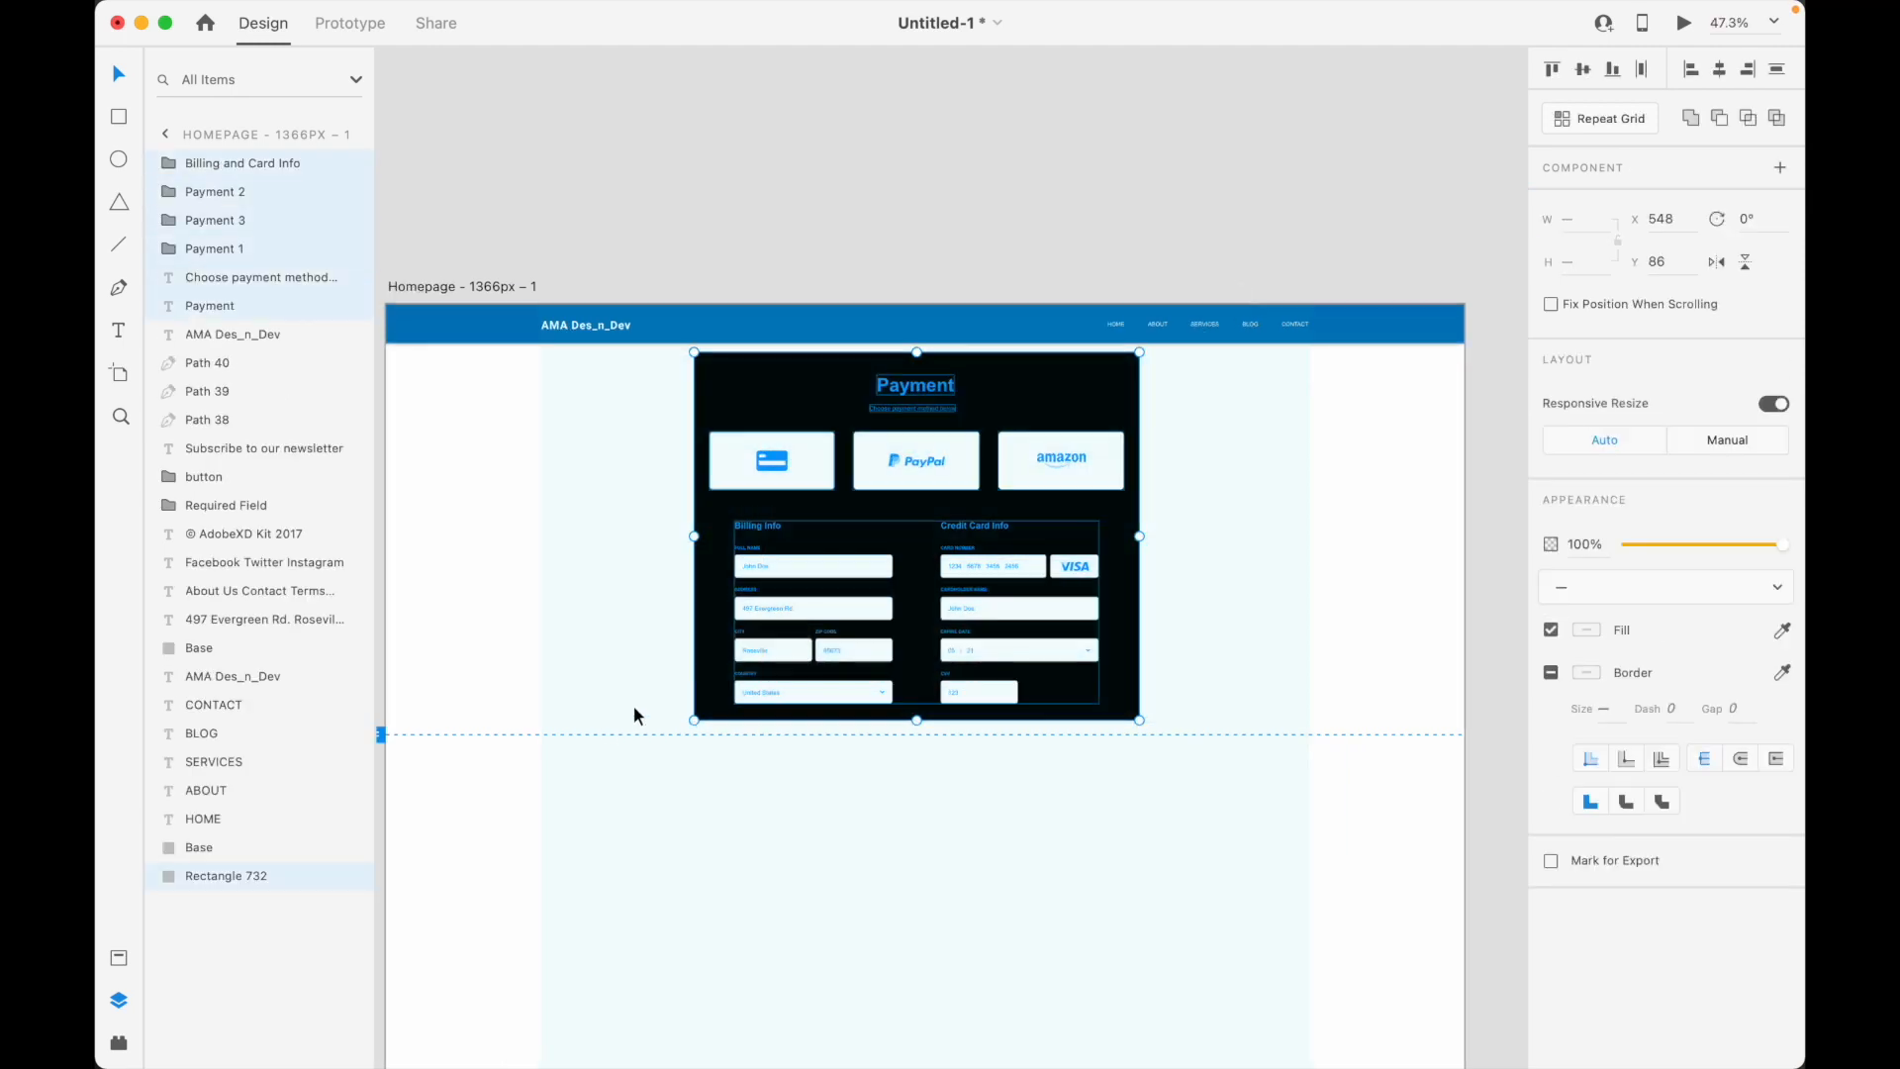
right_click(889, 527)
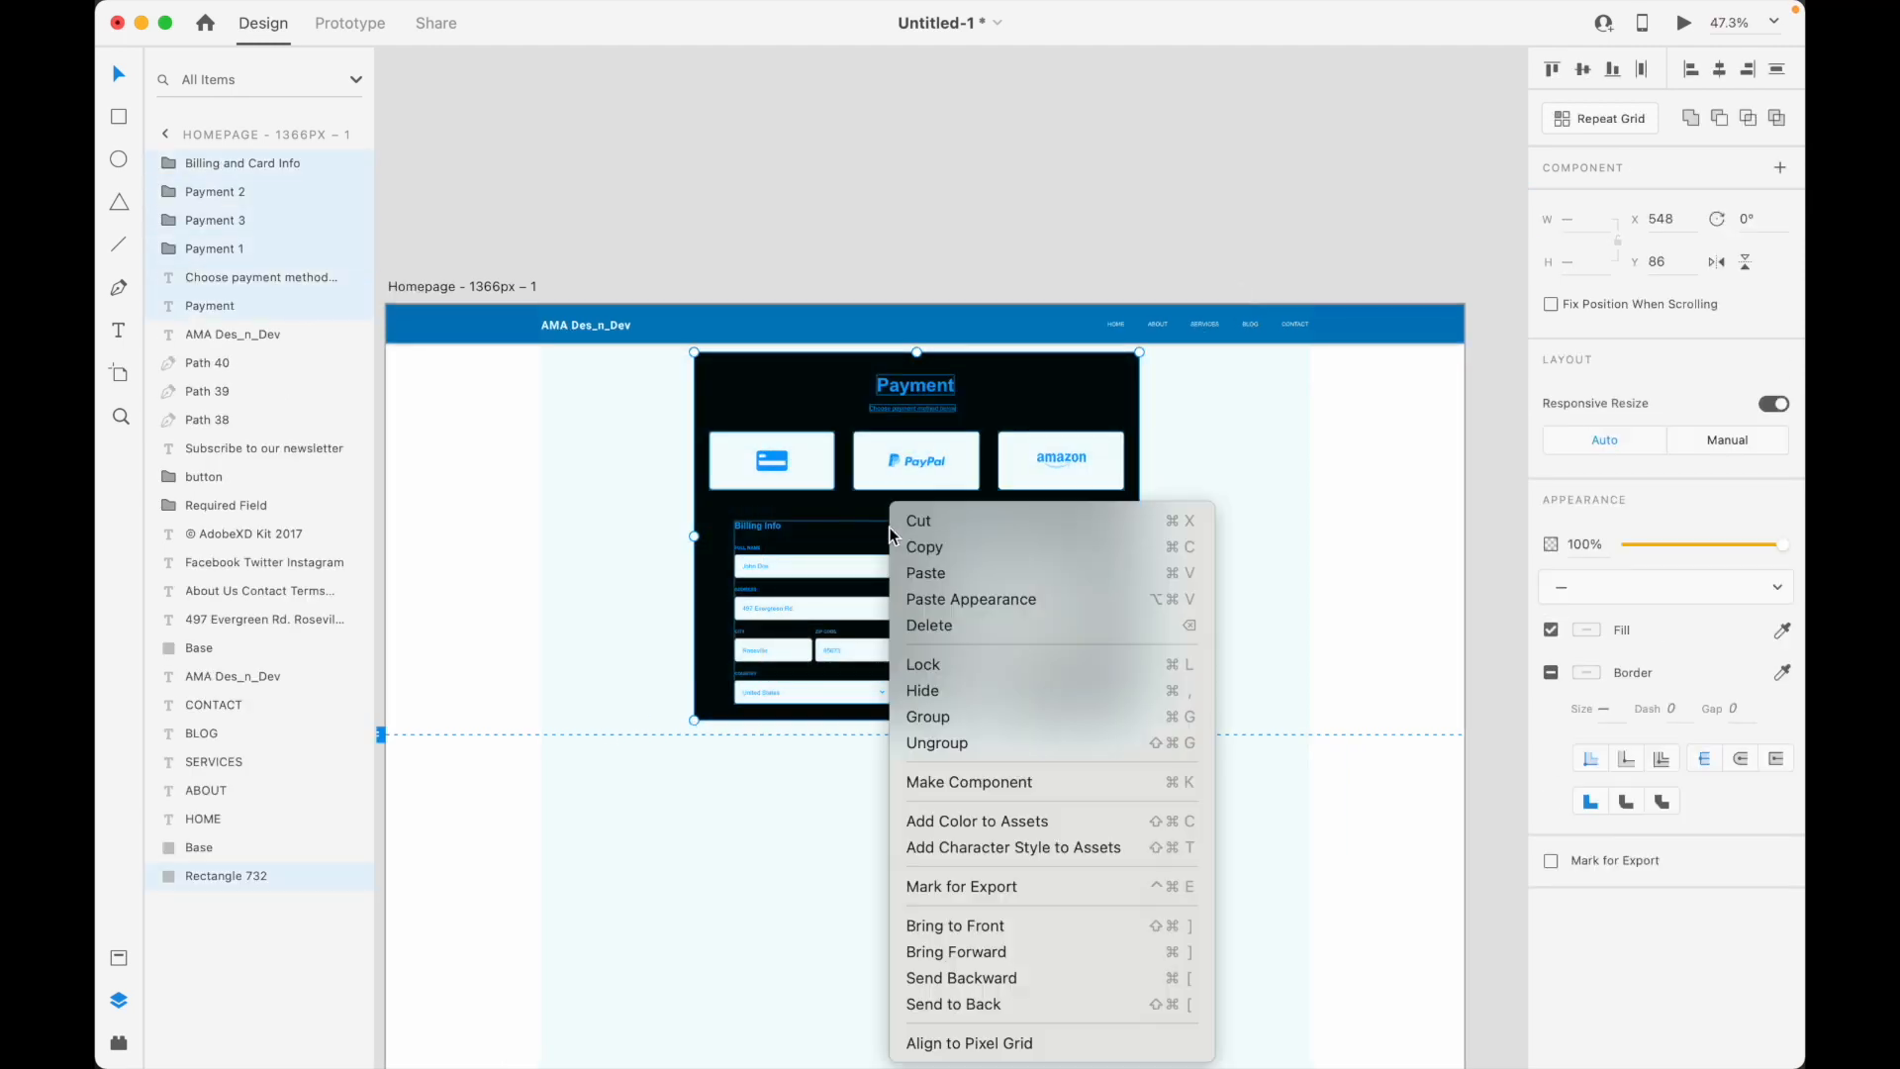
click(1009, 784)
scroll(1148, 455, down, 1)
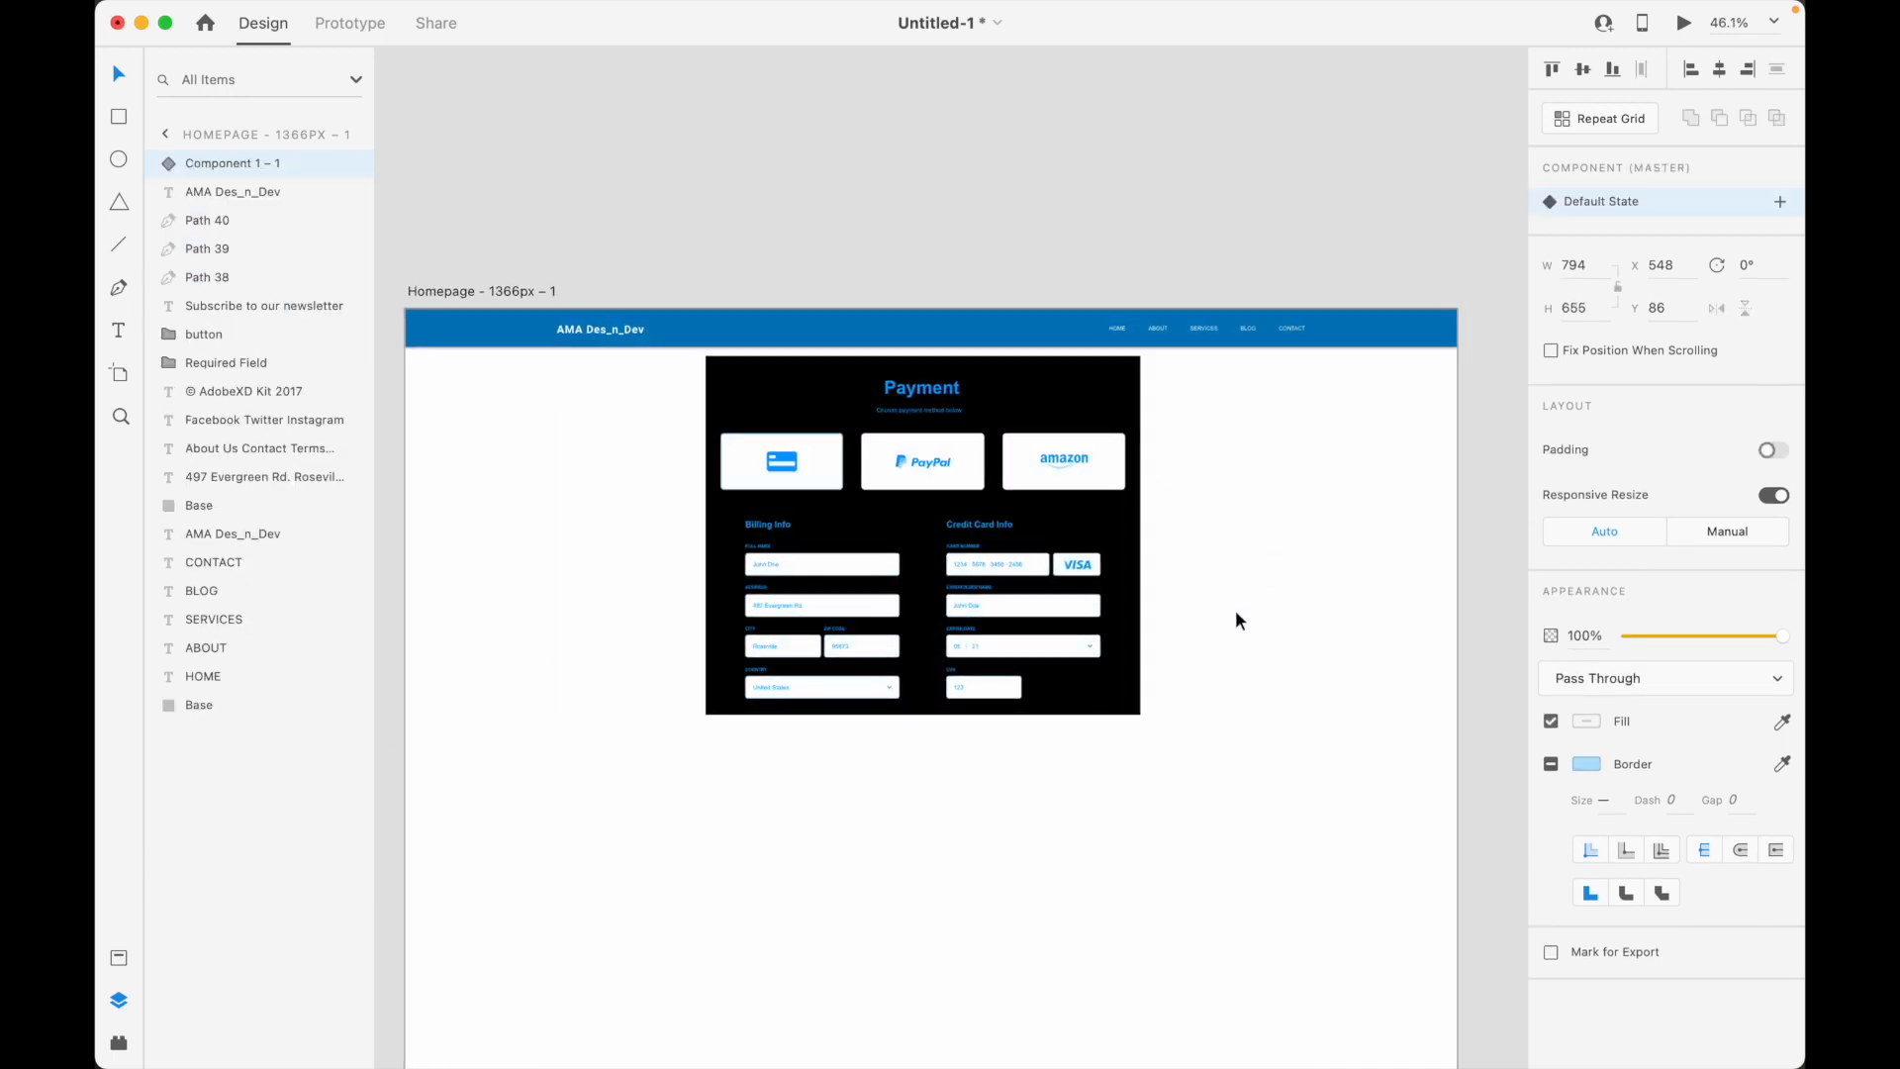
scroll(1357, 485, down, 3)
scroll(1144, 568, up, 2)
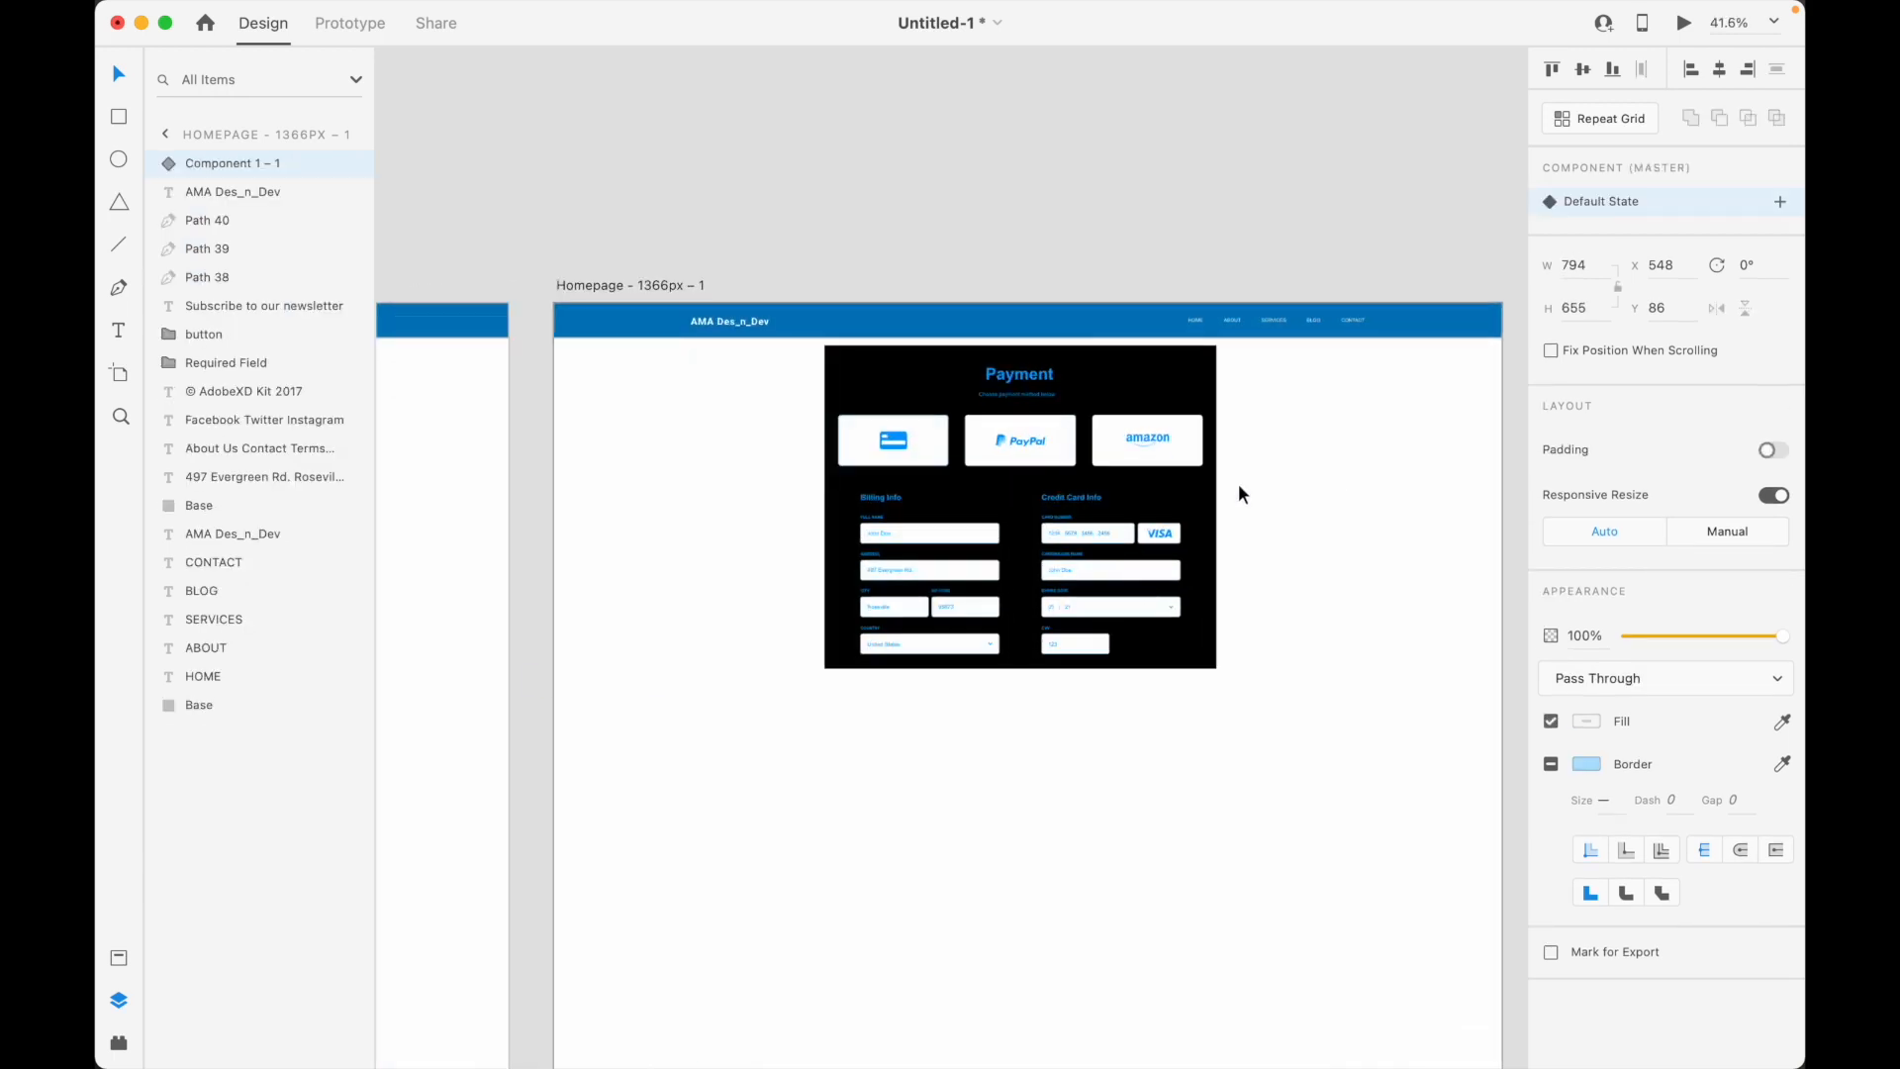
Draw a full-width 1920 × 698 rectangle directly below the header and send it to the back, behind the payment component
click(1285, 463)
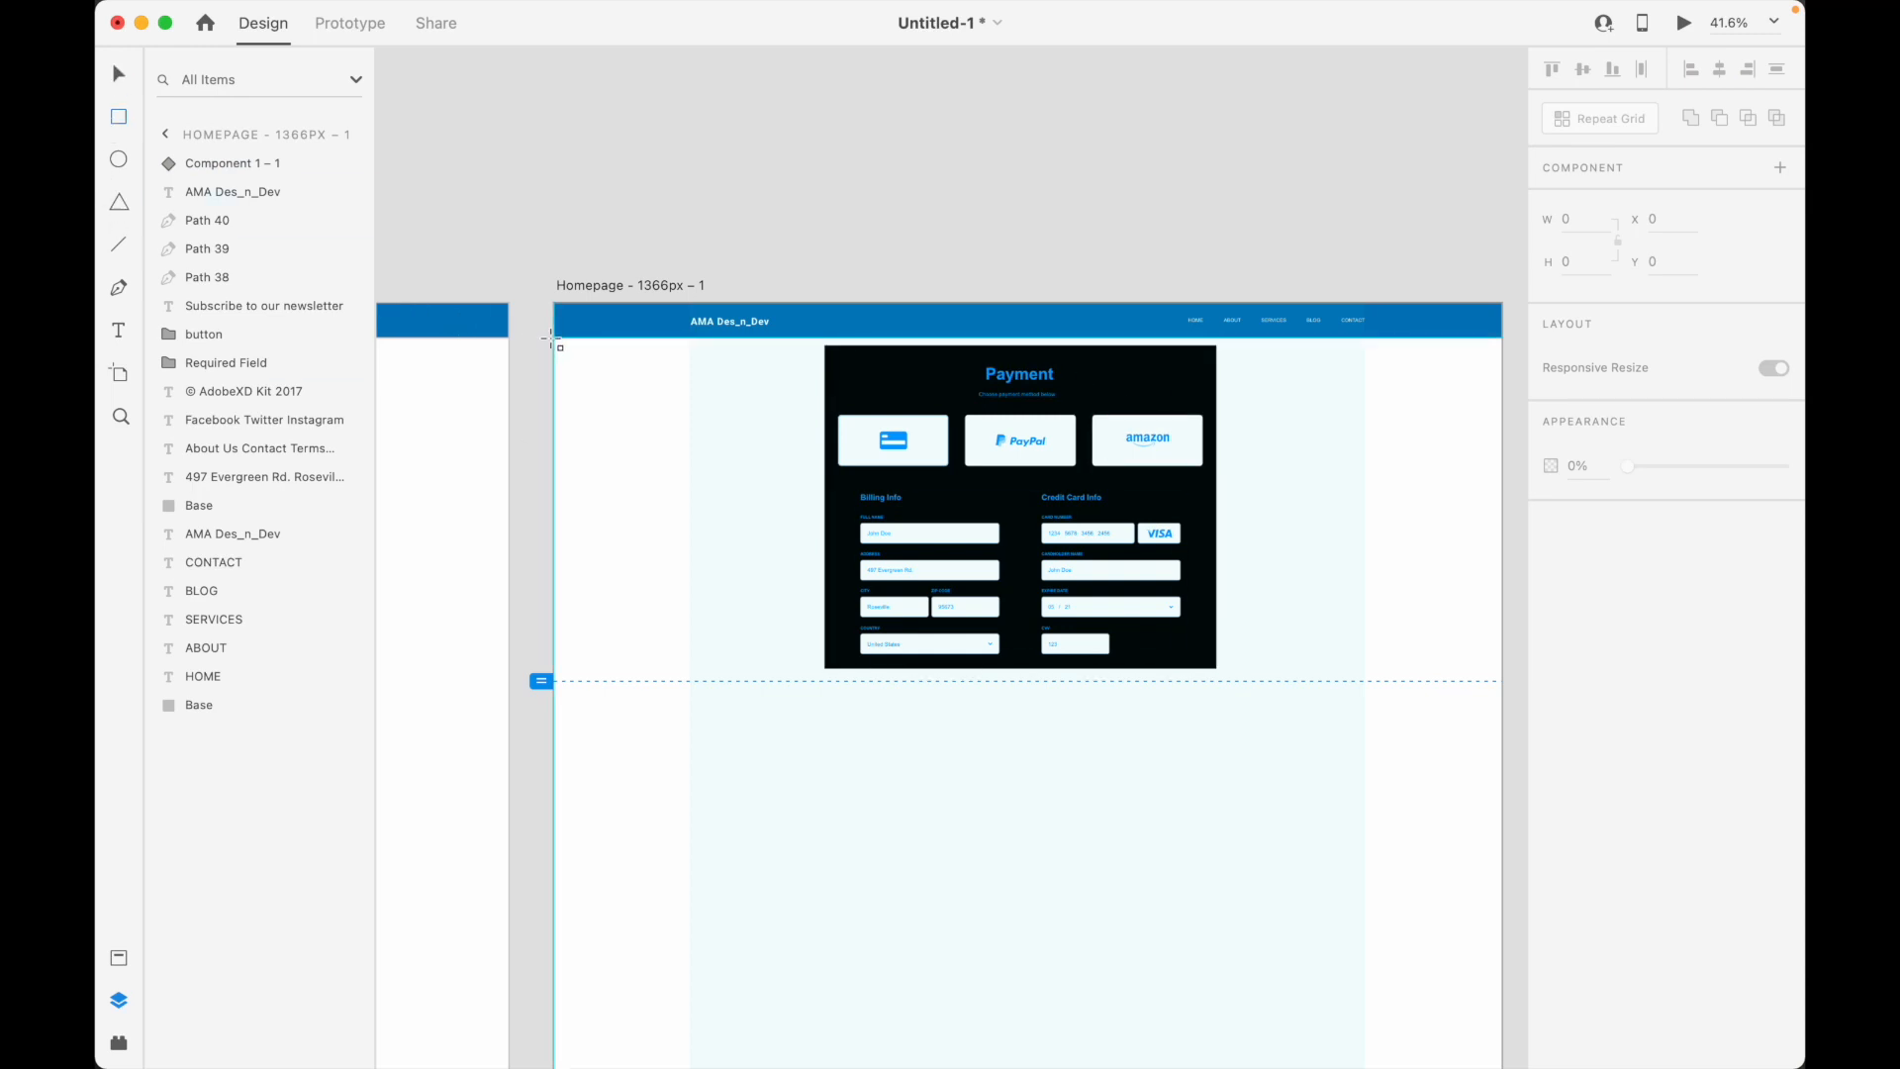
scroll(552, 339, down, 2)
mouse_move(552, 337)
mouse_down()
mouse_move(712, 448)
mouse_move(1400, 644)
mouse_up()
right_click(1317, 543)
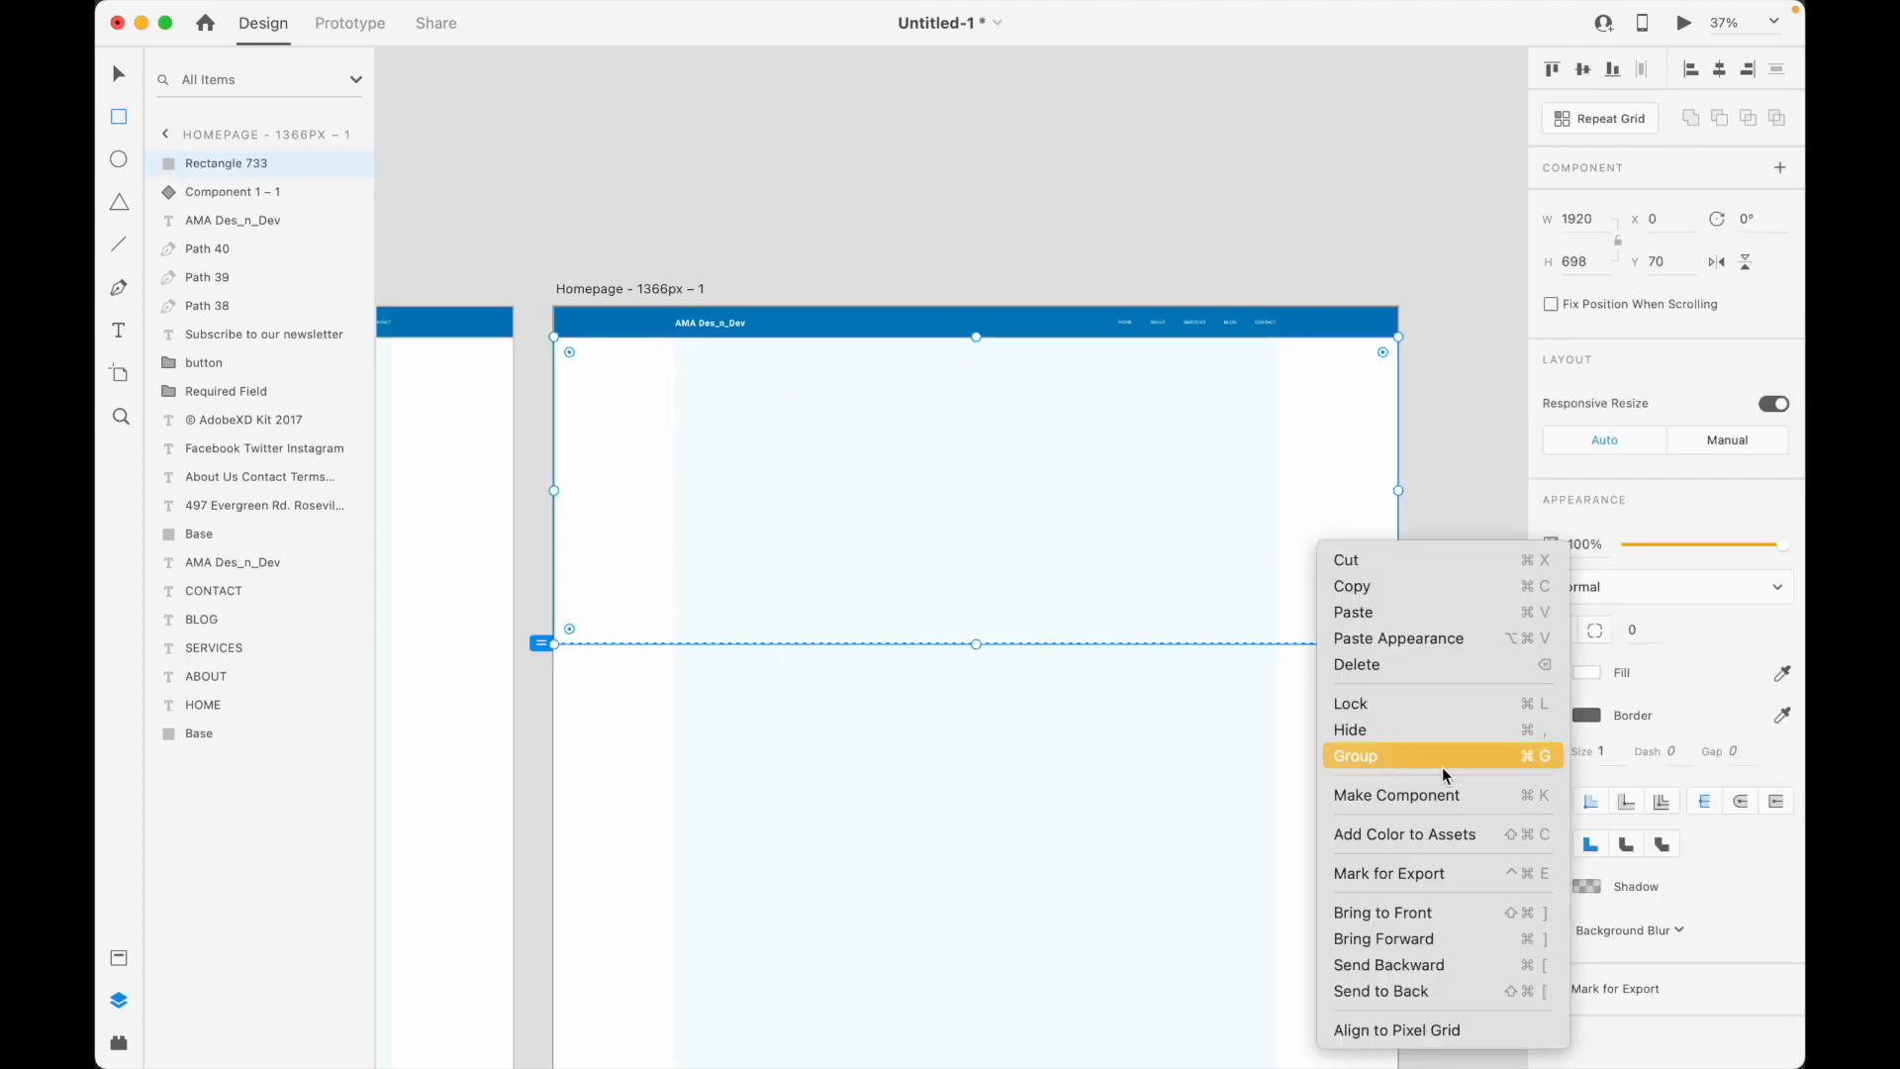
click(1432, 985)
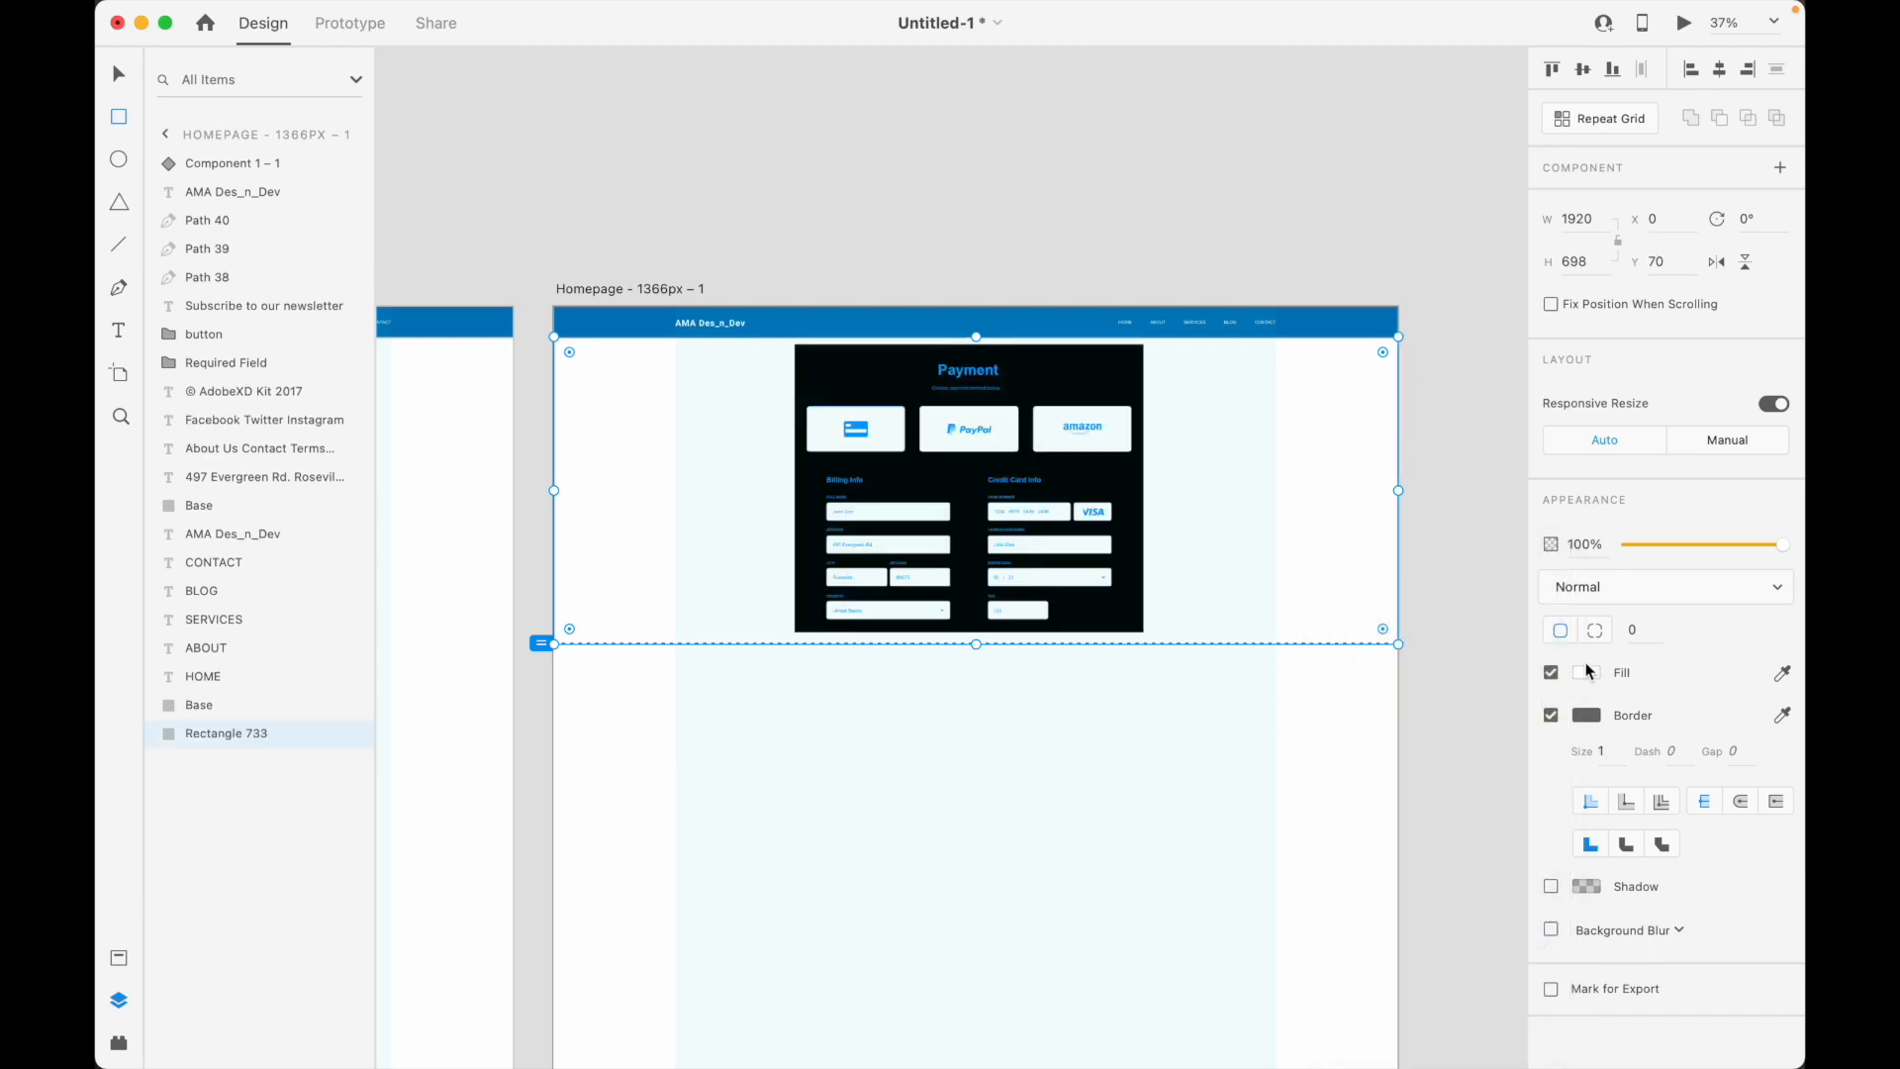
Fill the full-width background rectangle with the saved magenta swatch (#FF06F6) and deselect it
click(1586, 672)
drag(1324, 577, 1527, 537)
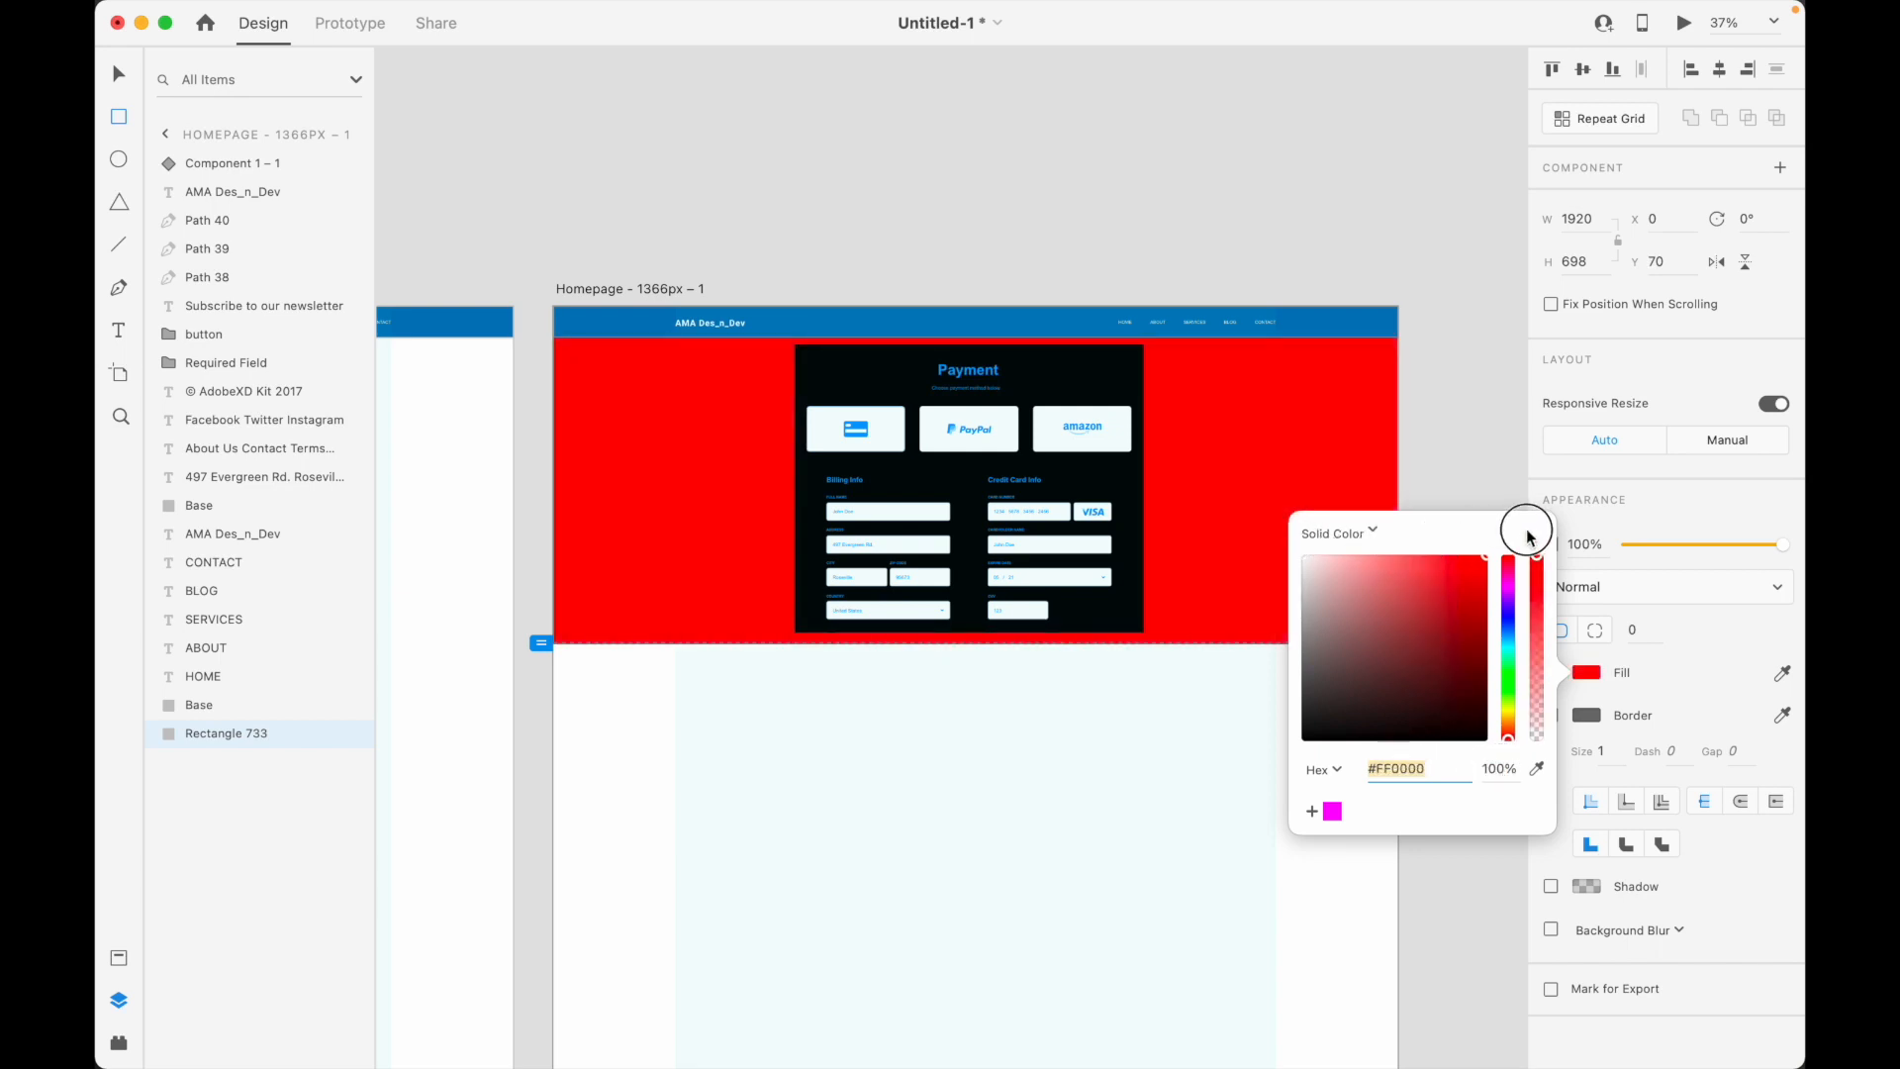
click(1508, 620)
drag(1484, 612, 1361, 680)
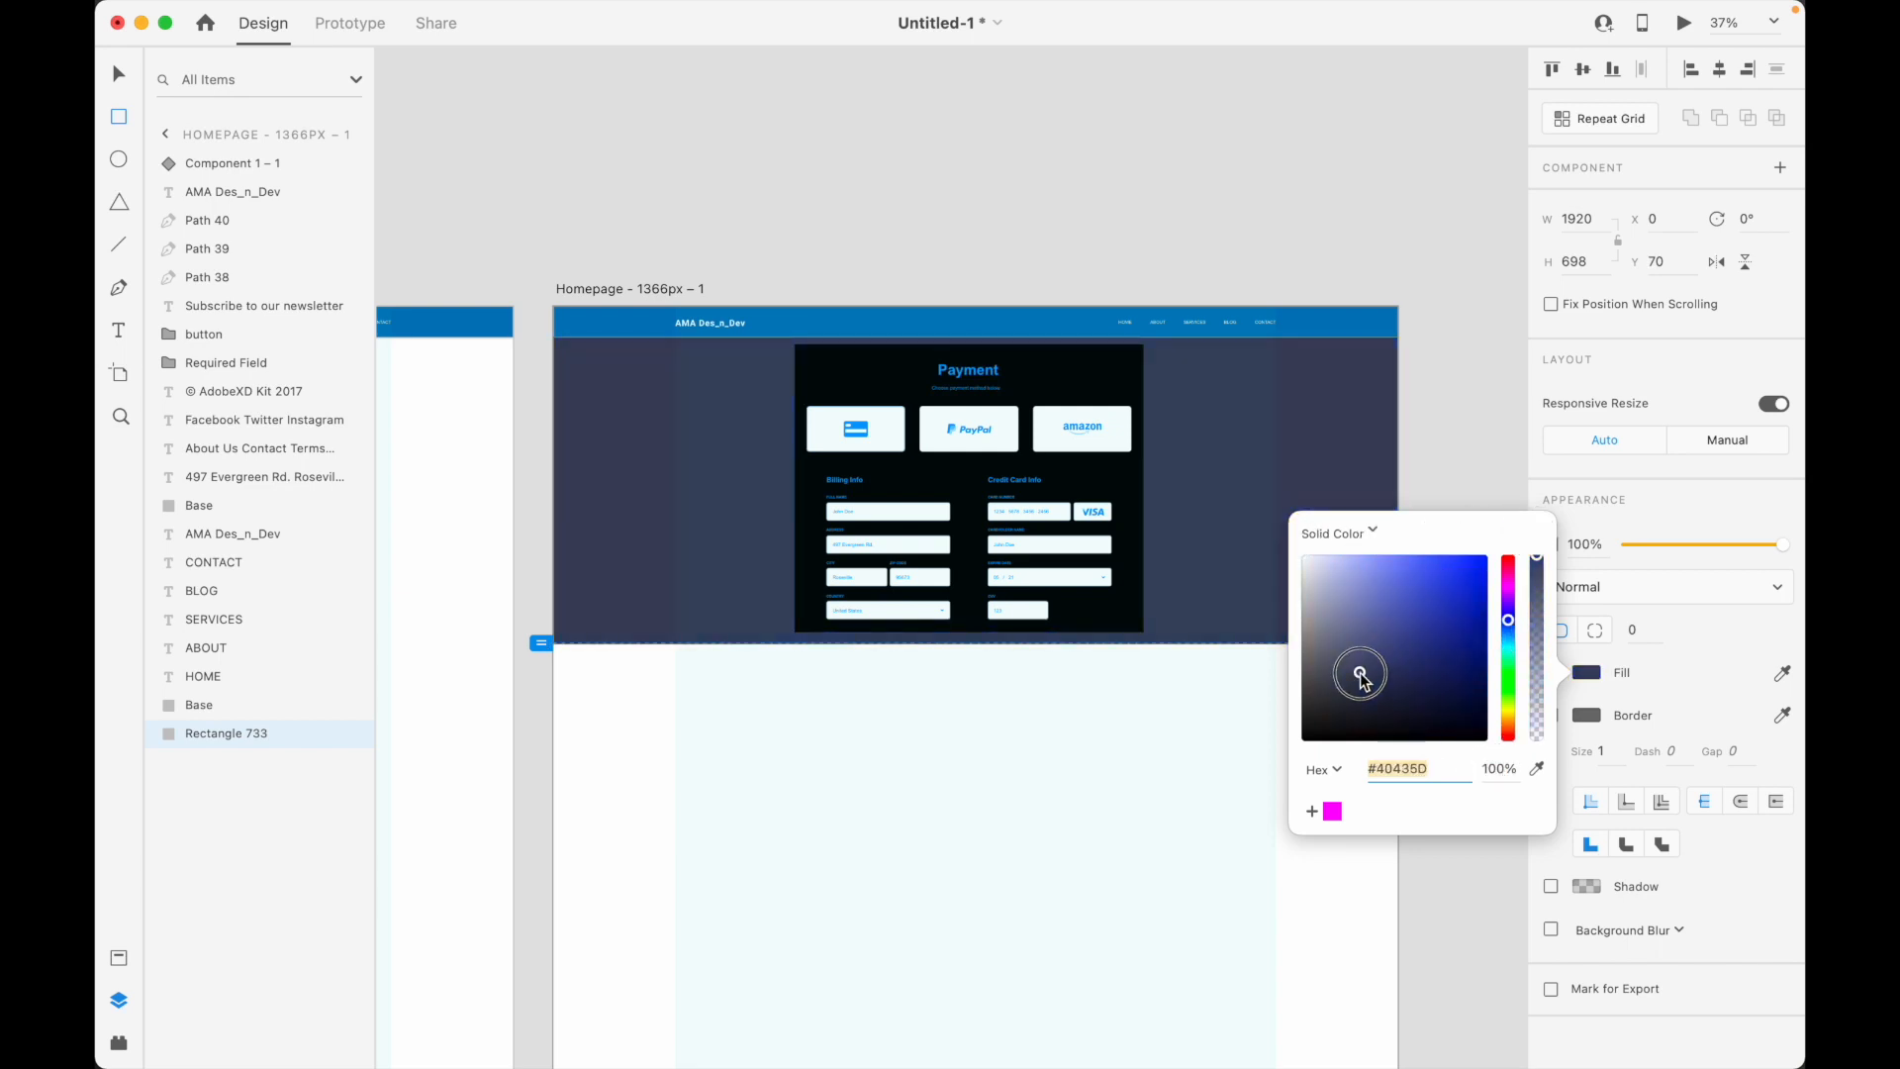
click(1332, 812)
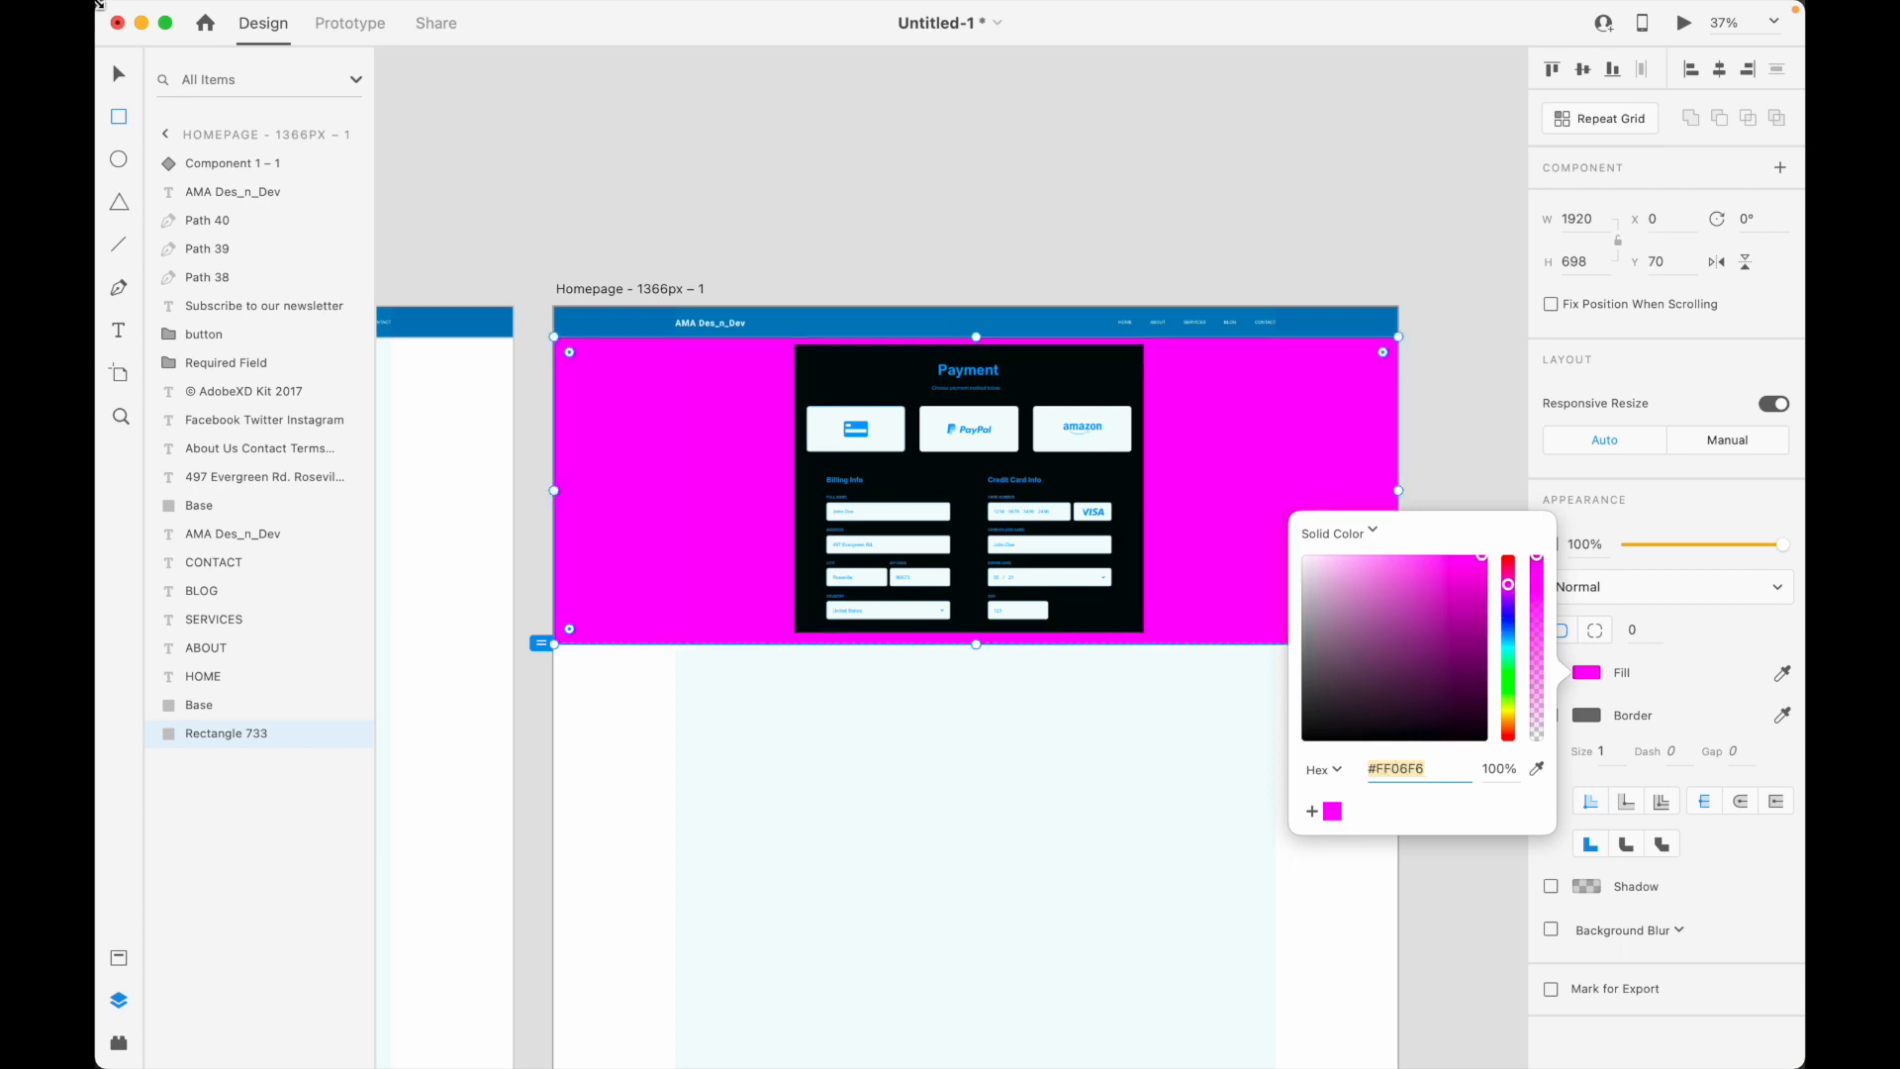
click(119, 74)
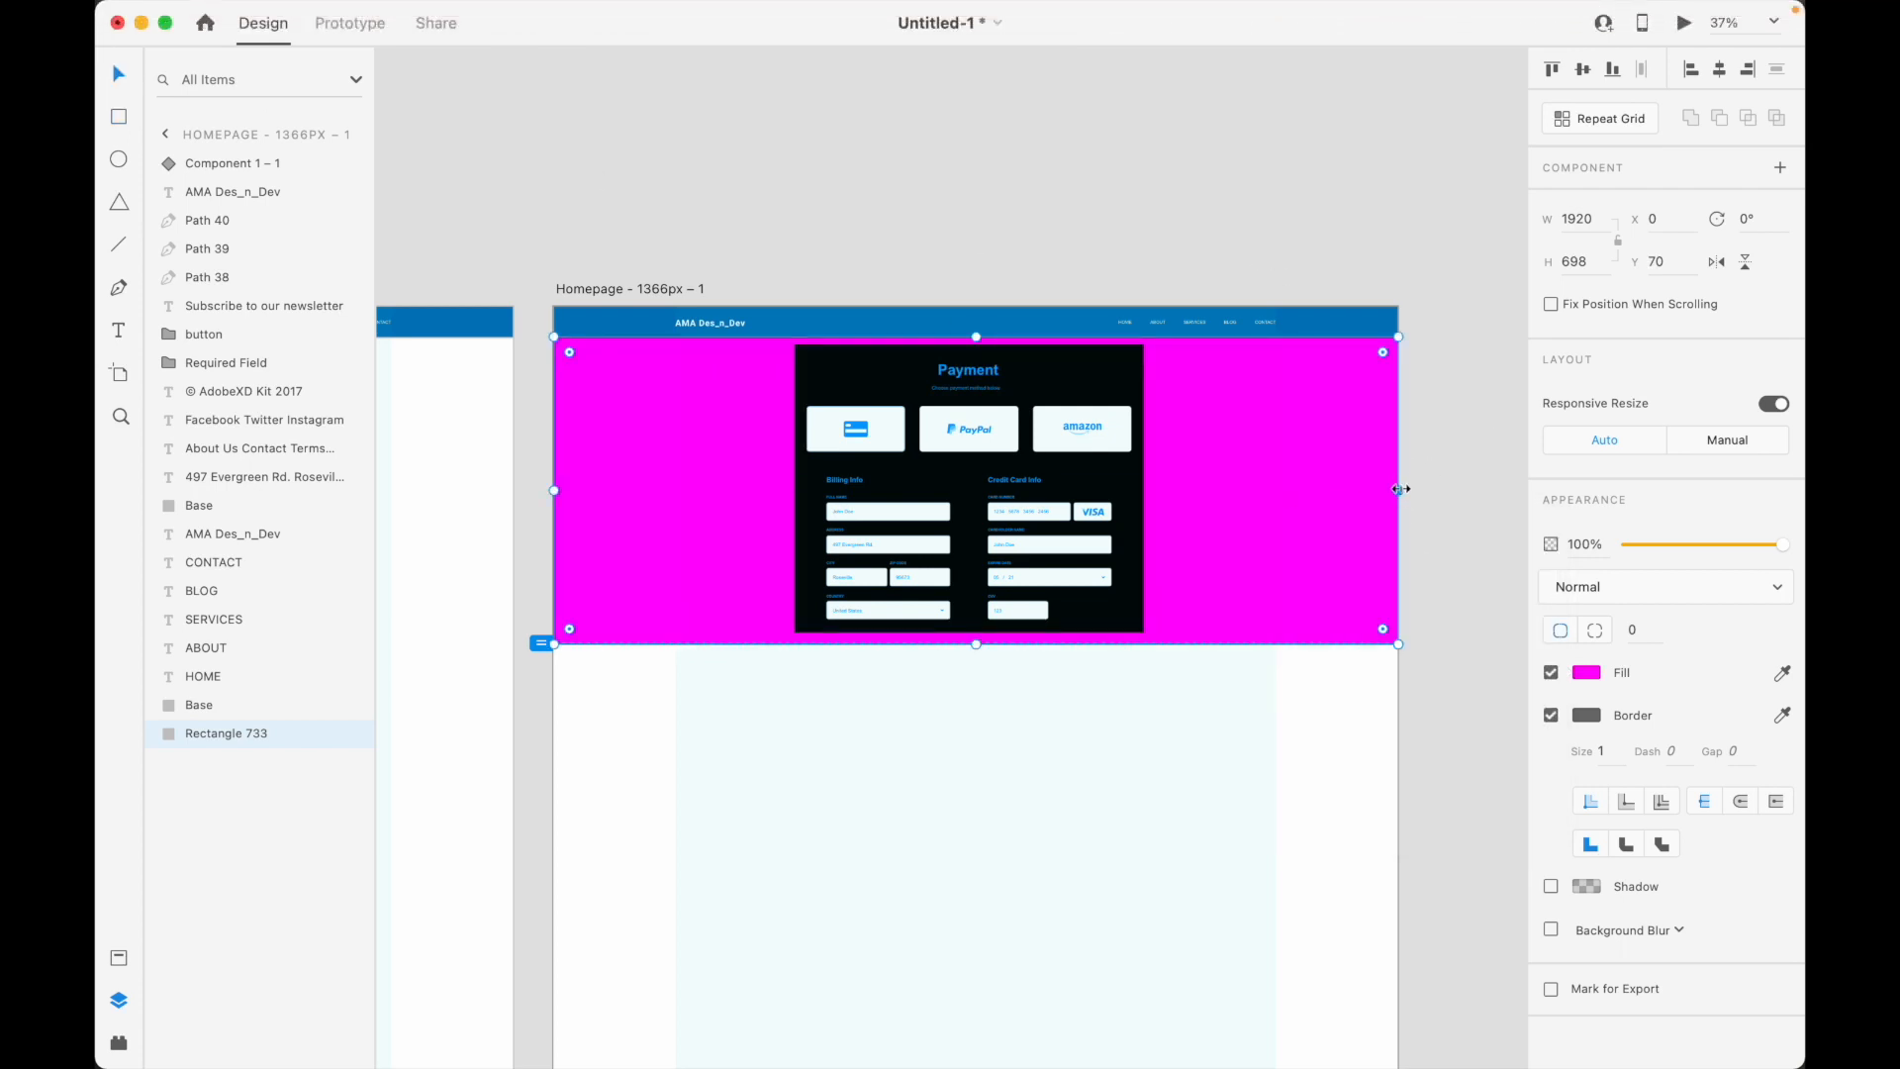
click(1302, 222)
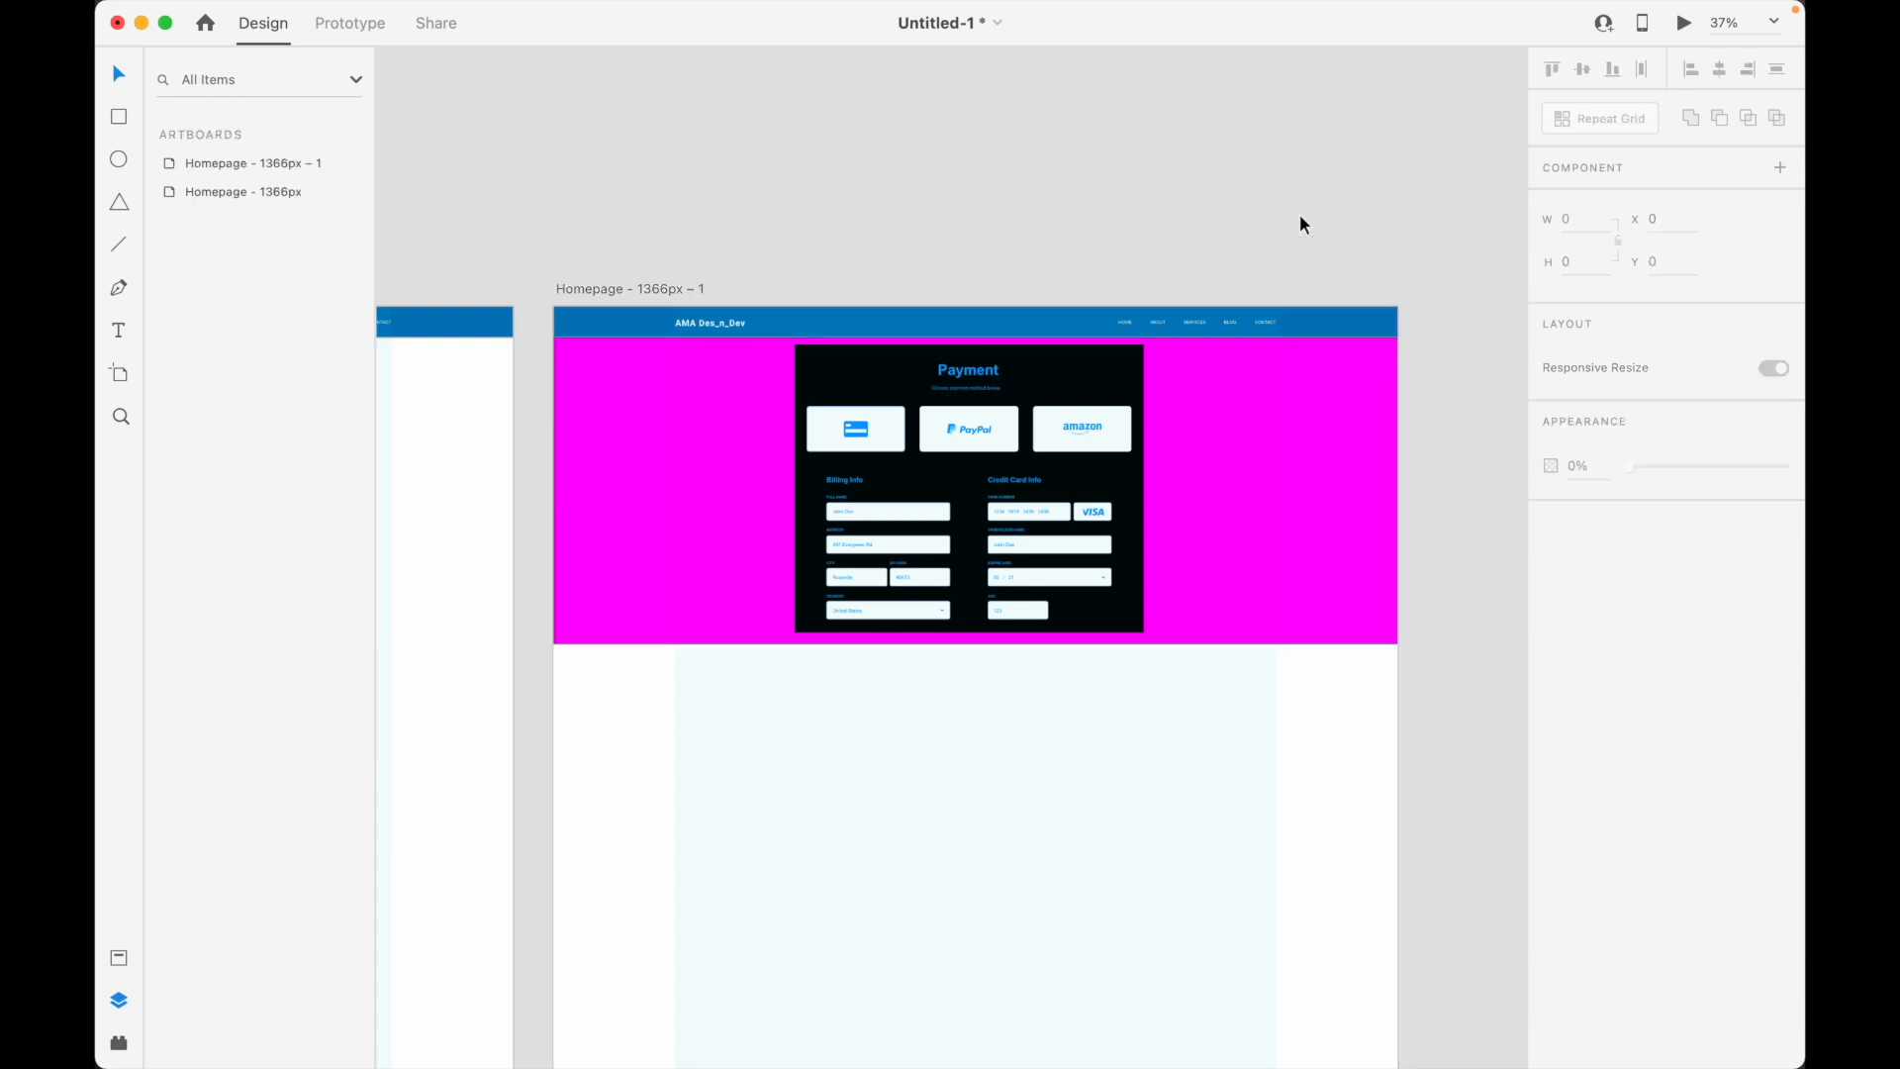
scroll(1376, 267, down, 5)
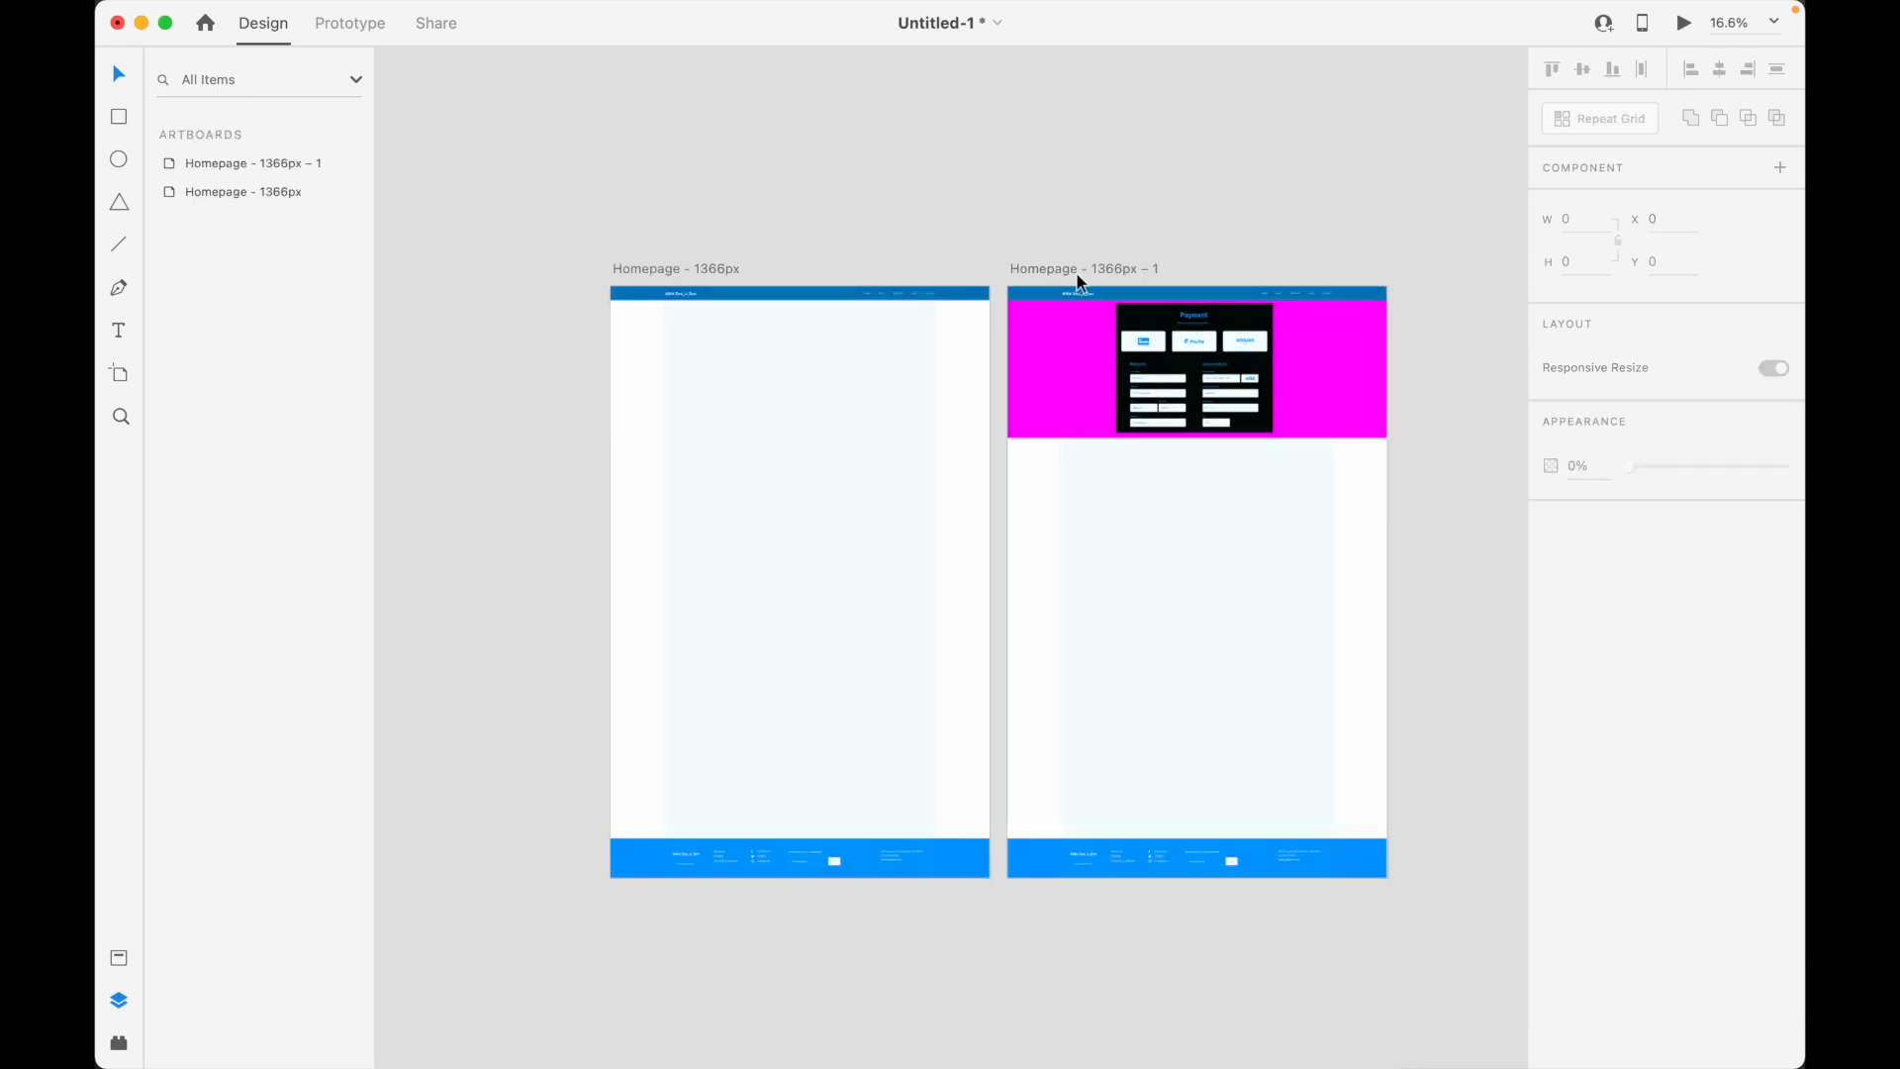
scroll(1196, 316, up, 8)
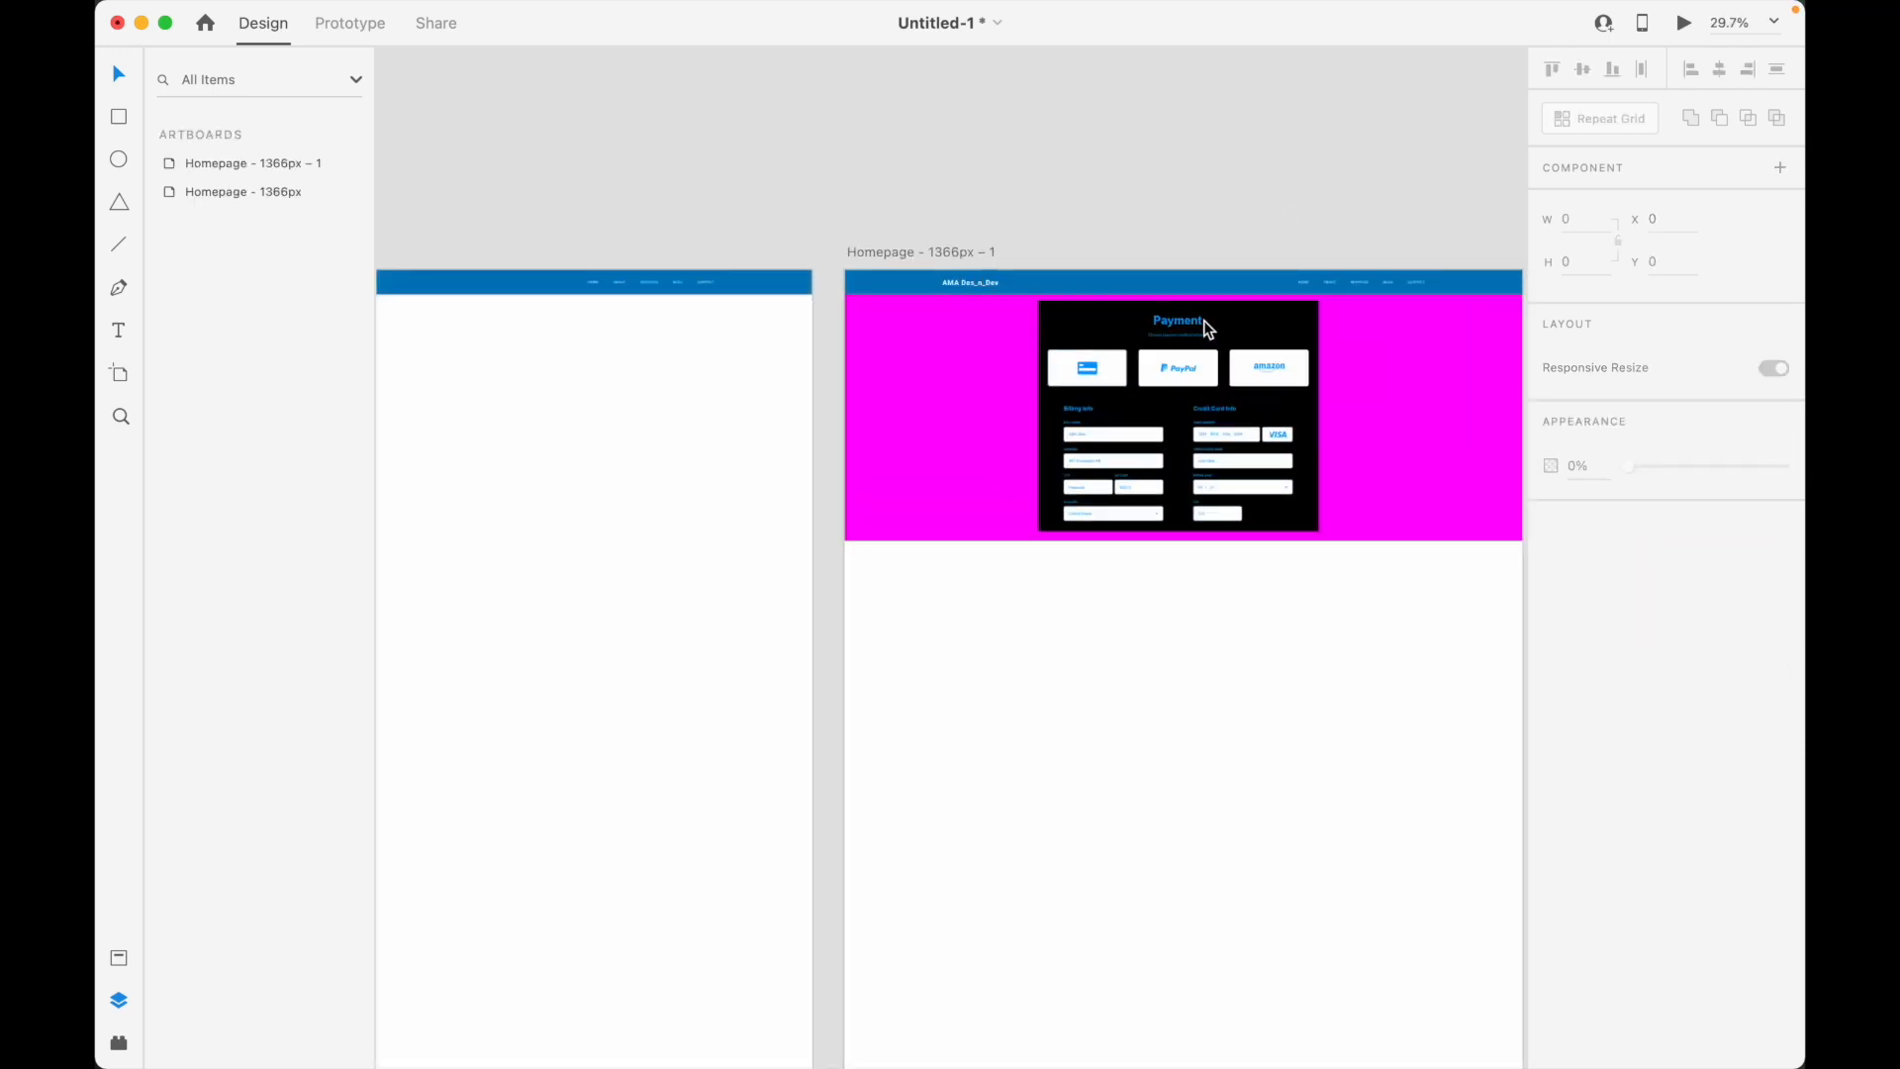
scroll(1203, 323, down, 8)
scroll(1000, 347, up, 6)
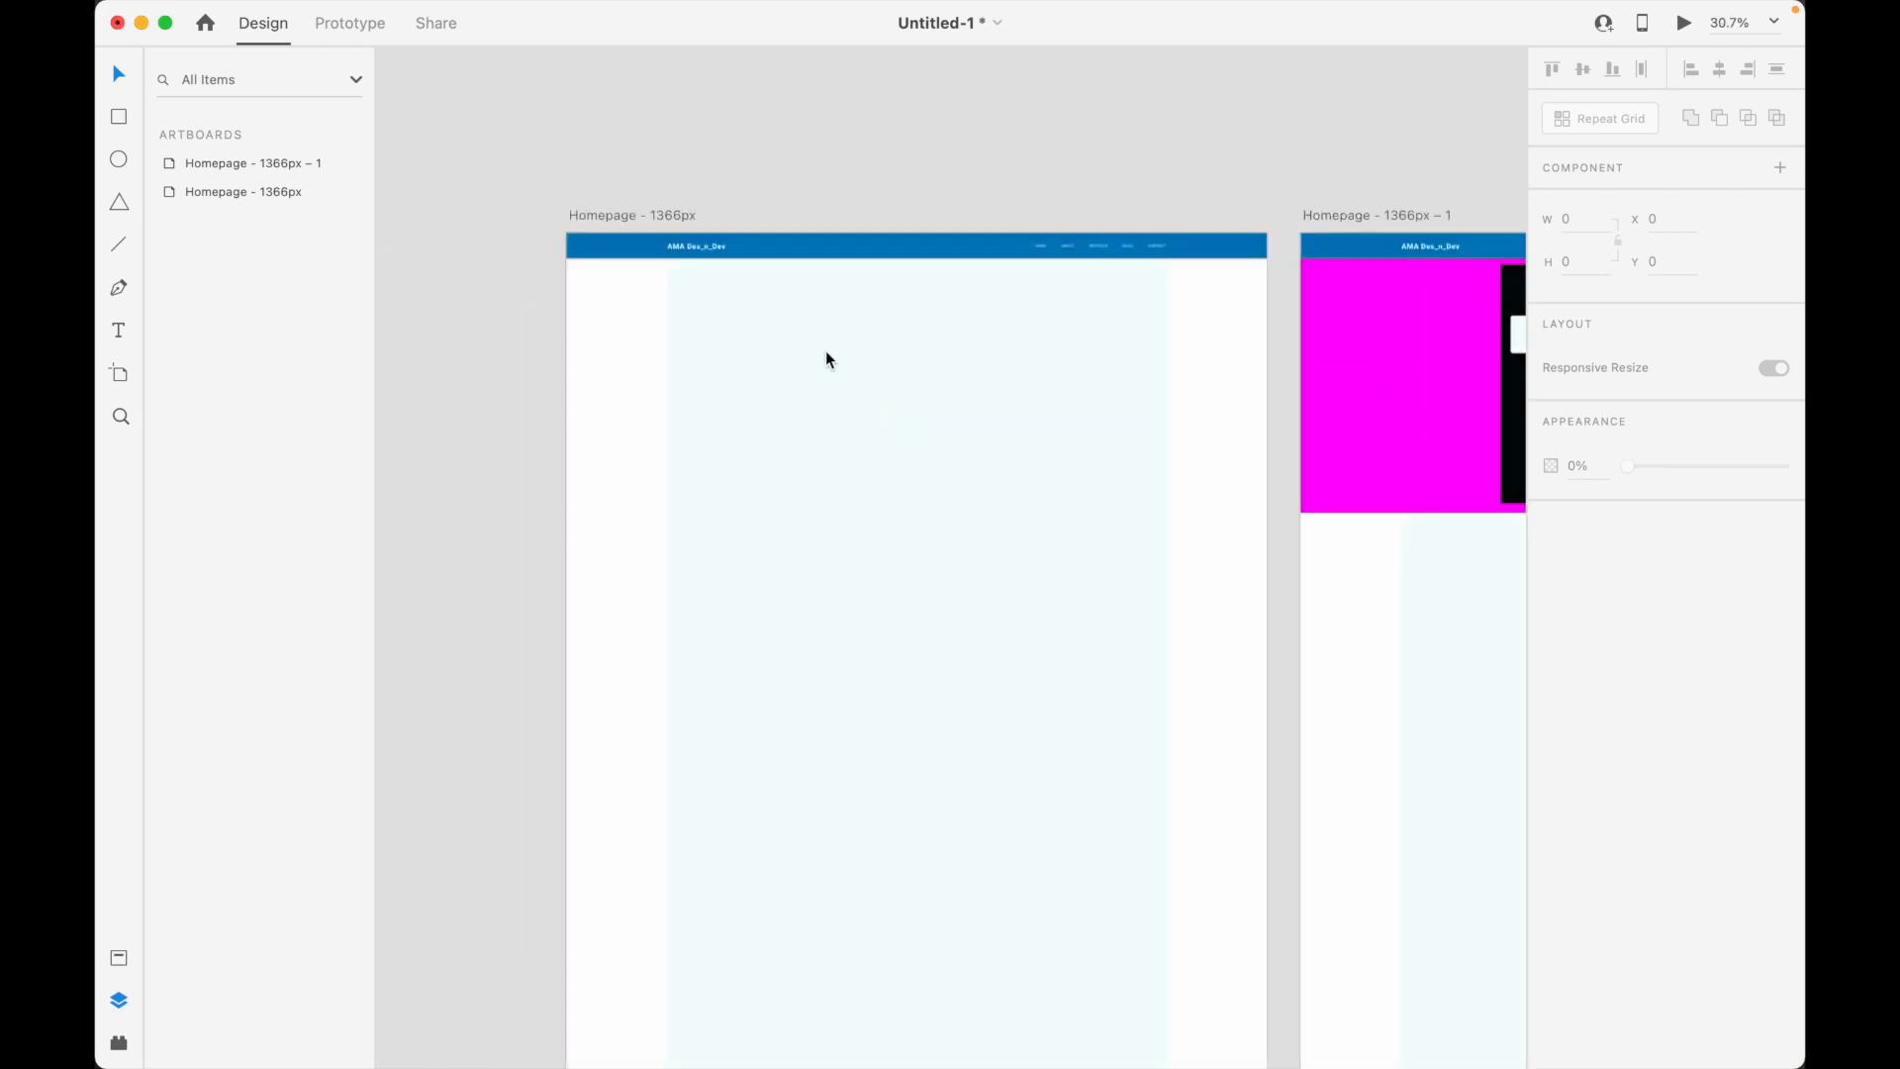
Switch to the open Wires - Web document
mouse_move(554, 10)
click(542, 14)
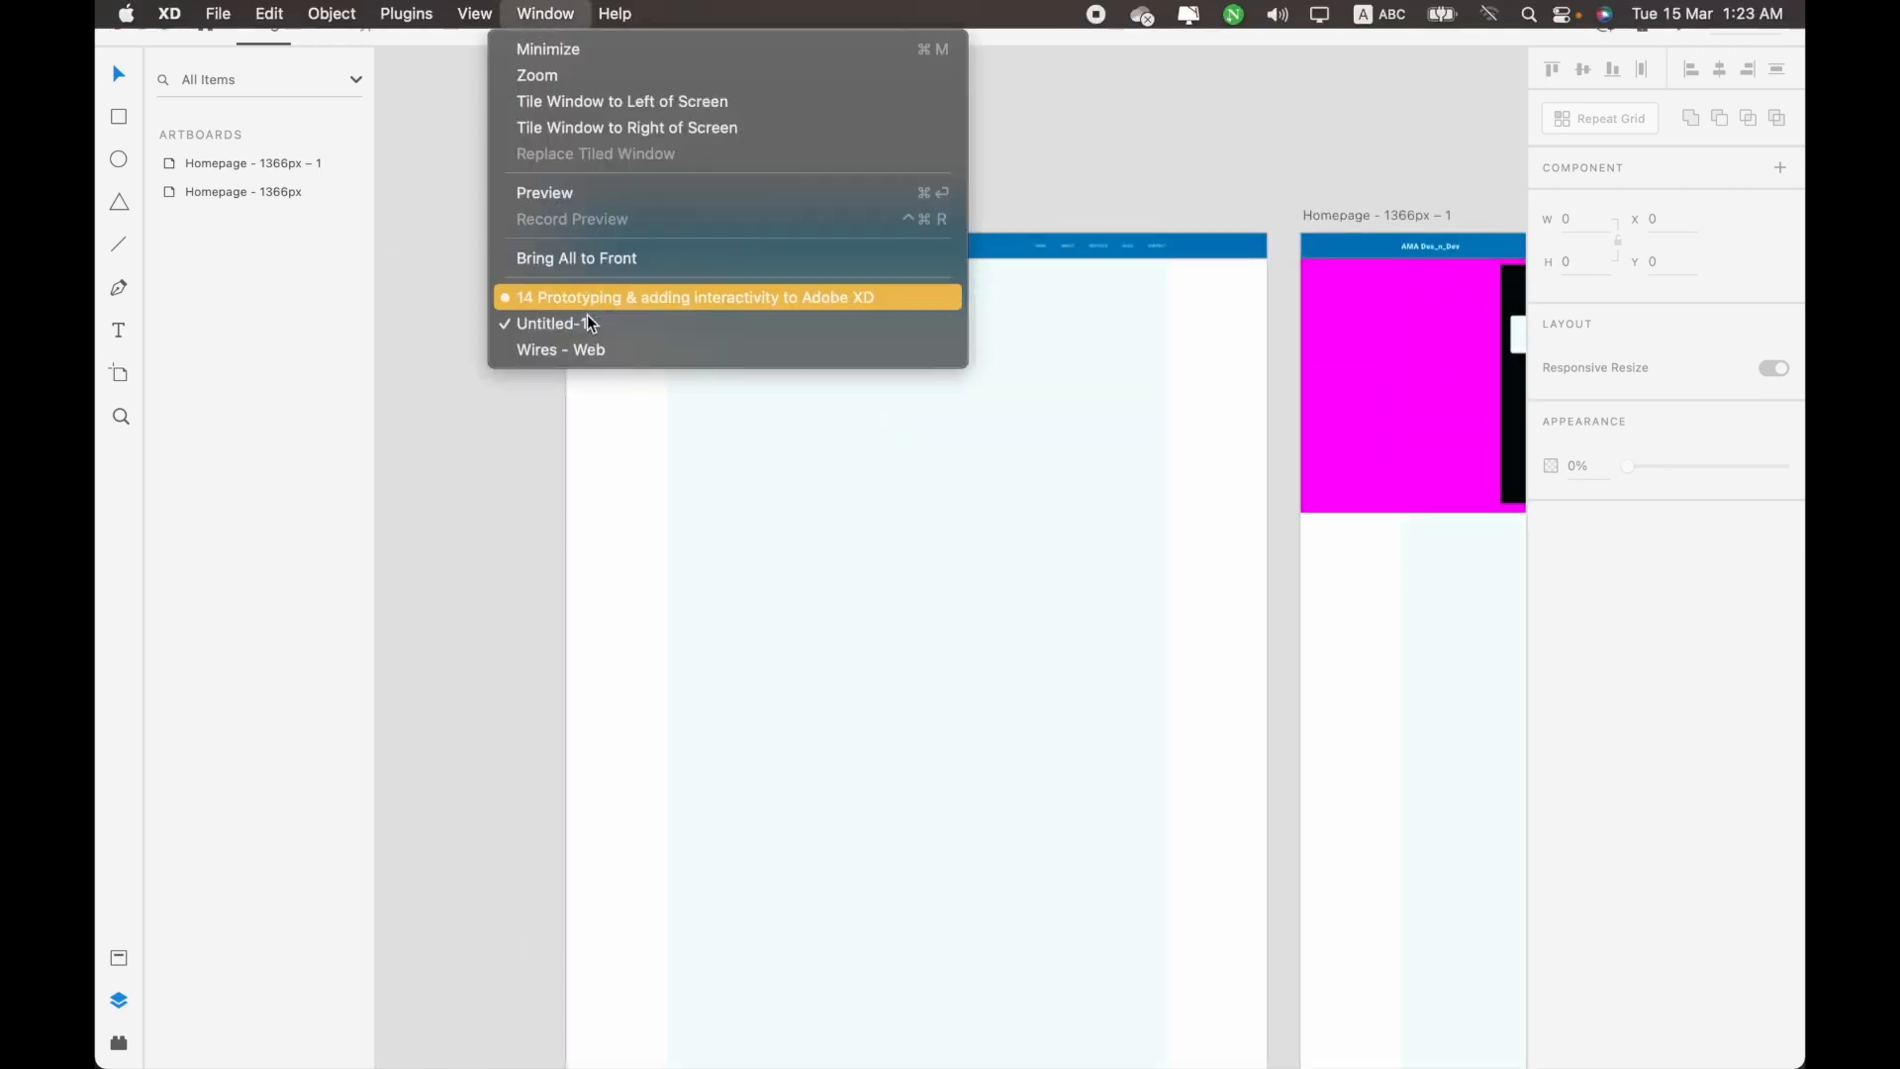
click(586, 348)
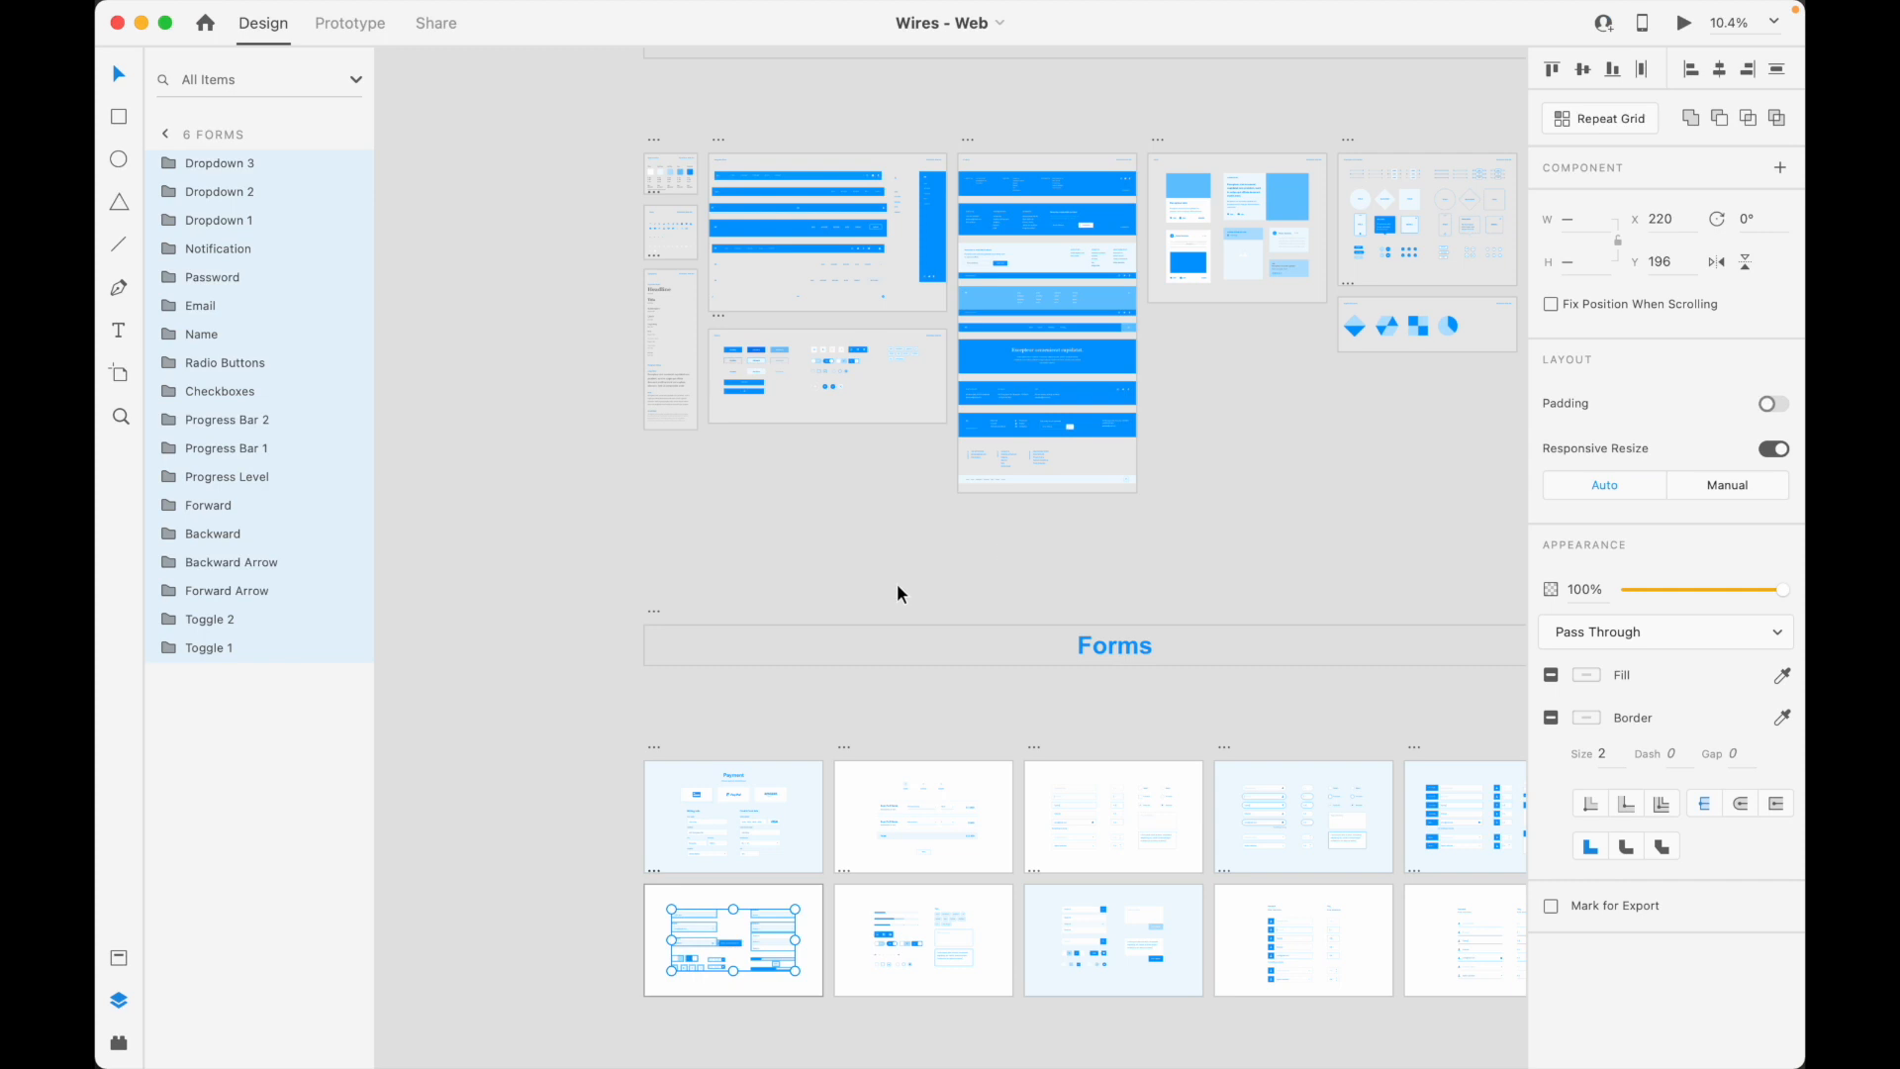
Look through the wireframe kit's sections for the Buttons artboard and examine its button styles
scroll(738, 356, up, 8)
scroll(846, 479, down, 8)
scroll(673, 527, down, 2)
scroll(805, 517, down, 8)
scroll(1421, 356, up, 5)
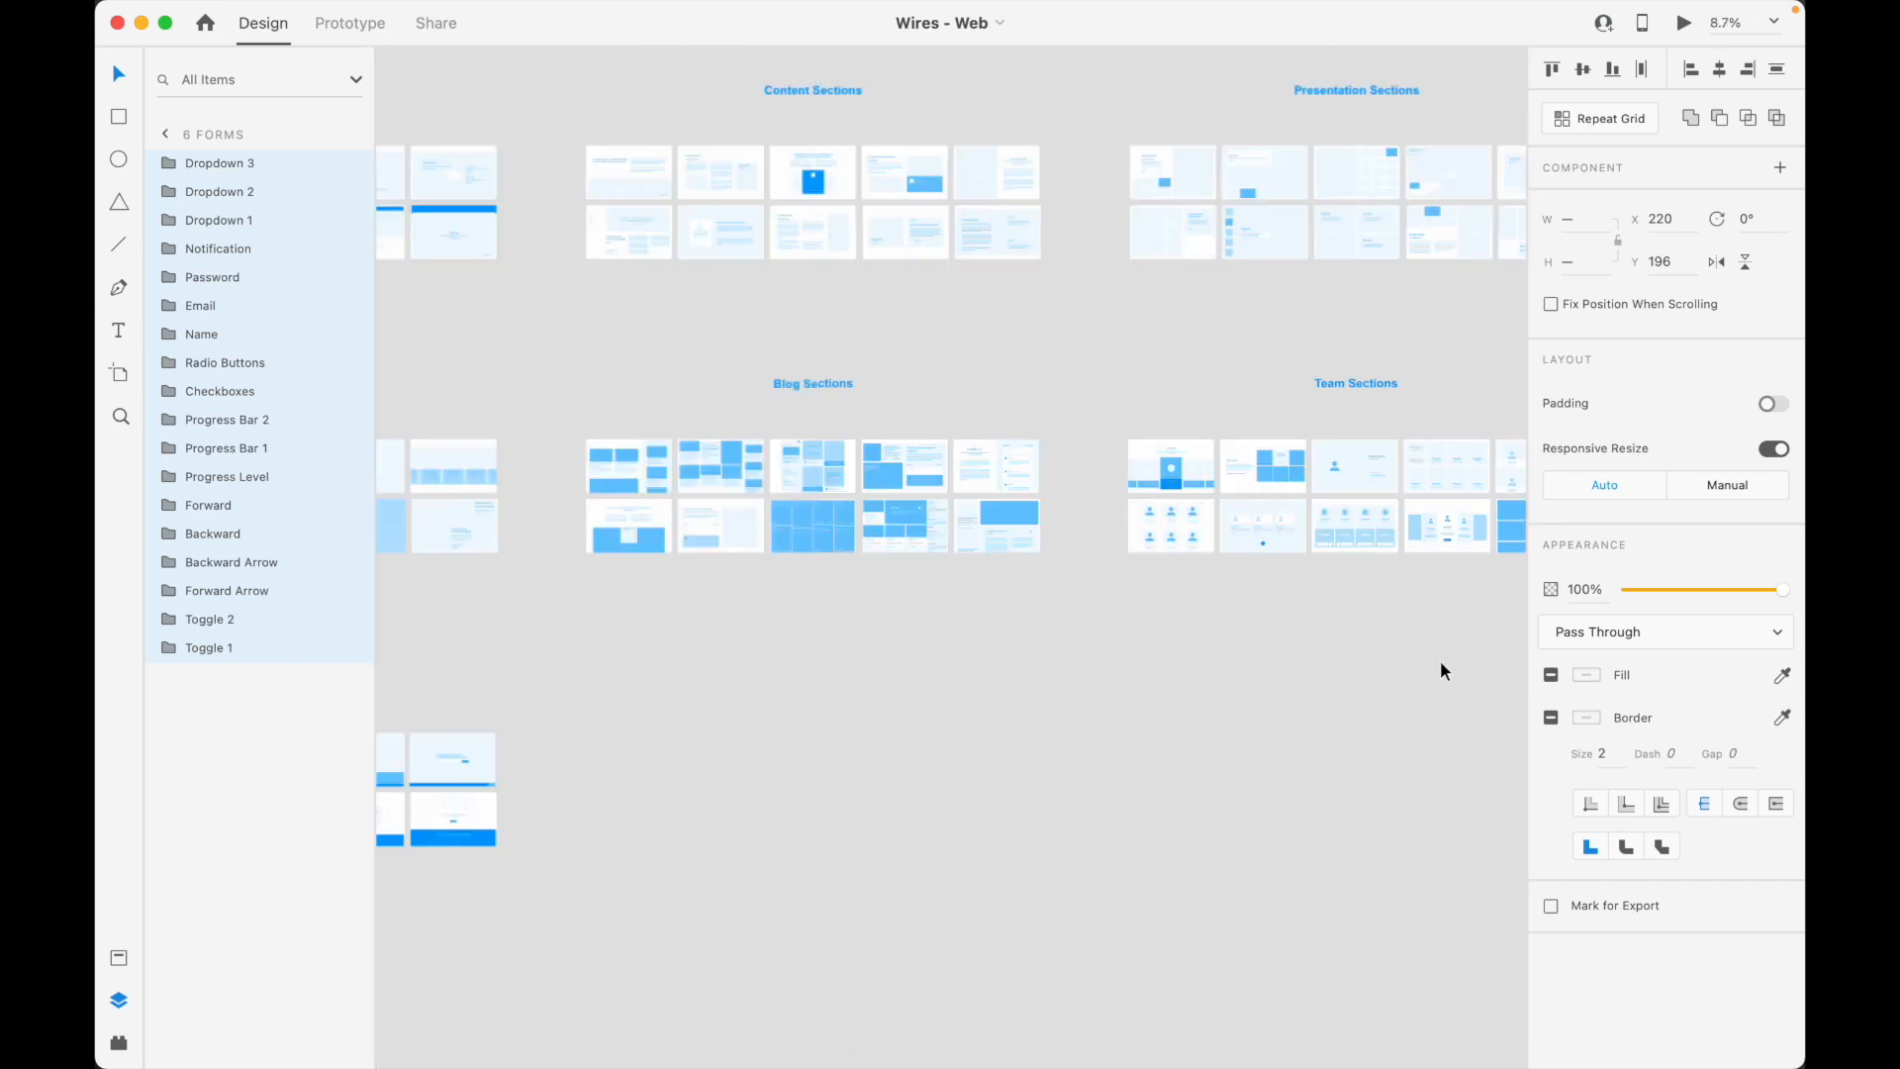
scroll(1441, 665, down, 5)
scroll(416, 235, up, 5)
scroll(493, 551, up, 8)
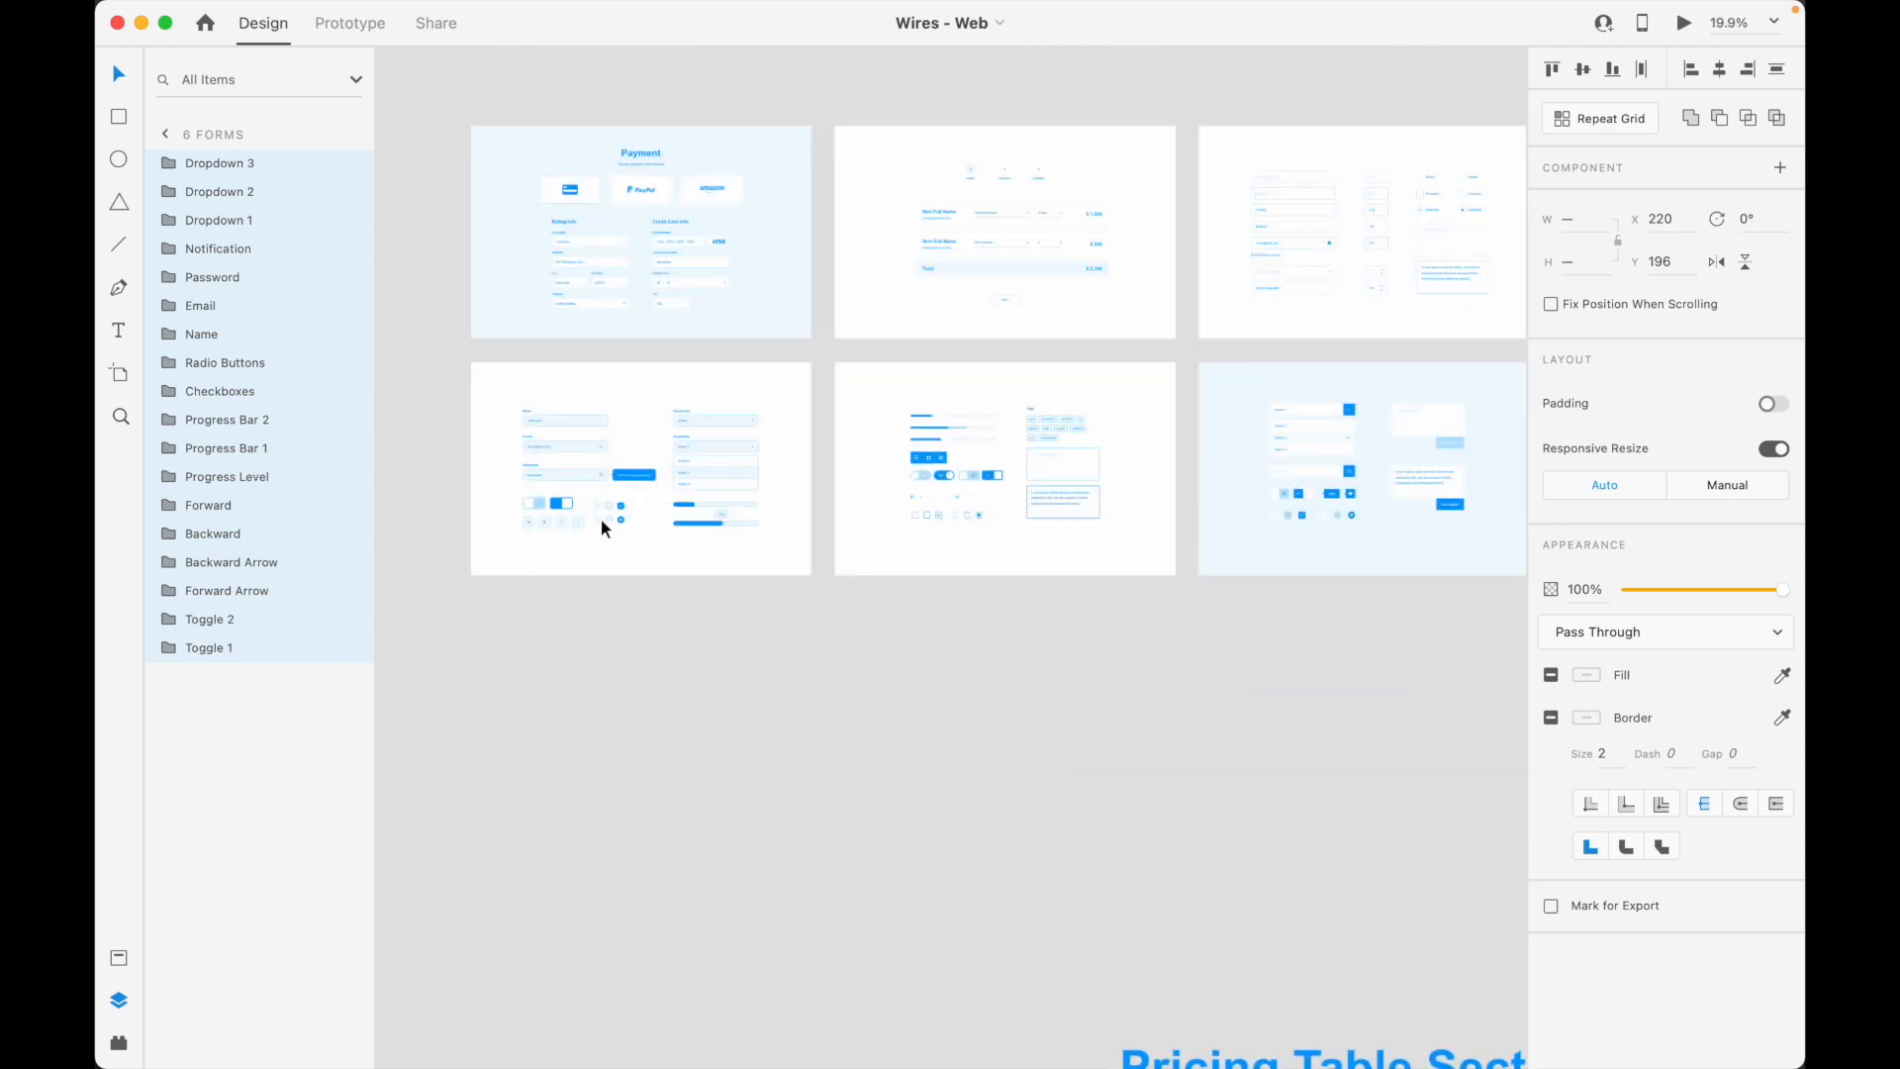
scroll(833, 686, down, 5)
scroll(551, 361, up, 8)
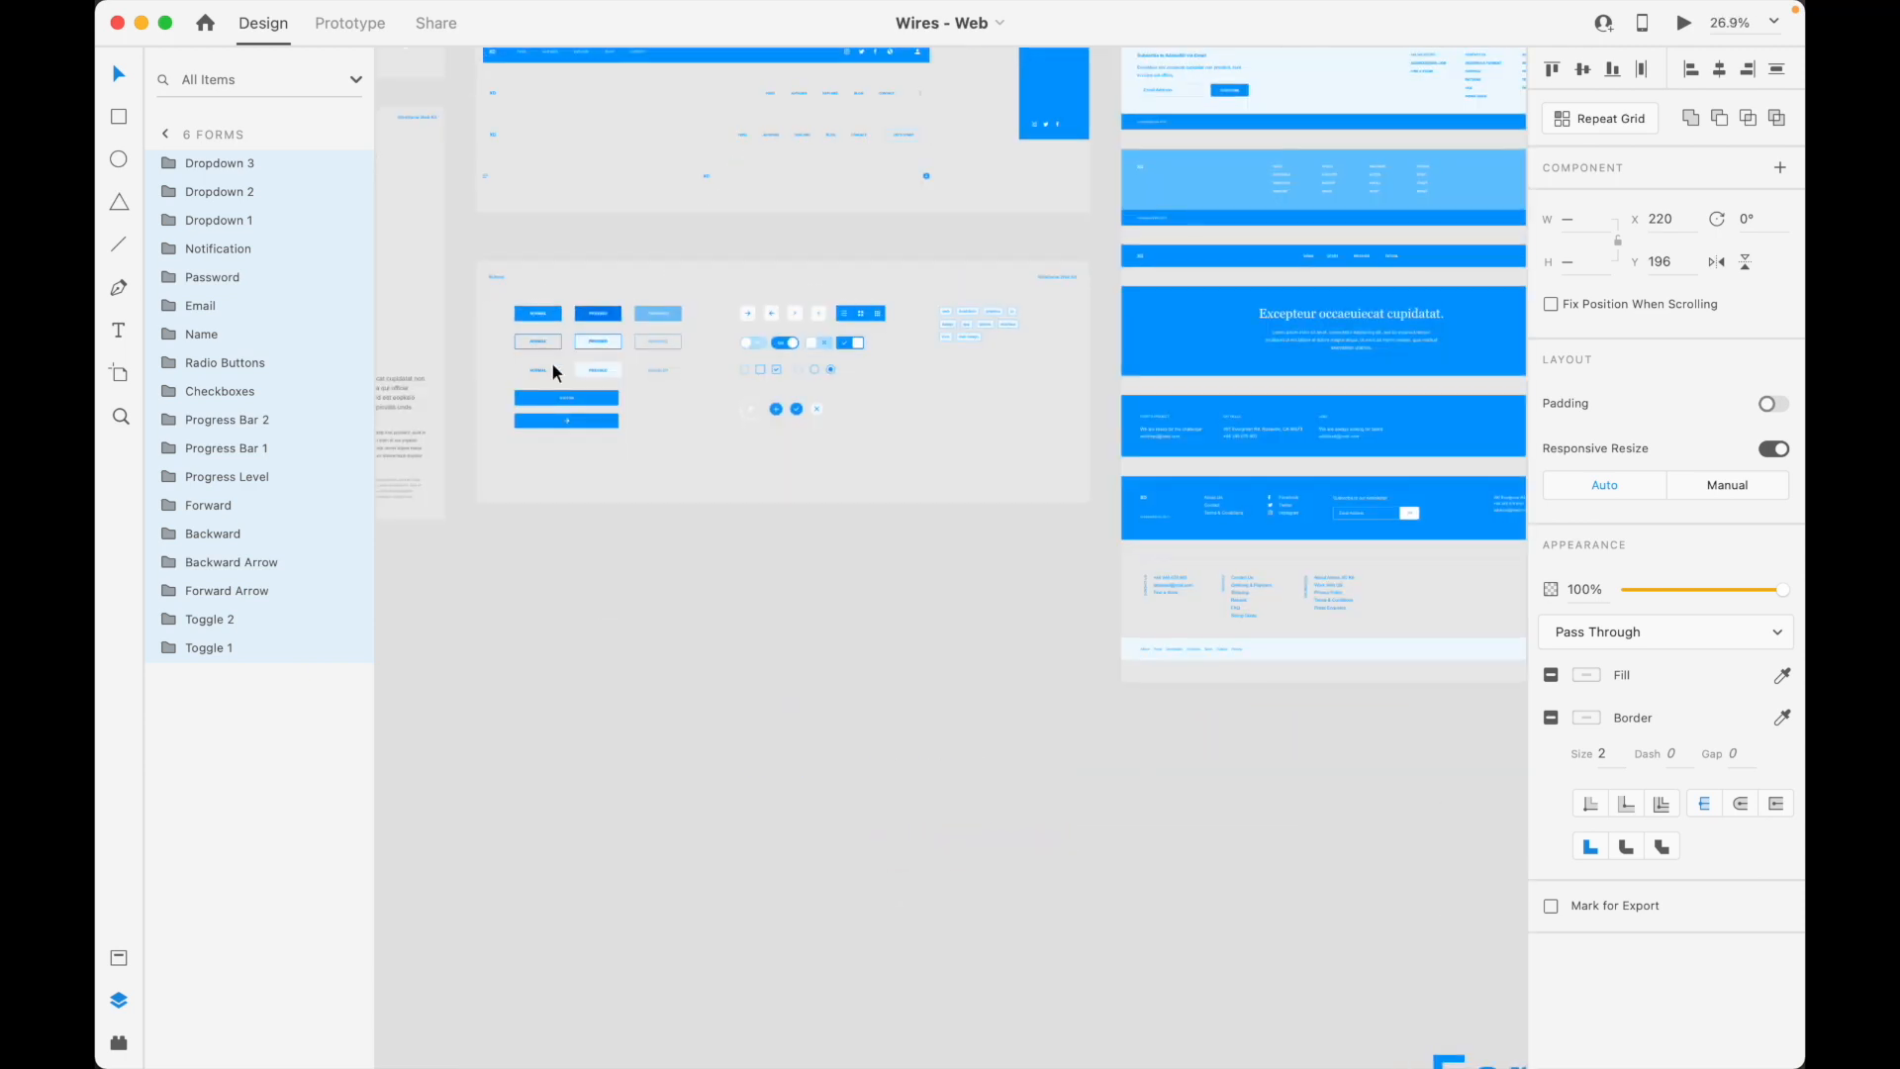
scroll(551, 361, up, 6)
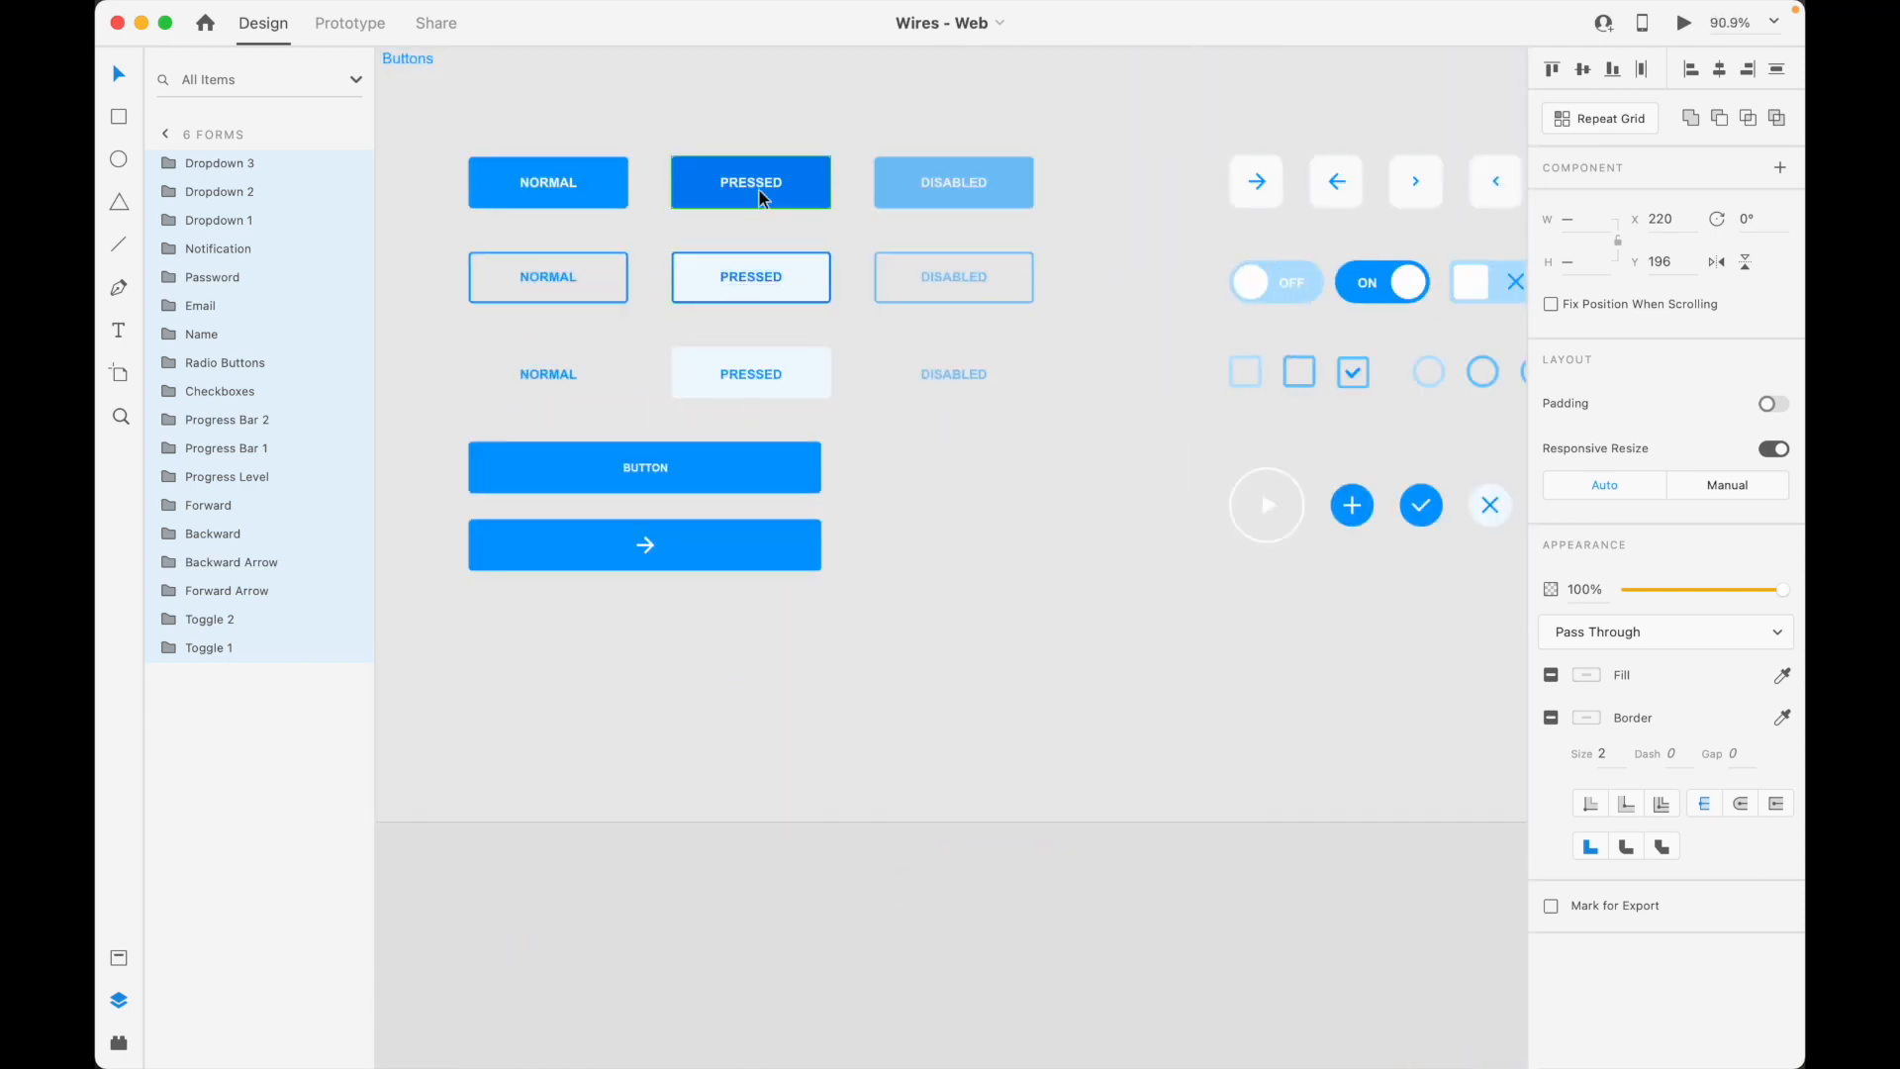
Copy the filled pressed button from the kit into Untitled-1, placing it on the Homepage - 1366px artboard at about X 867, Y 389
click(769, 192)
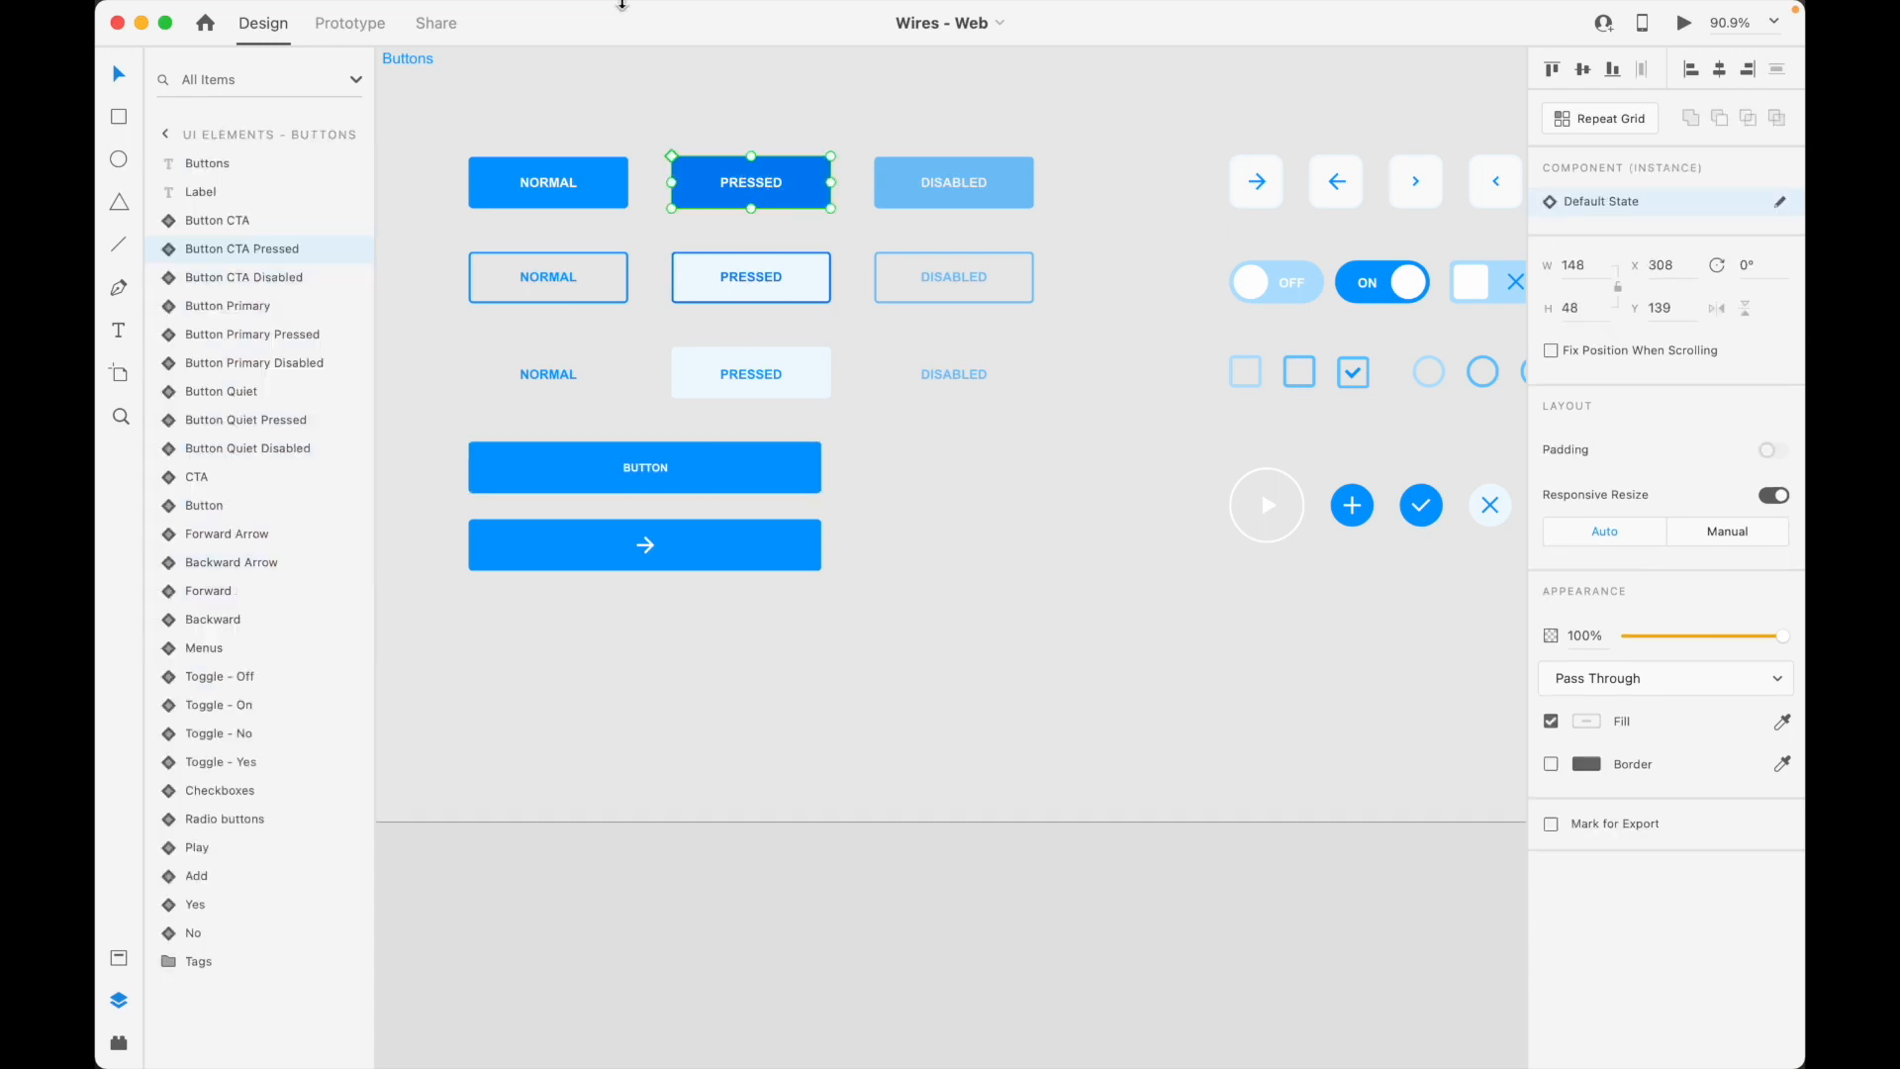
click(546, 14)
click(545, 323)
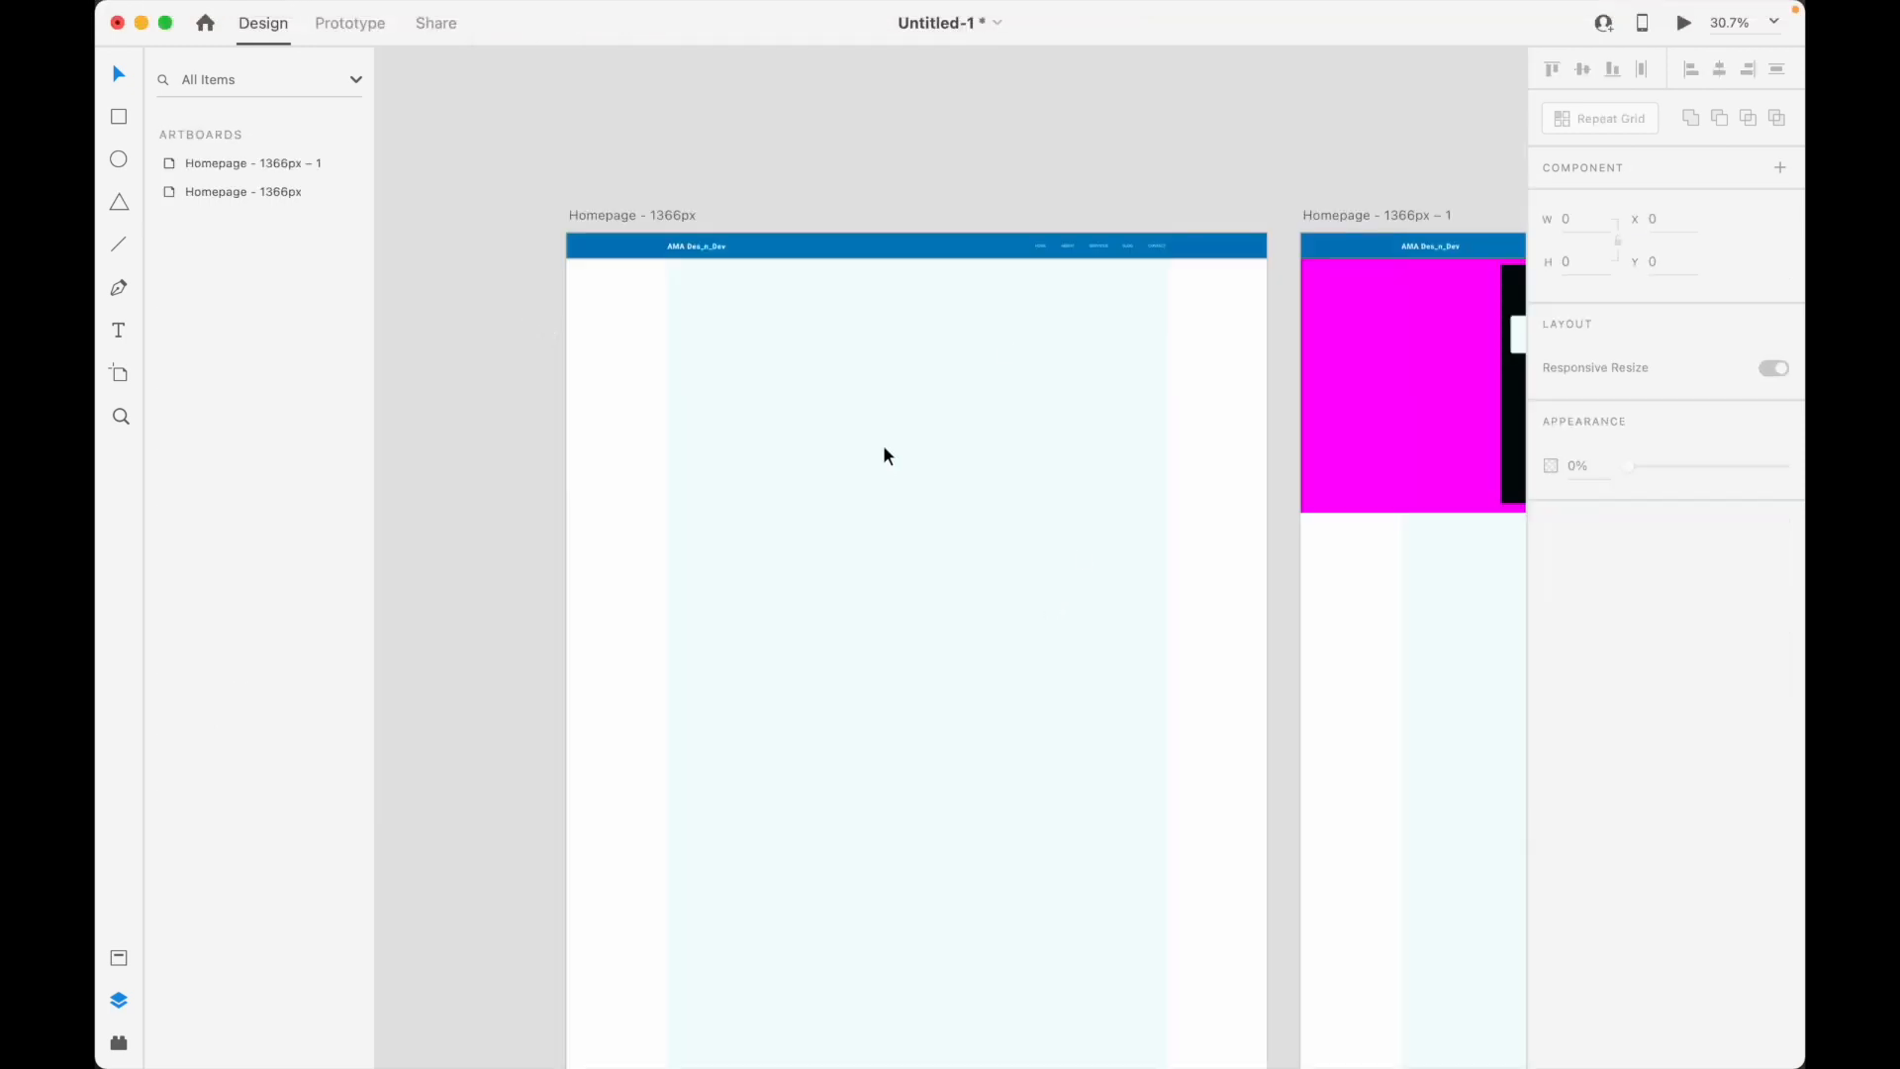
key(super+v)
drag(965, 571, 912, 392)
scroll(912, 392, up, 3)
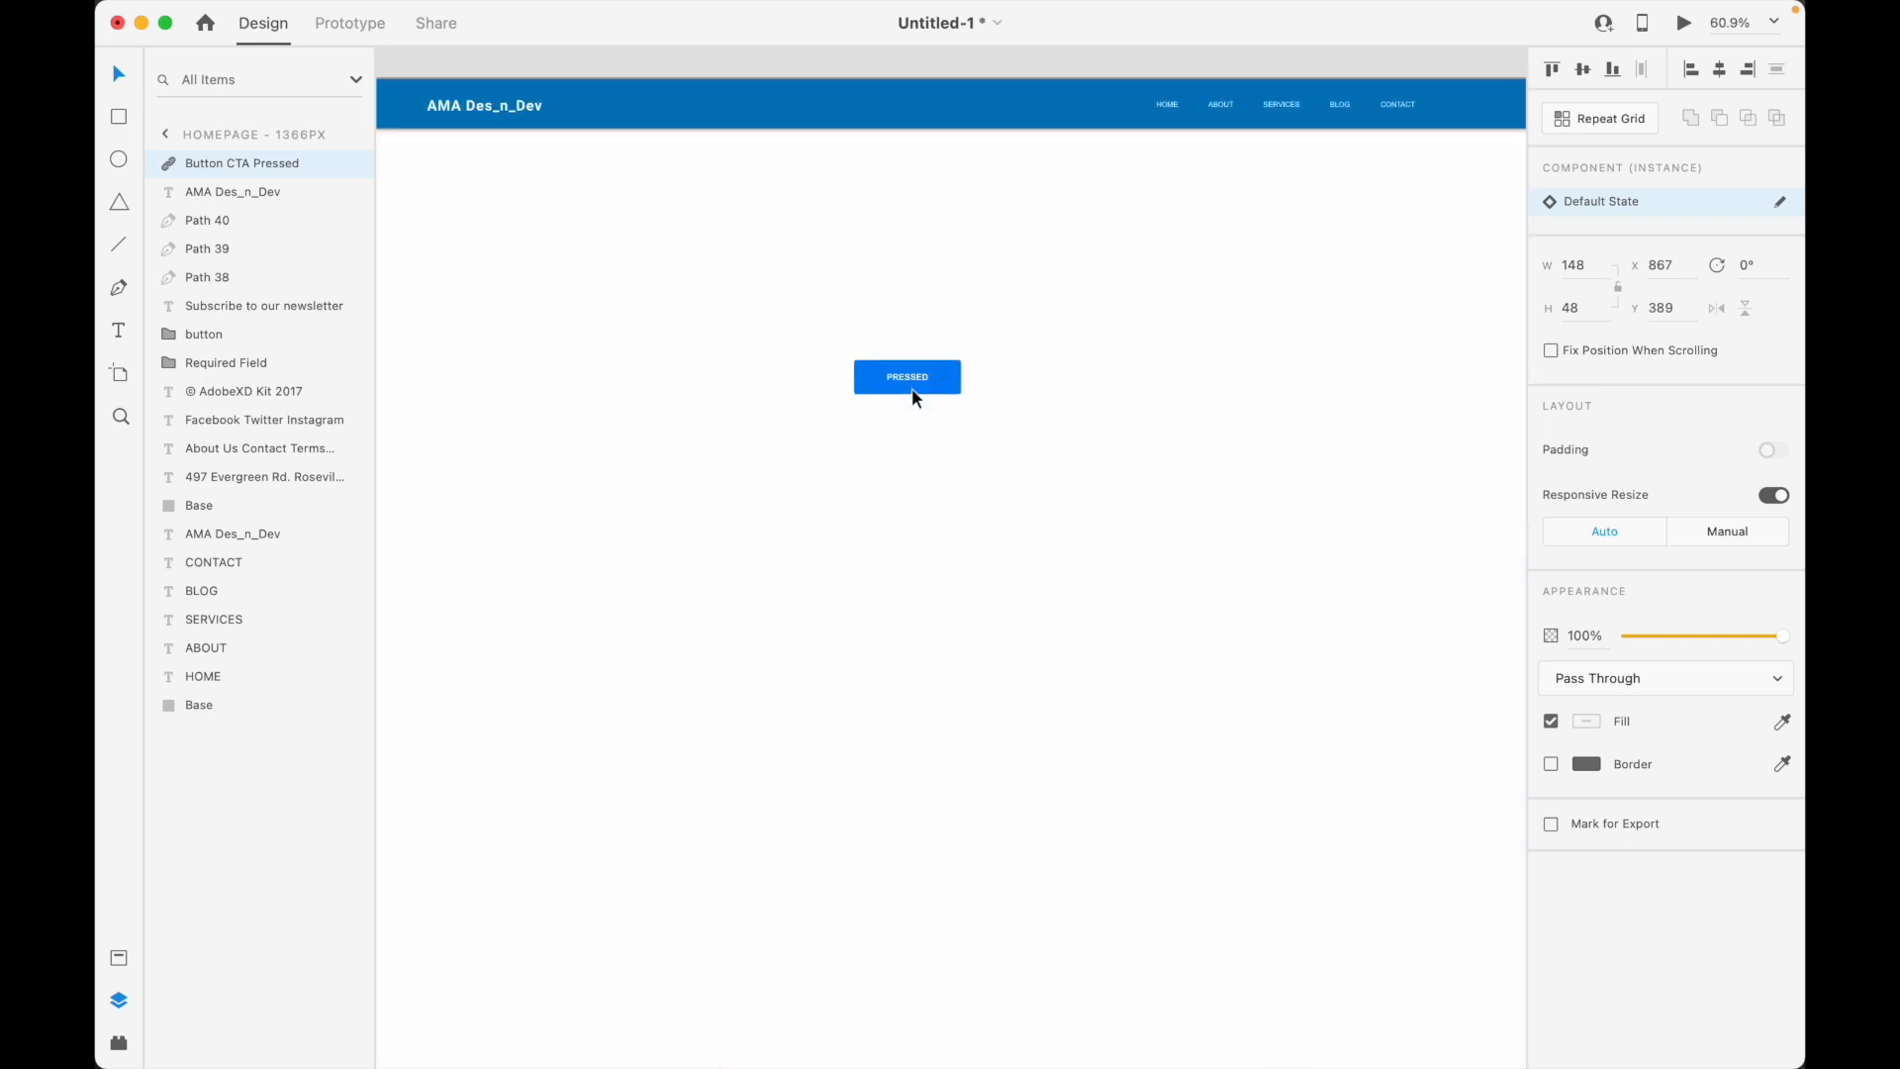
Open the PRESSED label of the pasted button for text editing
scroll(915, 397, up, 5)
double_click(916, 346)
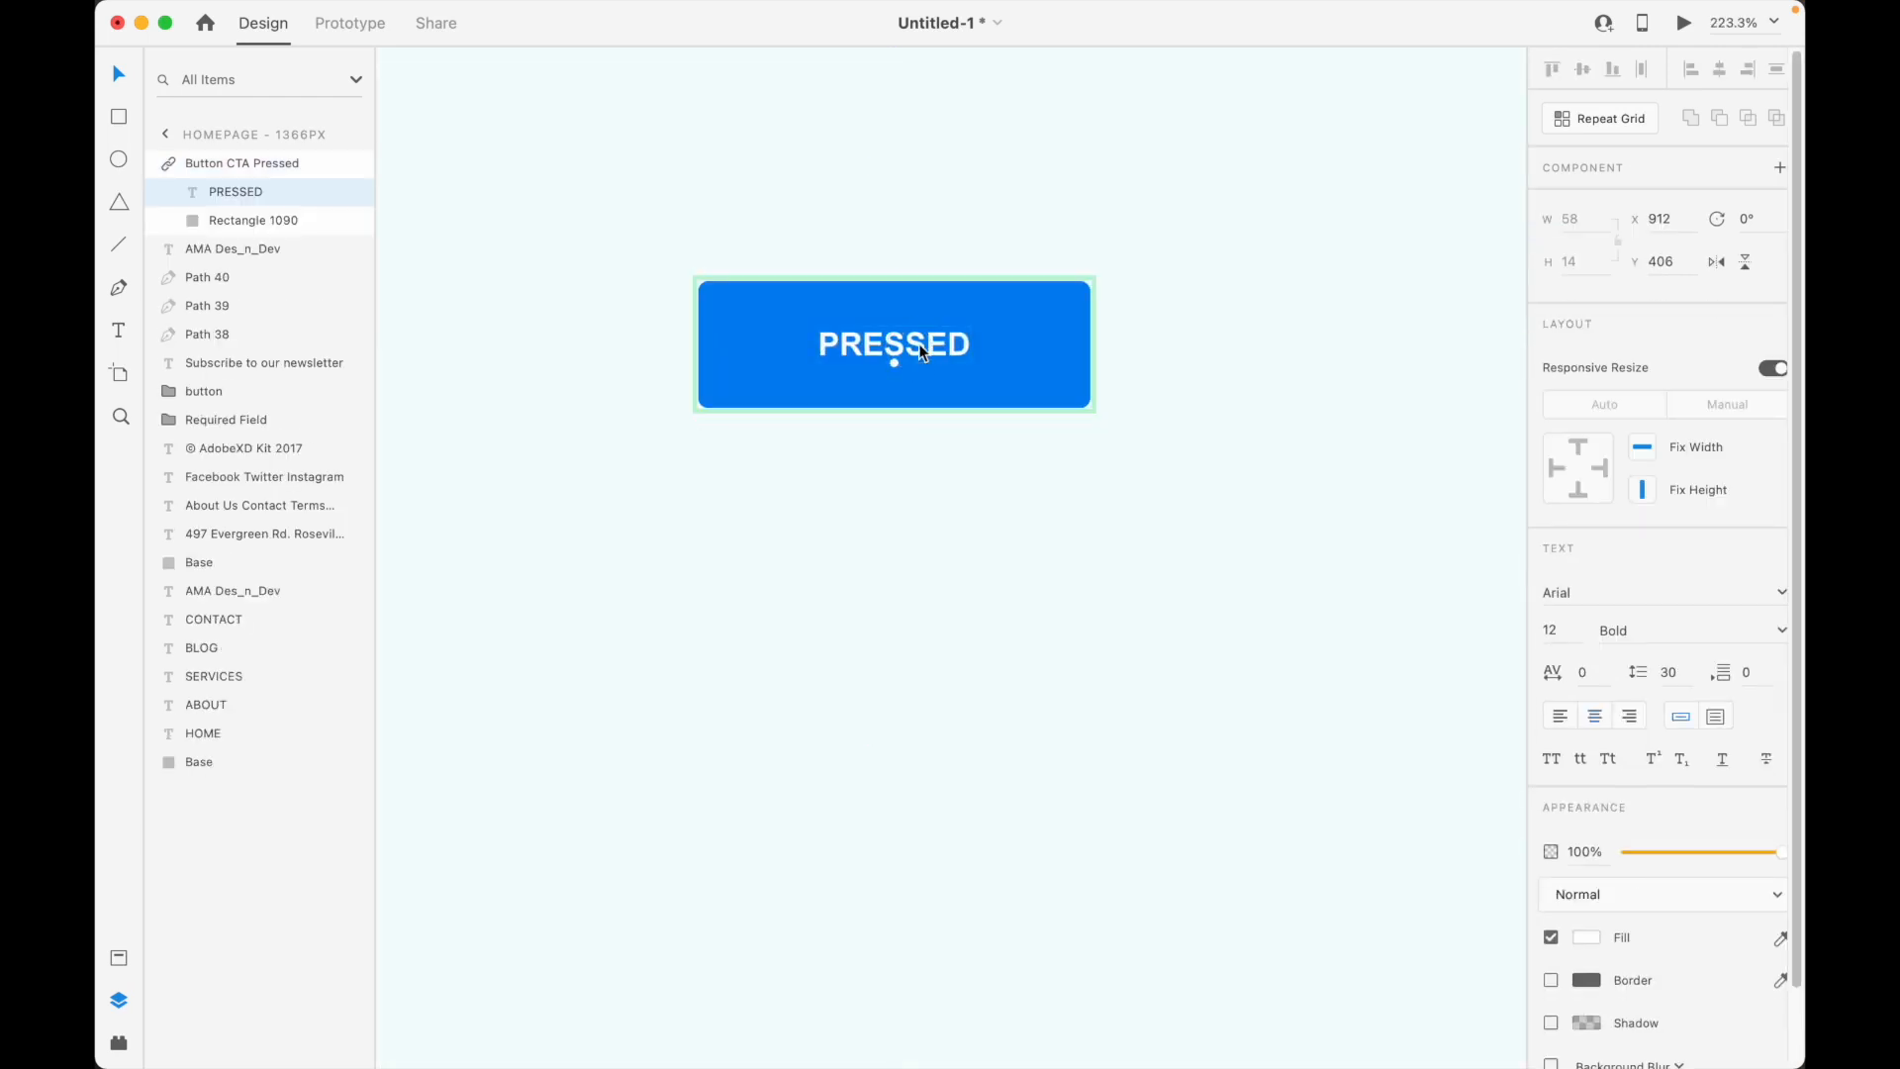
double_click(919, 343)
text(S)
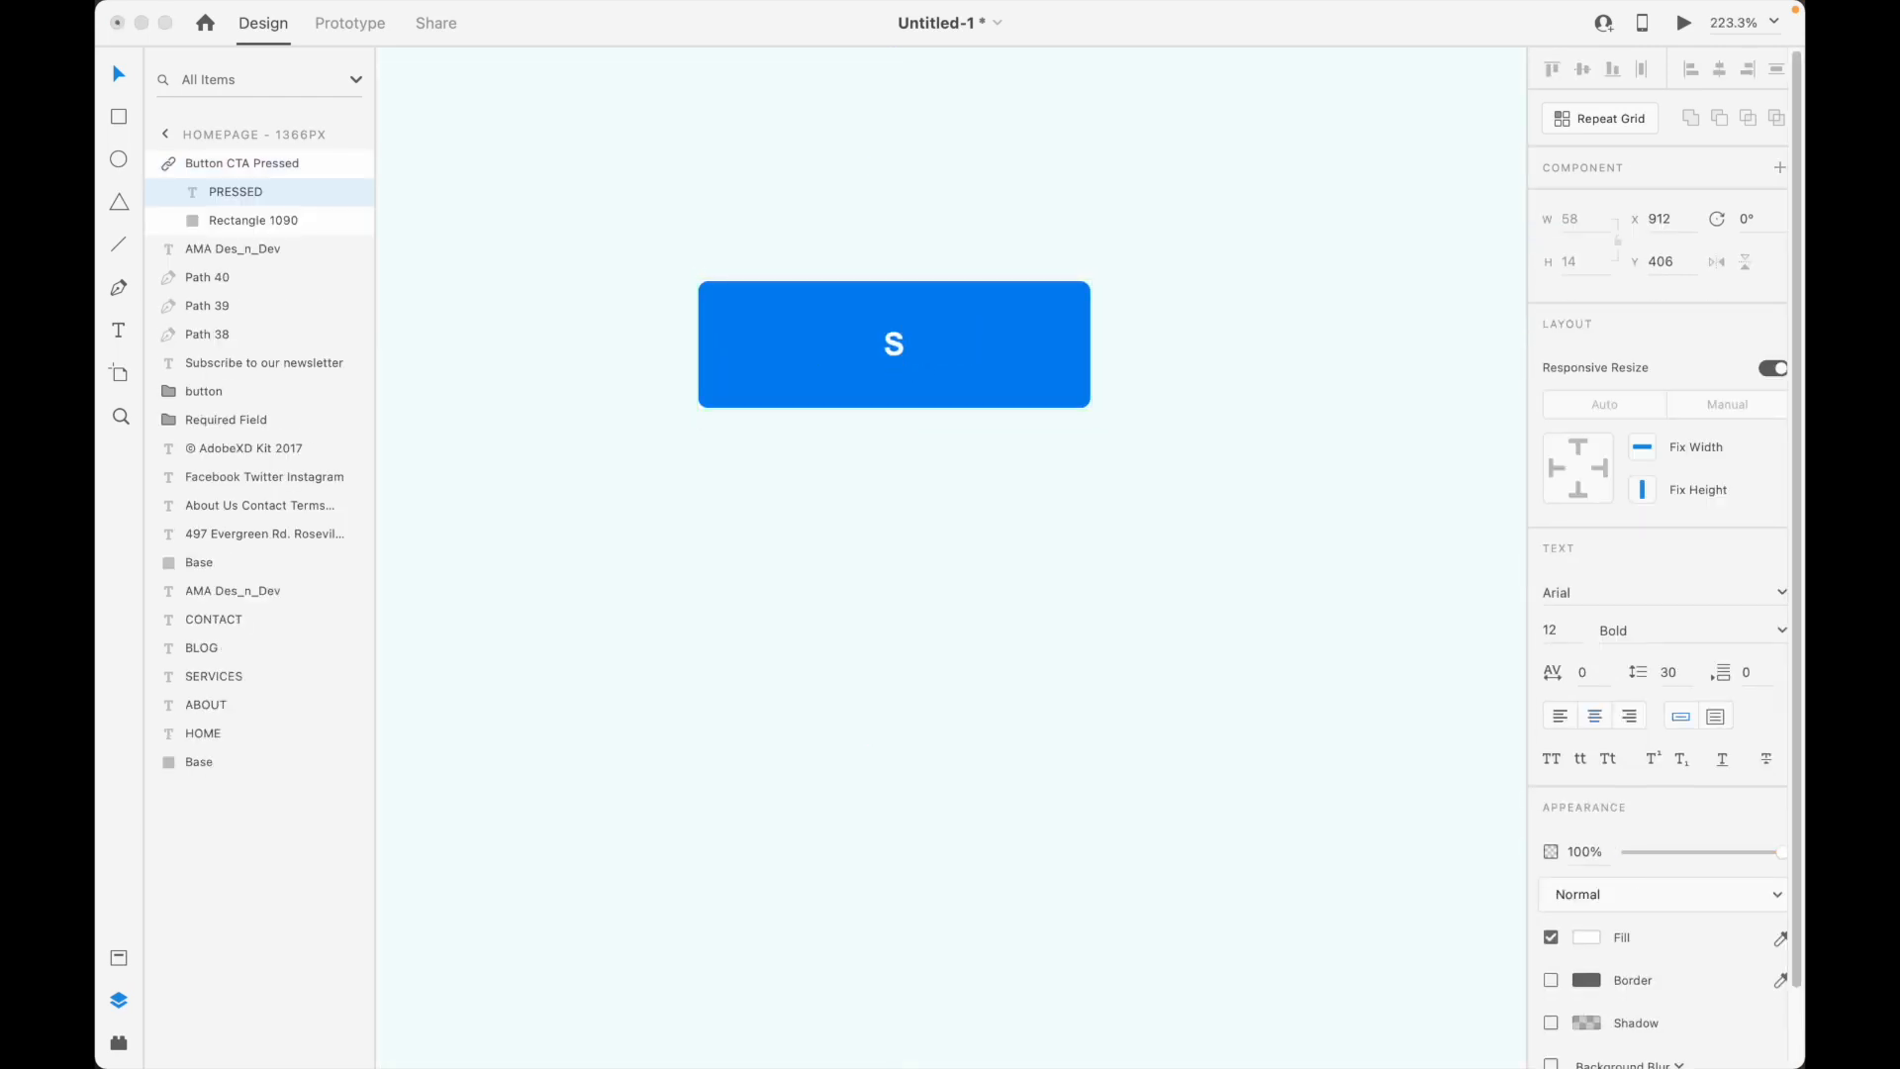
text(tart Trial)
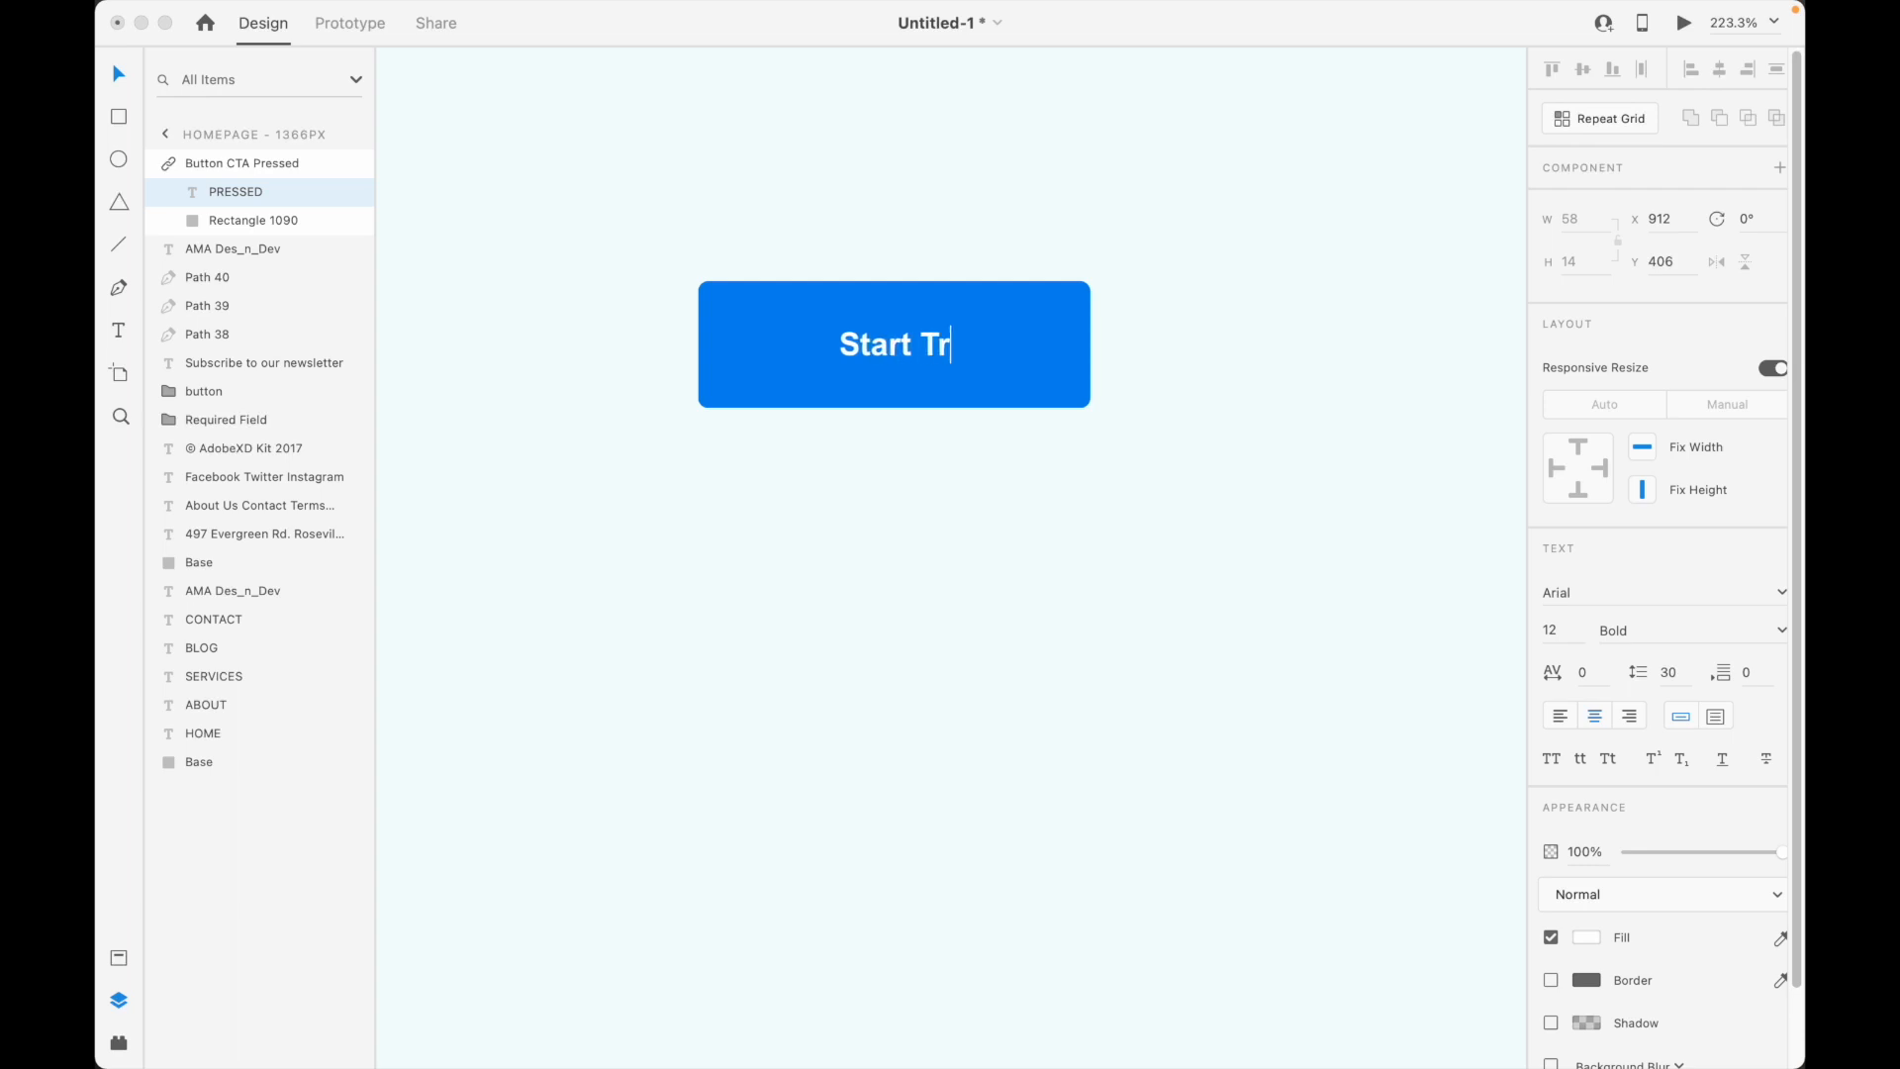
key(BackSpace)
key(BackSpace)
key(BackSpace)
key(BackSpace)
key(BackSpace)
key(BackSpace)
key(BackSpace)
key(BackSpace)
key(BackSpace)
key(BackSpace)
key(BackSpace)
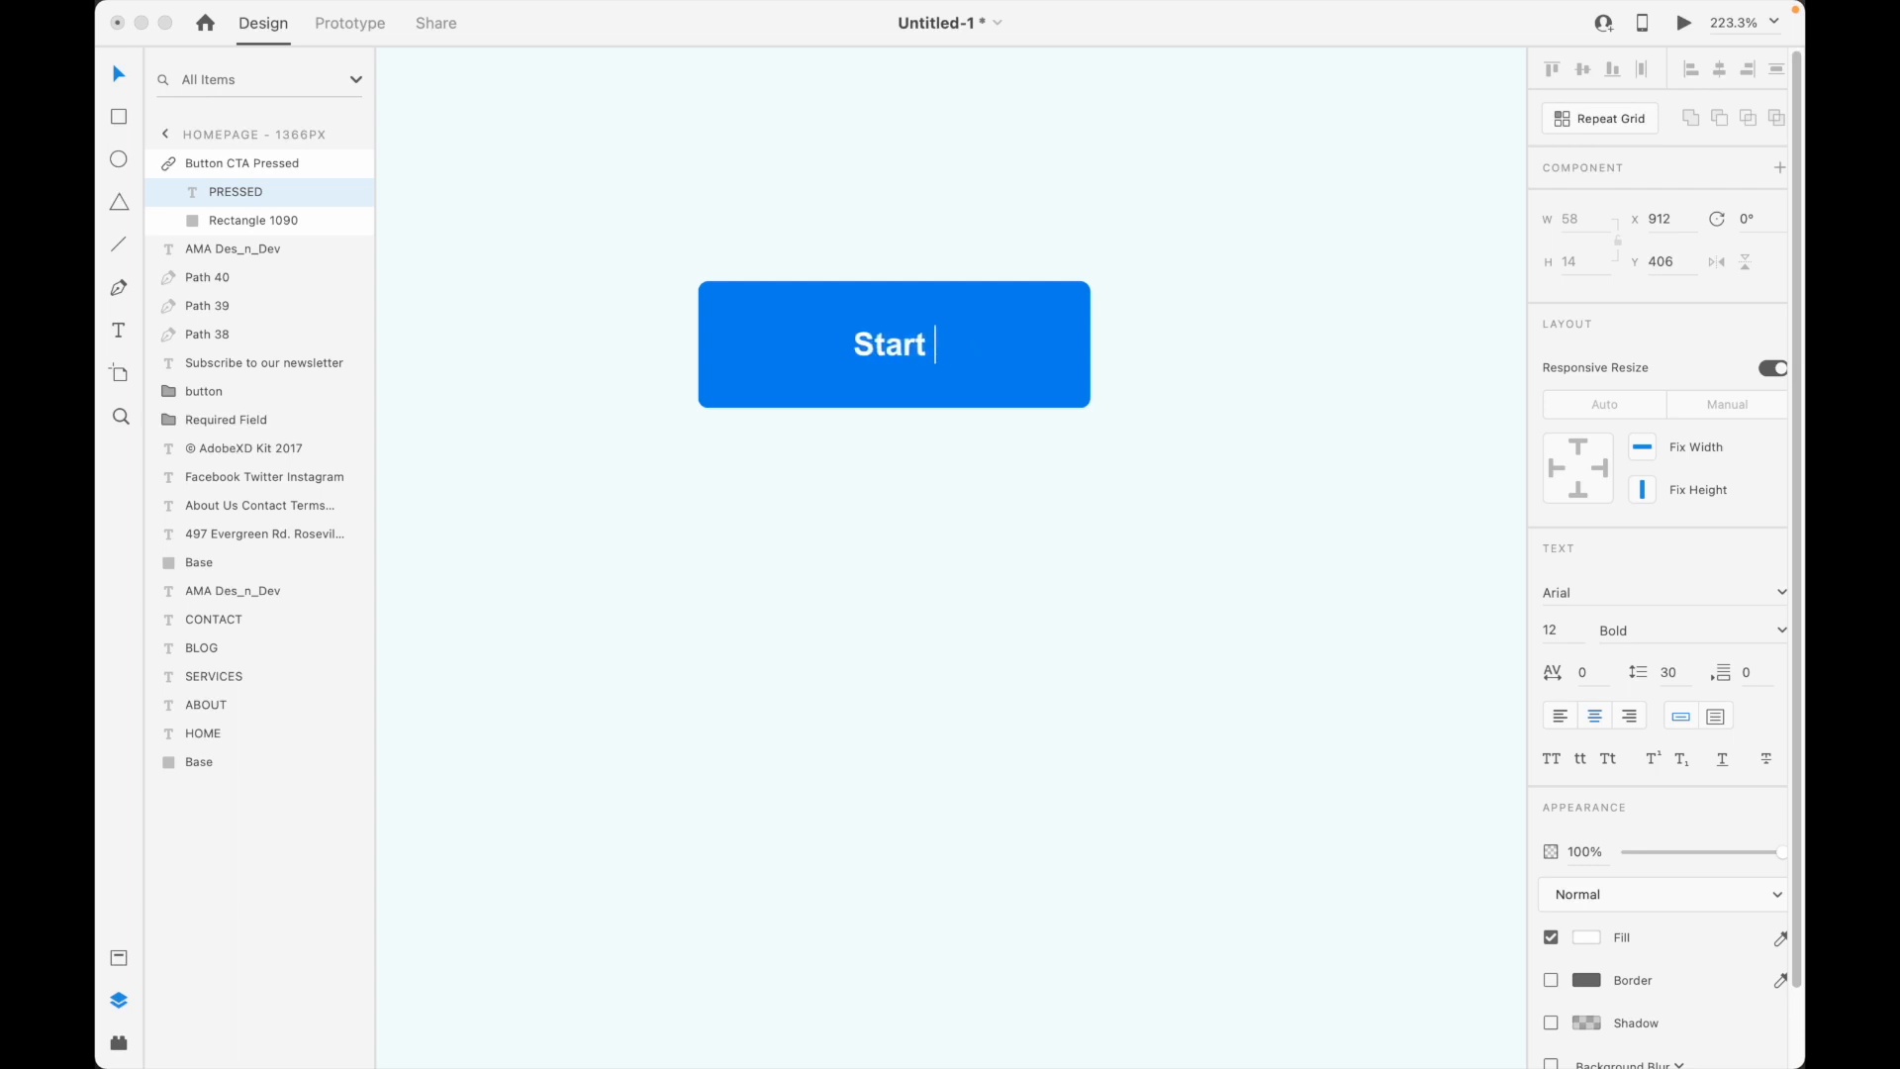
Enter "Buy" as the homepage button's label and deselect the button
text(Buy)
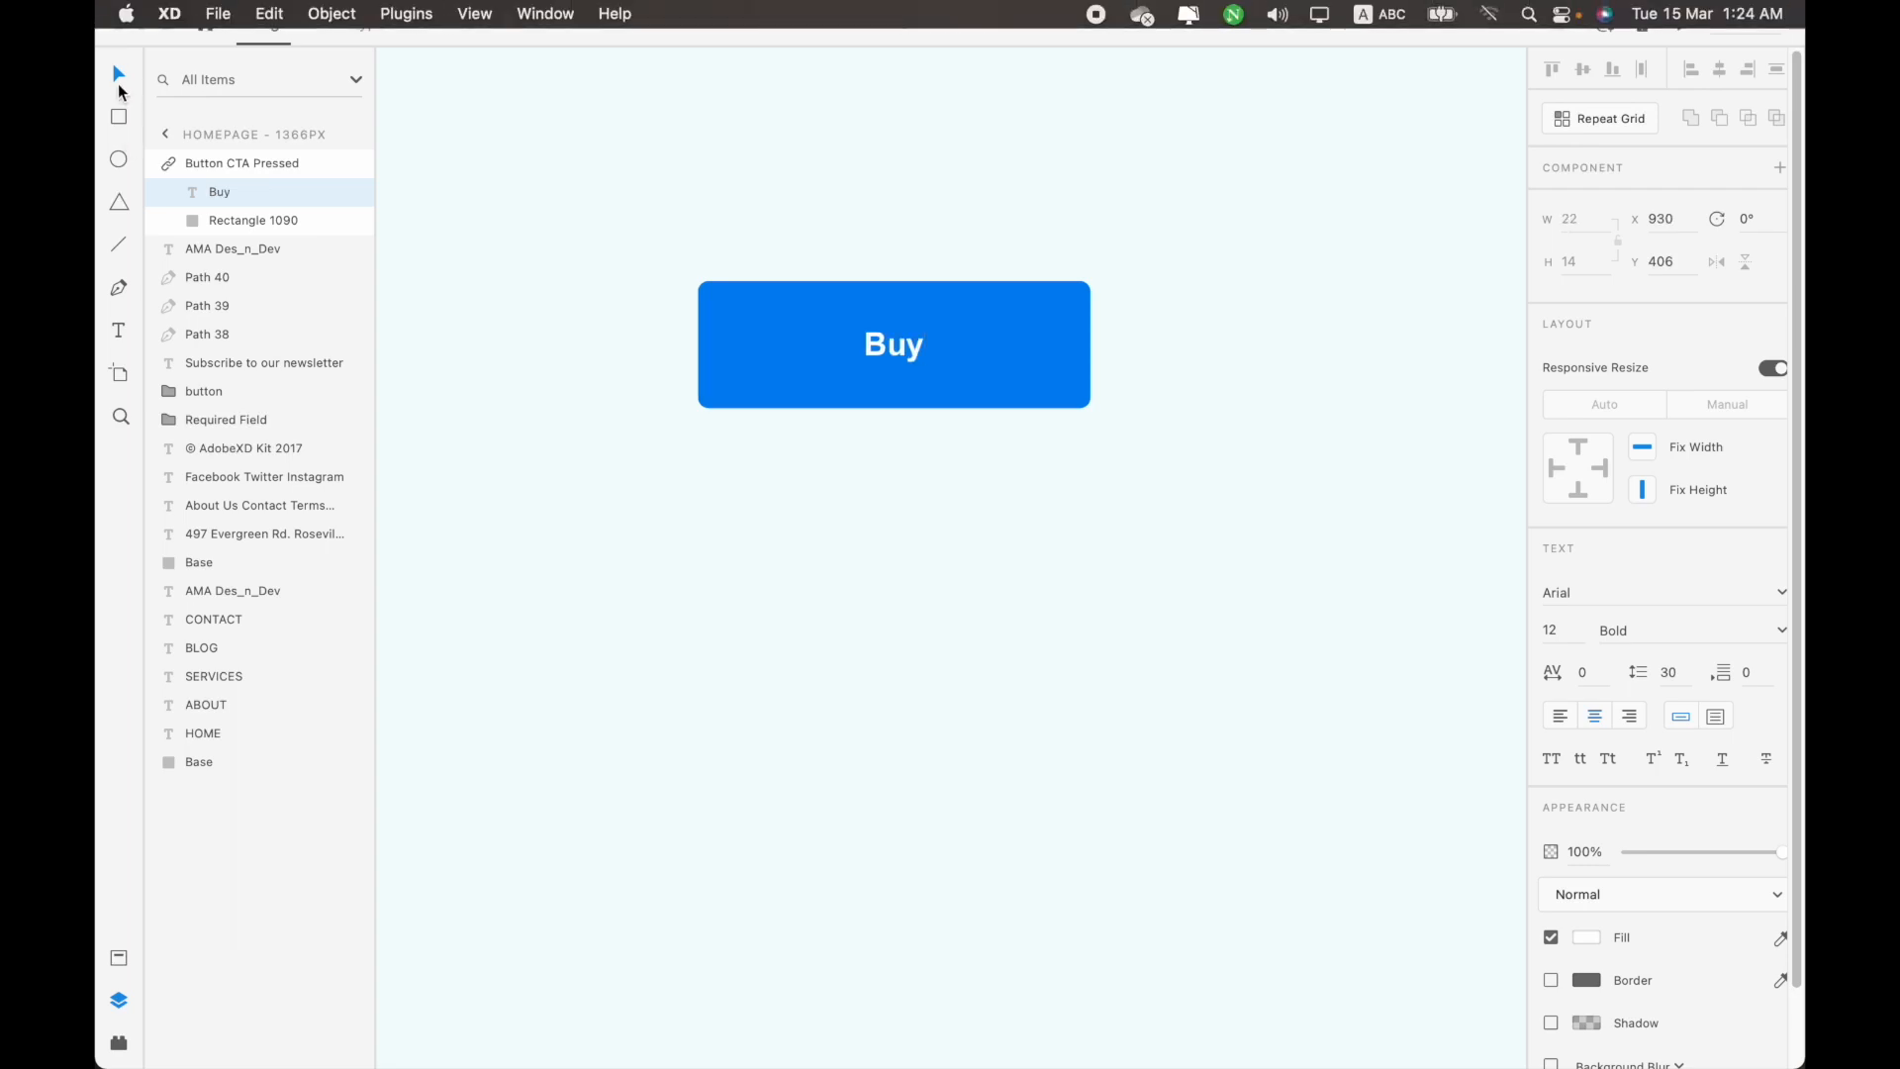
click(846, 303)
scroll(1047, 507, down, 3)
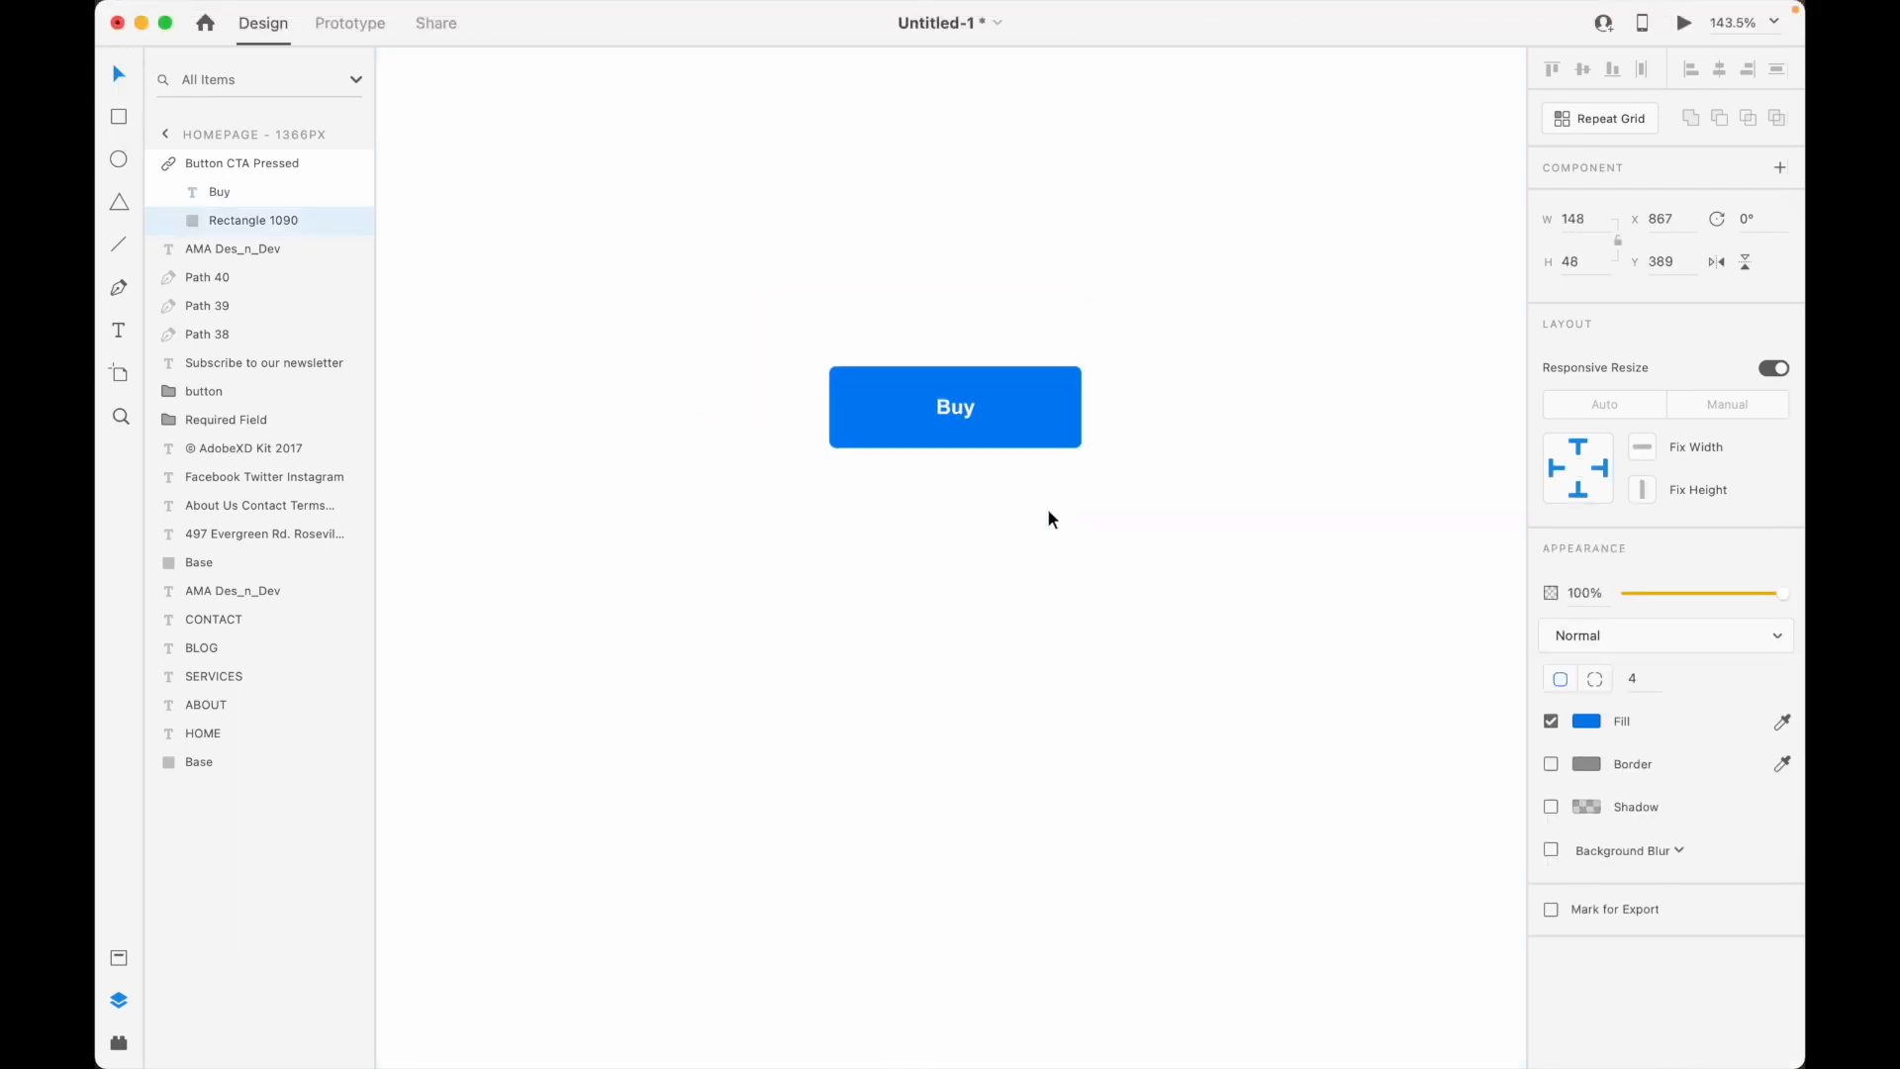
click(1179, 313)
click(117, 329)
drag(808, 236, 1107, 364)
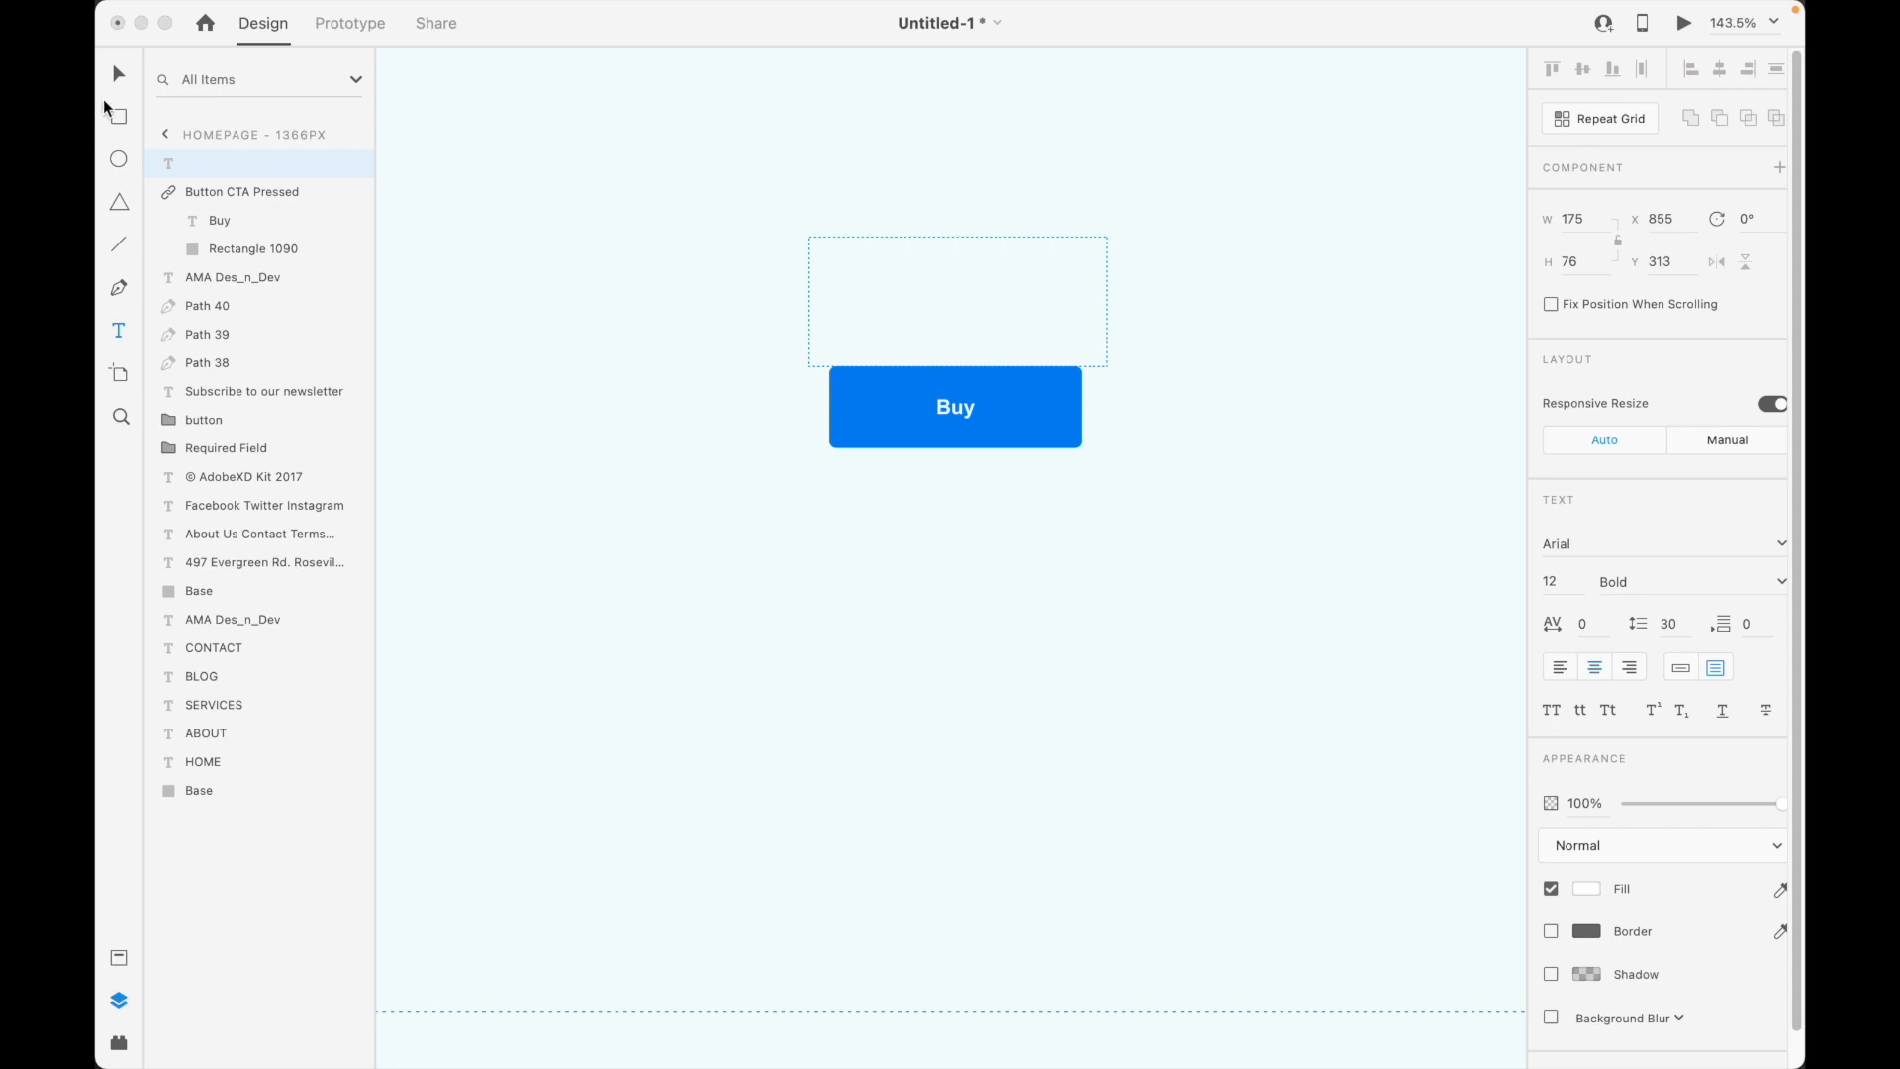
key(Escape)
click(1069, 225)
scroll(640, 454, down, 10)
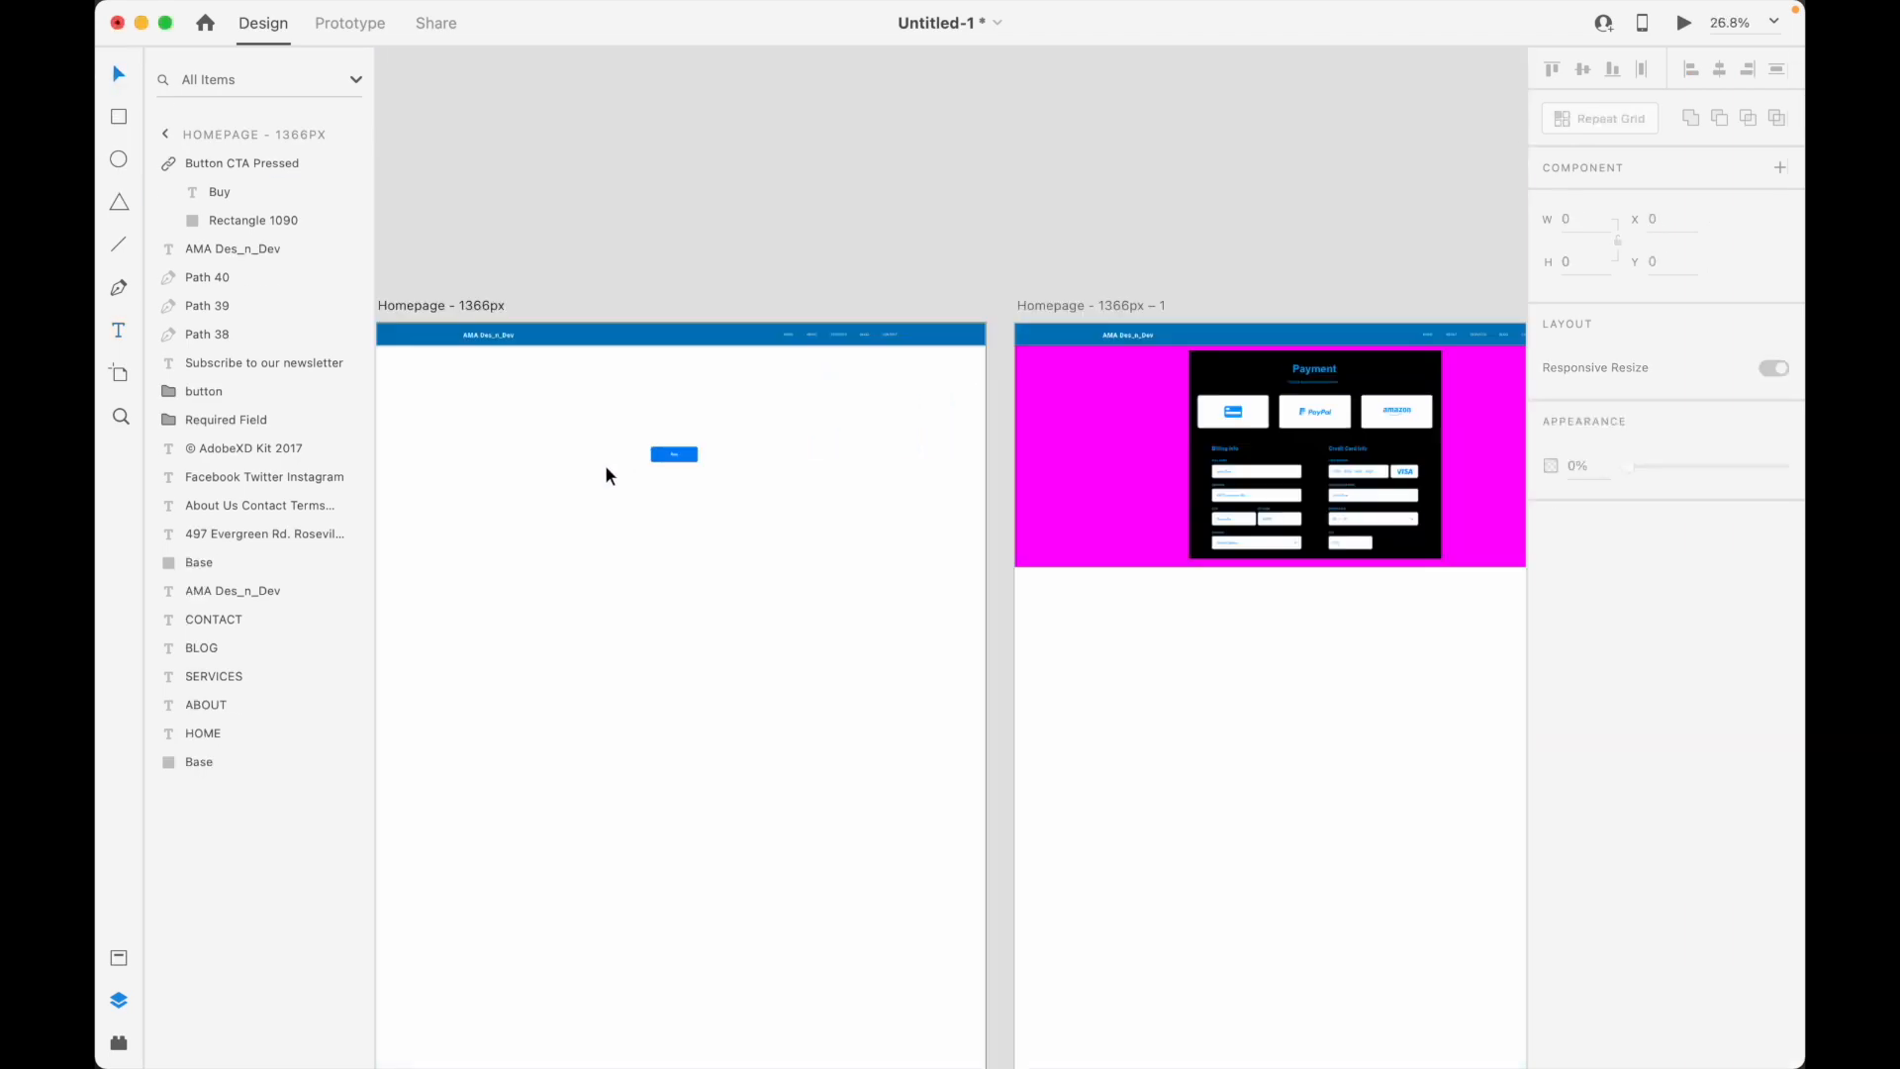
click(1066, 461)
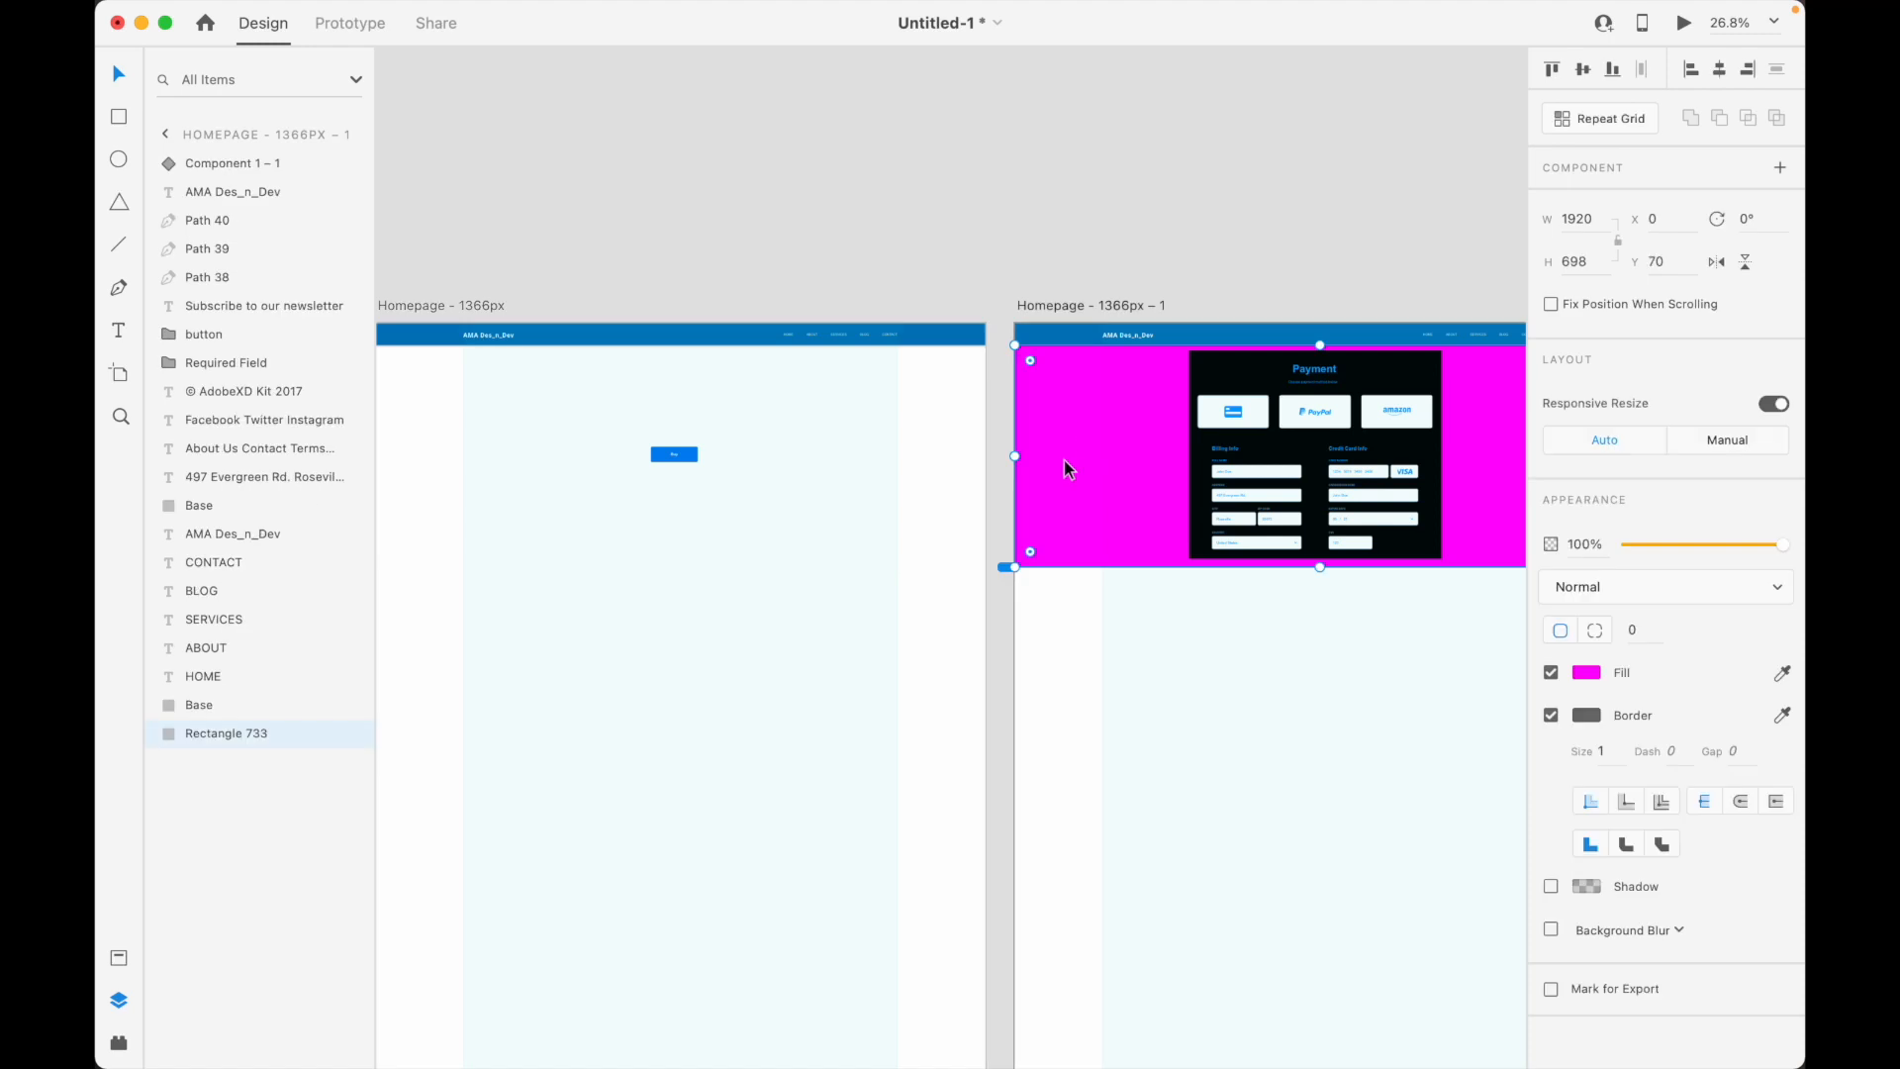
scroll(650, 454, up, 2)
click(677, 453)
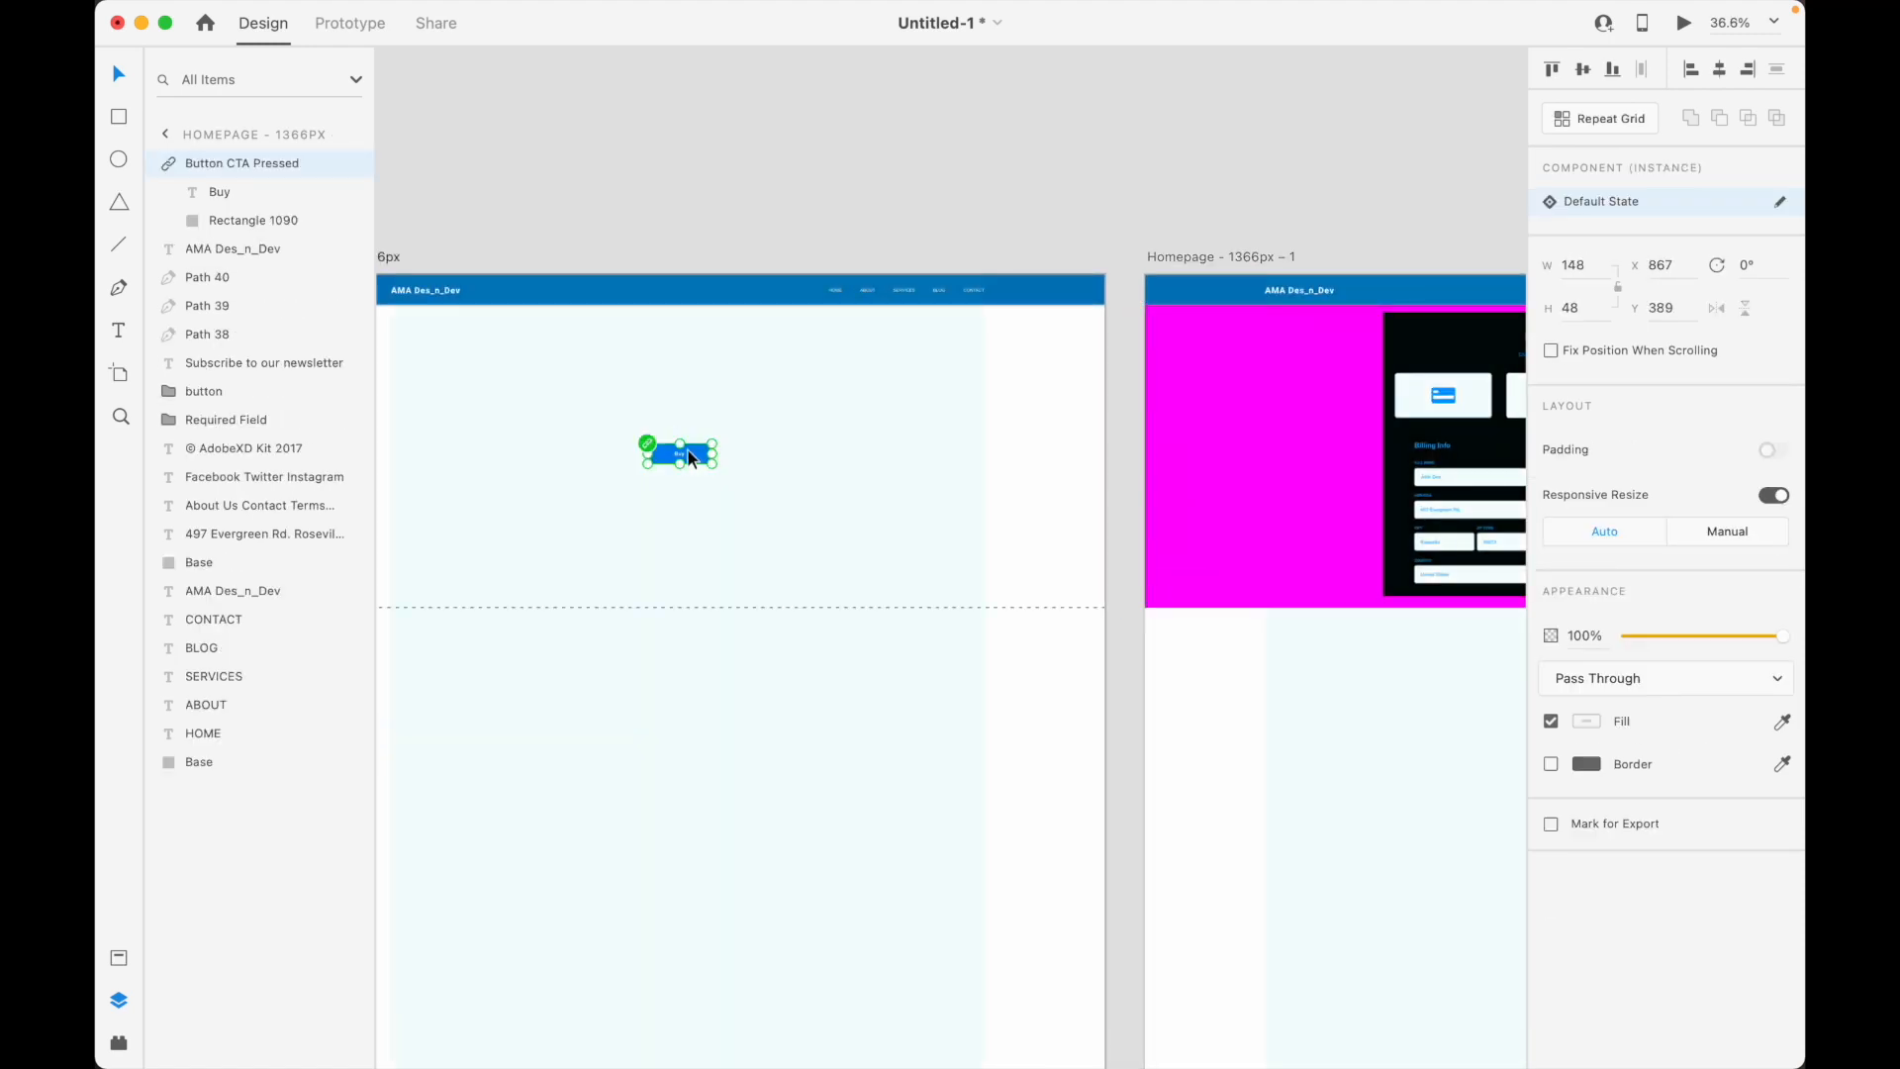
click(765, 491)
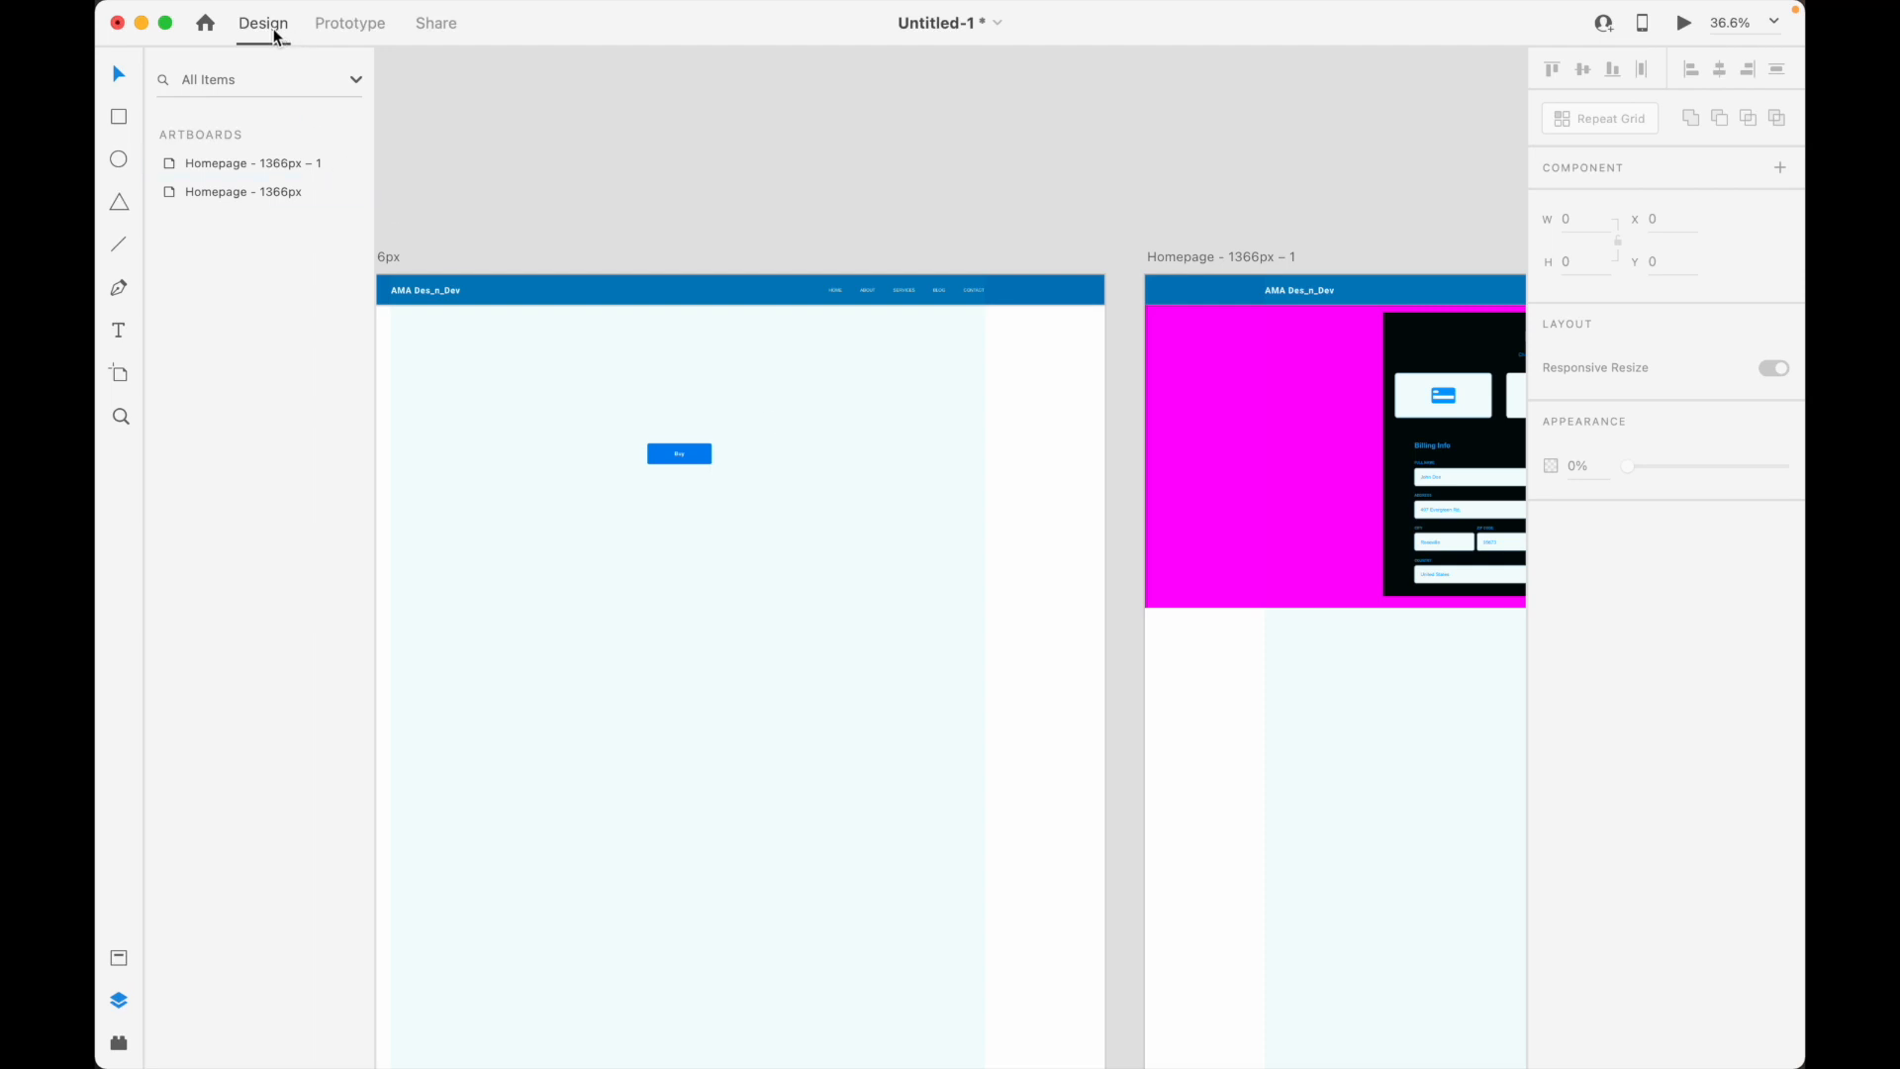
In Prototype mode, link the homepage's Buy button to the Homepage - 1366px – 1 artboard with a Tap transition
click(353, 26)
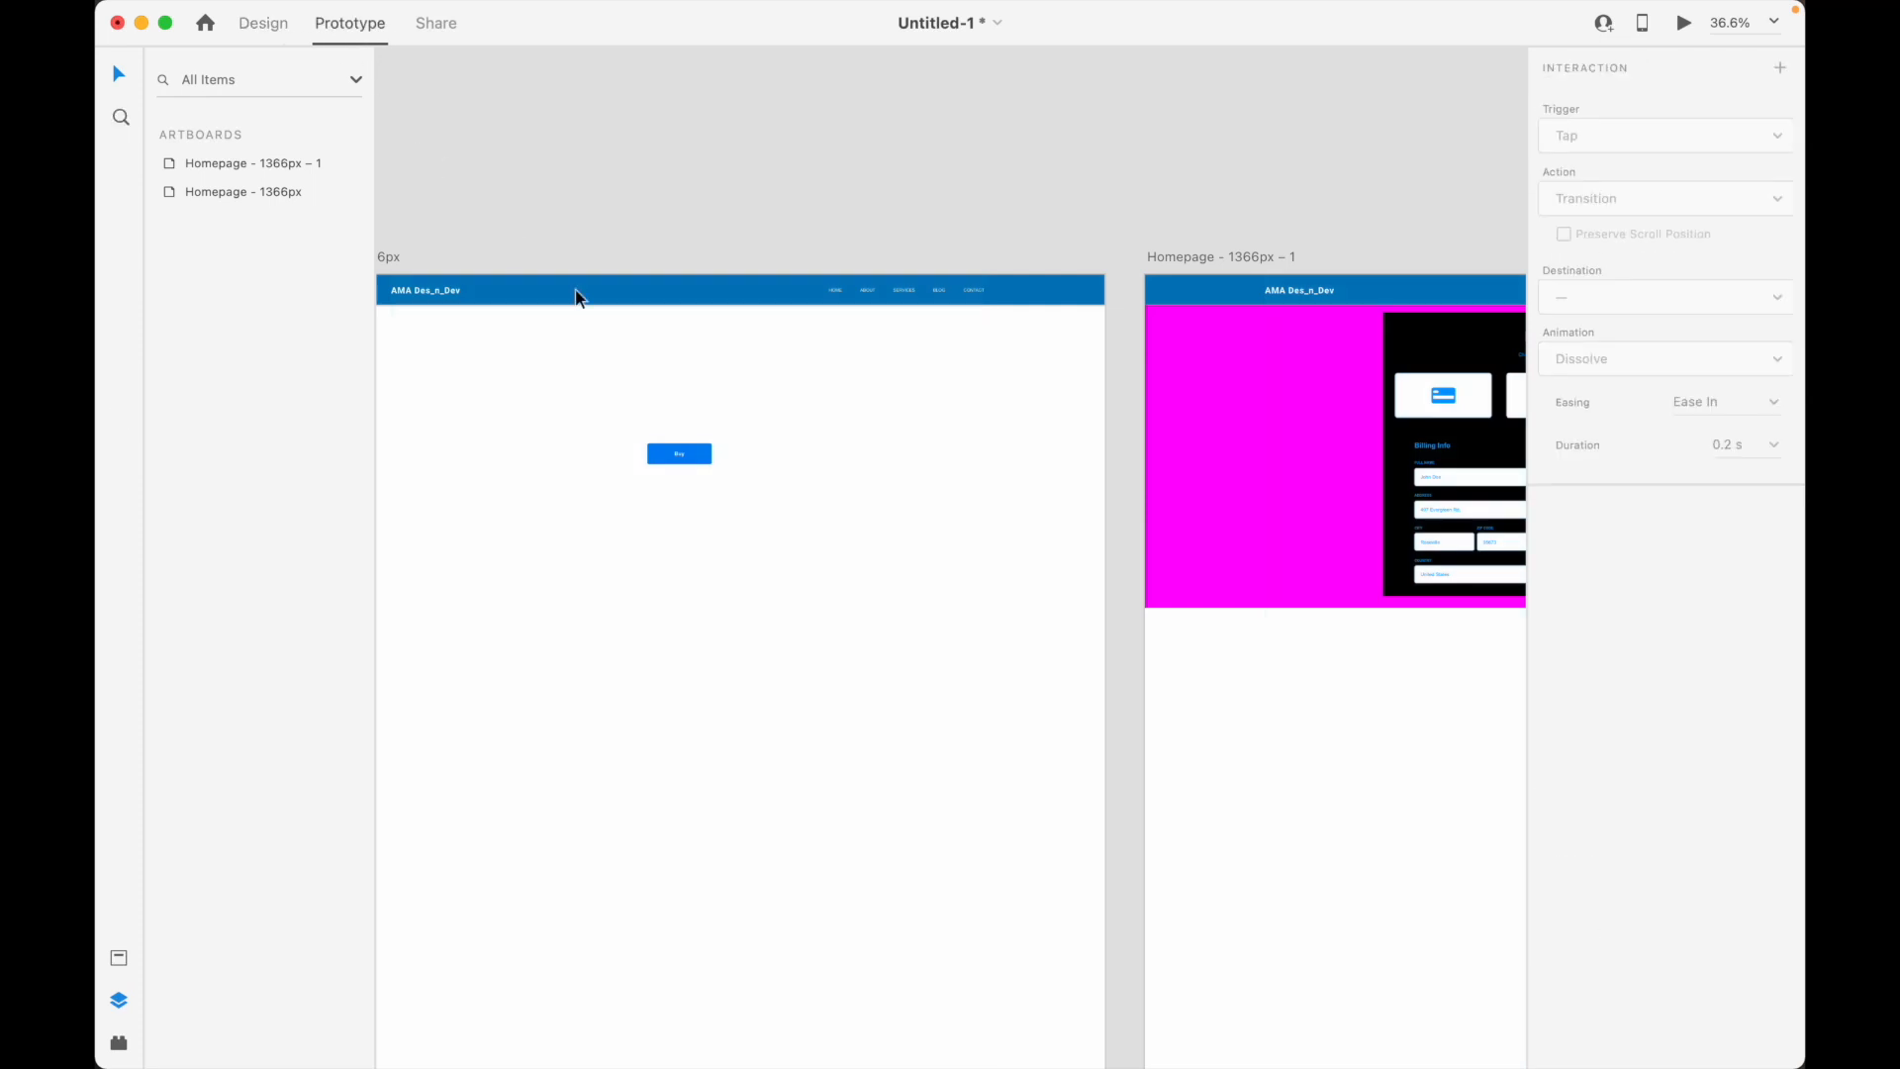
drag(784, 388, 624, 557)
drag(715, 456, 1150, 441)
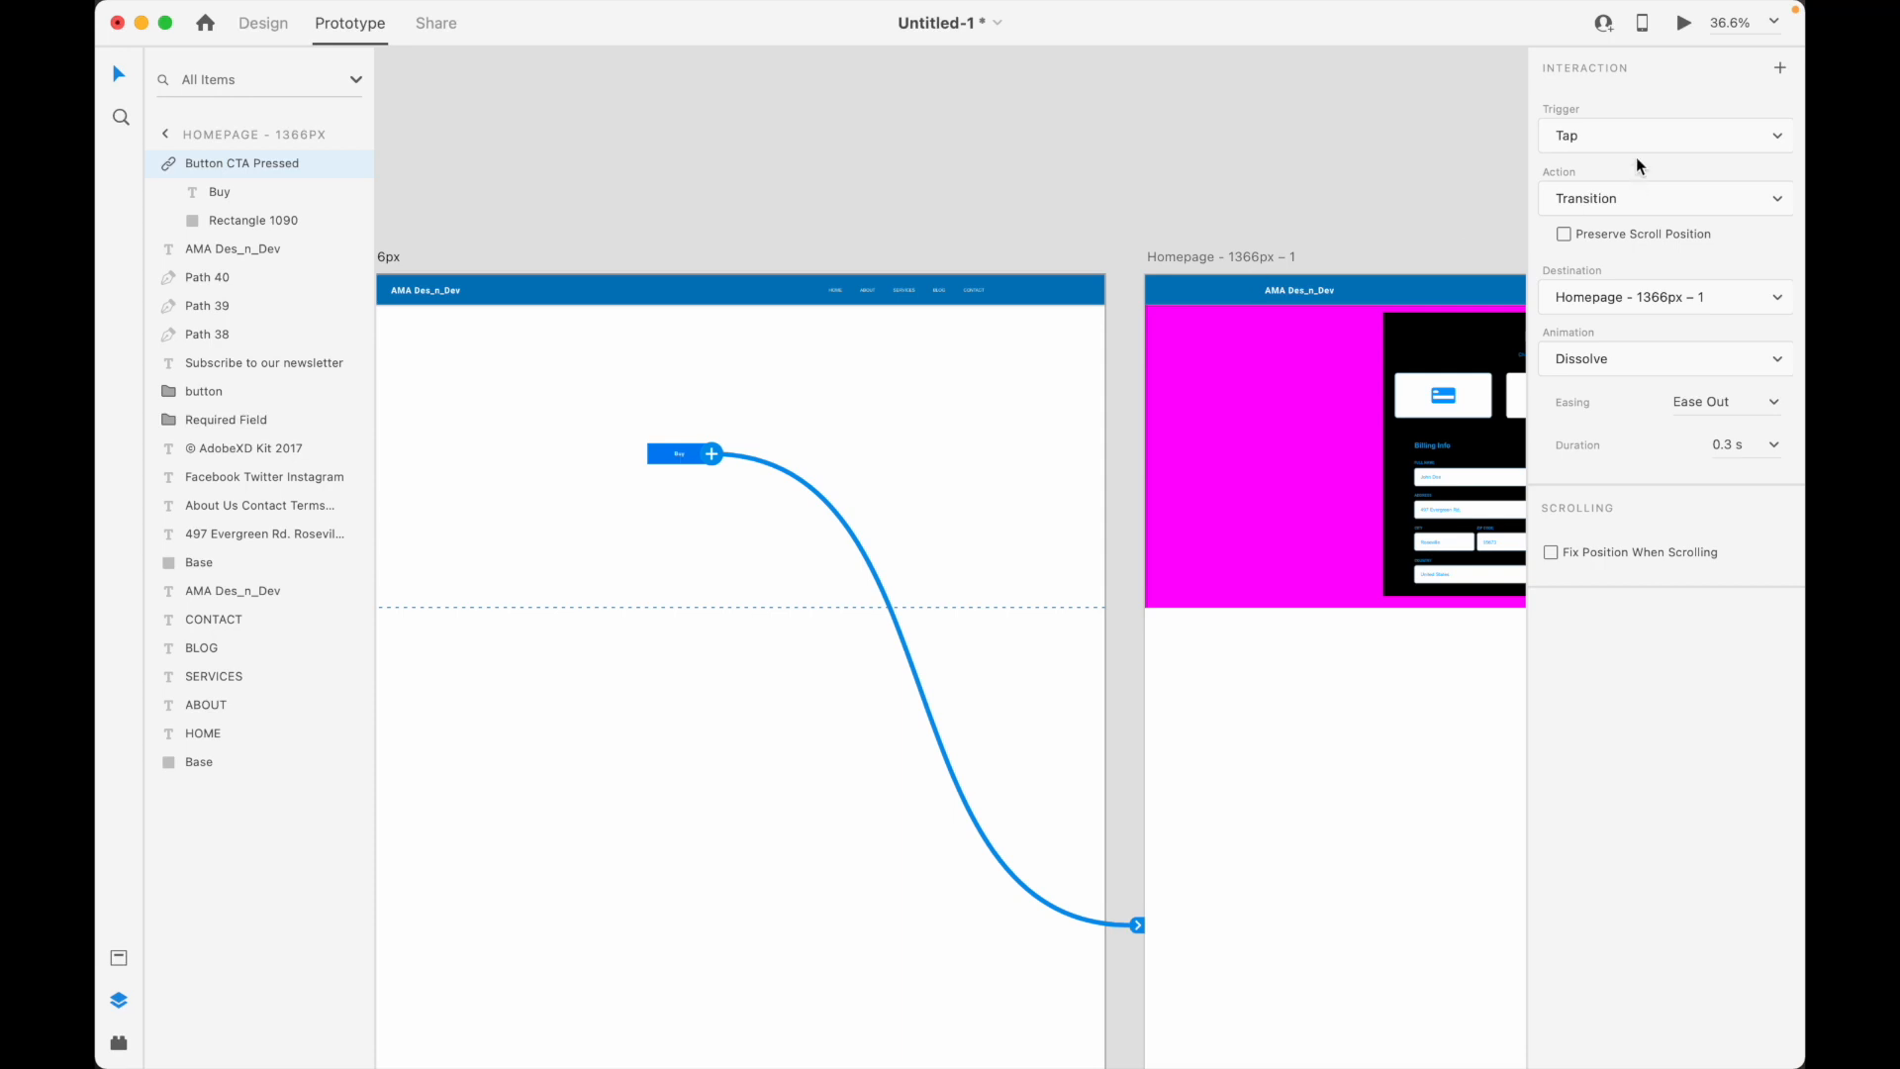
Preview the prototype, test the Buy button's link to the payment page, and close the preview
mouse_move(164, 3)
click(545, 12)
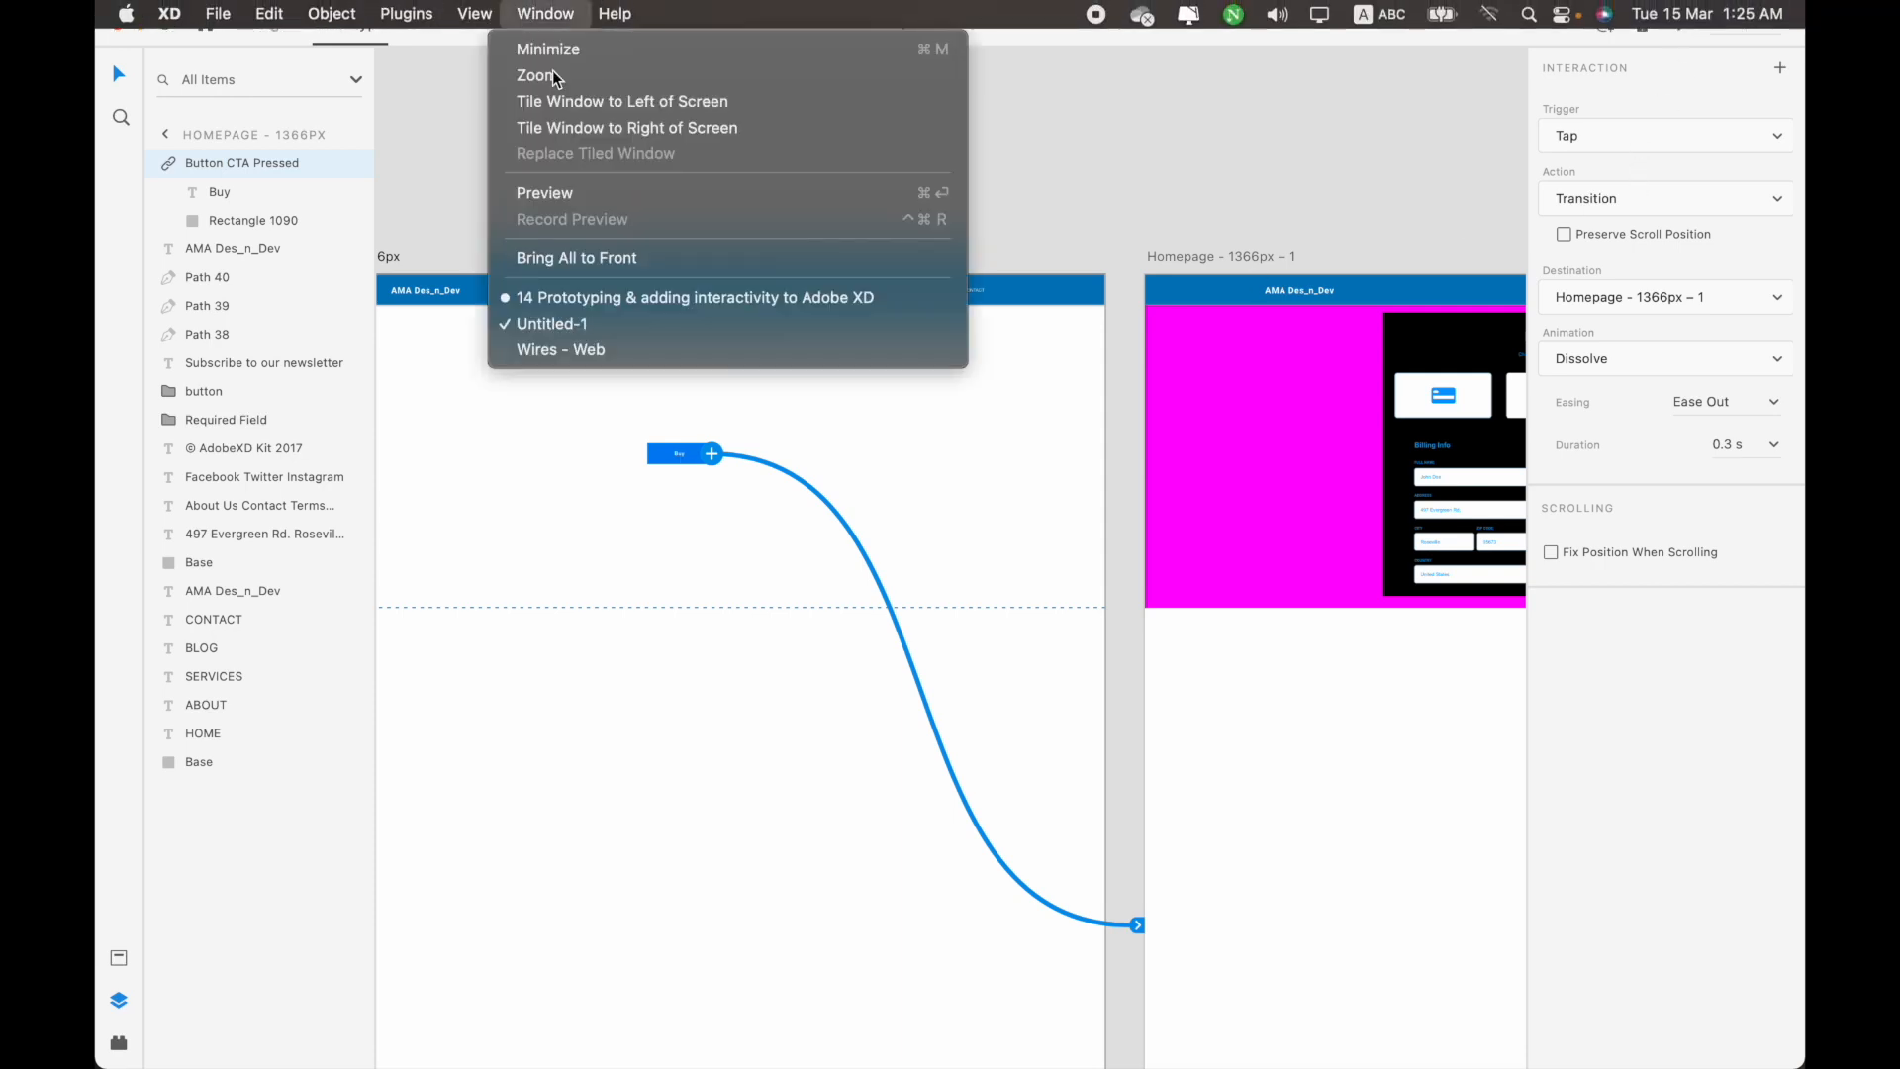
click(594, 199)
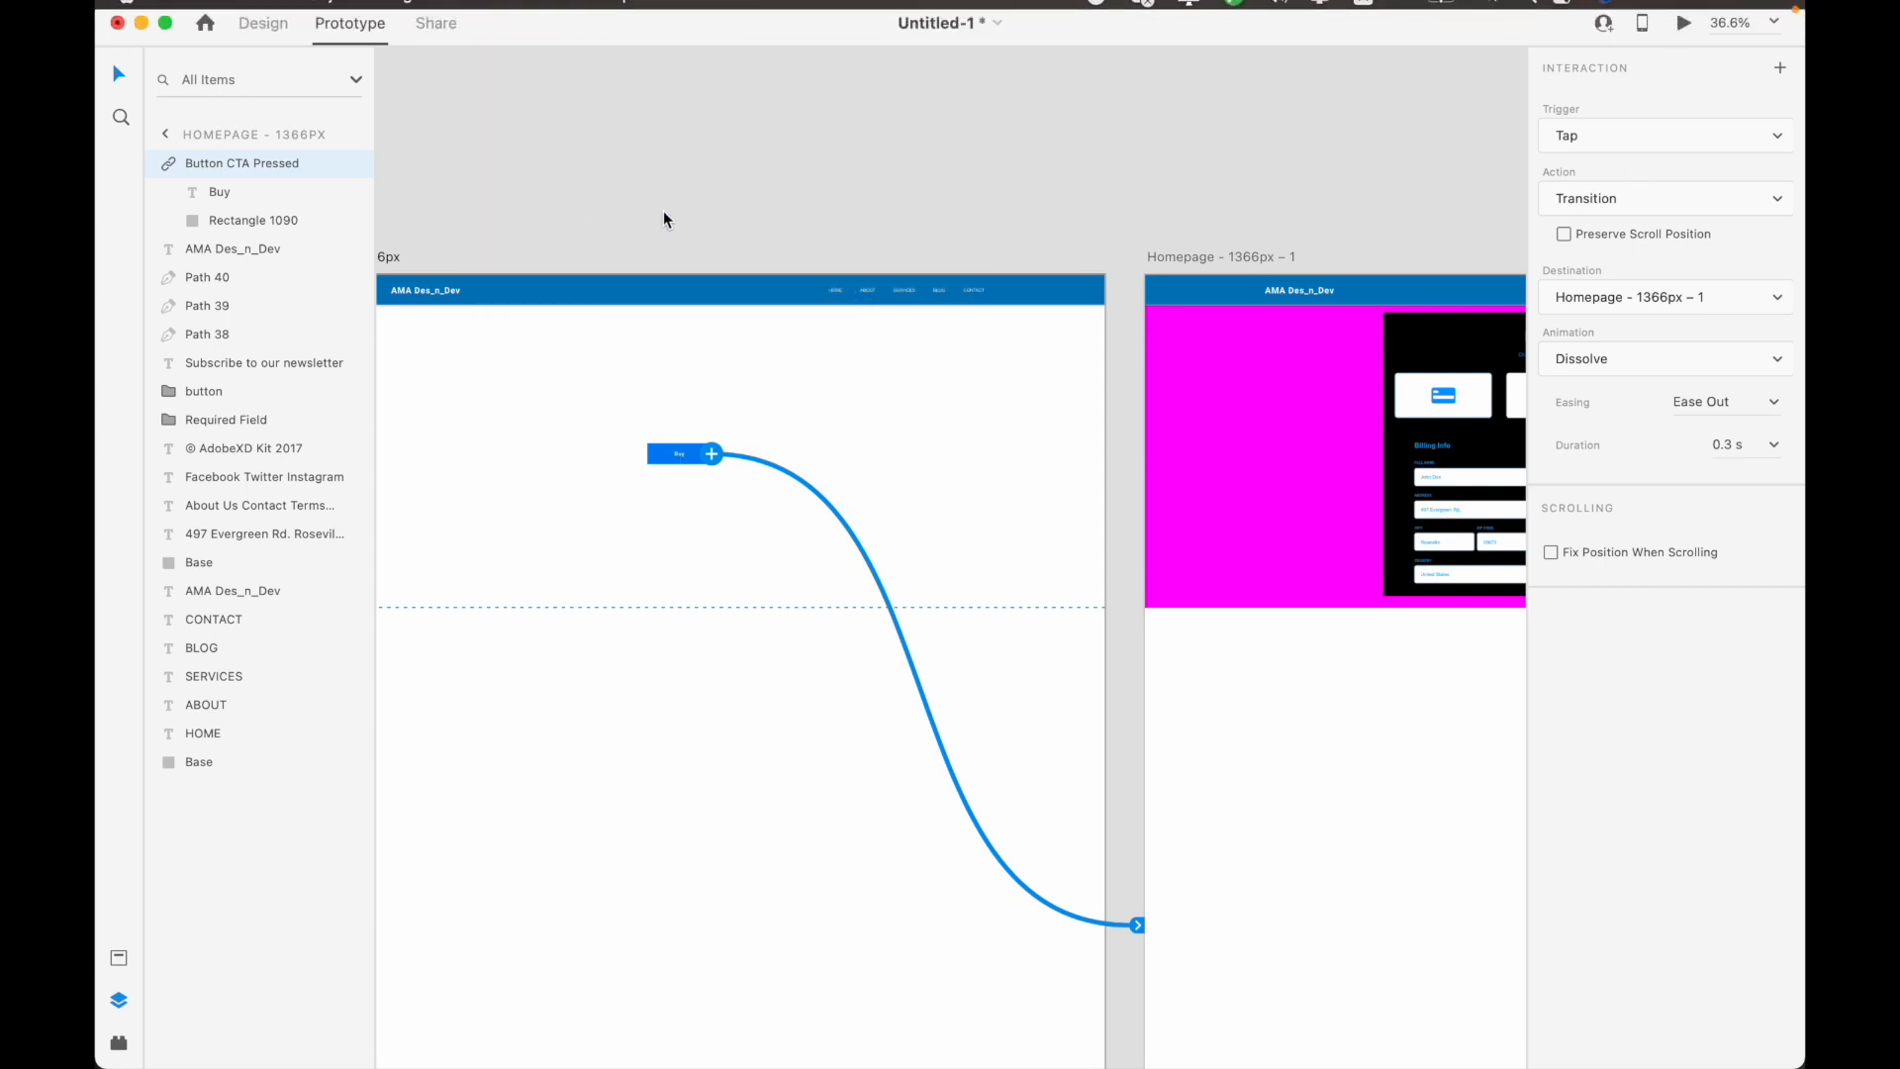
click(927, 654)
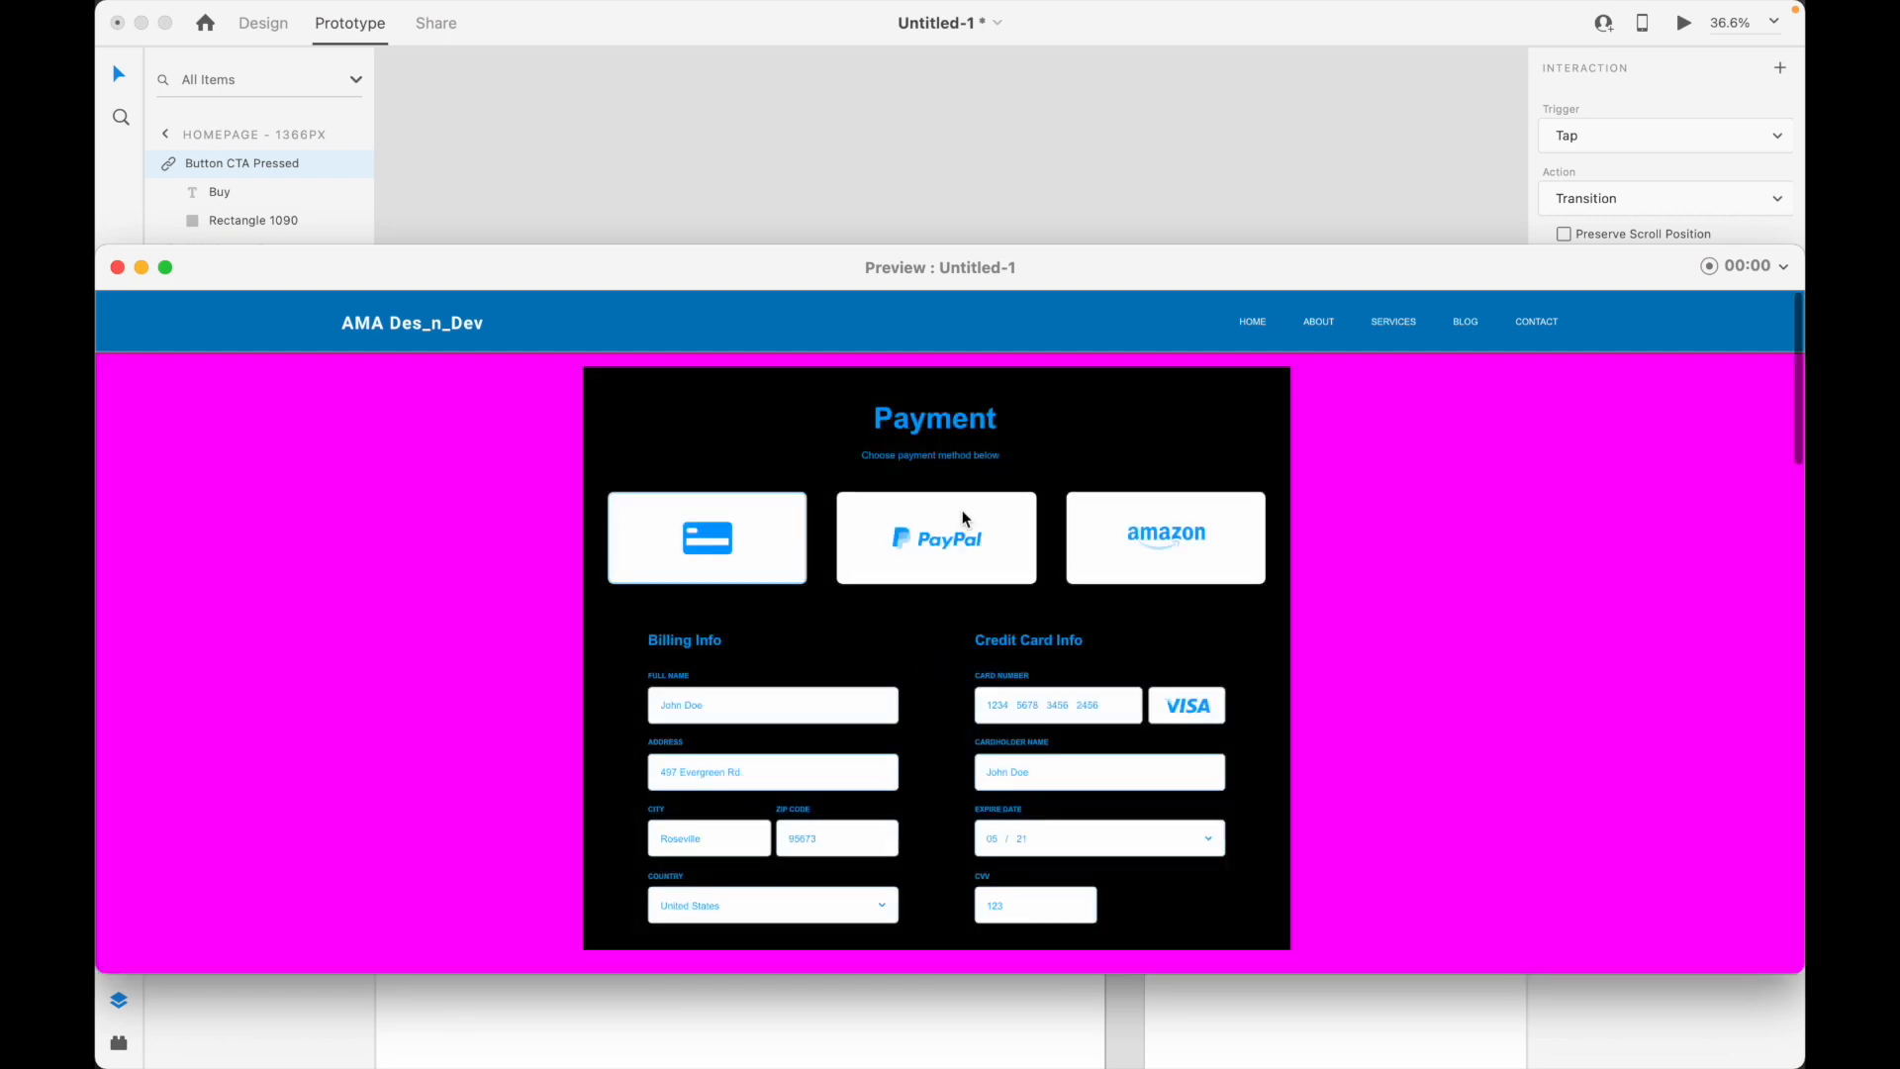
click(116, 267)
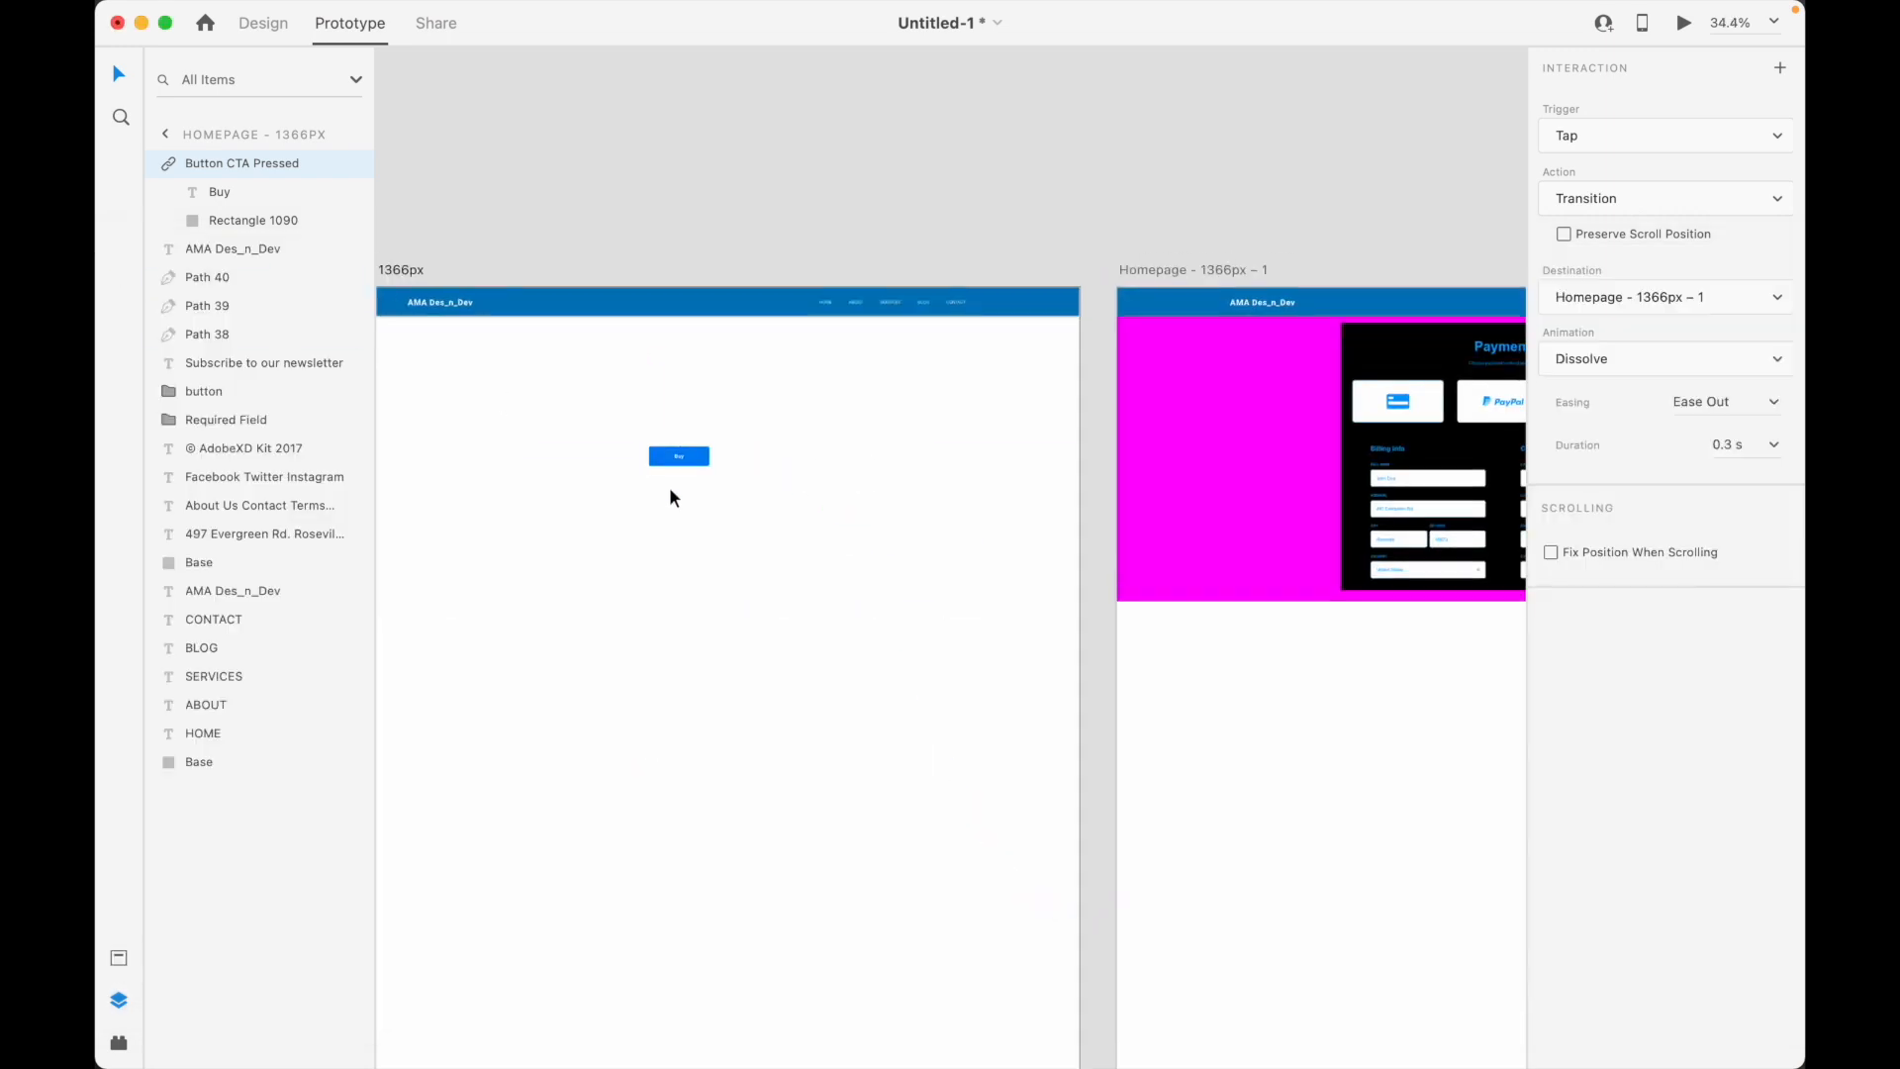
Select the homepage's Buy button together with the header elements to examine the link to the payment artboard
scroll(675, 487, down, 5)
click(878, 433)
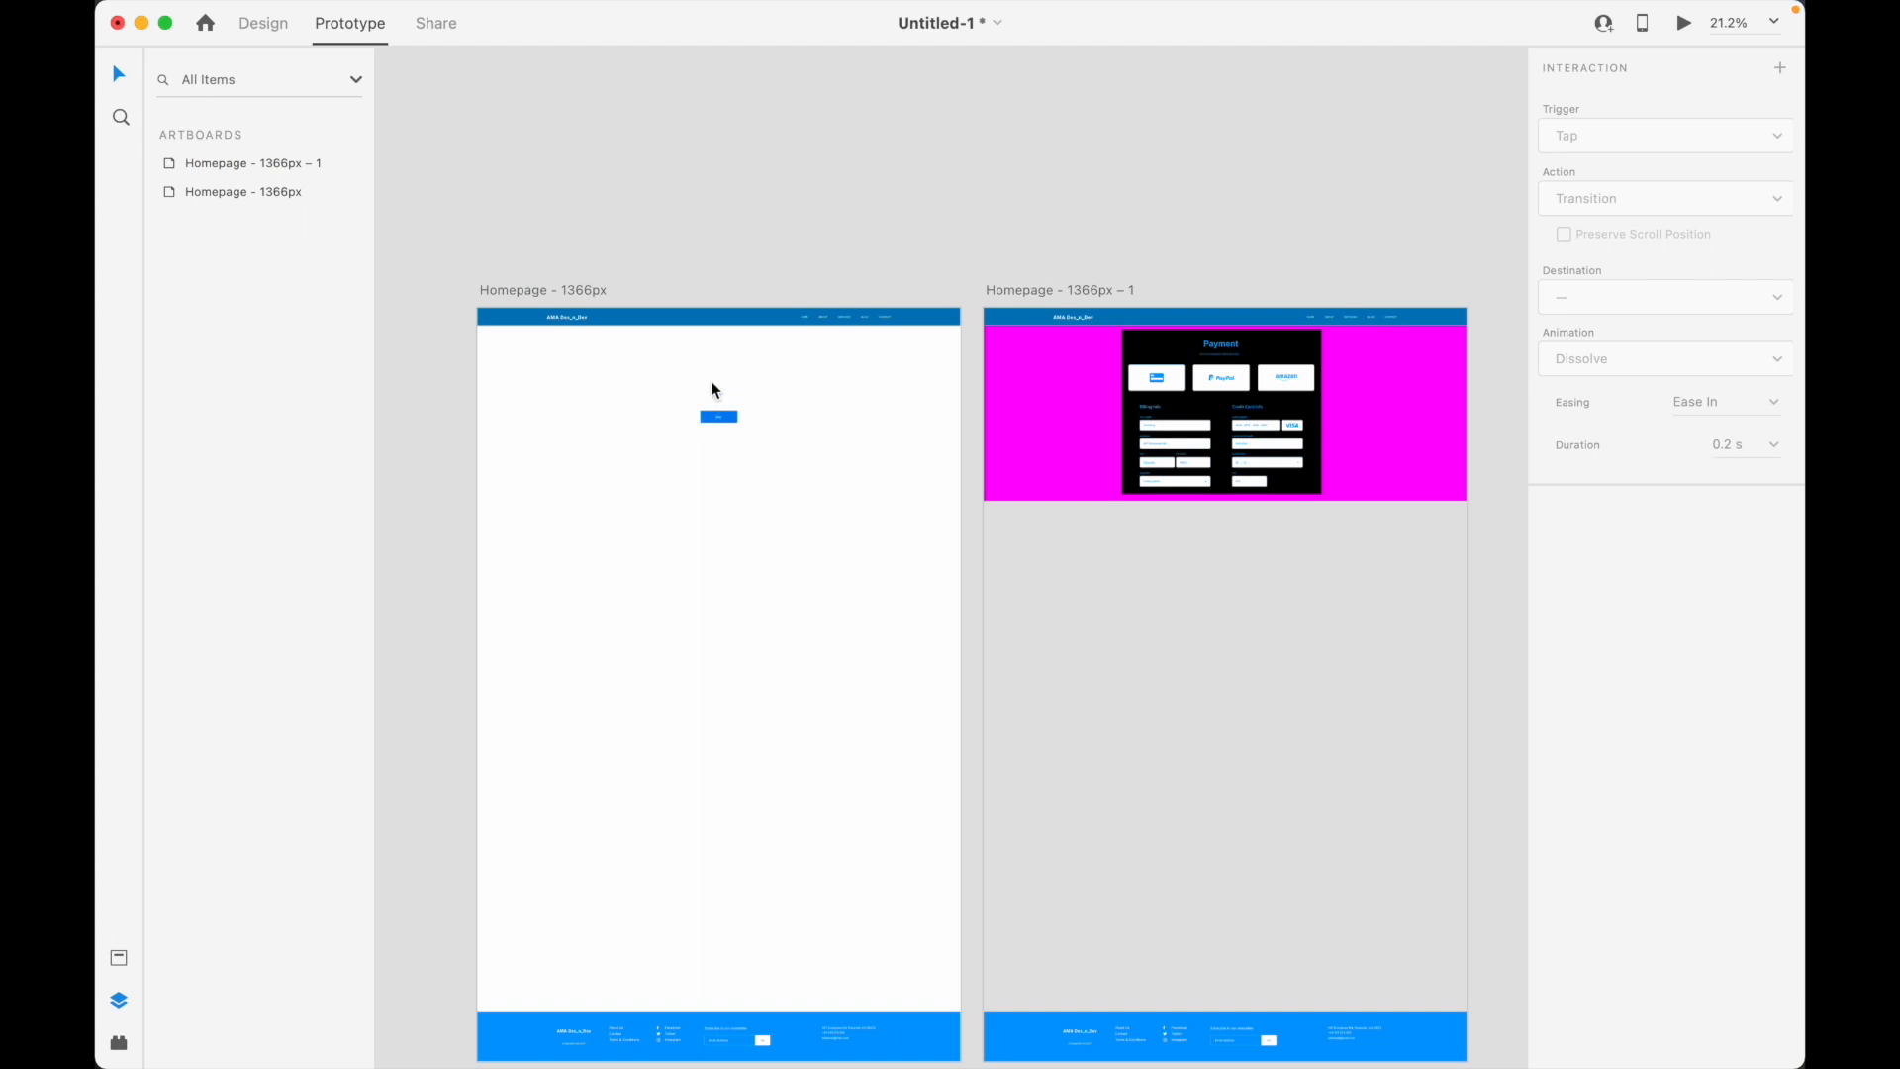
scroll(713, 389, up, 3)
click(721, 432)
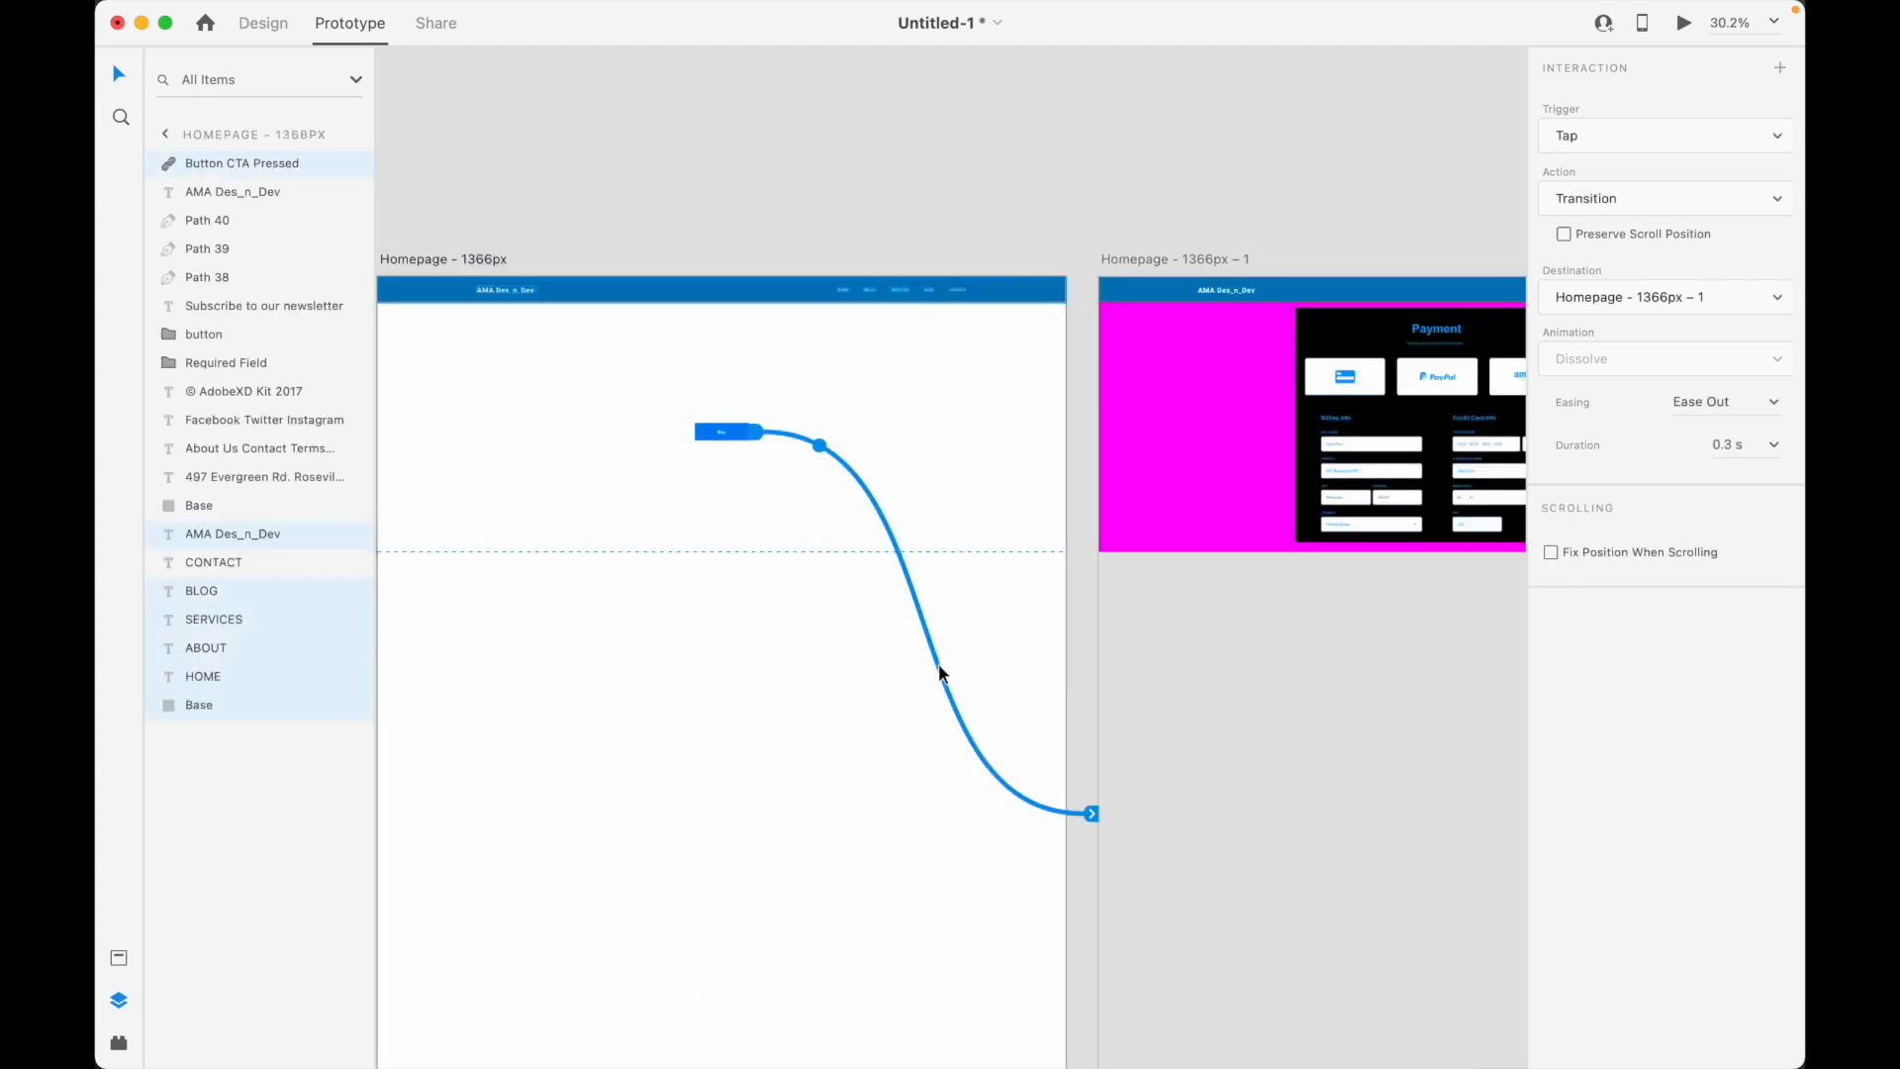
key(alt)
scroll(735, 443, up, 2)
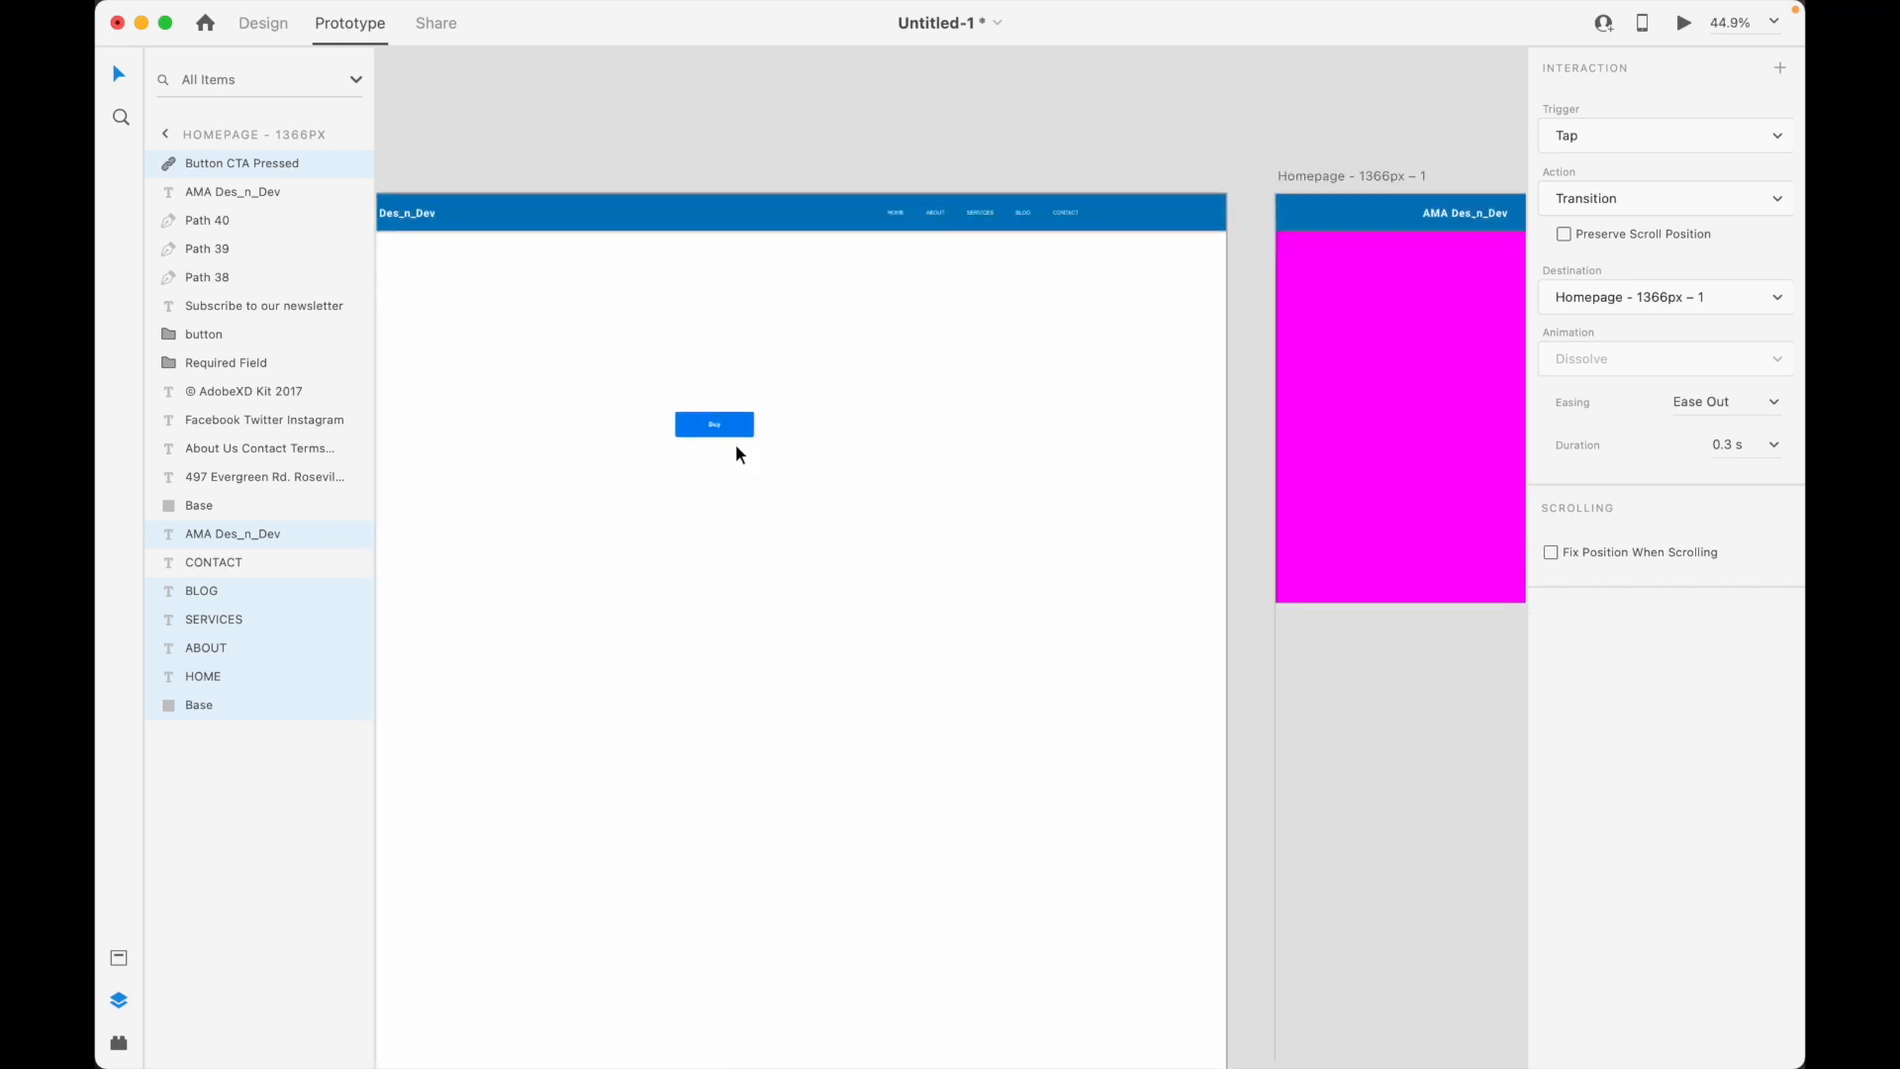
Preview the homepage again, follow the Buy button, review the payment page down to its footer and back, and close the preview
mouse_move(446, 12)
click(545, 14)
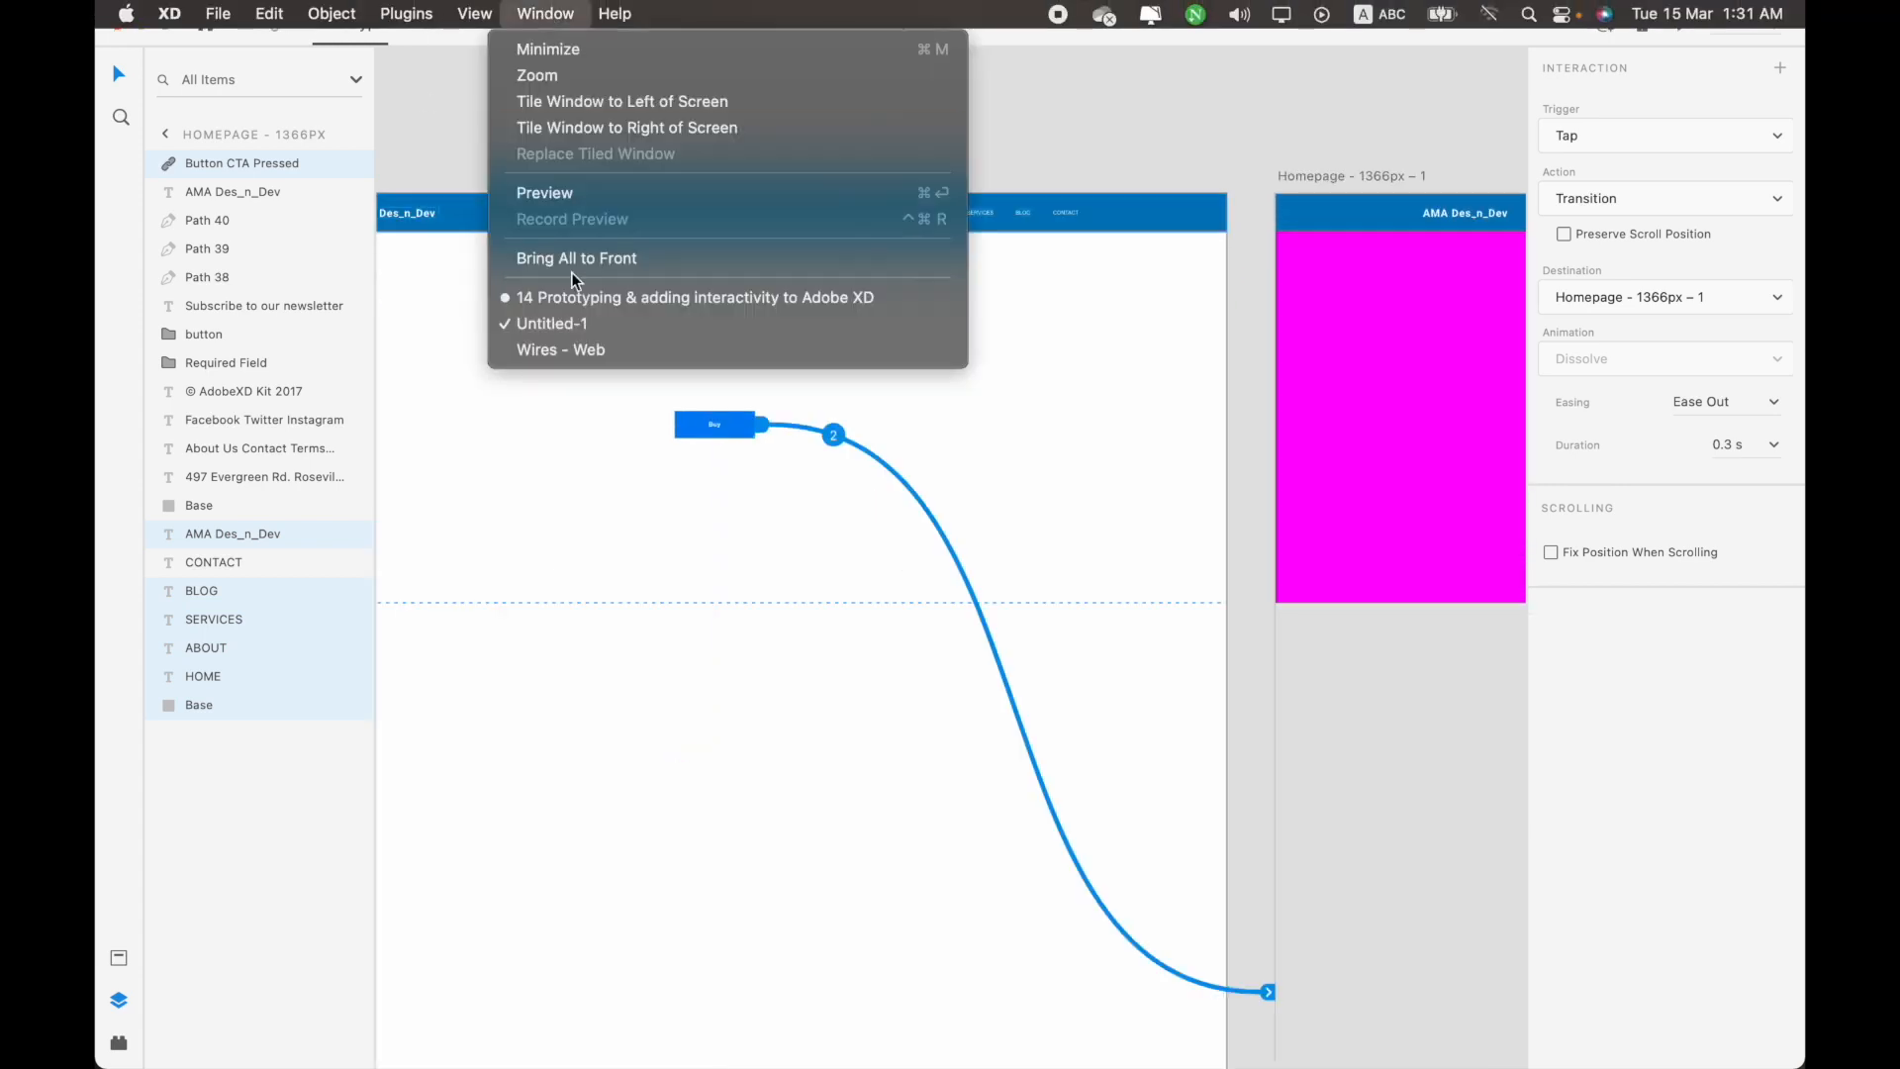
click(588, 192)
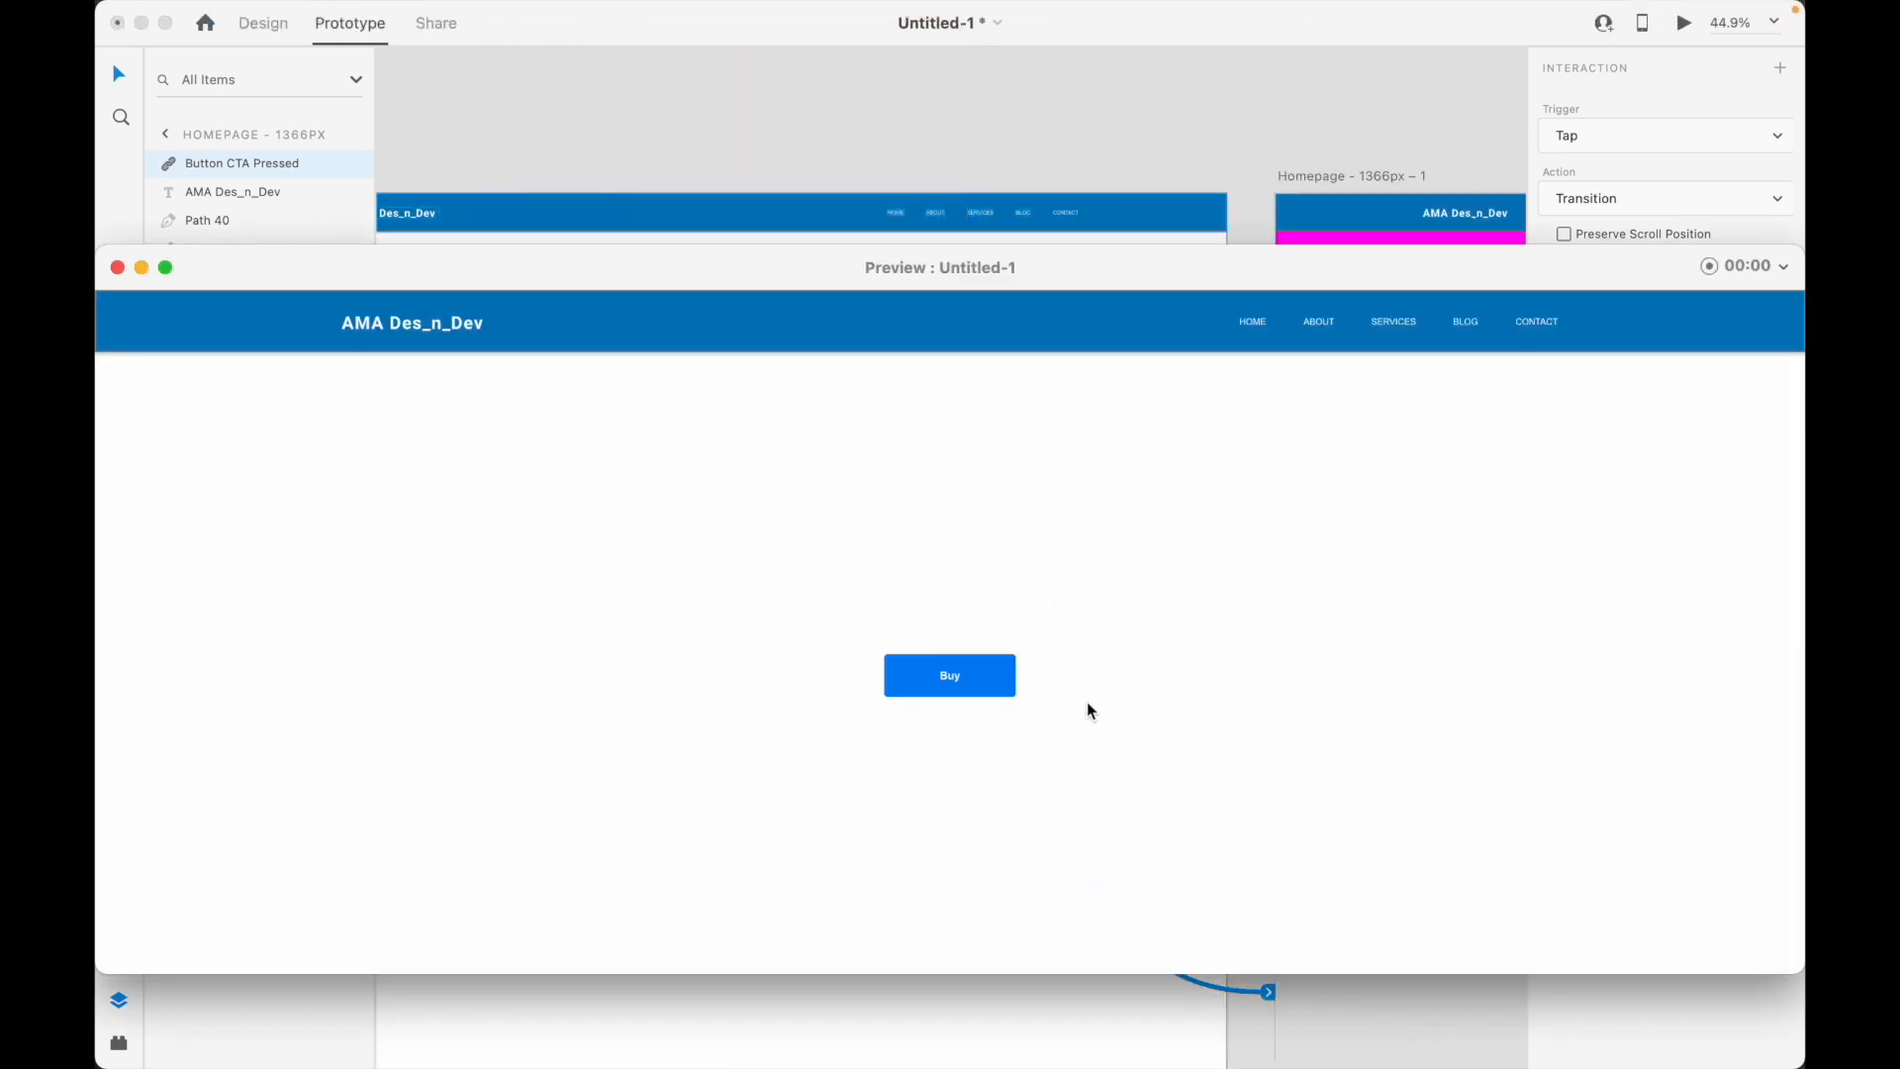
click(951, 679)
scroll(948, 574, down, 5)
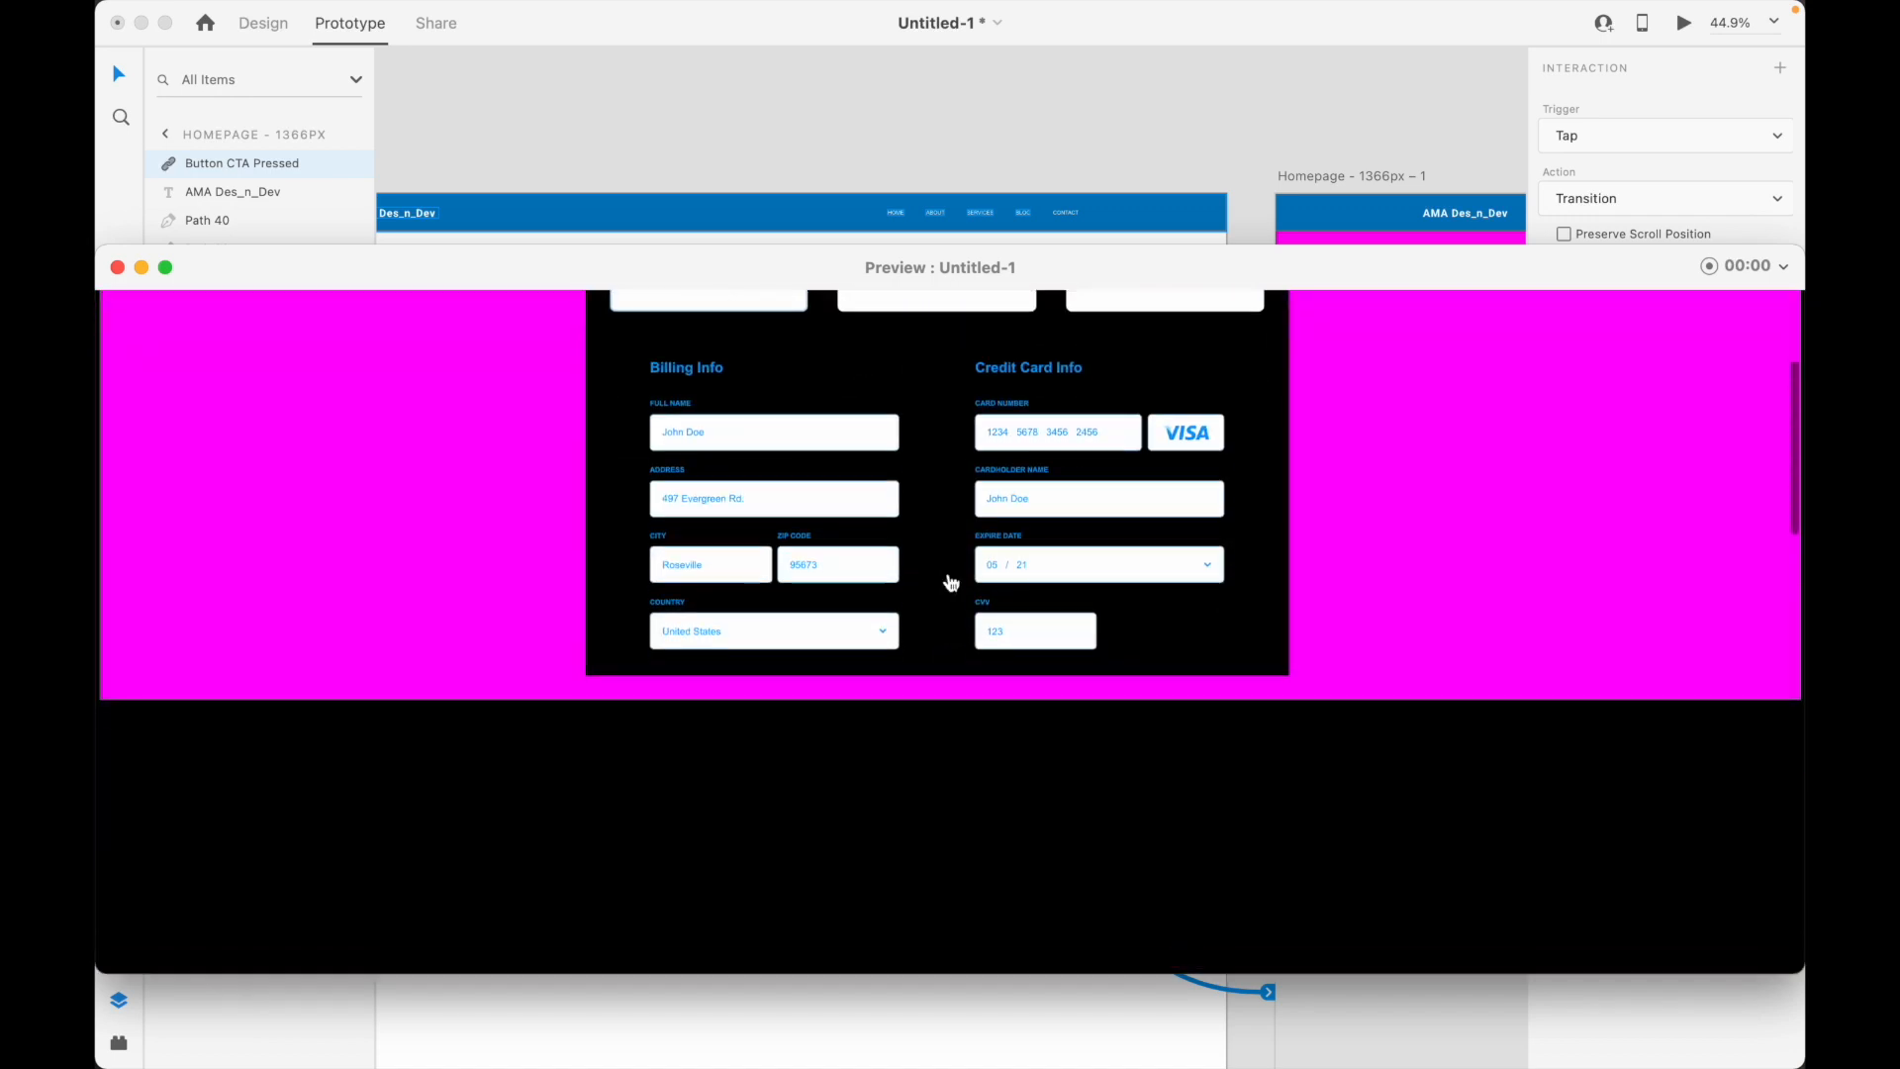
scroll(948, 581, down, 10)
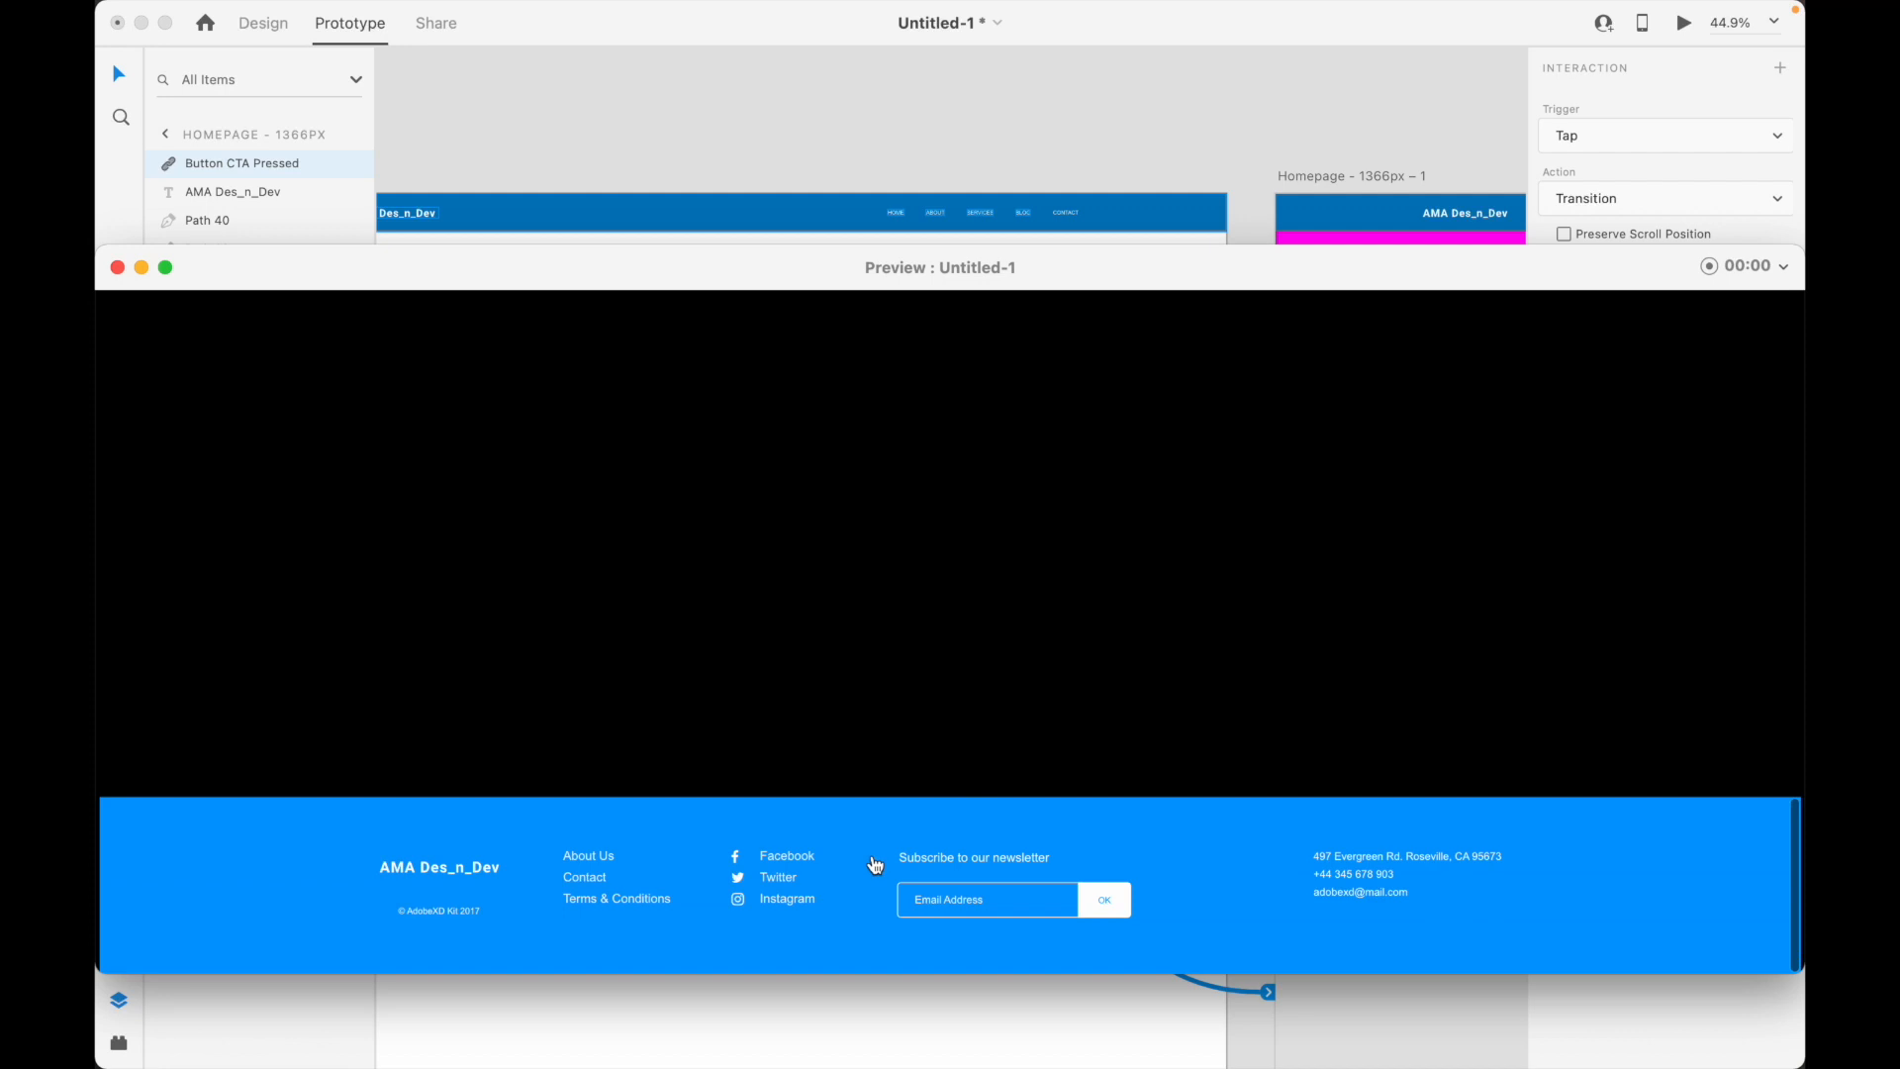
scroll(873, 863, up, 15)
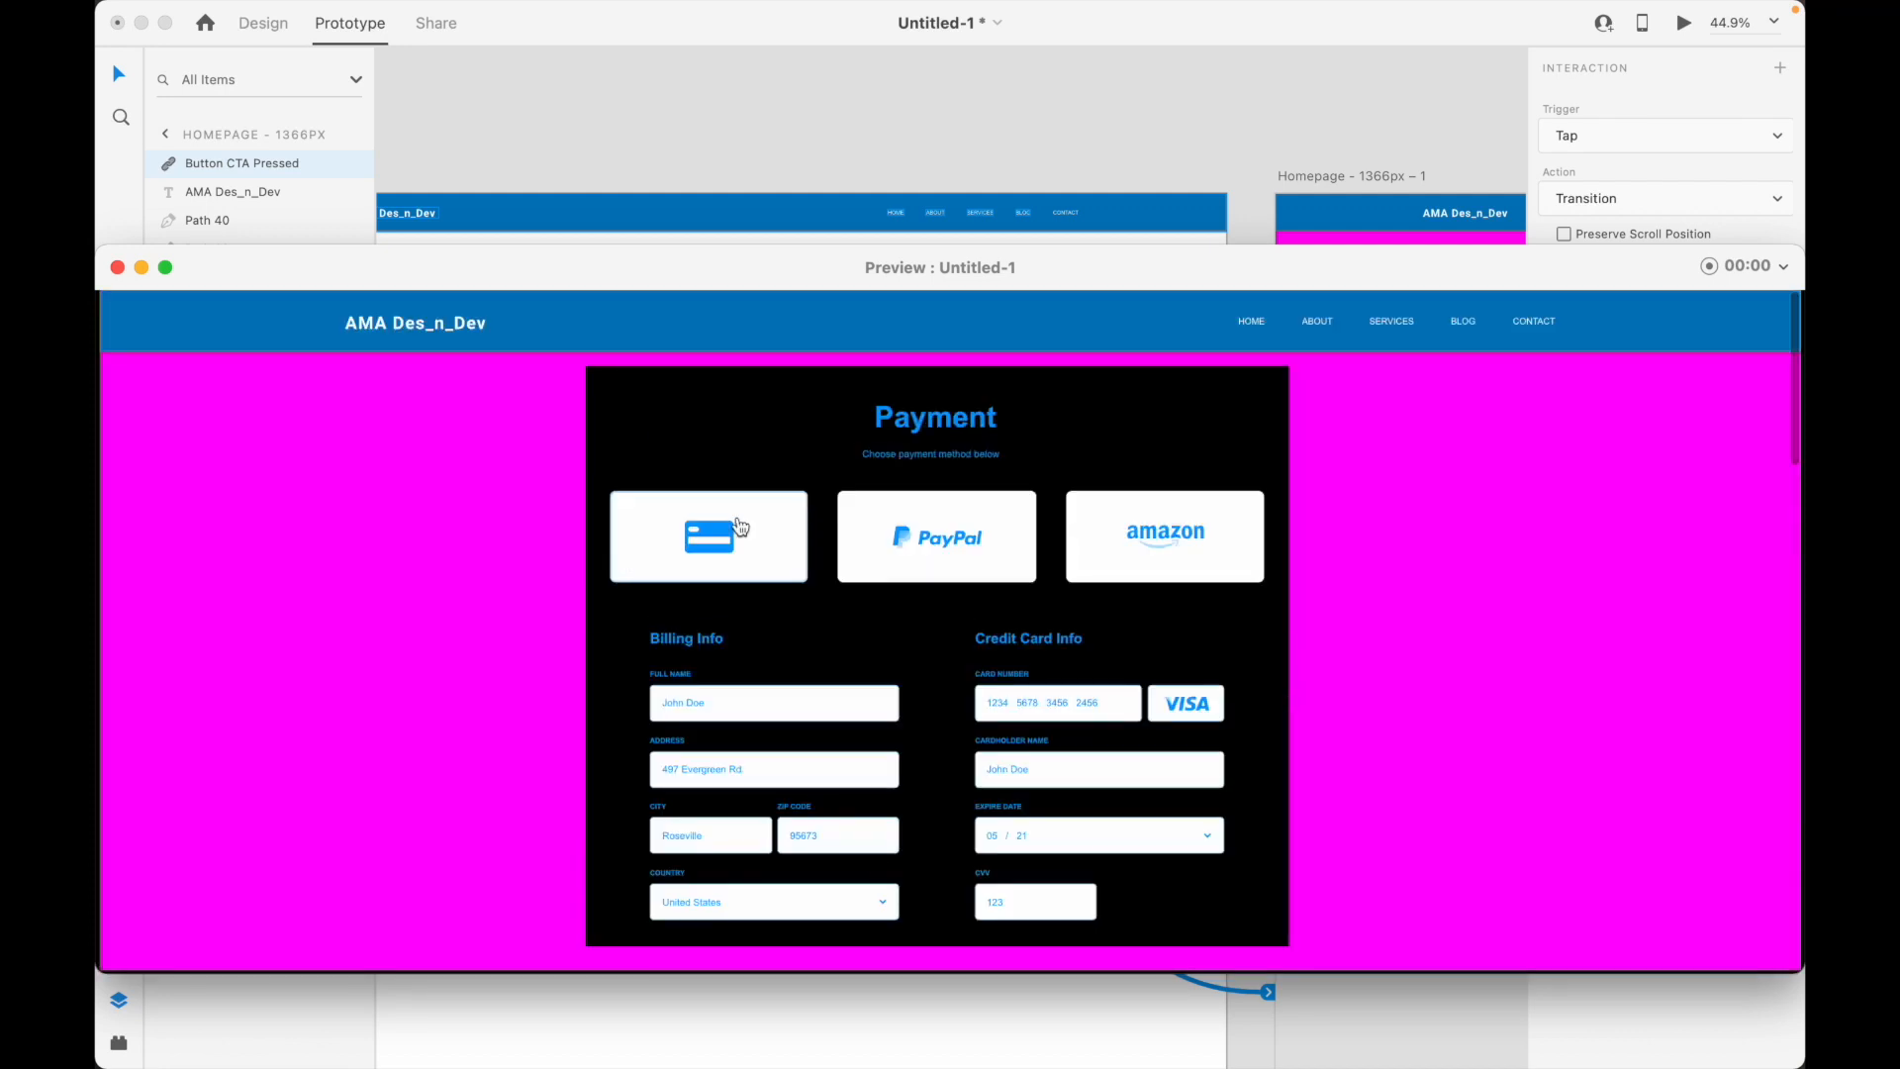
click(118, 269)
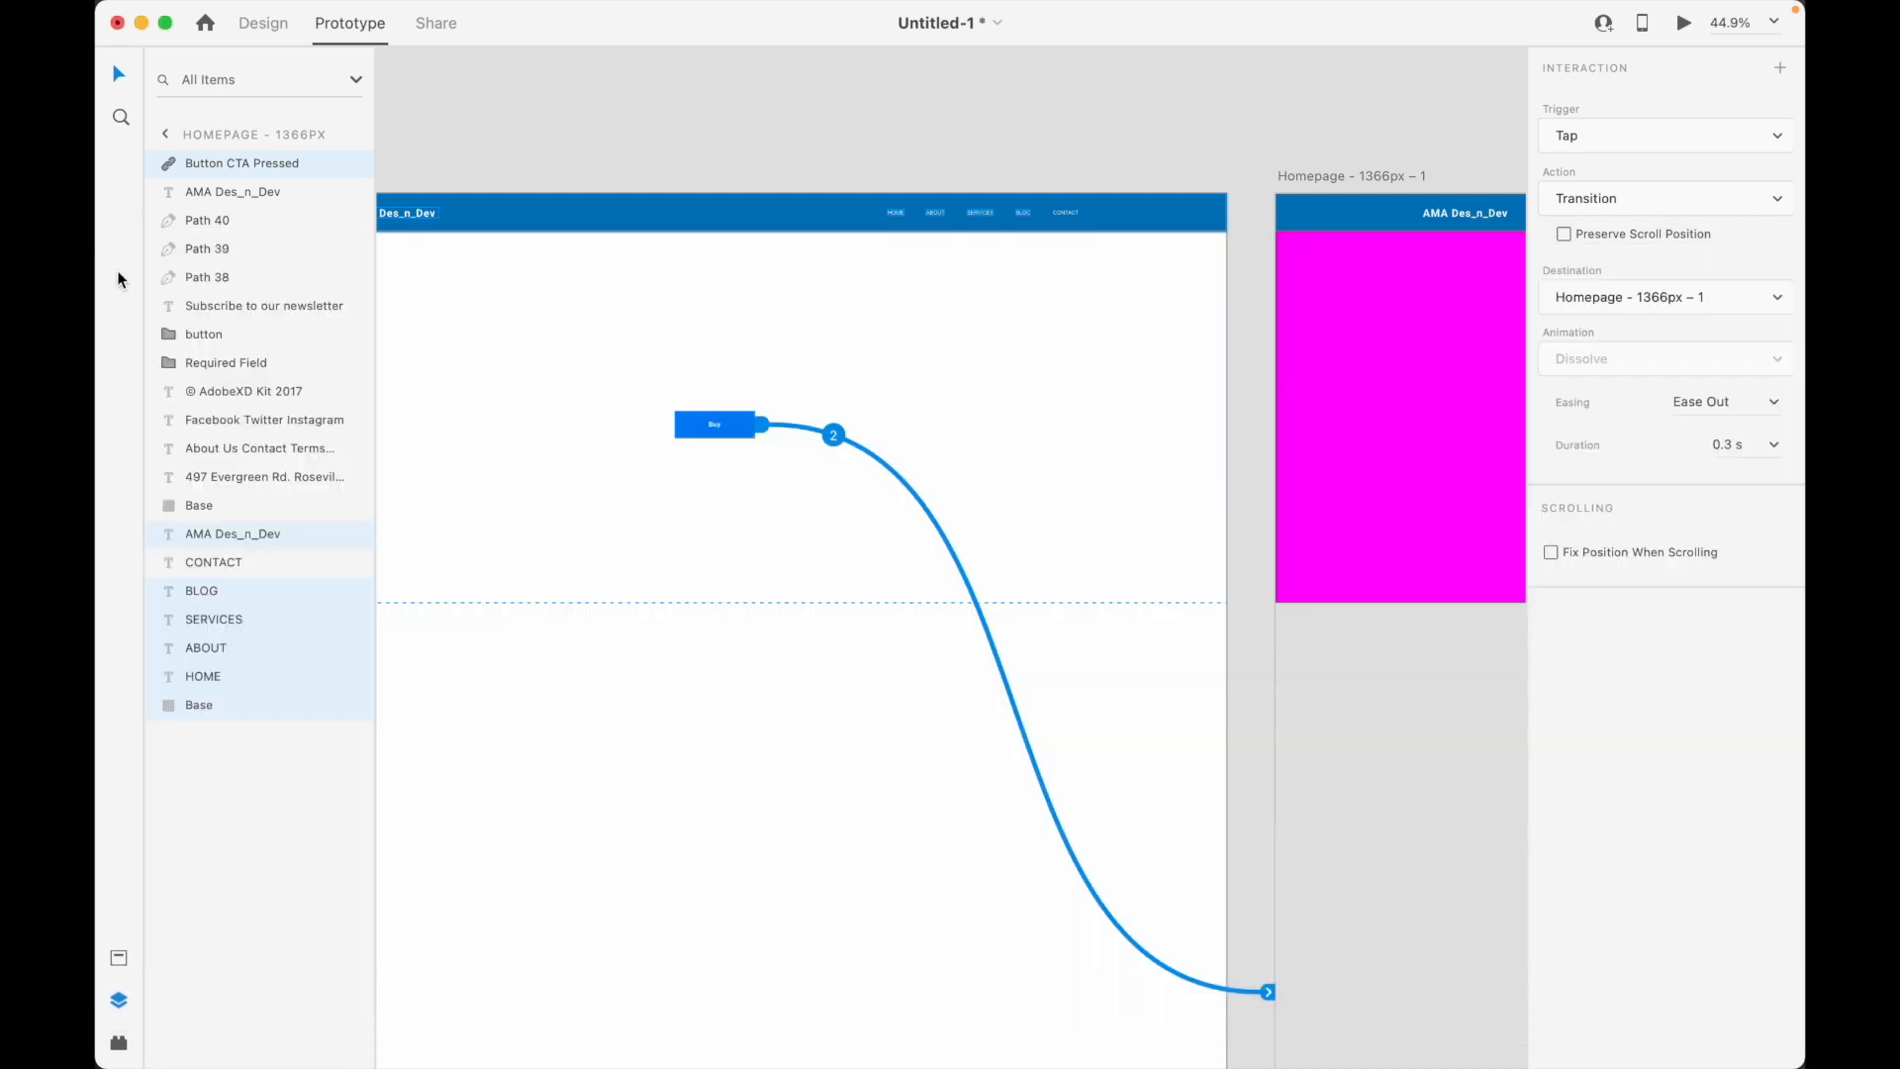
click(956, 179)
scroll(870, 526, down, 5)
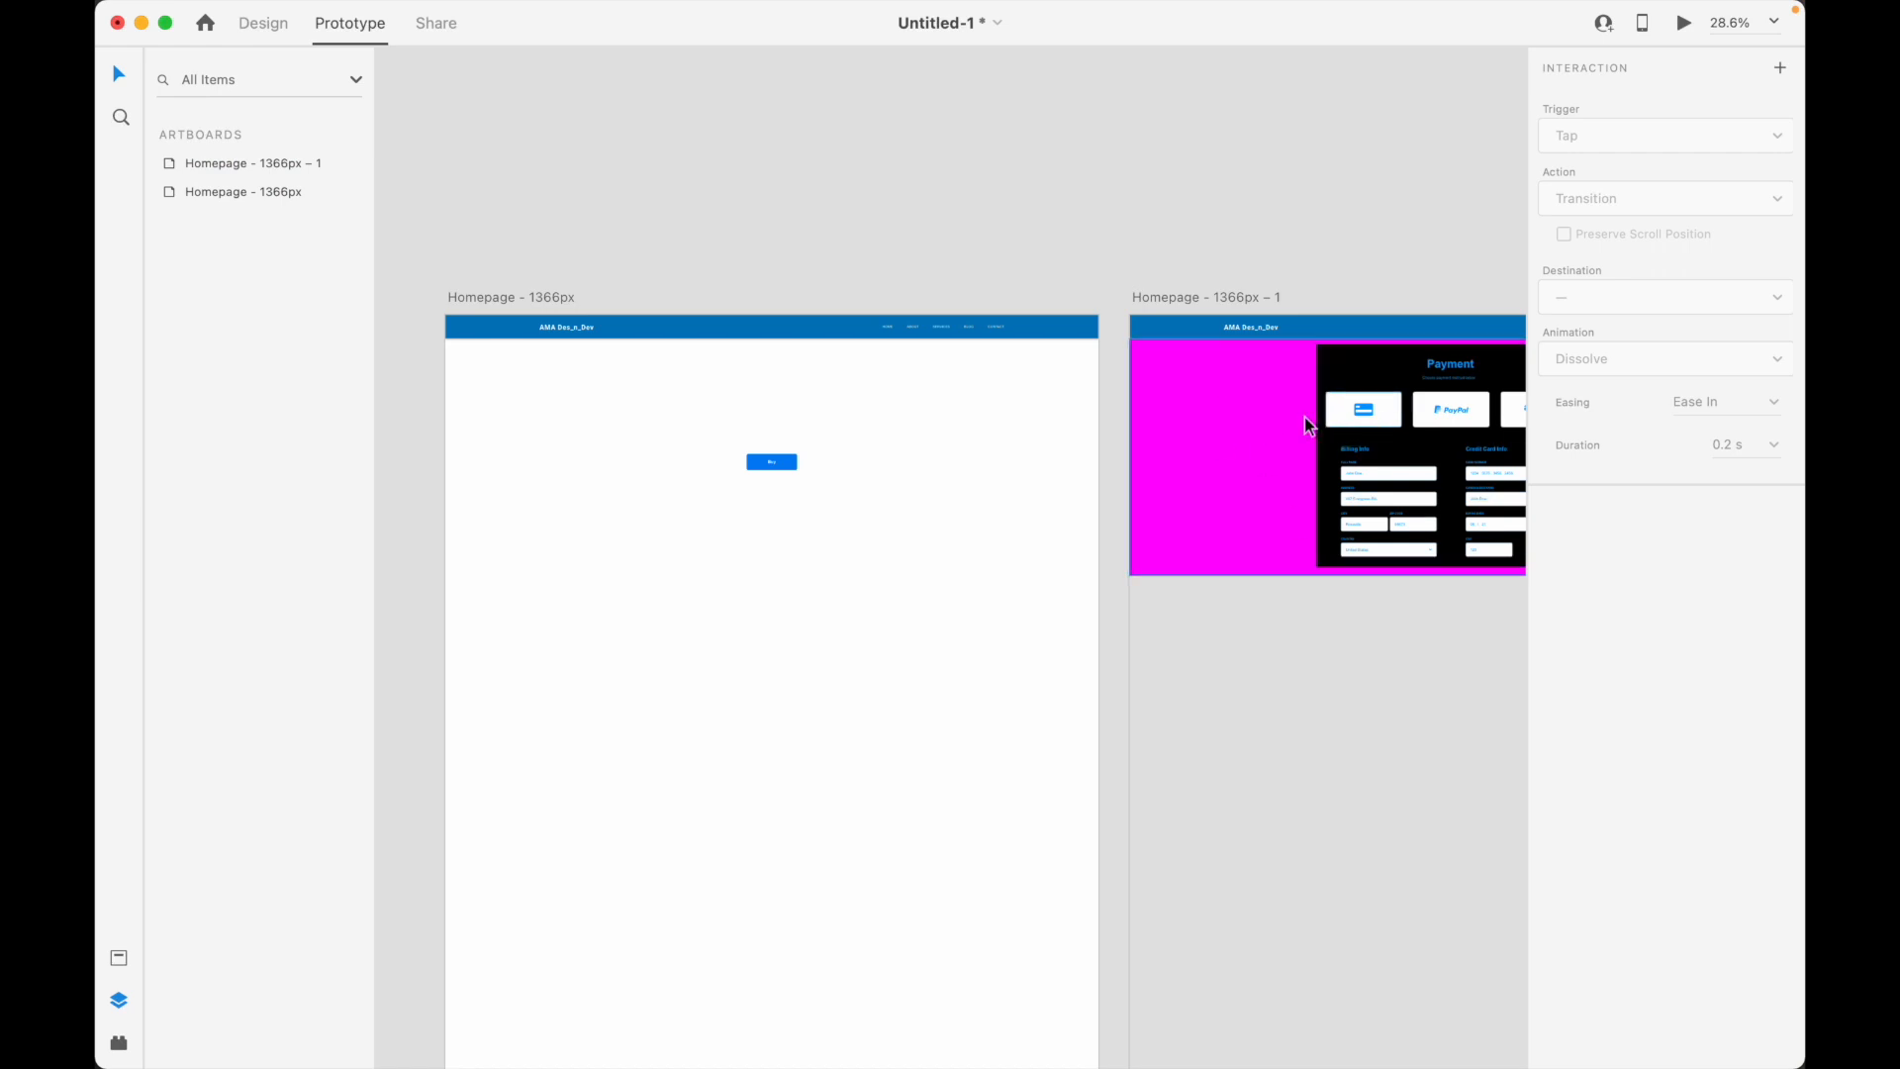
scroll(1421, 368, up, 4)
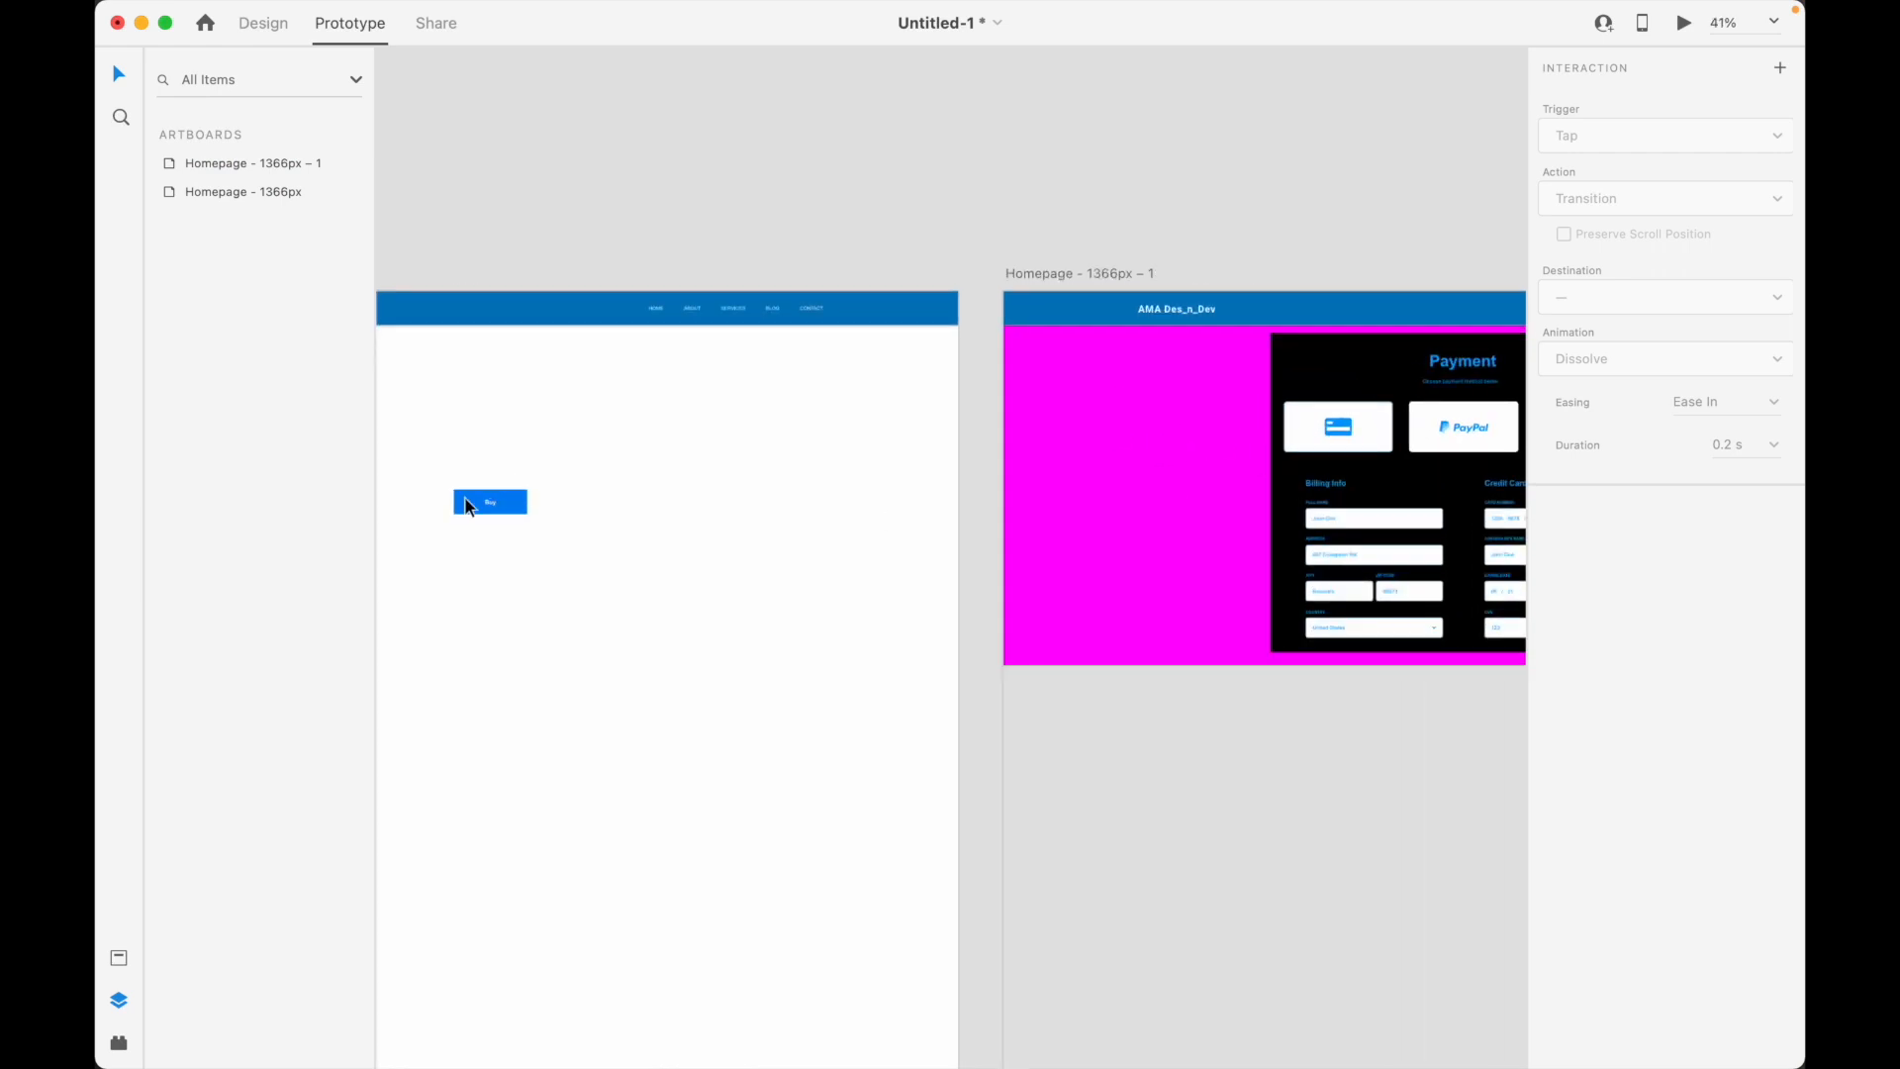
scroll(1000, 547, down, 1)
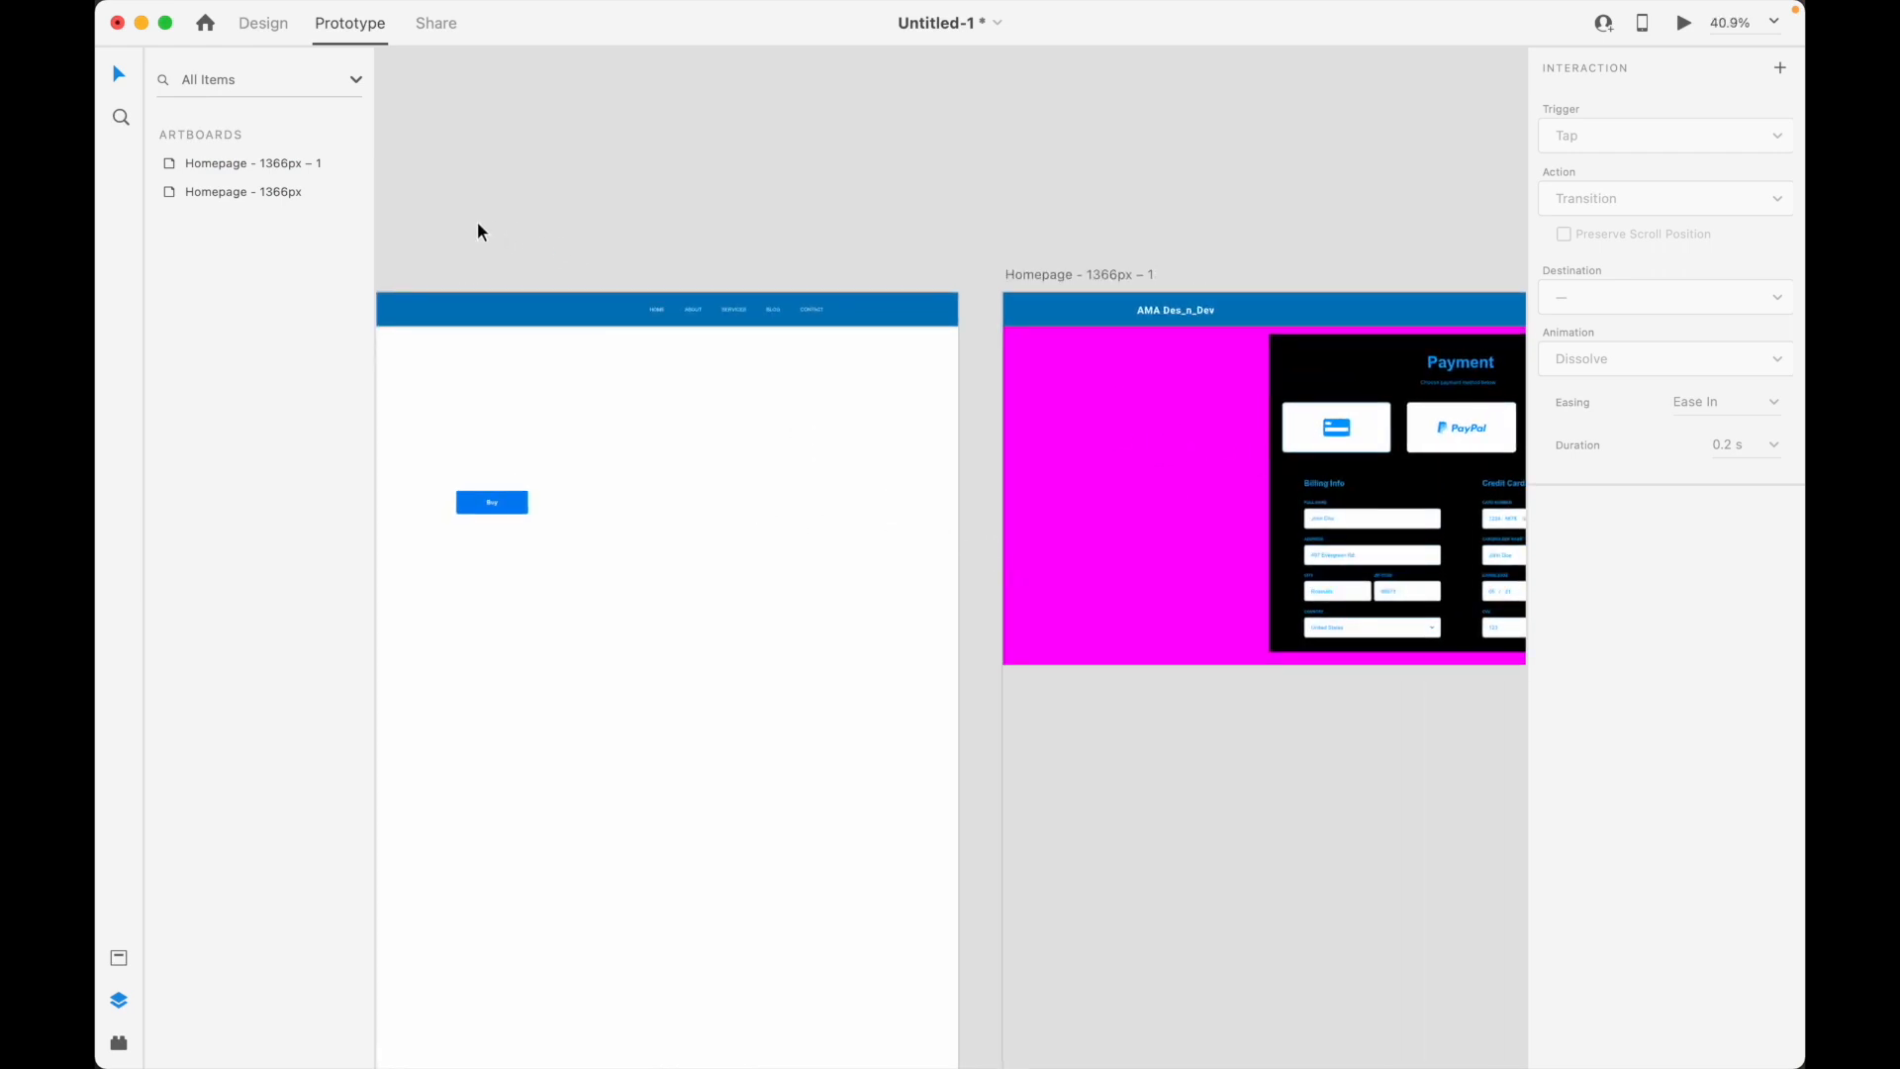
scroll(900, 461, down, 1)
Select elements across the homepage and payment artboards to examine the link, and preview the prototype from the payment artboard
drag(577, 209, 869, 681)
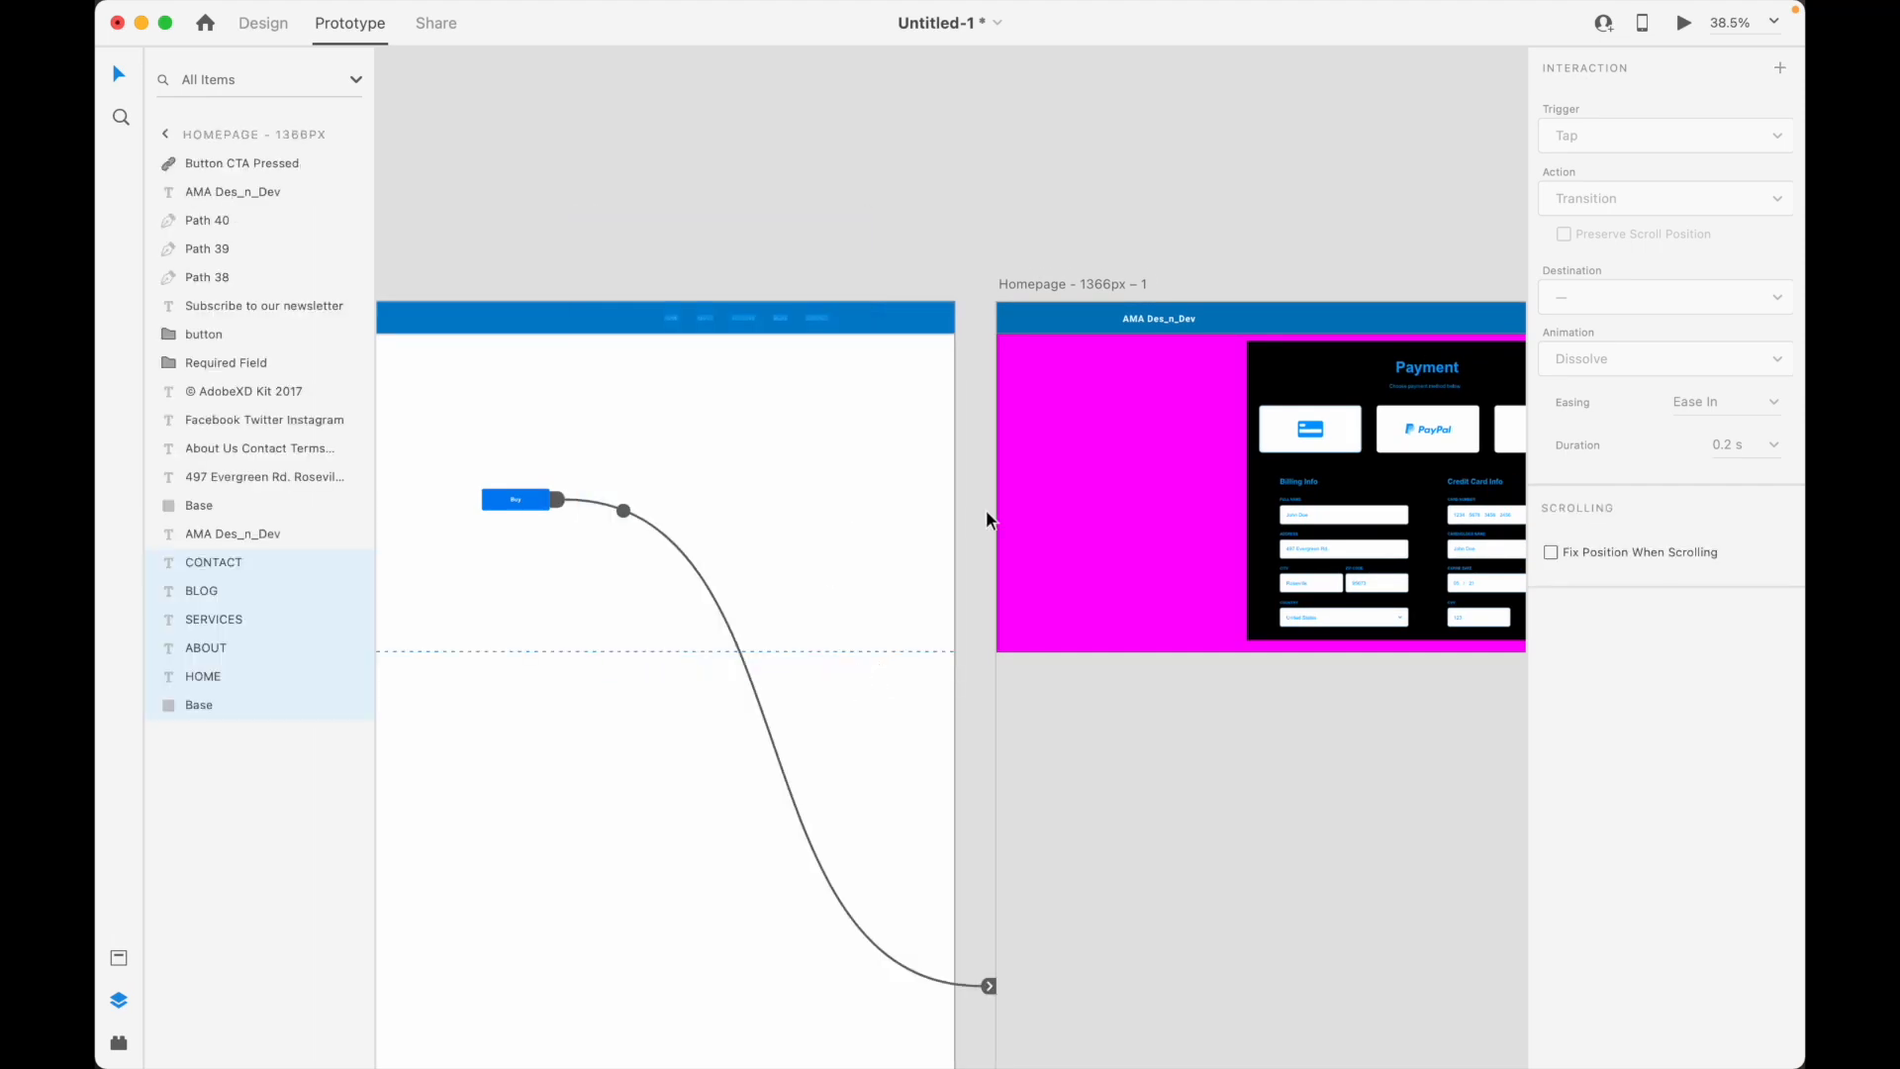
scroll(891, 408, down, 3)
drag(547, 220, 1228, 584)
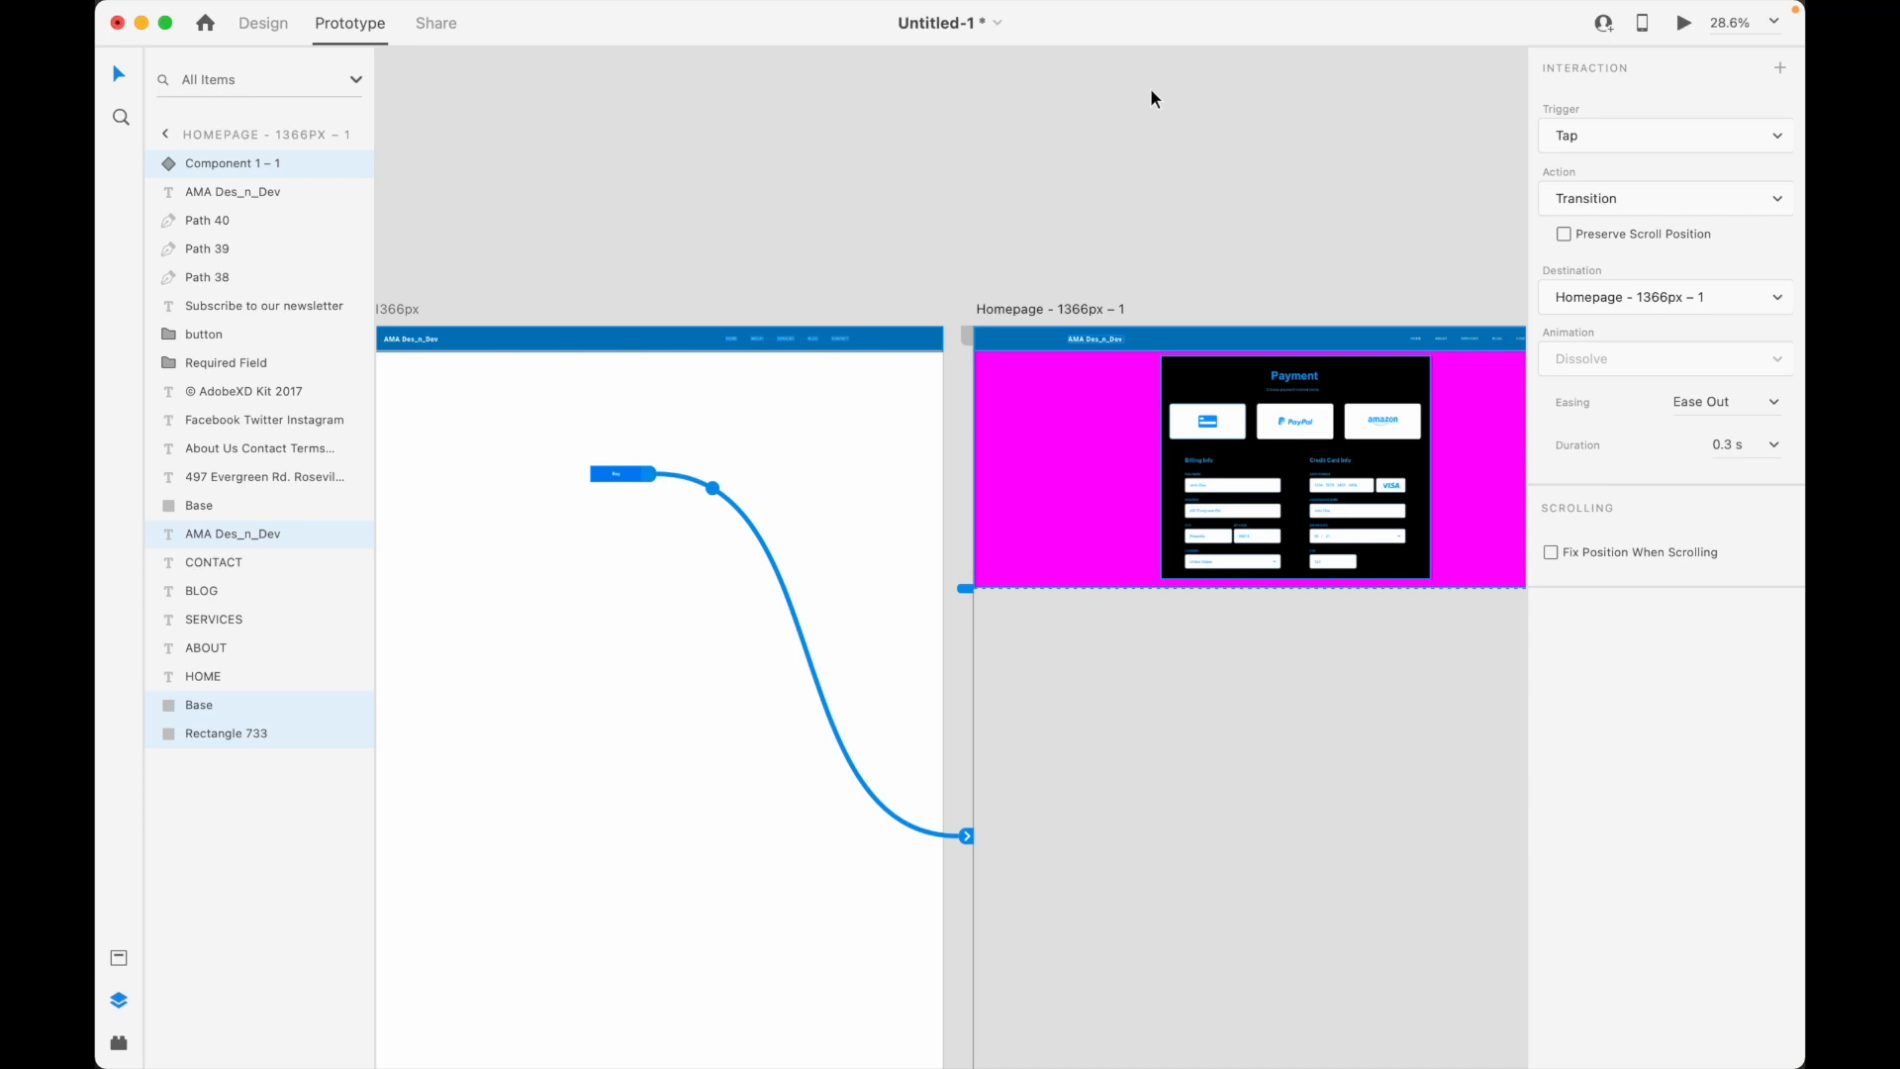
click(1683, 23)
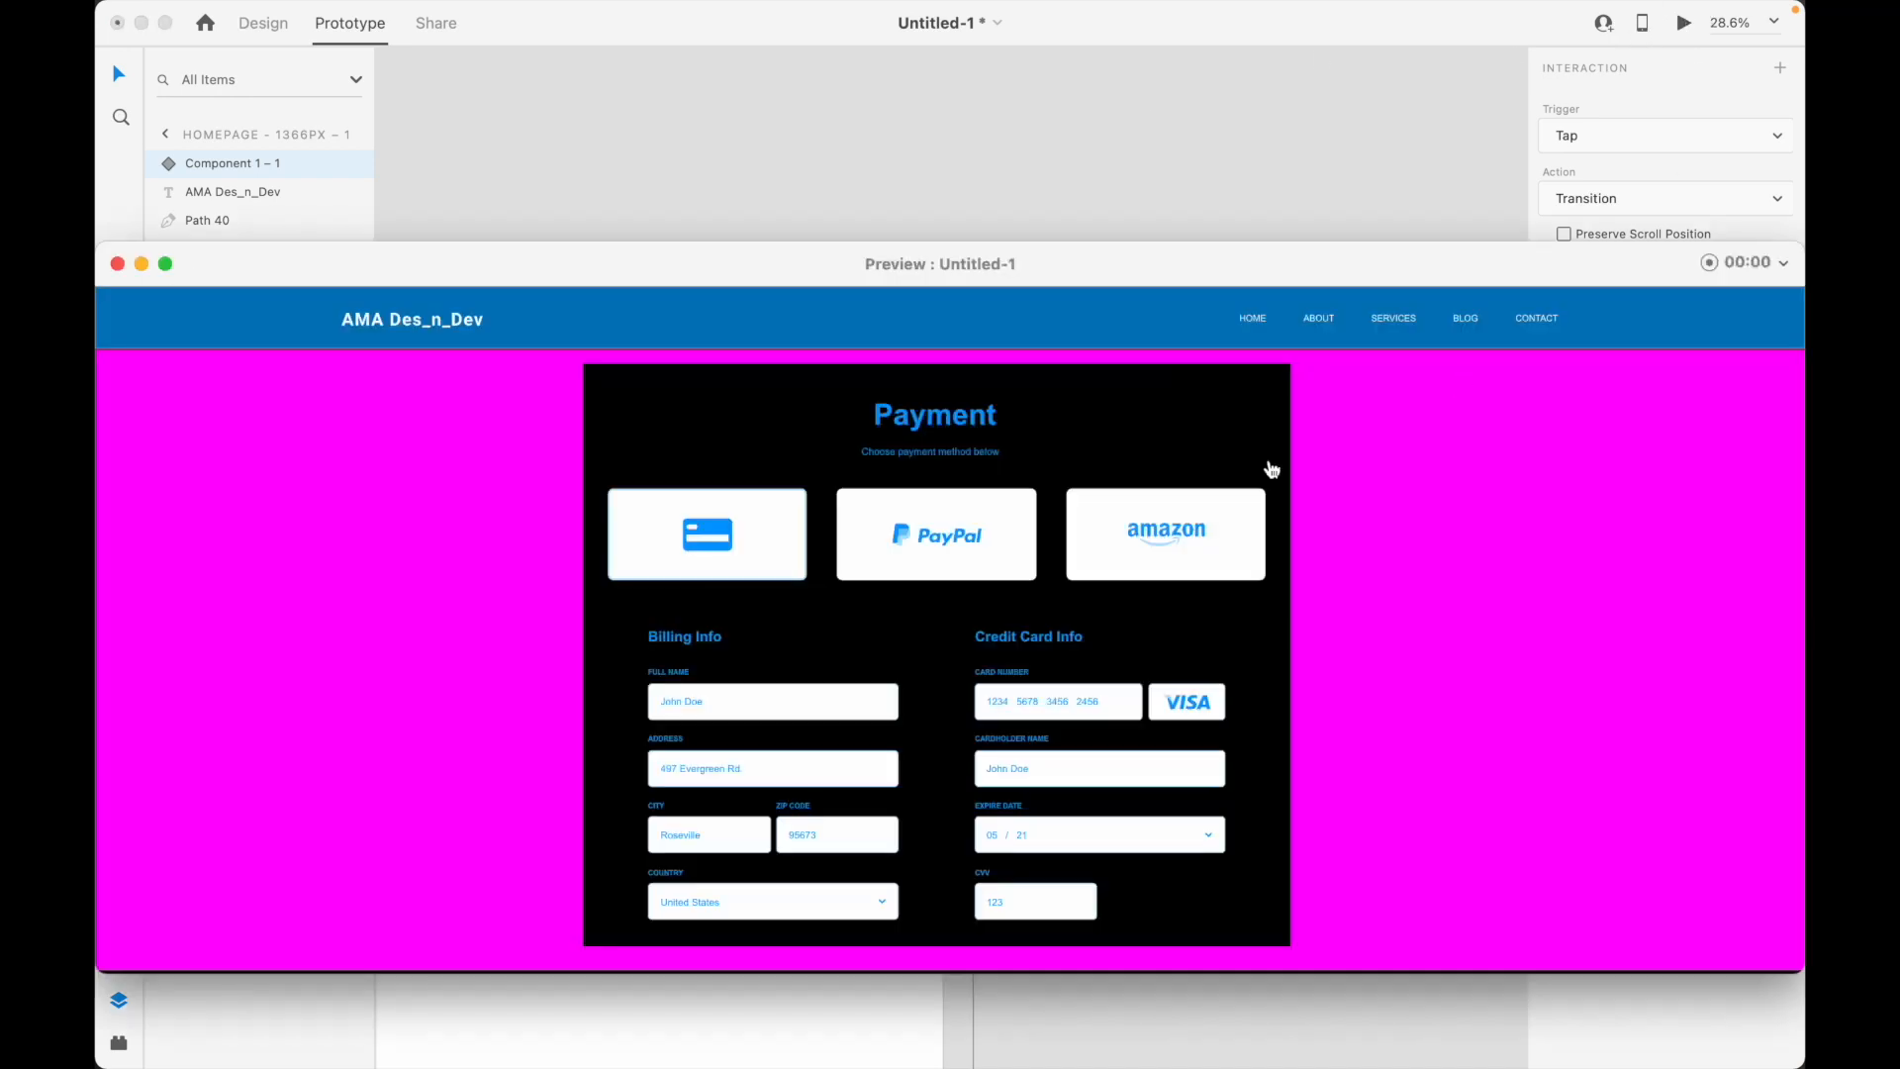
Restart the preview from the homepage artboard, follow the Buy button to the payment page, and close the preview
click(116, 264)
drag(594, 190, 837, 504)
click(1684, 23)
click(897, 671)
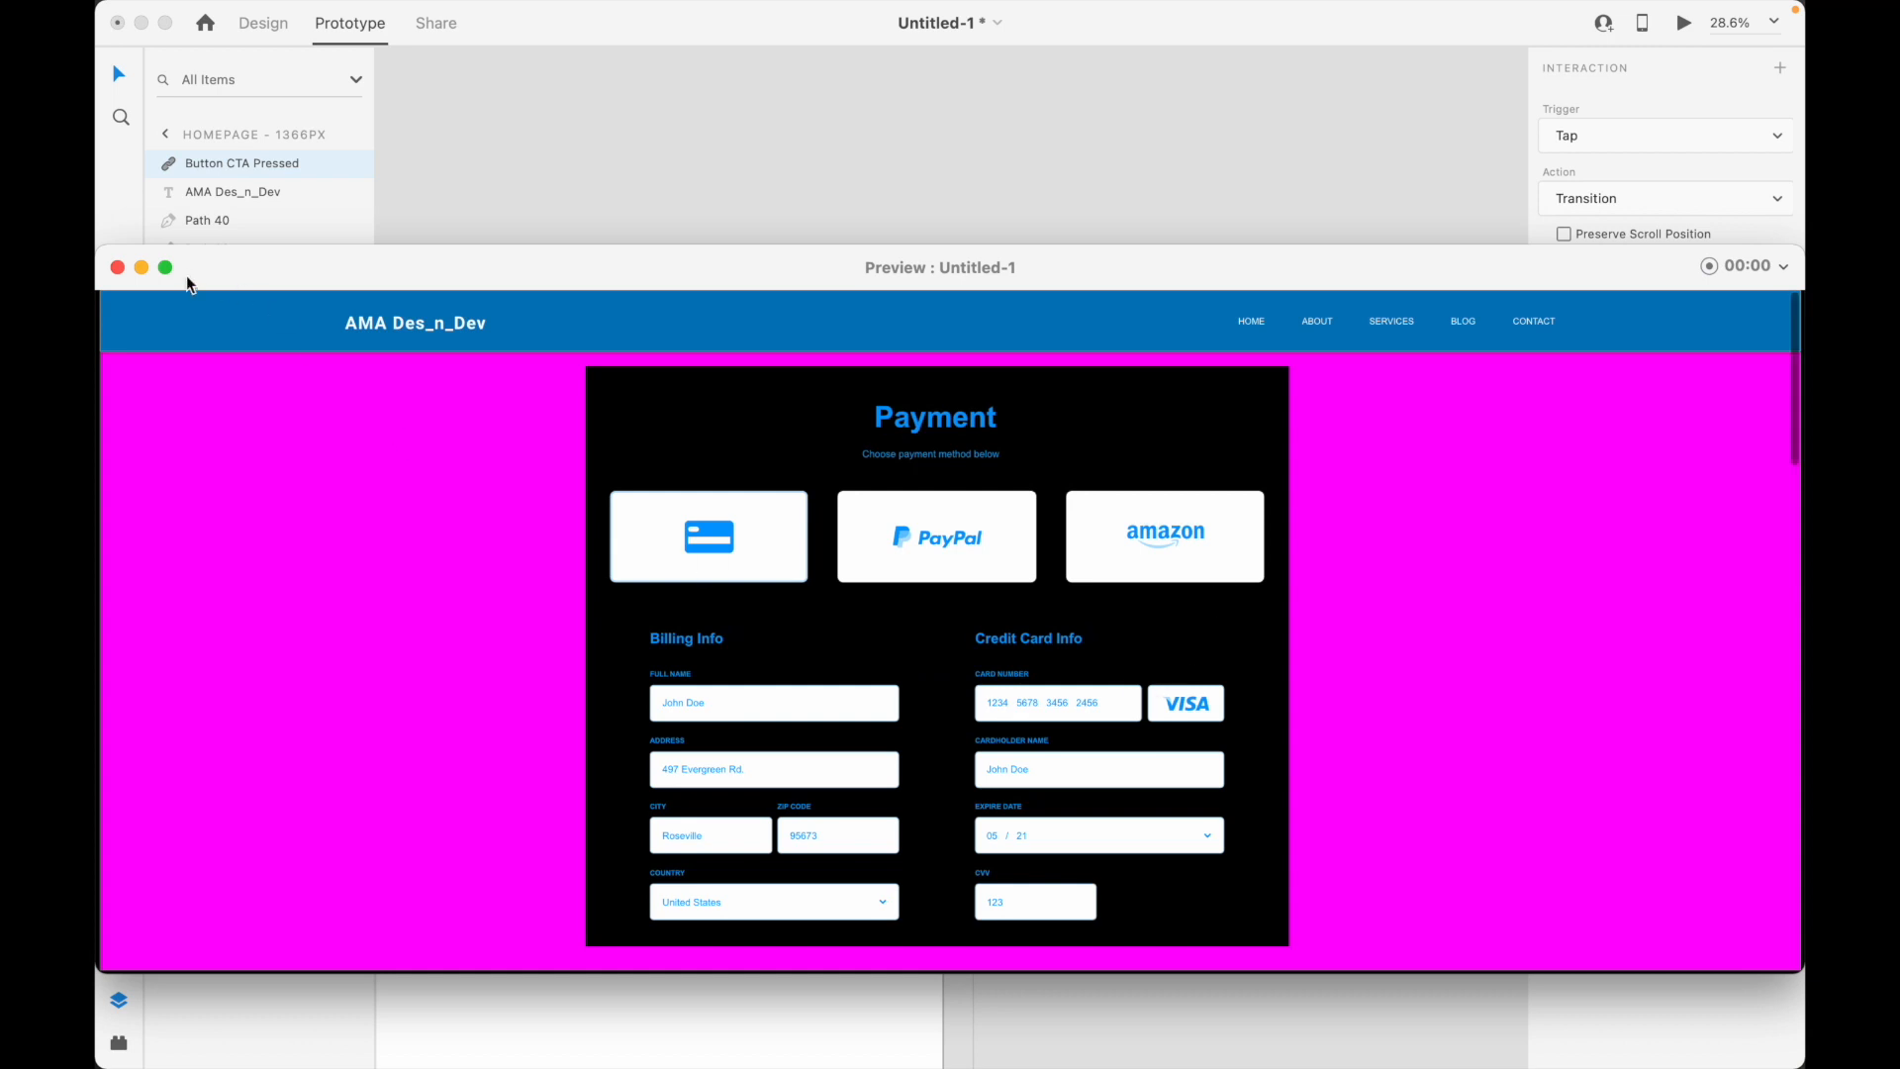
click(117, 266)
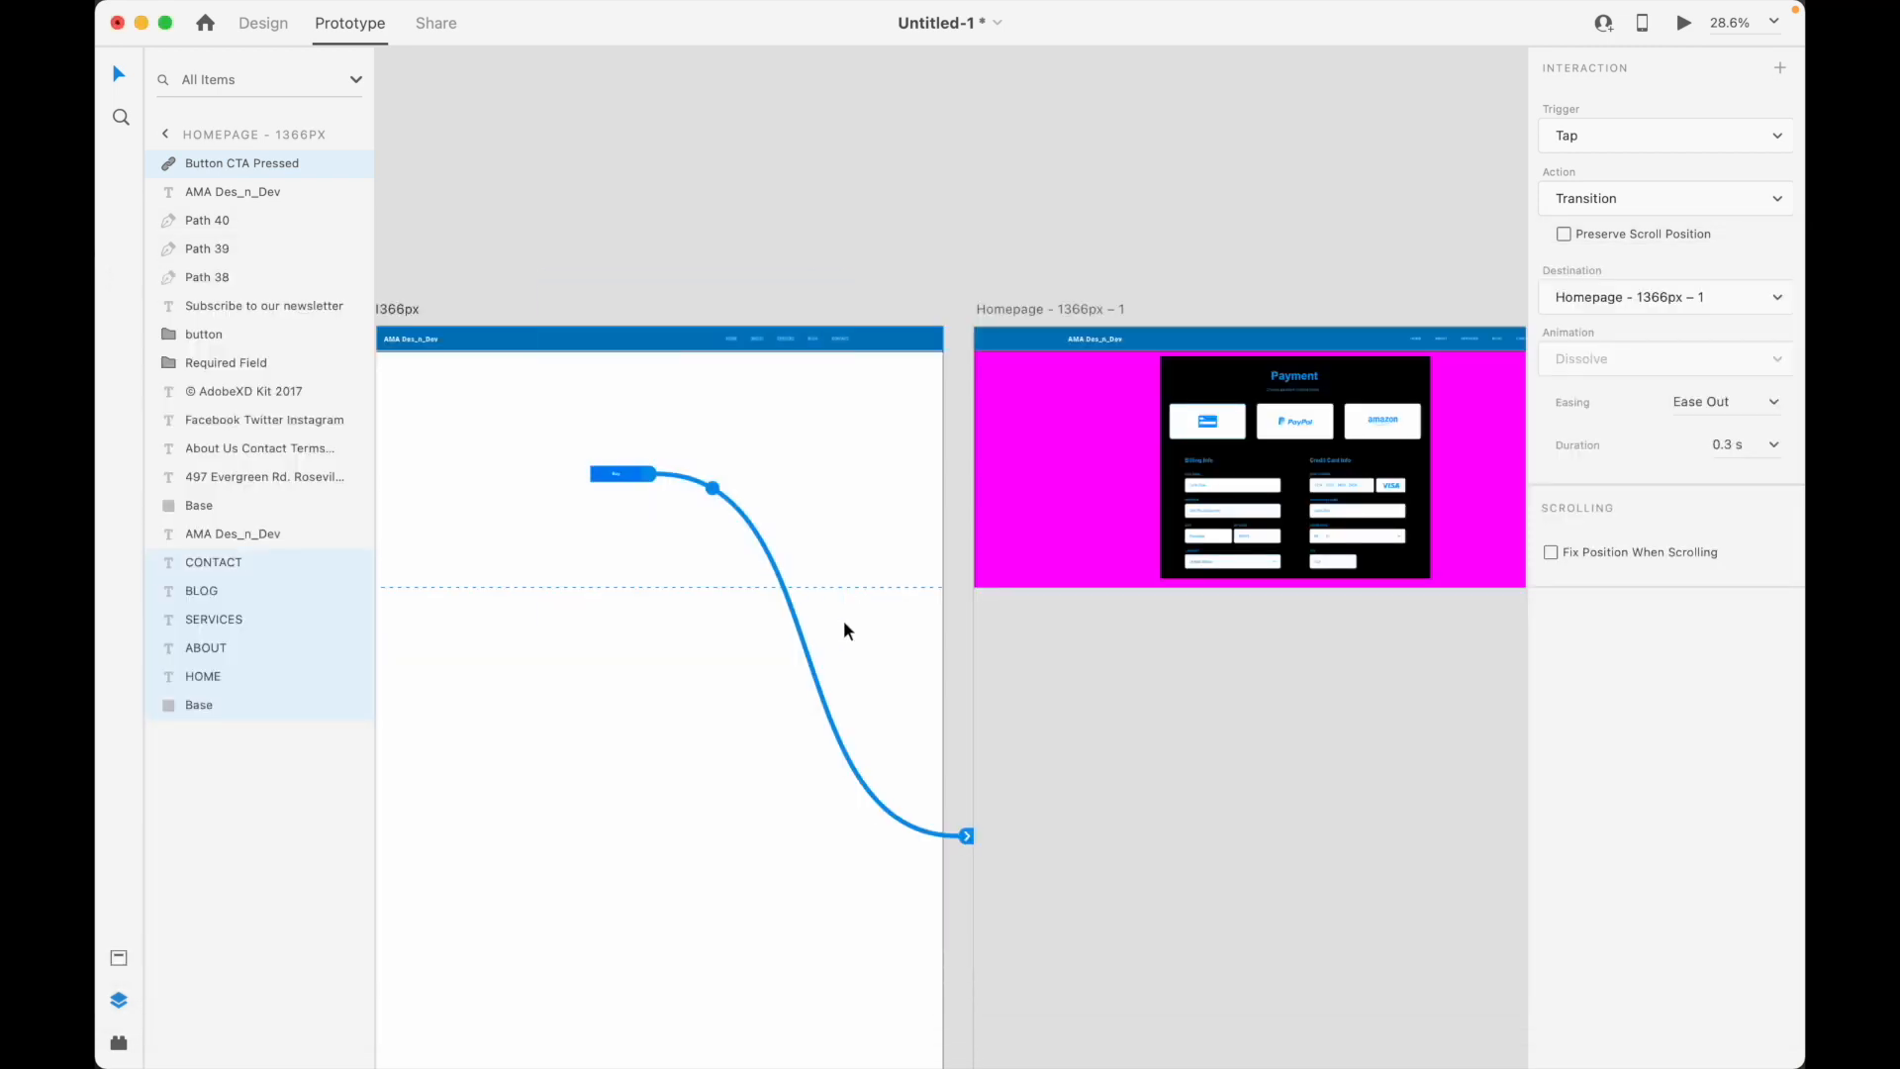
Preview the homepage in full screen, follow the Buy button, look over the payment page, and close the preview
click(1683, 36)
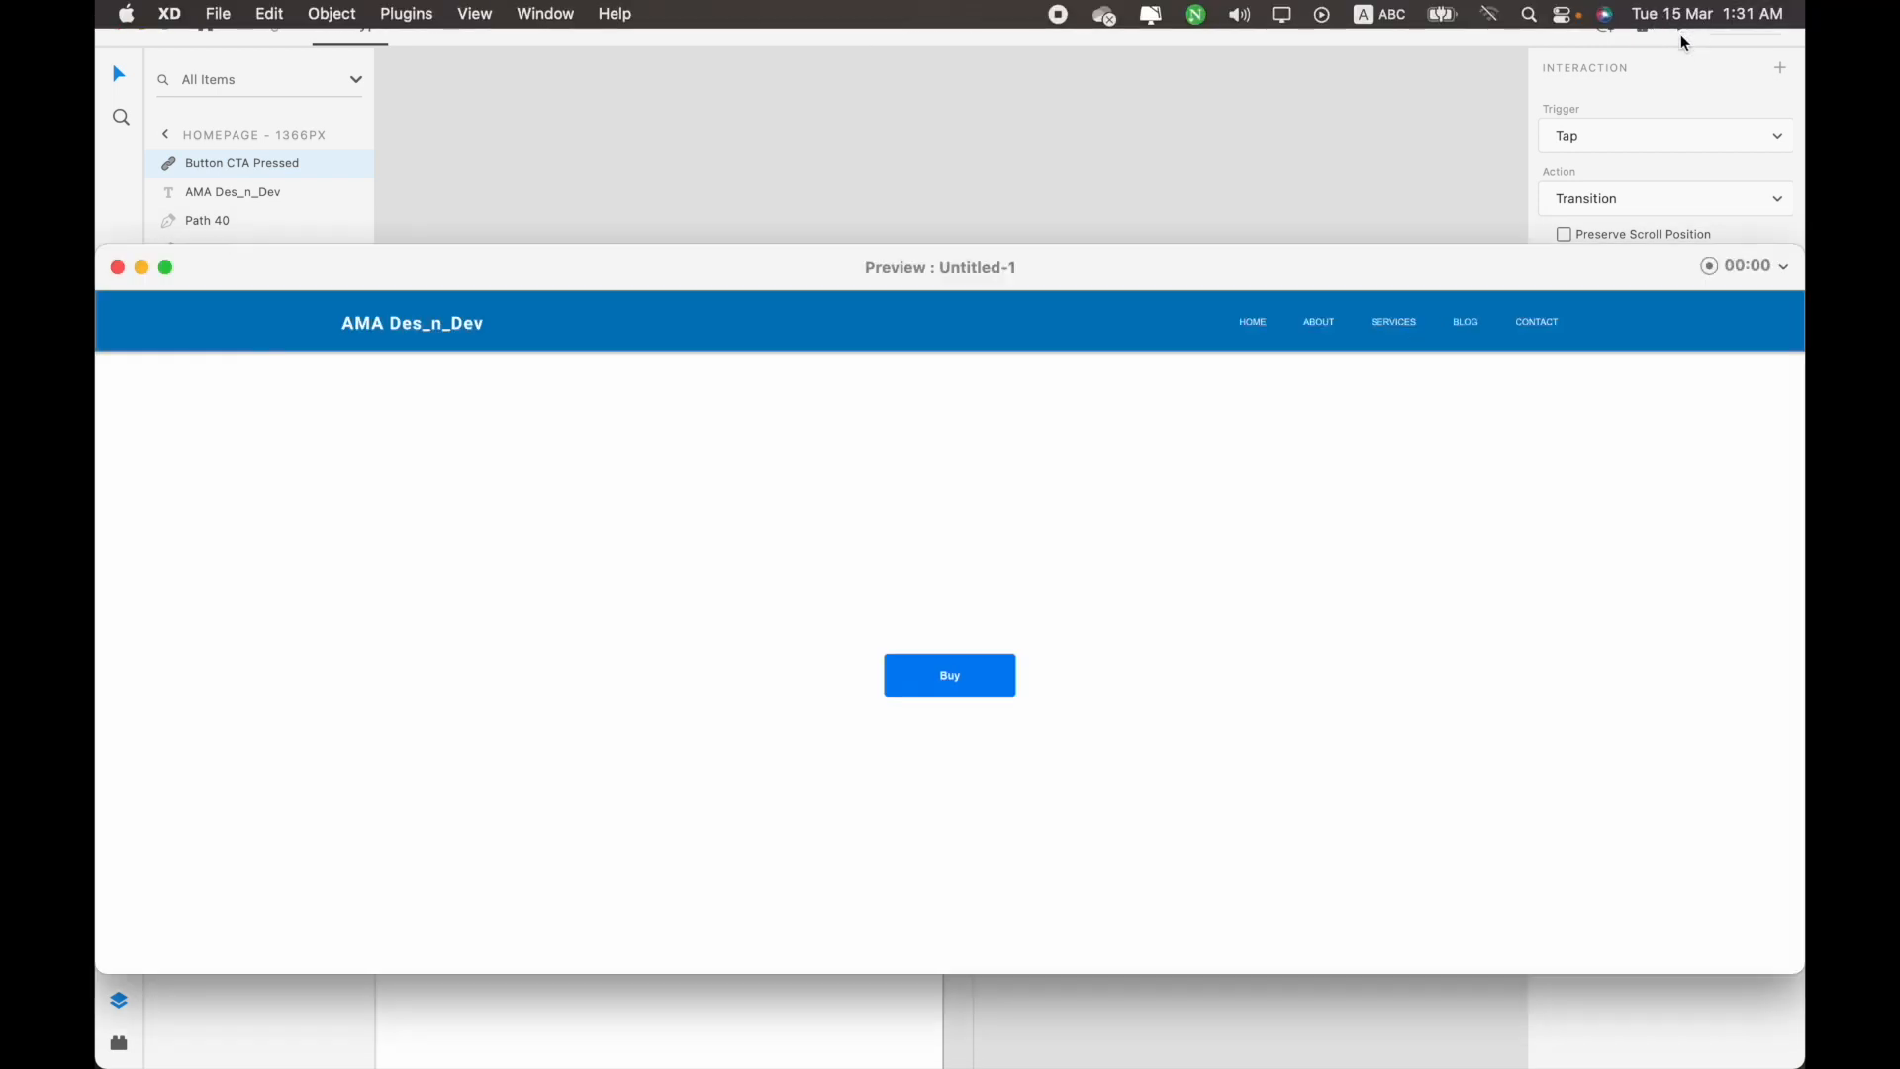
click(164, 268)
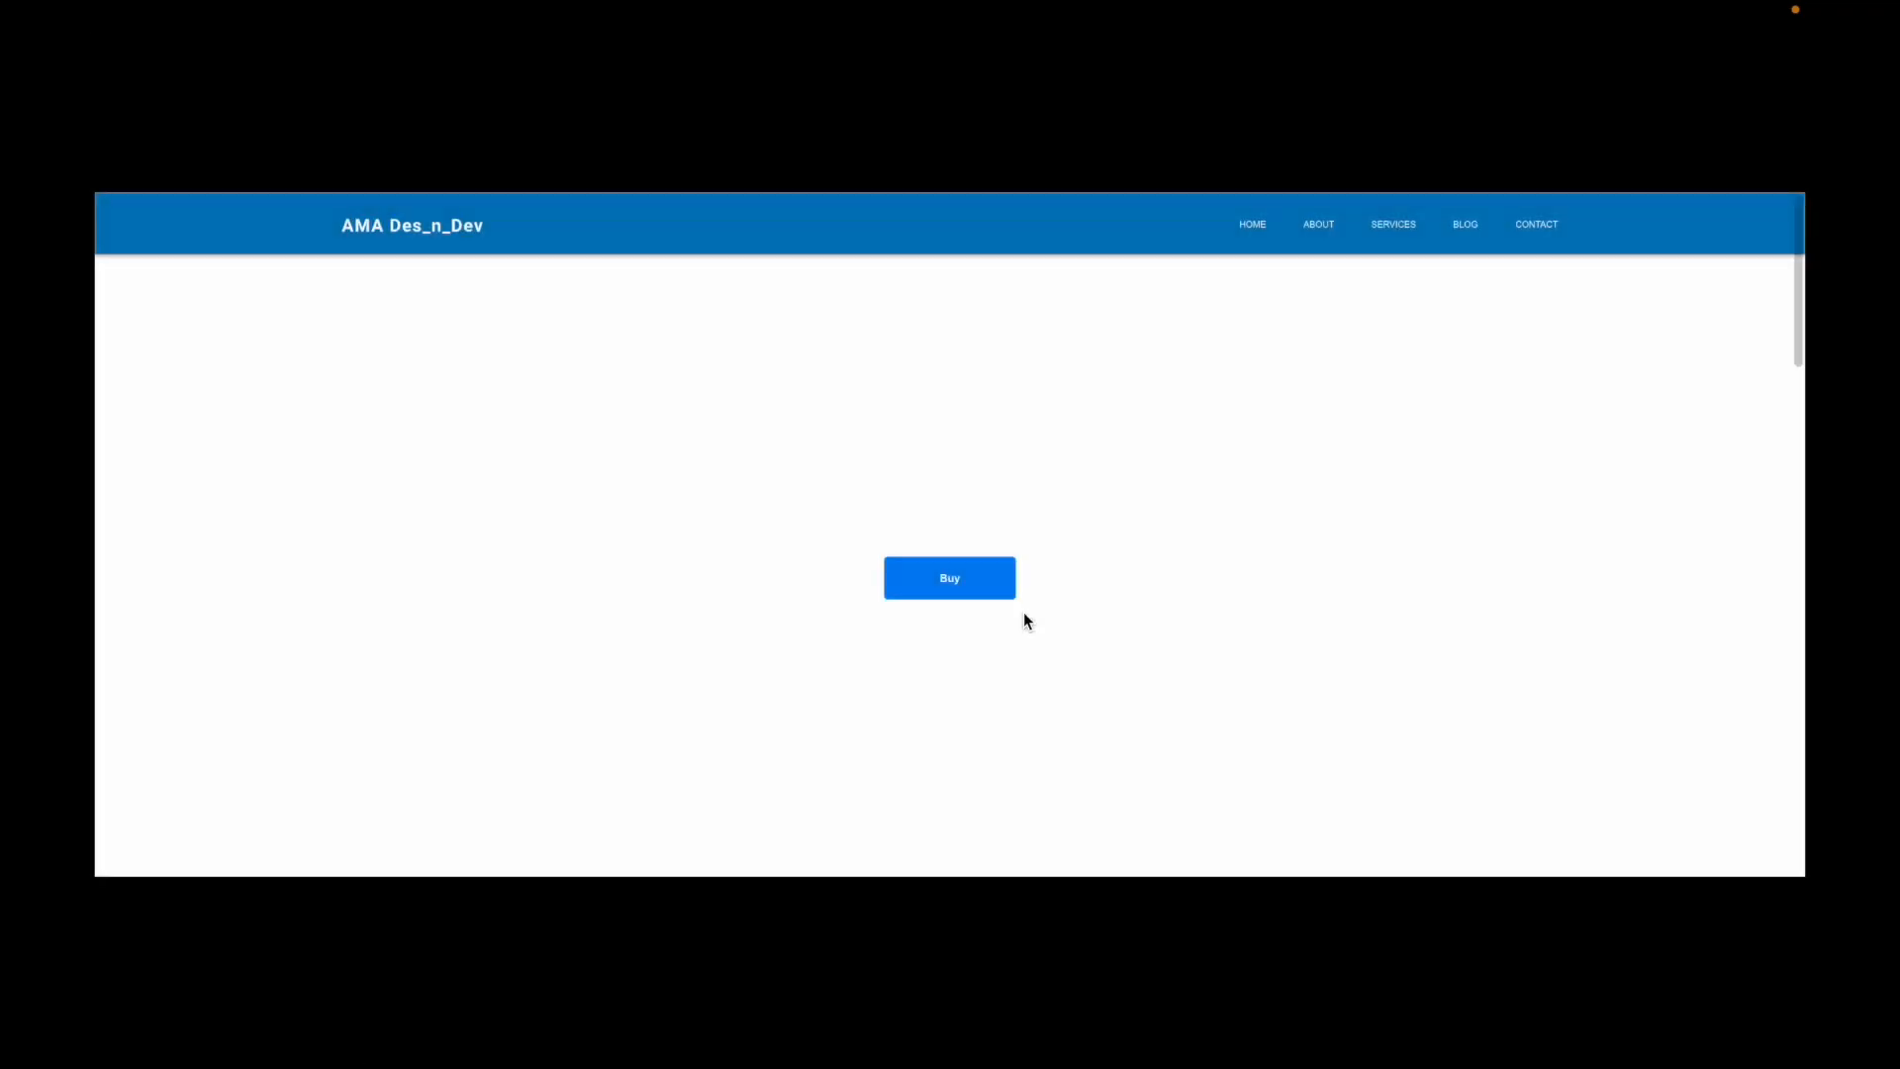
click(948, 592)
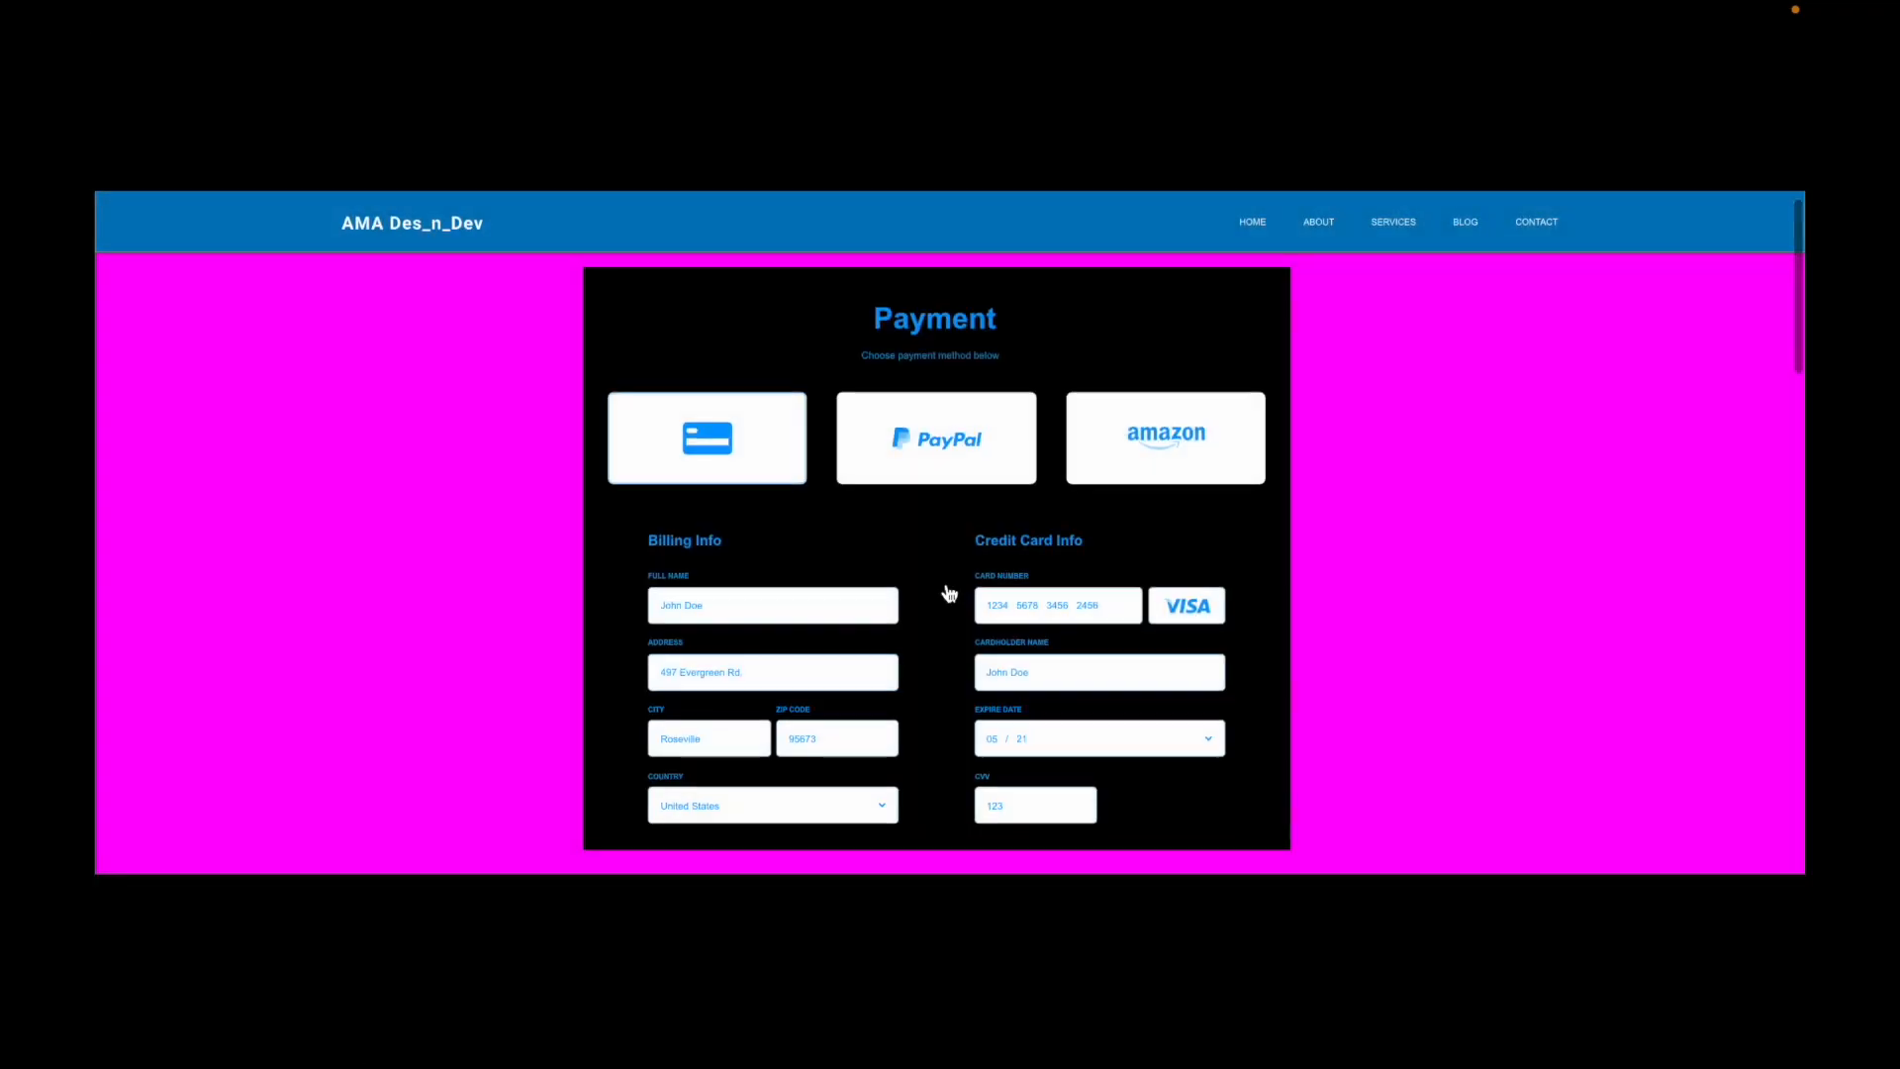
scroll(948, 592, down, 5)
scroll(947, 593, down, 8)
scroll(947, 593, up, 10)
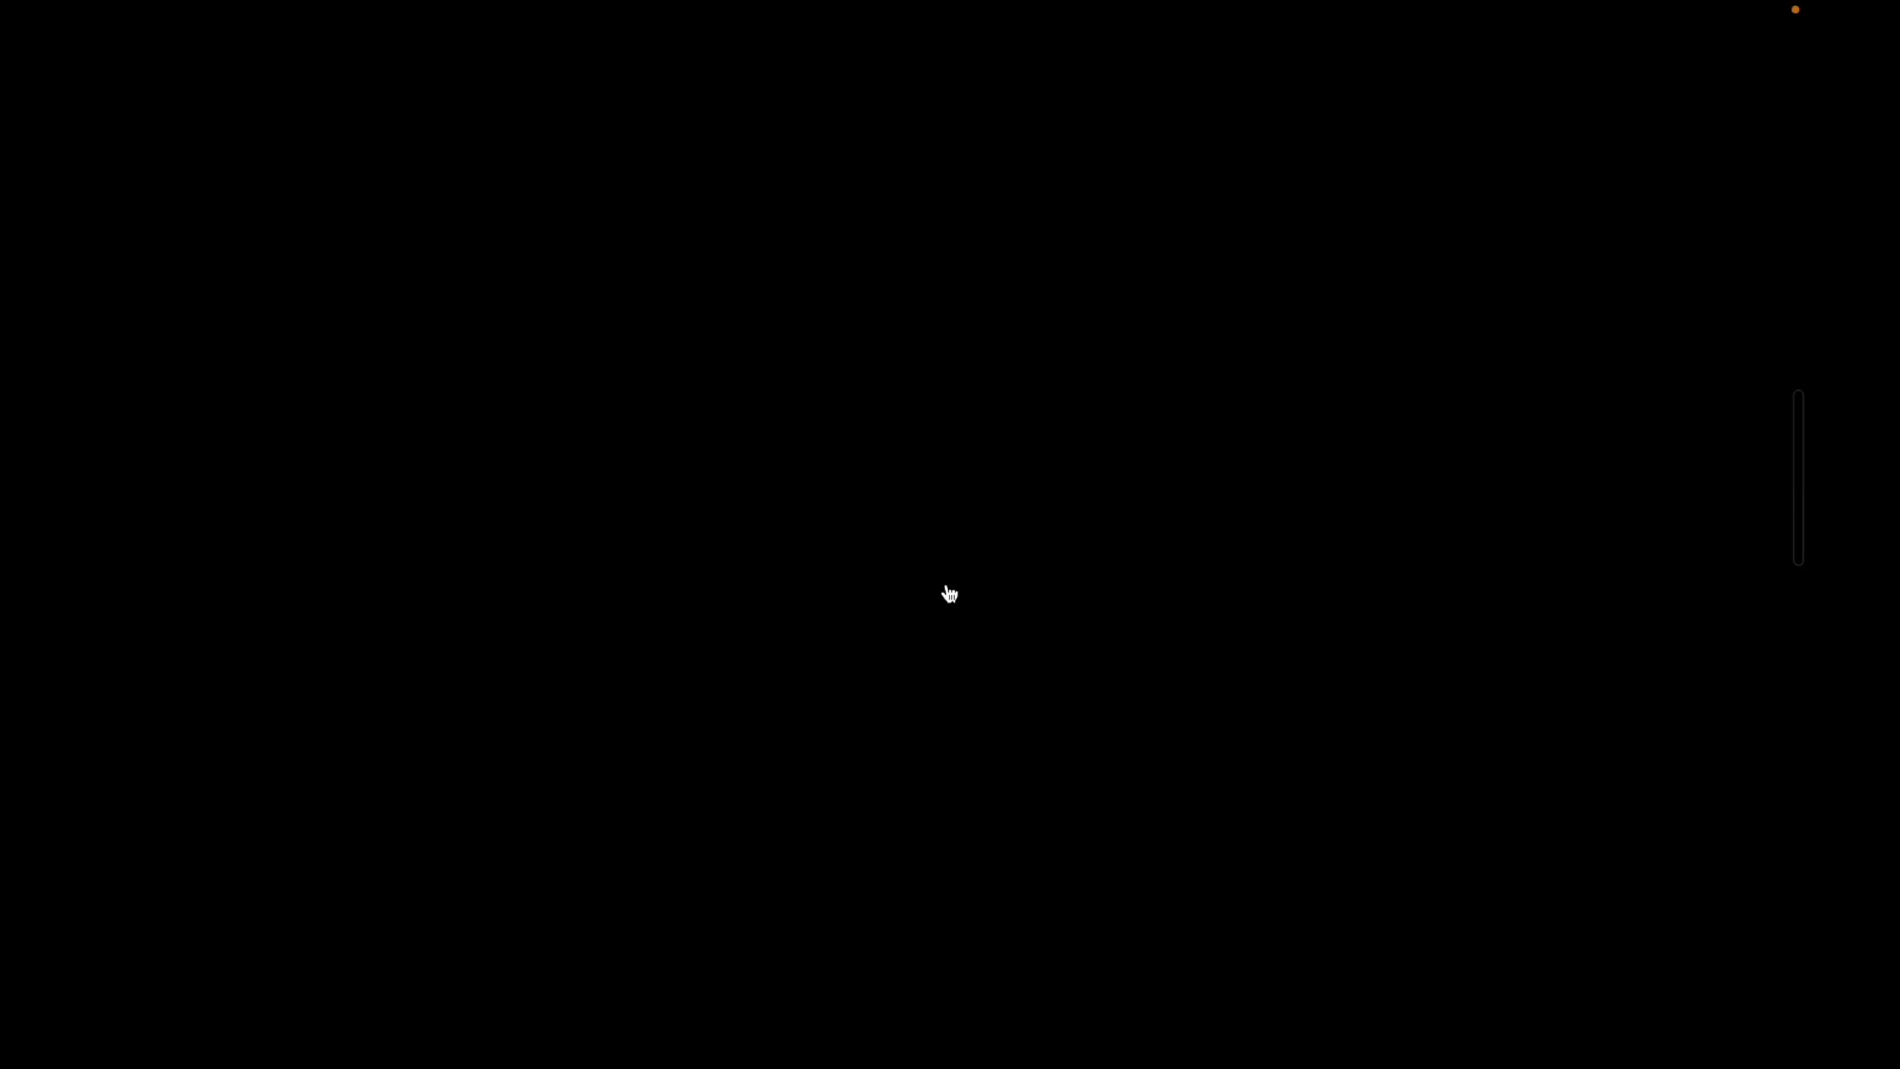
mouse_move(117, 4)
click(117, 52)
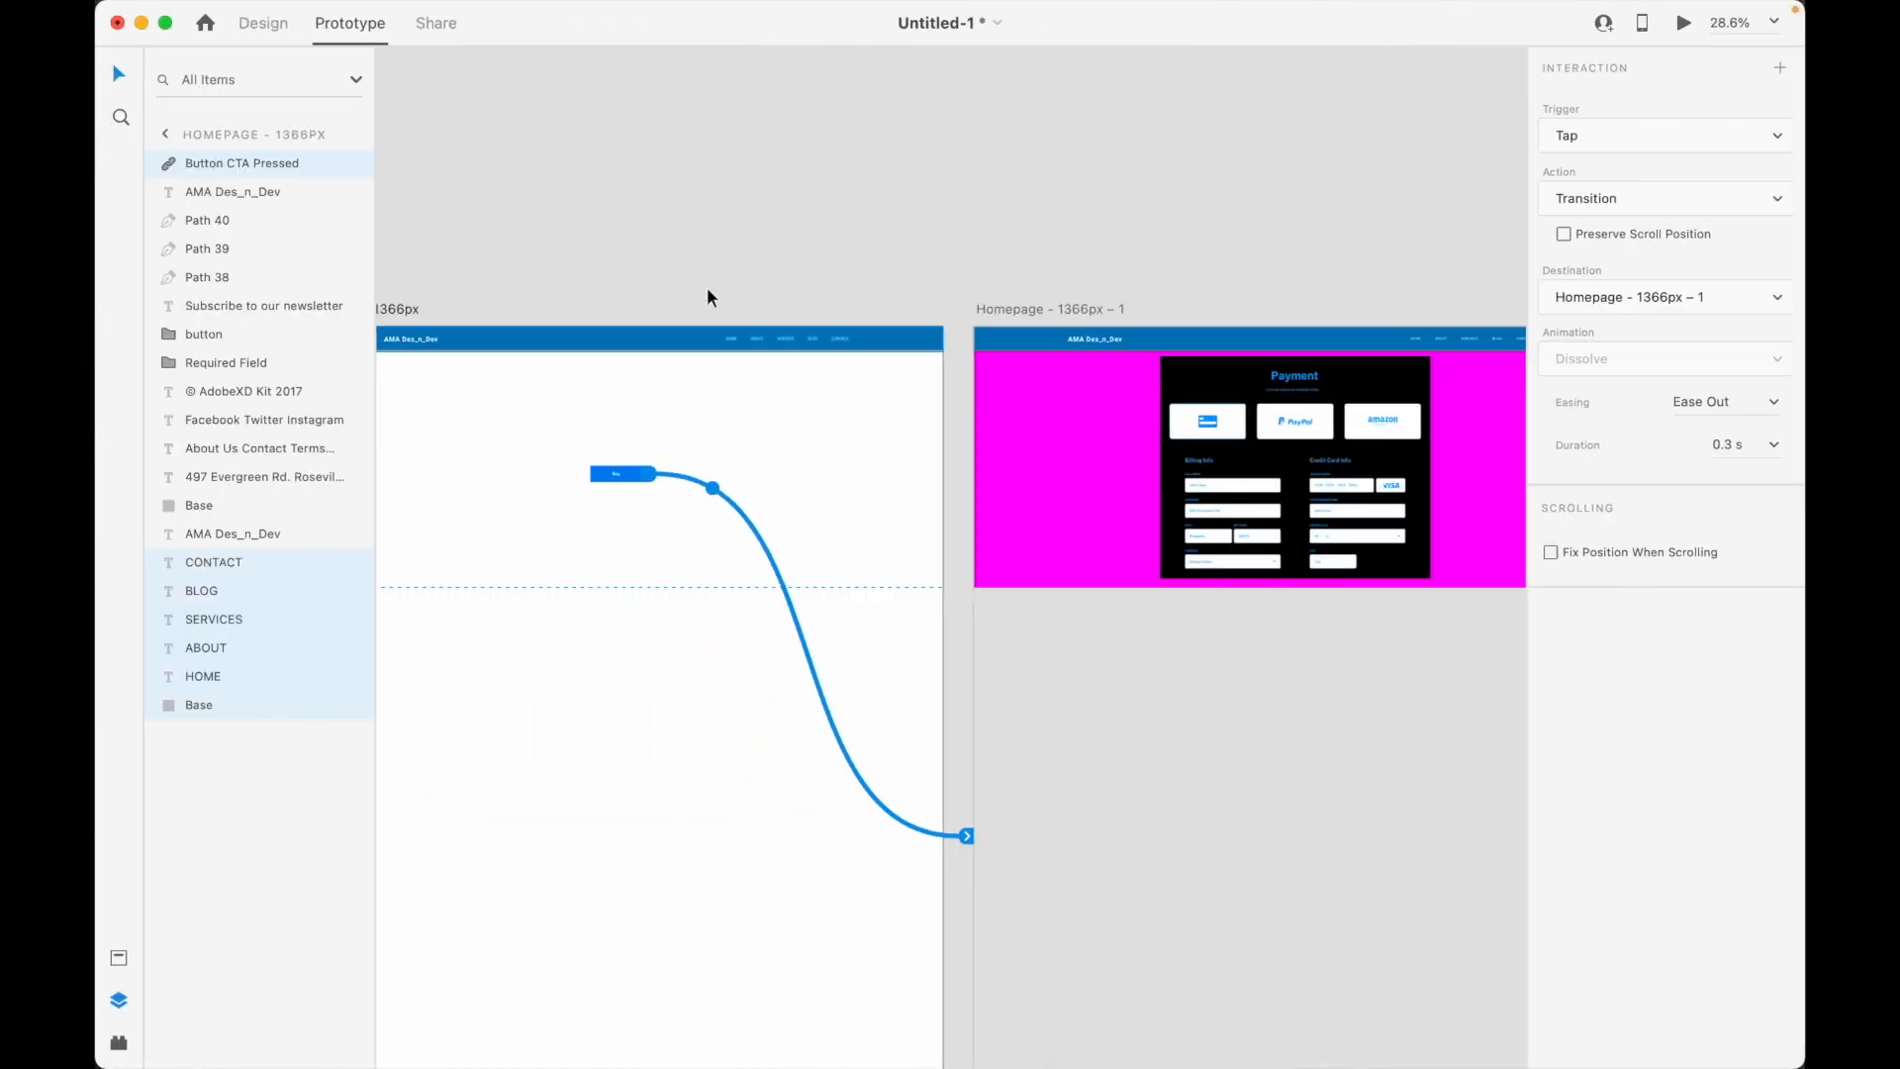
click(616, 228)
drag(616, 228, 967, 628)
drag(644, 199, 1317, 616)
click(1018, 249)
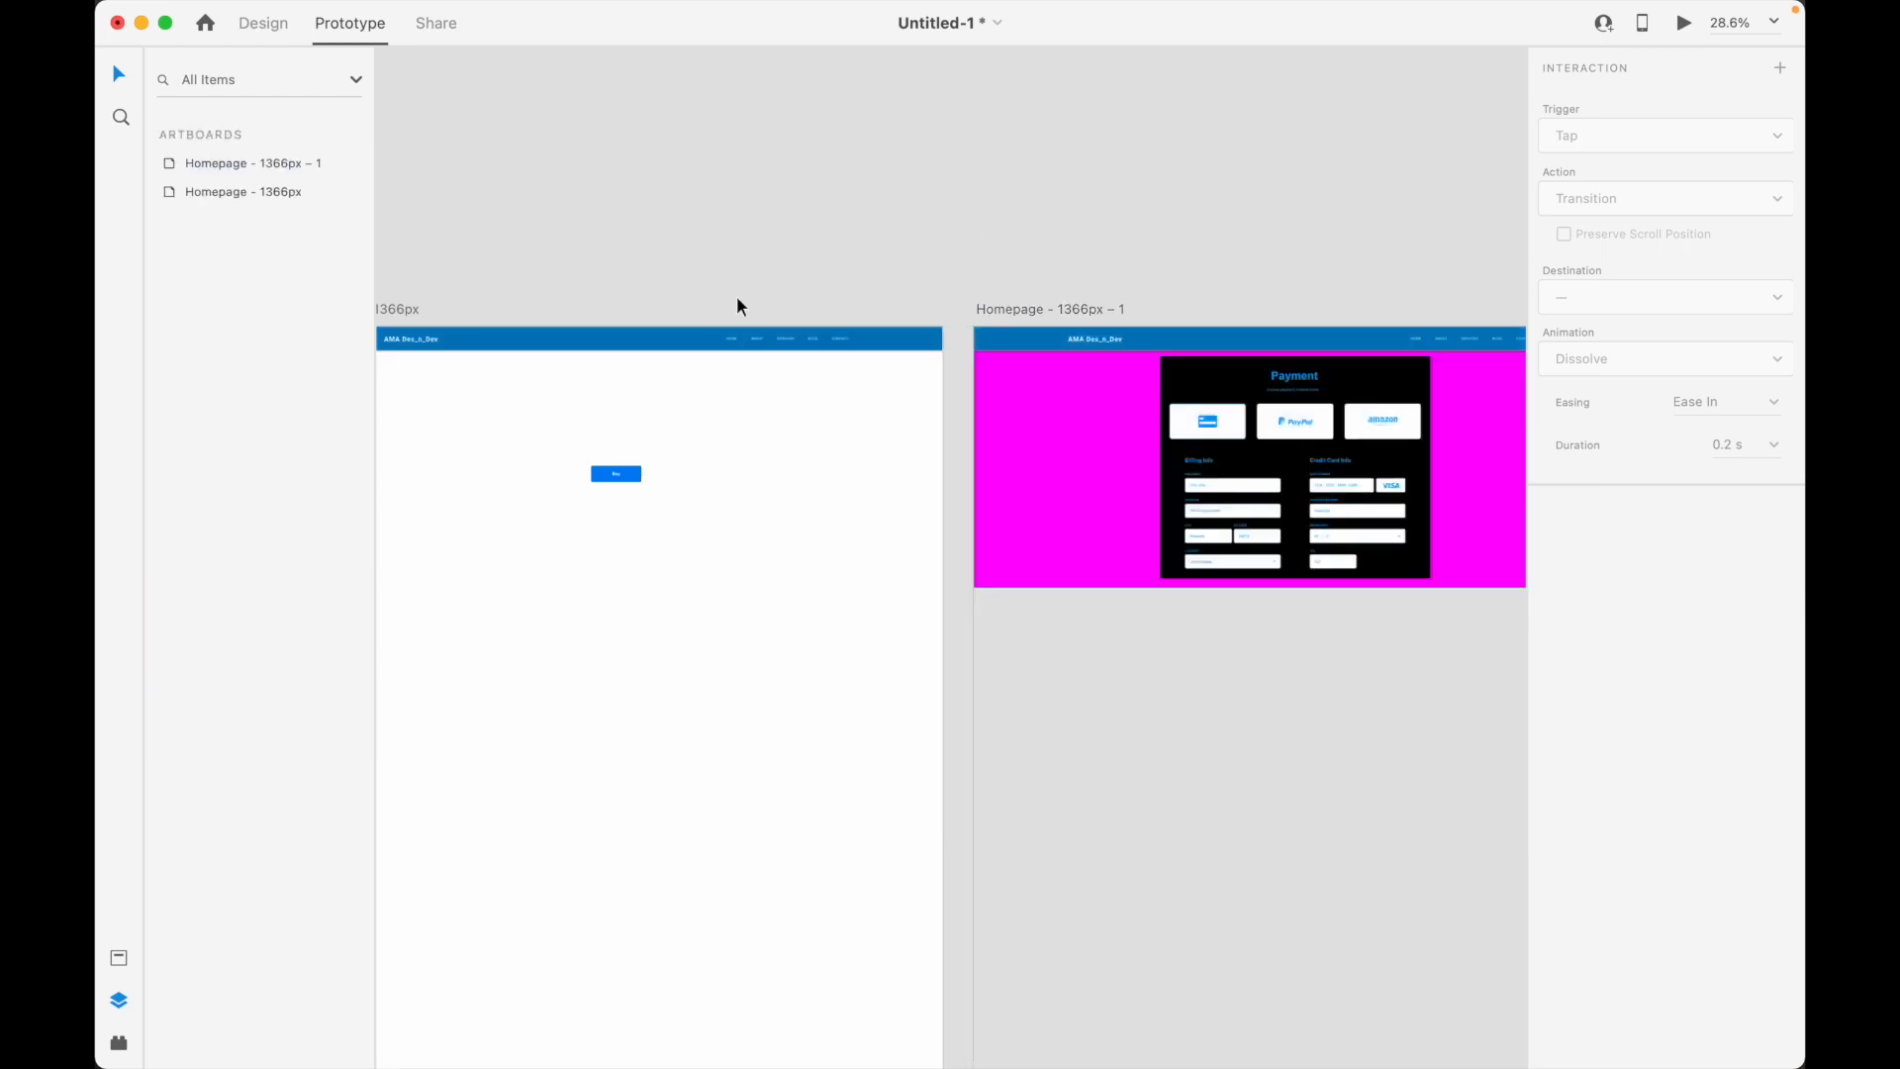
Set the action of the homepage Buy button's tap interaction to Overlay
click(610, 479)
click(1628, 220)
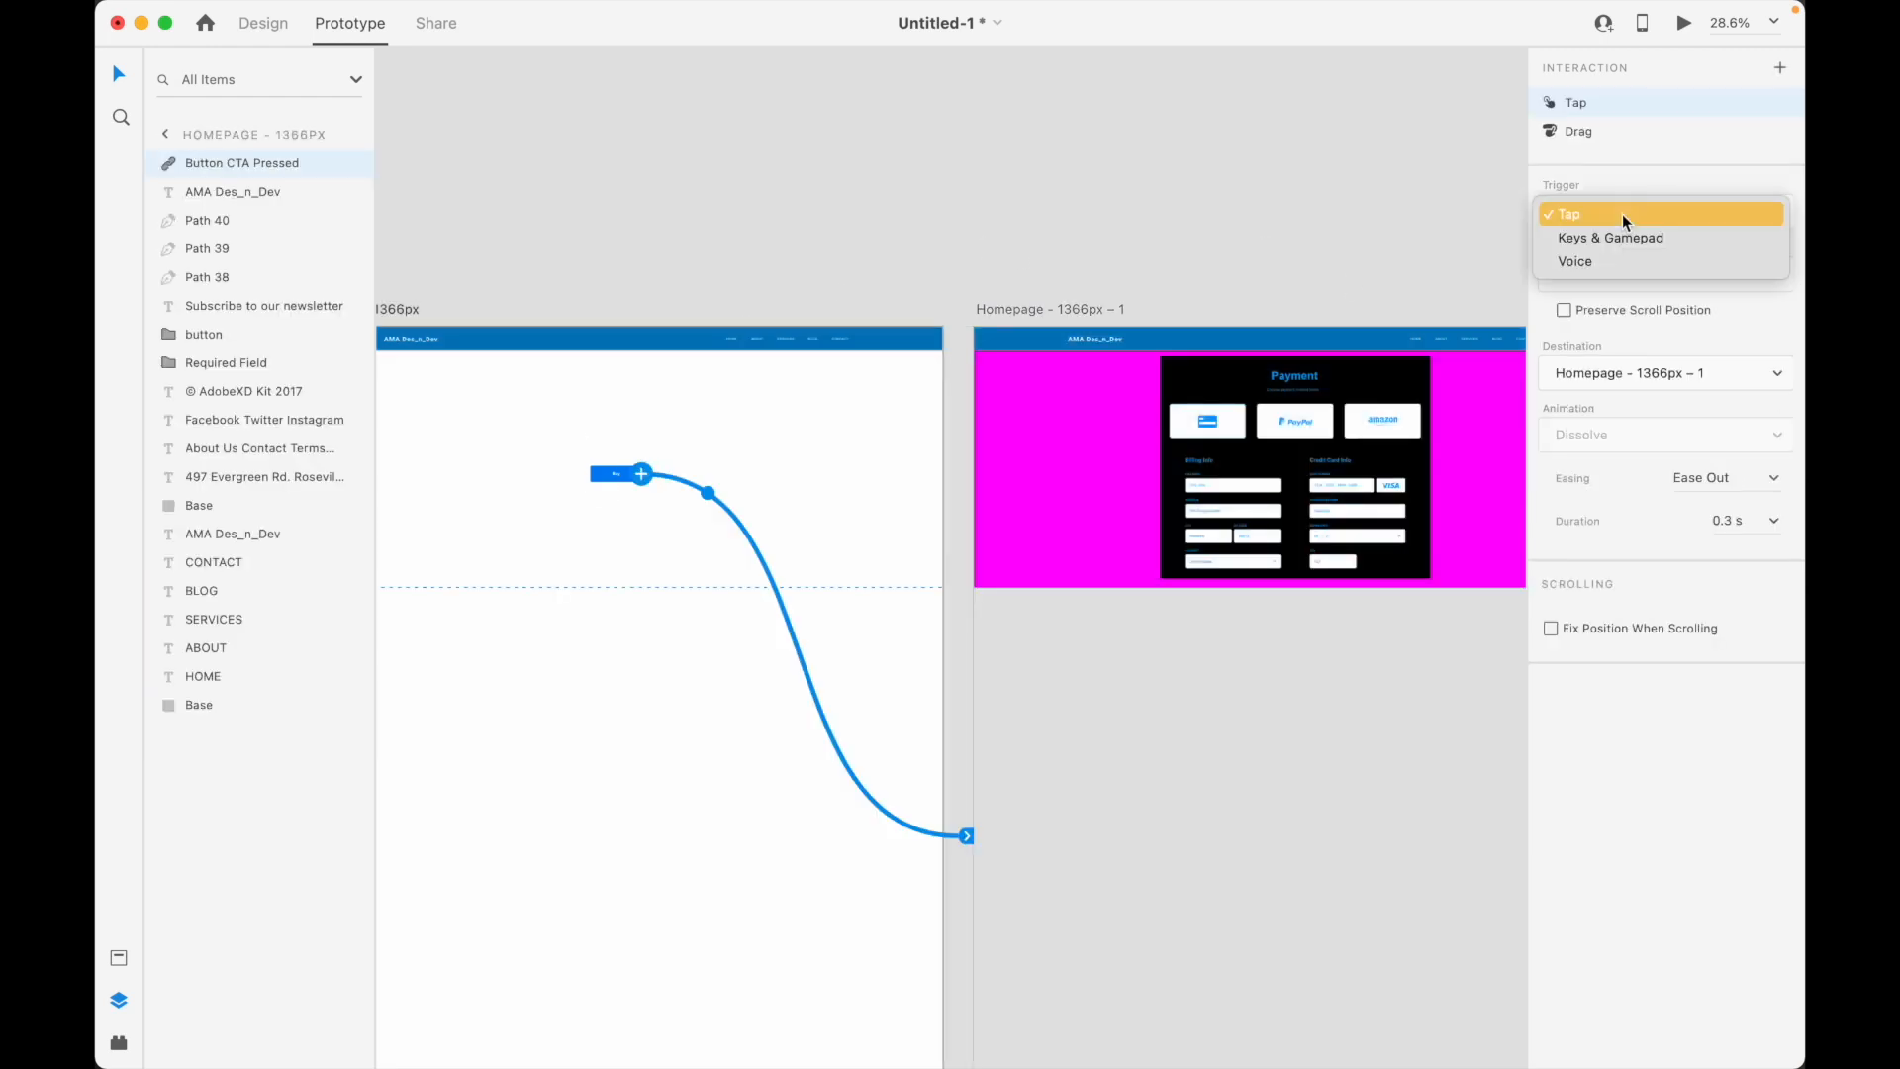
click(1623, 213)
click(1631, 277)
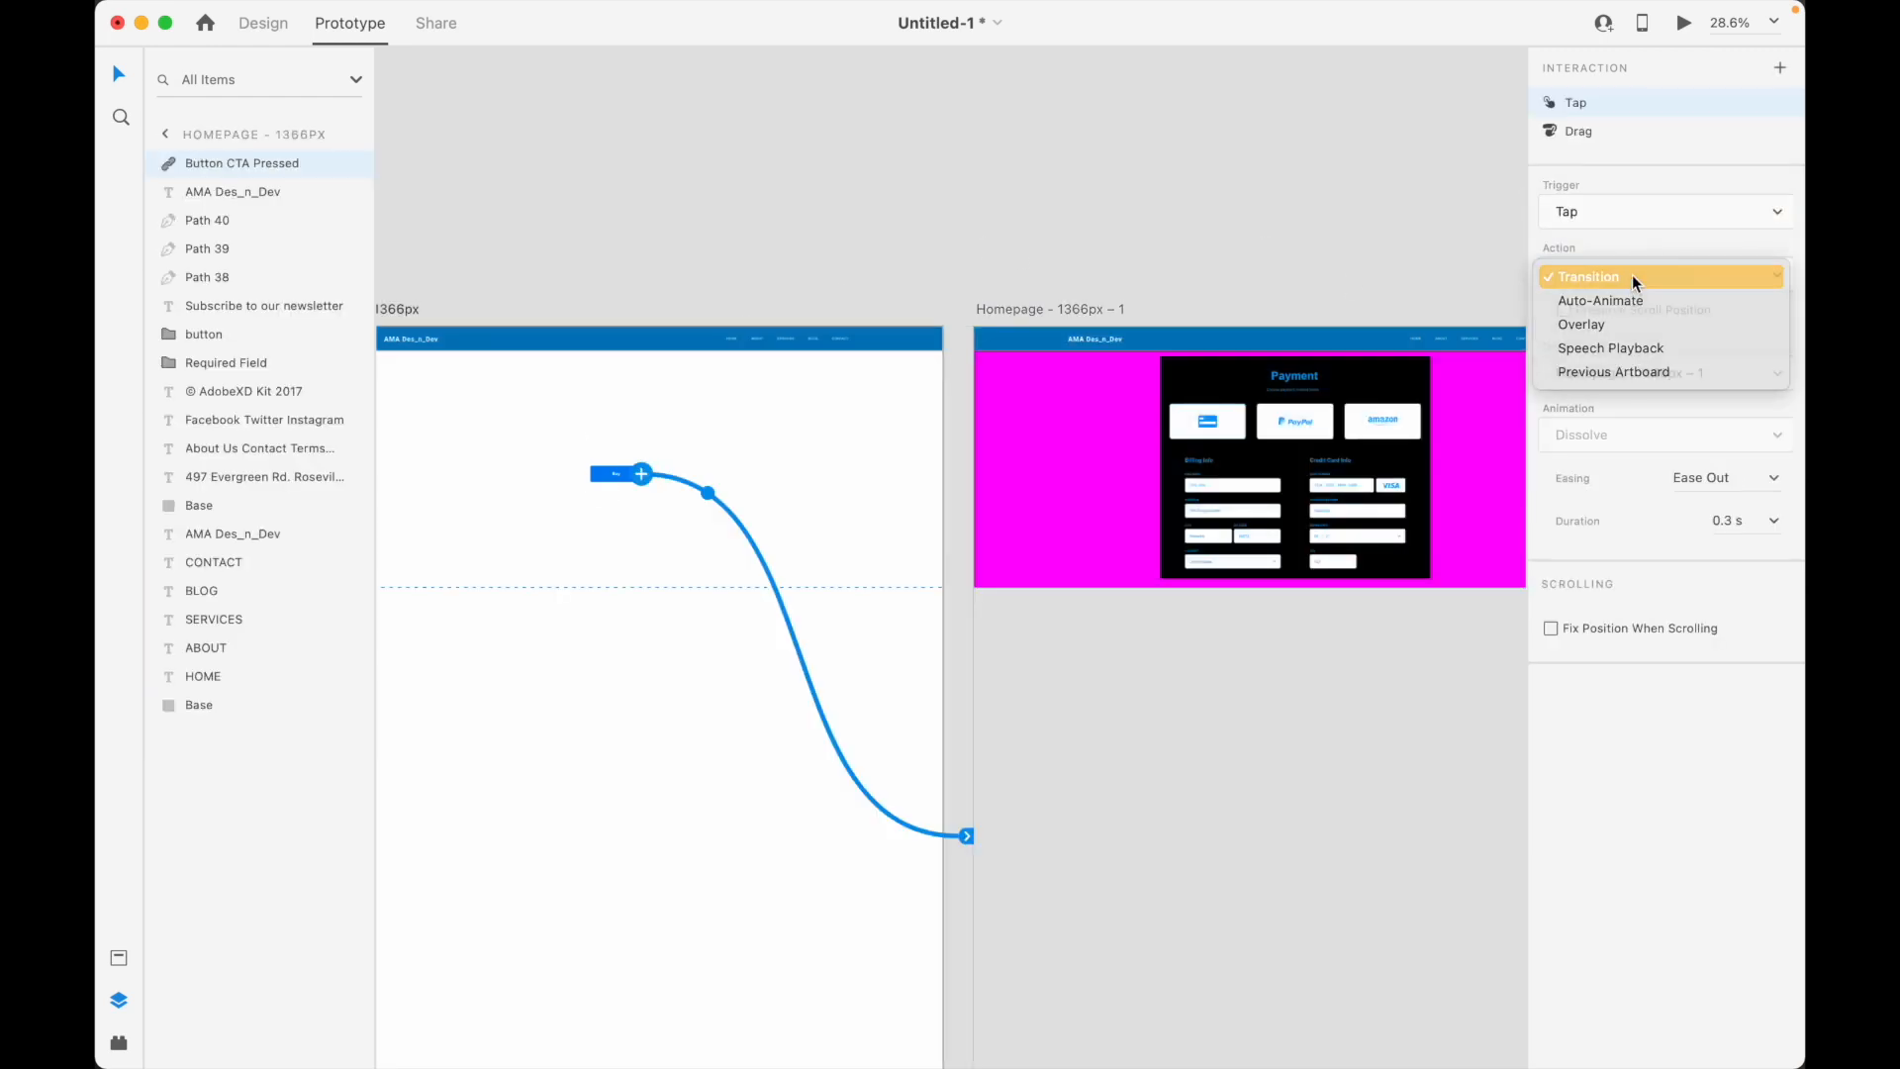
click(1631, 276)
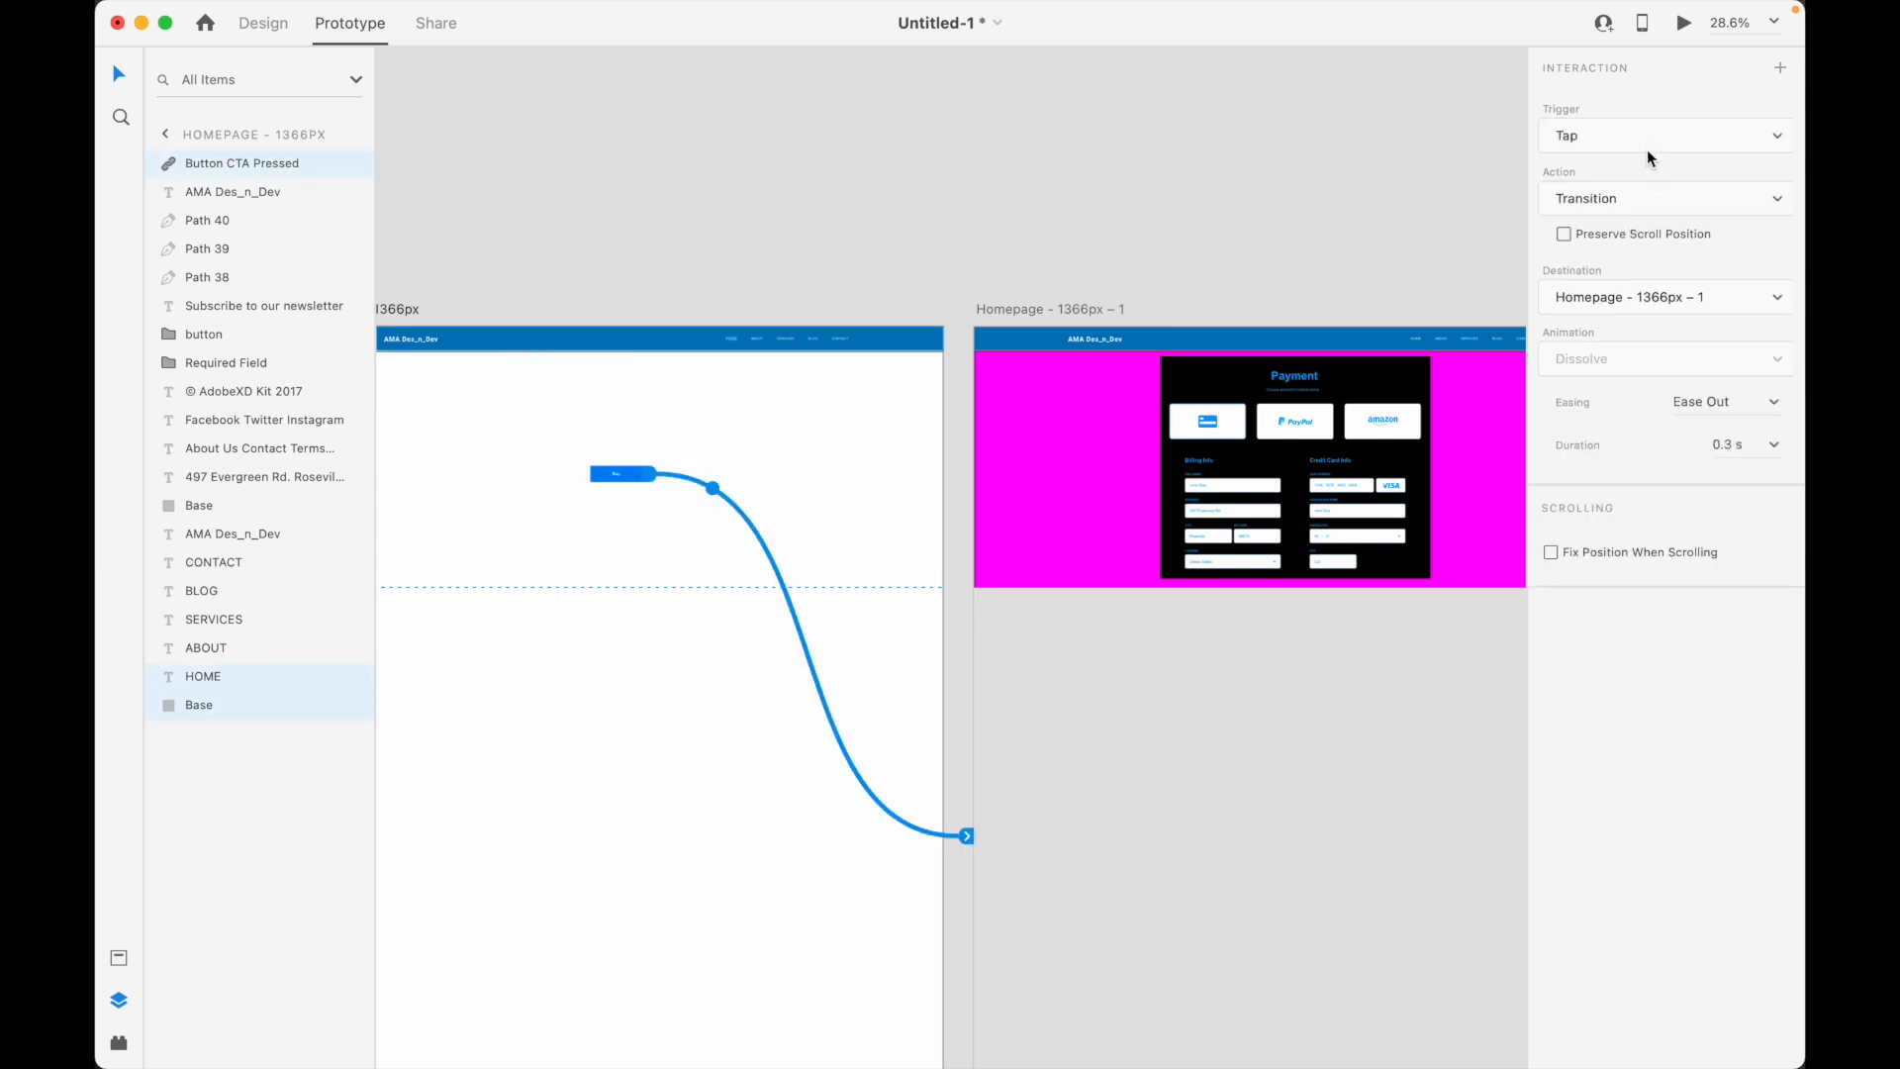
click(1631, 200)
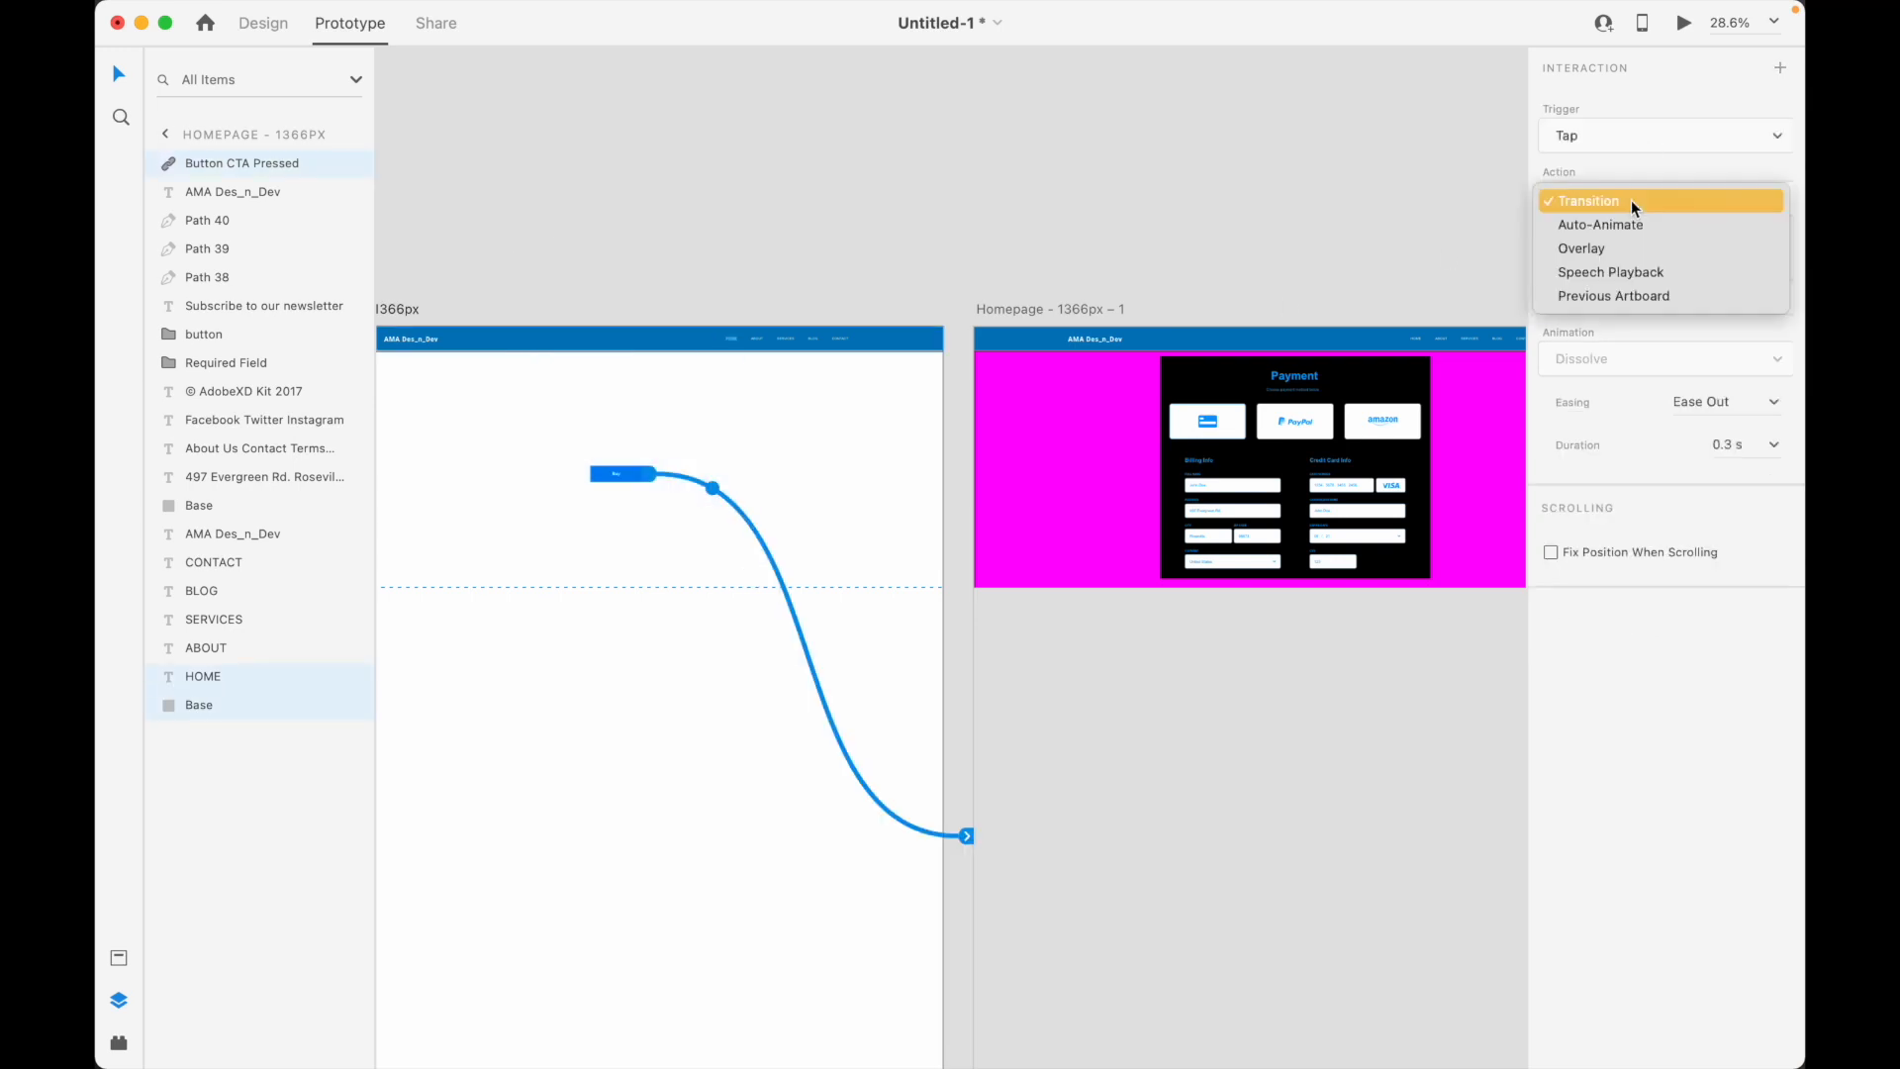
click(1625, 252)
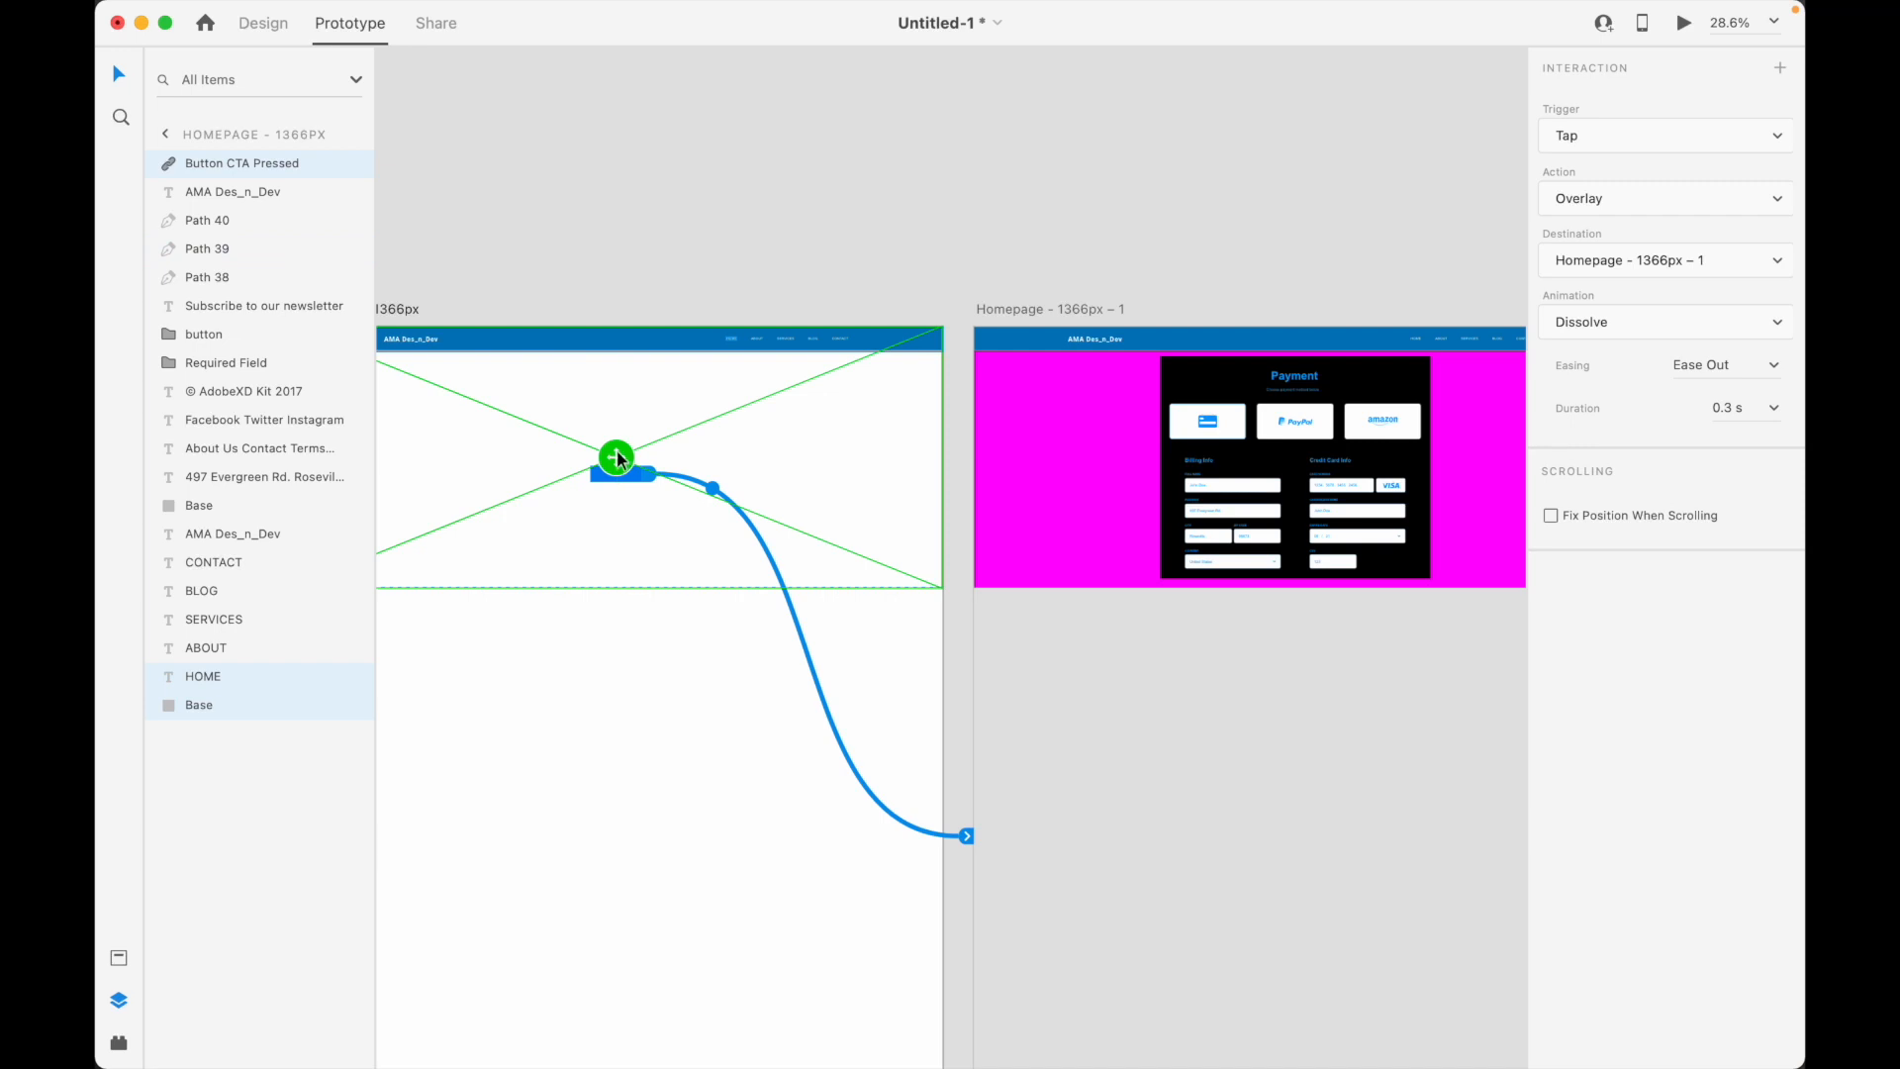
click(1083, 420)
click(1051, 502)
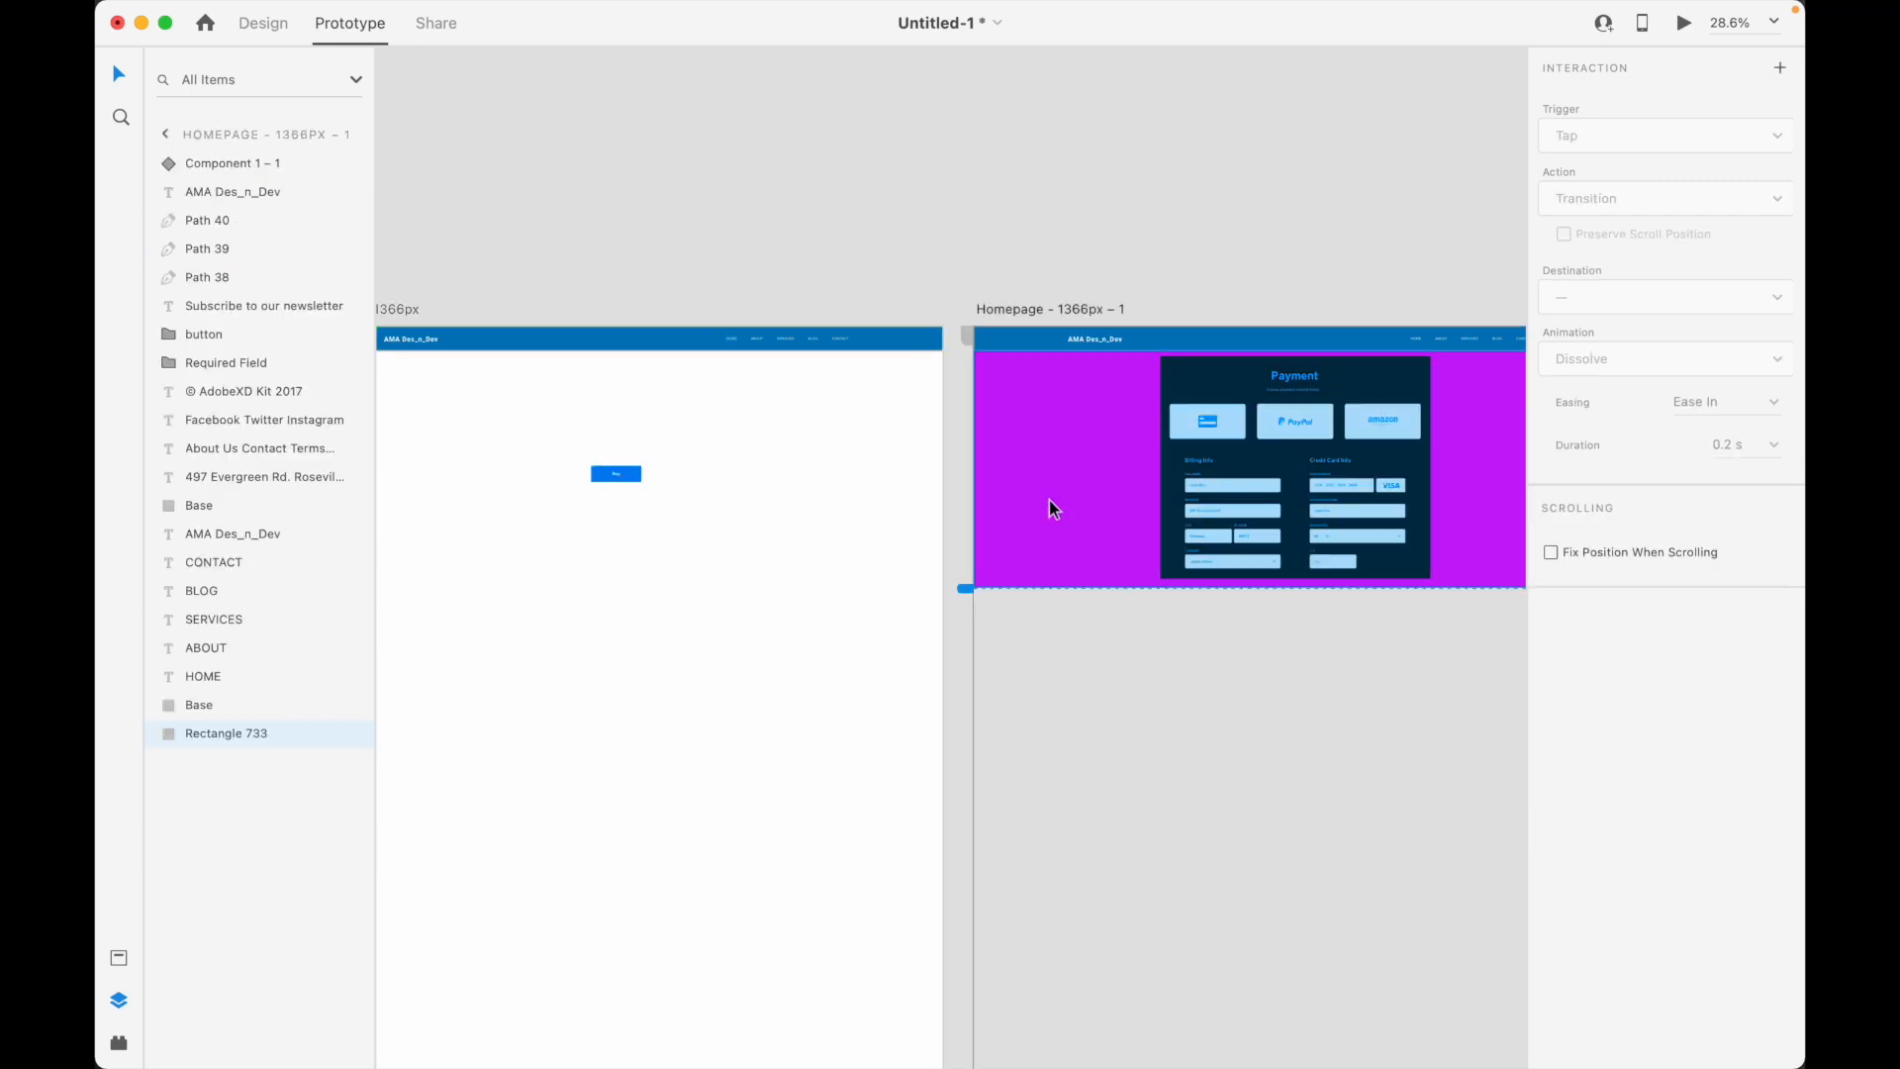
click(569, 451)
drag(702, 232, 876, 584)
drag(711, 264, 1140, 594)
click(1168, 211)
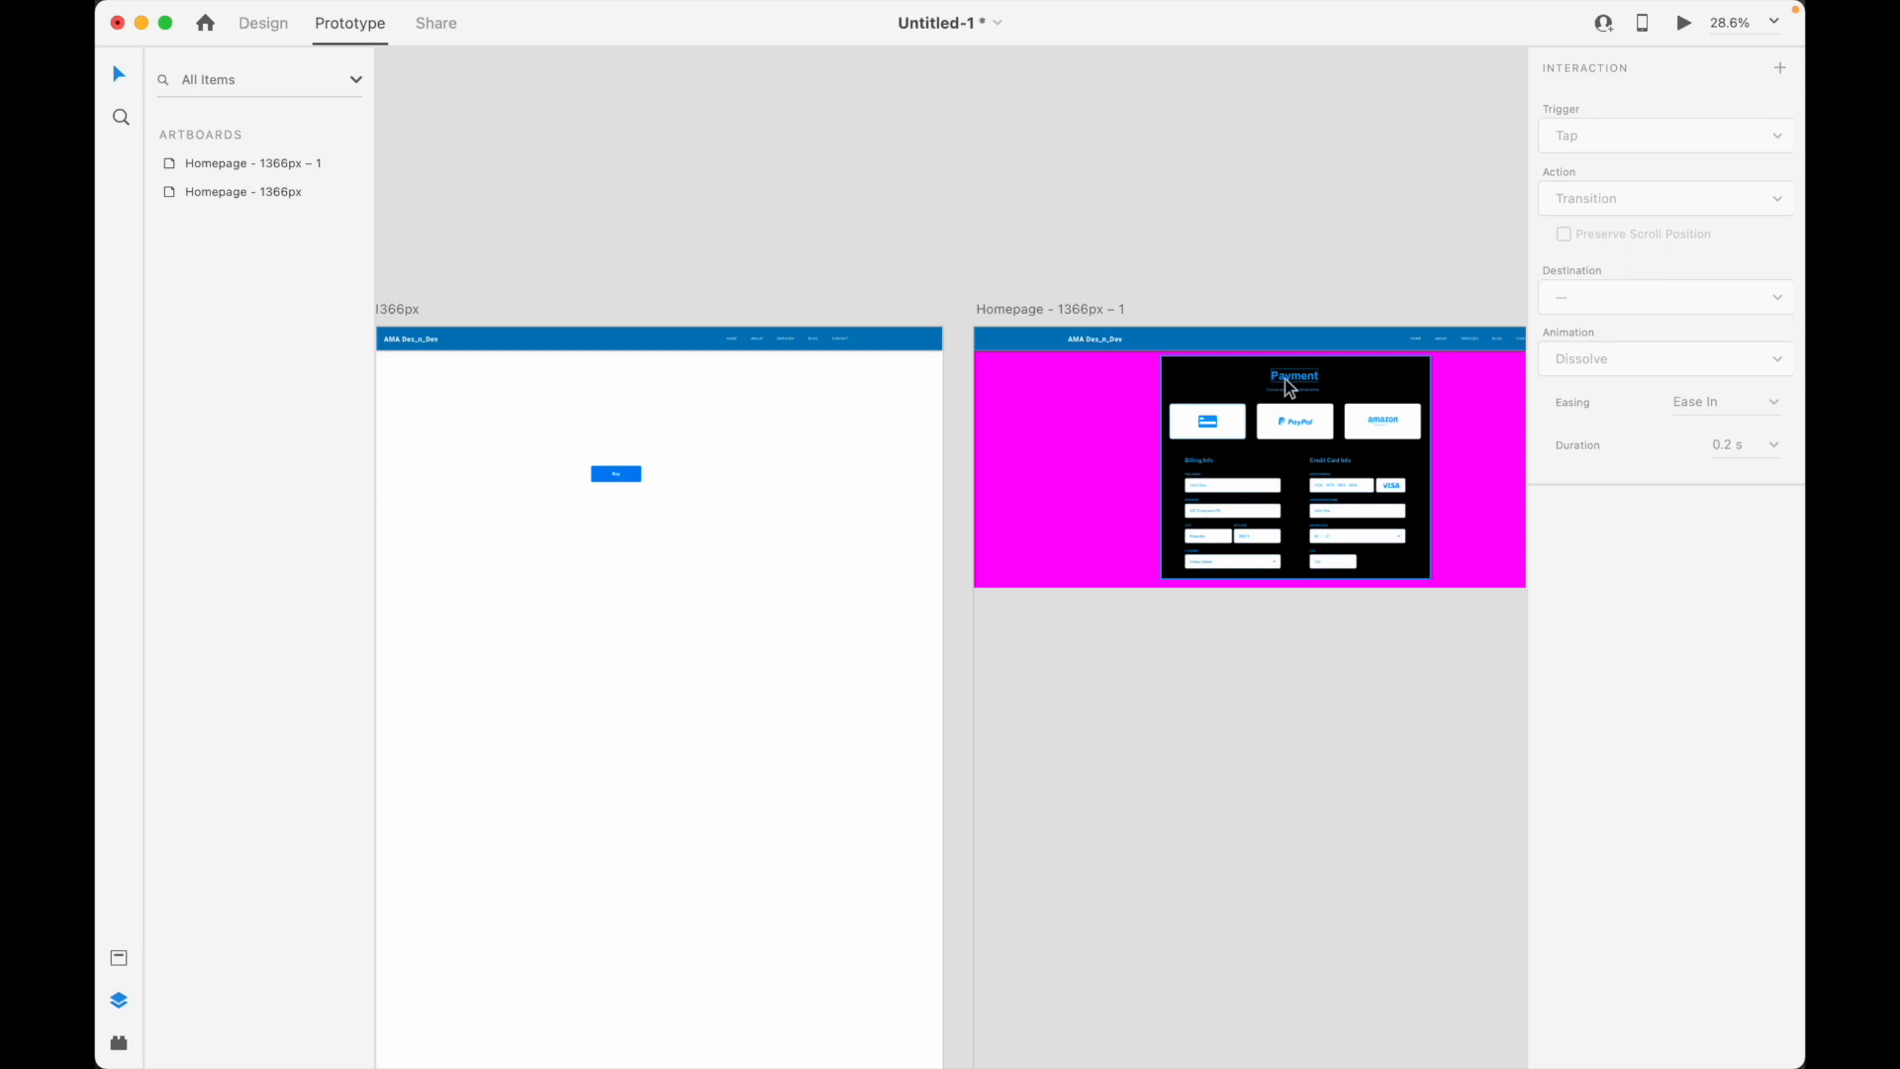
Delete the blue header bar and the AMA Des_n_Dev title in it from the payment artboard
scroll(1284, 378, down, 3)
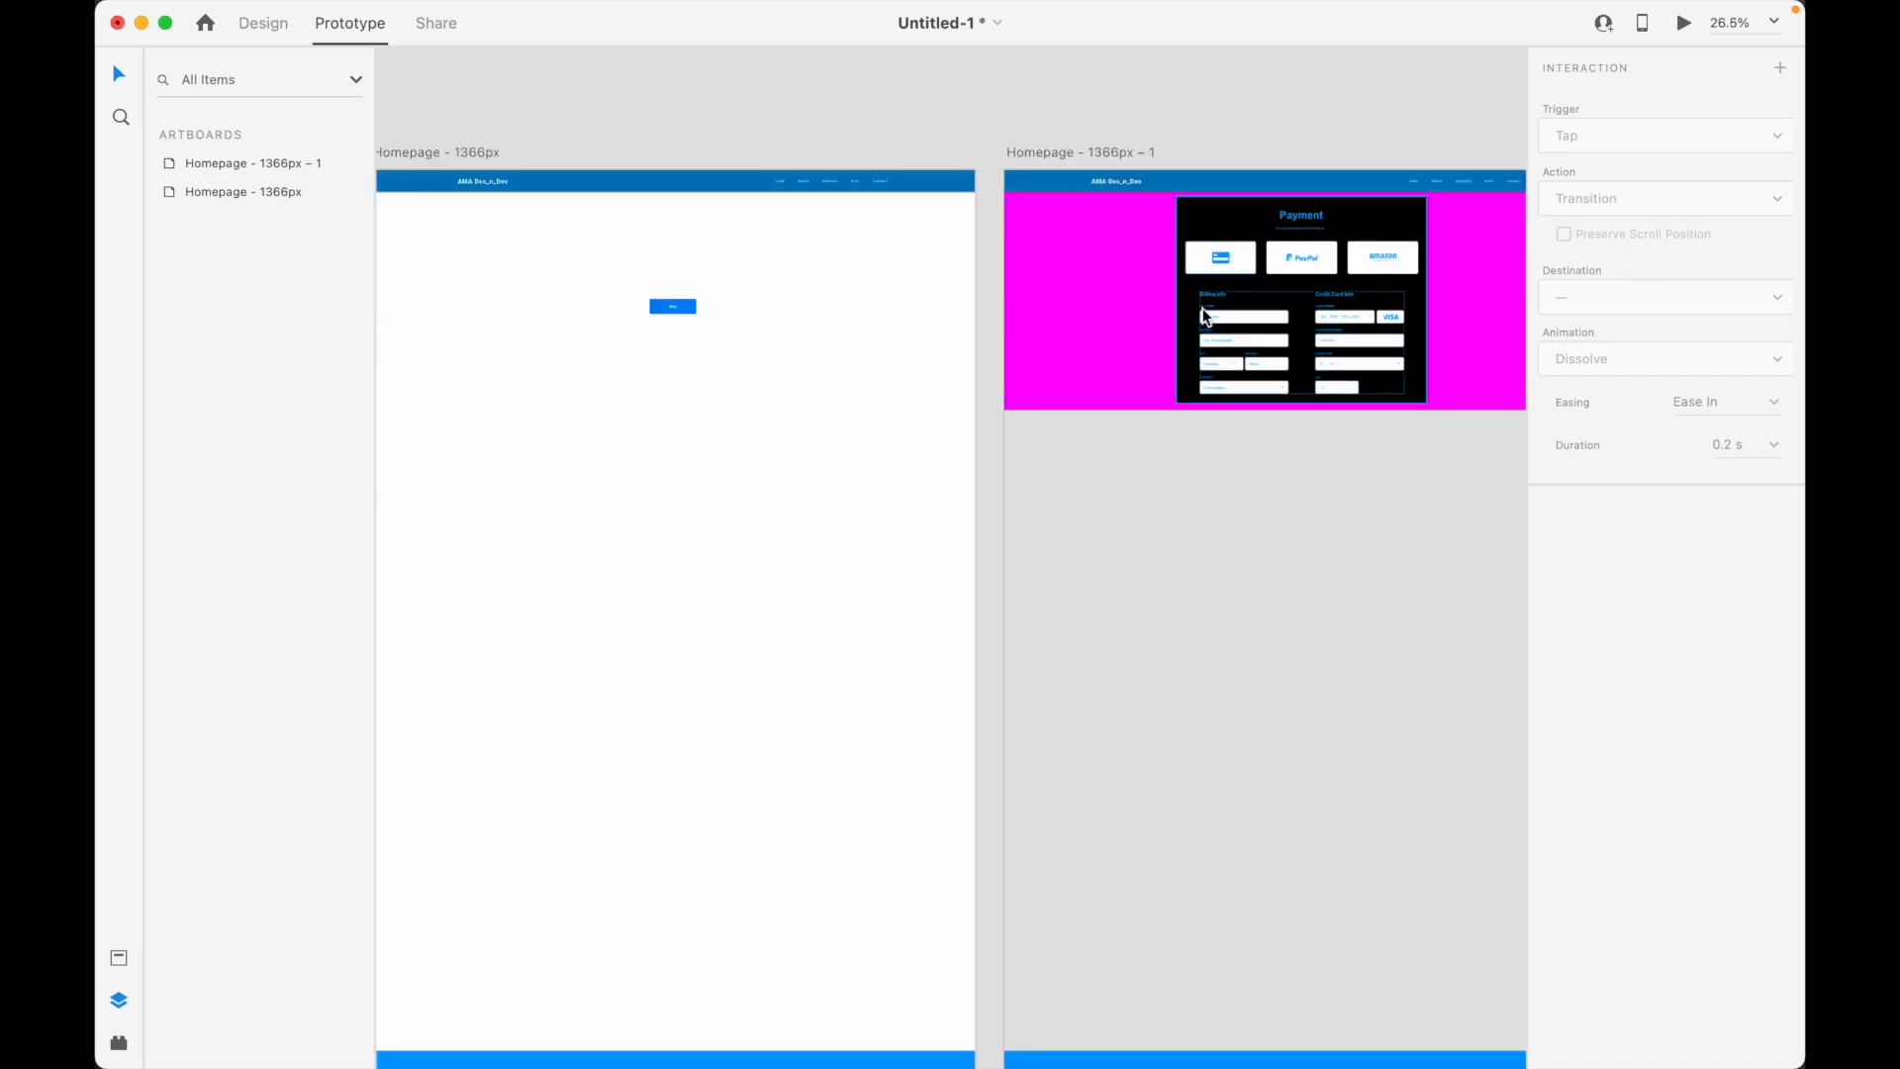
scroll(1198, 313, up, 5)
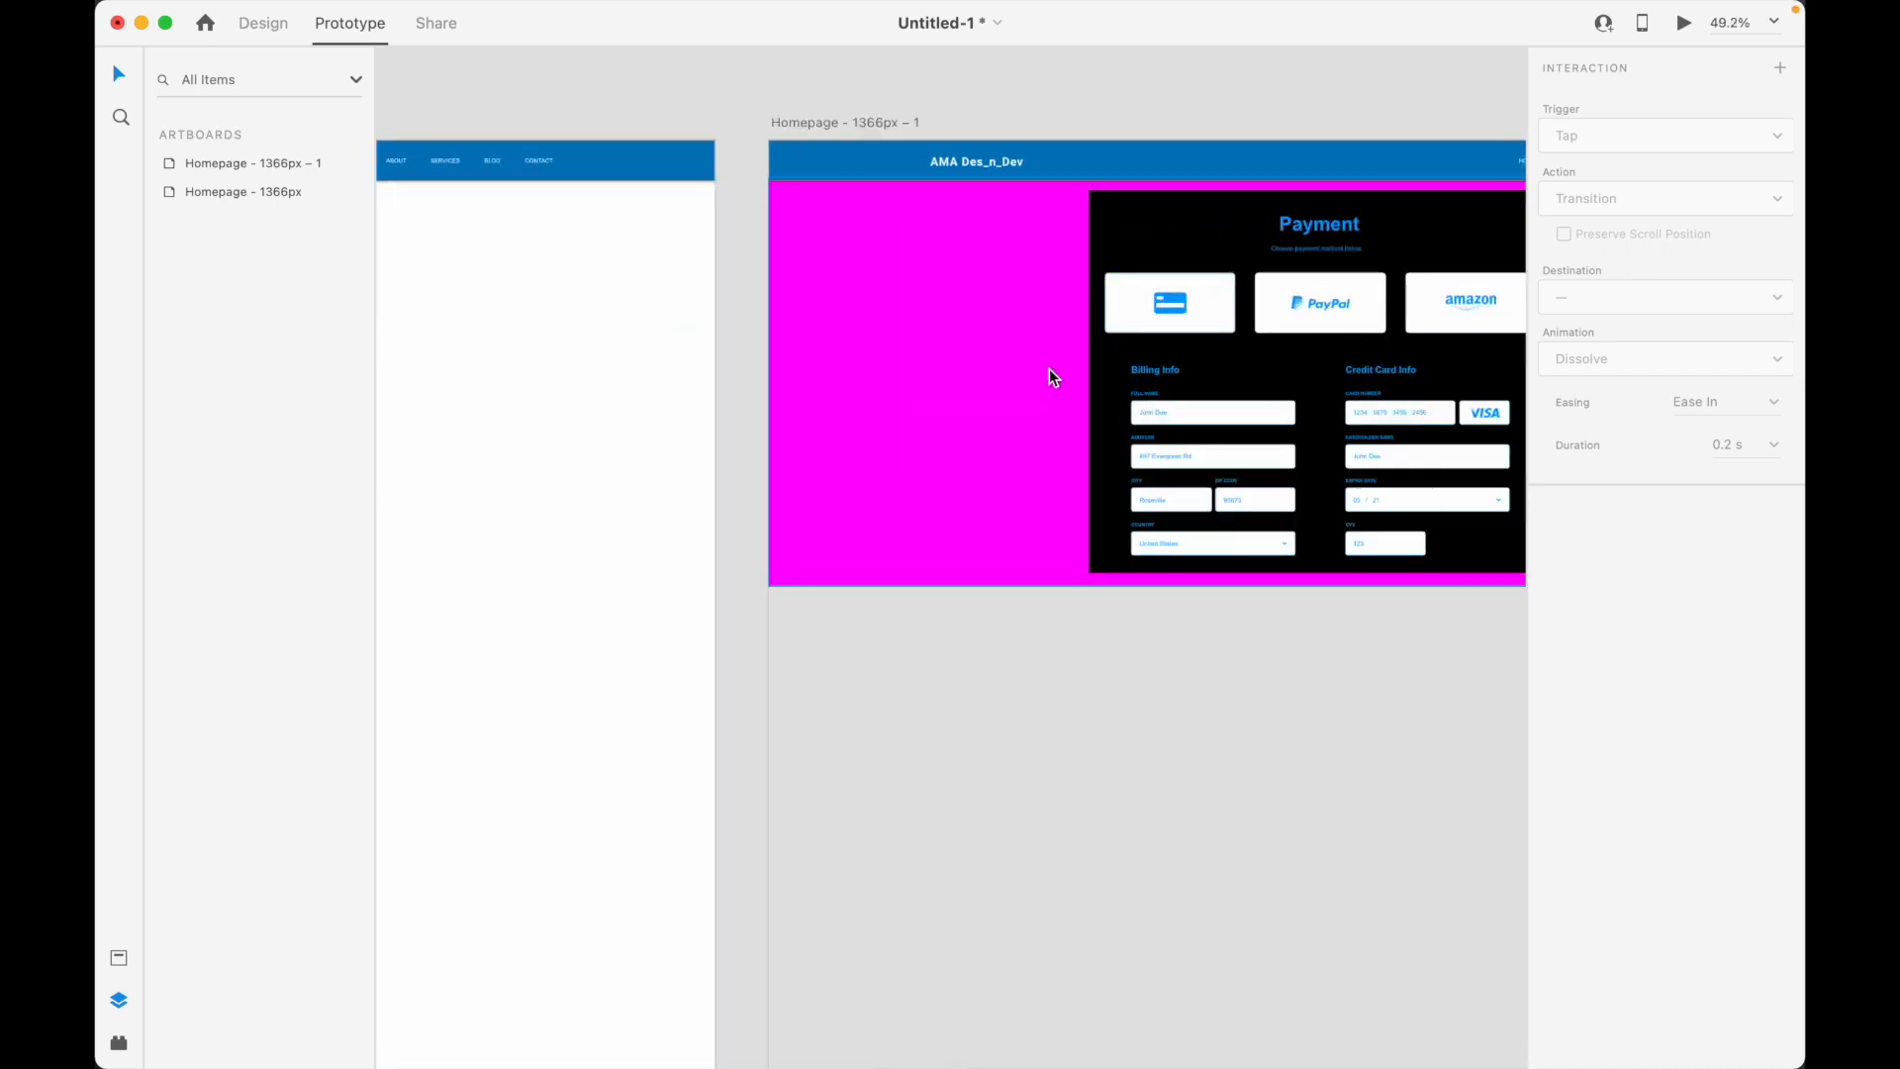
click(849, 170)
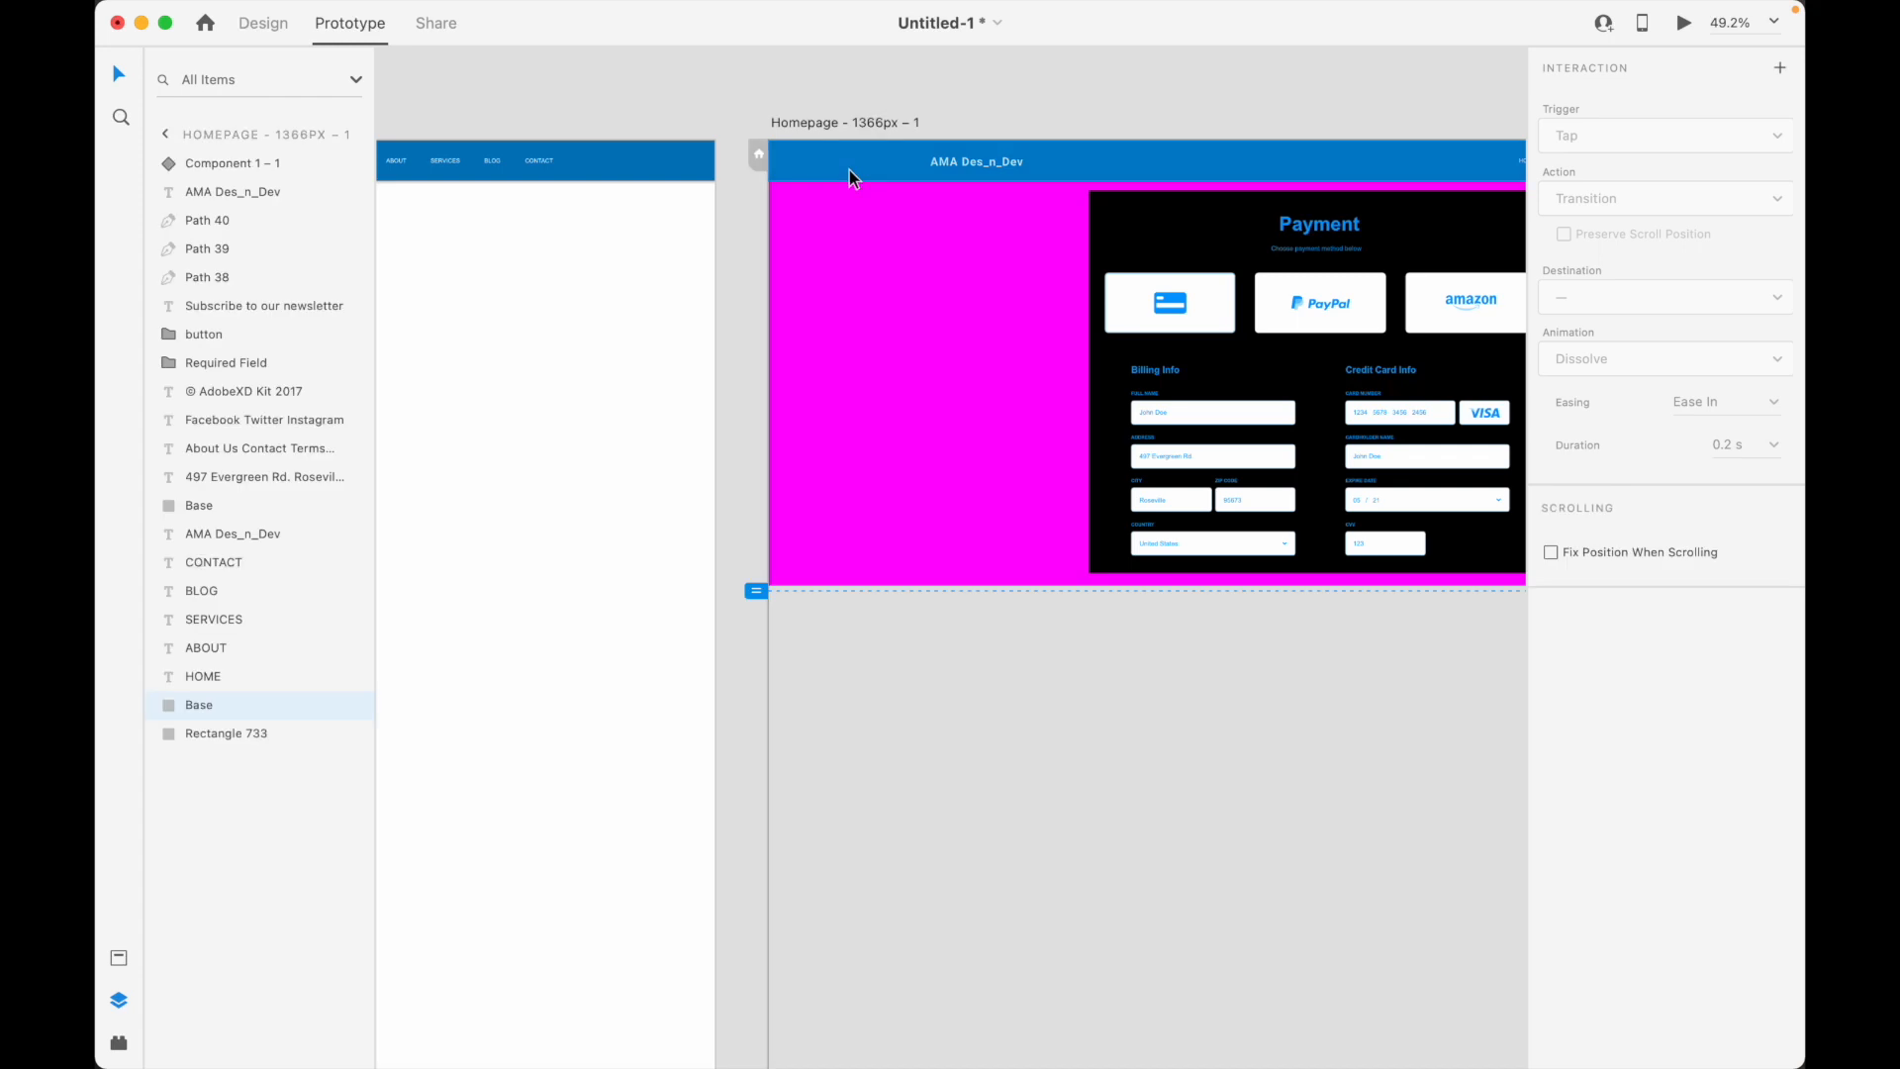
click(1007, 164)
click(905, 163)
key(Delete)
click(905, 162)
click(971, 159)
key(Delete)
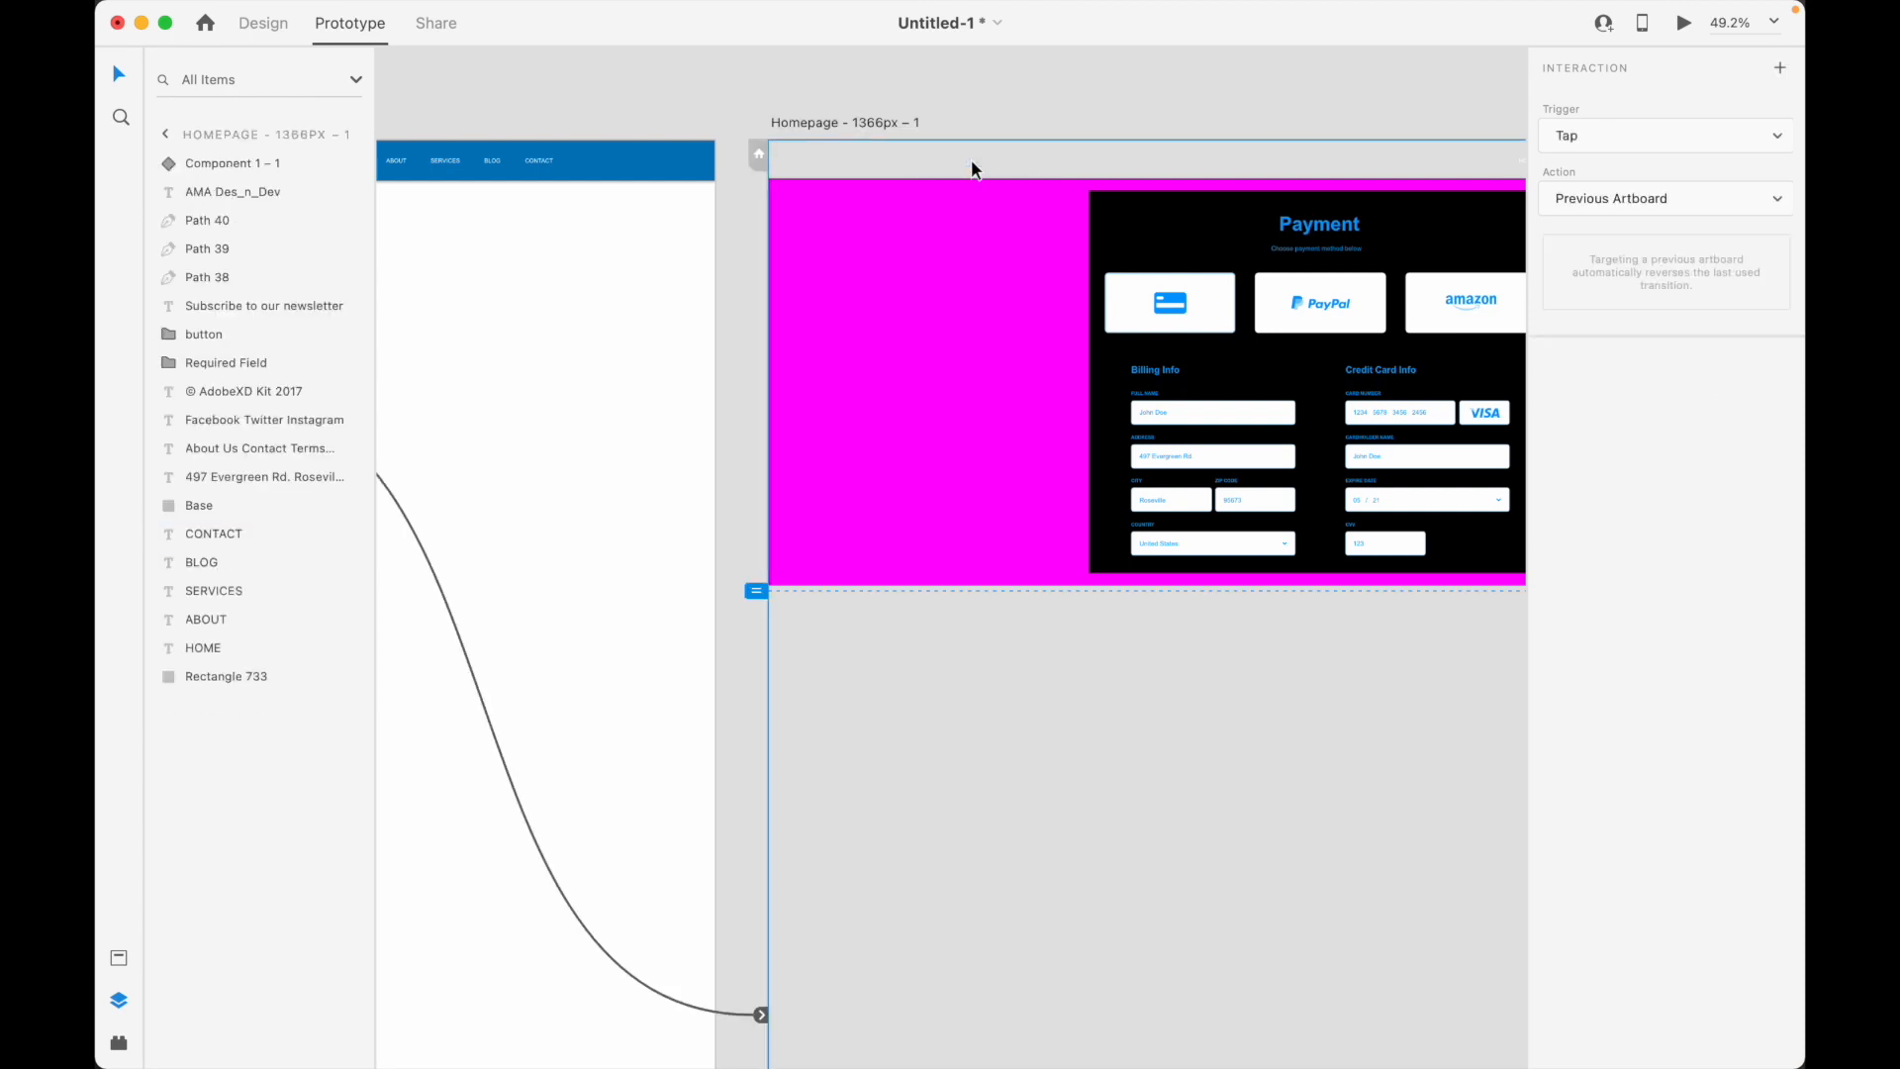
Delete the header's navigation links and all footer elements from the payment artboard
scroll(922, 181, down, 1)
scroll(922, 182, down, 5)
scroll(1394, 158, up, 5)
drag(1392, 145, 894, 195)
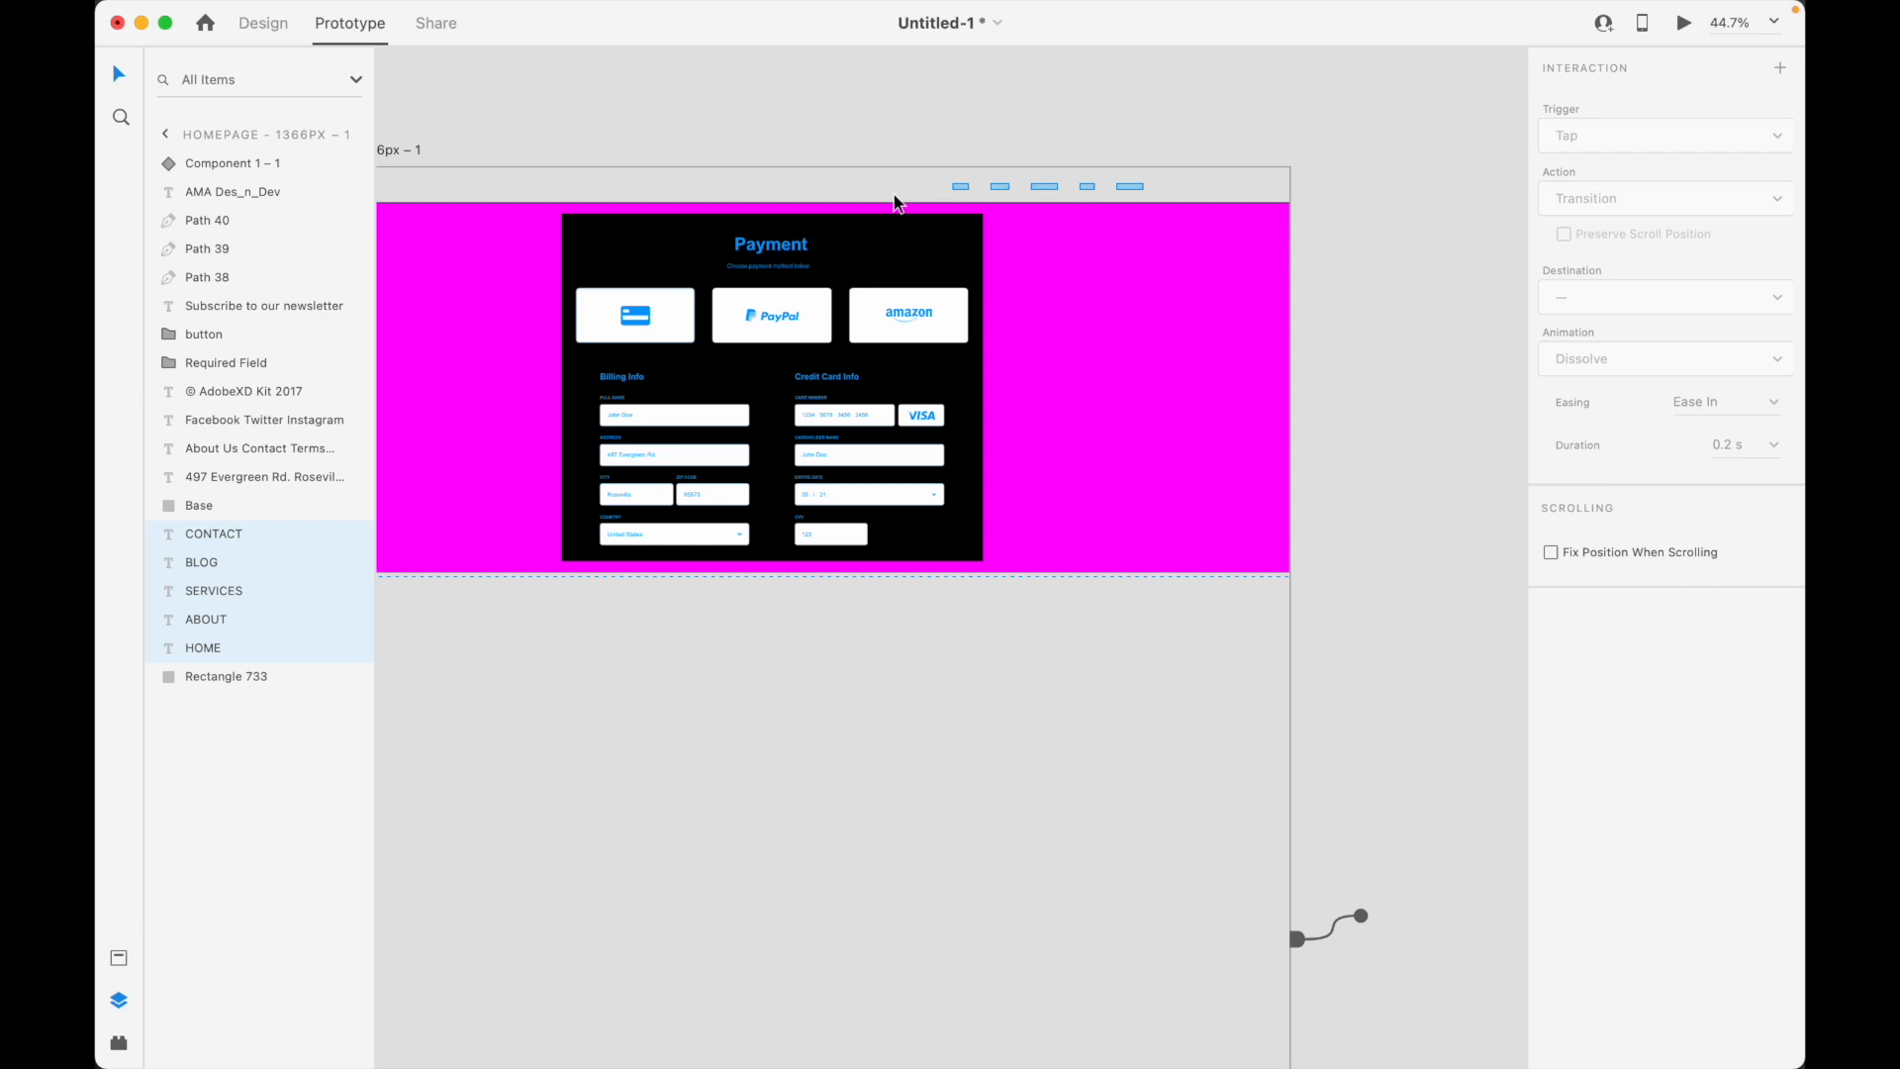
click(894, 194)
key(super+0)
scroll(942, 899, up, 5)
drag(819, 775, 1403, 582)
key(Delete)
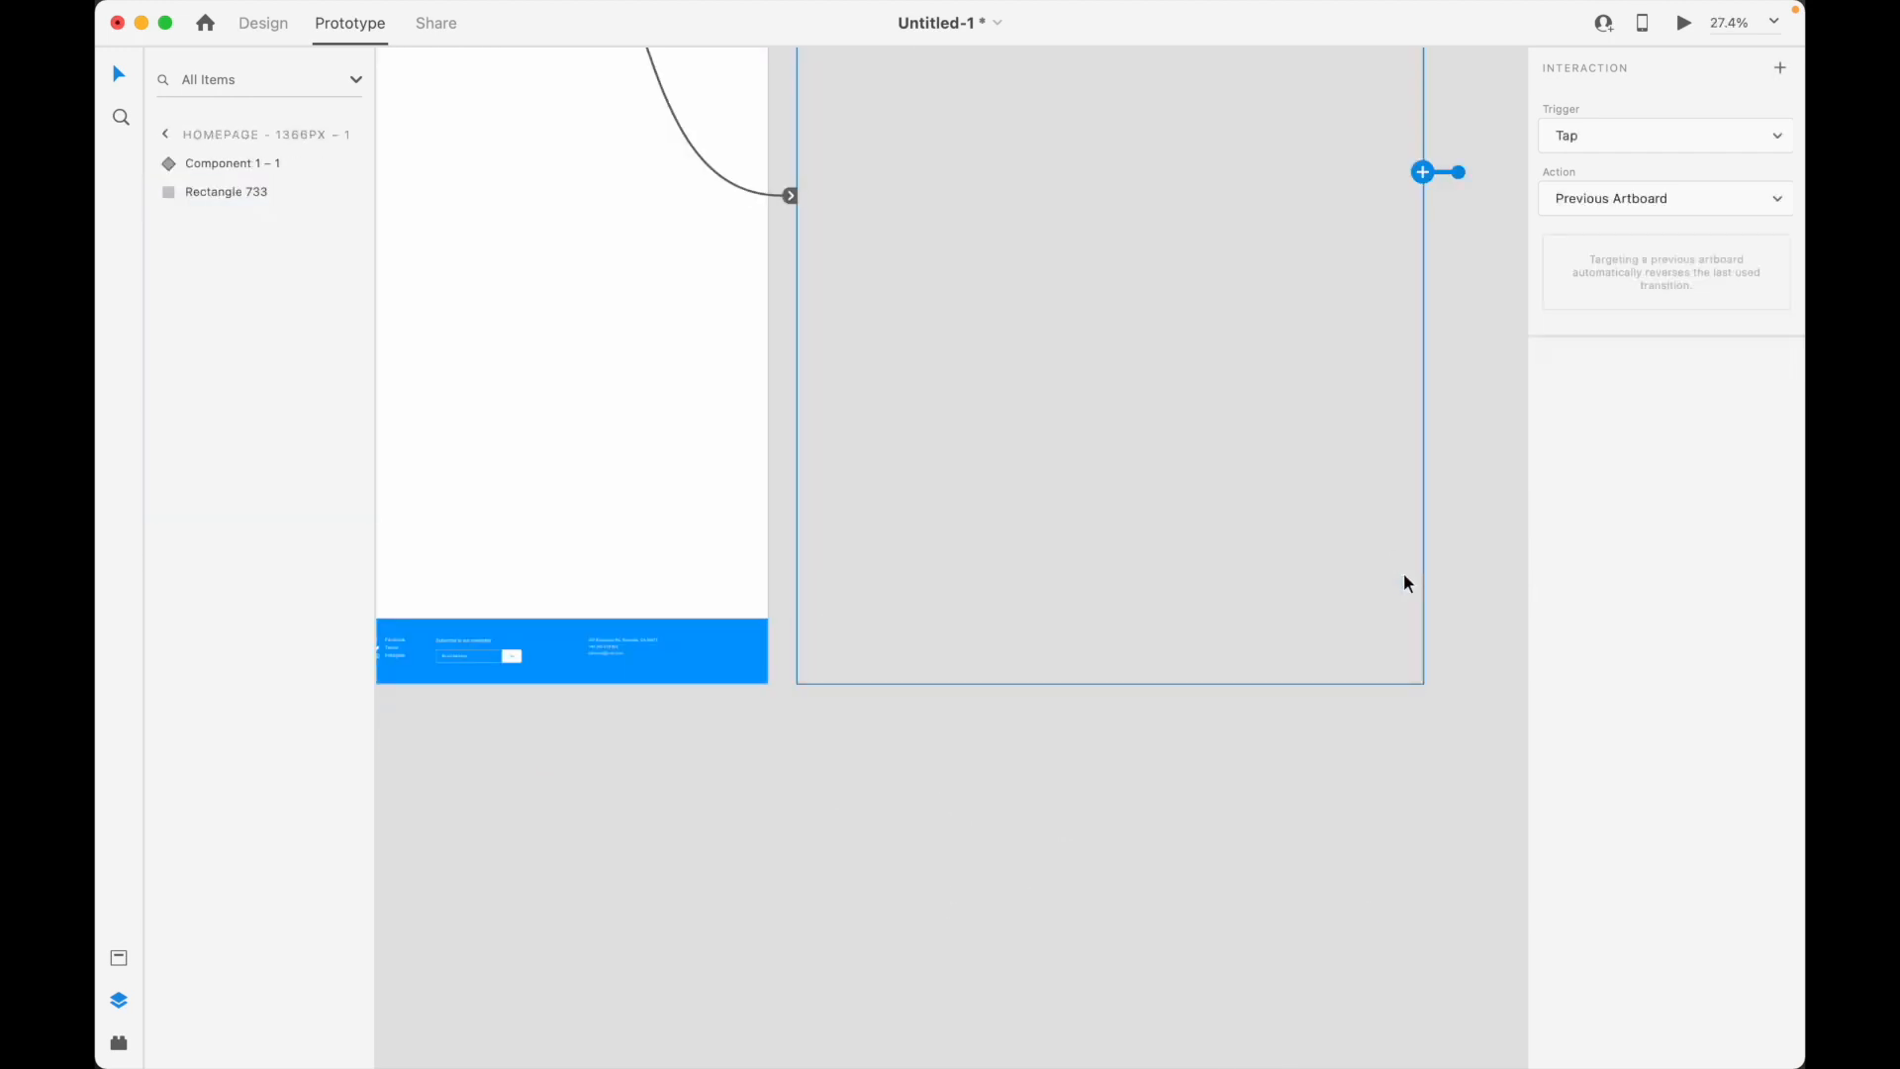
Move the payment form together with its magenta background rectangle up to the top edge of the artboard
scroll(1086, 683, down, 3)
scroll(1266, 247, up, 2)
scroll(1343, 232, up, 1)
drag(1383, 188, 1104, 356)
drag(1207, 285, 1209, 267)
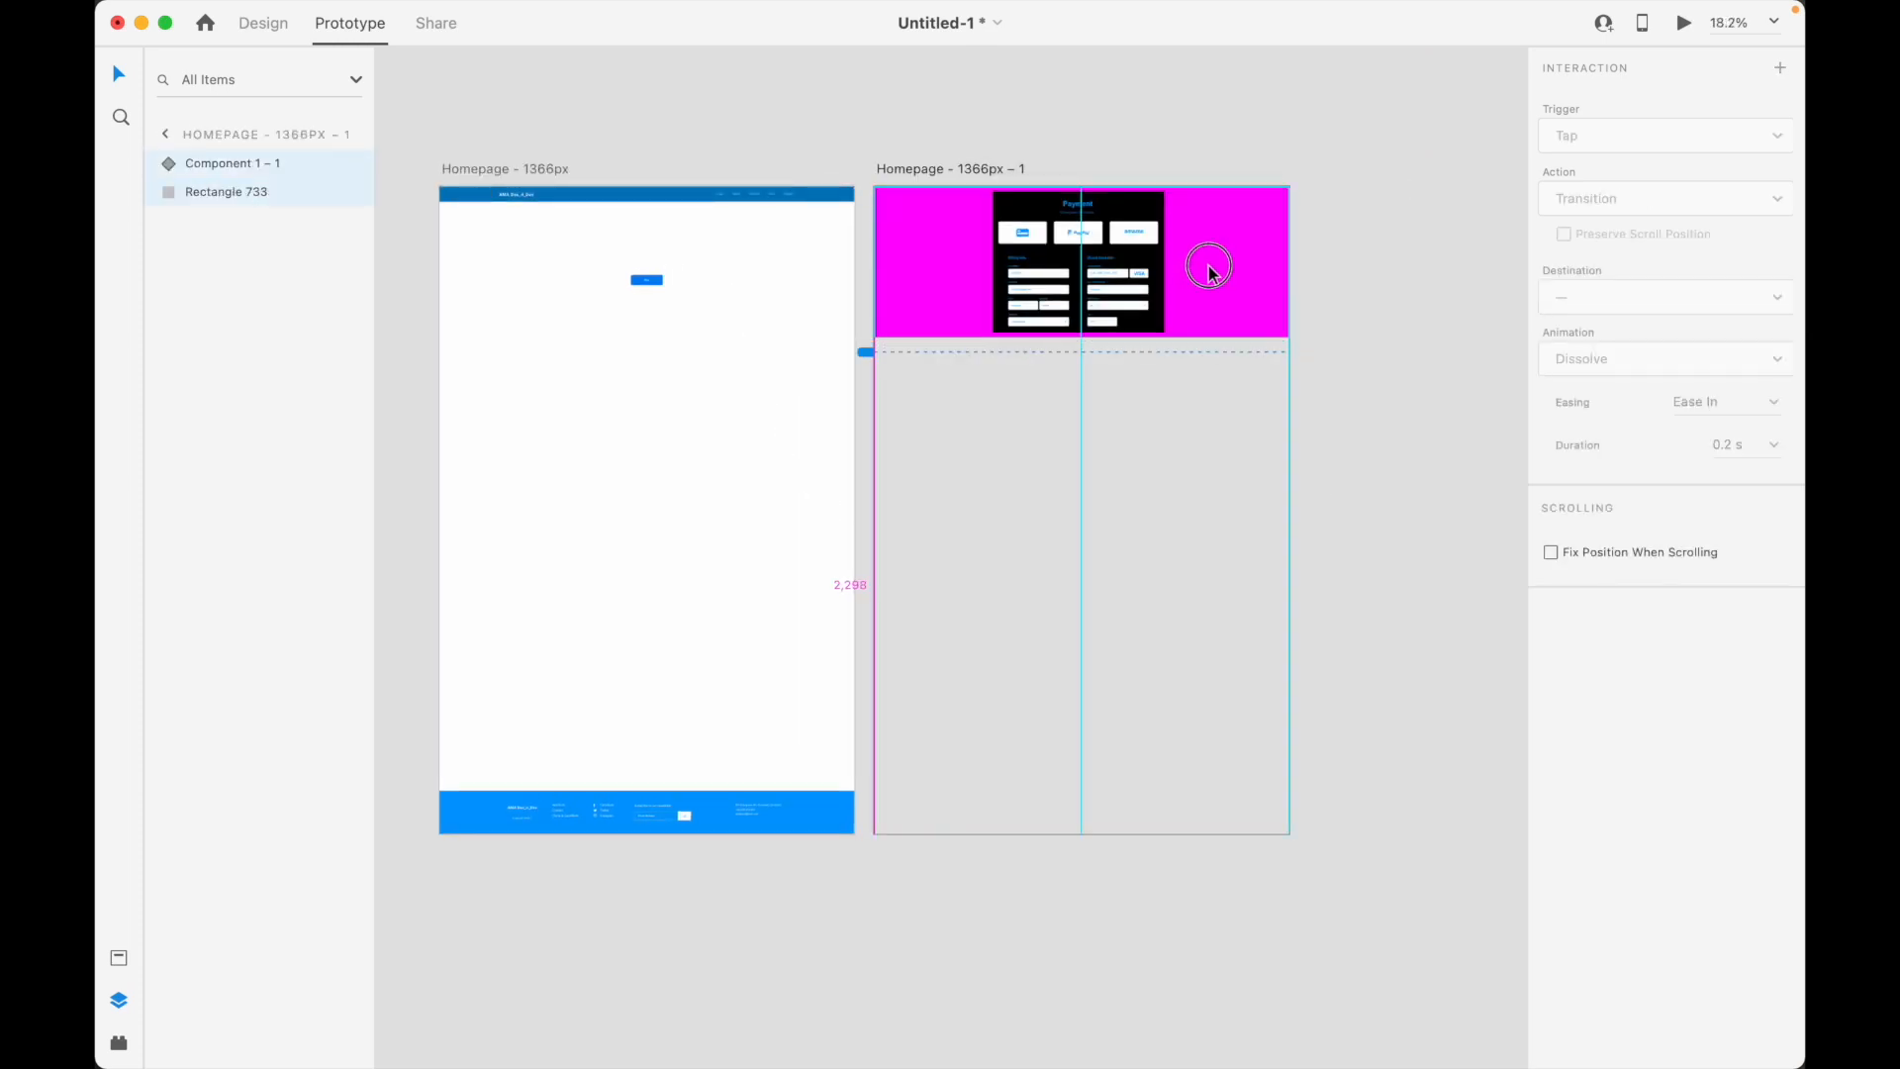
click(1332, 145)
Give the magenta rectangle behind the payment form a light grey fill and set its opacity to 48% in Design mode
scroll(1264, 204, up, 5)
click(1198, 287)
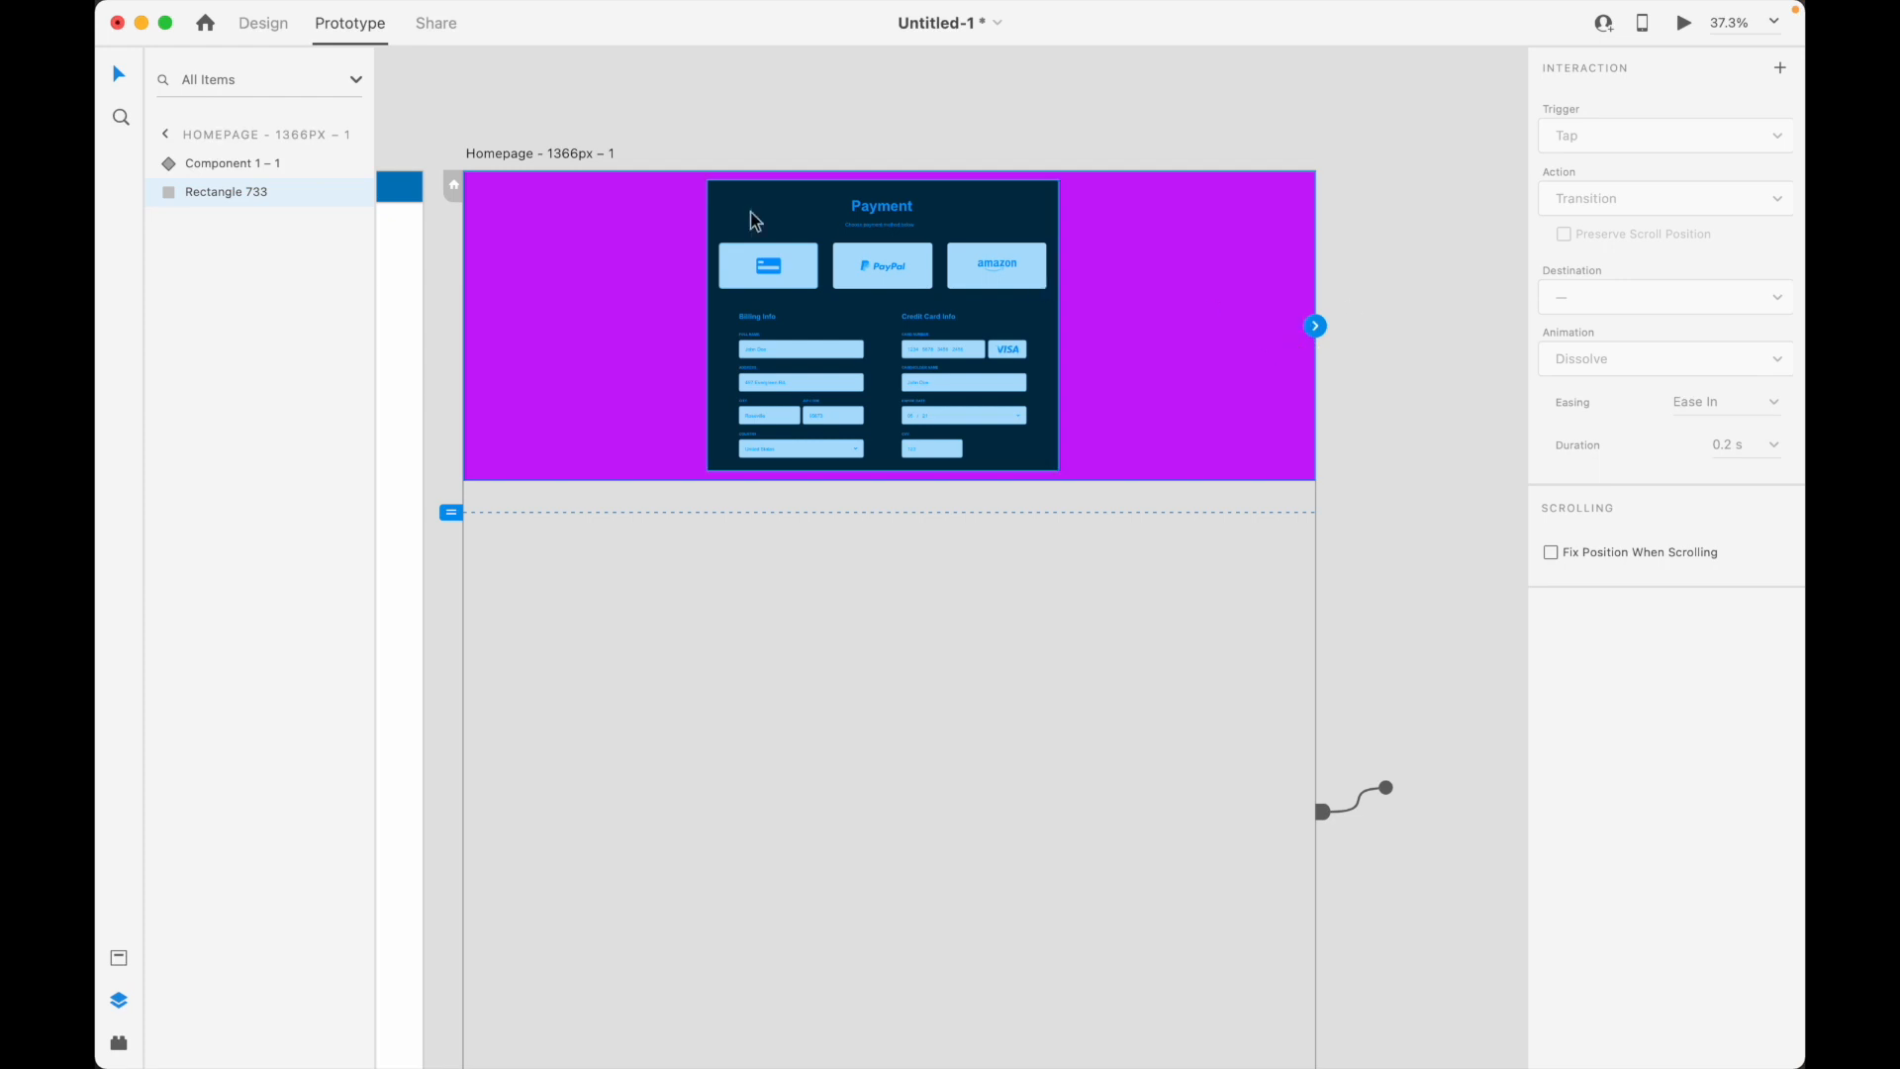
scroll(1291, 287, down, 3)
click(1326, 171)
click(1198, 393)
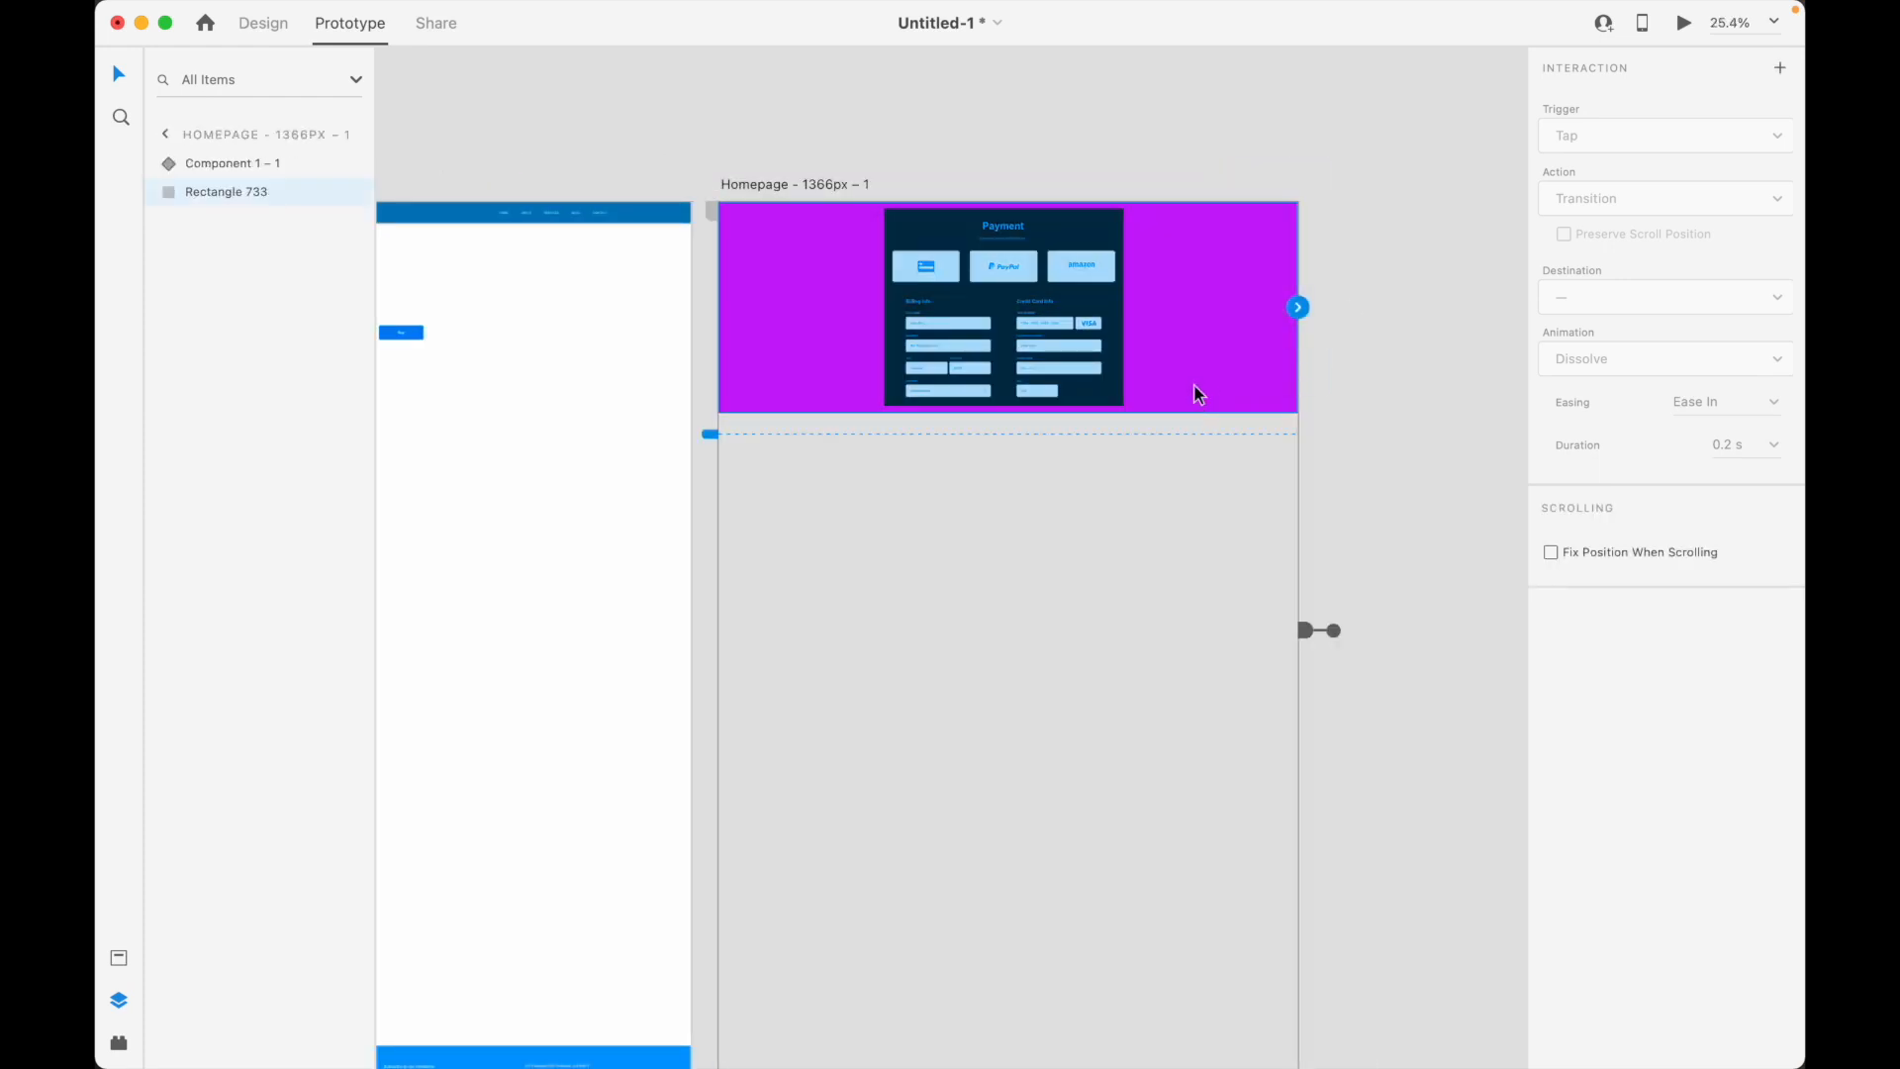
click(263, 24)
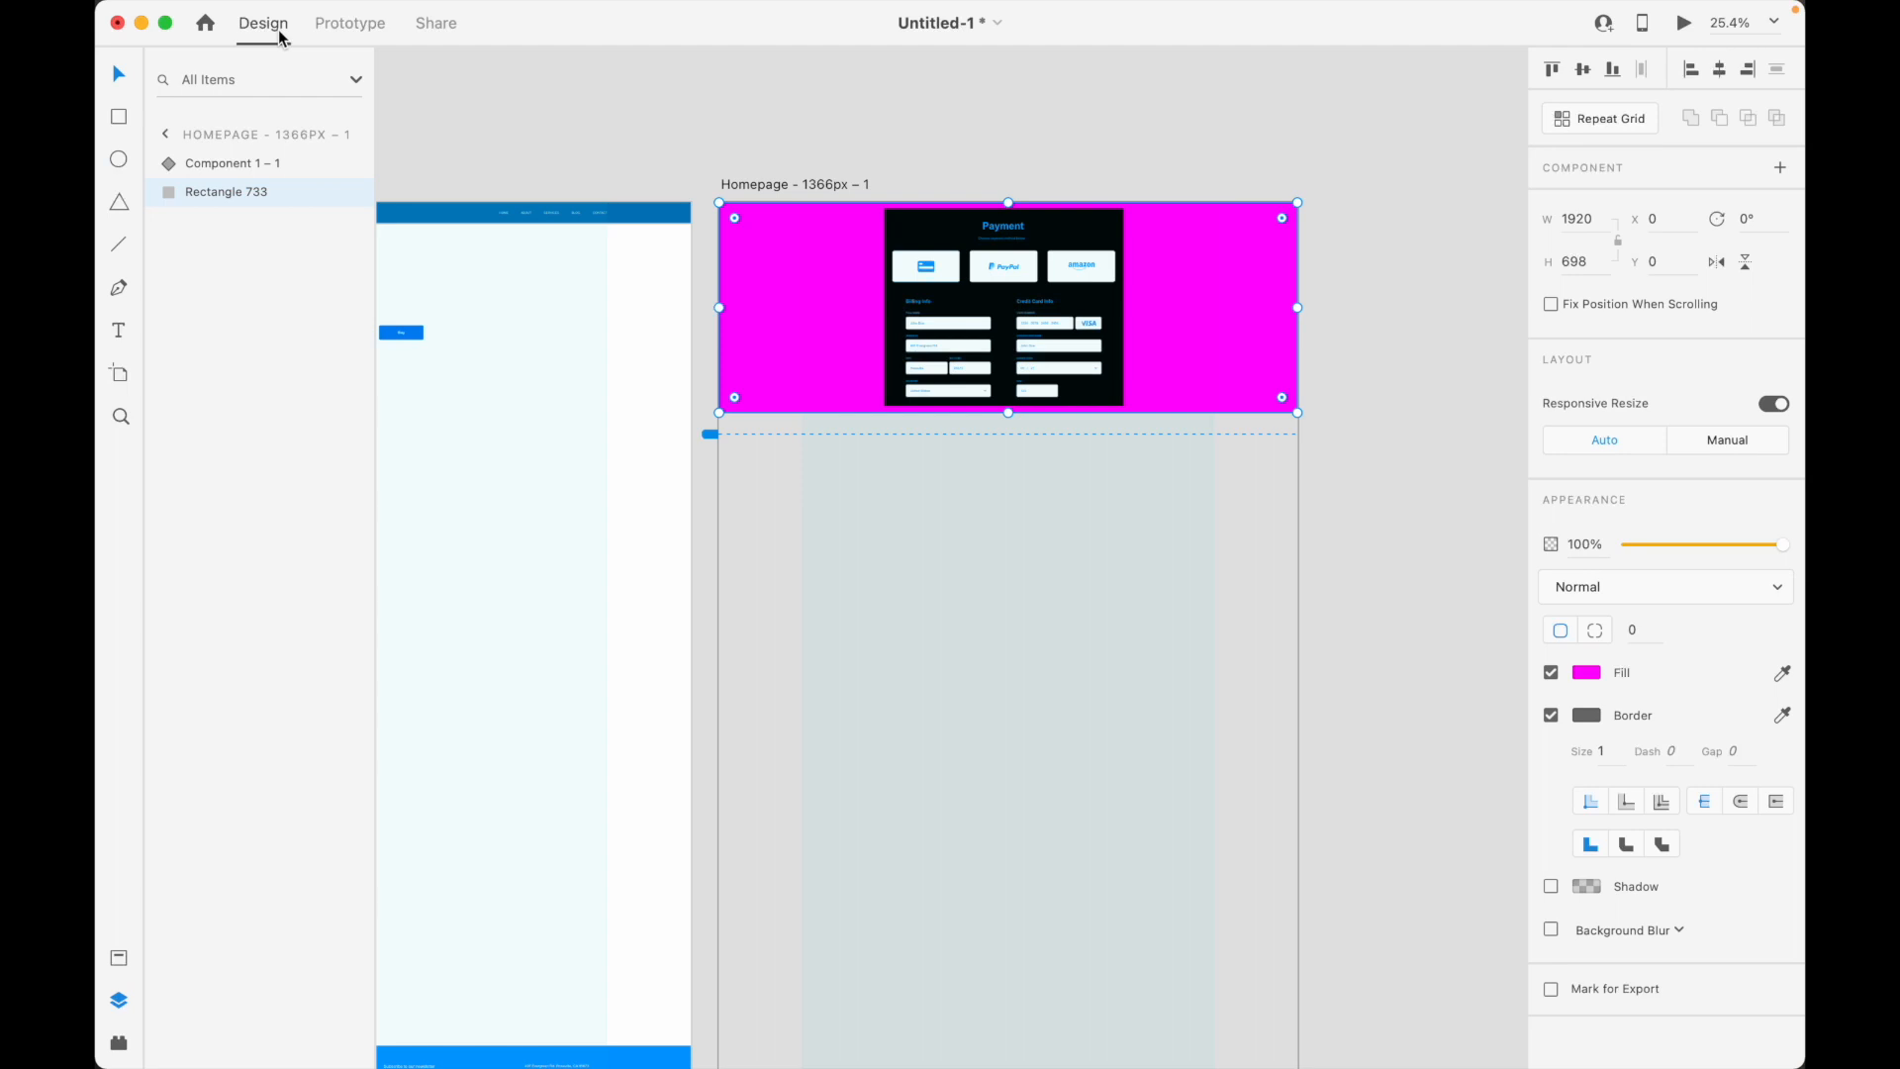
click(1589, 674)
drag(1294, 566, 1307, 592)
mouse_move(1705, 545)
mouse_down()
mouse_move(1682, 551)
mouse_move(1704, 555)
mouse_up()
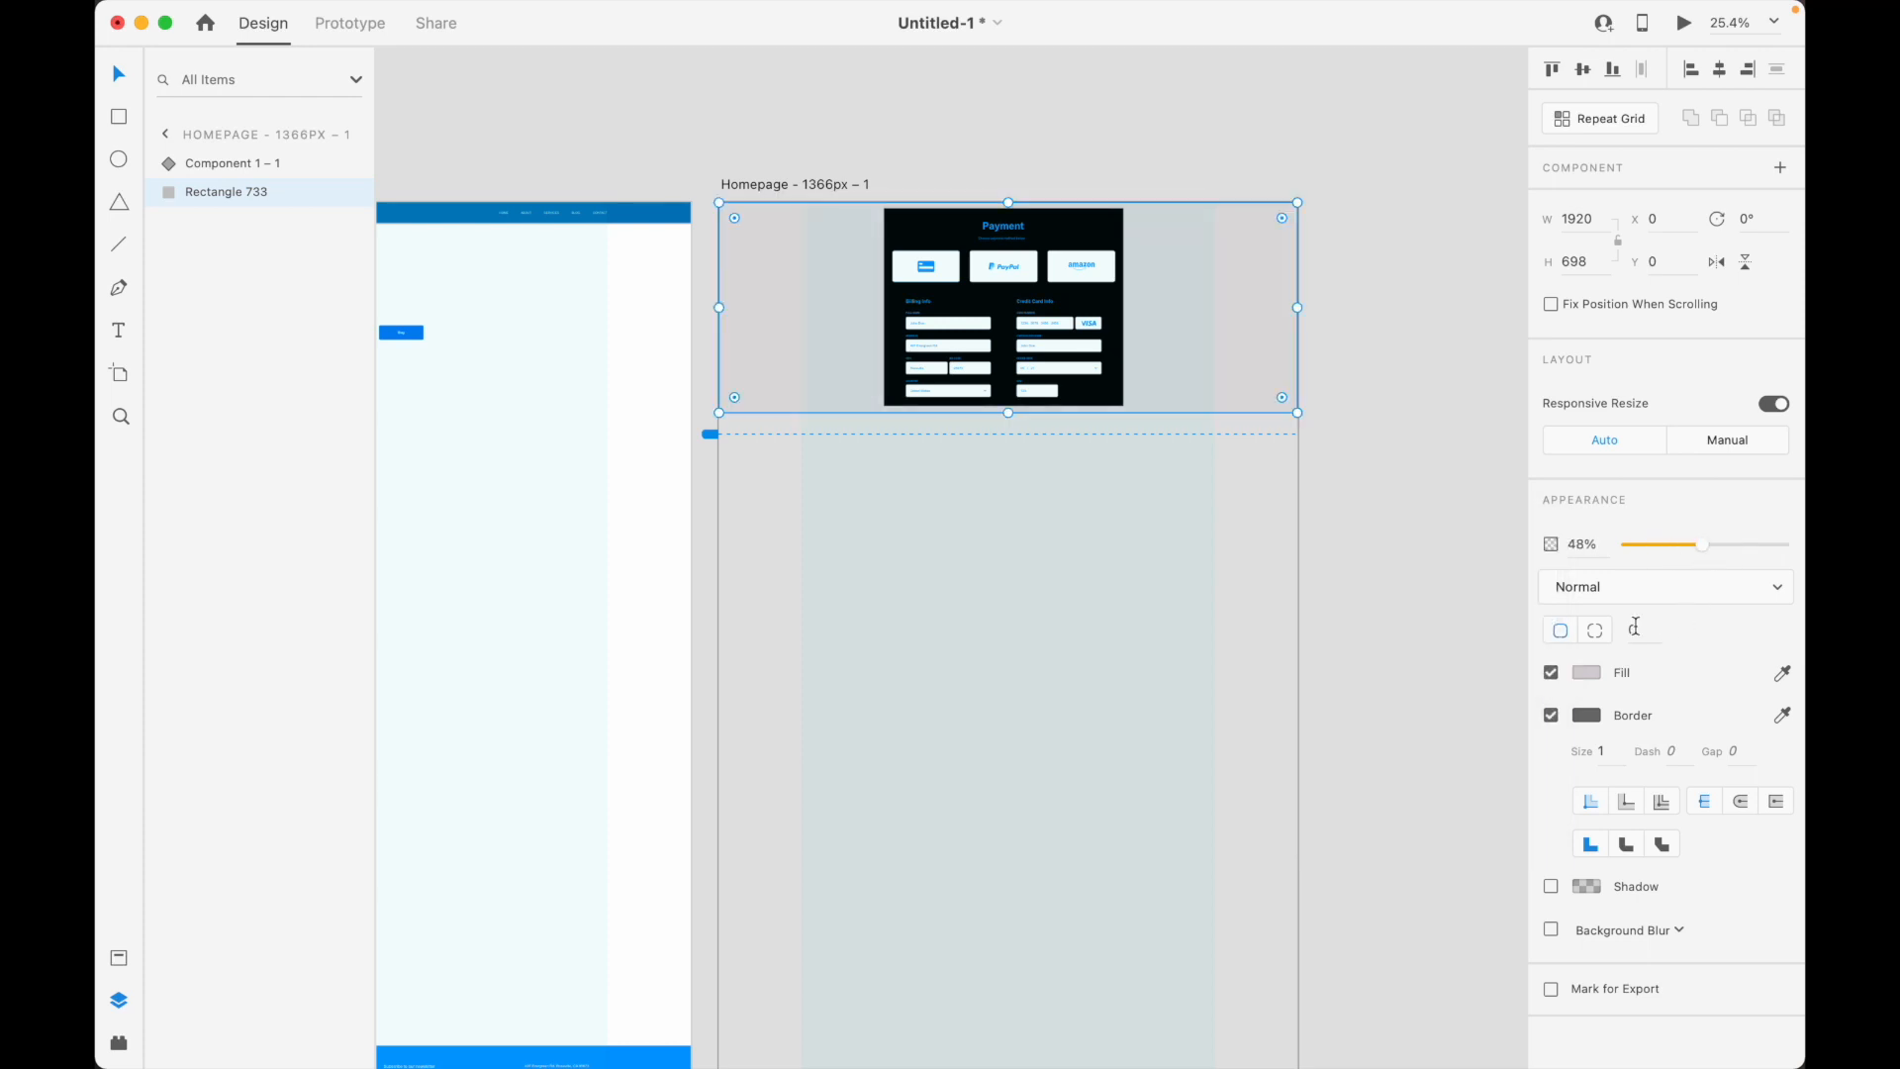
Change the background rectangle's fill to dark purple and set its opacity to 43%
click(1587, 678)
drag(1434, 644, 1404, 685)
mouse_move(1700, 554)
mouse_down()
mouse_move(1756, 548)
mouse_move(1693, 550)
mouse_up()
click(1426, 382)
Extend the background rectangle downward to a height of 773 and shift the payment form slightly down within it
click(1230, 390)
scroll(1021, 422, up, 1)
drag(1008, 411, 1010, 436)
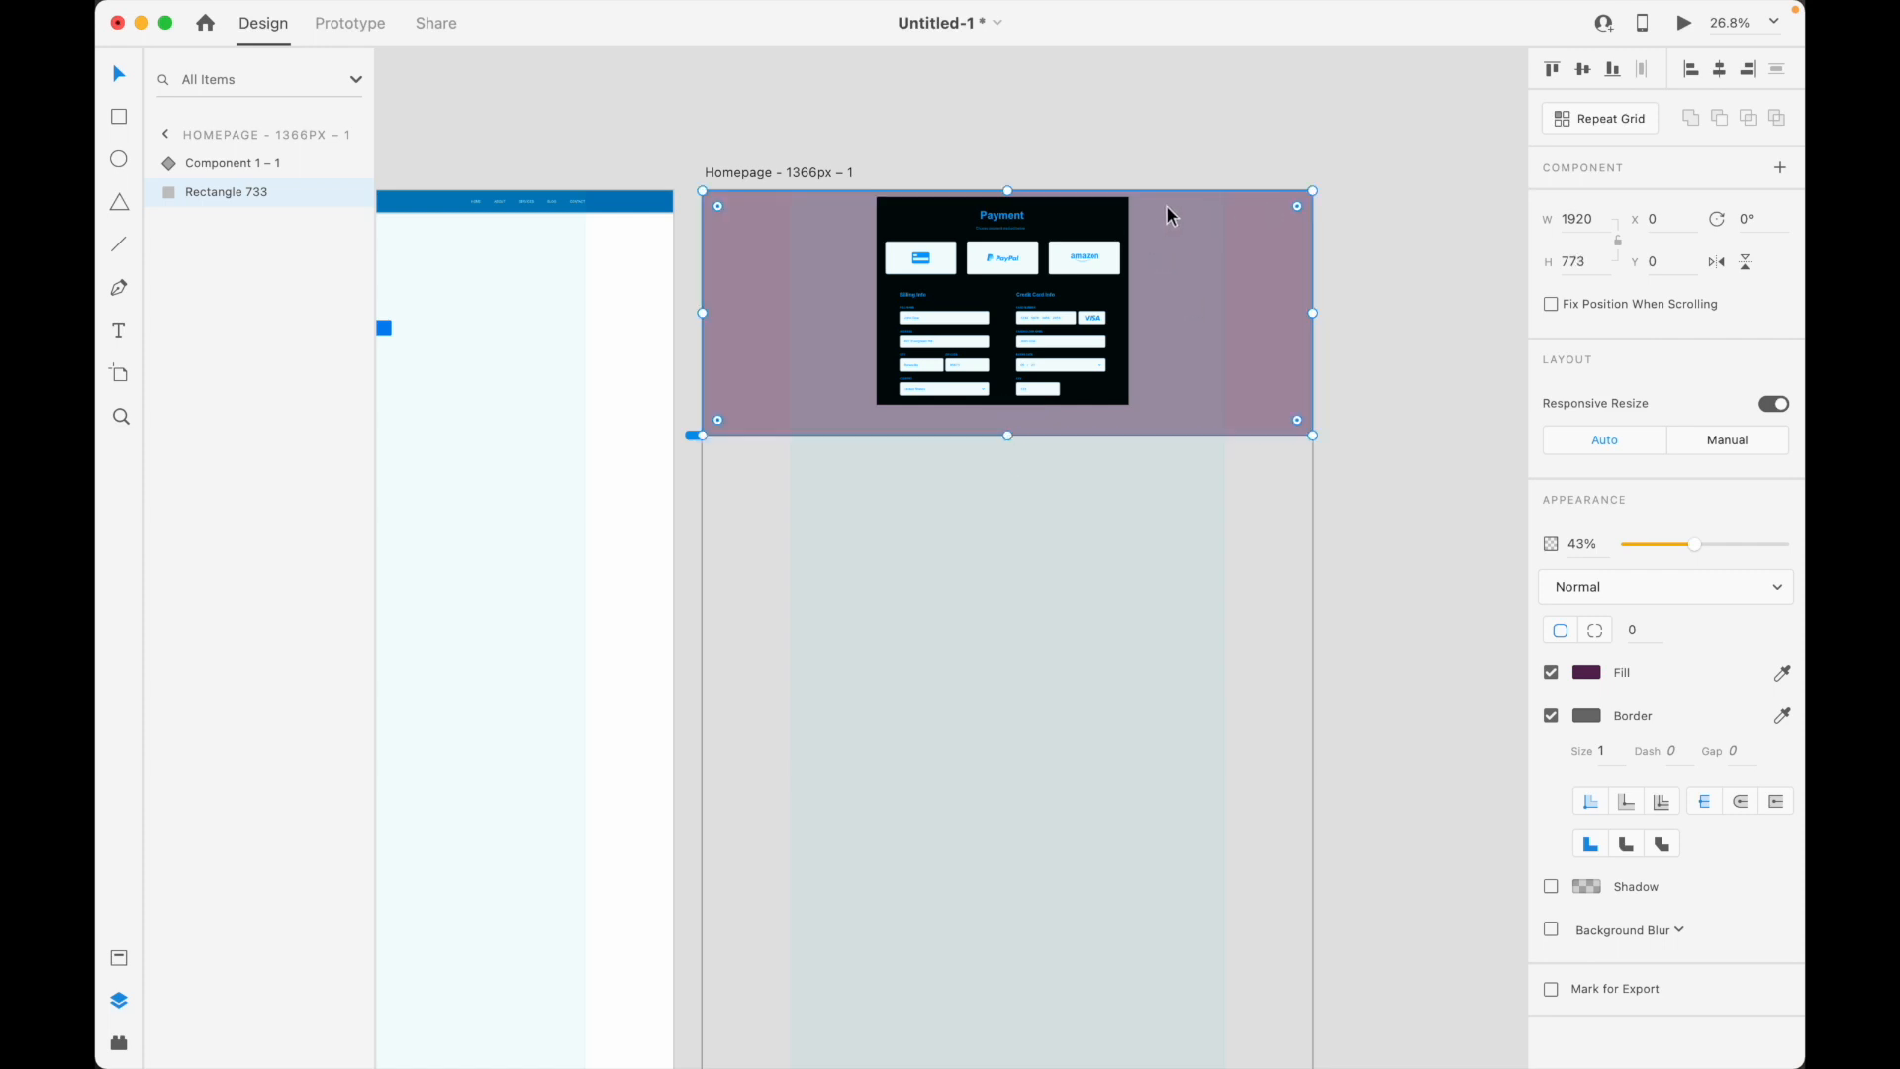
click(1065, 221)
drag(1066, 219, 1069, 230)
click(1348, 280)
scroll(1347, 286, down, 1)
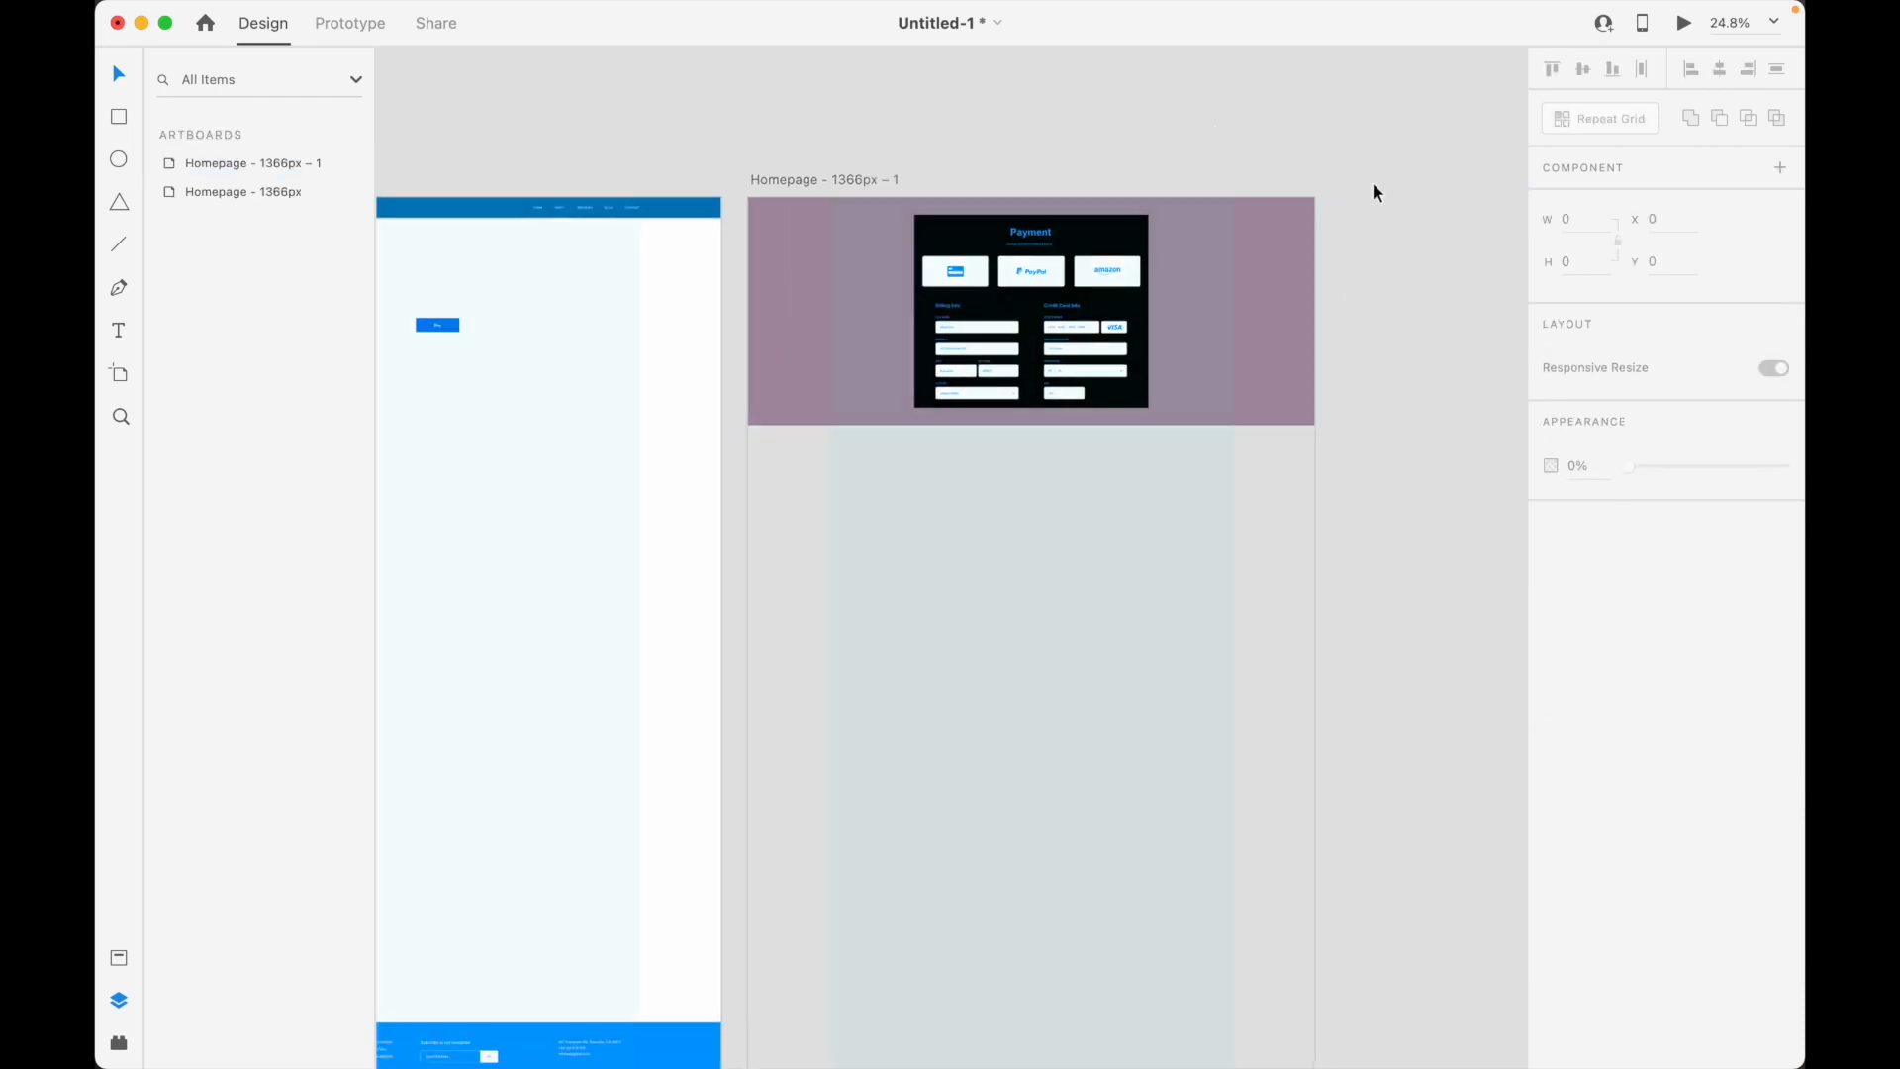
click(1291, 280)
drag(455, 150, 636, 373)
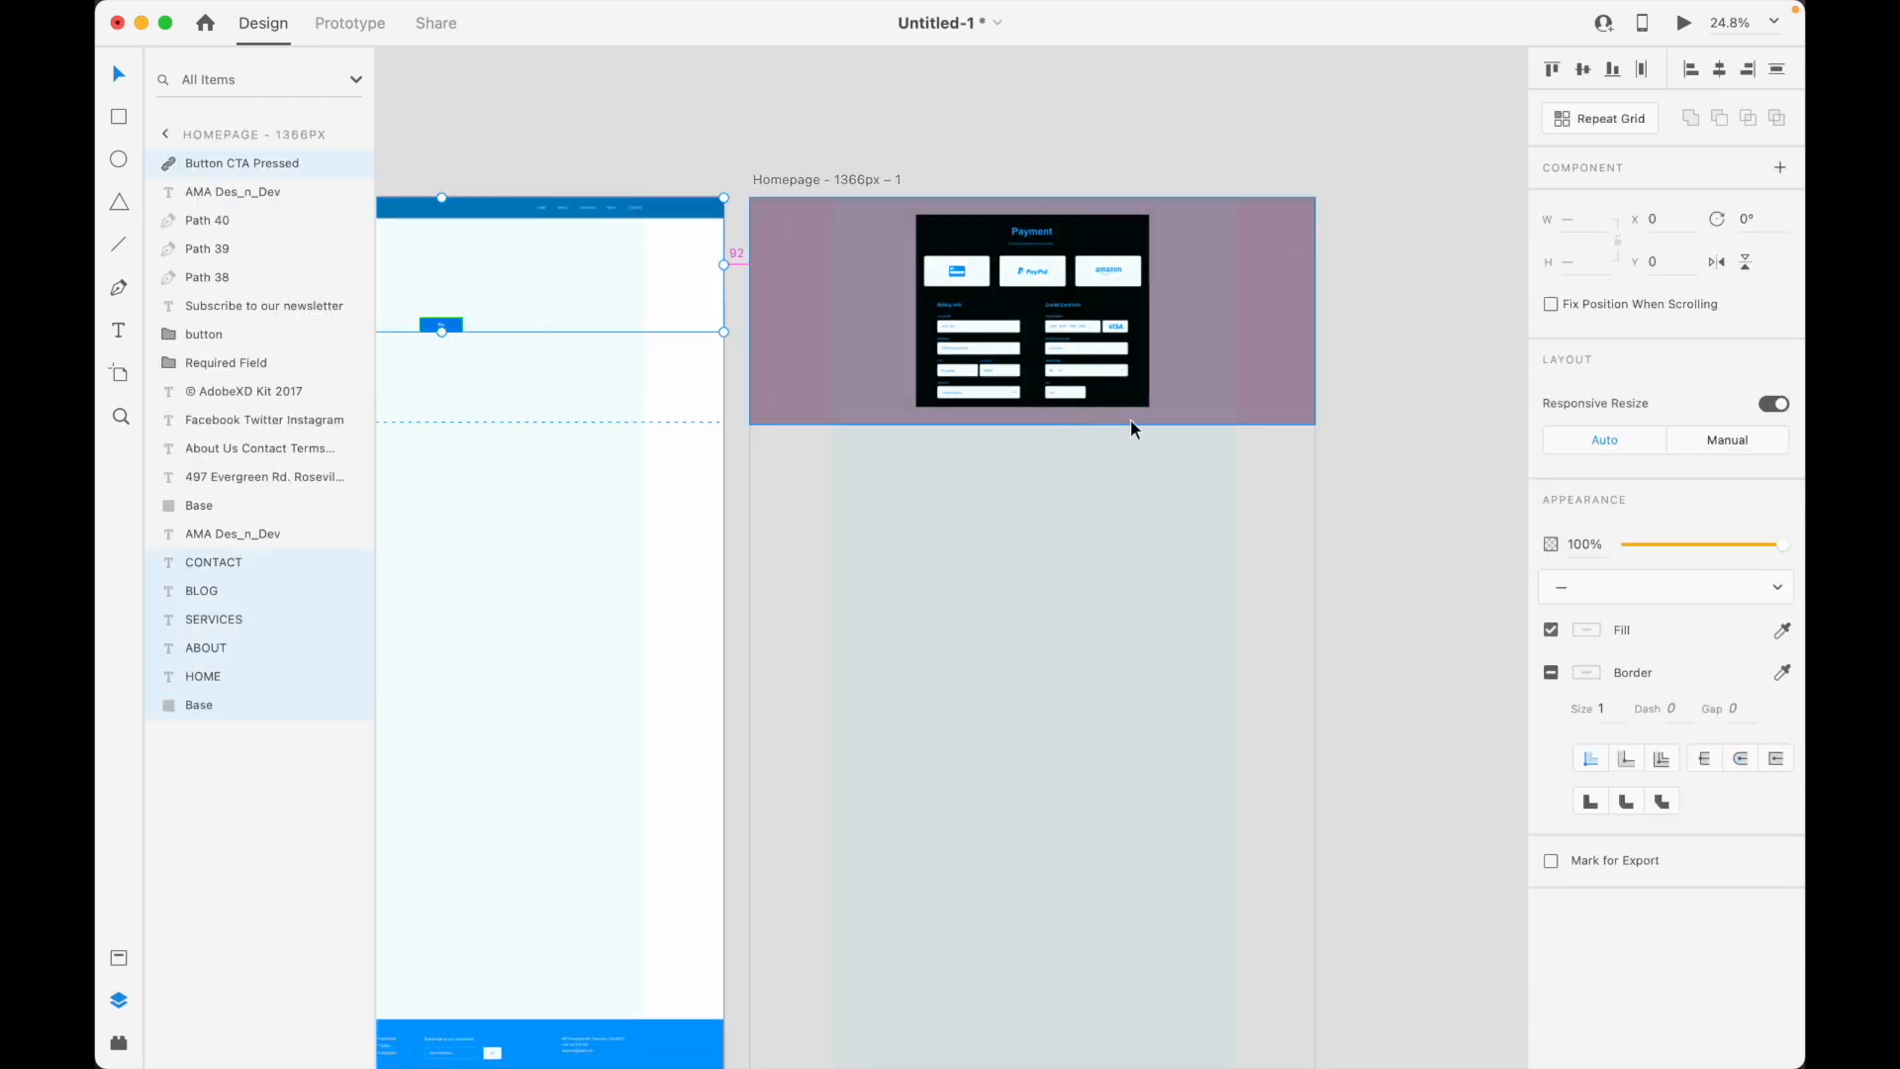
scroll(1132, 424, down, 1)
click(508, 337)
click(489, 327)
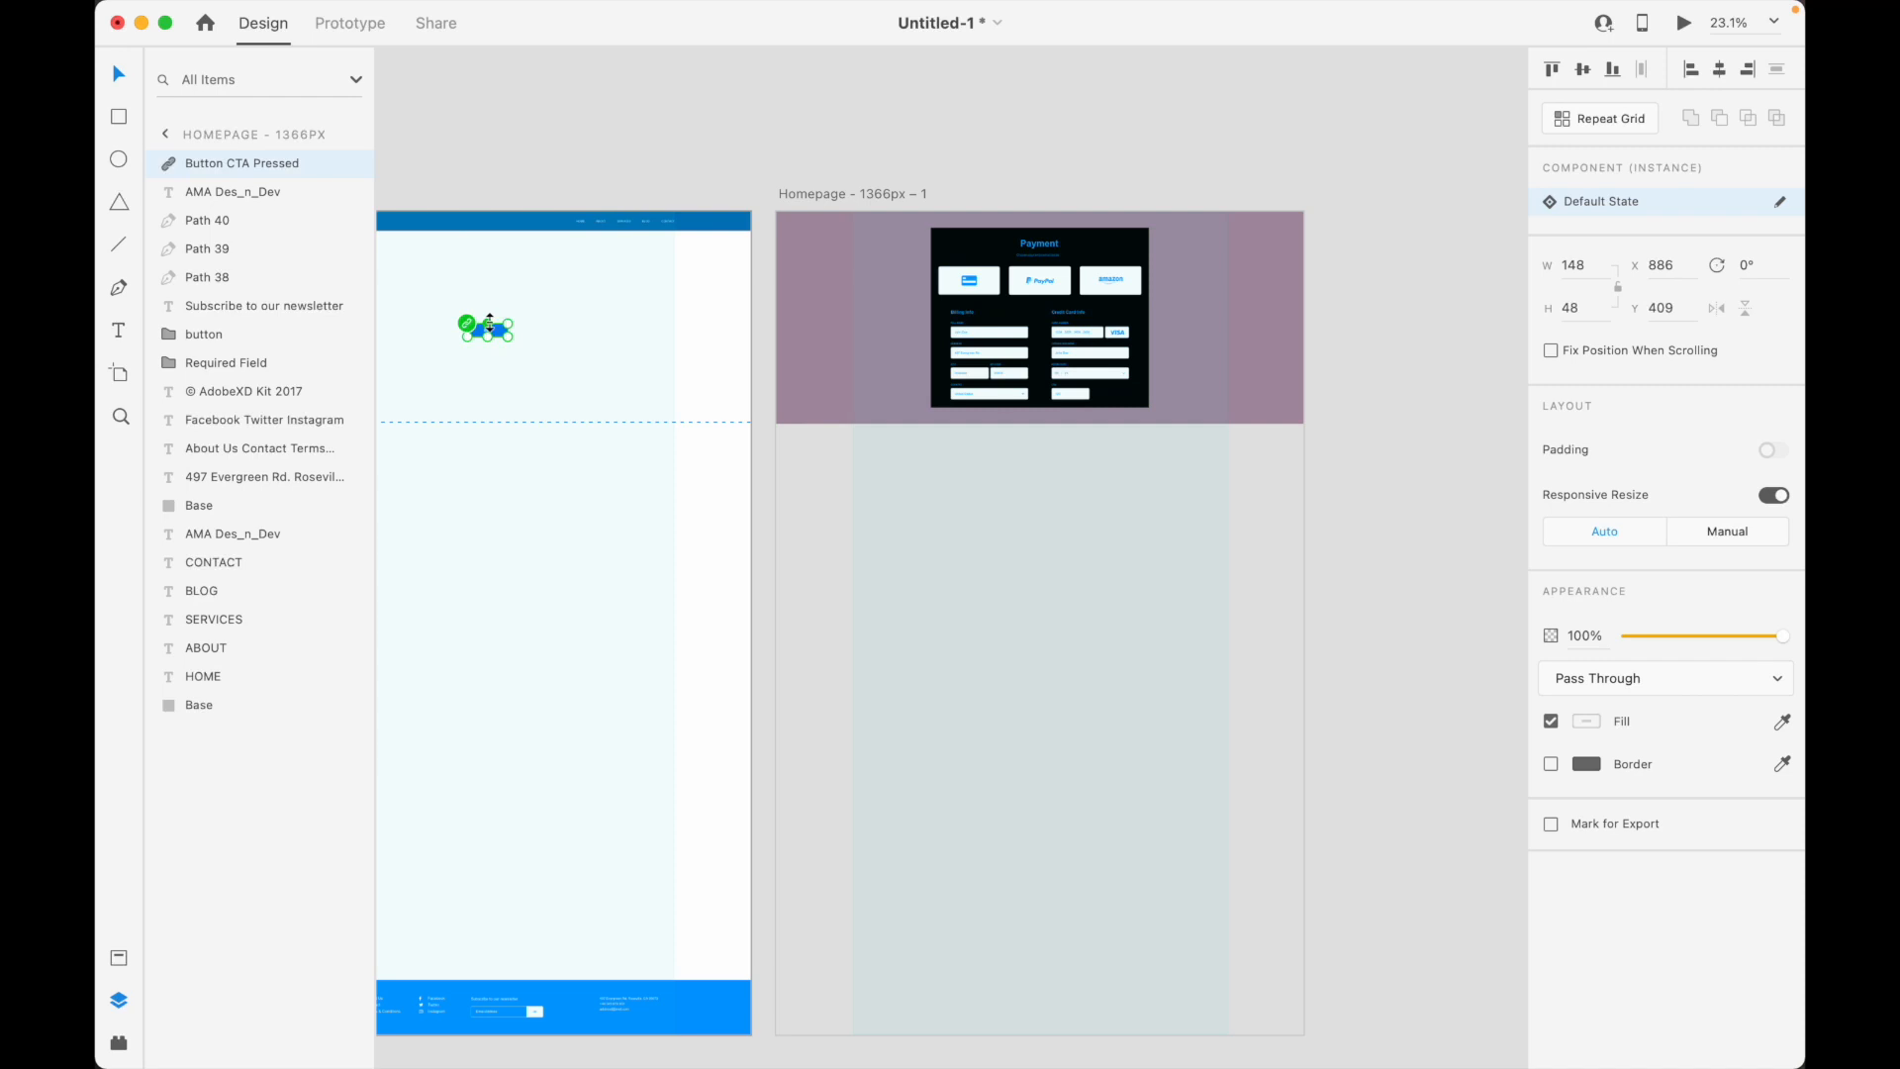
click(1452, 590)
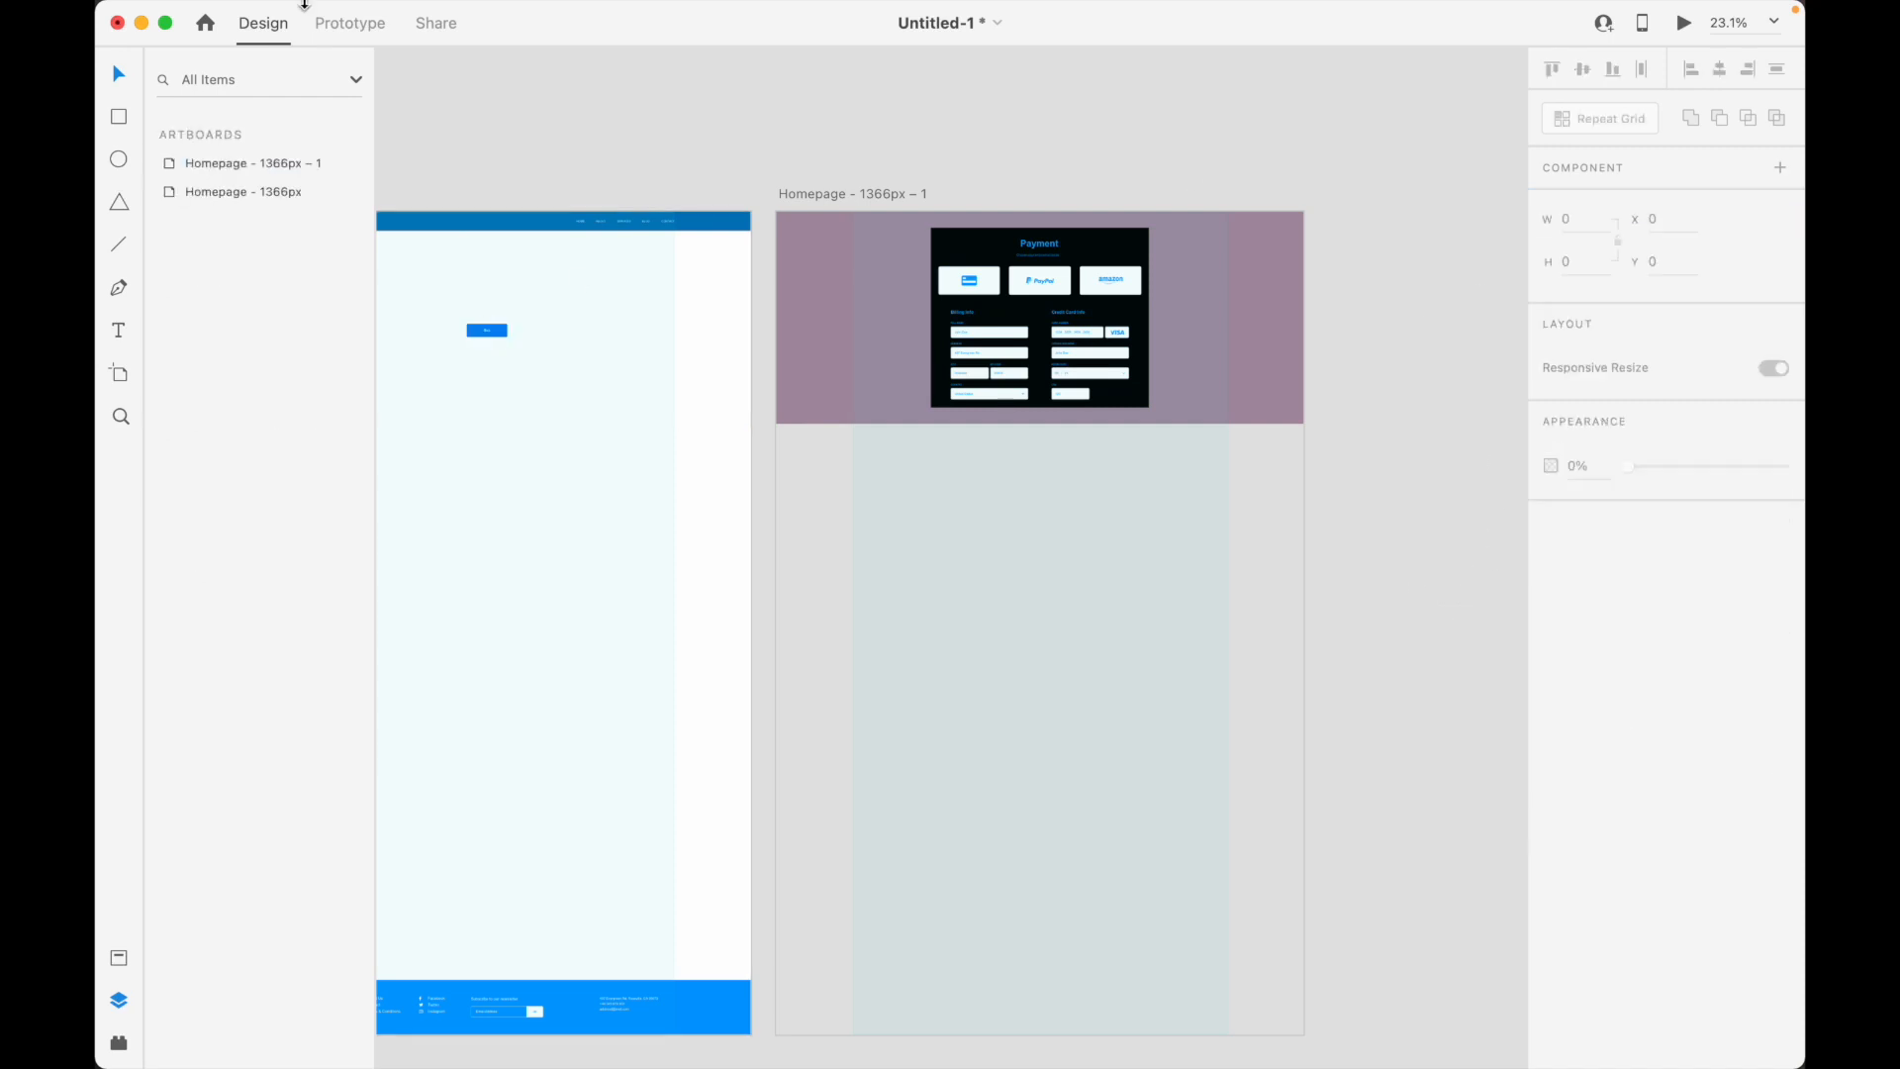
Examine the Buy button's overlay interaction in Prototype mode and preview the prototype from the payment artboard
click(336, 27)
click(495, 325)
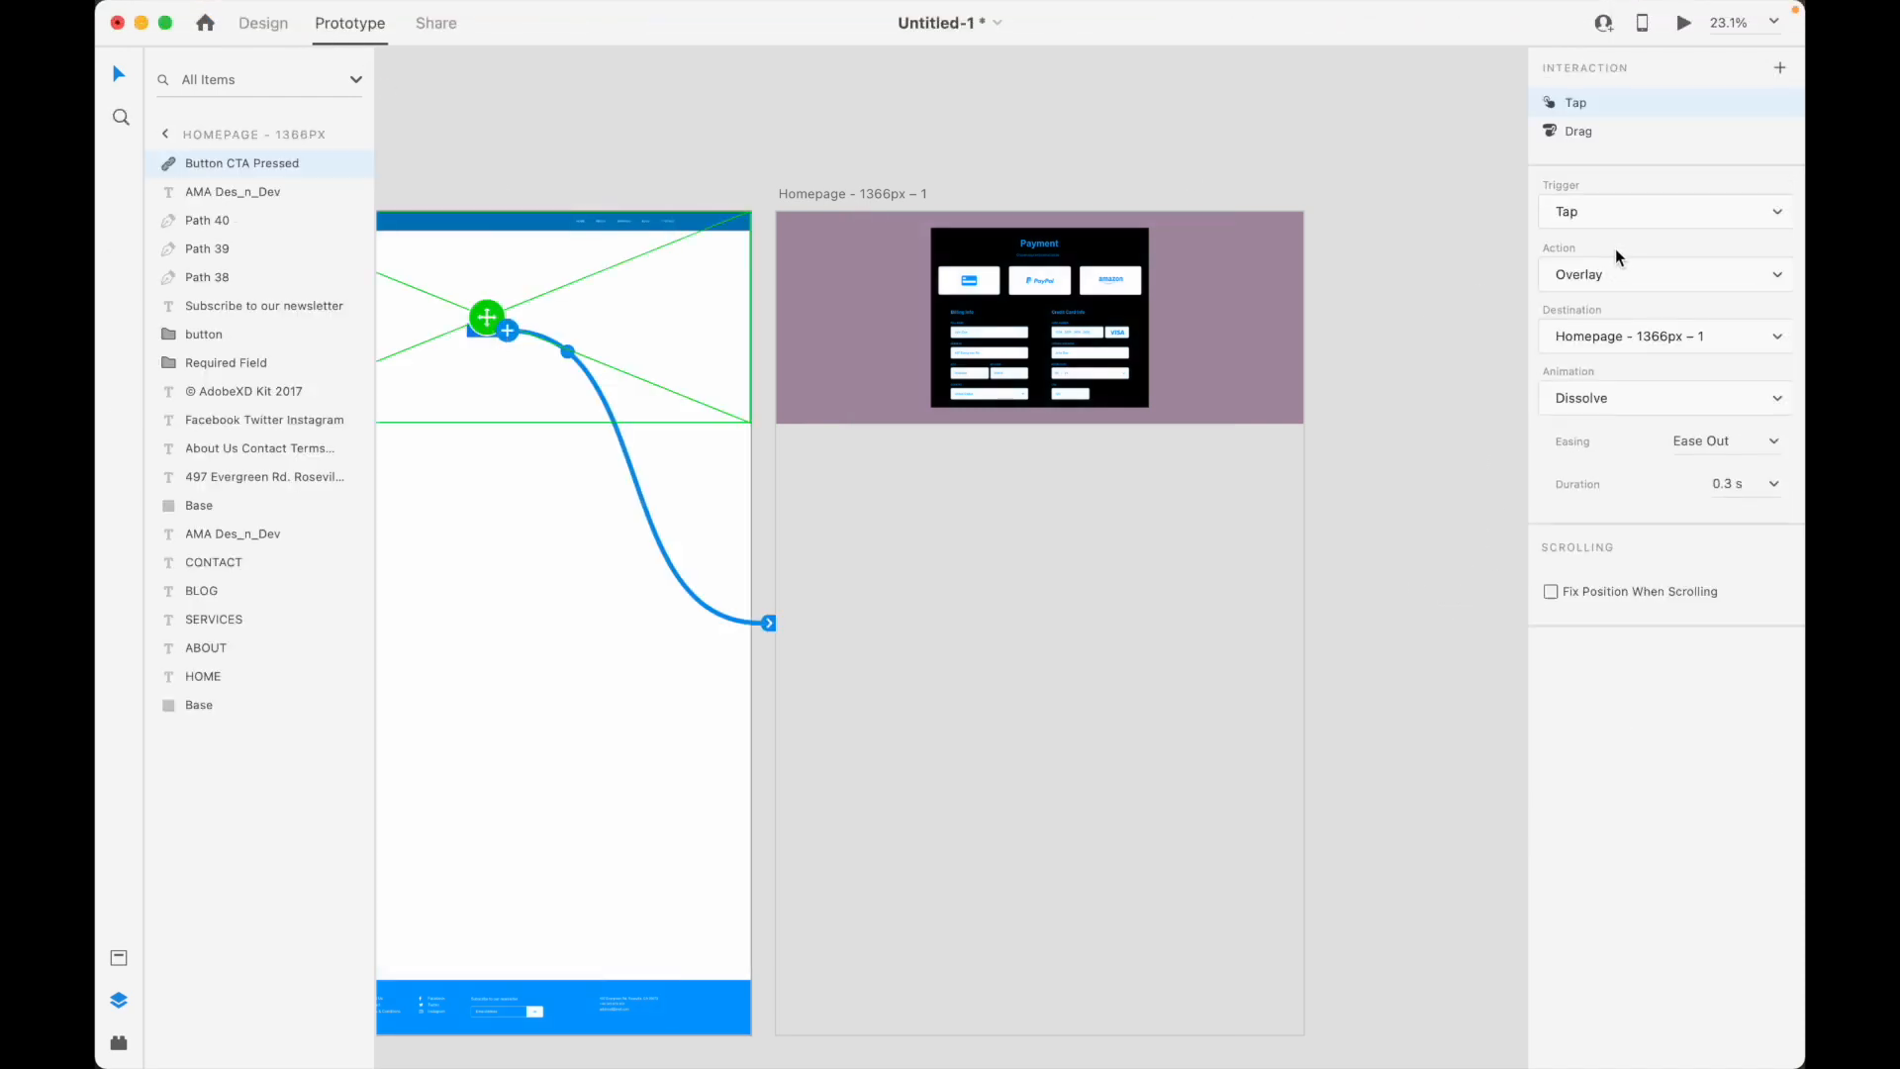
scroll(1144, 423, down, 4)
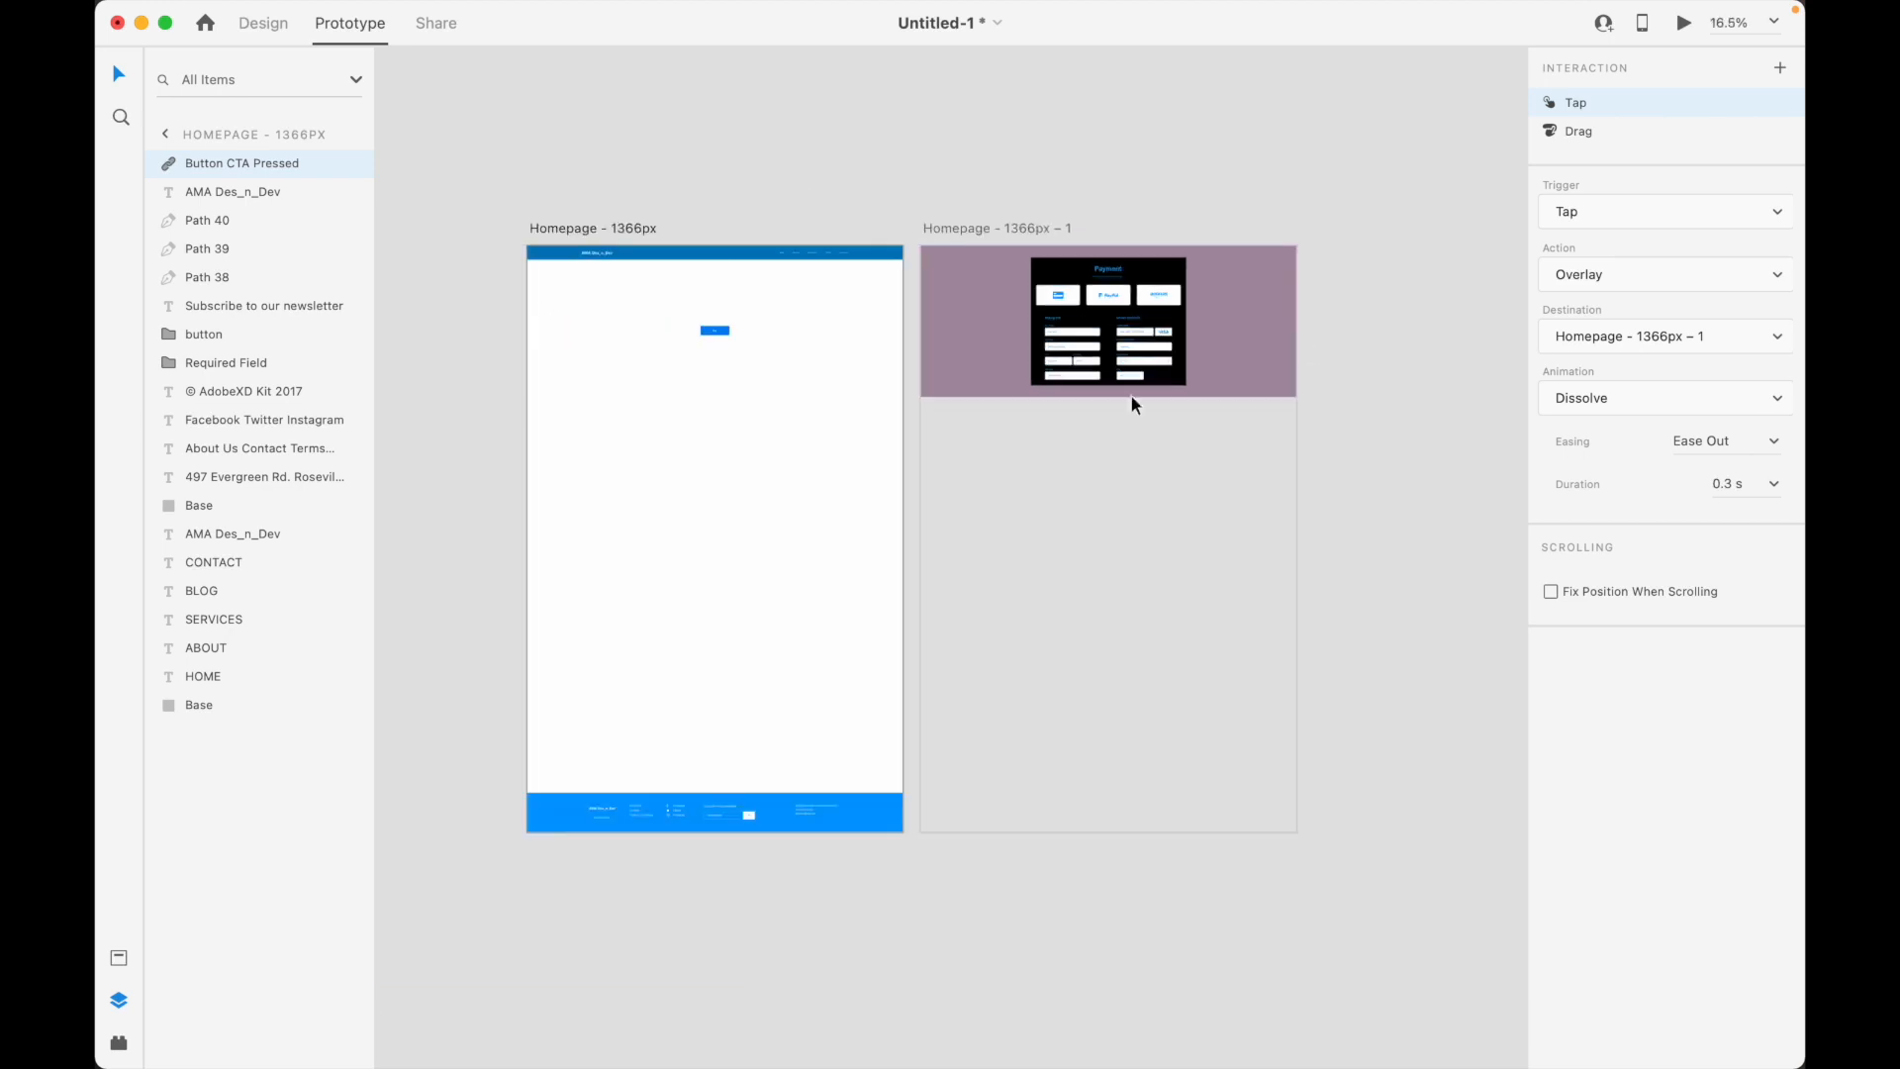
click(776, 311)
key(super+a)
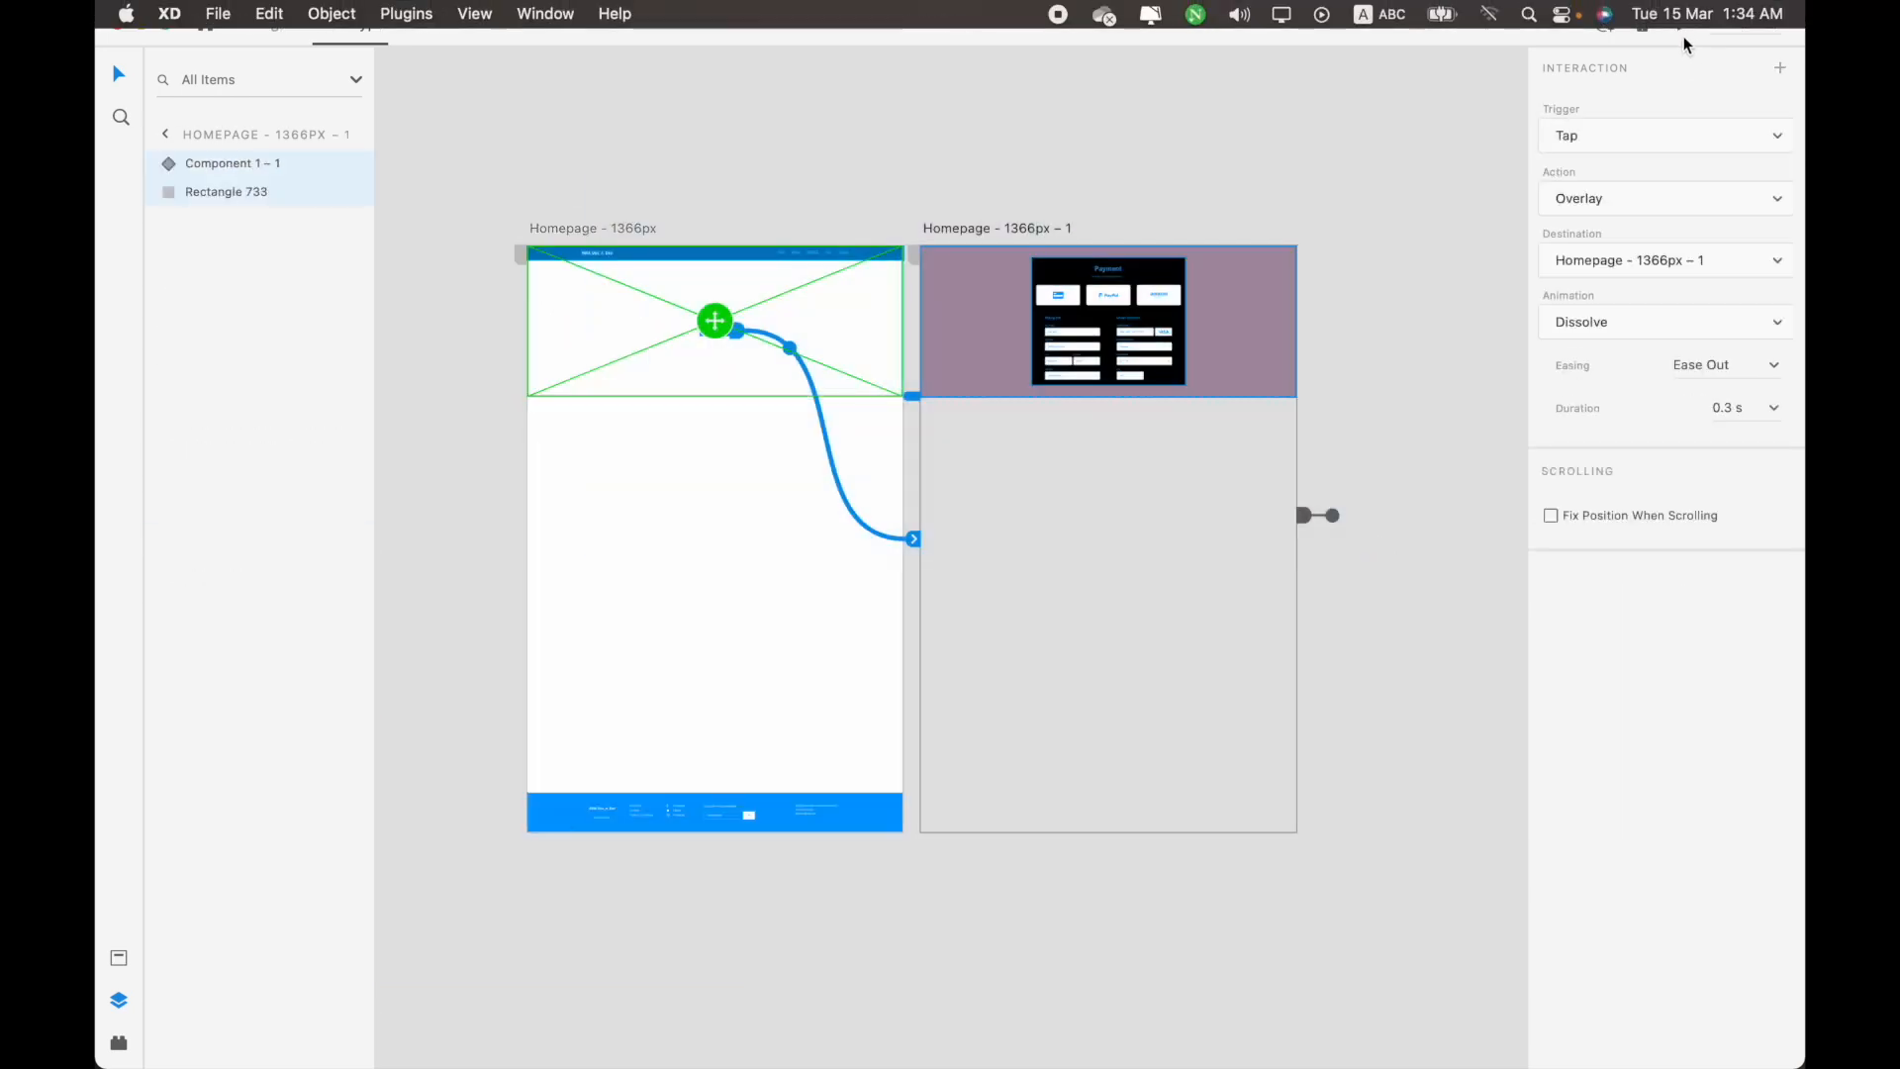
click(1688, 44)
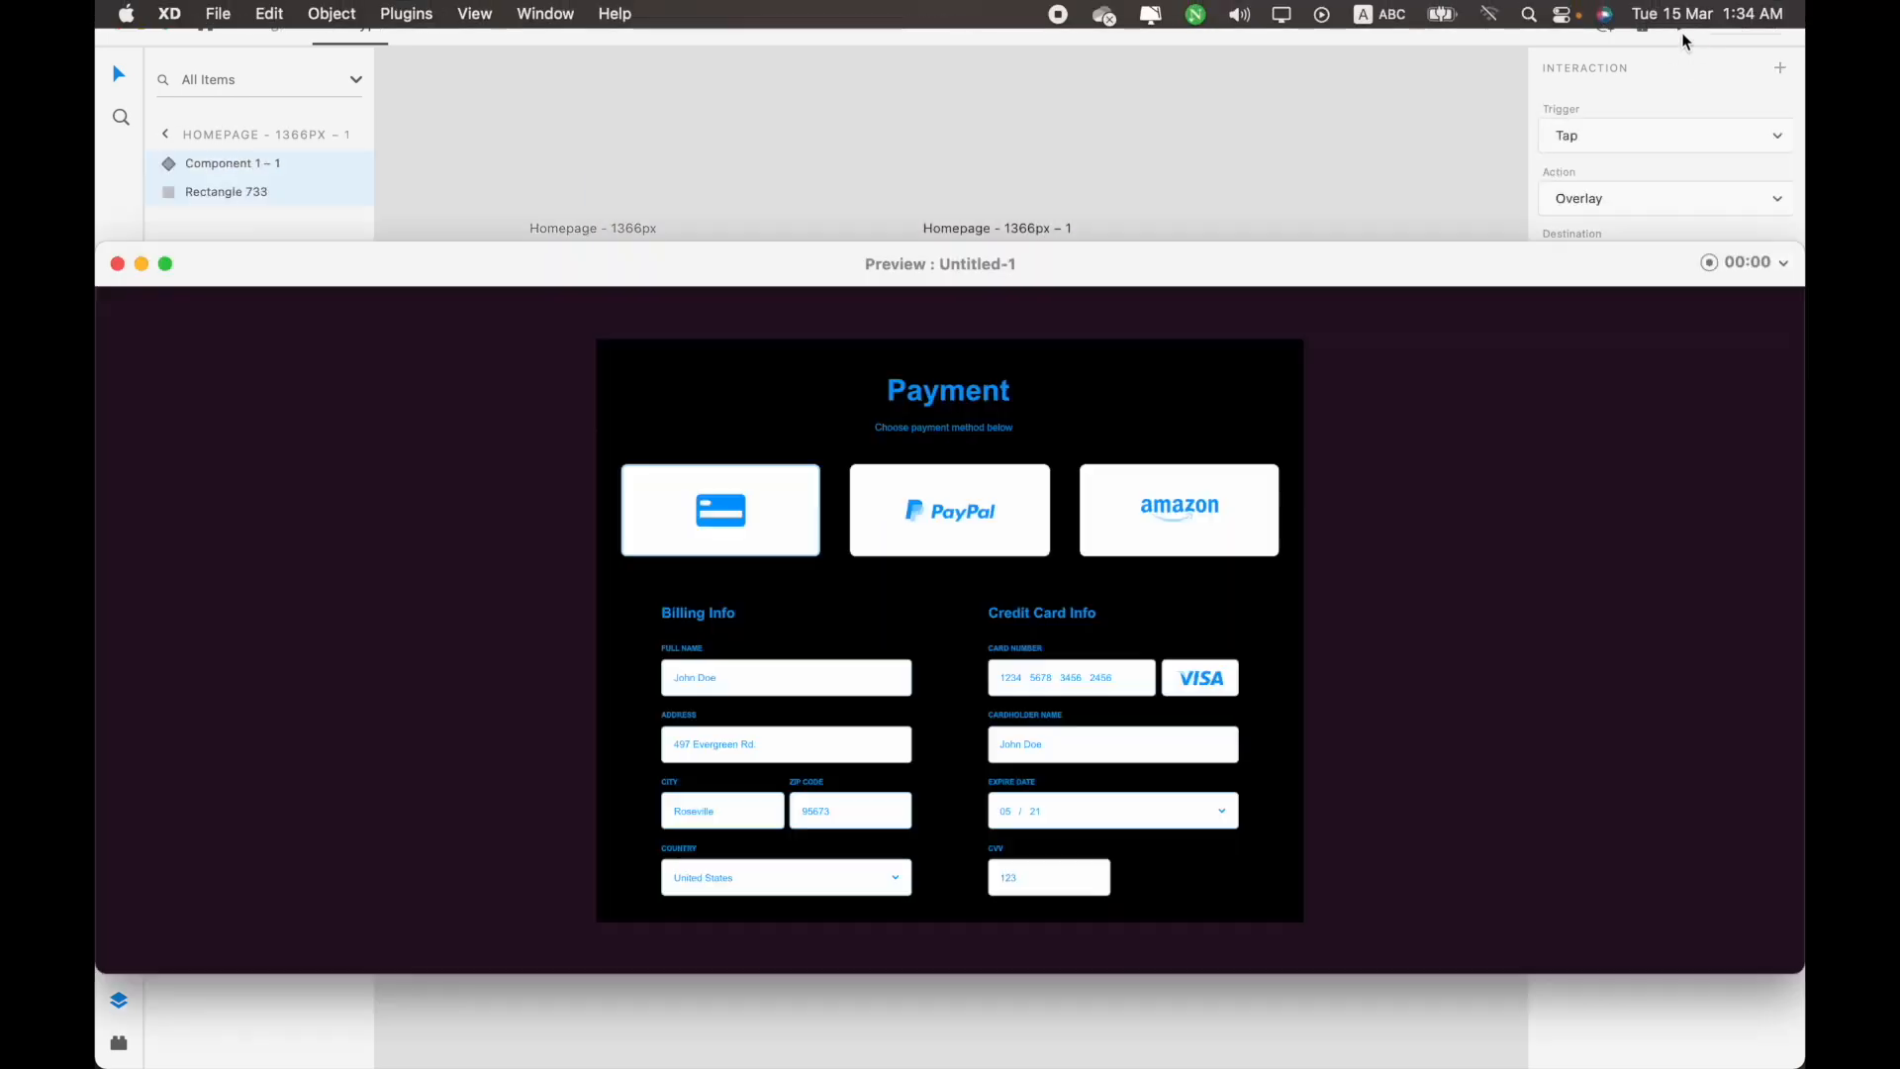
Restart the preview from the homepage artboard and scroll through the payment overlay that the Buy button opens
click(116, 263)
drag(511, 176, 757, 570)
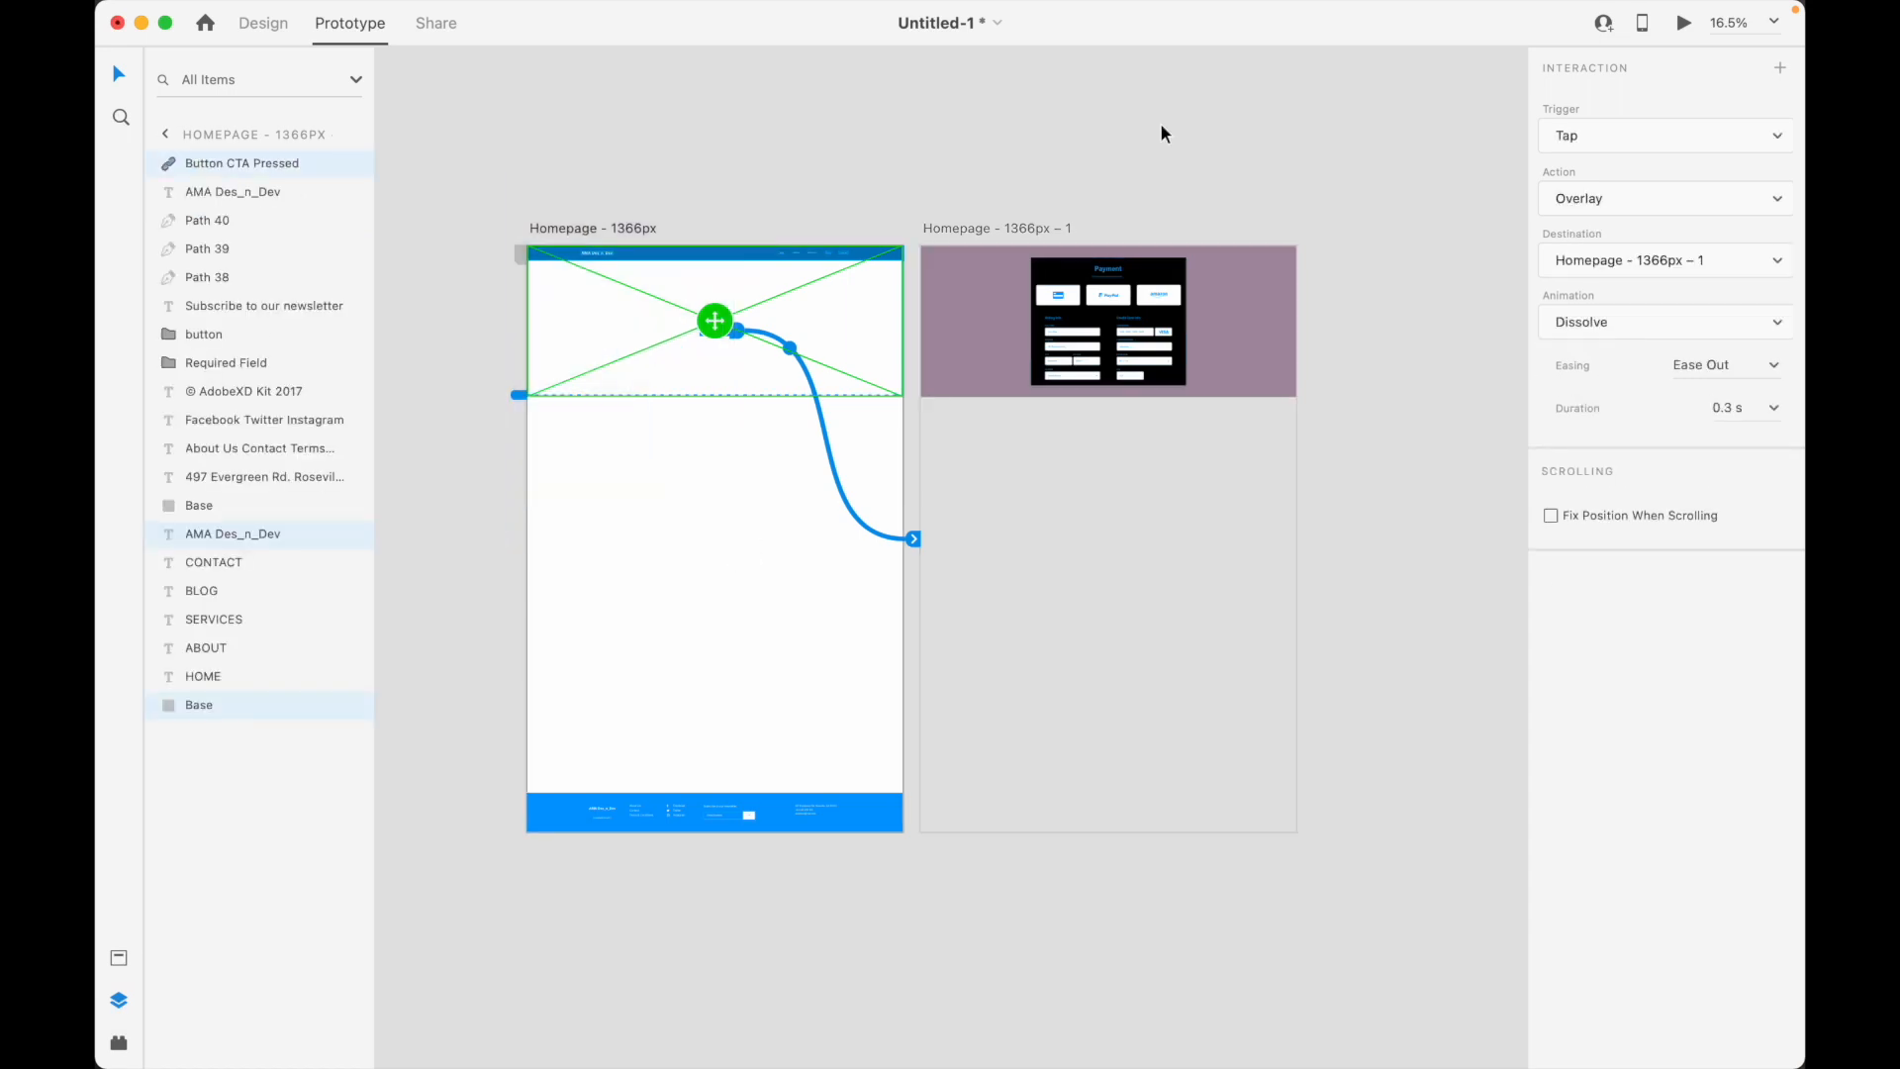
click(1682, 24)
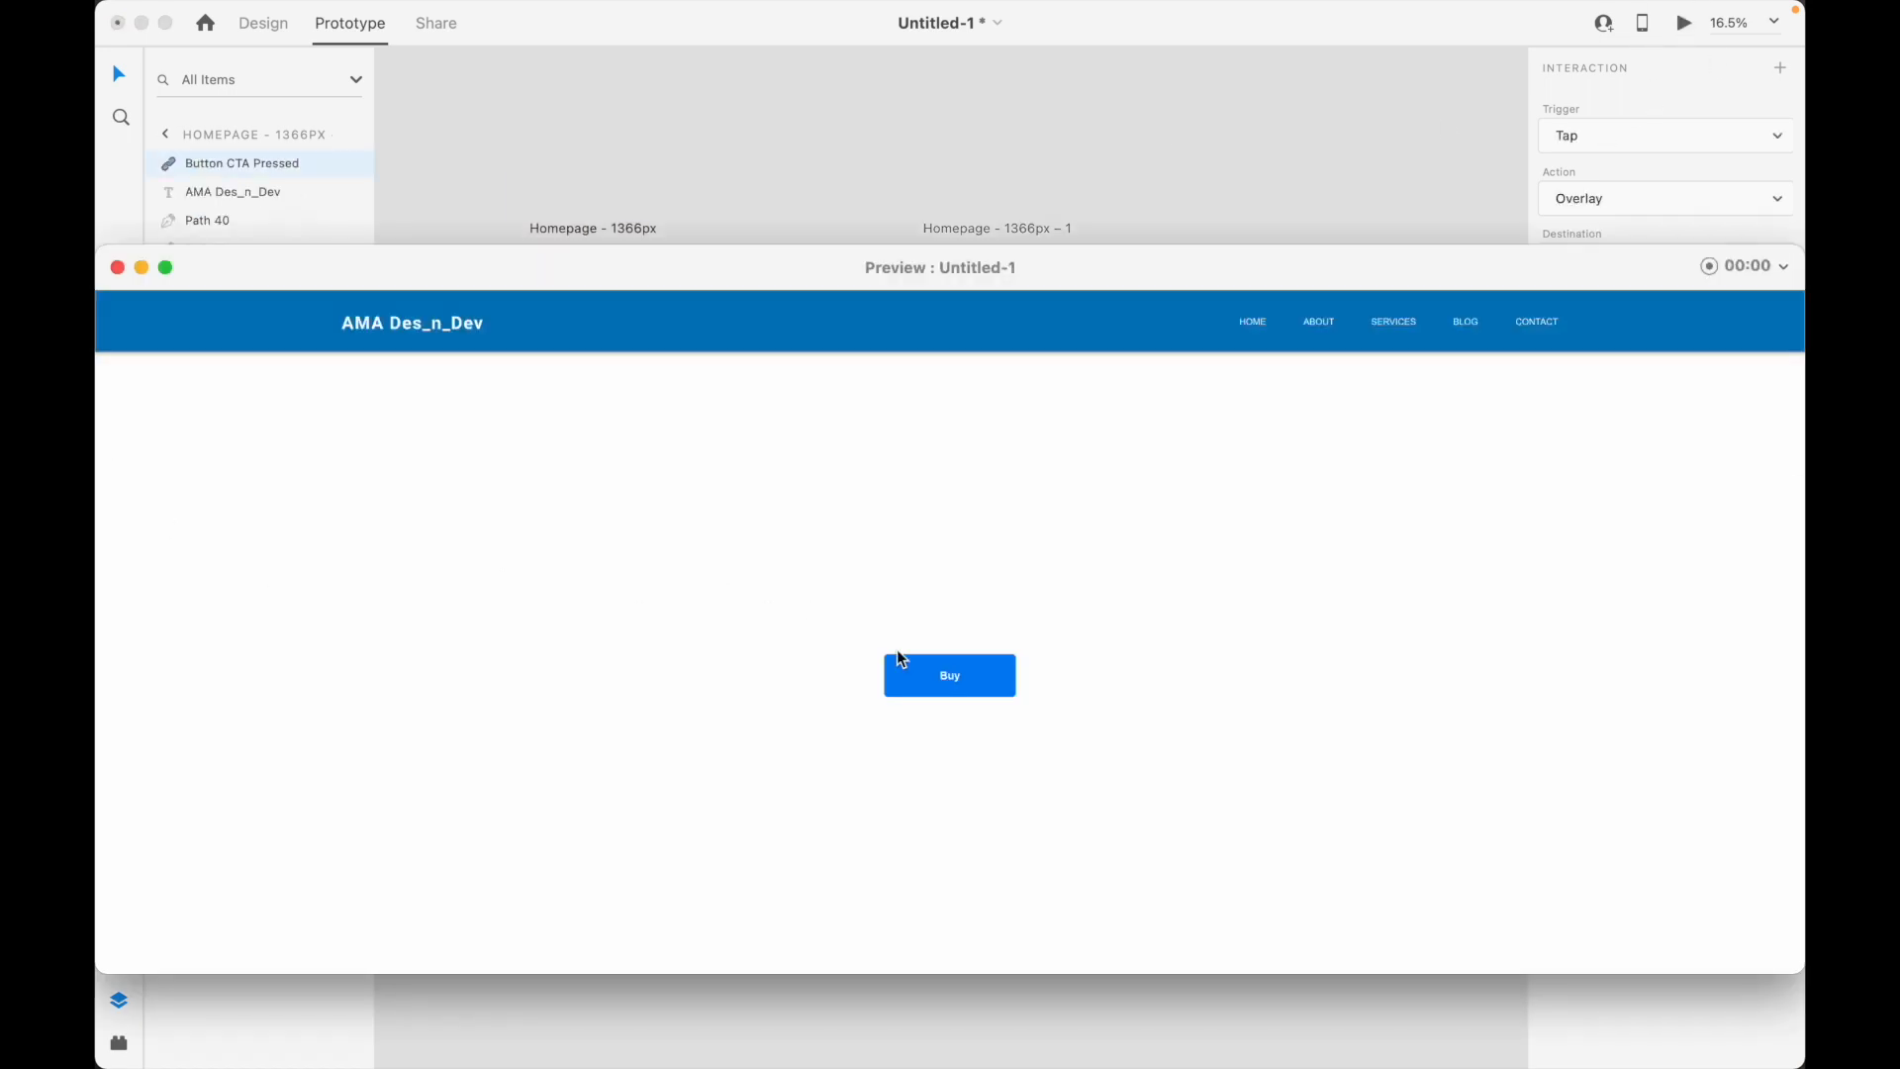
click(918, 678)
scroll(920, 679, down, 3)
scroll(921, 673, up, 3)
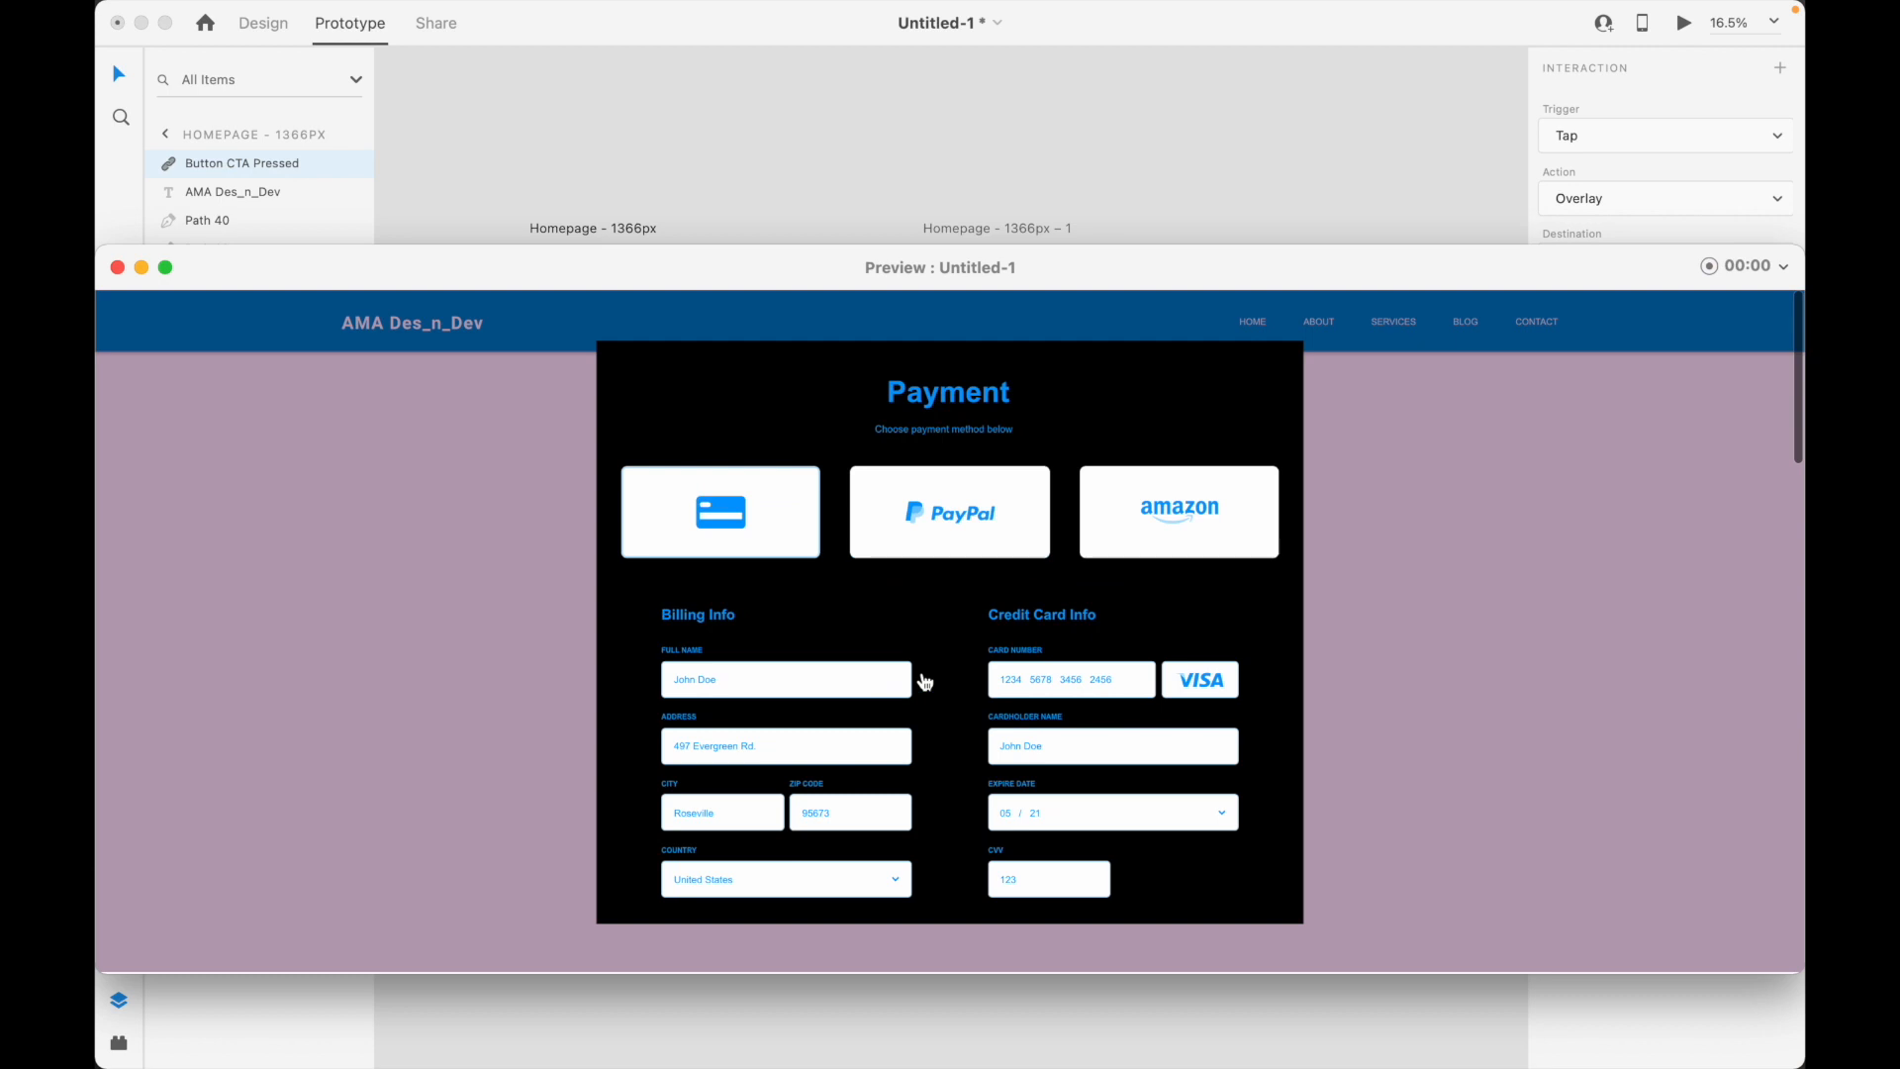
scroll(924, 681, down, 5)
scroll(923, 681, up, 5)
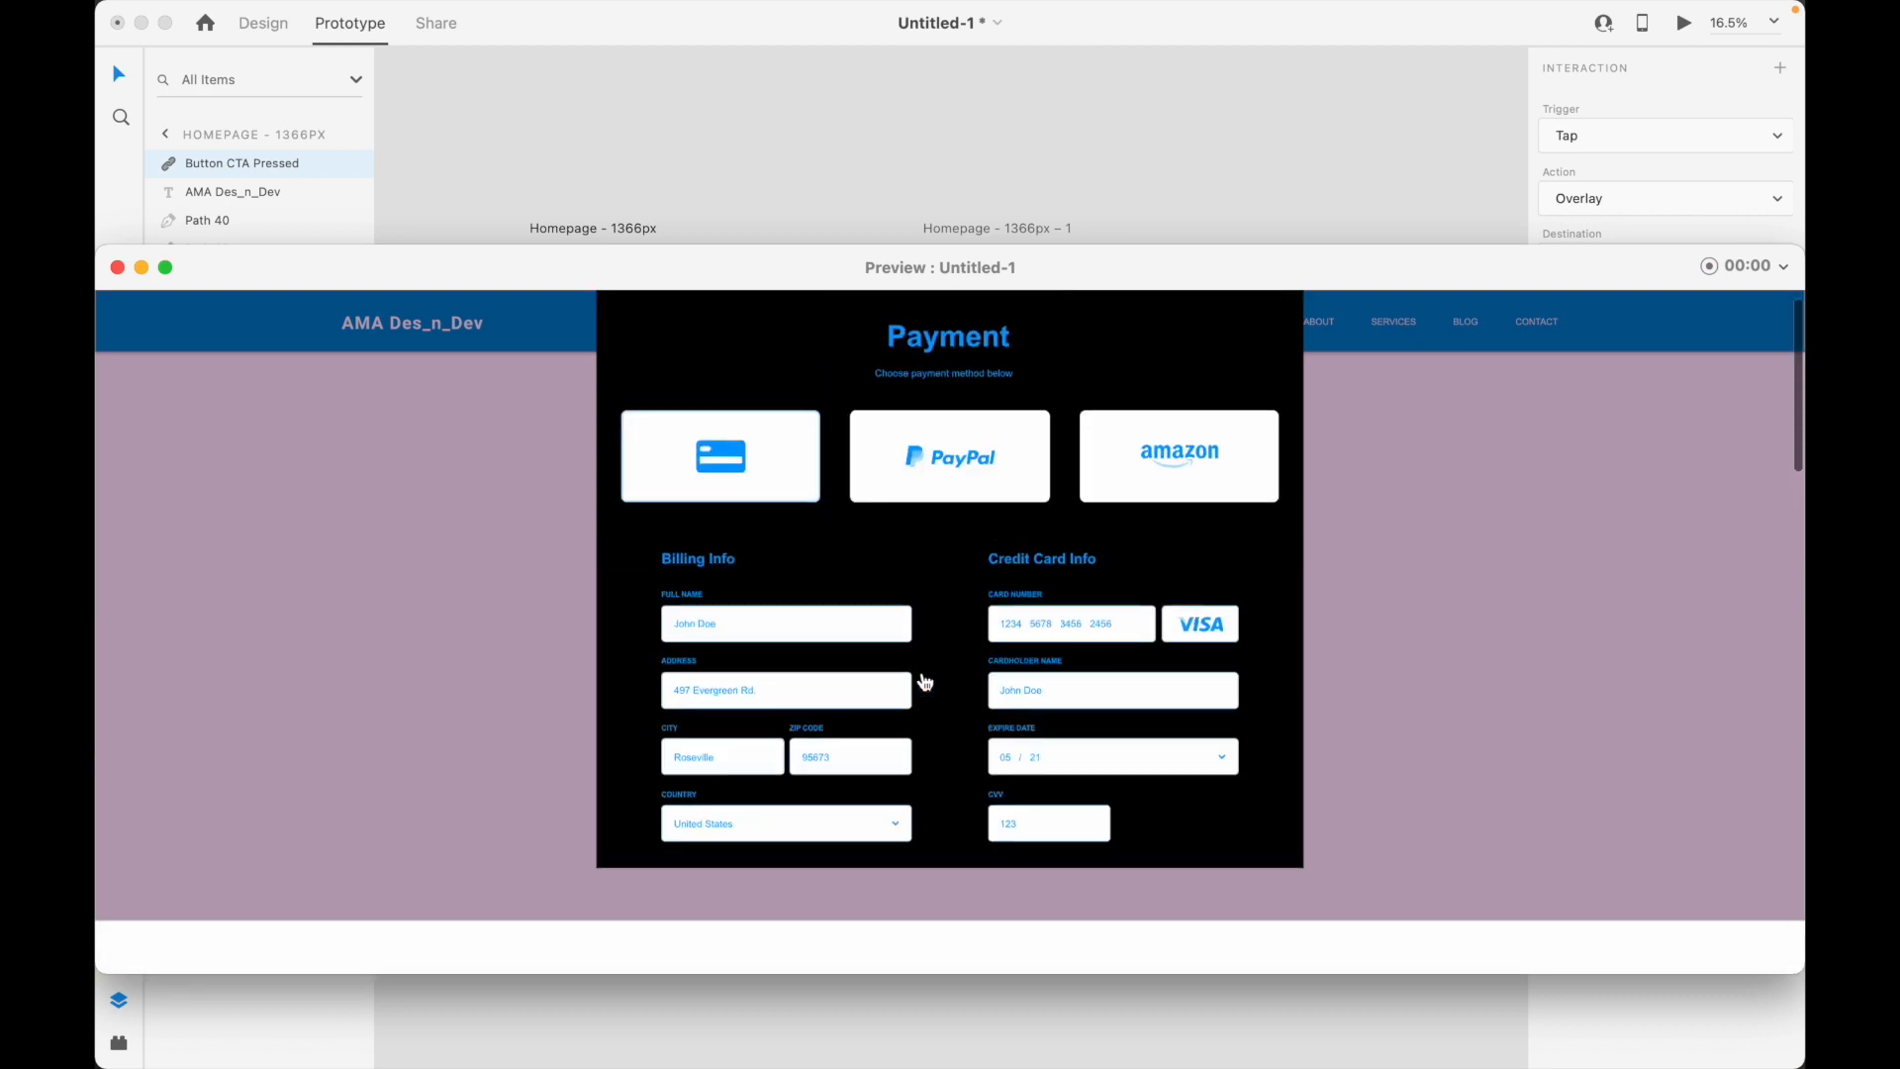
click(117, 268)
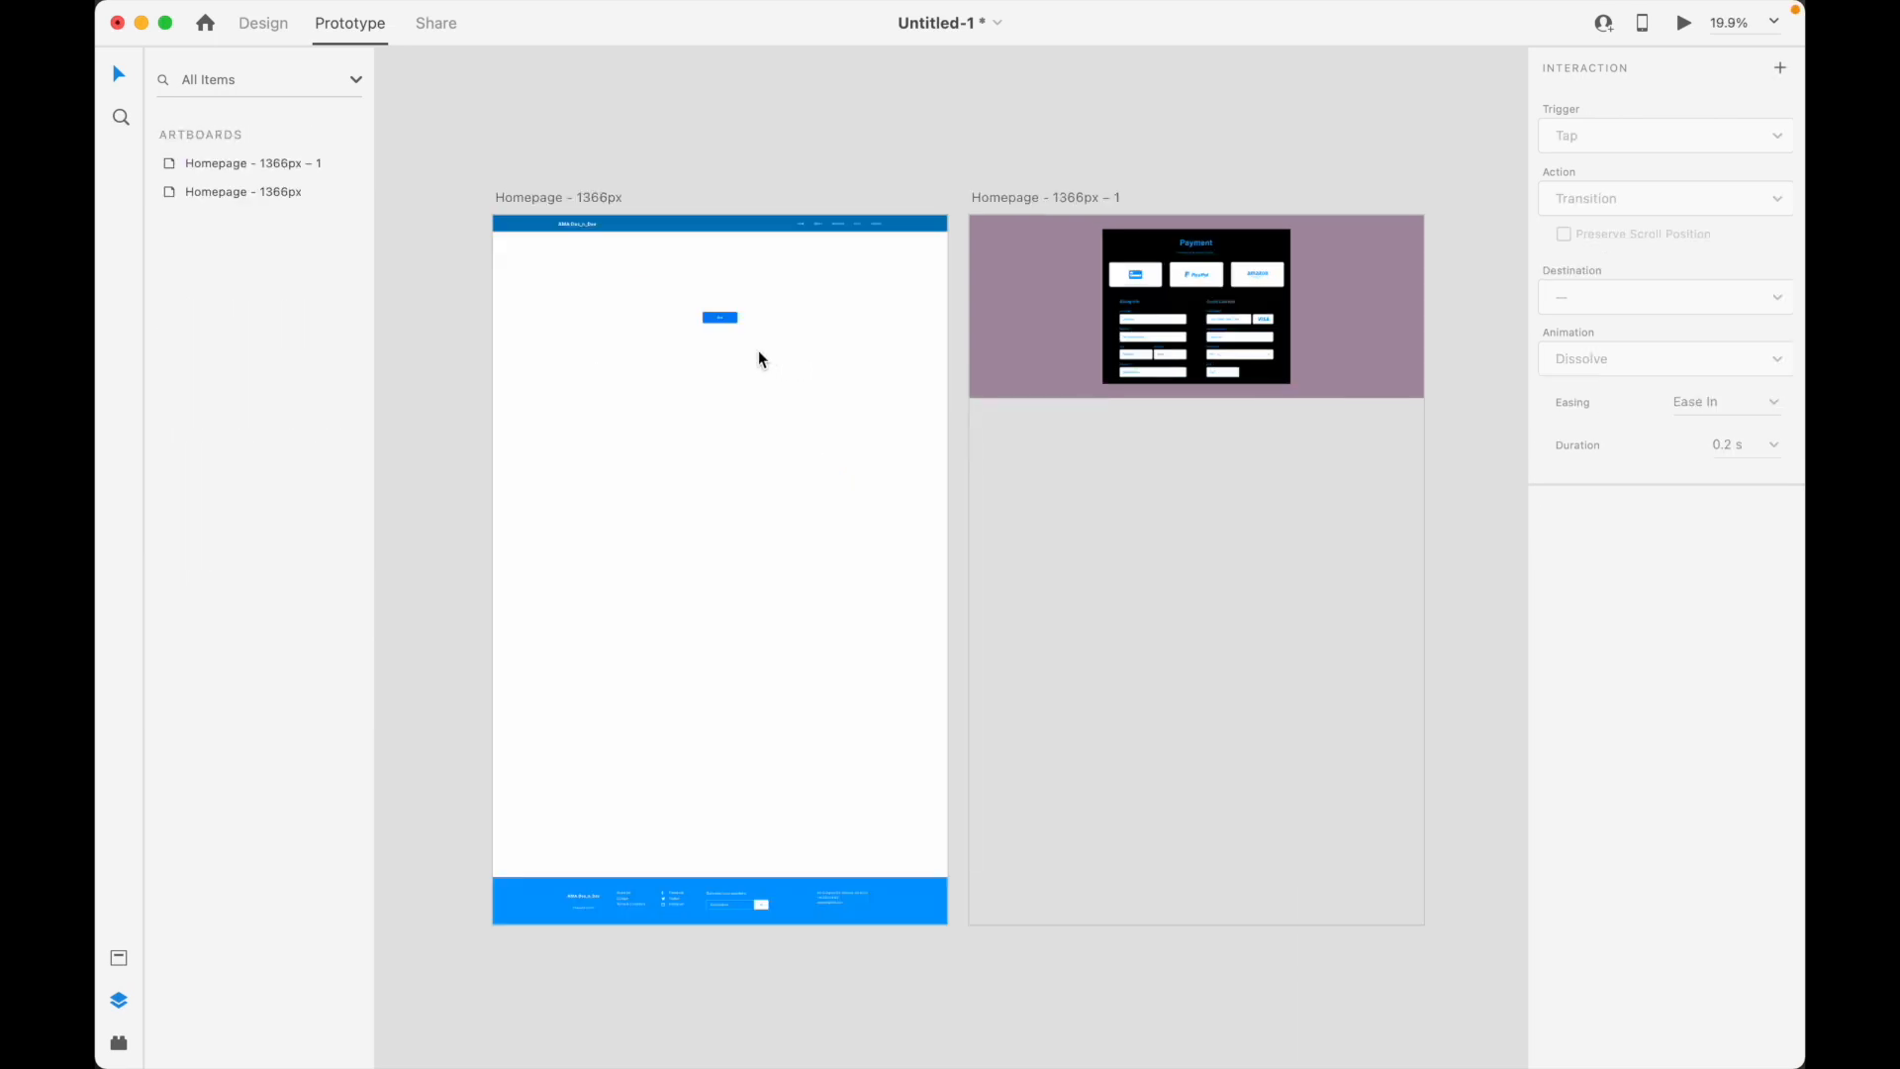
Set the Buy button's tap action to Transition and test it in the preview
scroll(727, 316, up, 3)
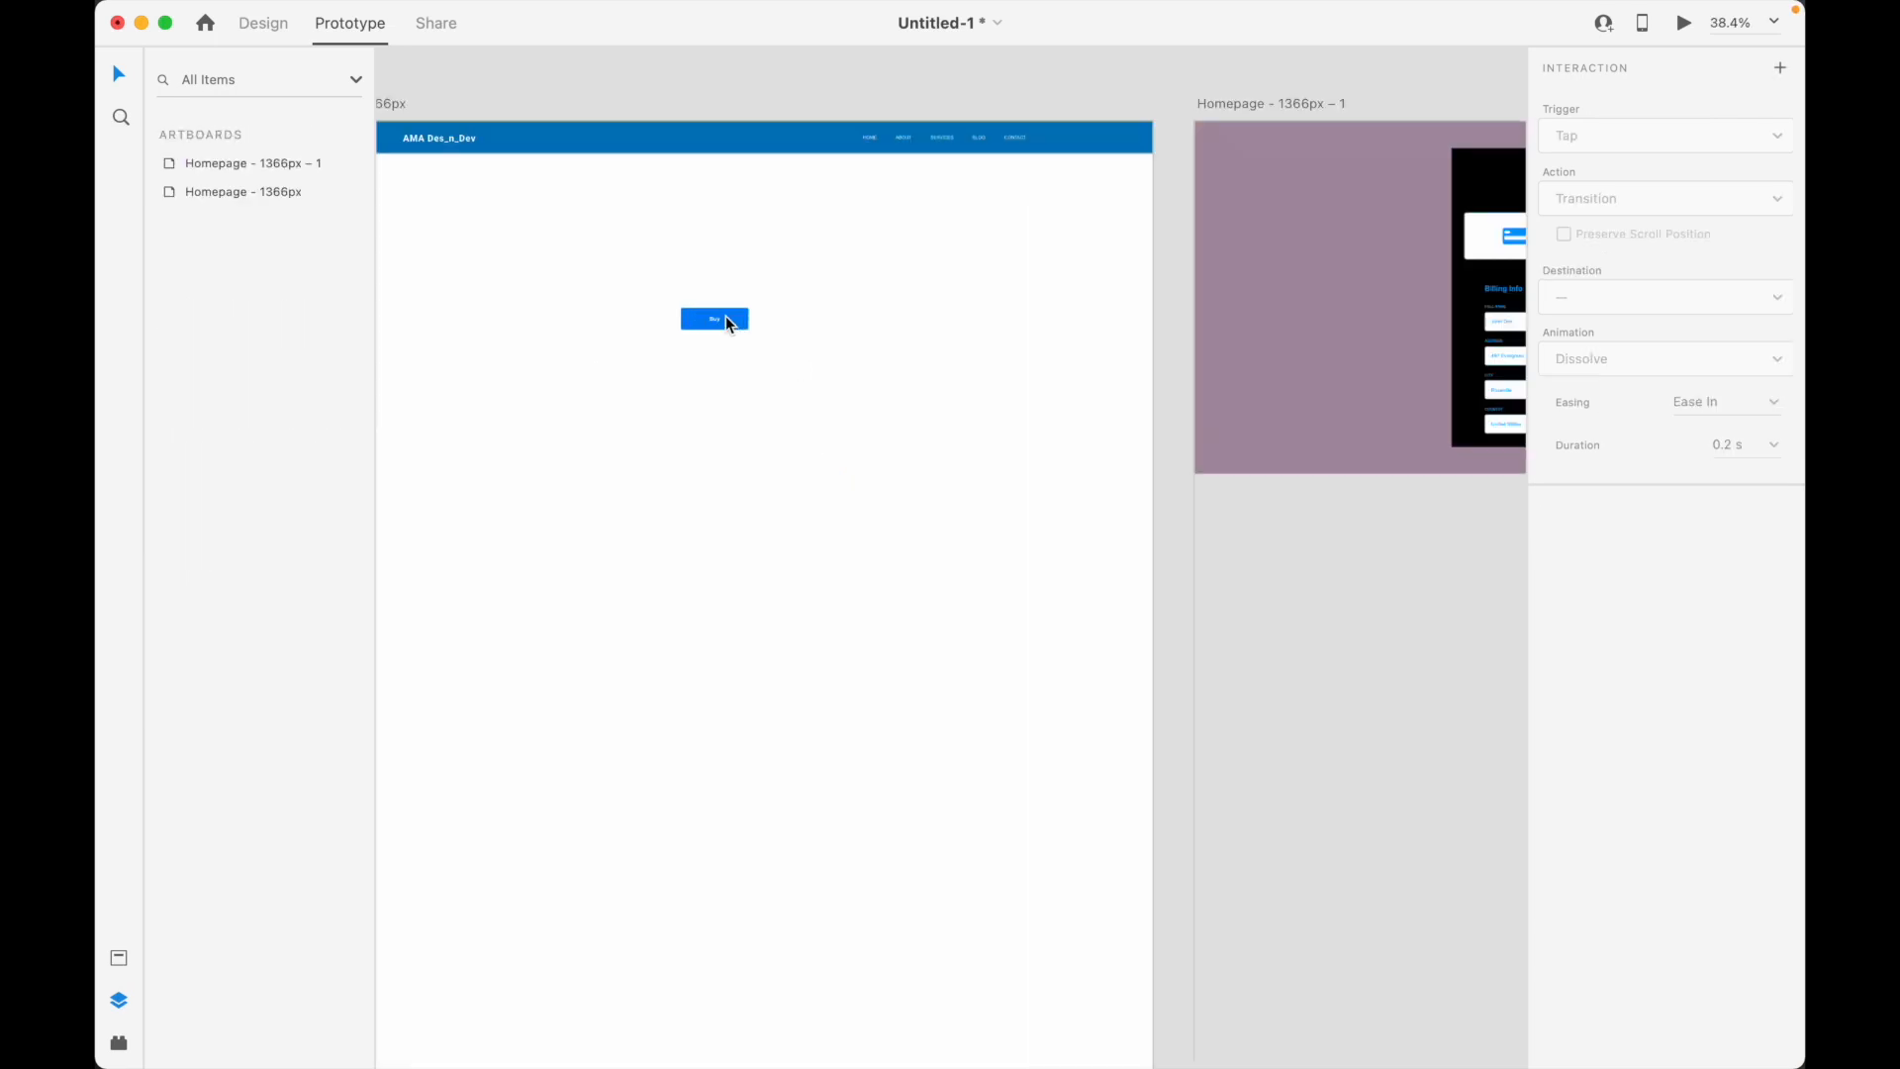
click(726, 319)
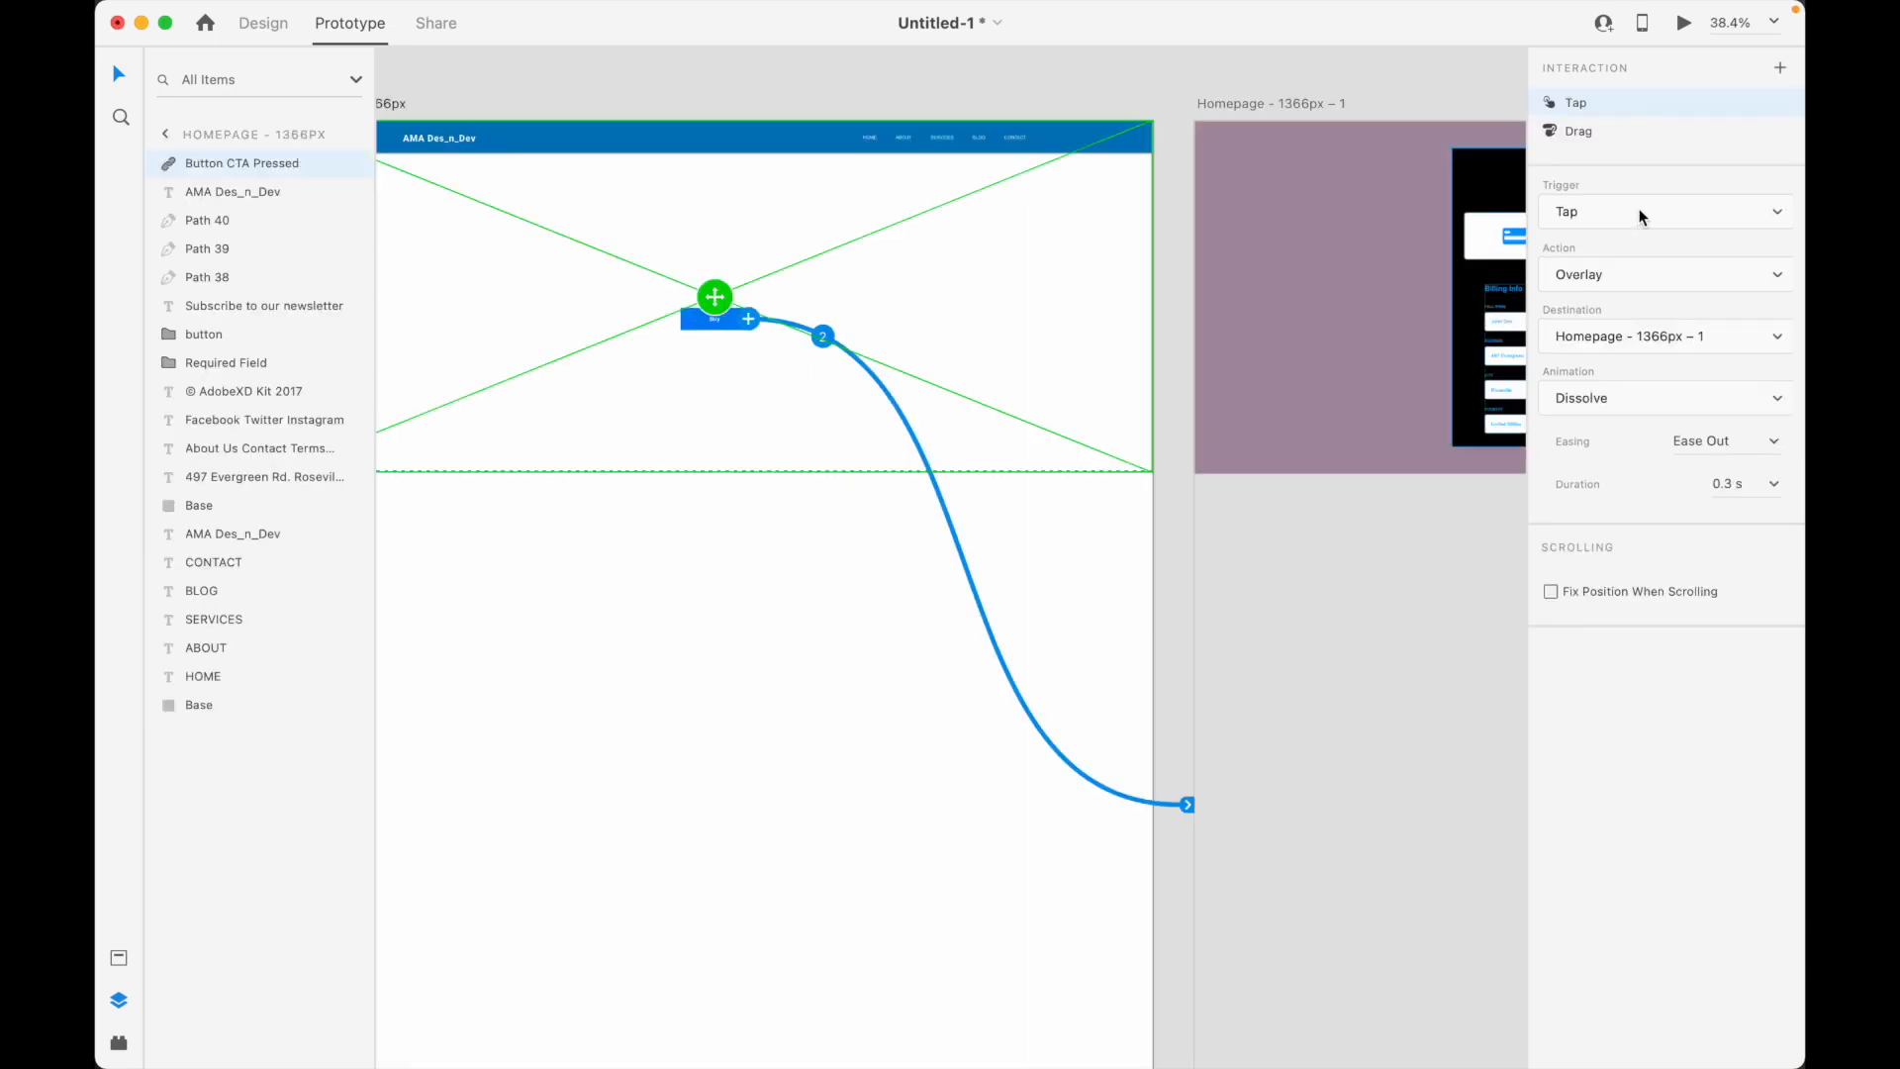
click(1631, 285)
click(1631, 234)
click(1686, 24)
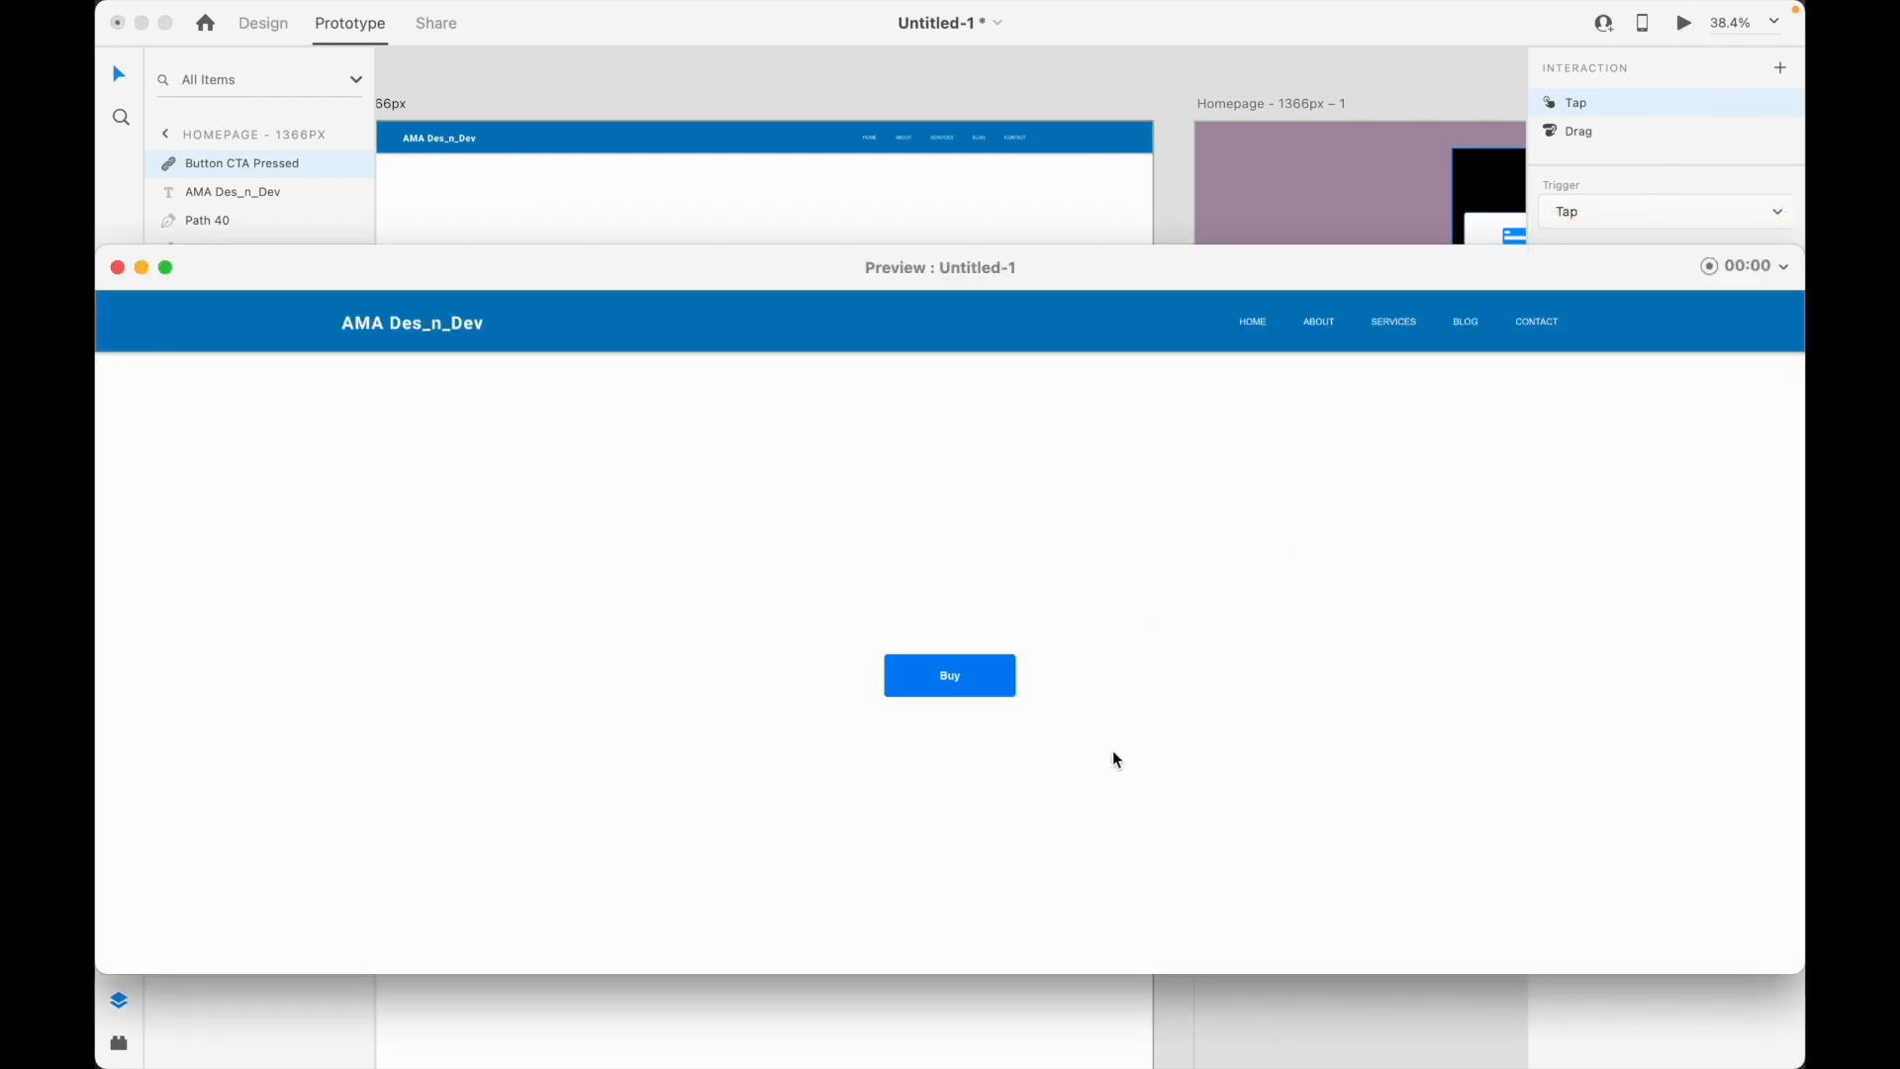
click(977, 685)
scroll(653, 574, down, 2)
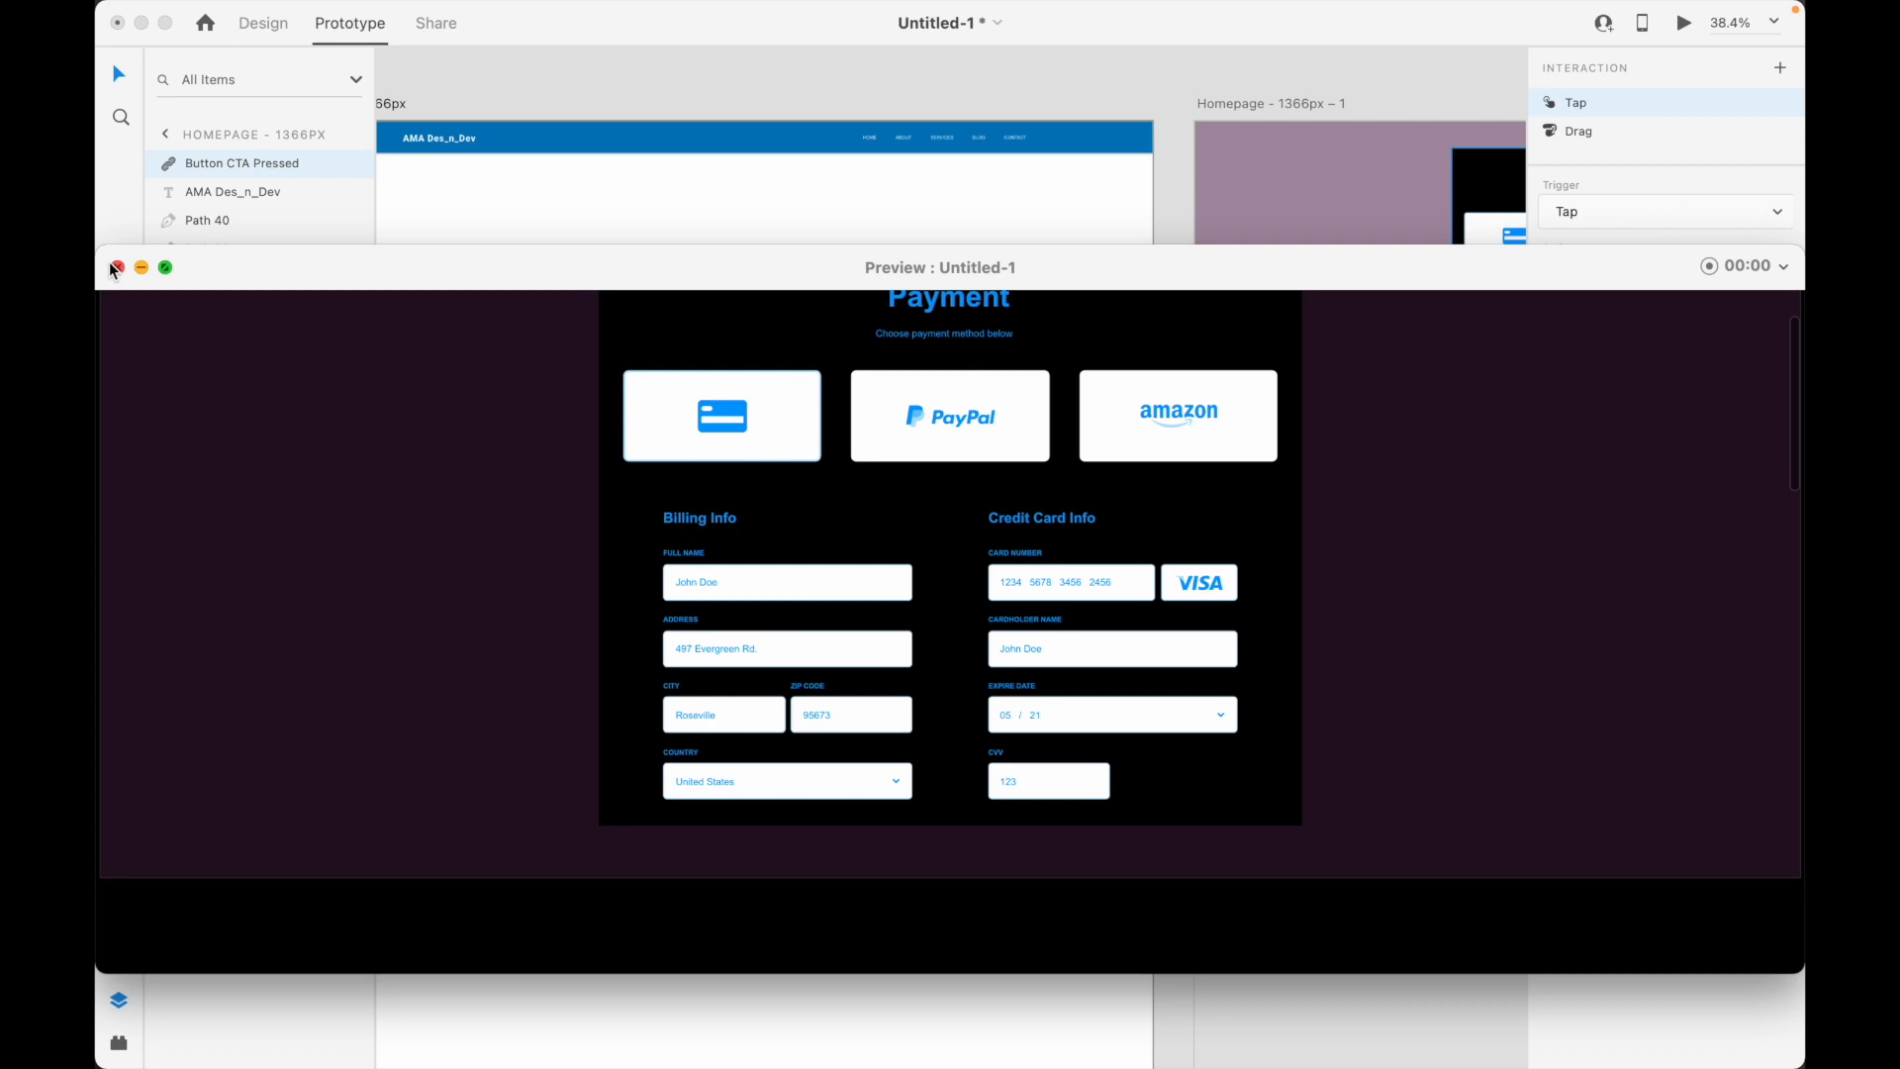
scroll(475, 588, down, 2)
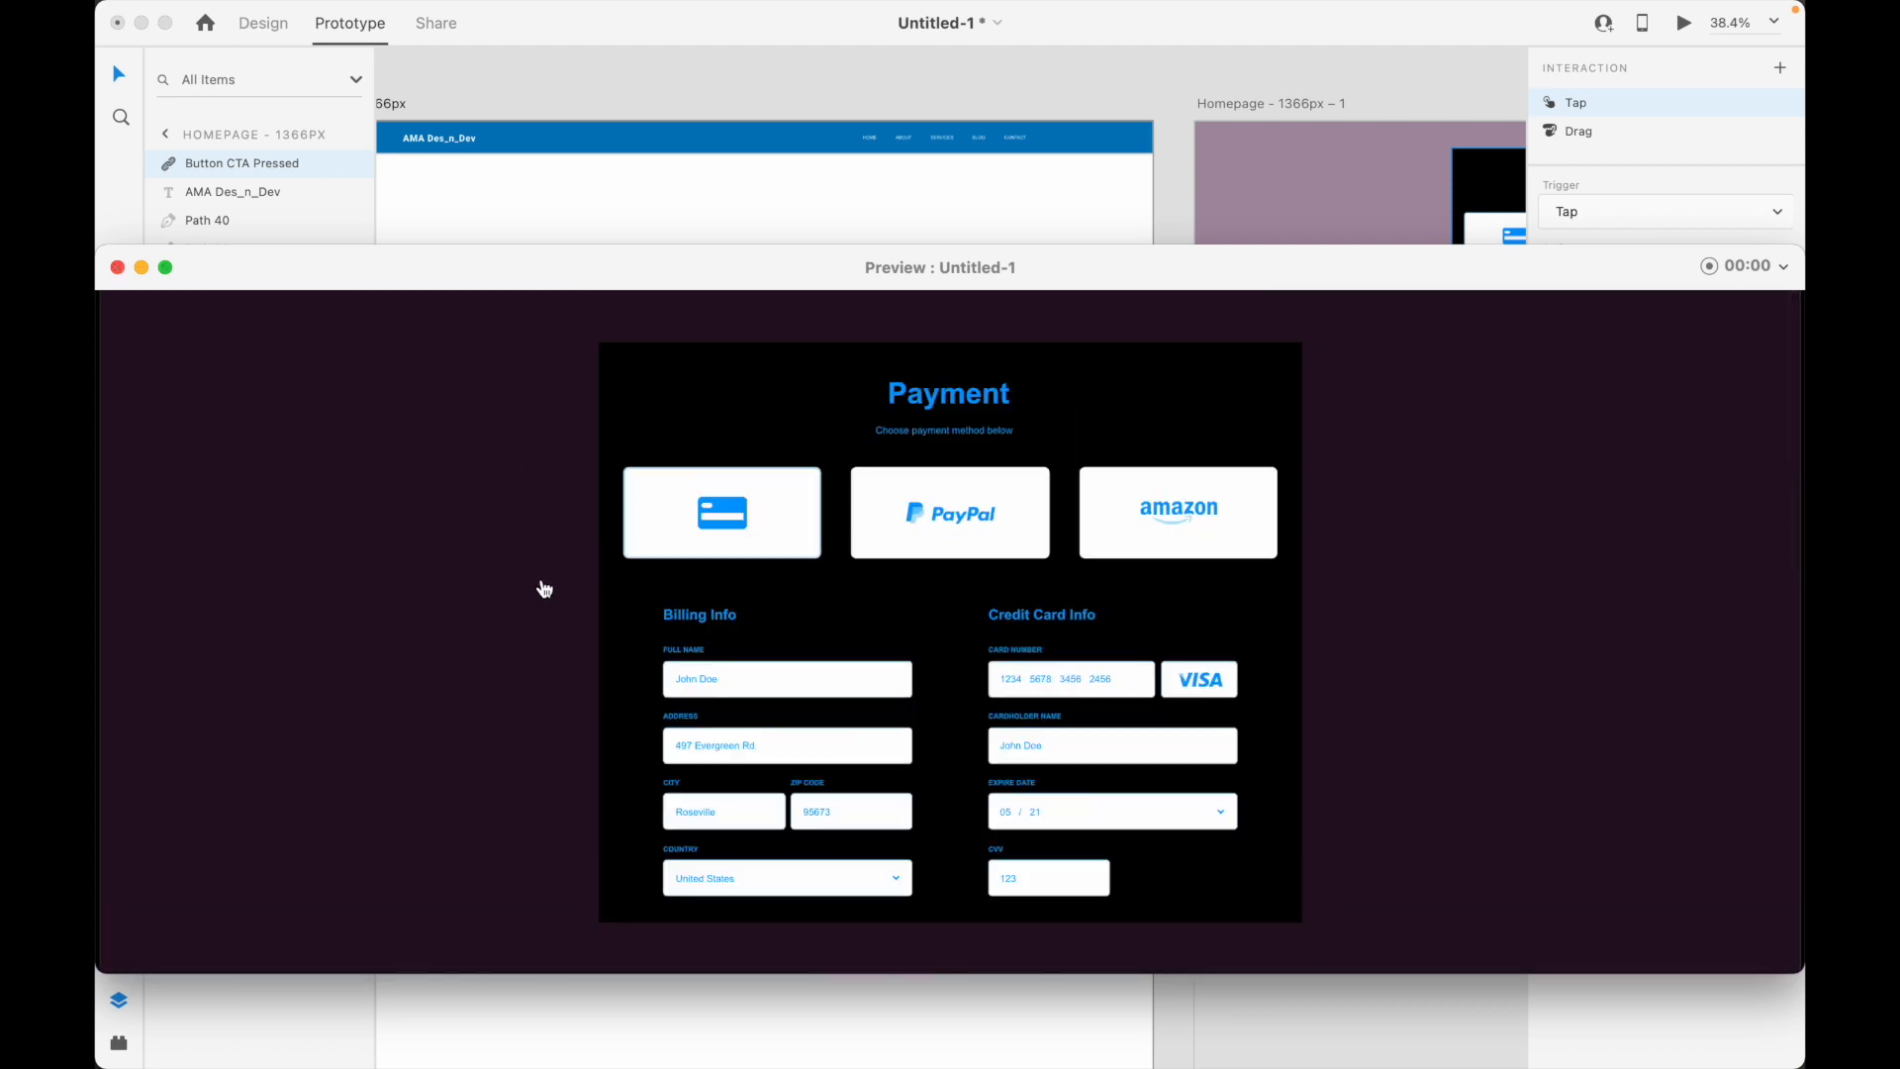
scroll(543, 589, down, 5)
click(117, 268)
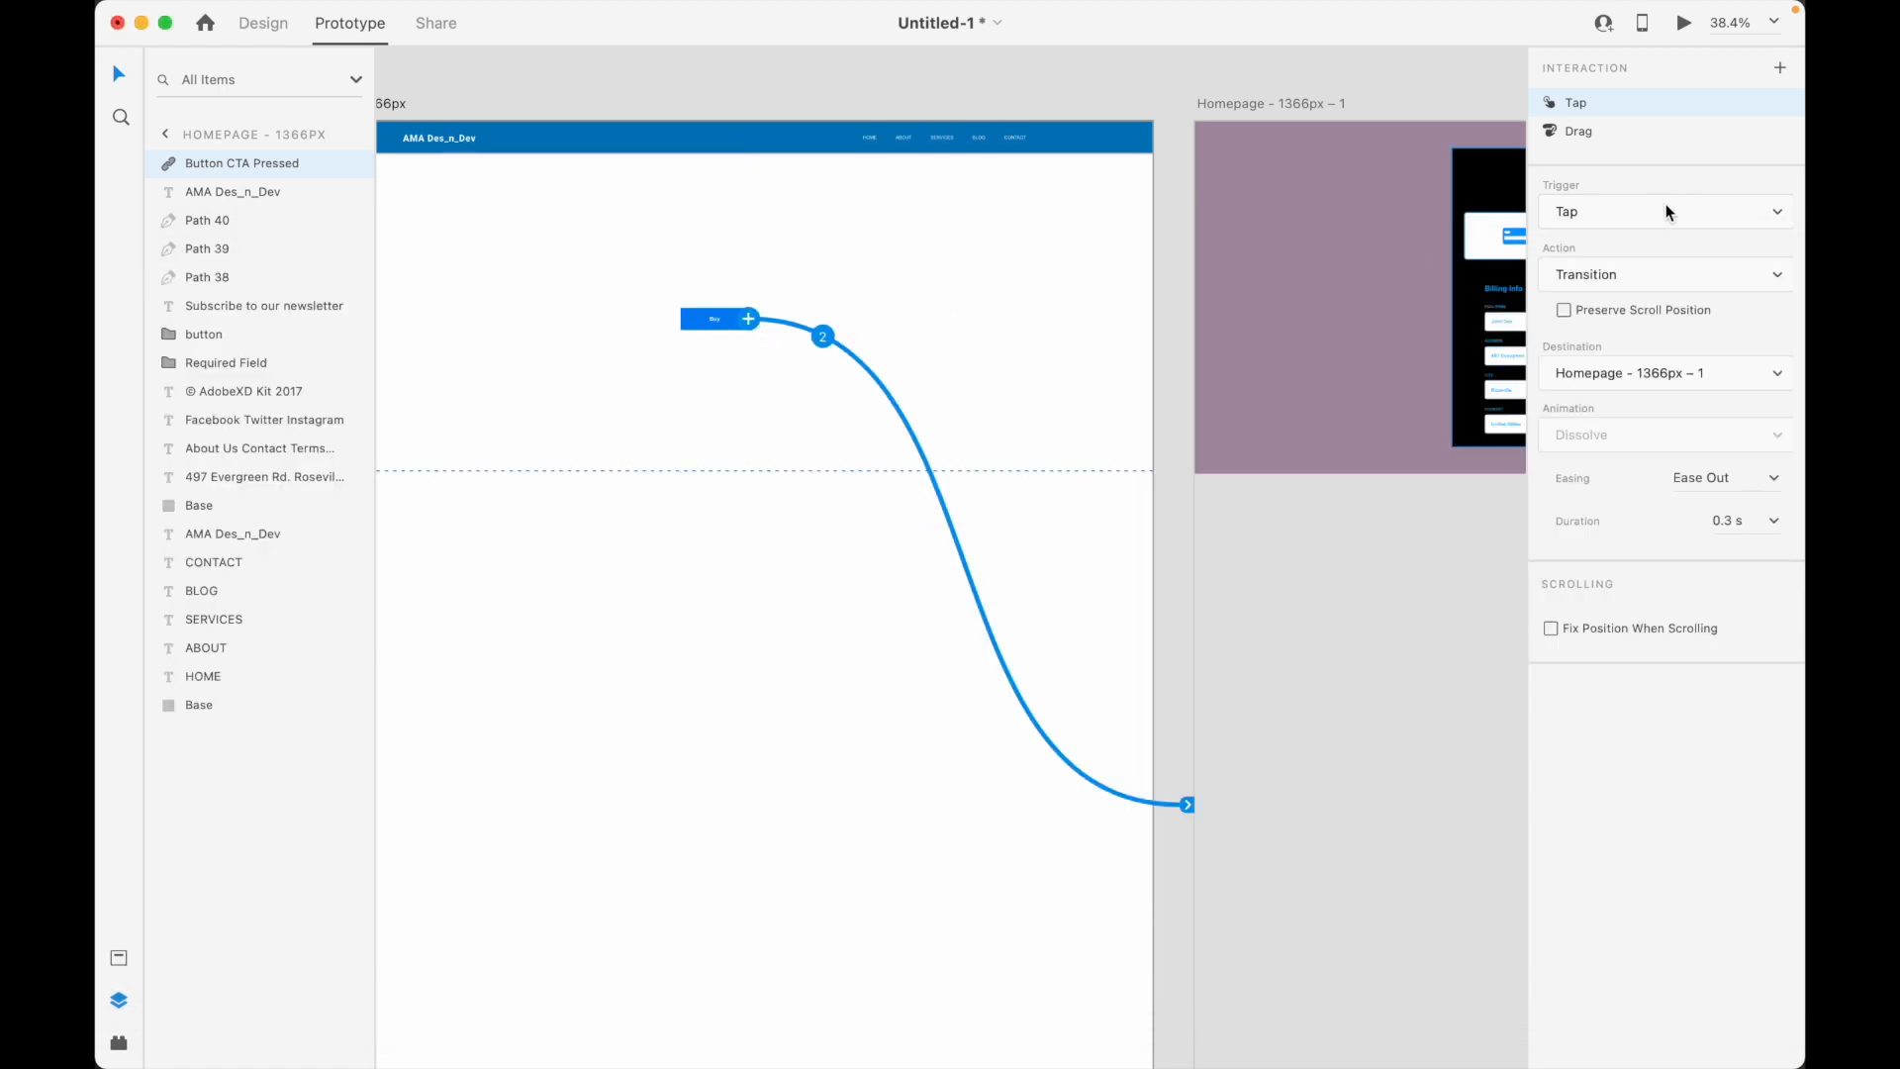
Set the Buy button's tap action back to Overlay and check the payment overlay's placement on the homepage artboard
click(1649, 277)
click(1631, 322)
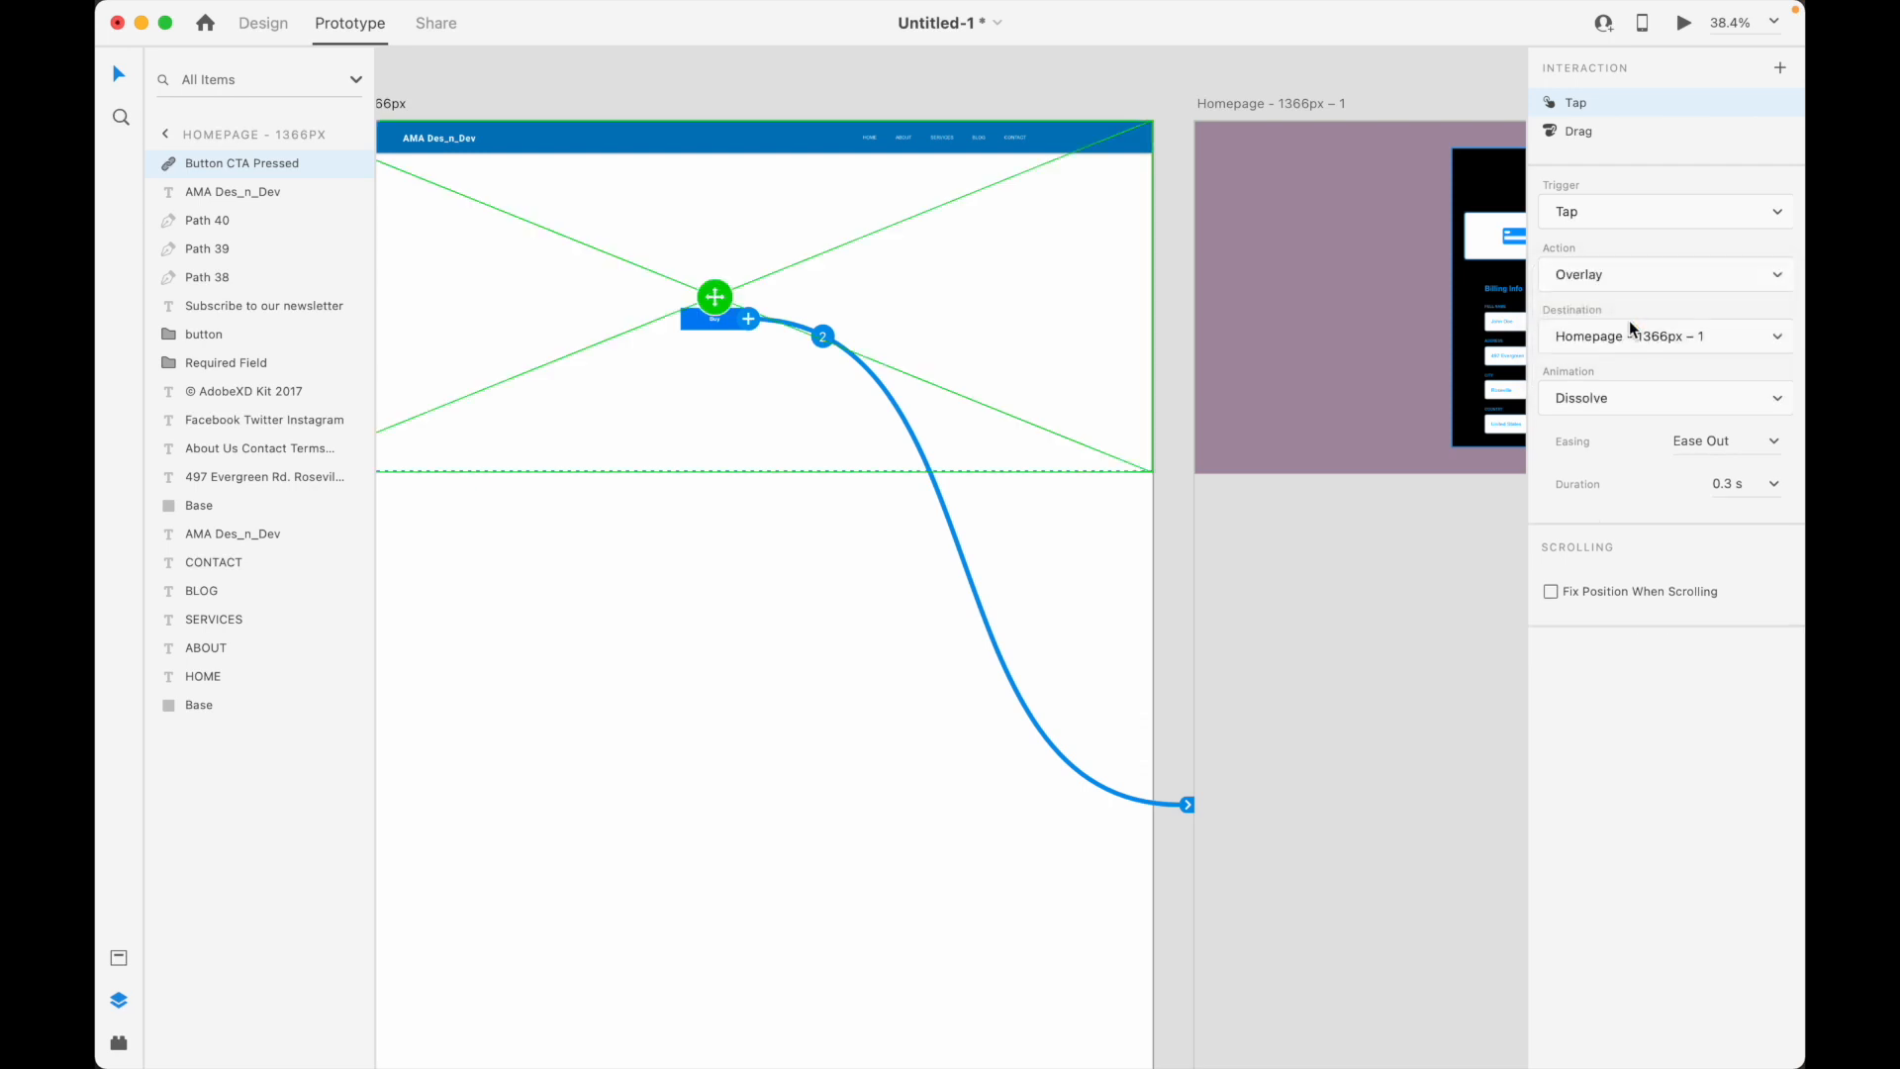
drag(704, 314, 705, 309)
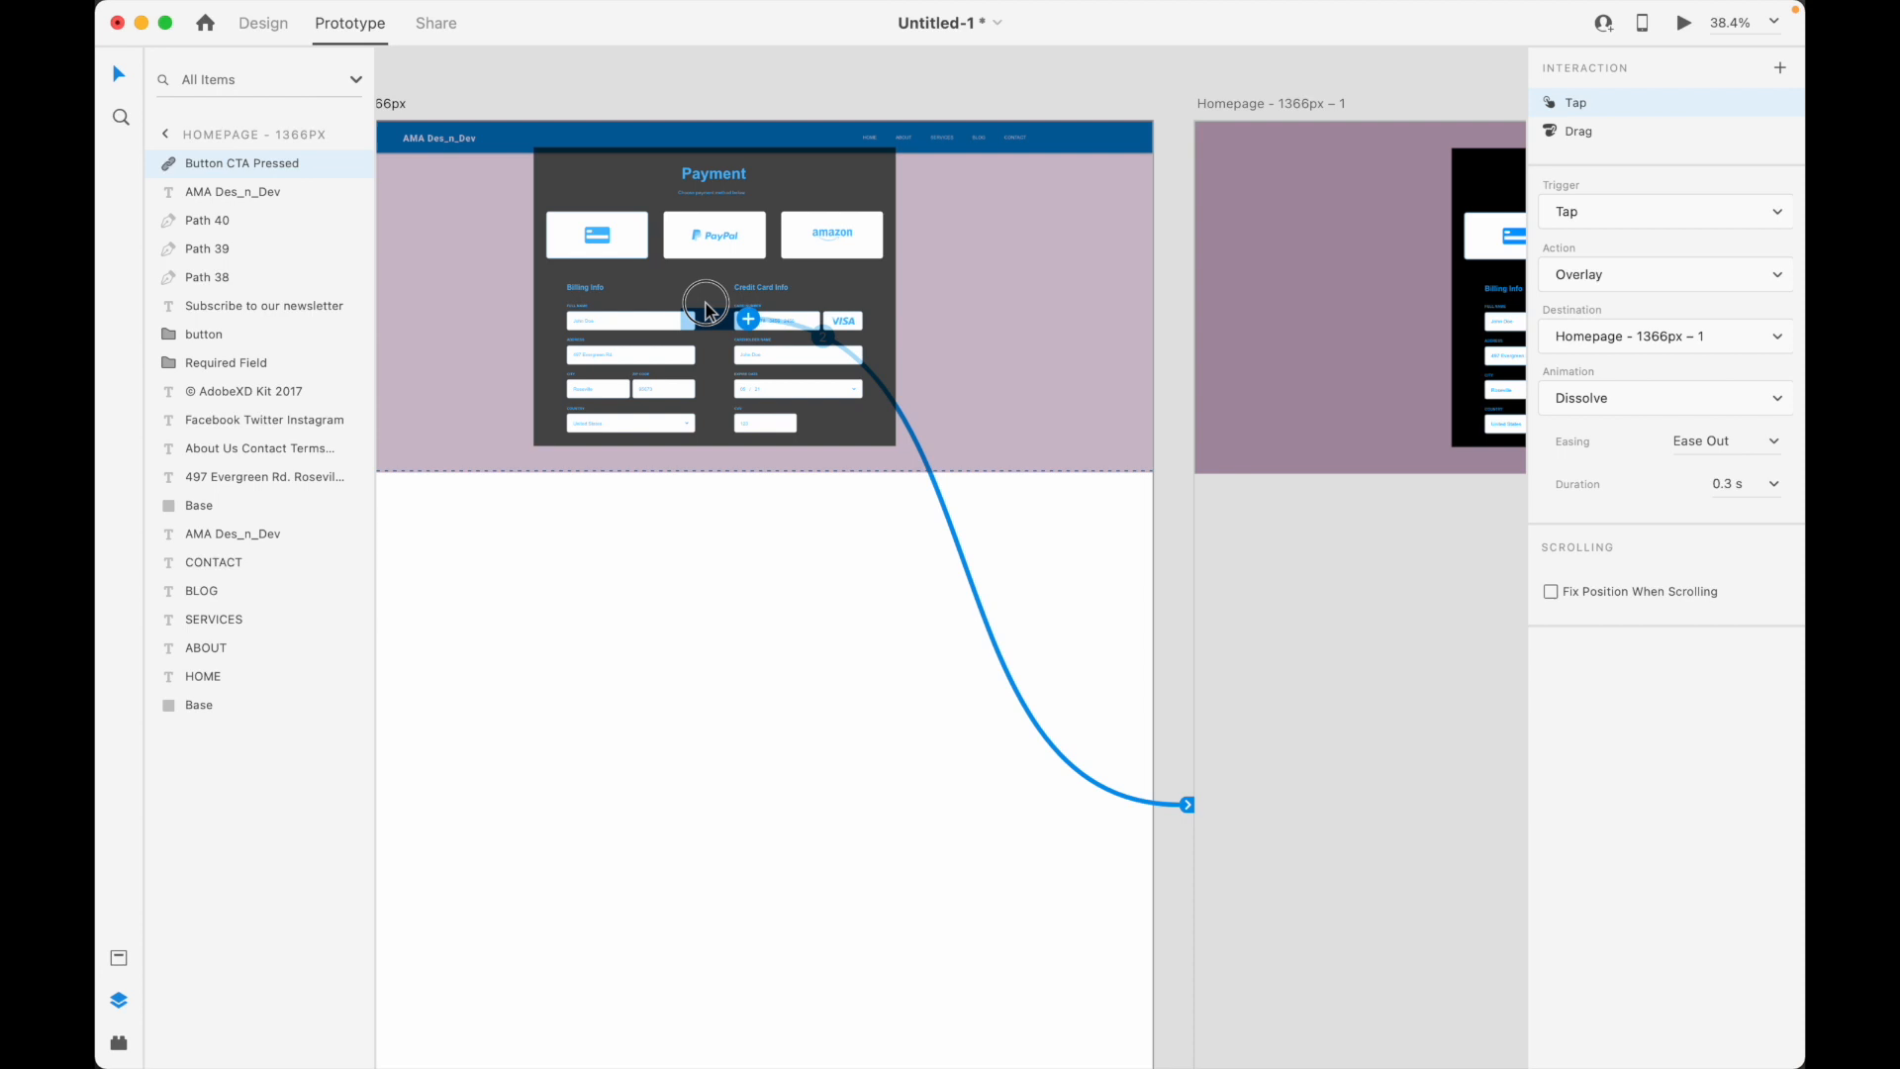
drag(706, 309, 714, 291)
scroll(858, 460, down, 1)
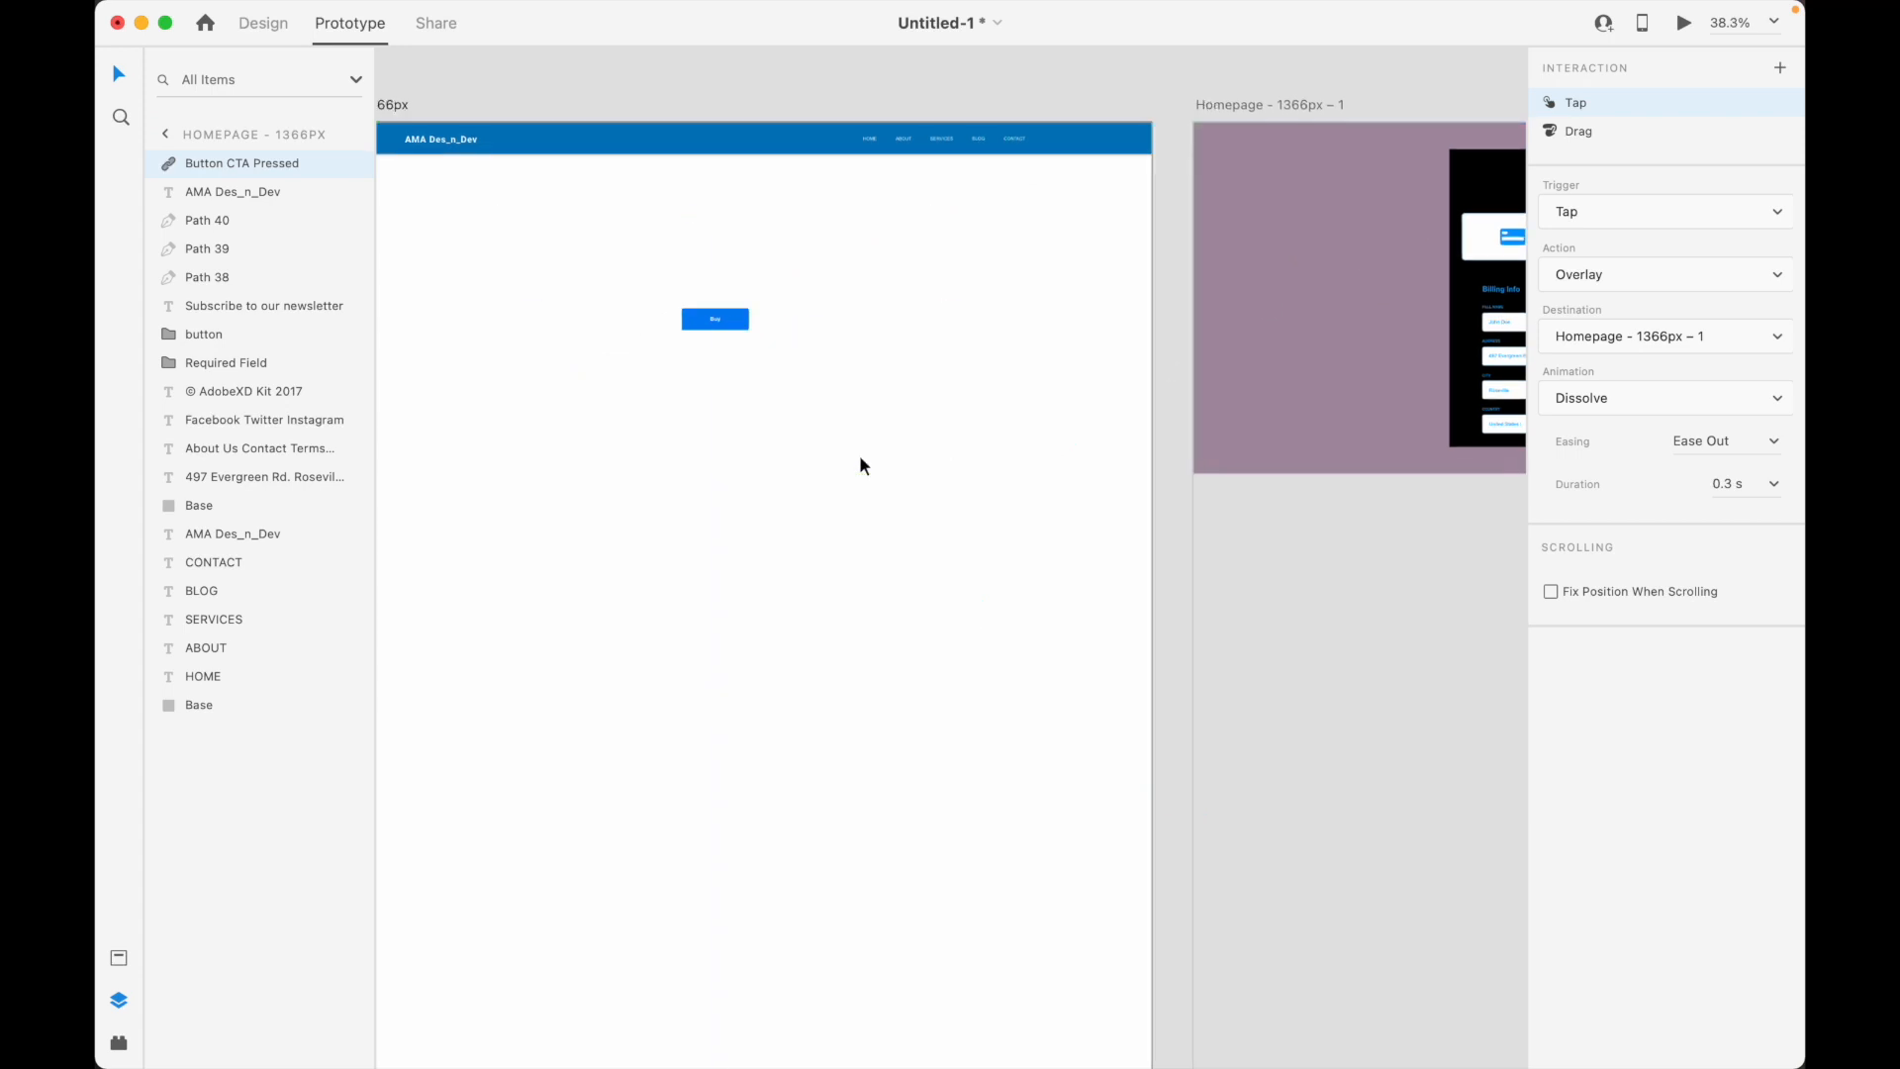
In Design mode, make the payment artboard's background rectangle more transparent and move the payment form to the artboard's top edge at Y 0
scroll(663, 484, down, 10)
scroll(1011, 403, up, 8)
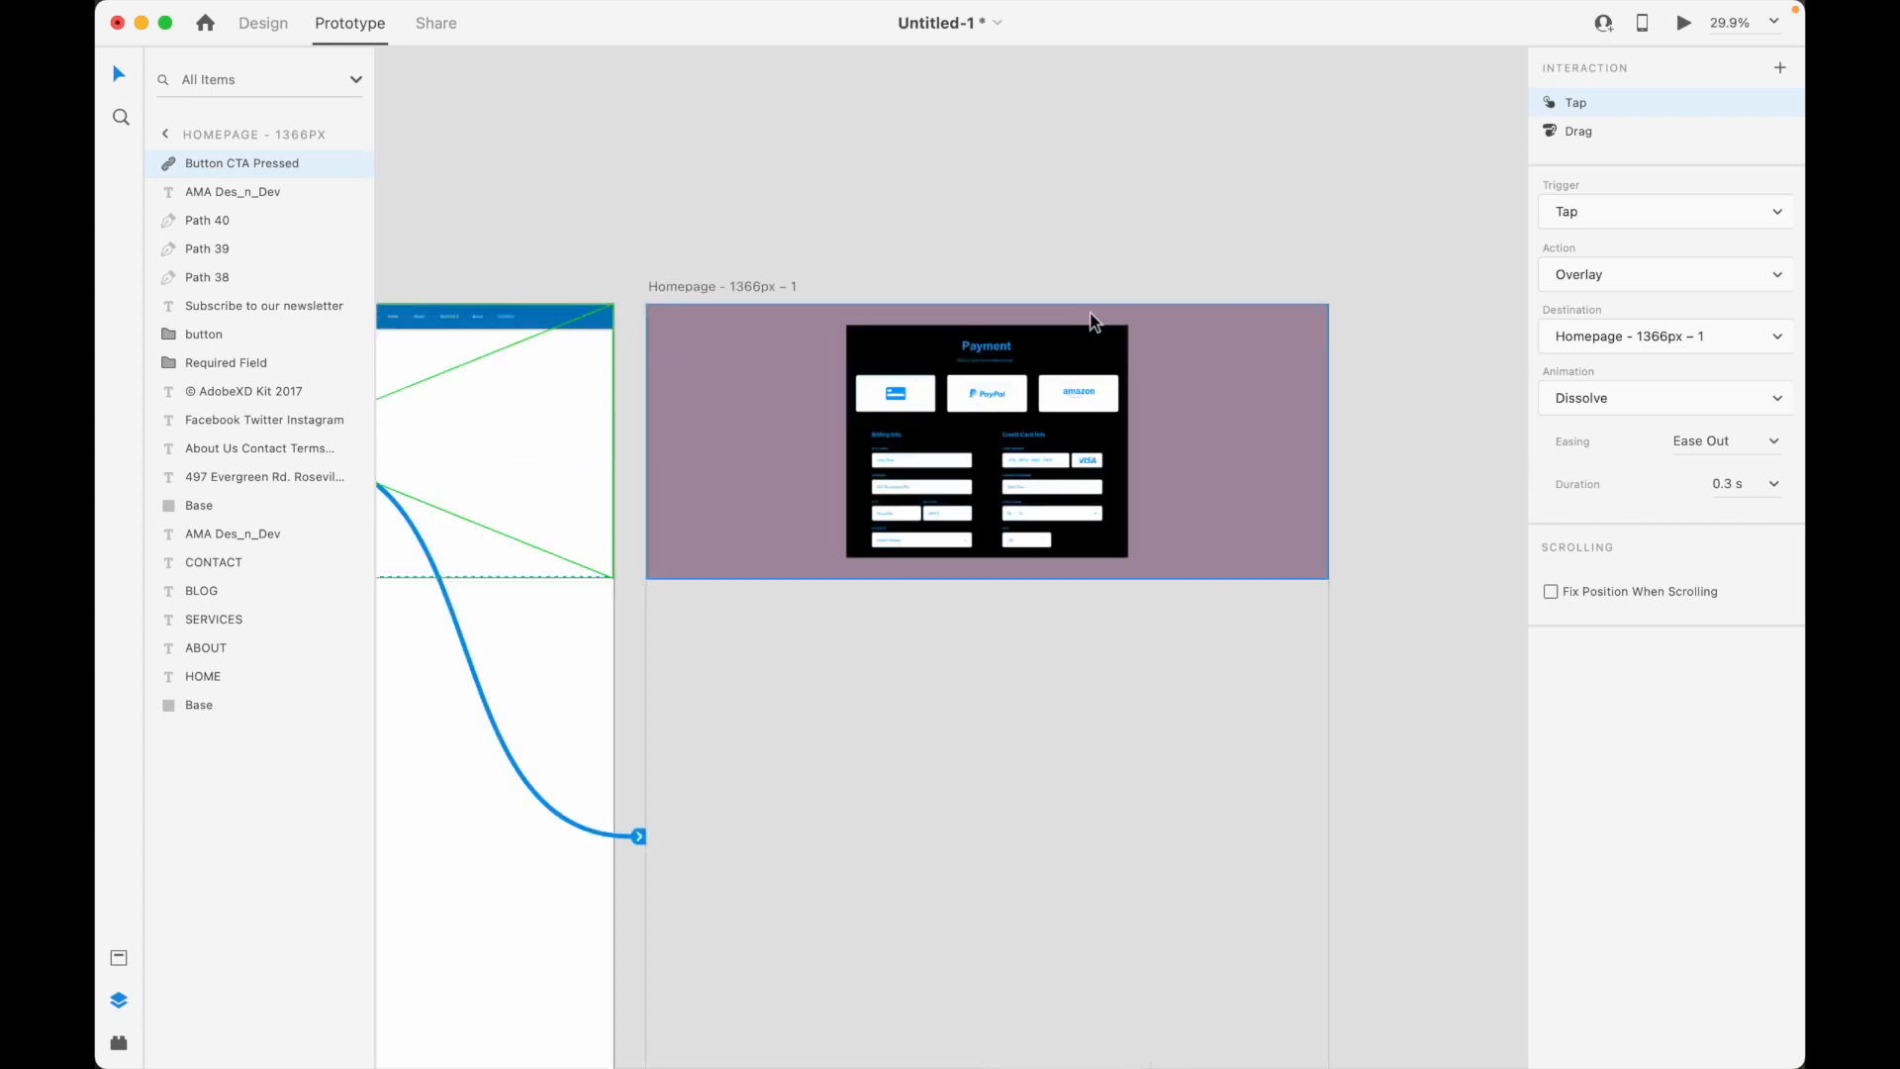
click(1075, 364)
click(1213, 428)
scroll(1059, 347, up, 1)
click(1057, 337)
click(1276, 391)
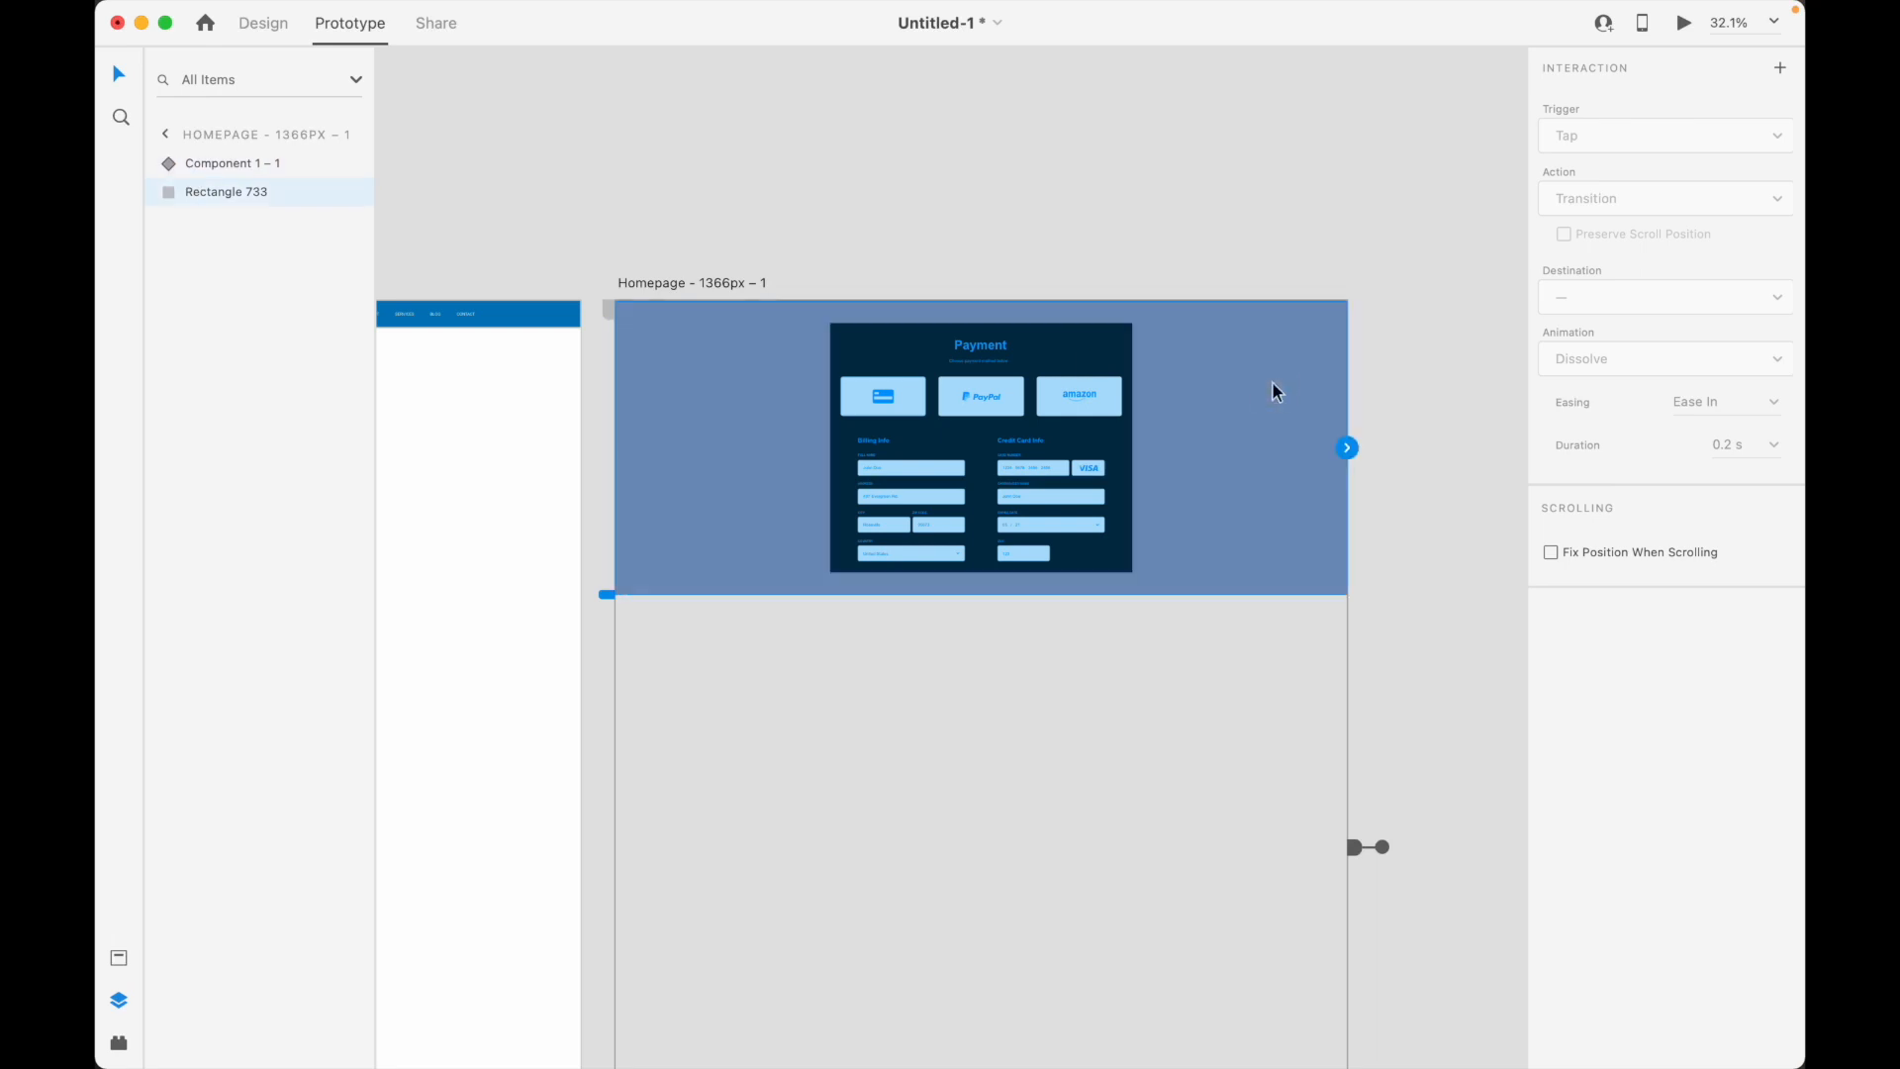
click(280, 30)
drag(1639, 553, 1637, 543)
click(1333, 246)
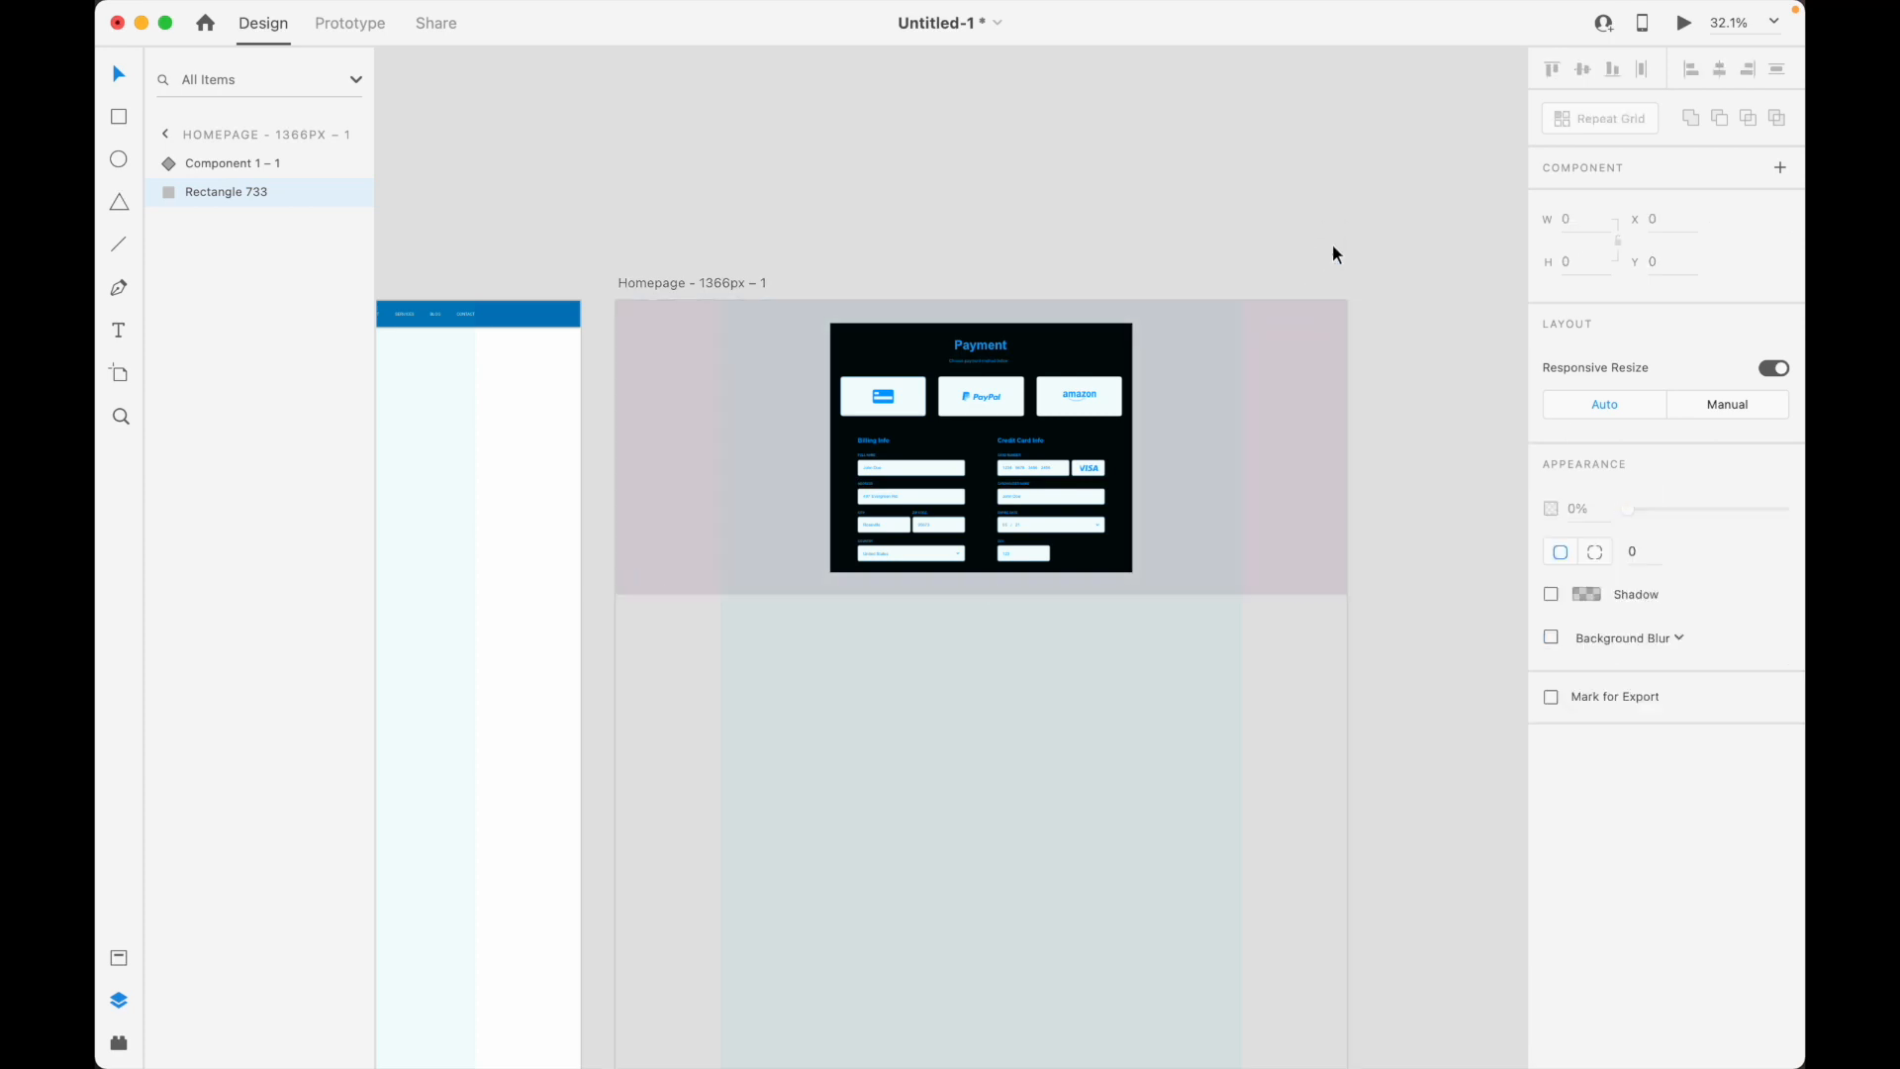
click(1089, 359)
drag(1085, 346, 1086, 331)
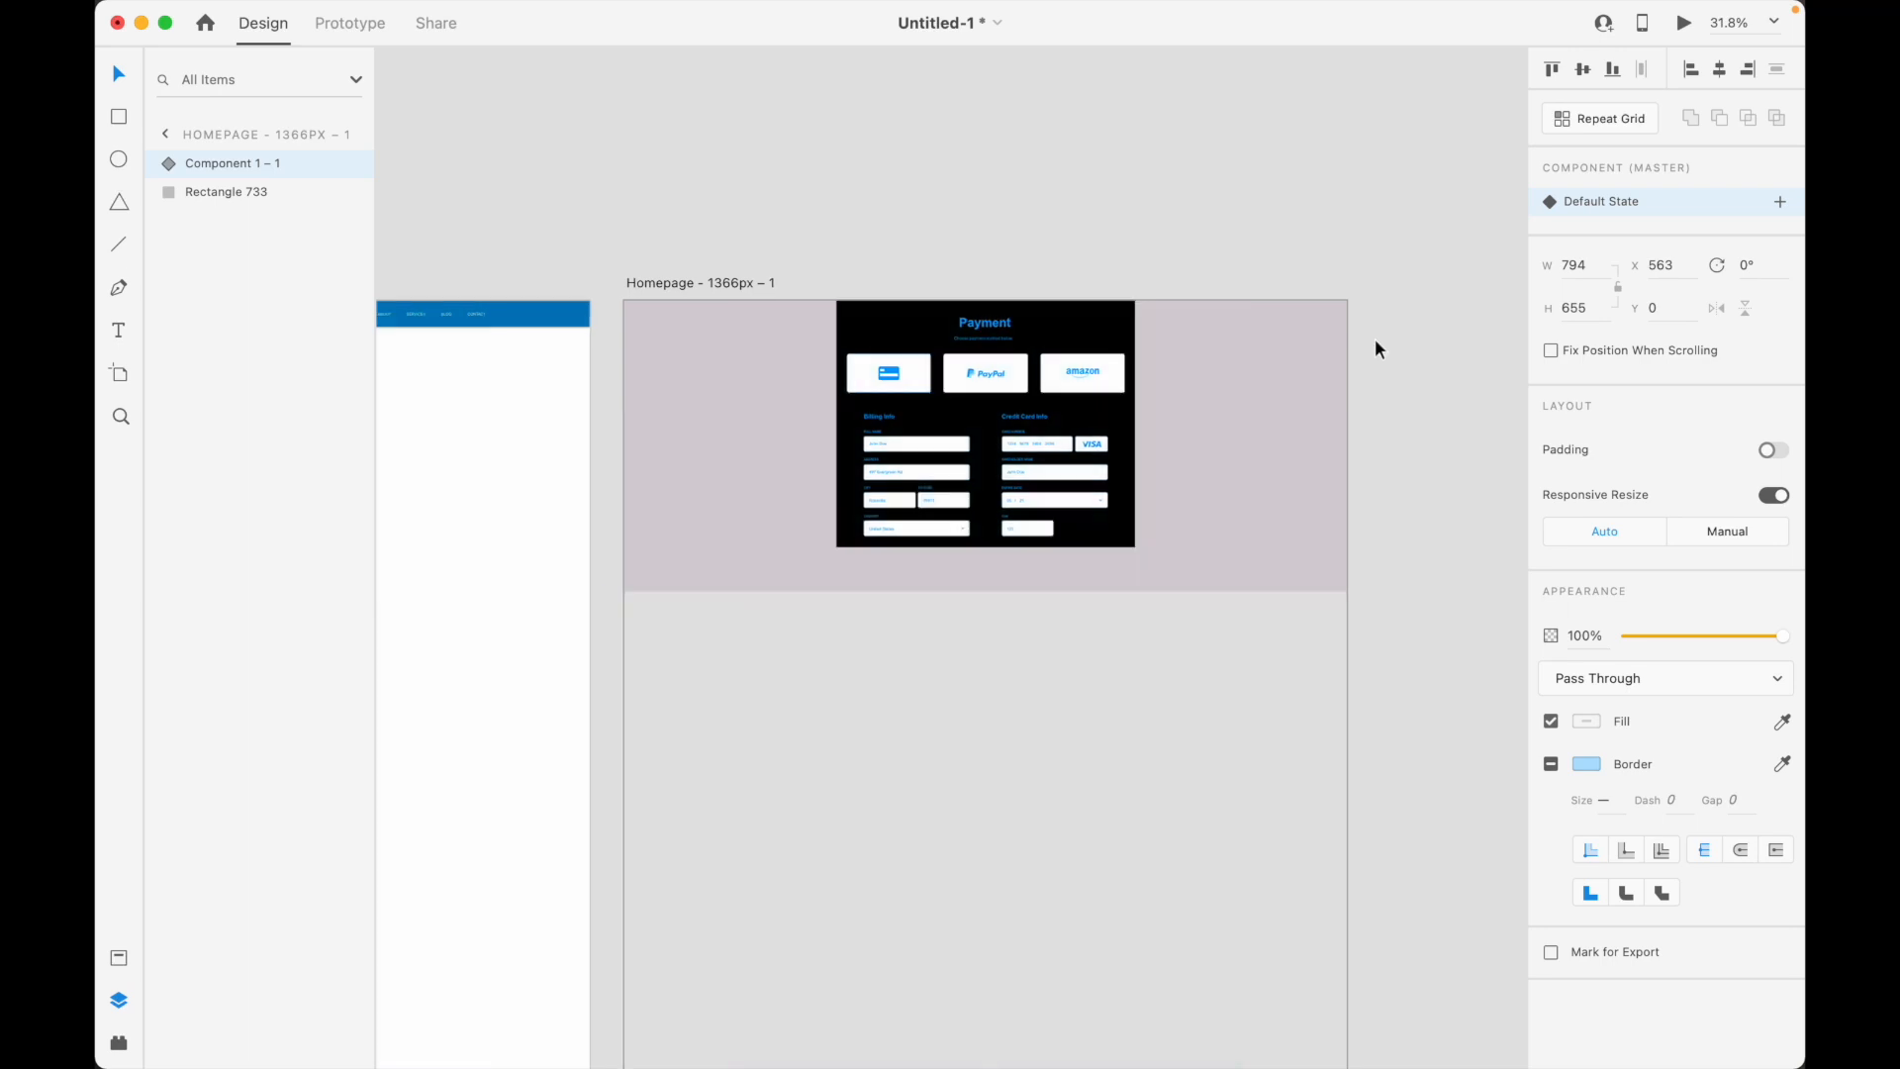
Preview the homepage full screen from Prototype mode and test the Buy button's payment overlay
scroll(1374, 338, down, 3)
drag(593, 242, 713, 439)
scroll(636, 433, up, 2)
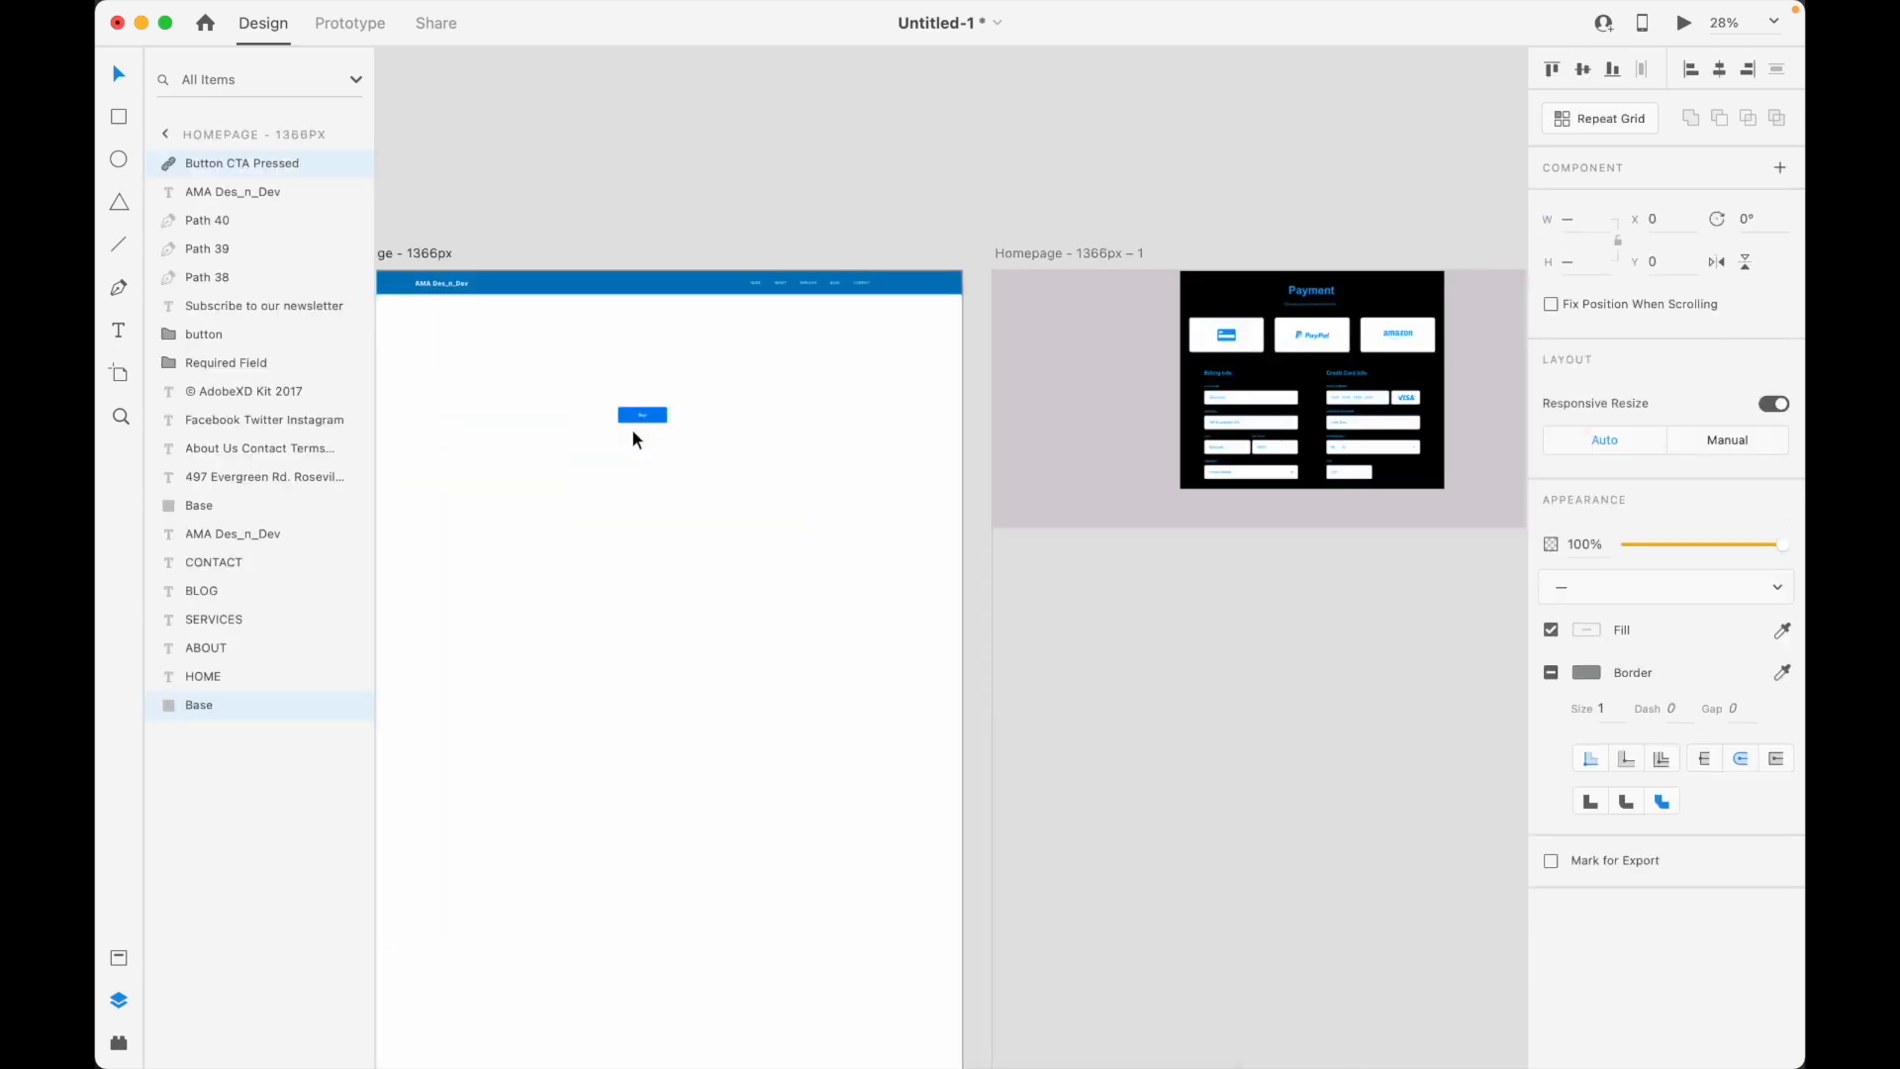
click(368, 25)
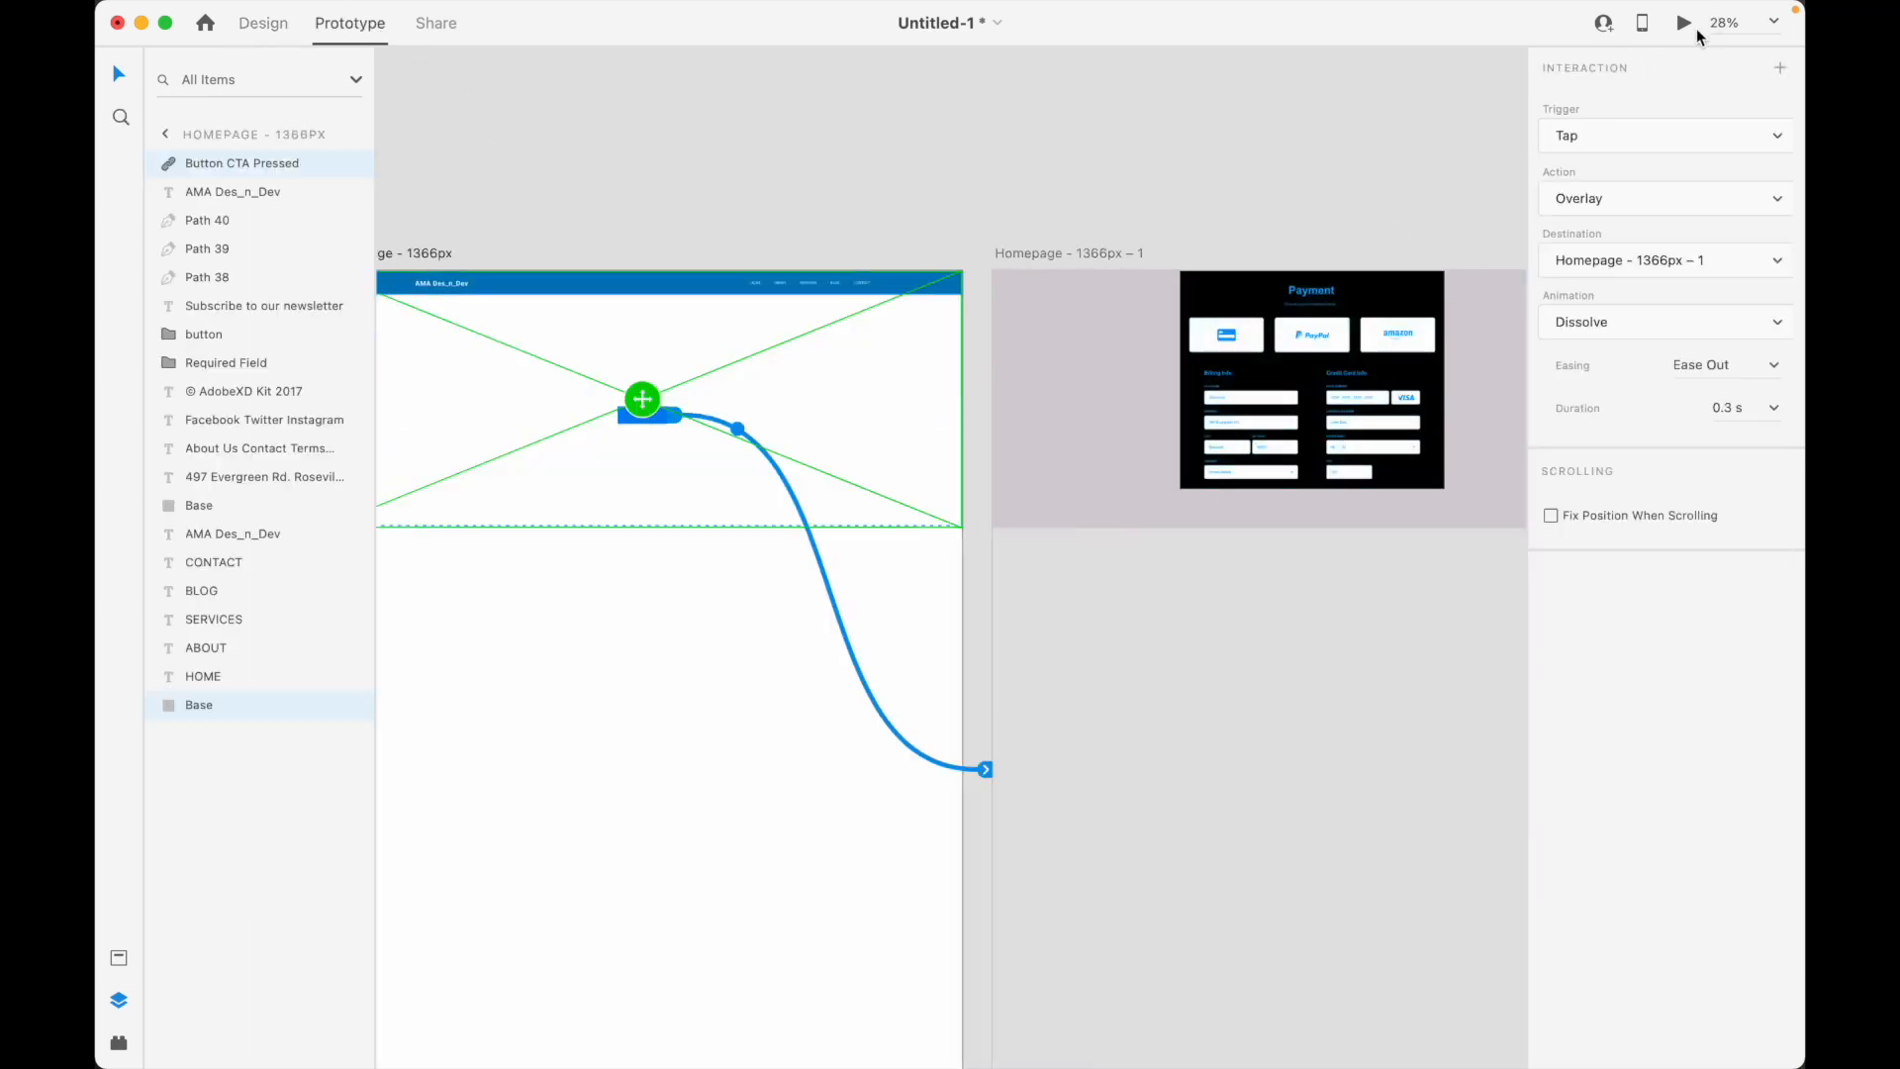
click(1686, 24)
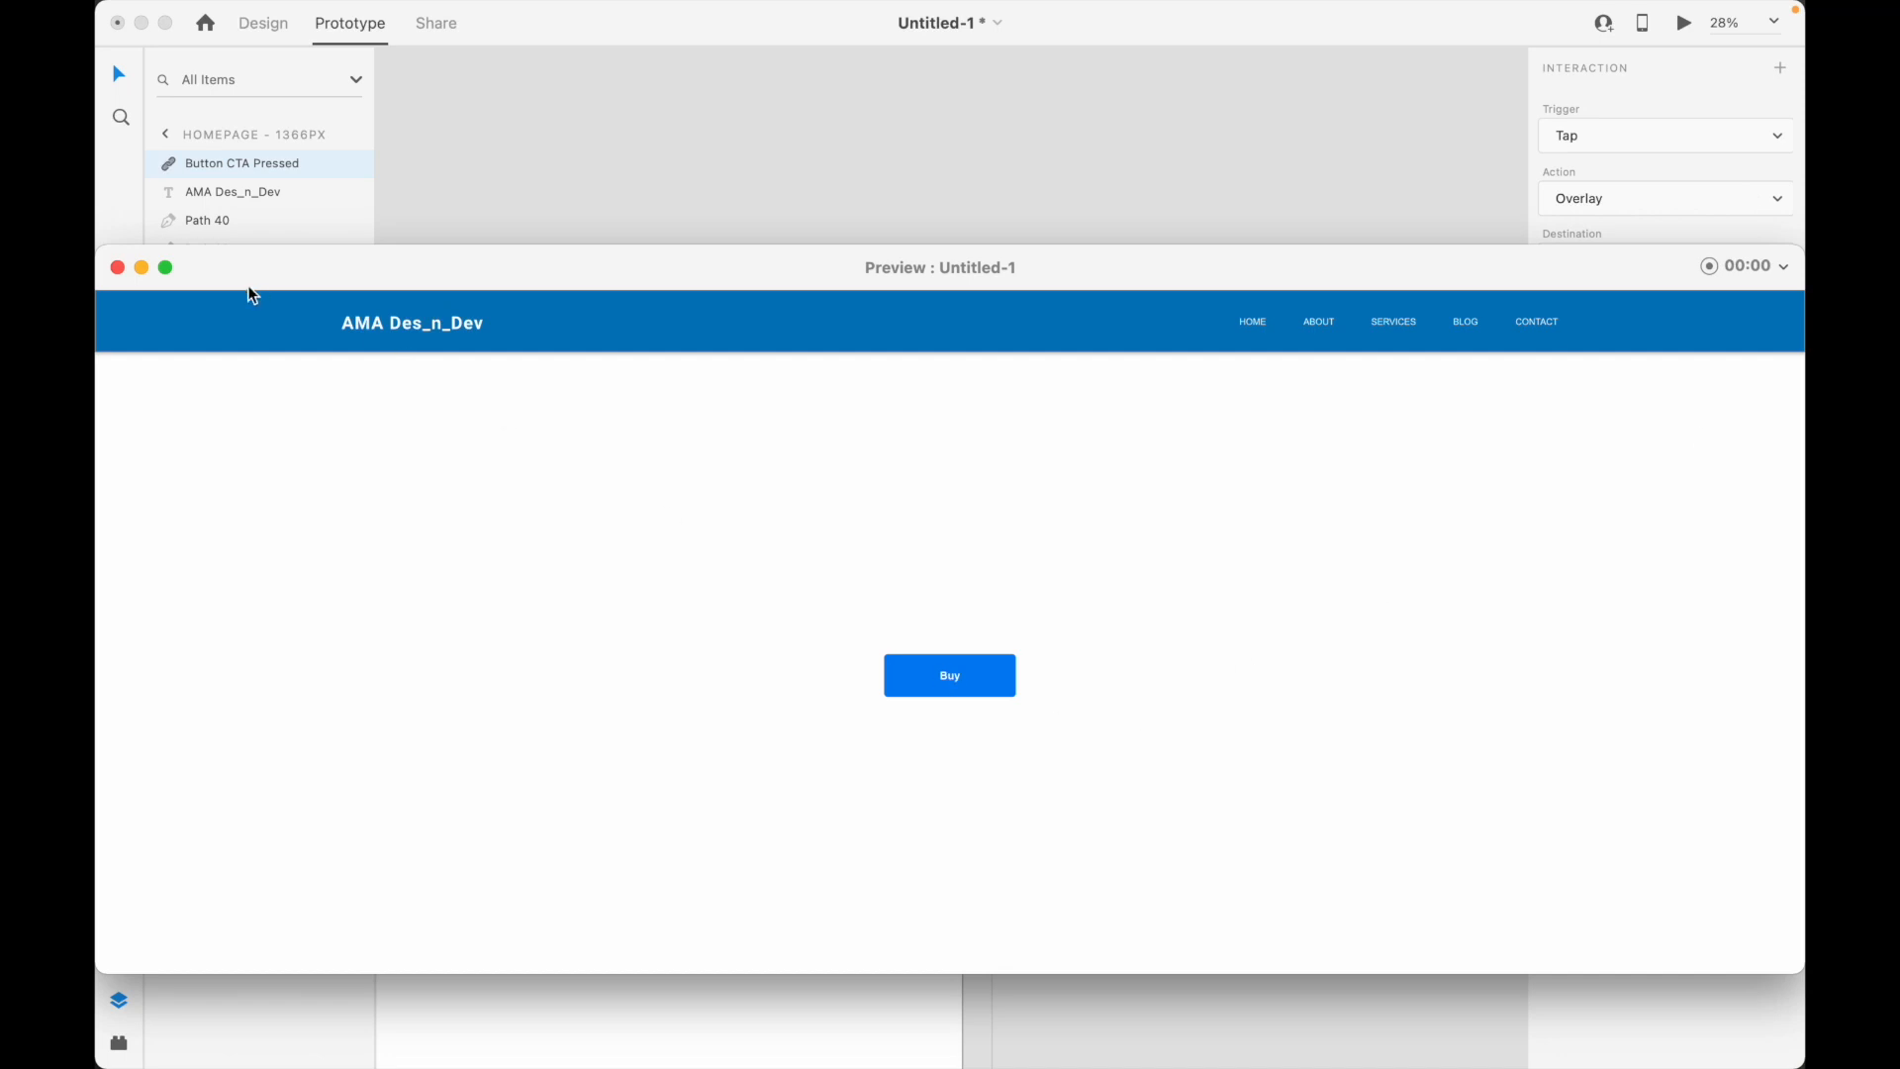
click(167, 267)
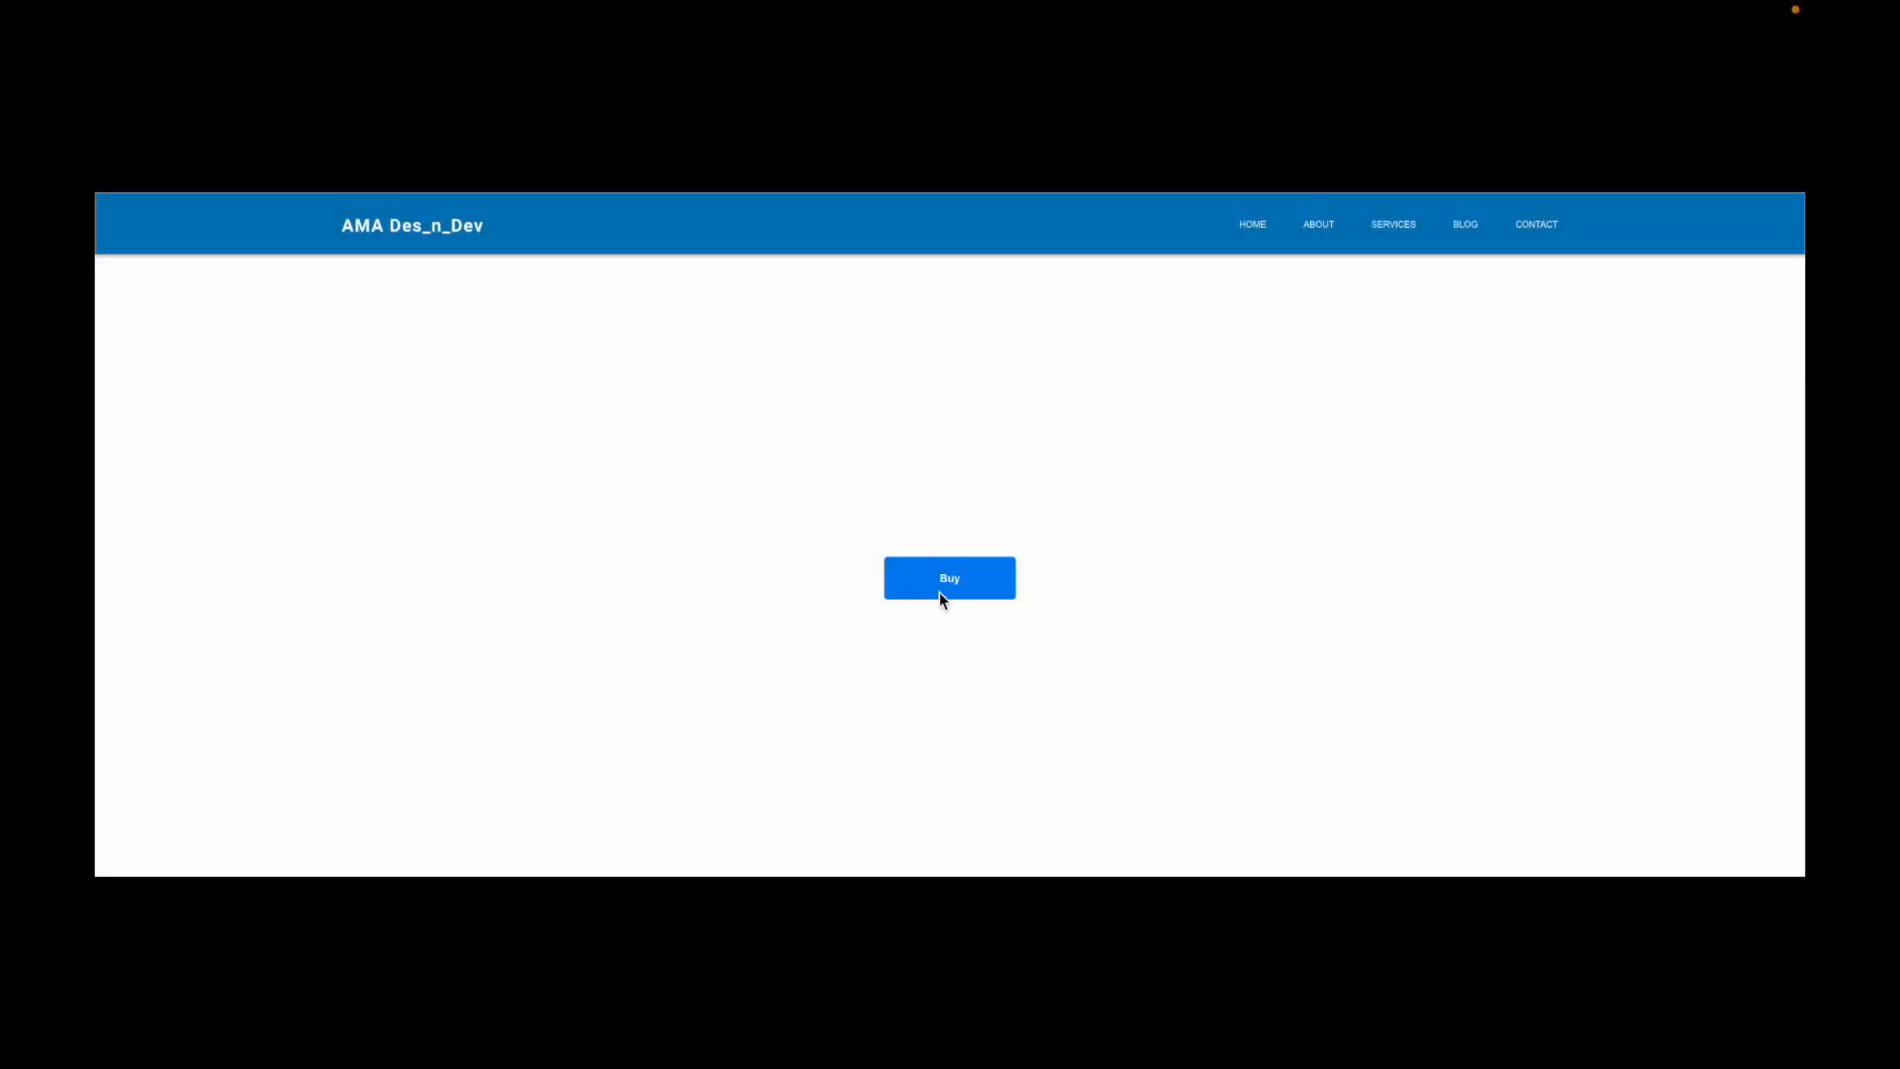
click(941, 592)
scroll(1098, 492, down, 2)
scroll(1102, 487, up, 2)
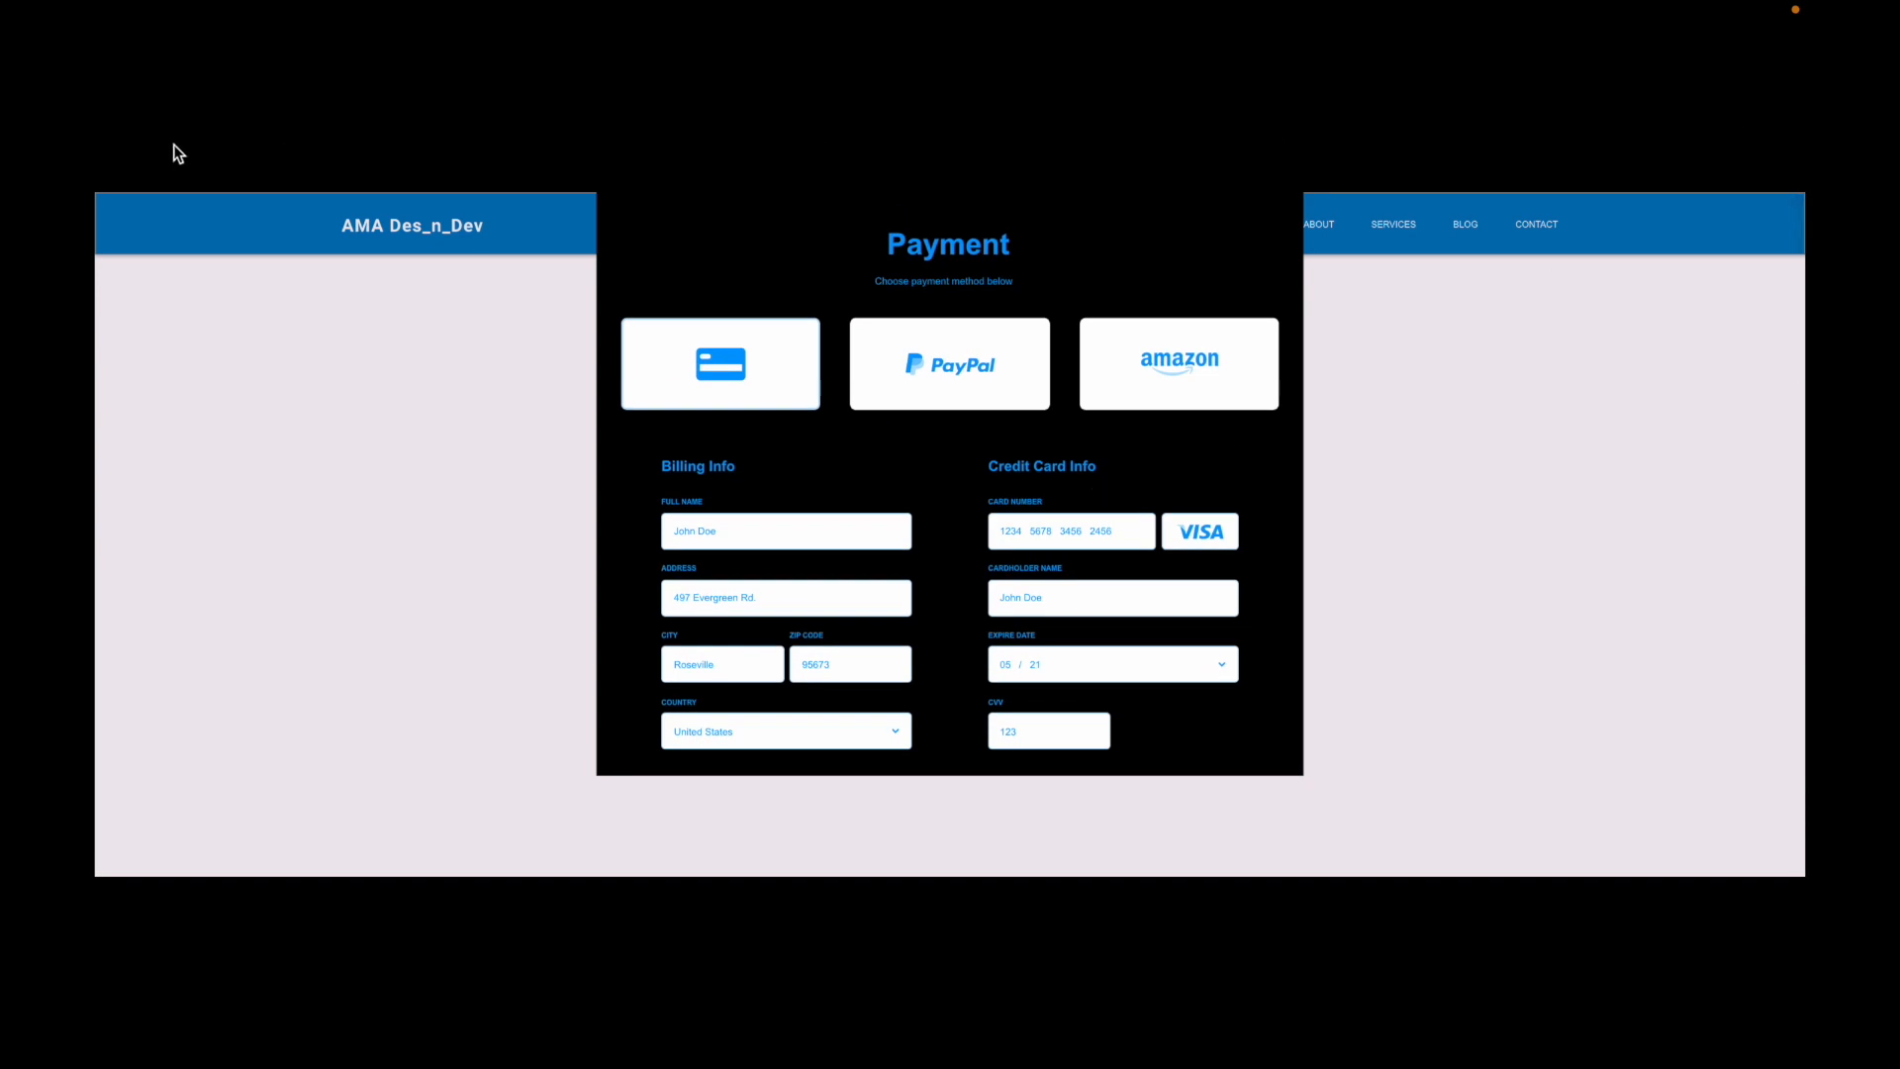
mouse_move(122, 15)
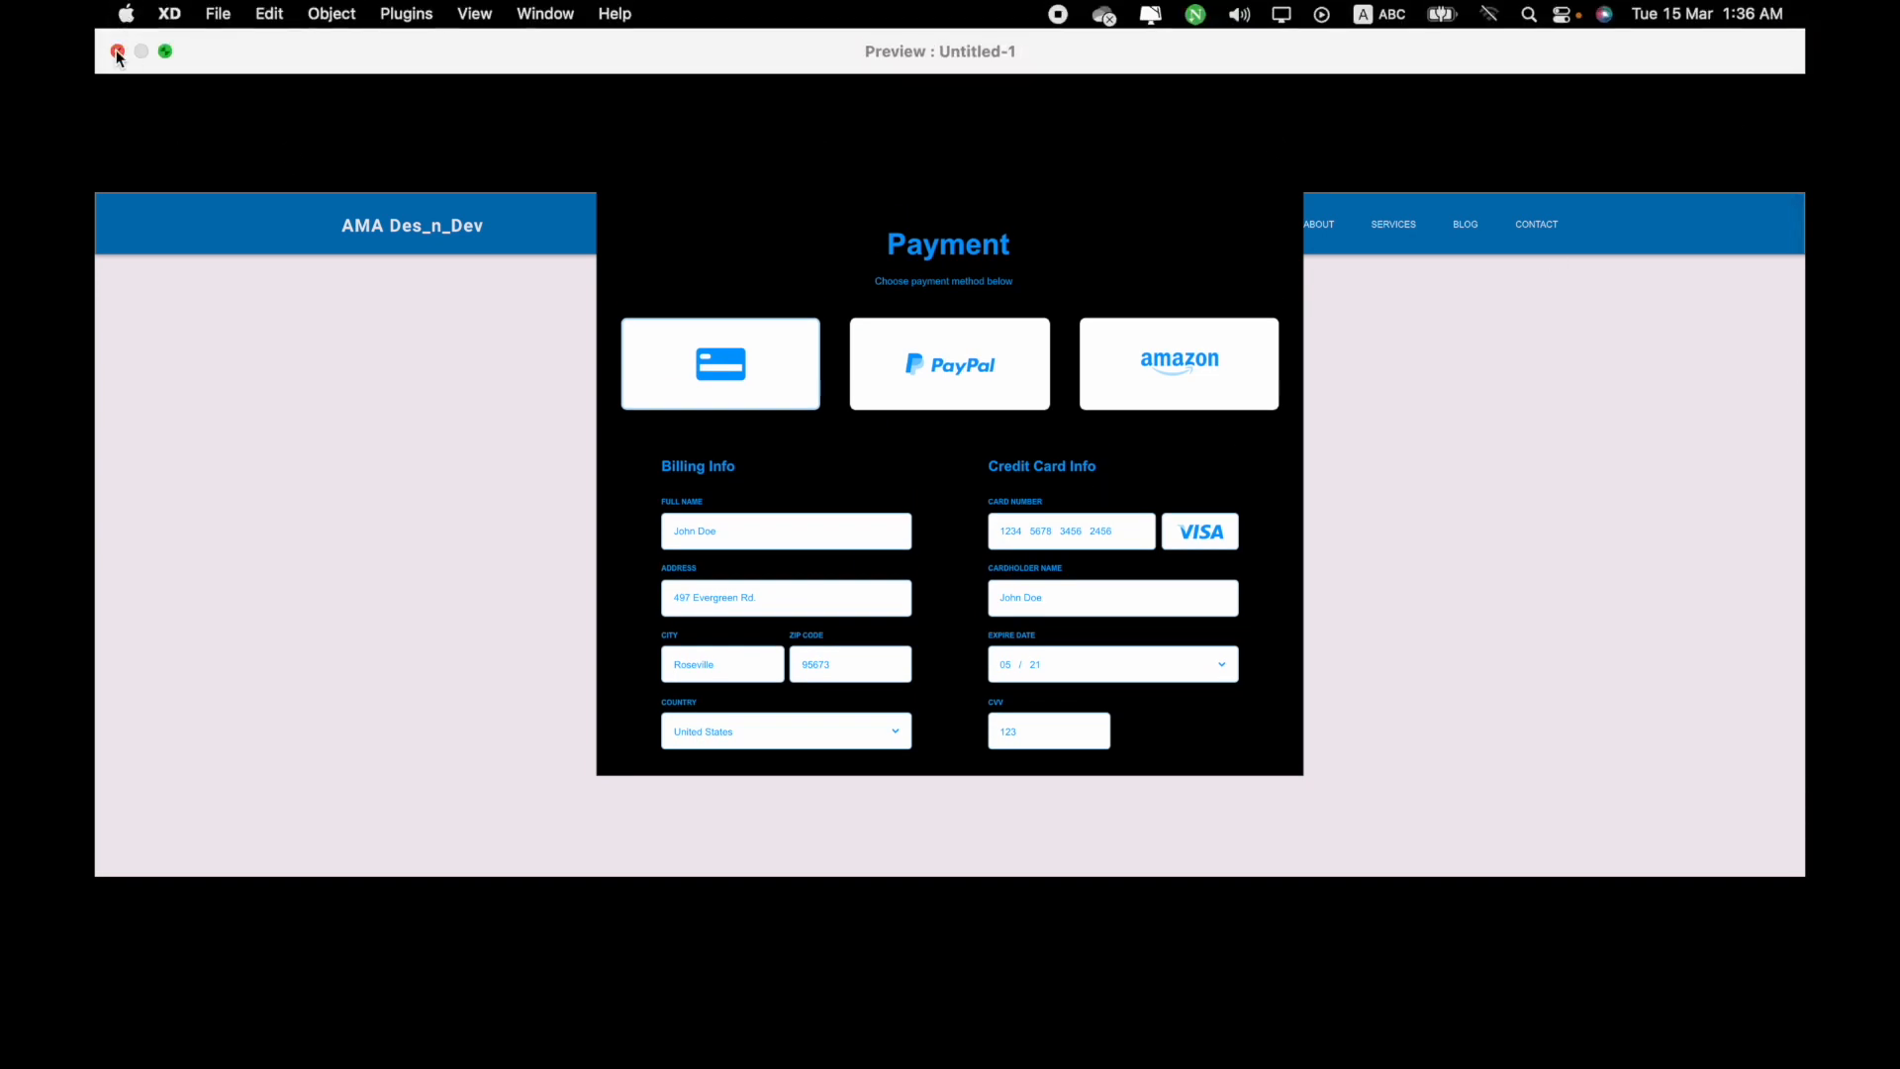
click(166, 52)
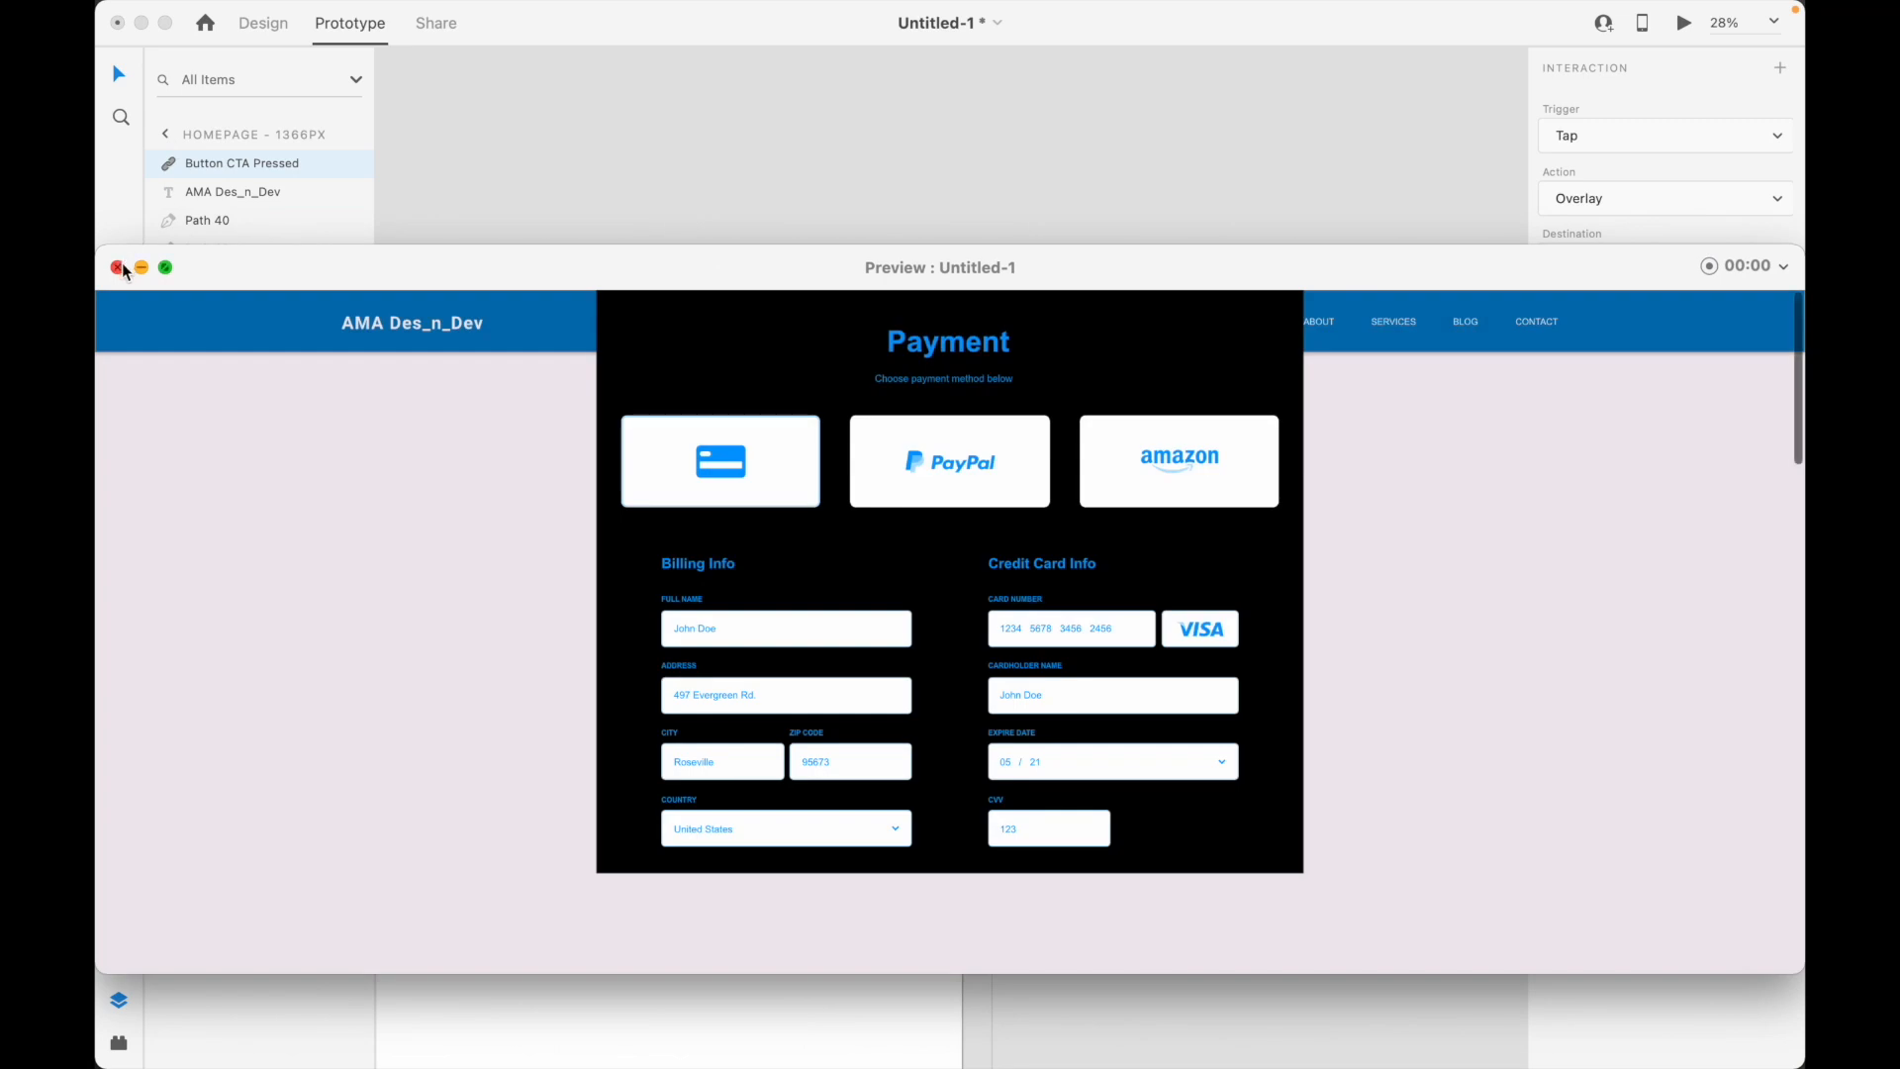
click(119, 268)
Shift the payment form down to roughly the vertical middle of the background rectangle, checking its overlay position against the homepage
click(1416, 308)
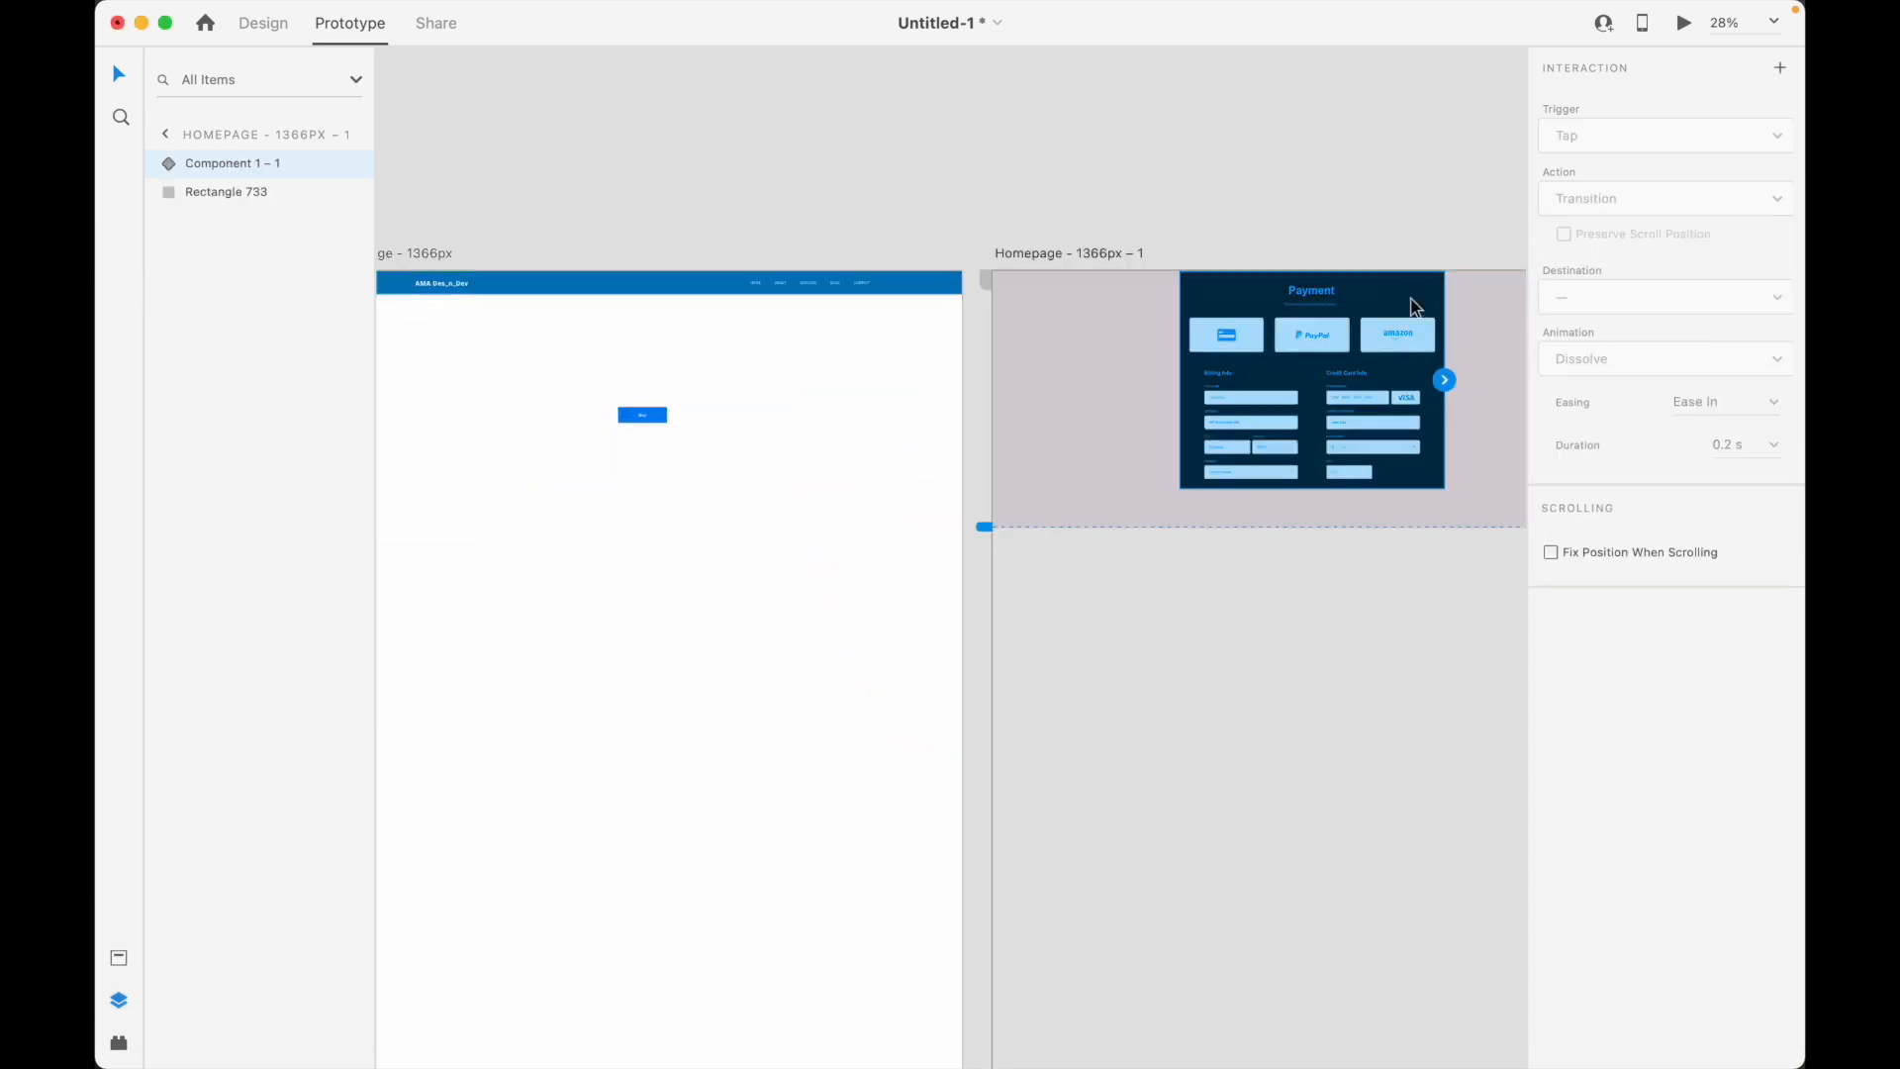
click(720, 244)
click(643, 416)
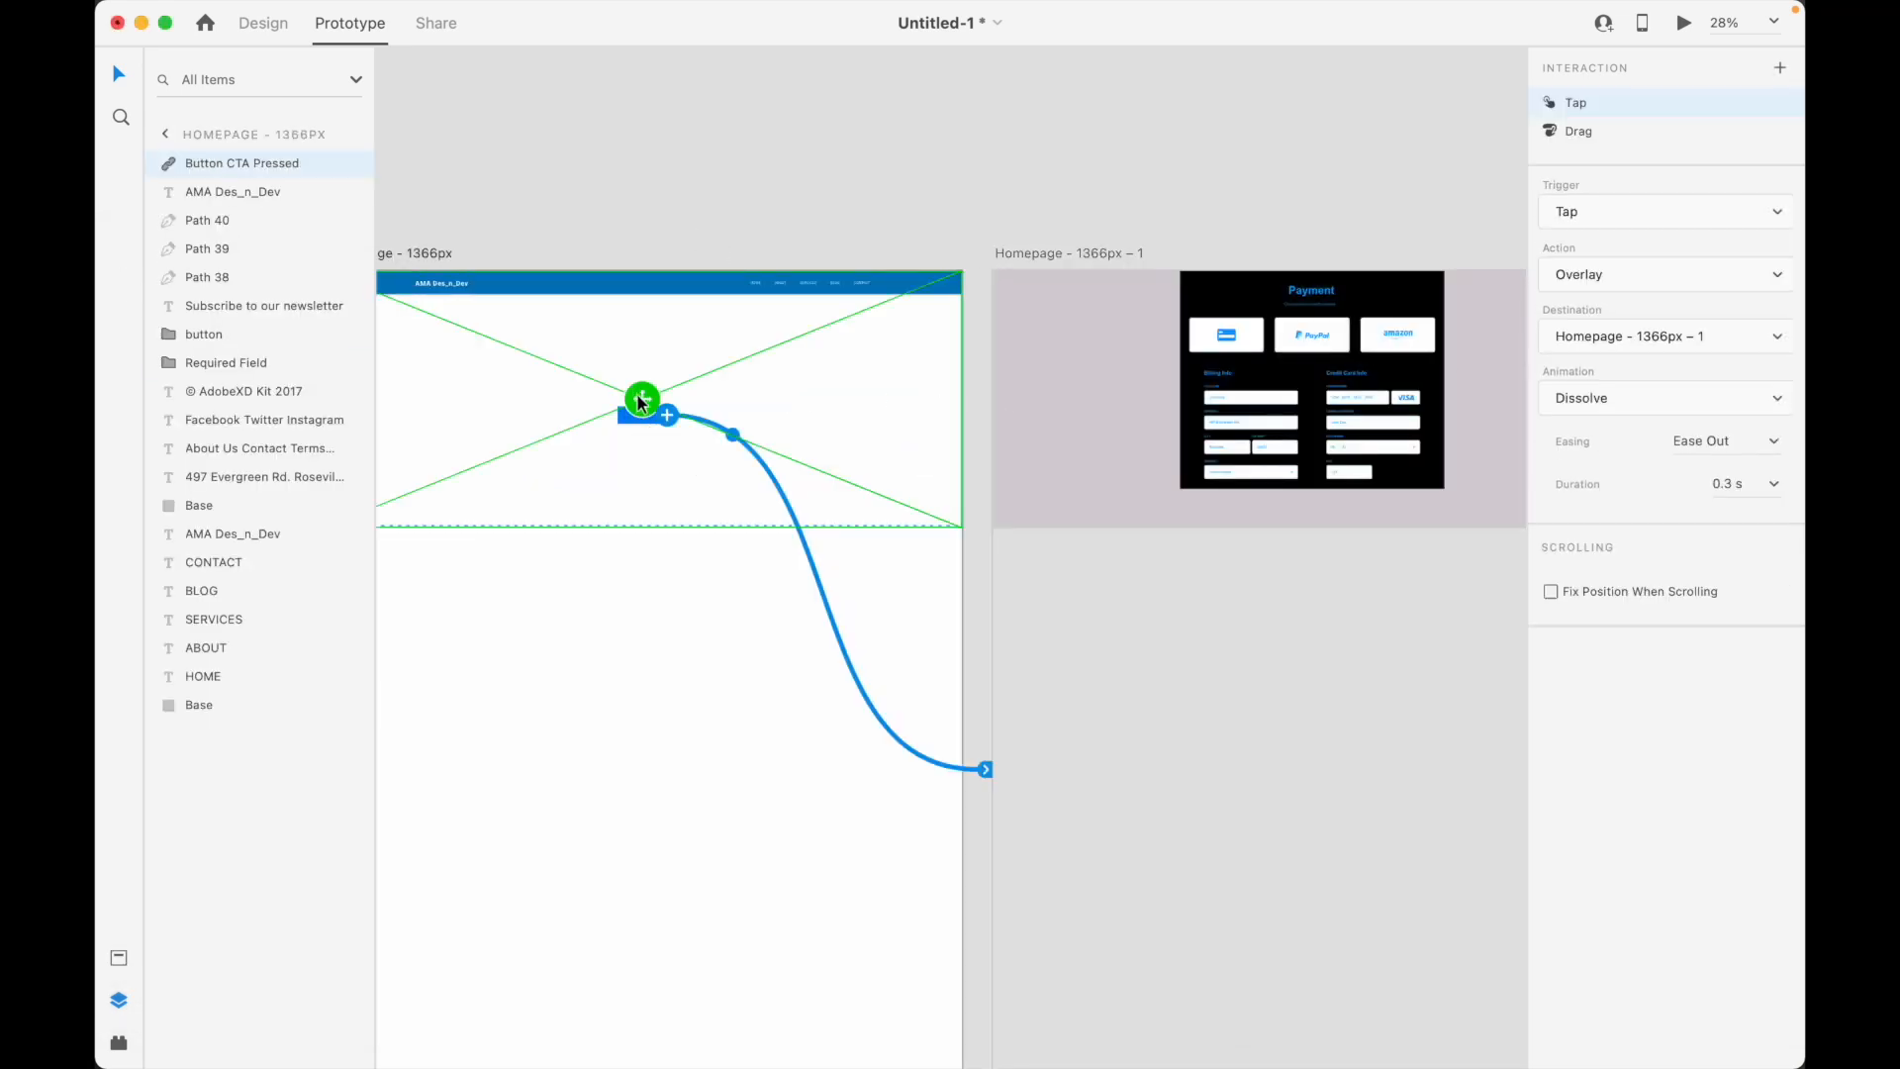
drag(639, 401, 637, 448)
drag(1373, 308, 1373, 324)
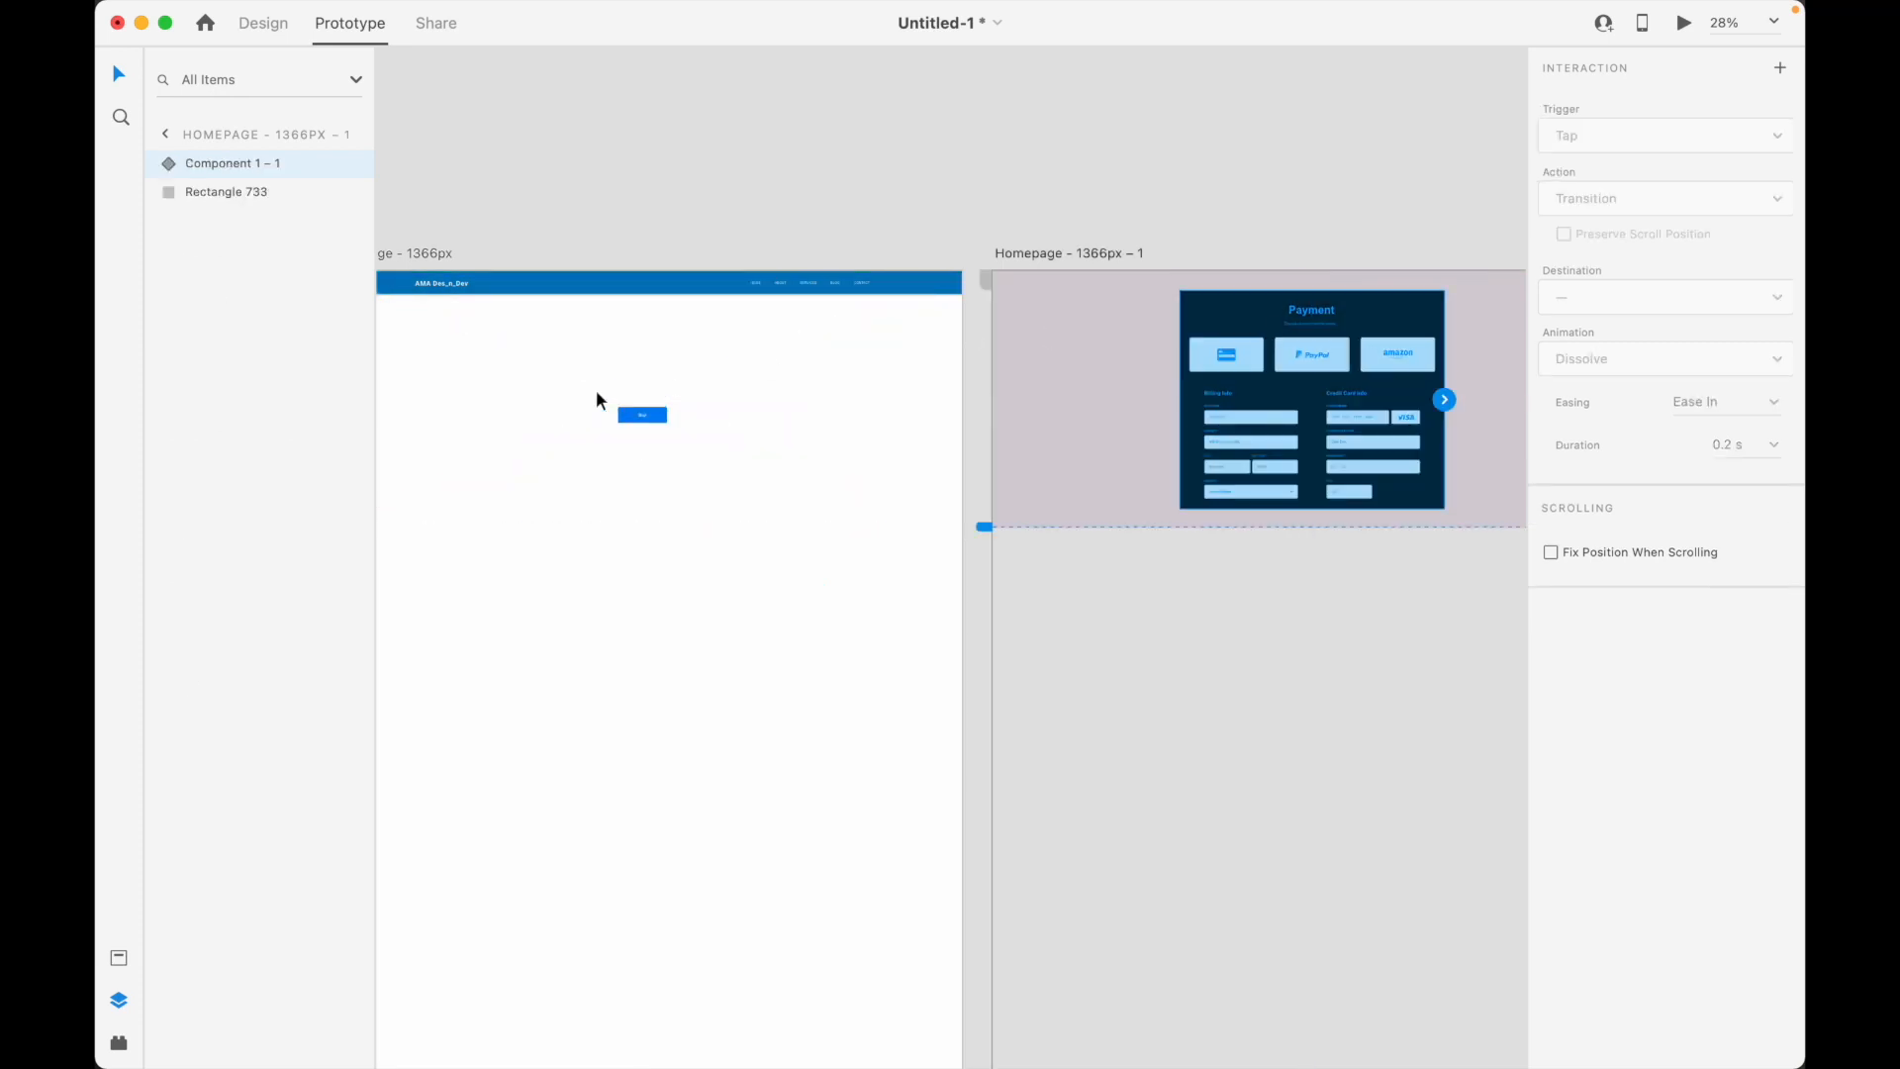
click(636, 414)
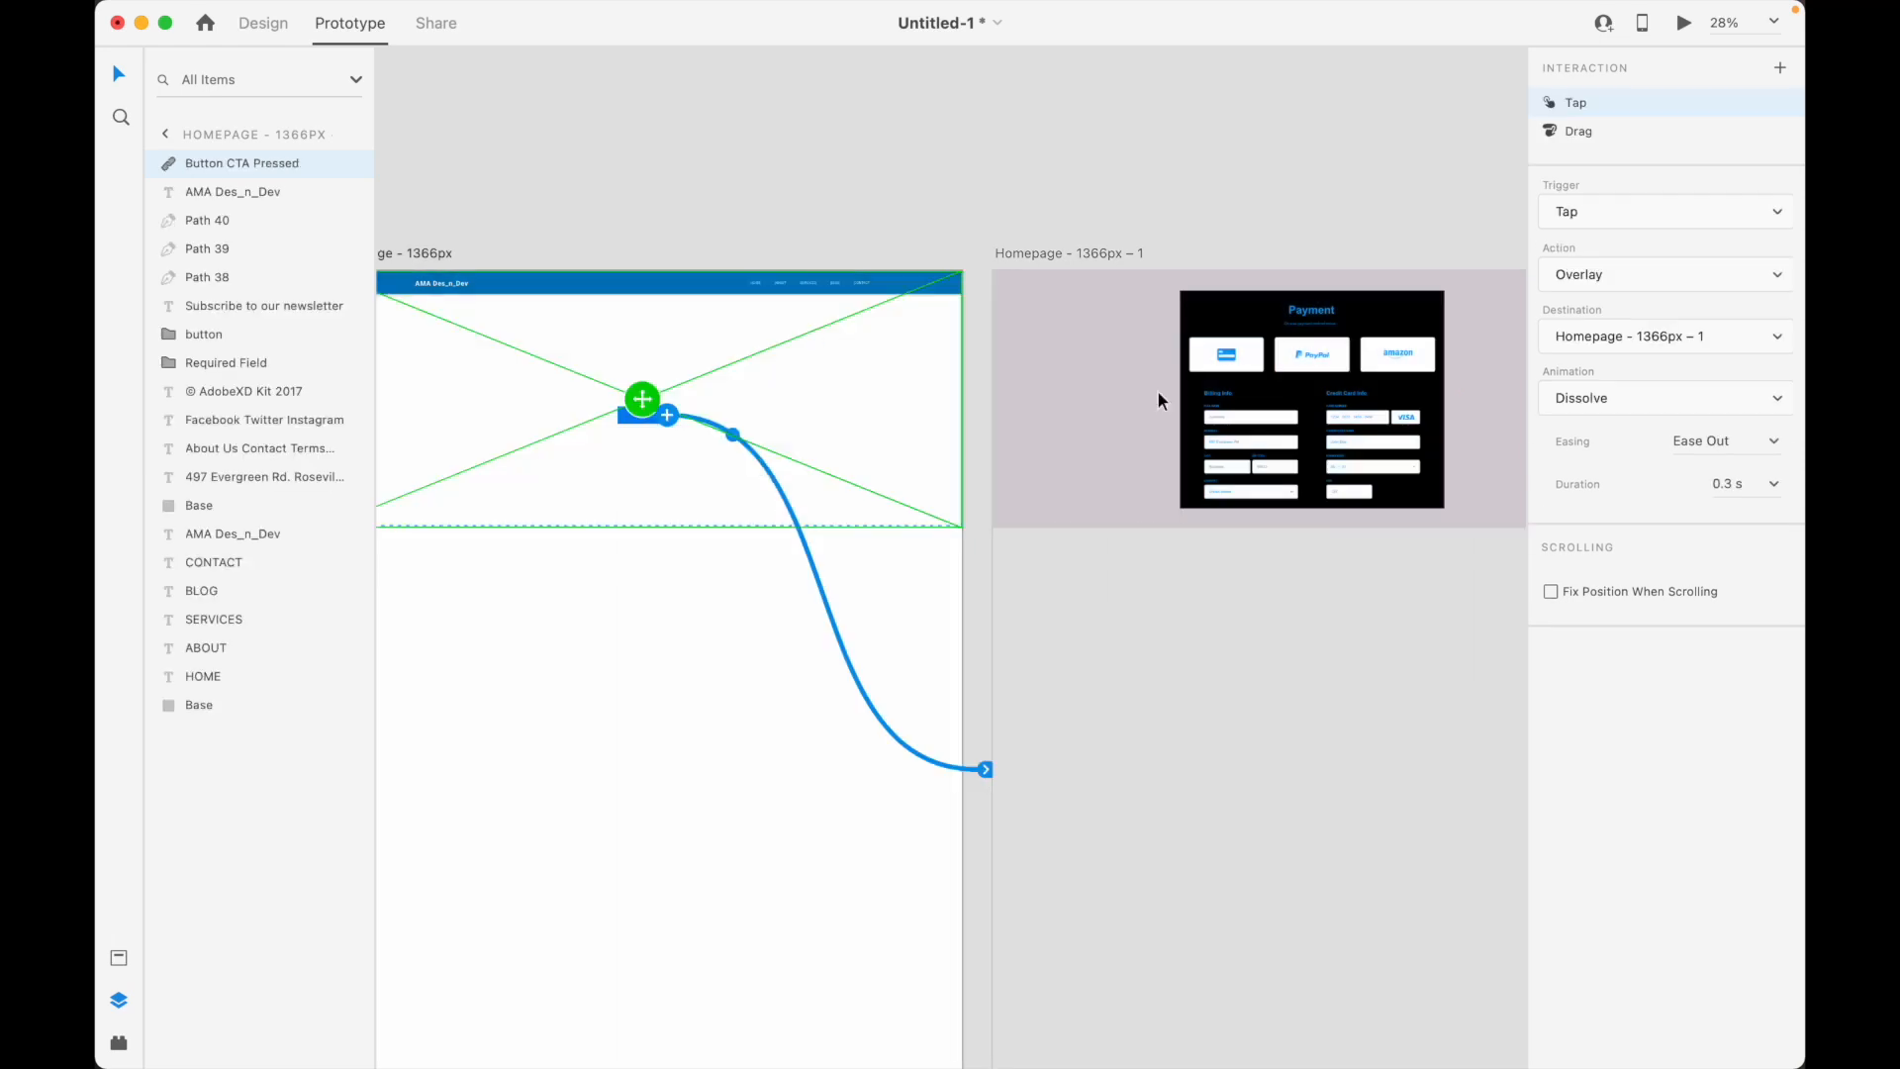
drag(1366, 325, 1367, 327)
click(648, 416)
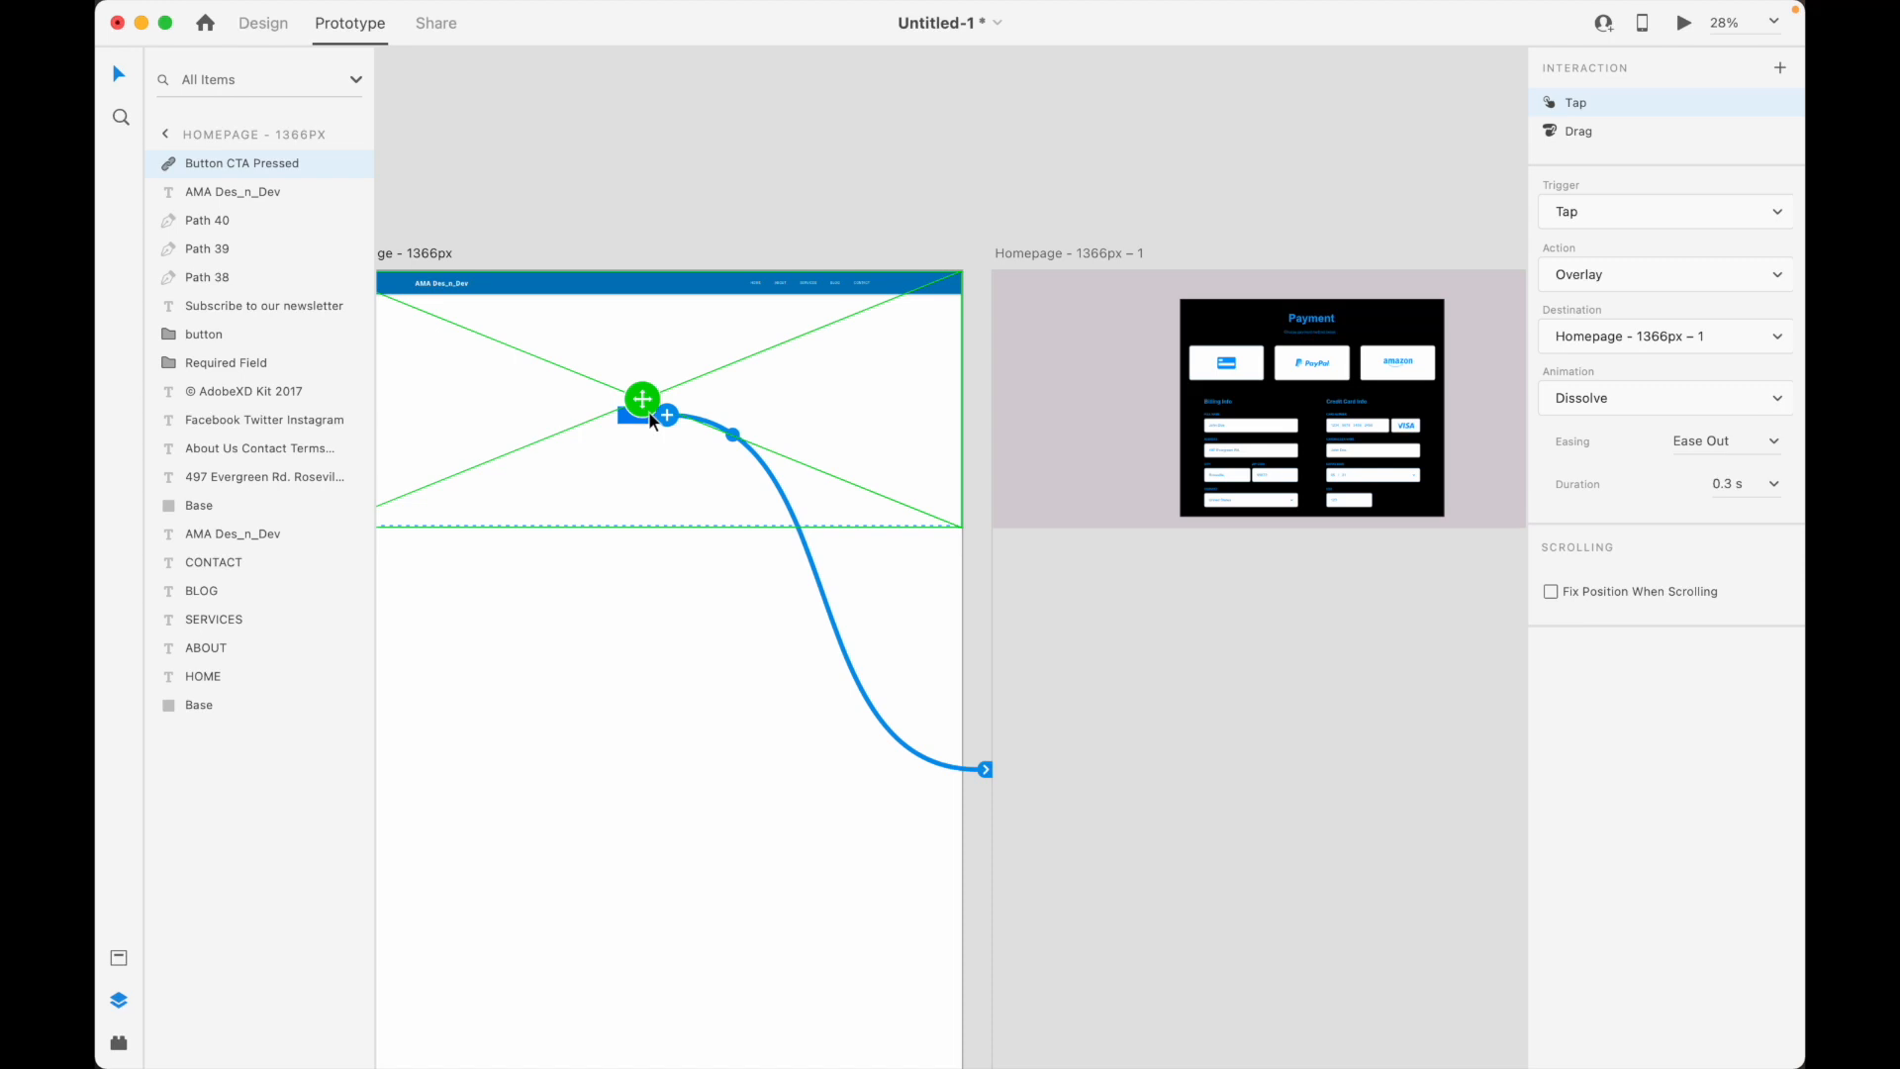
drag(649, 412, 641, 404)
drag(1410, 339, 1411, 330)
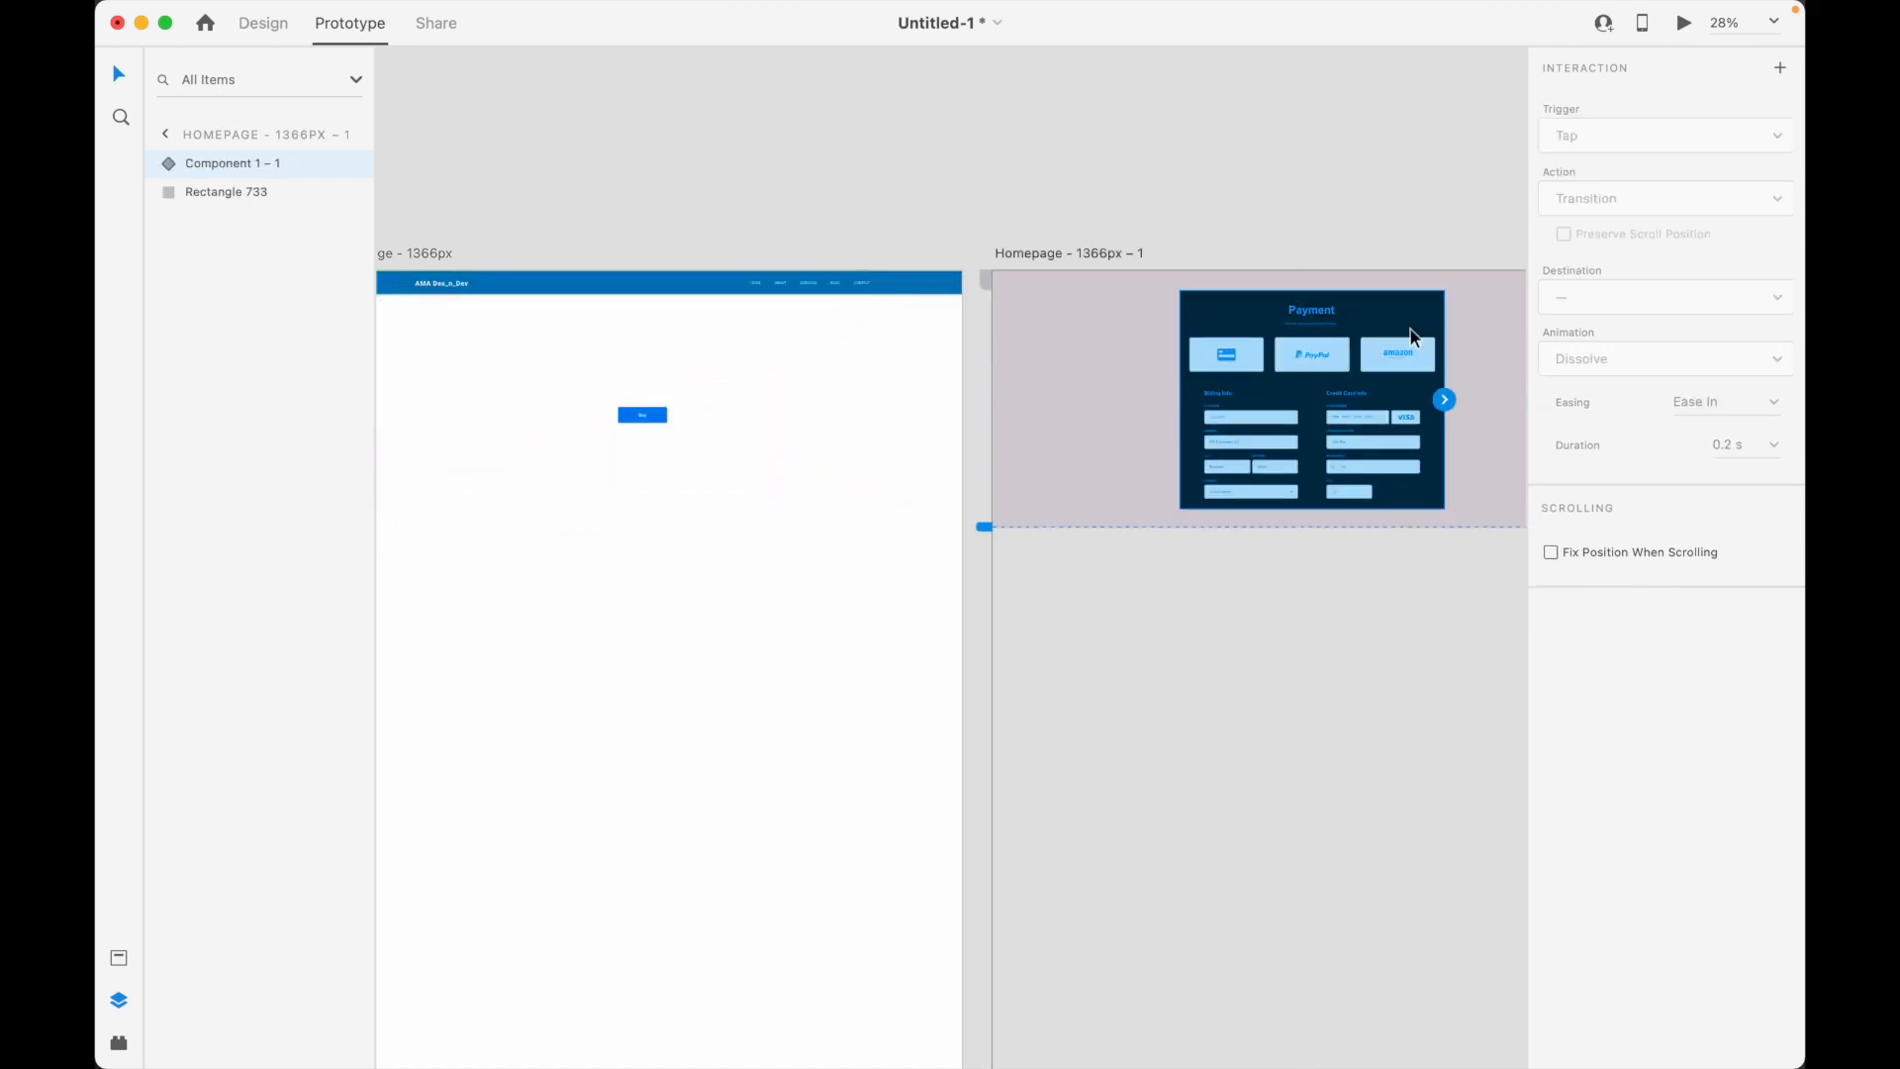
click(655, 420)
drag(649, 410, 648, 413)
Test the Buy button with the repositioned payment form in the preview and scroll the page under the overlay
click(1138, 87)
drag(578, 216, 1234, 634)
click(803, 78)
drag(597, 178, 715, 556)
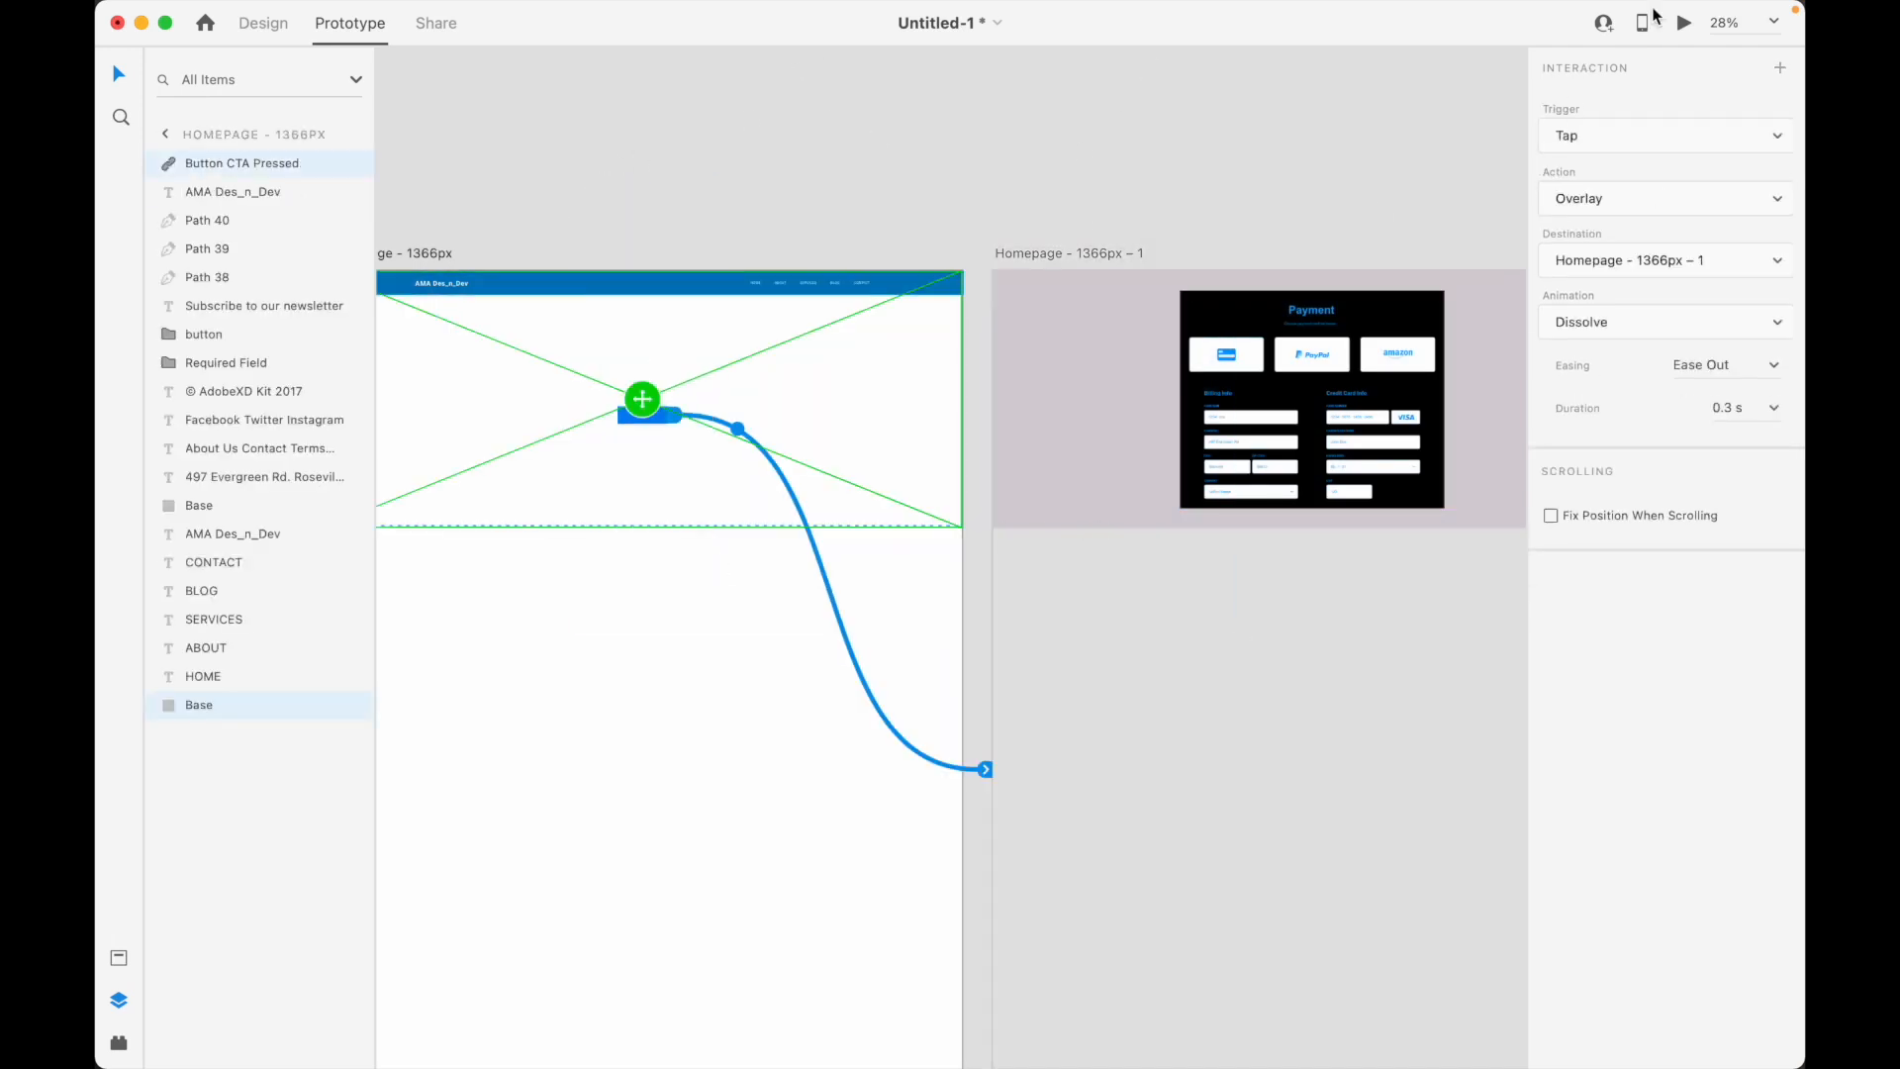
click(1685, 24)
click(949, 685)
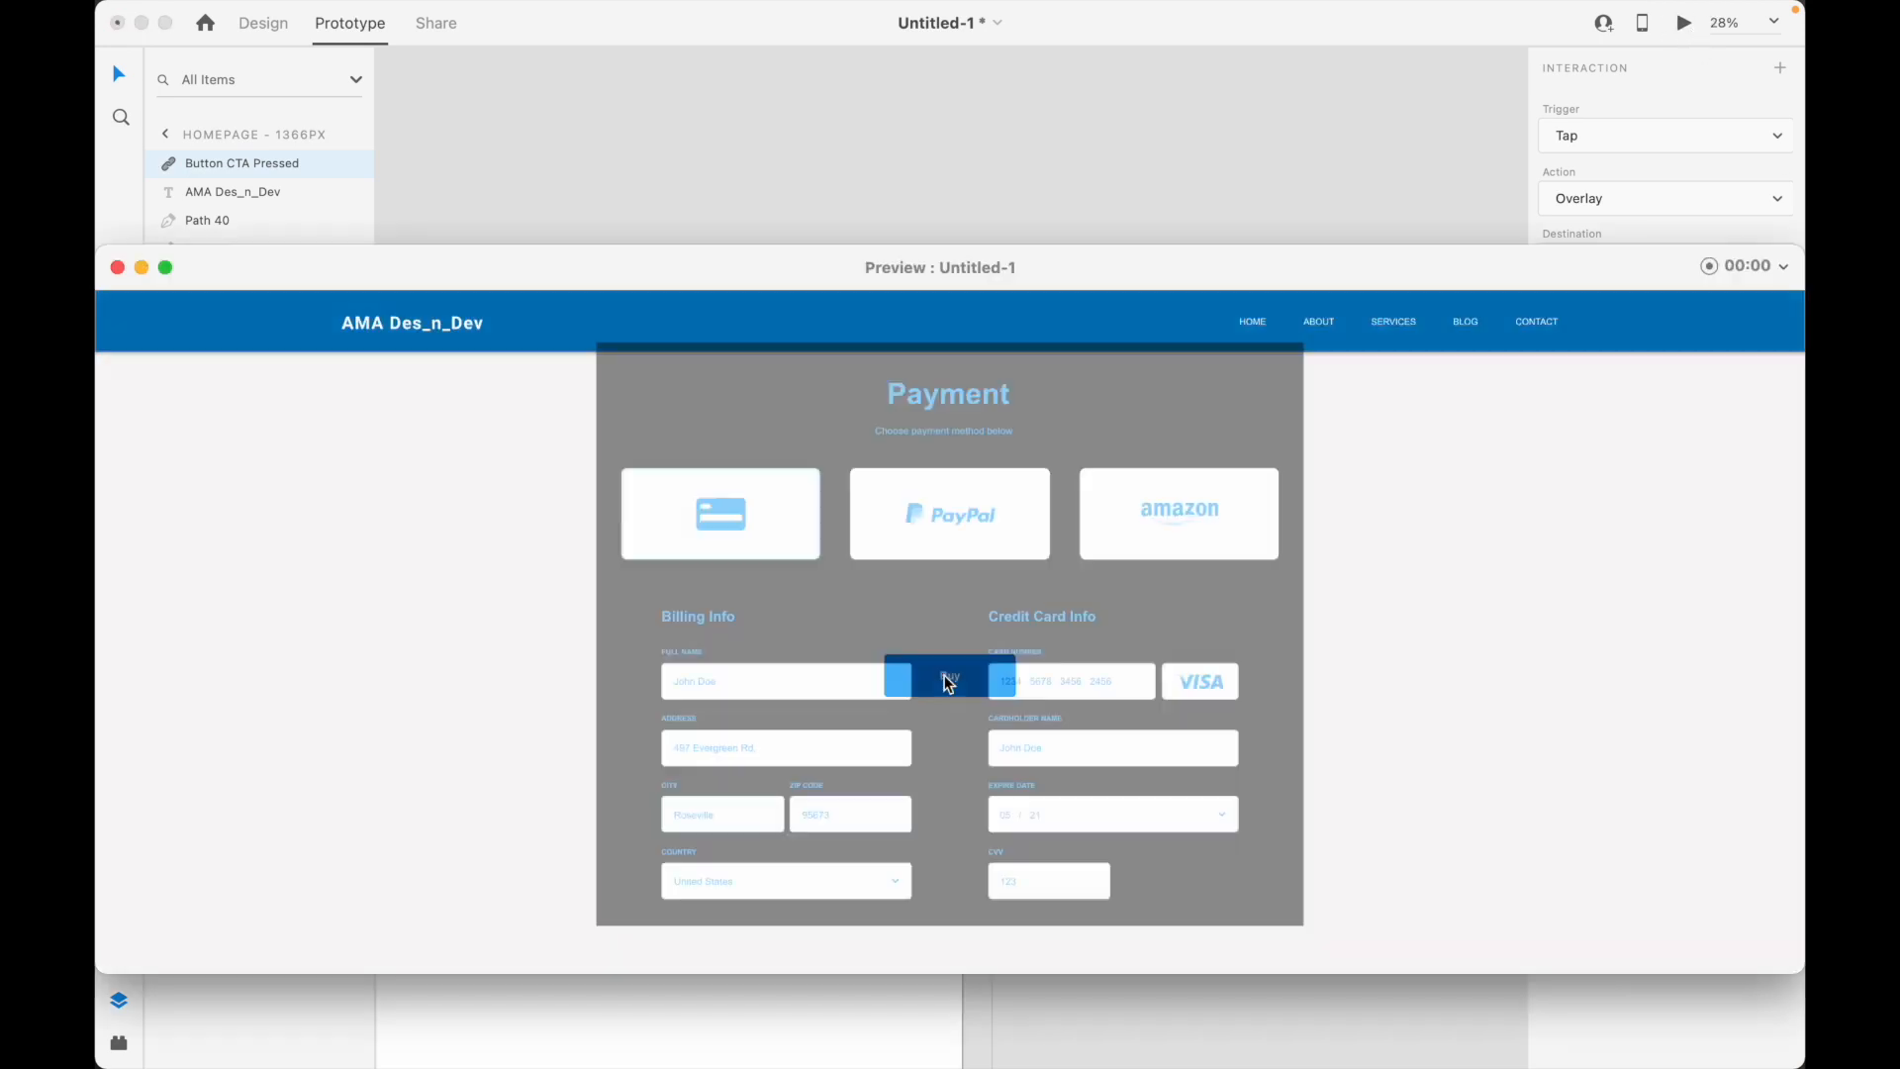
scroll(1074, 645, down, 5)
scroll(1074, 644, up, 5)
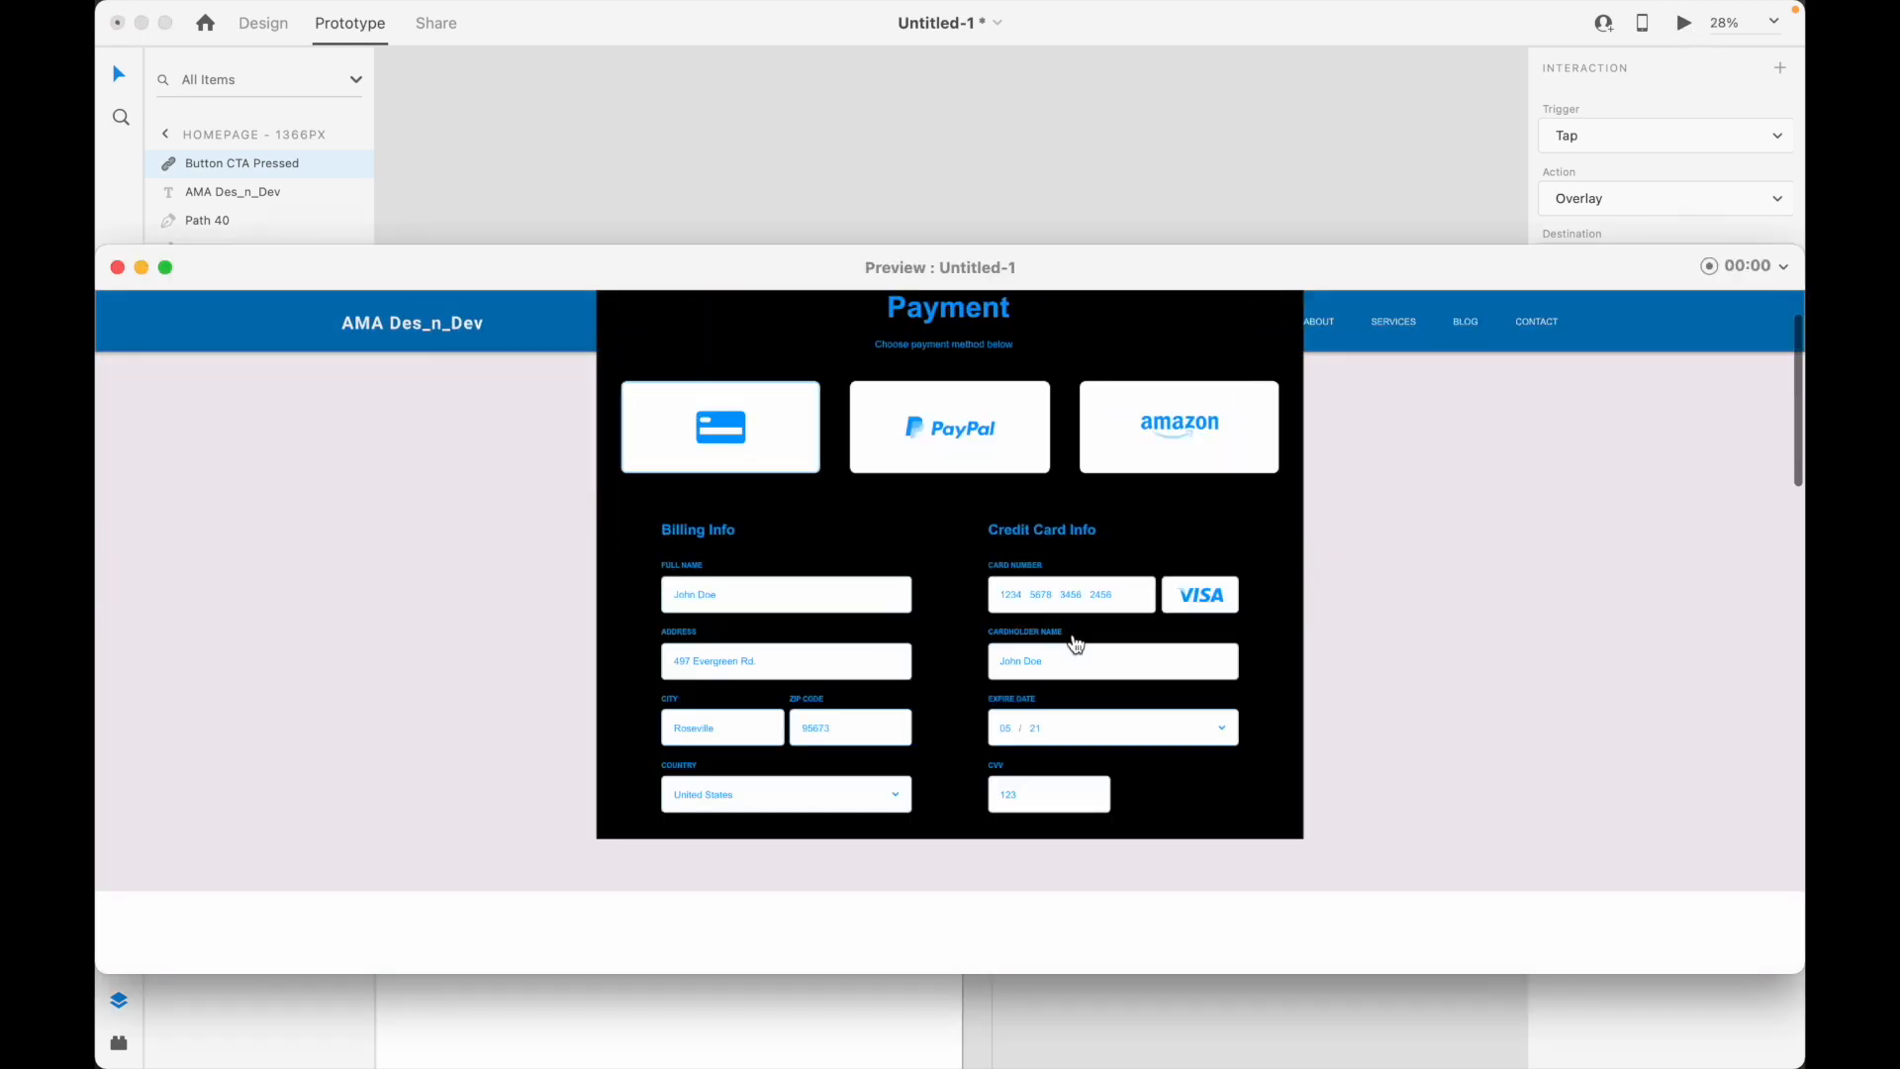
click(117, 267)
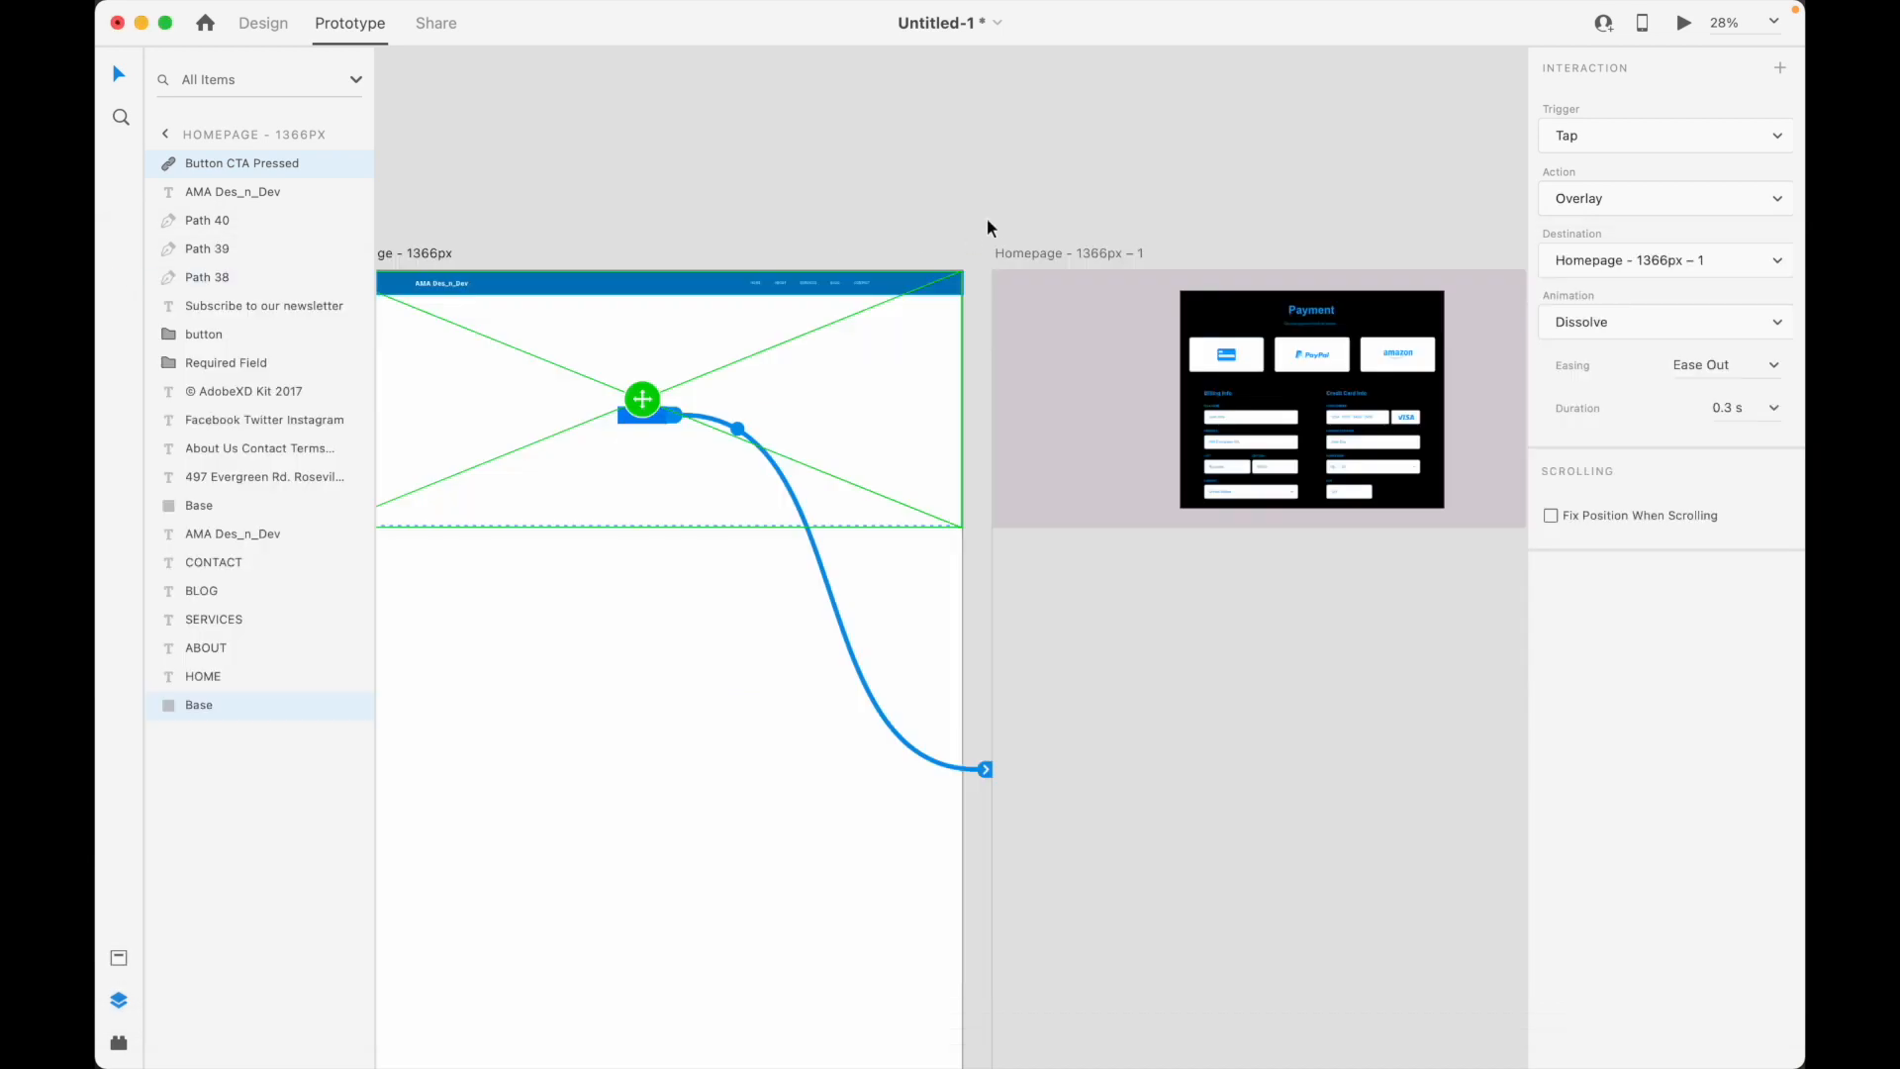
Inspect the Buy button's overlay connection to the payment artboard in Prototype mode
click(835, 186)
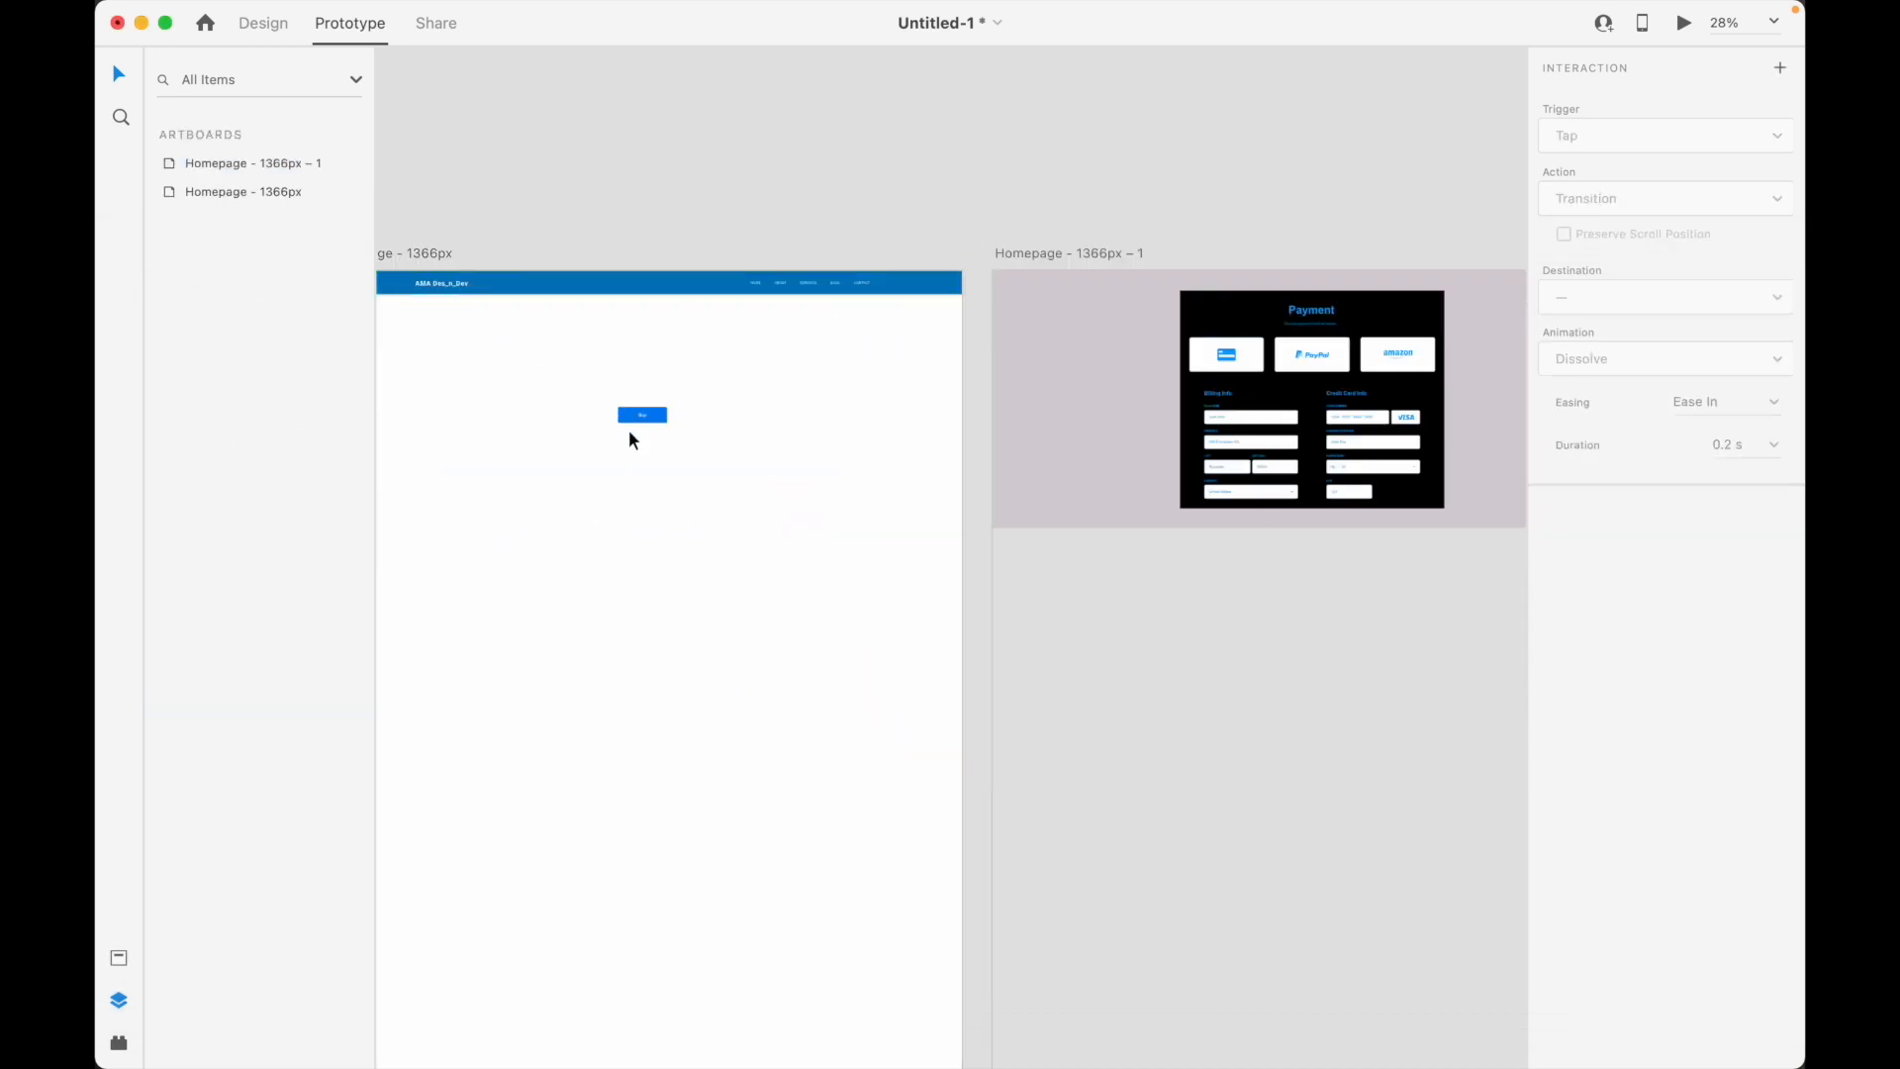
click(657, 416)
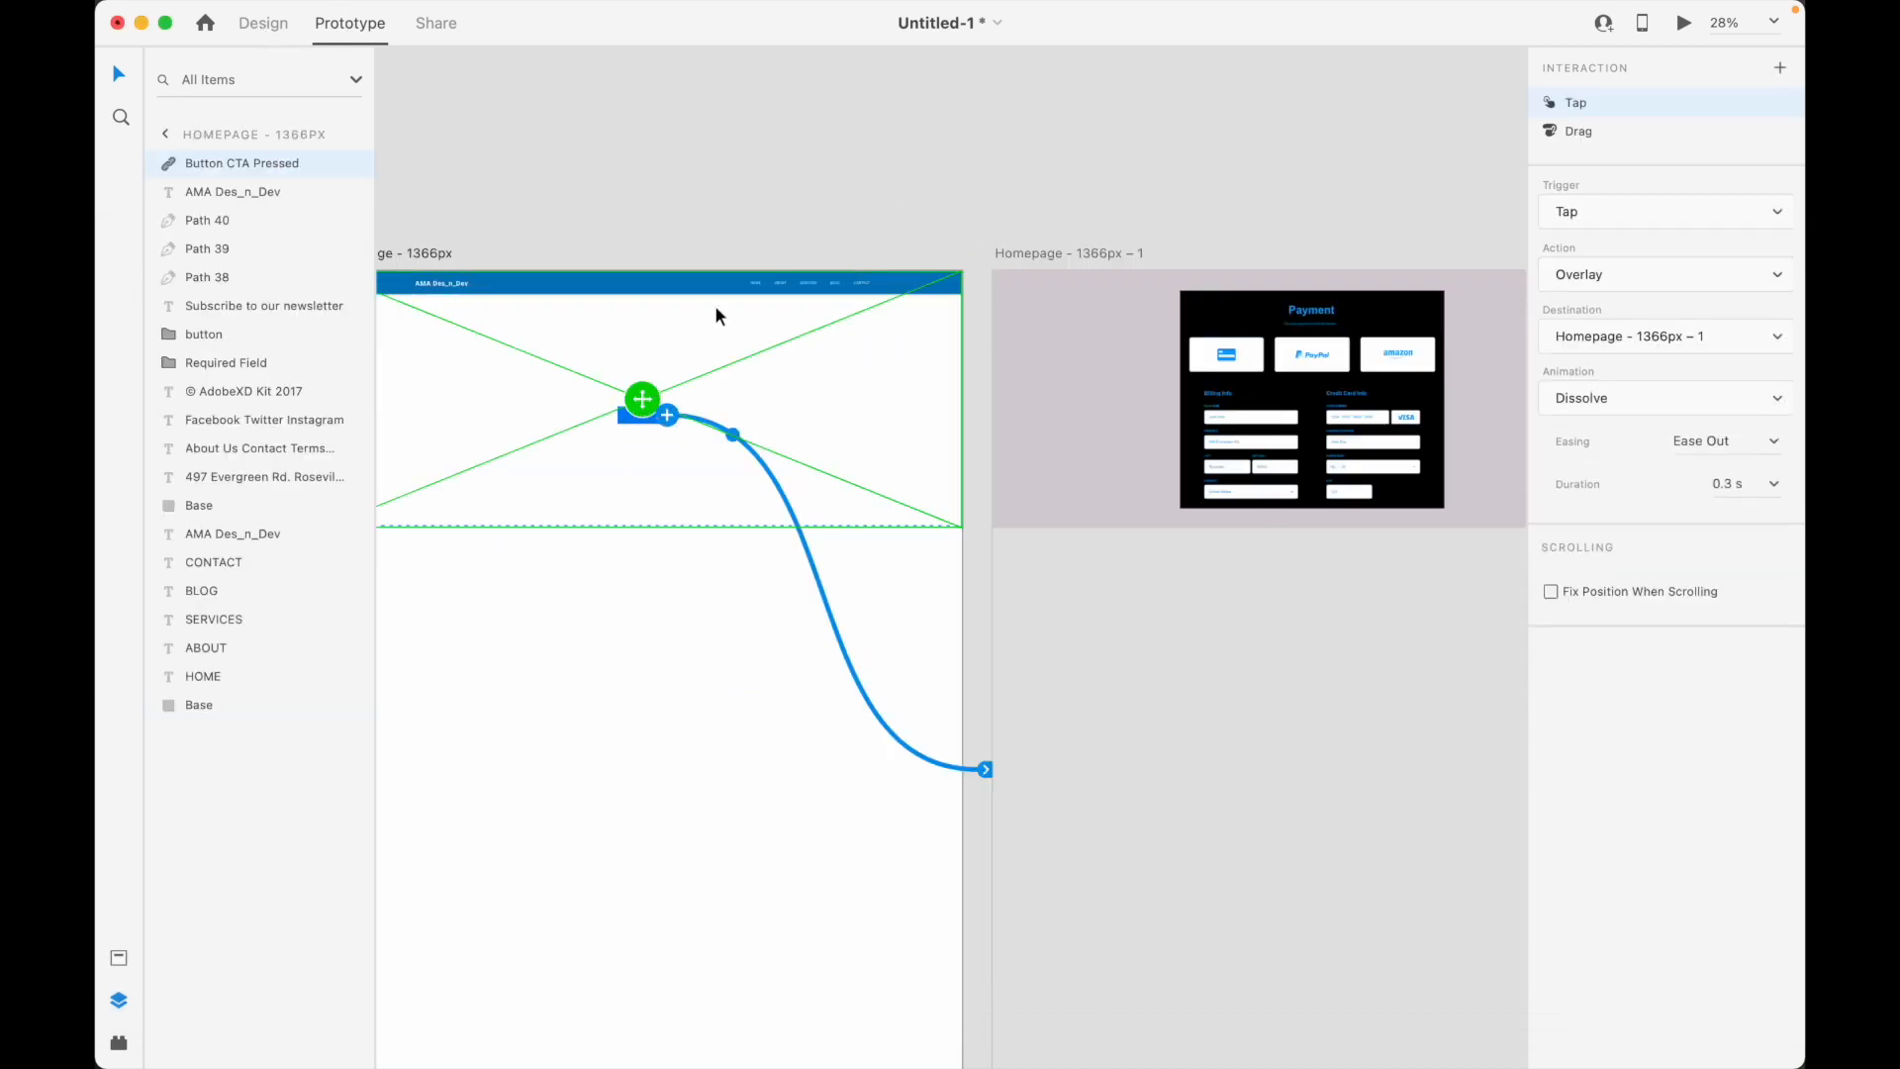
click(717, 315)
click(642, 416)
click(691, 424)
click(647, 413)
mouse_move(668, 414)
mouse_down()
mouse_move(1142, 599)
mouse_move(1133, 801)
mouse_move(1218, 590)
mouse_move(1171, 717)
mouse_move(654, 416)
mouse_up()
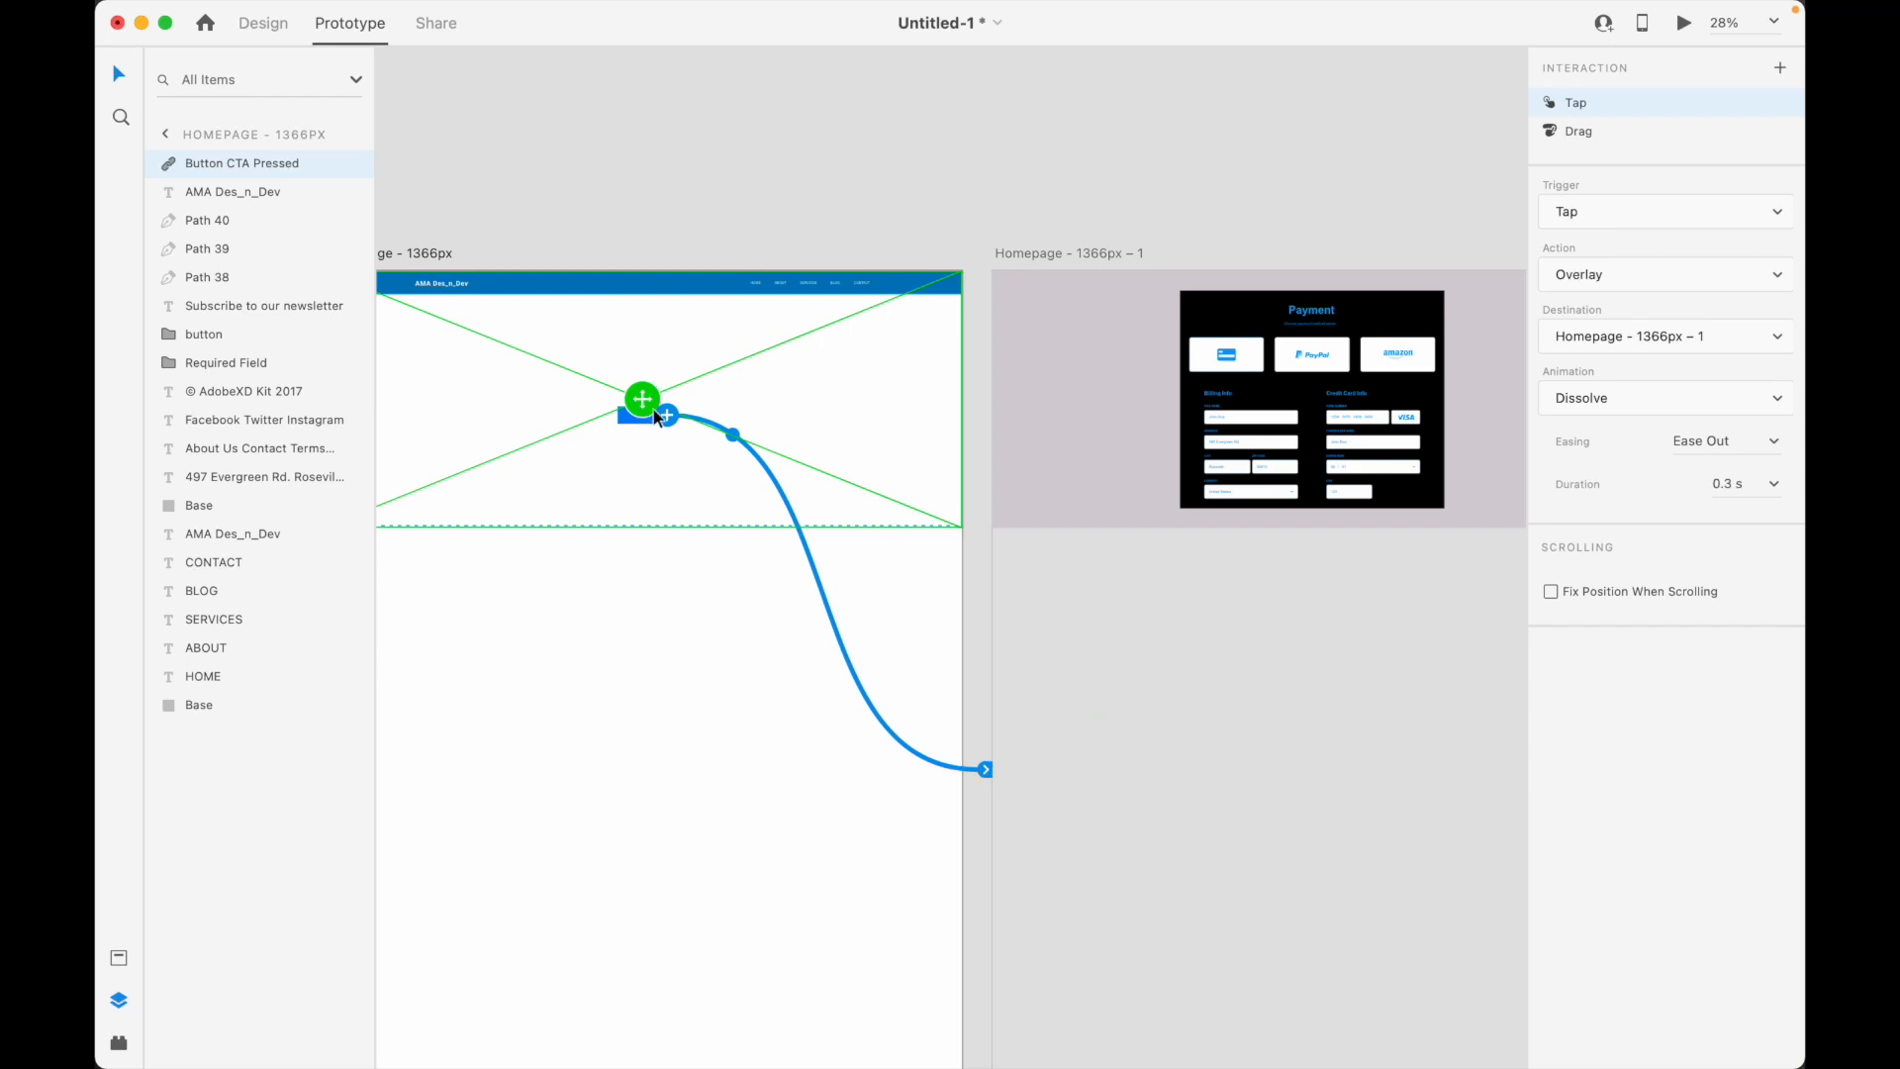
Review the trigger and action choices for the Buy button's interaction, keeping Tap and Overlay
click(1603, 207)
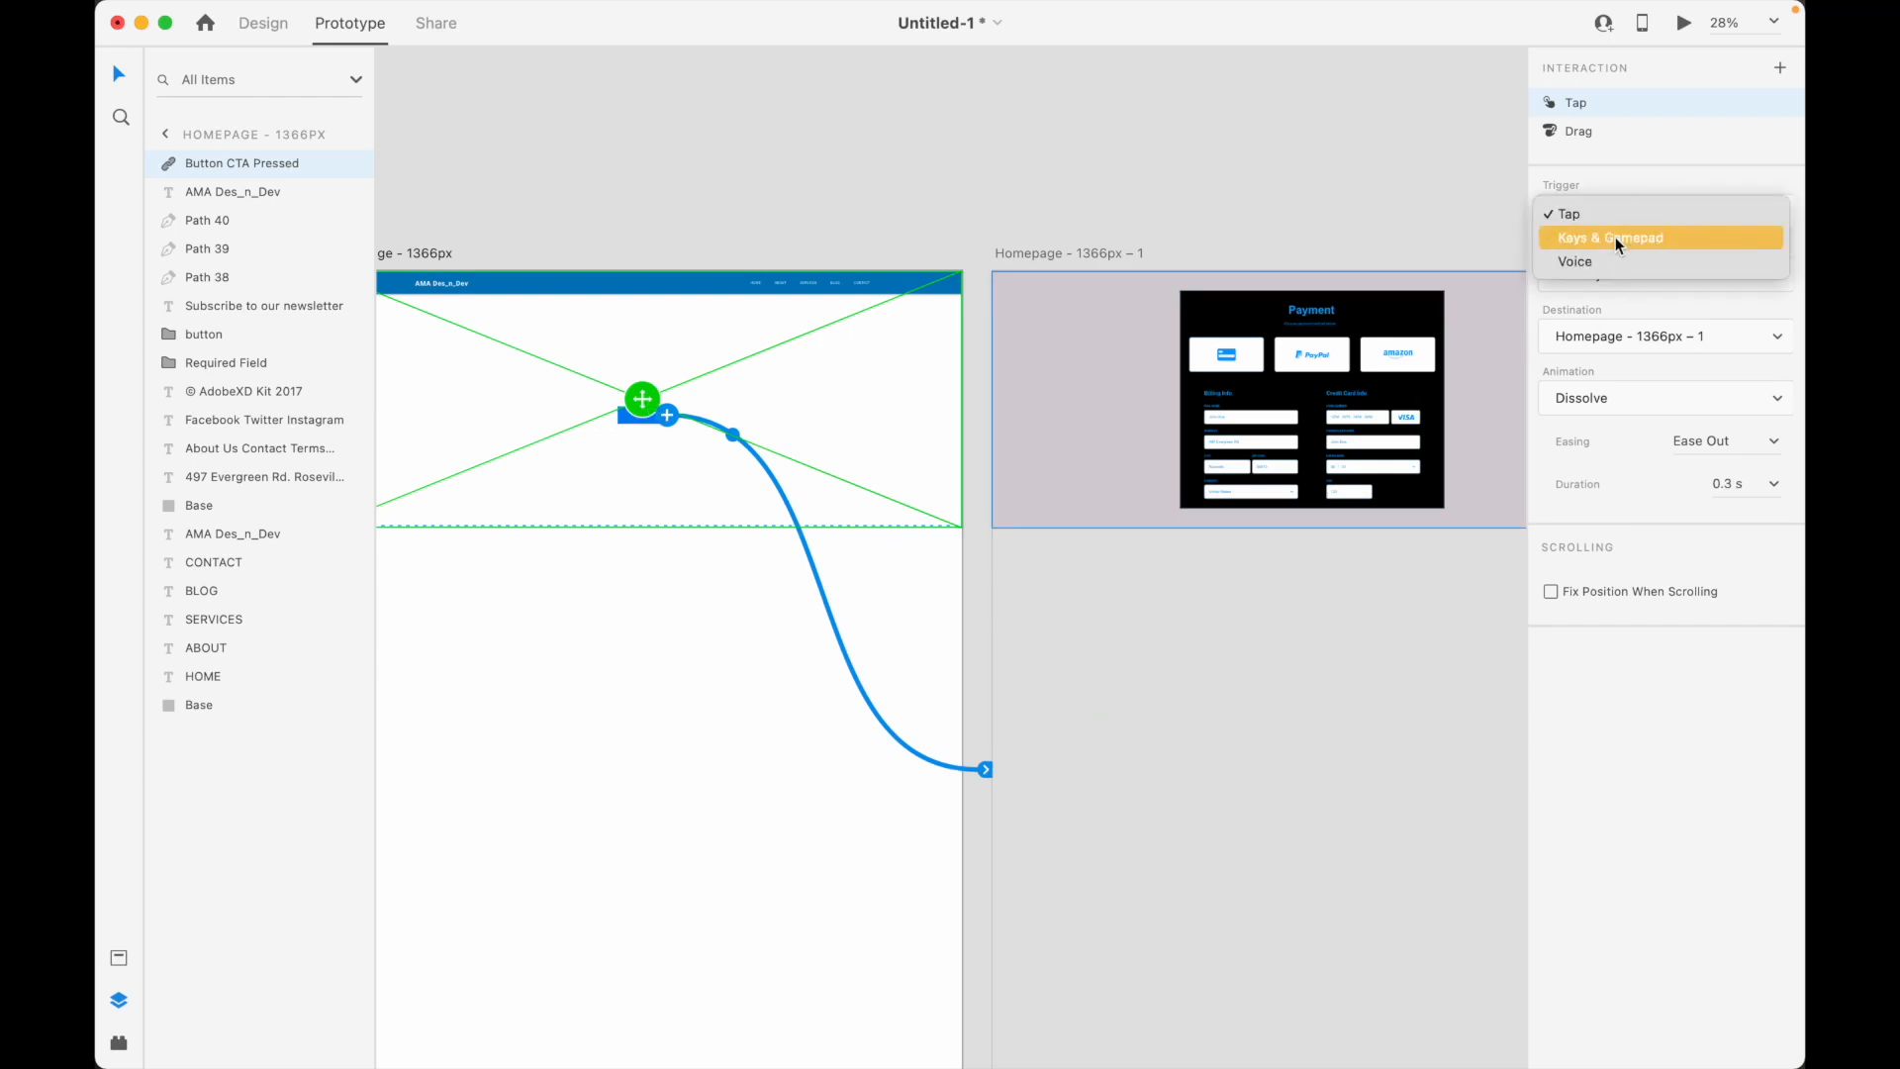
click(1617, 279)
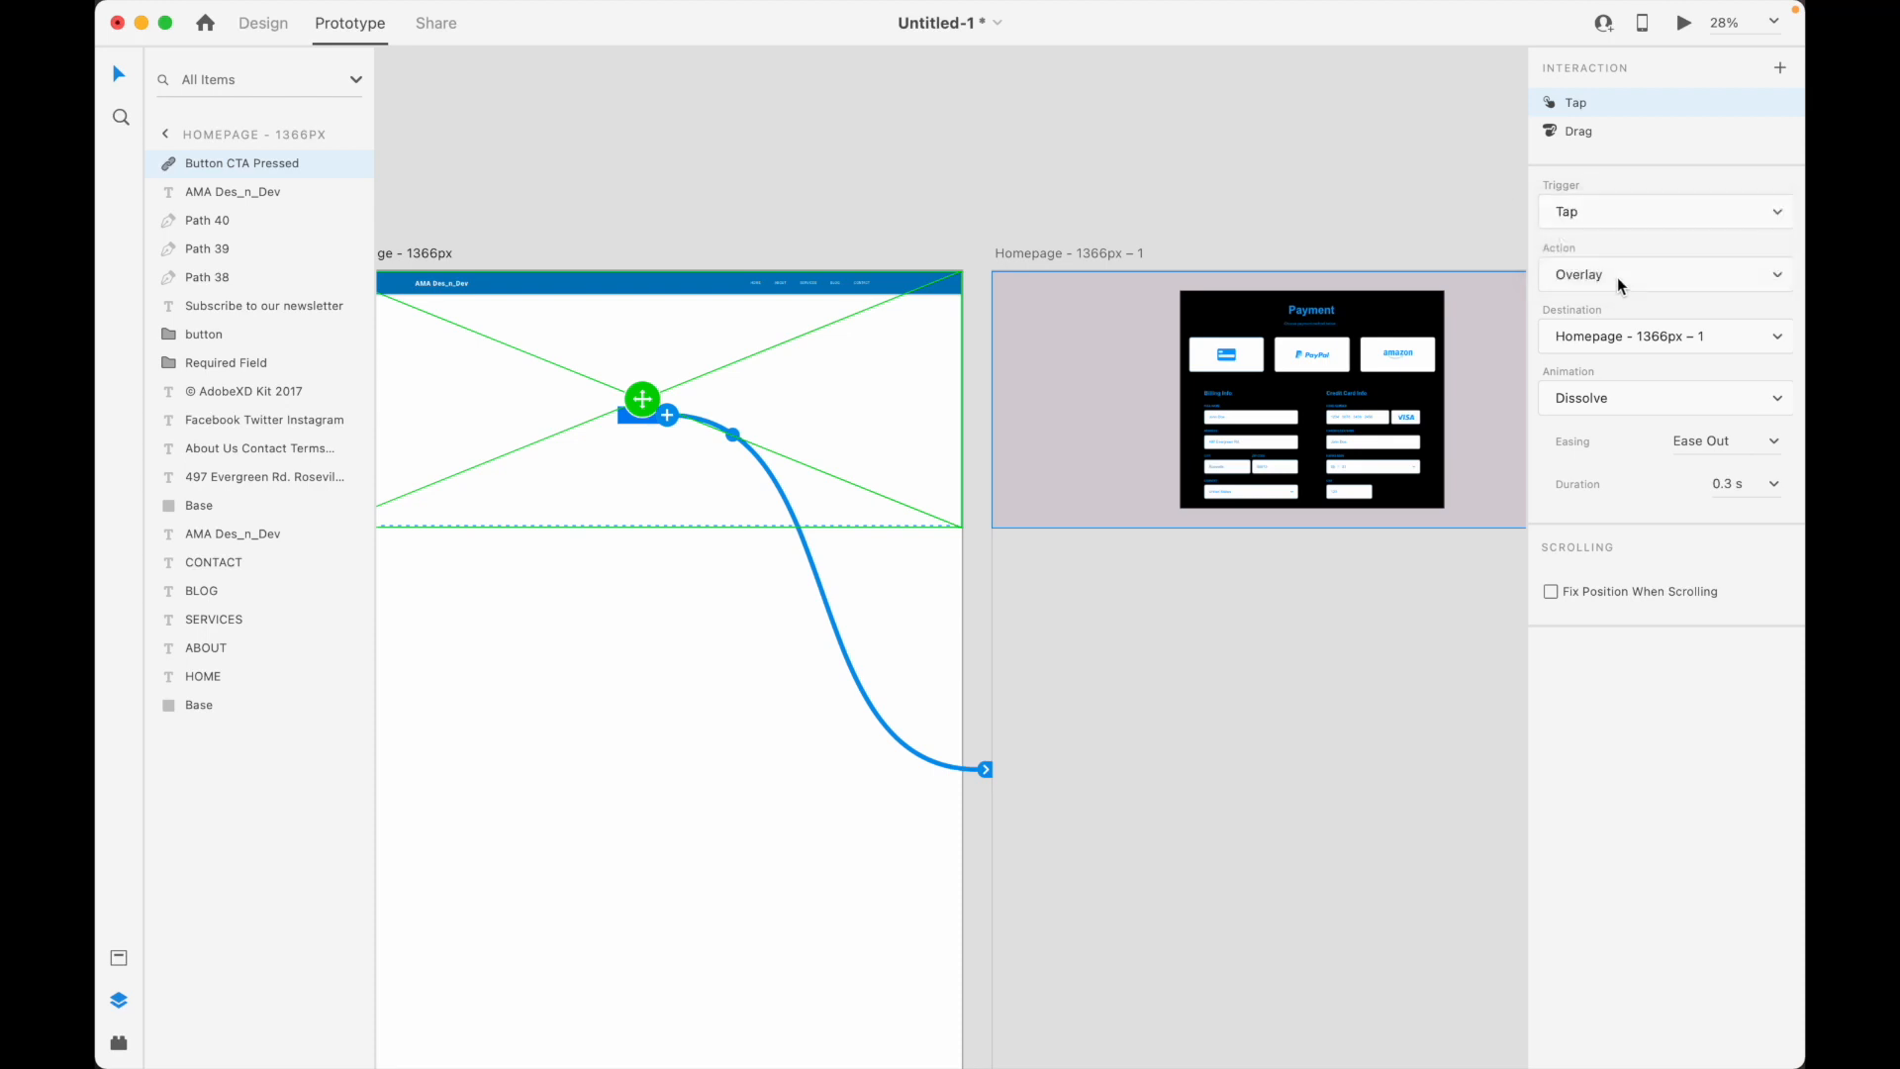
click(1617, 277)
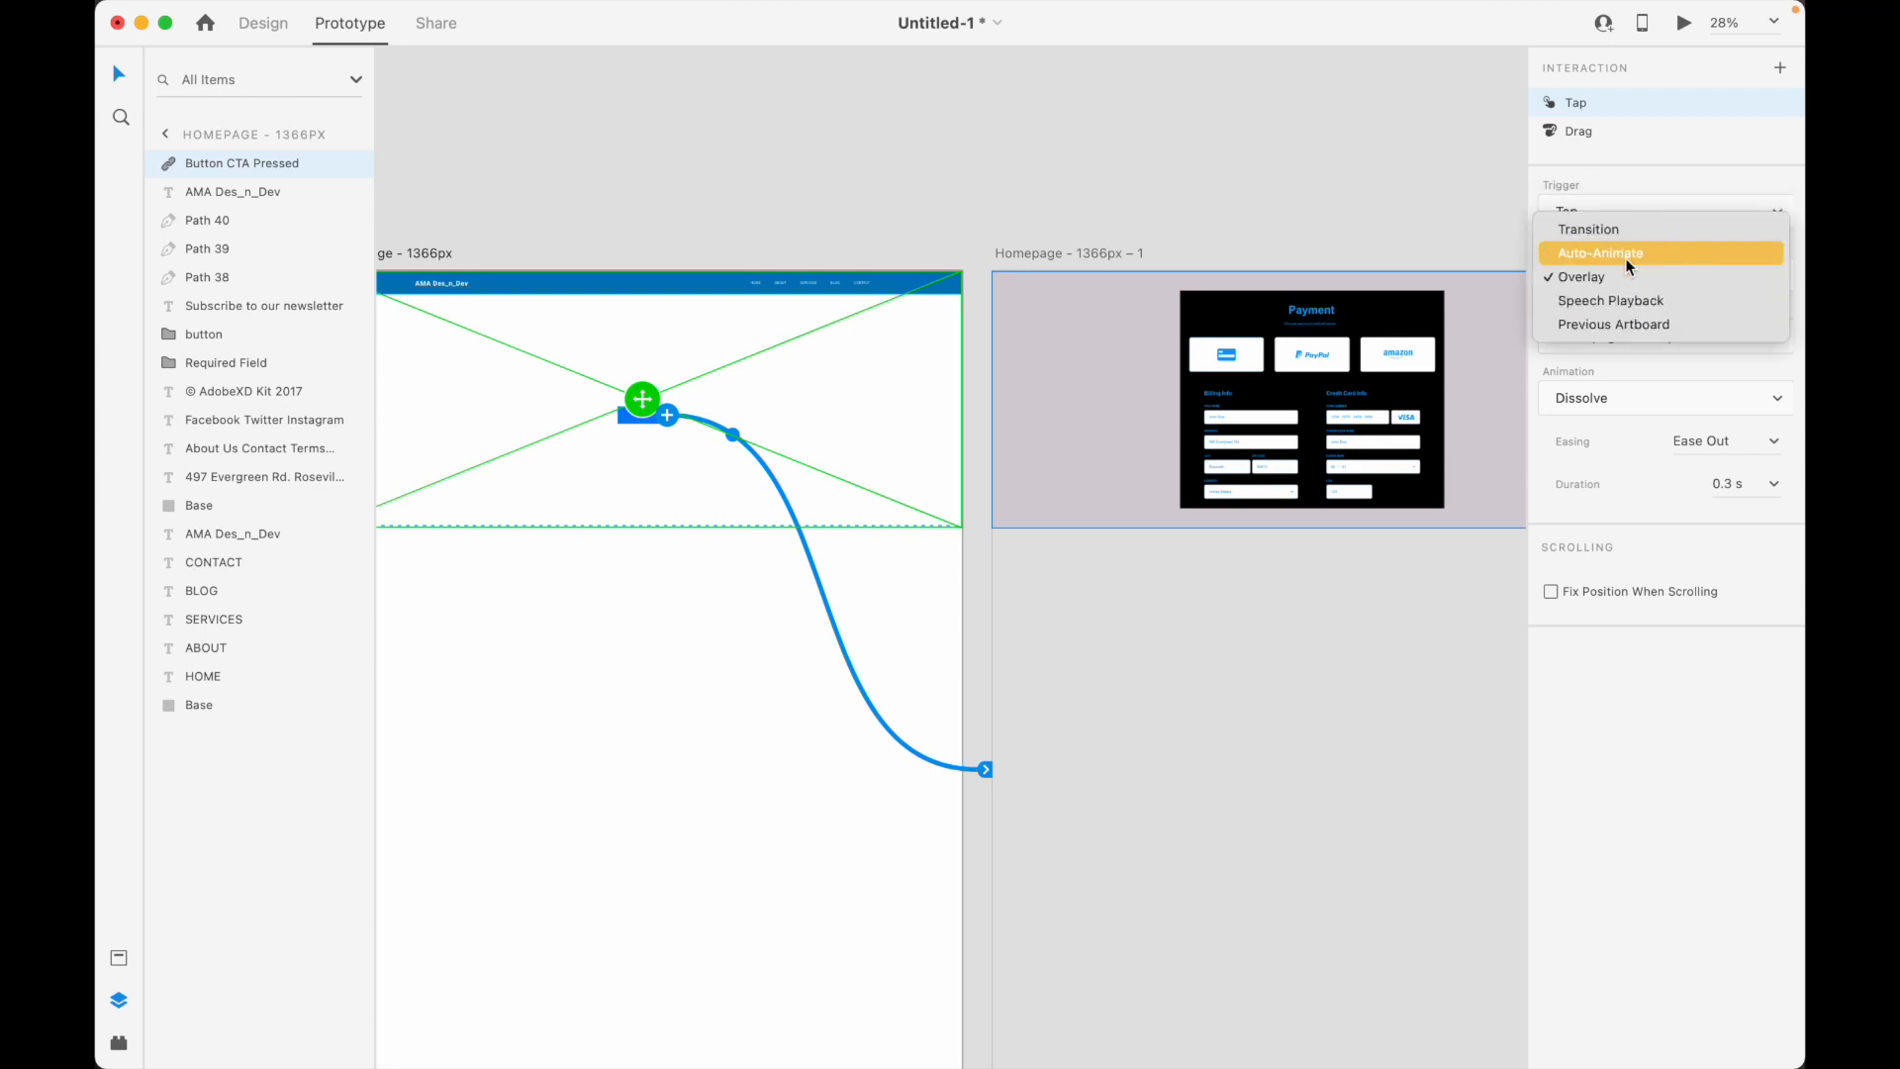
click(1618, 273)
click(1273, 211)
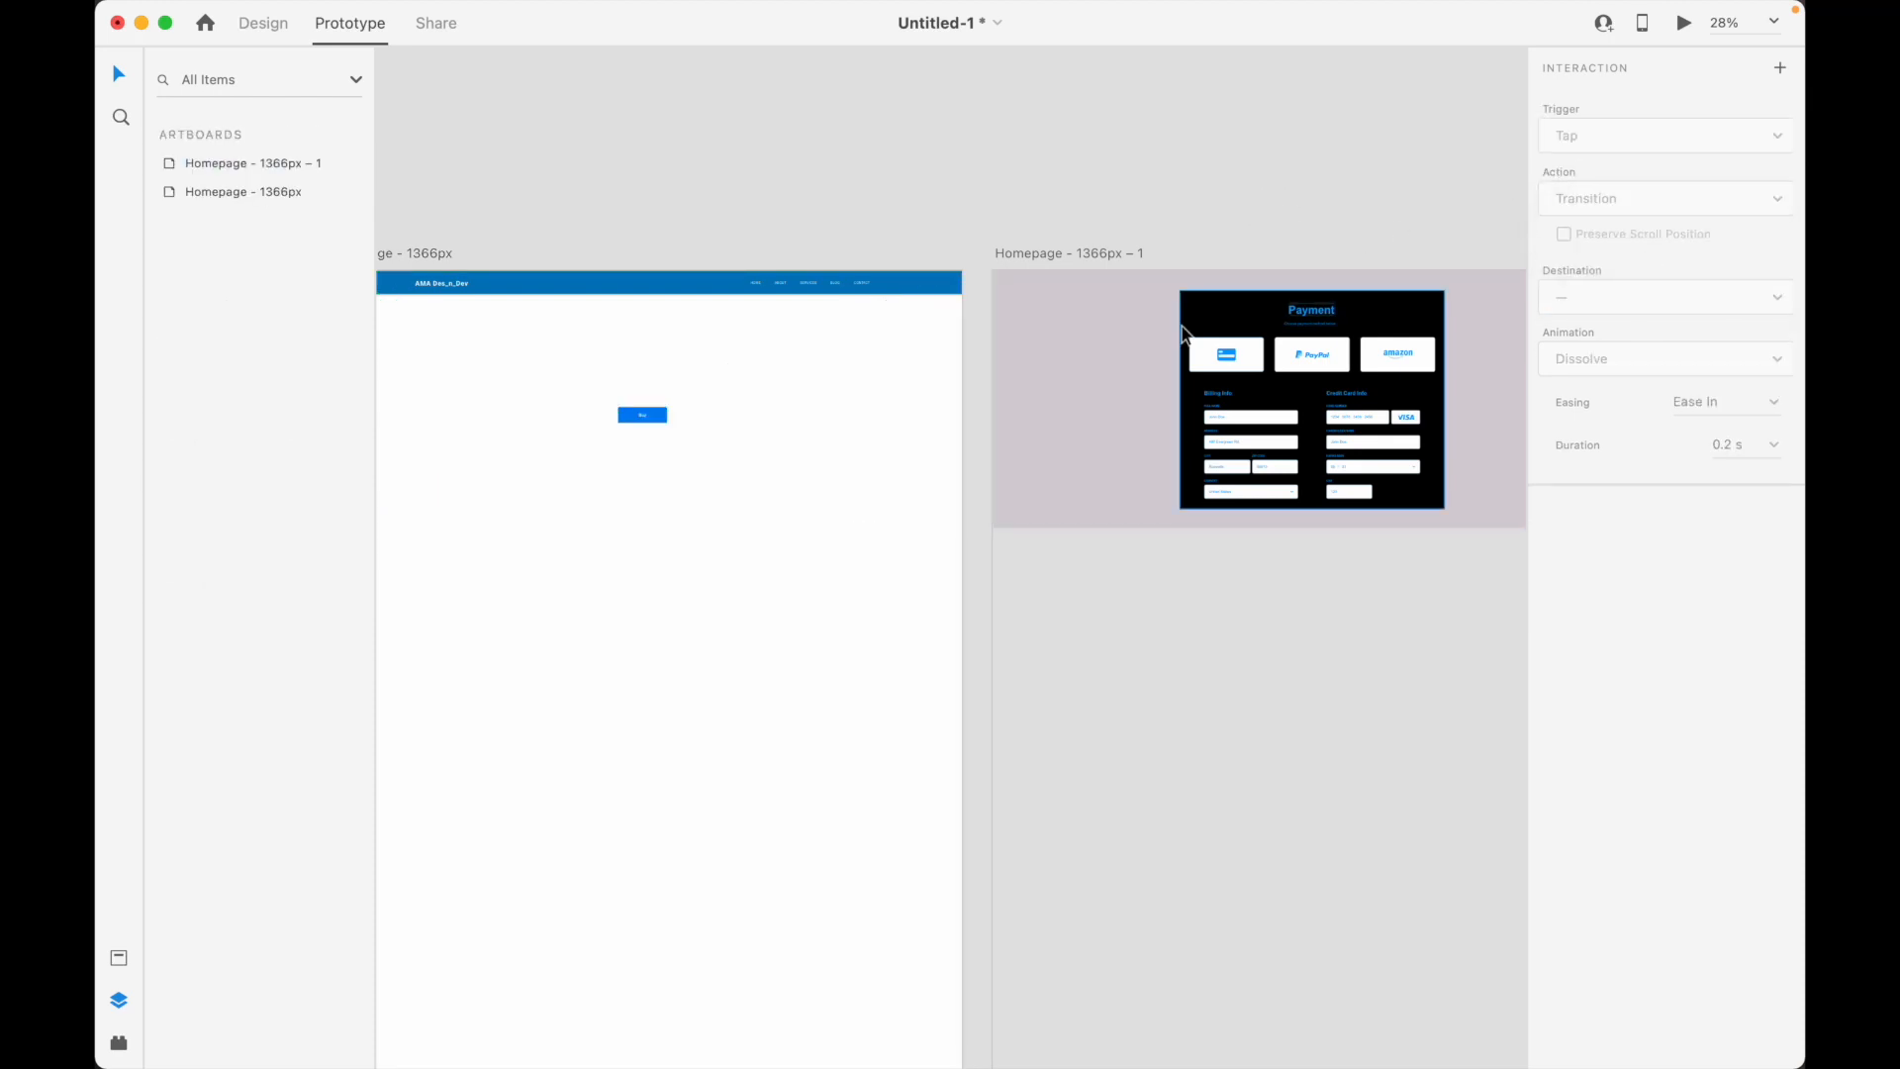
click(639, 414)
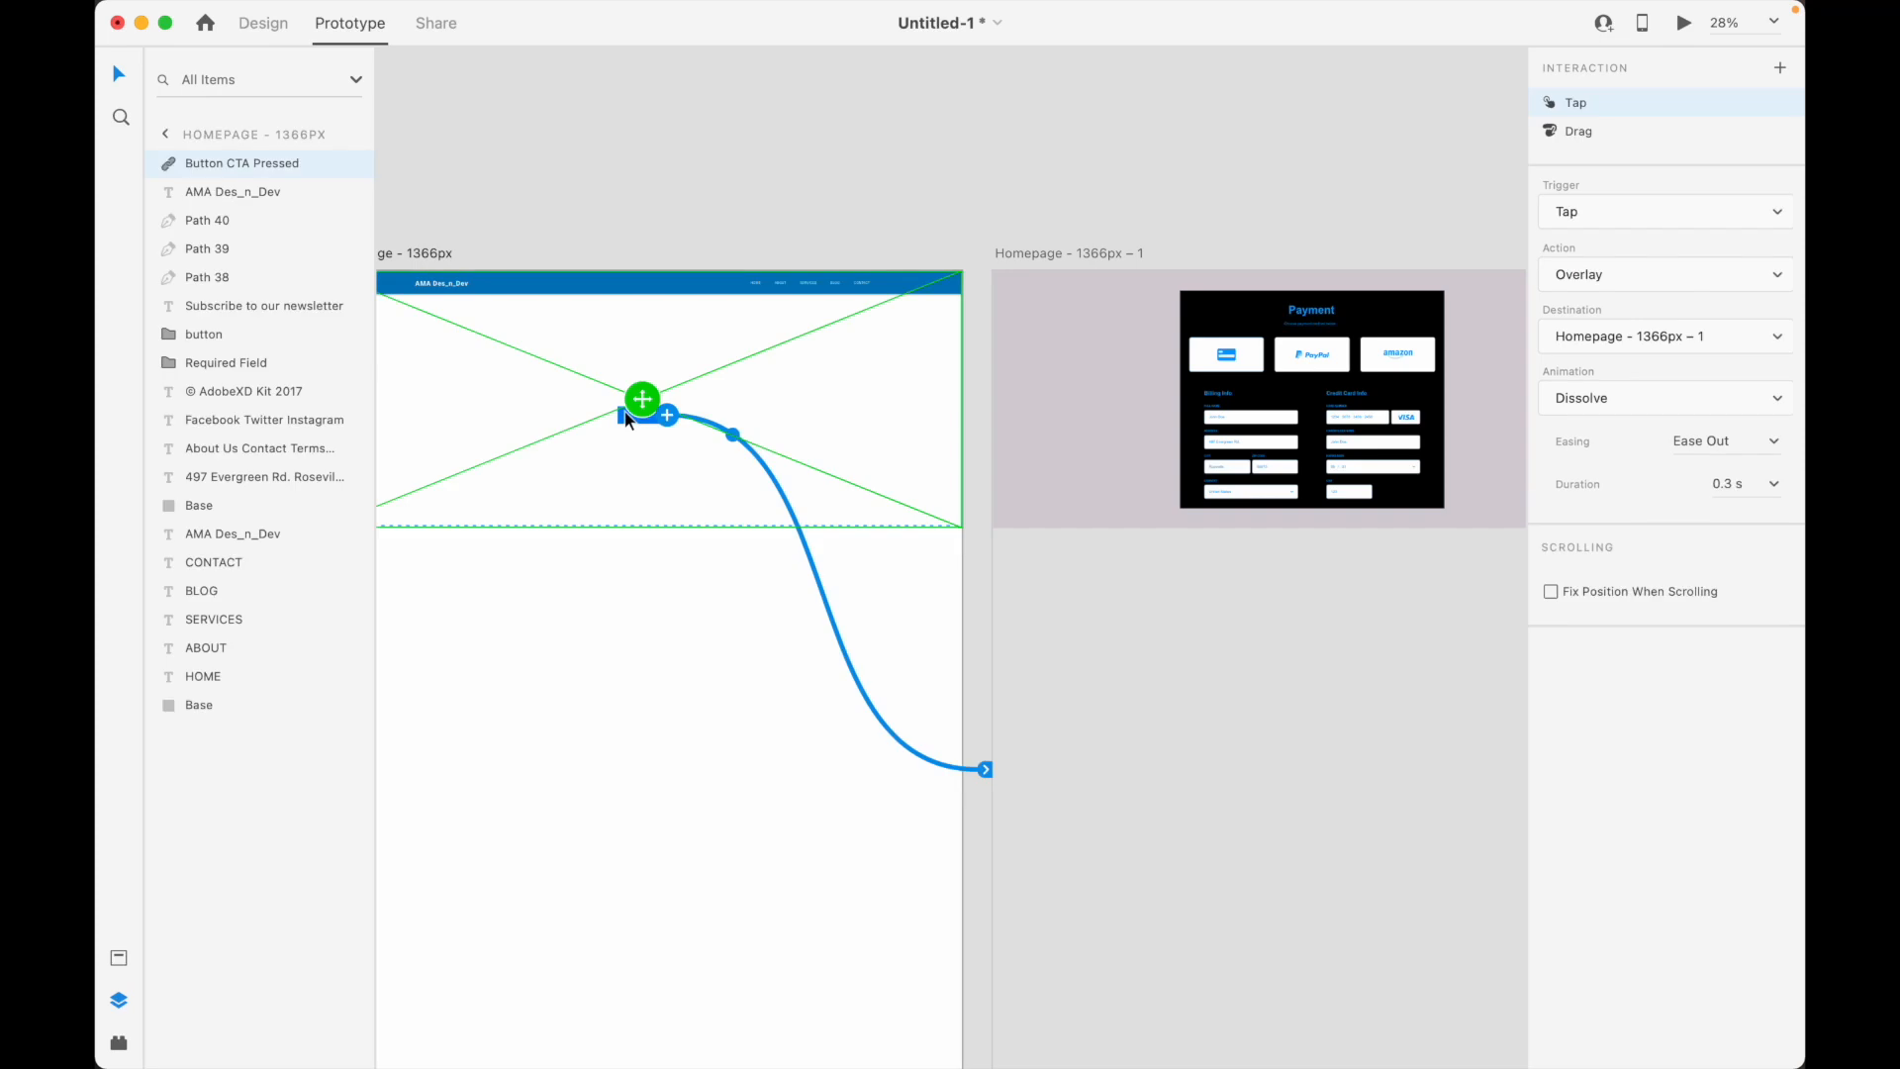
click(1648, 216)
click(1638, 285)
click(1639, 281)
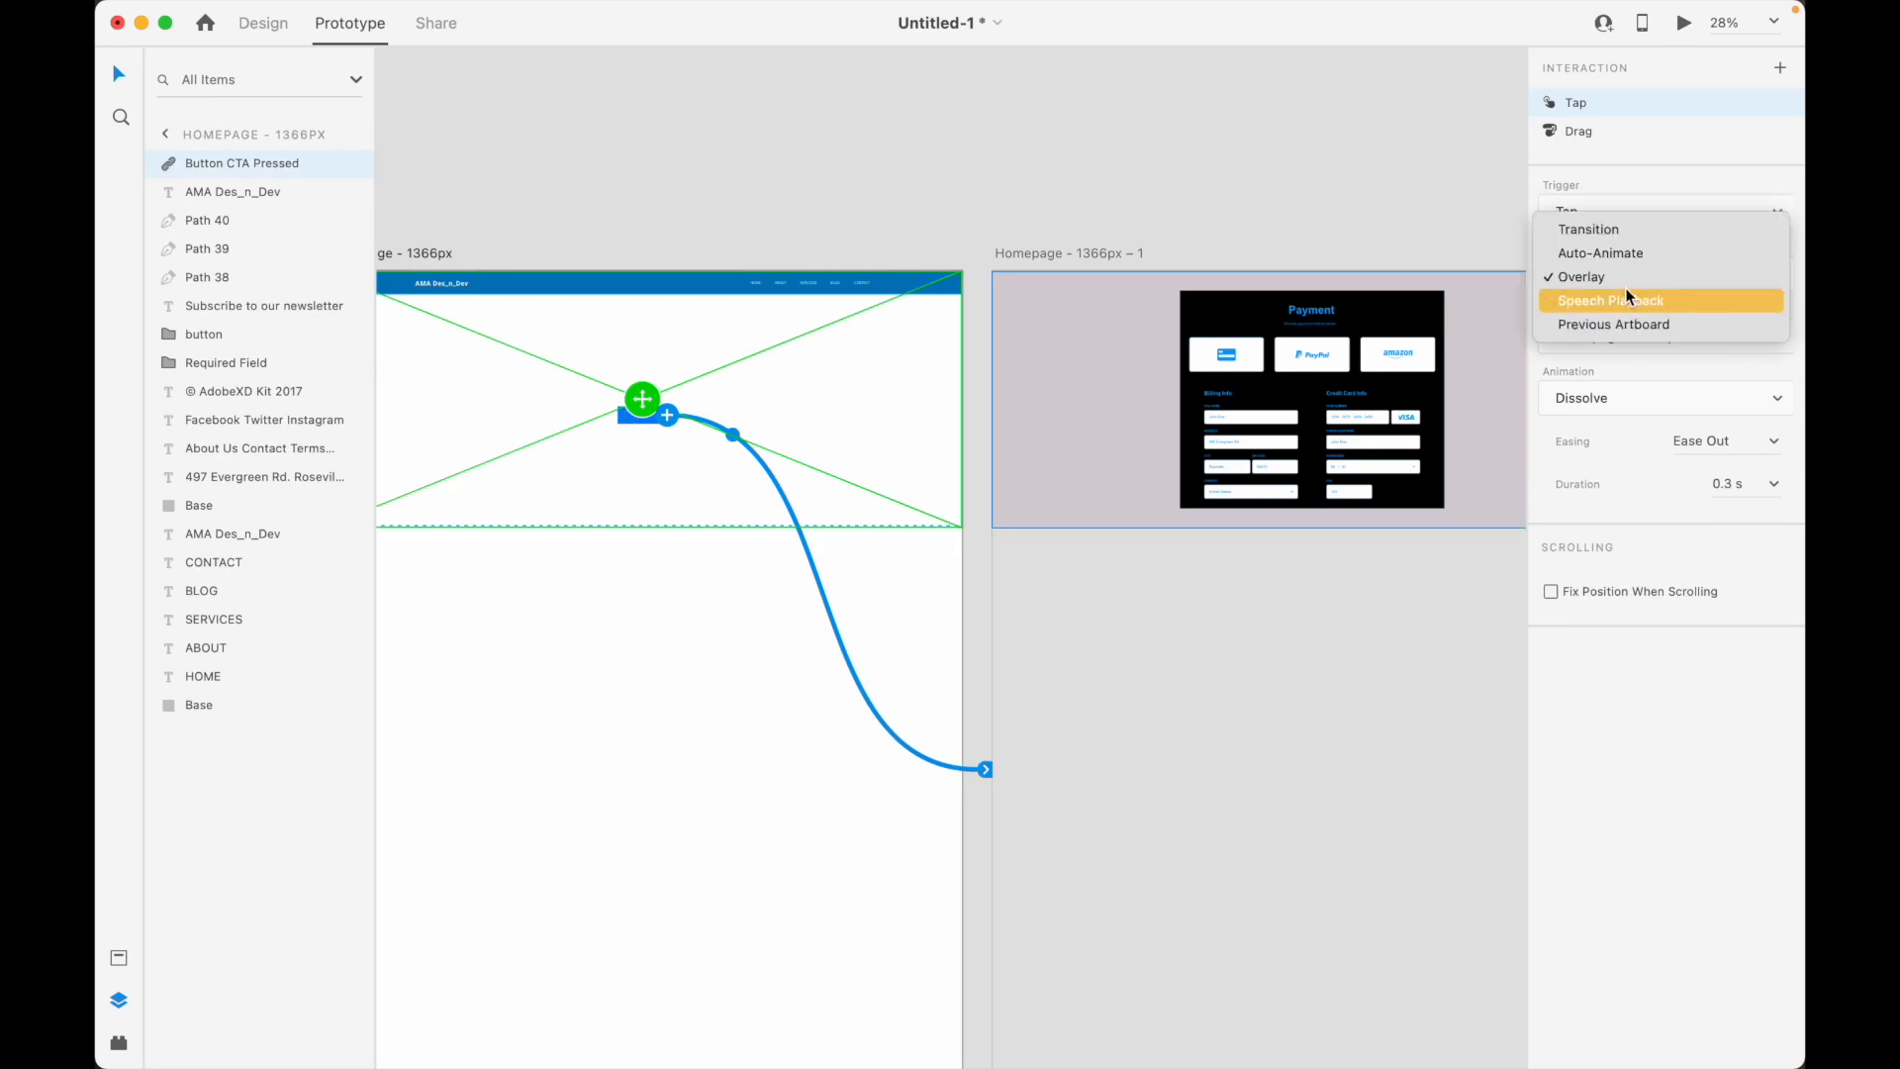
click(1625, 279)
click(1042, 190)
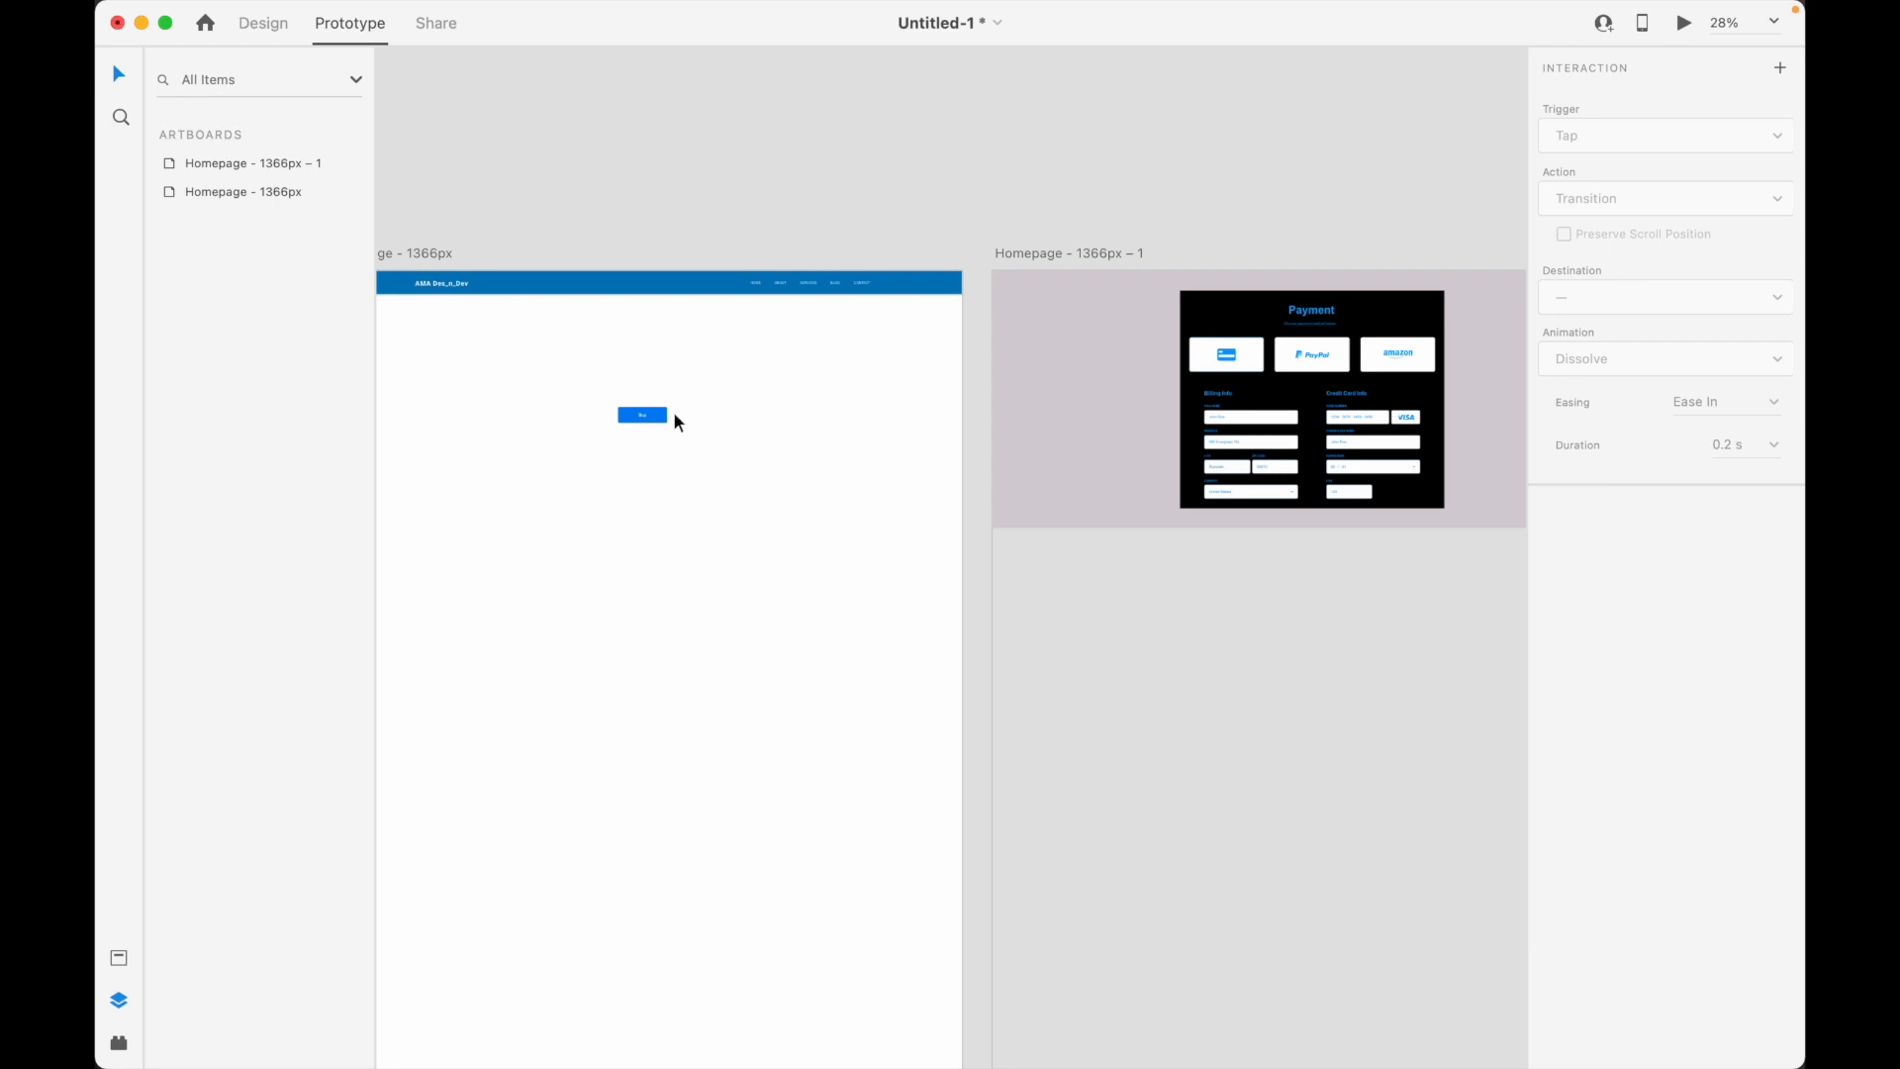
click(642, 414)
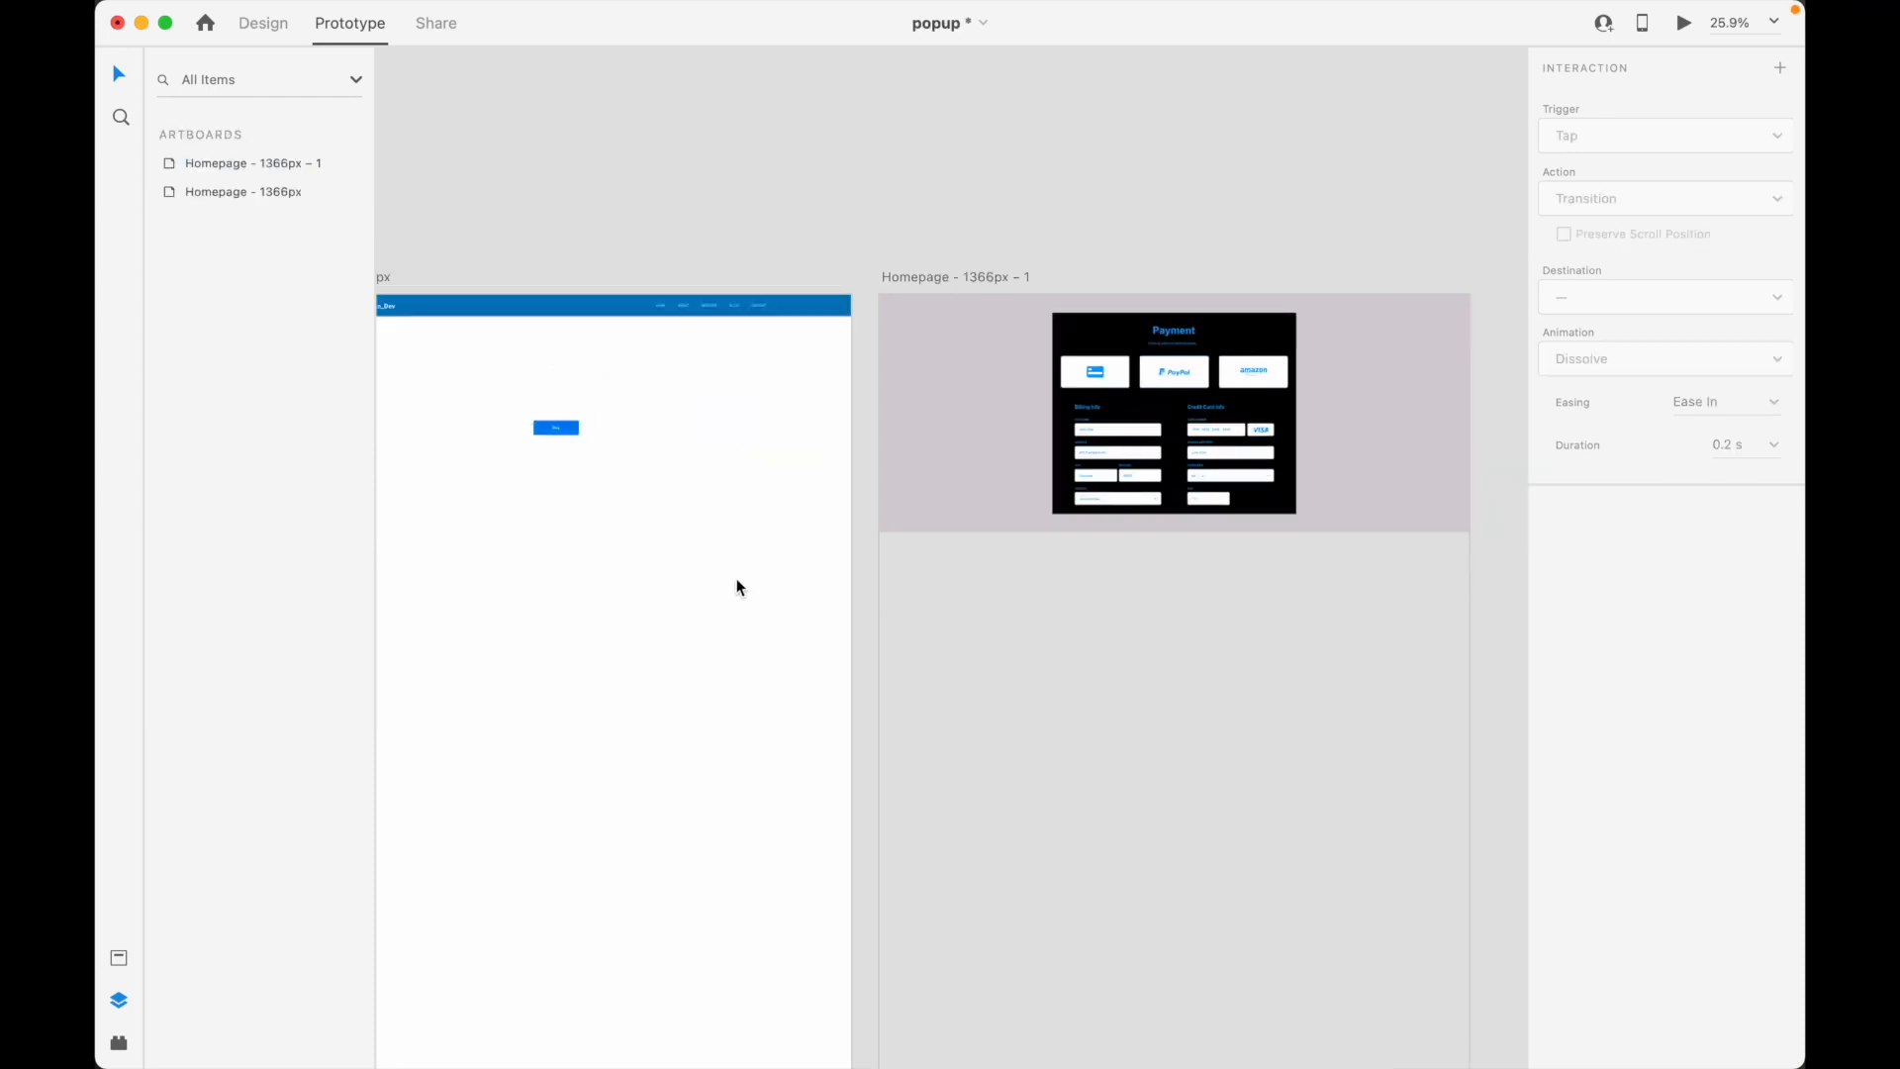
Preview the homepage, open the payment overlay with the Buy button, scroll it, dismiss it and close the preview
scroll(736, 581, down, 3)
drag(433, 251, 756, 528)
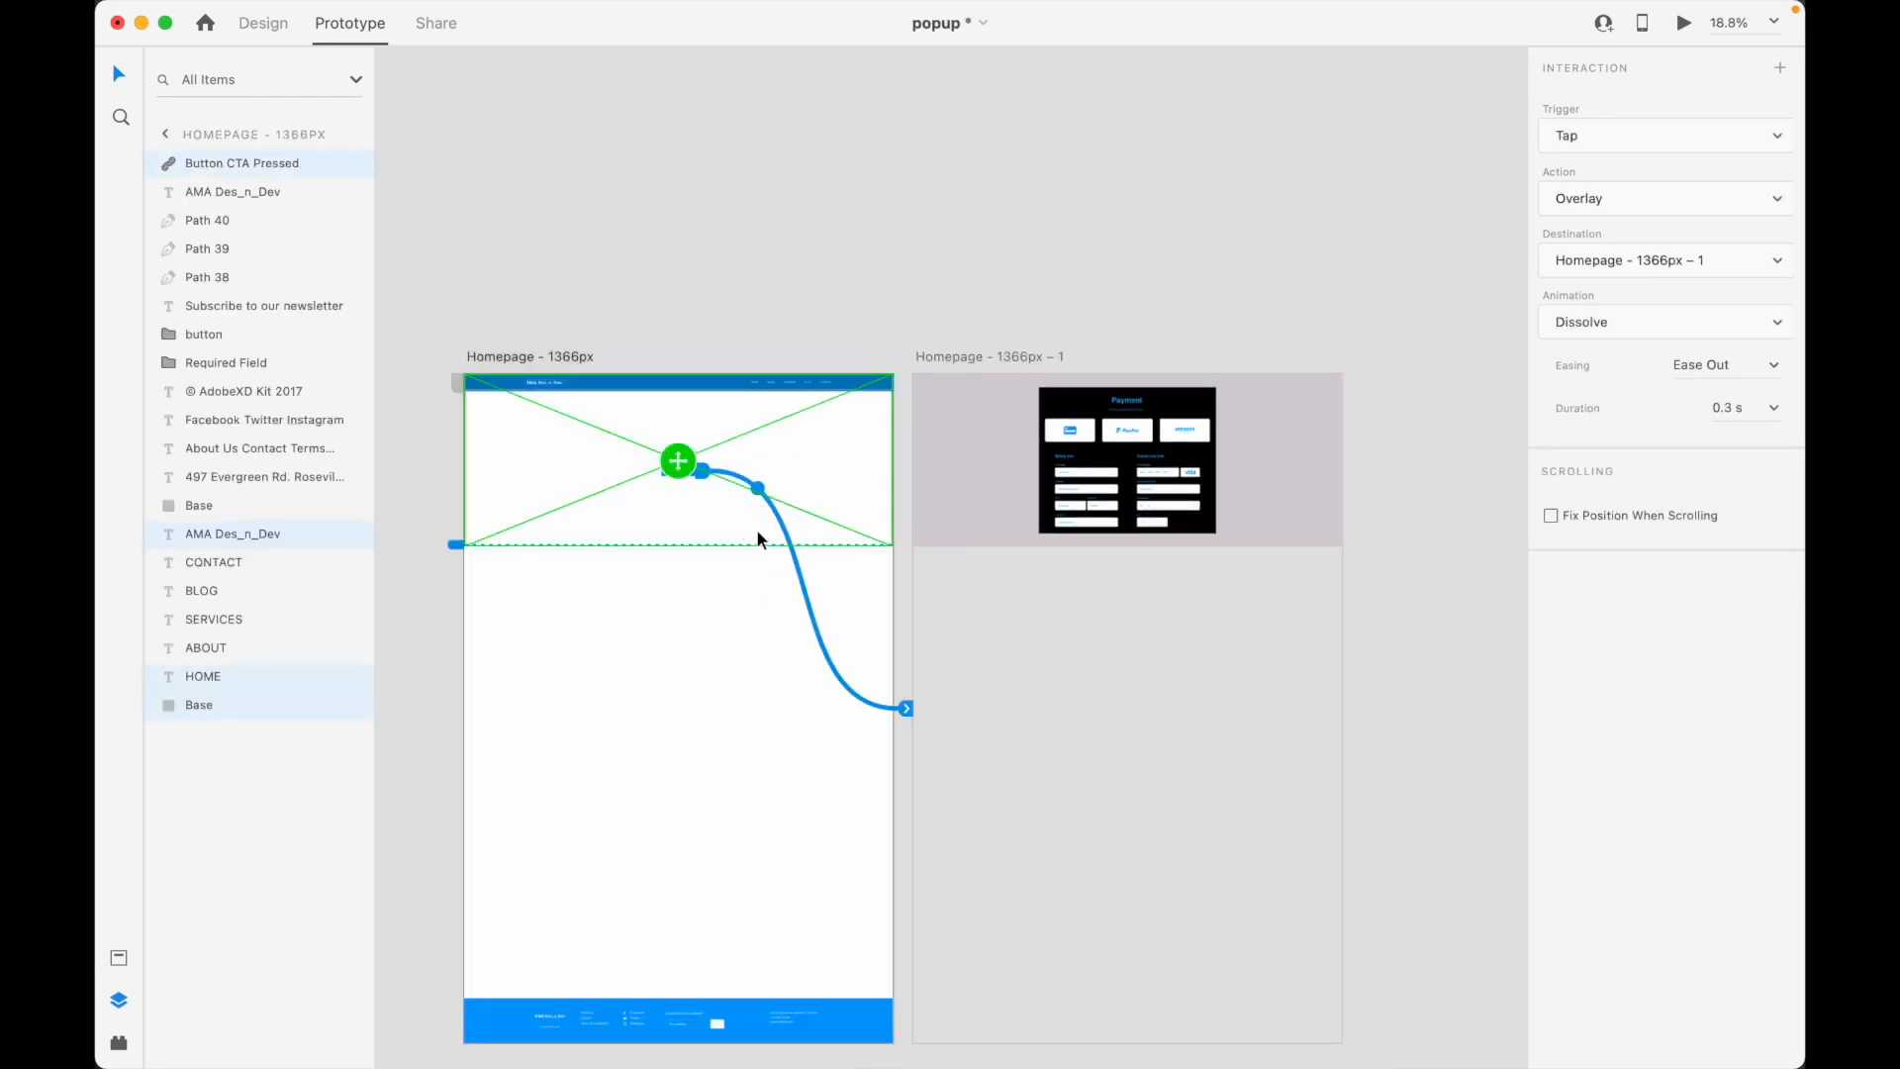
scroll(735, 498, up, 5)
click(1683, 22)
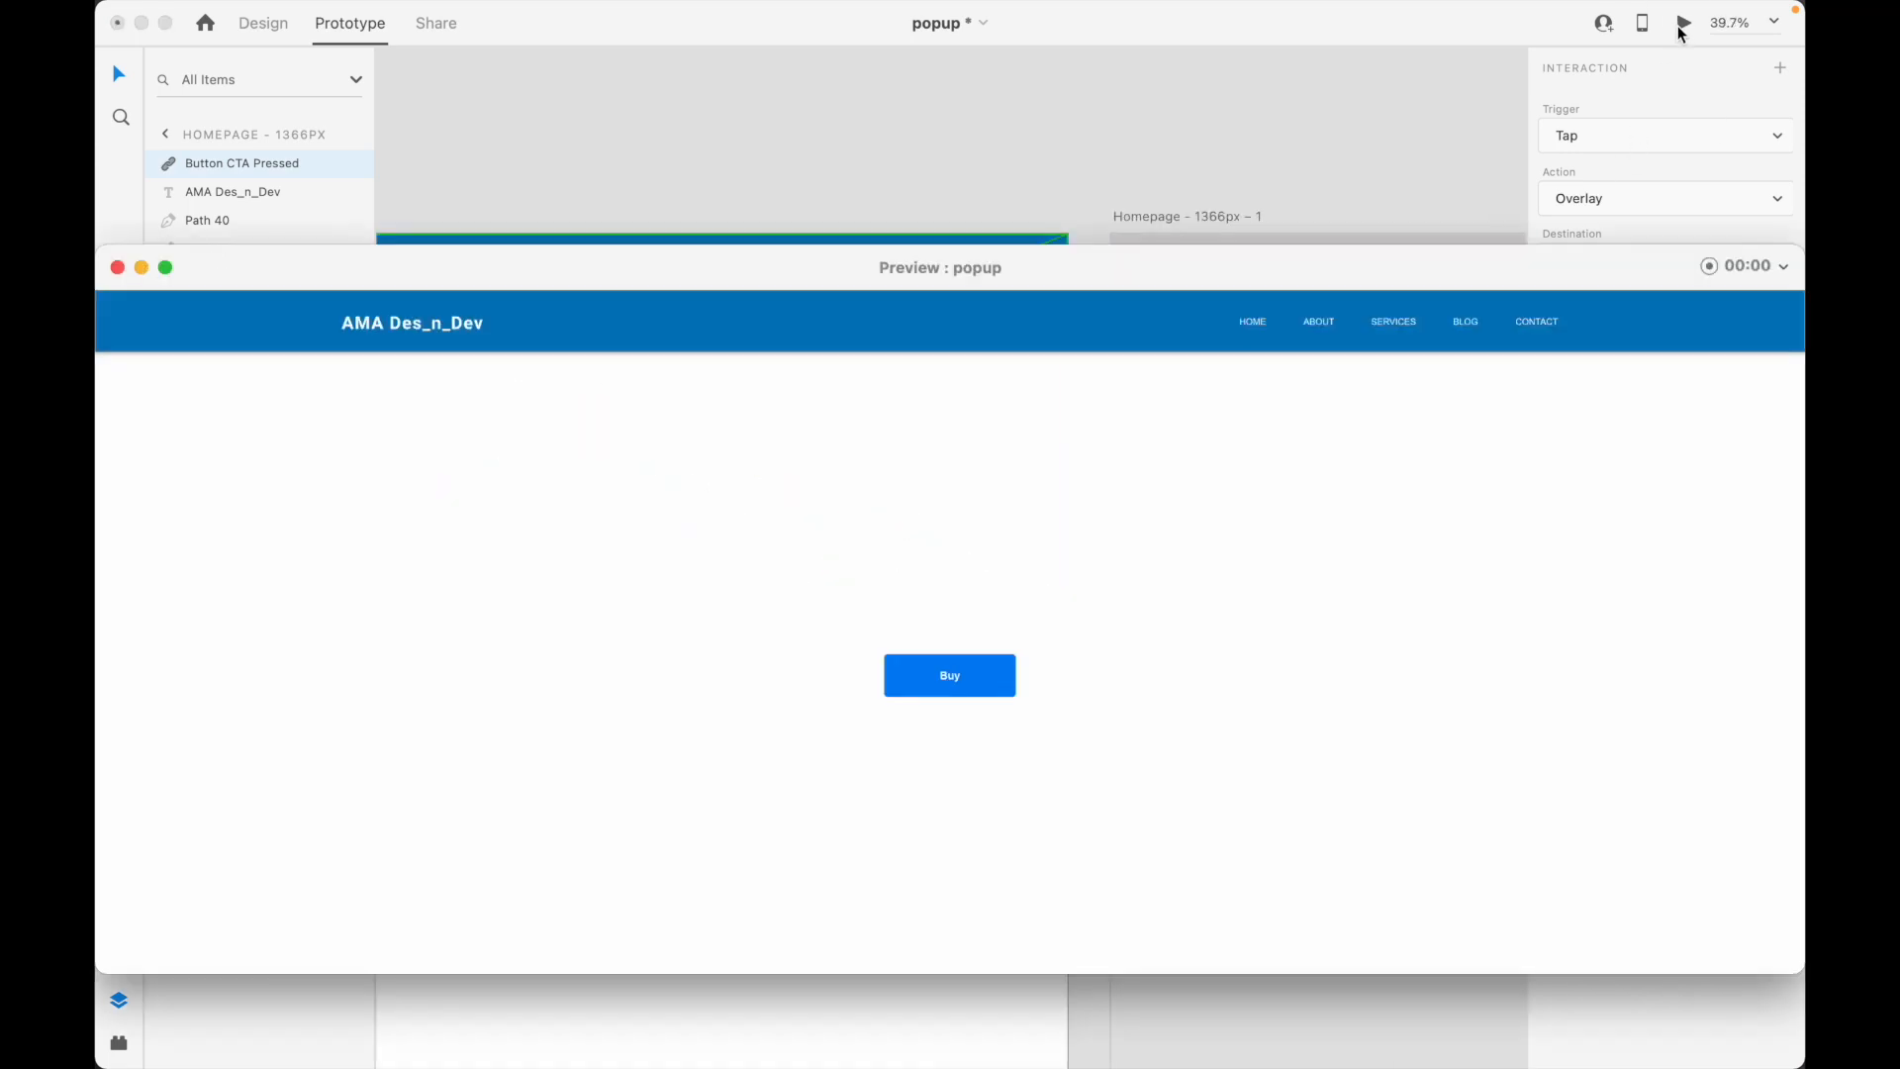
click(979, 687)
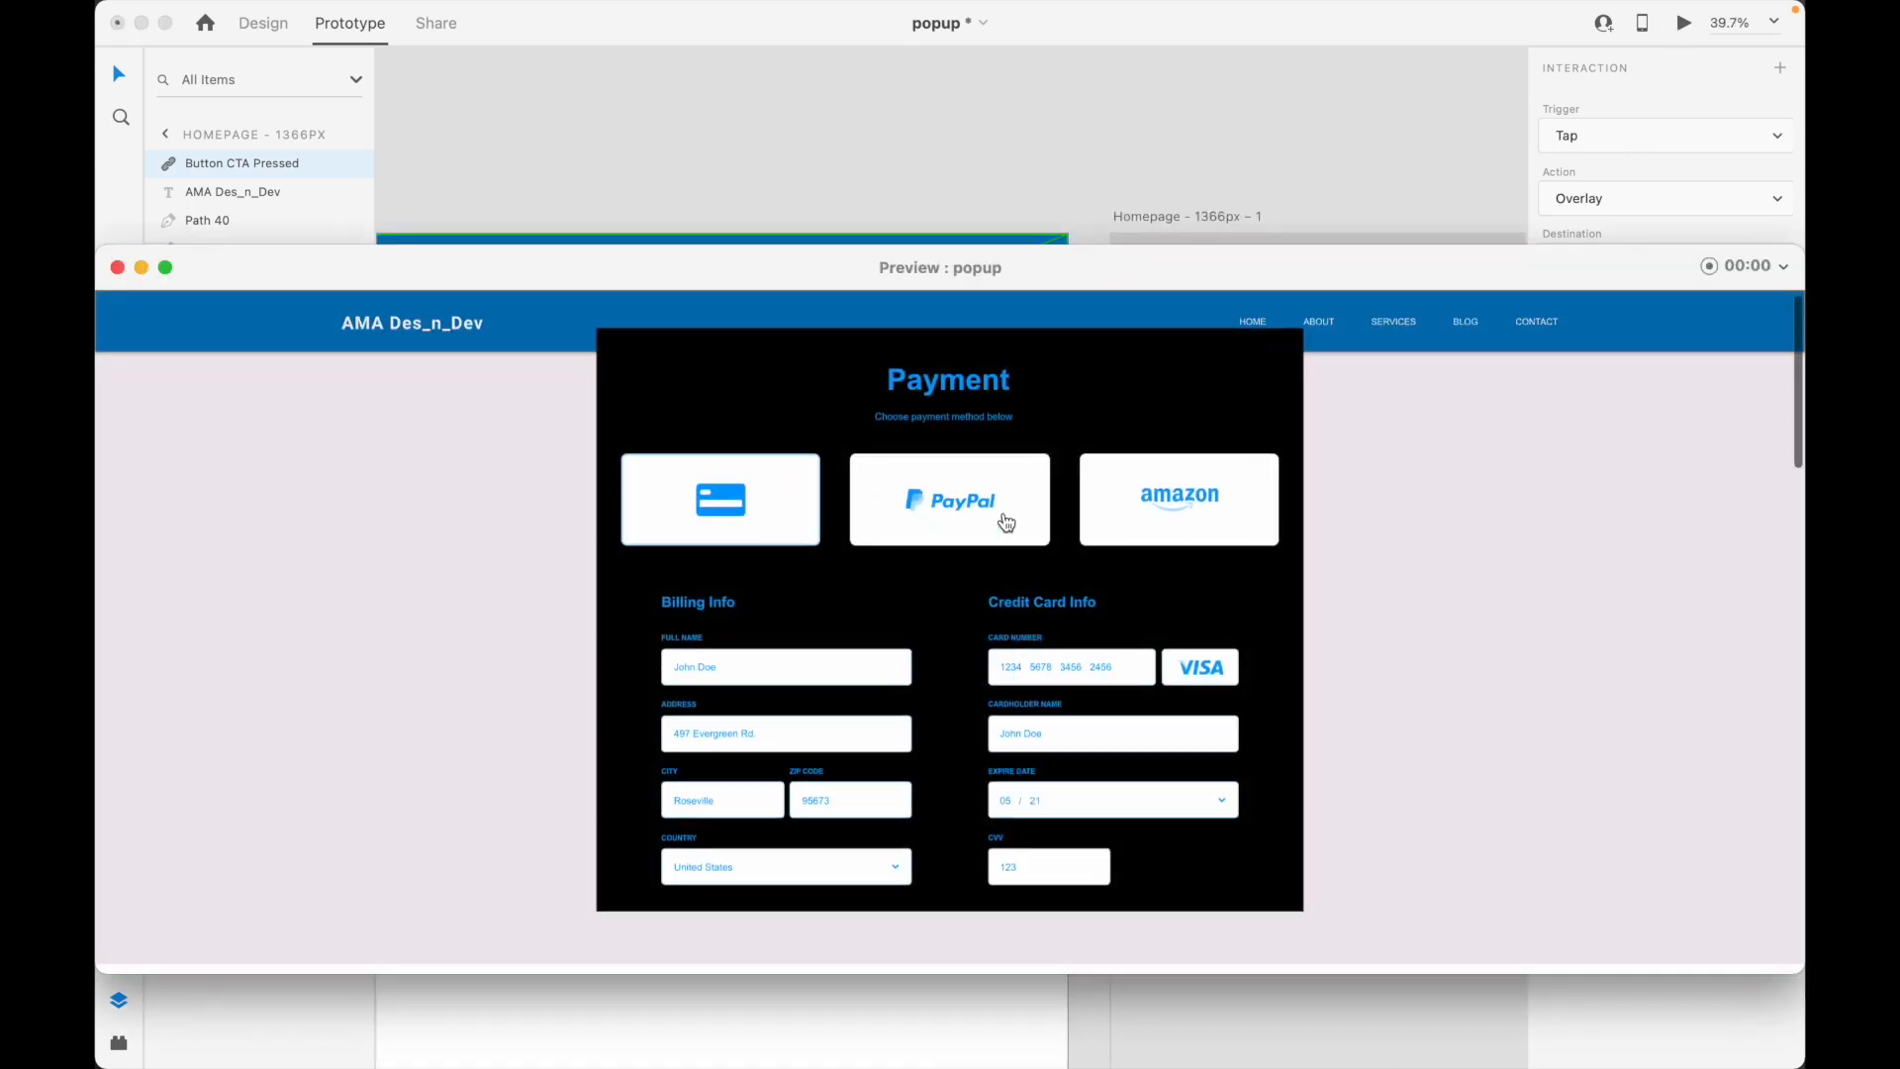
scroll(1108, 691, down, 3)
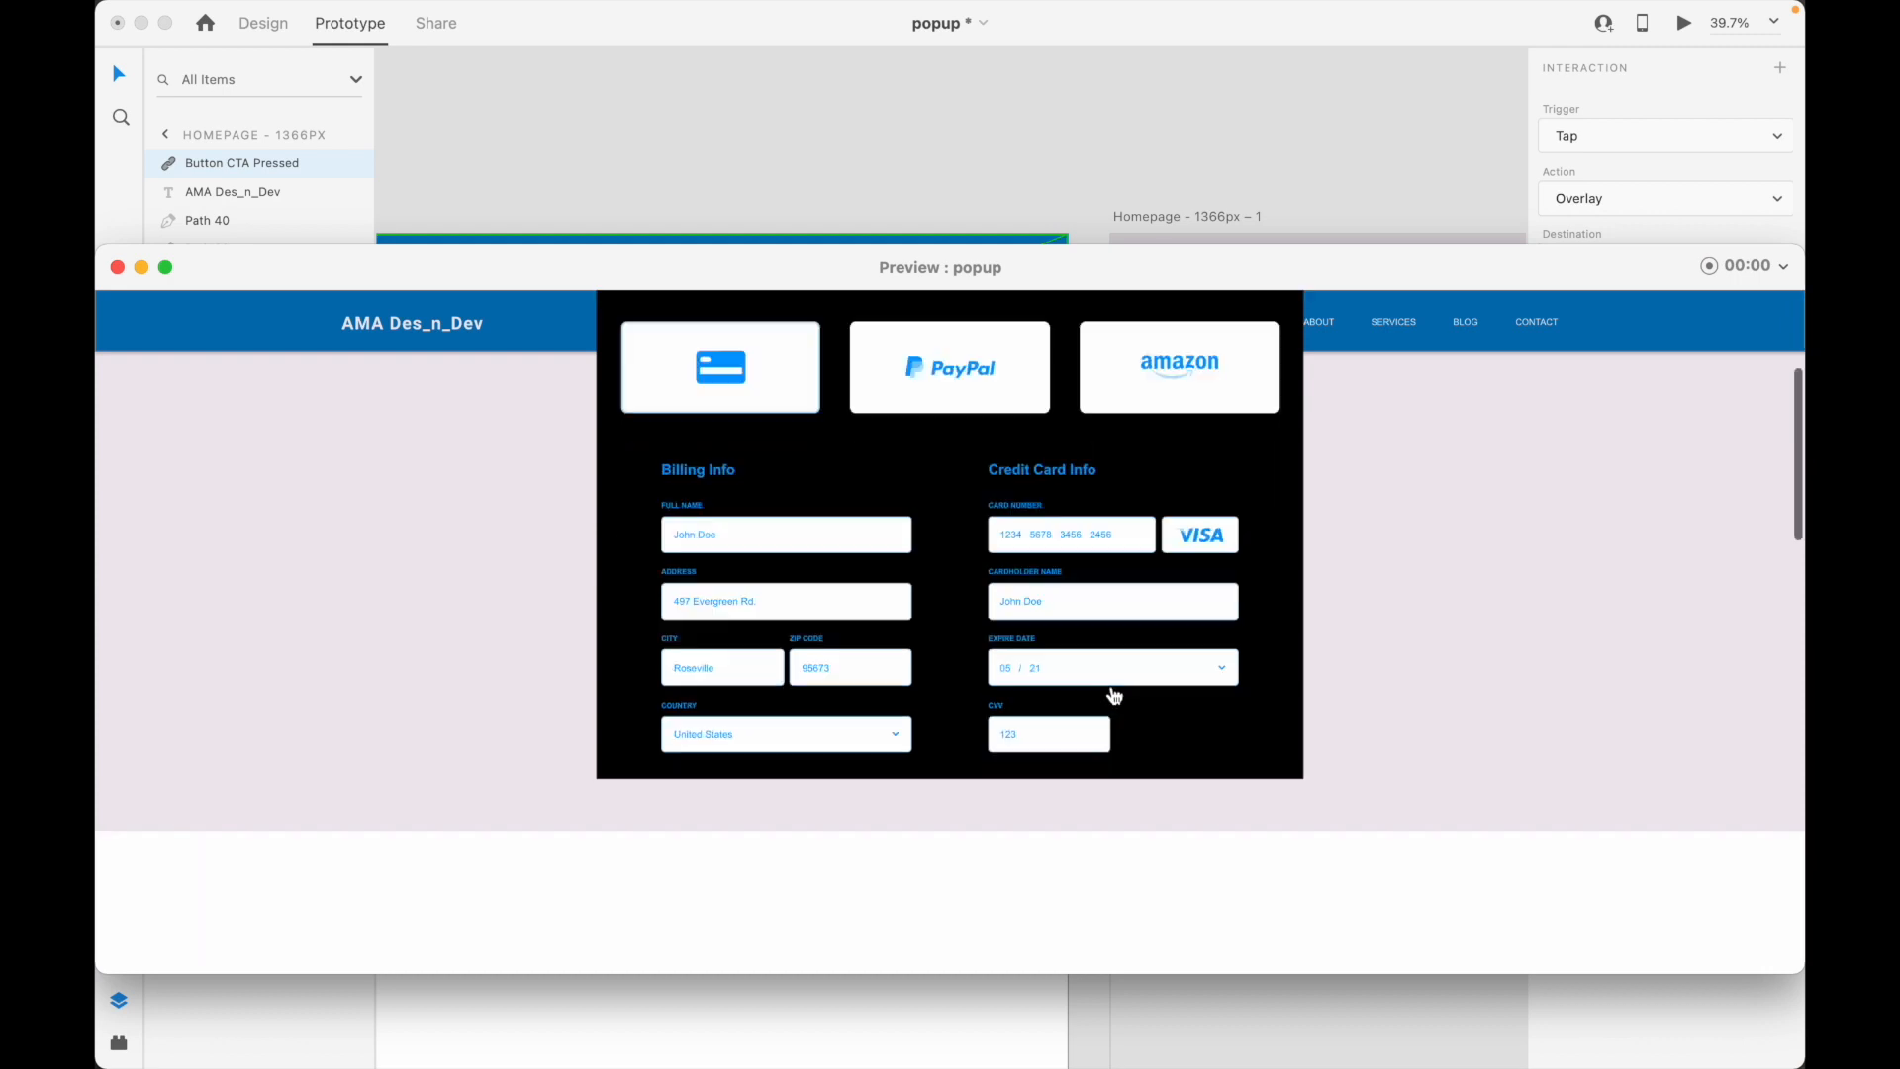
scroll(1111, 687, up, 4)
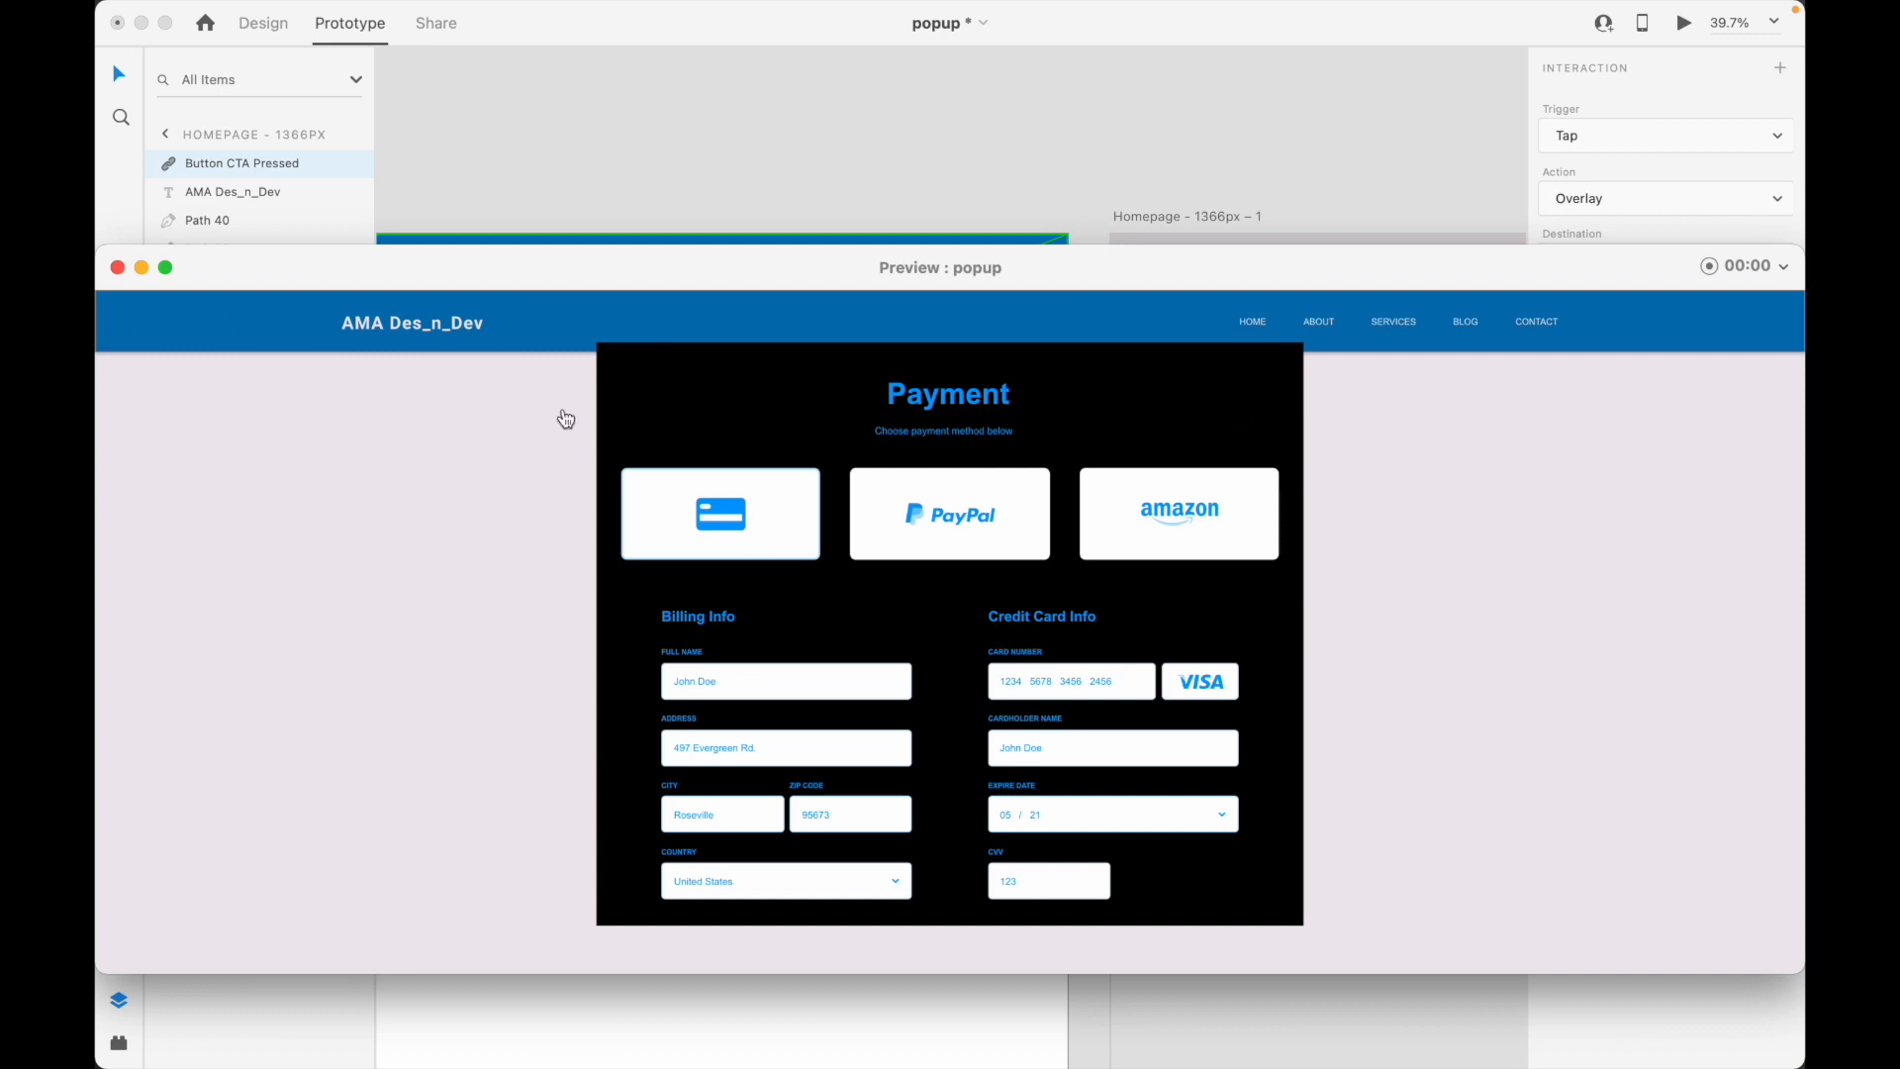
click(1293, 376)
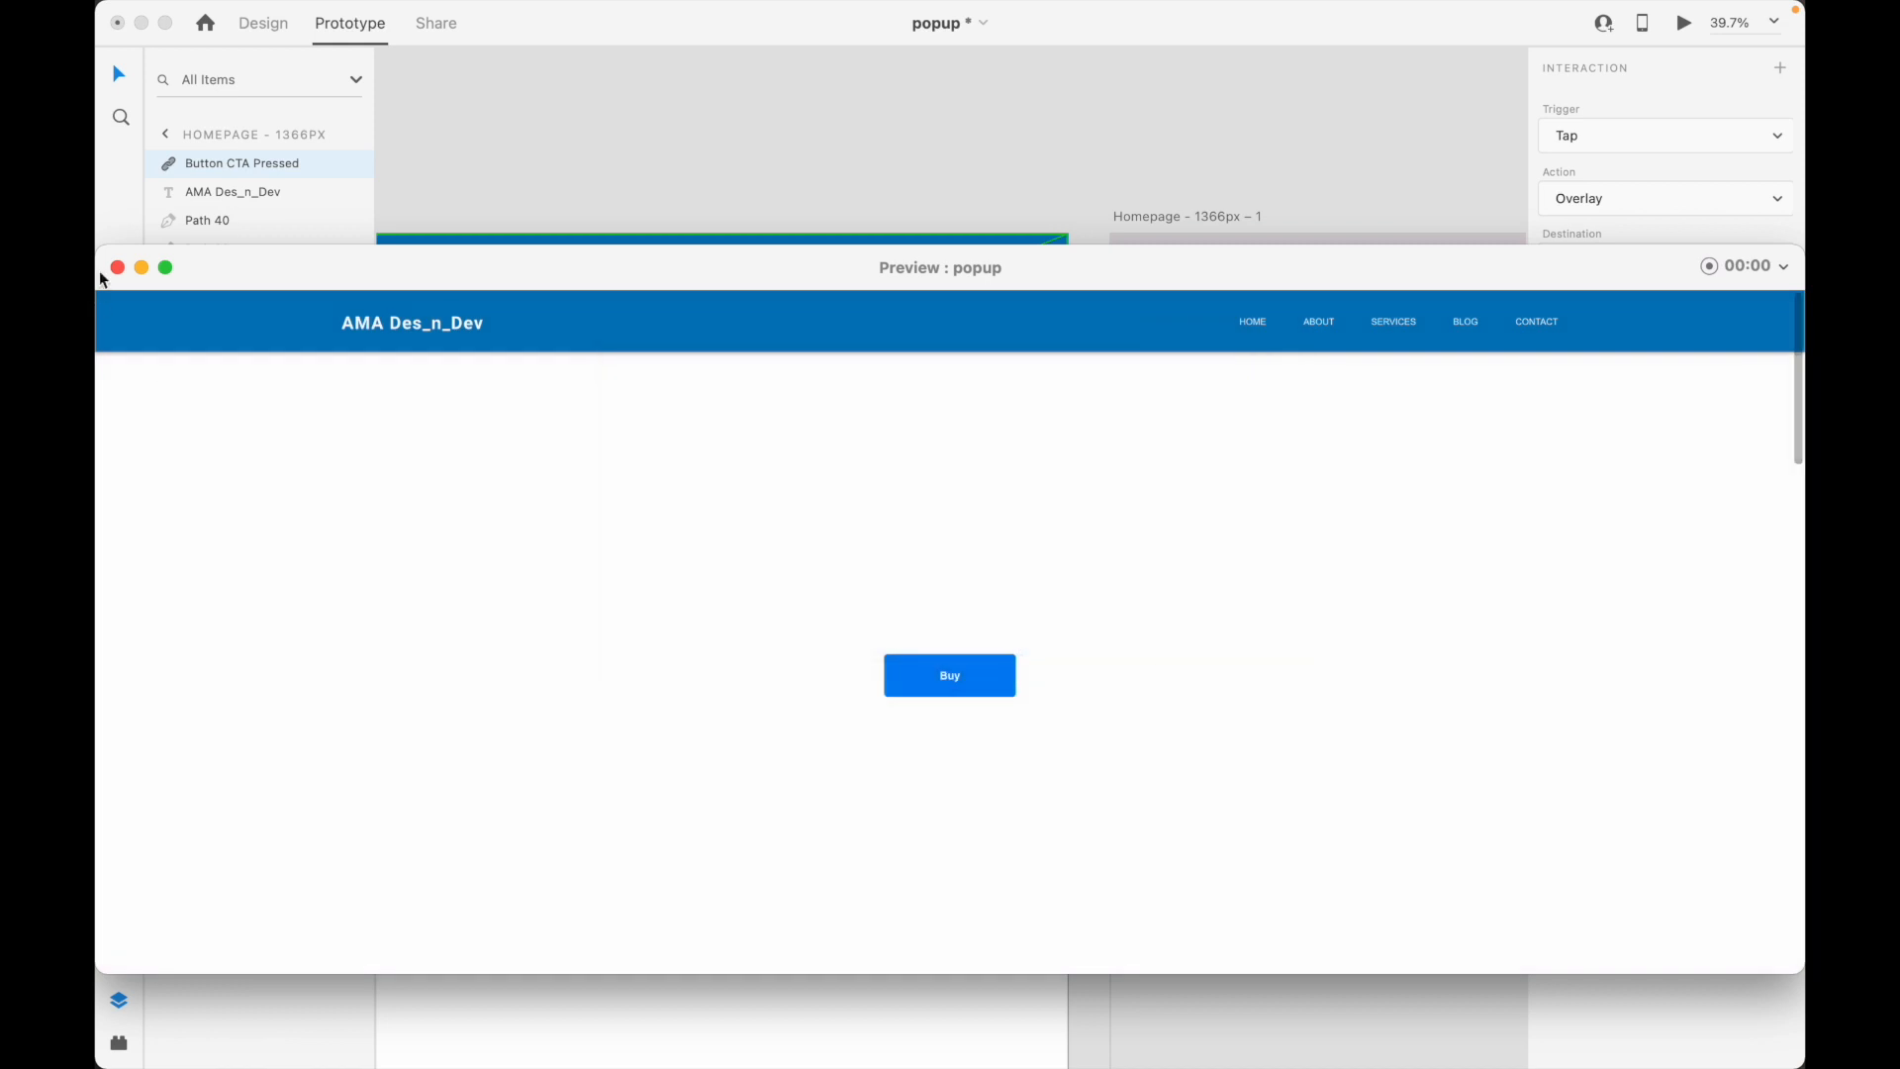
click(117, 267)
Copy the round X button named No from the Wires - Web document and return to the popup document
click(920, 232)
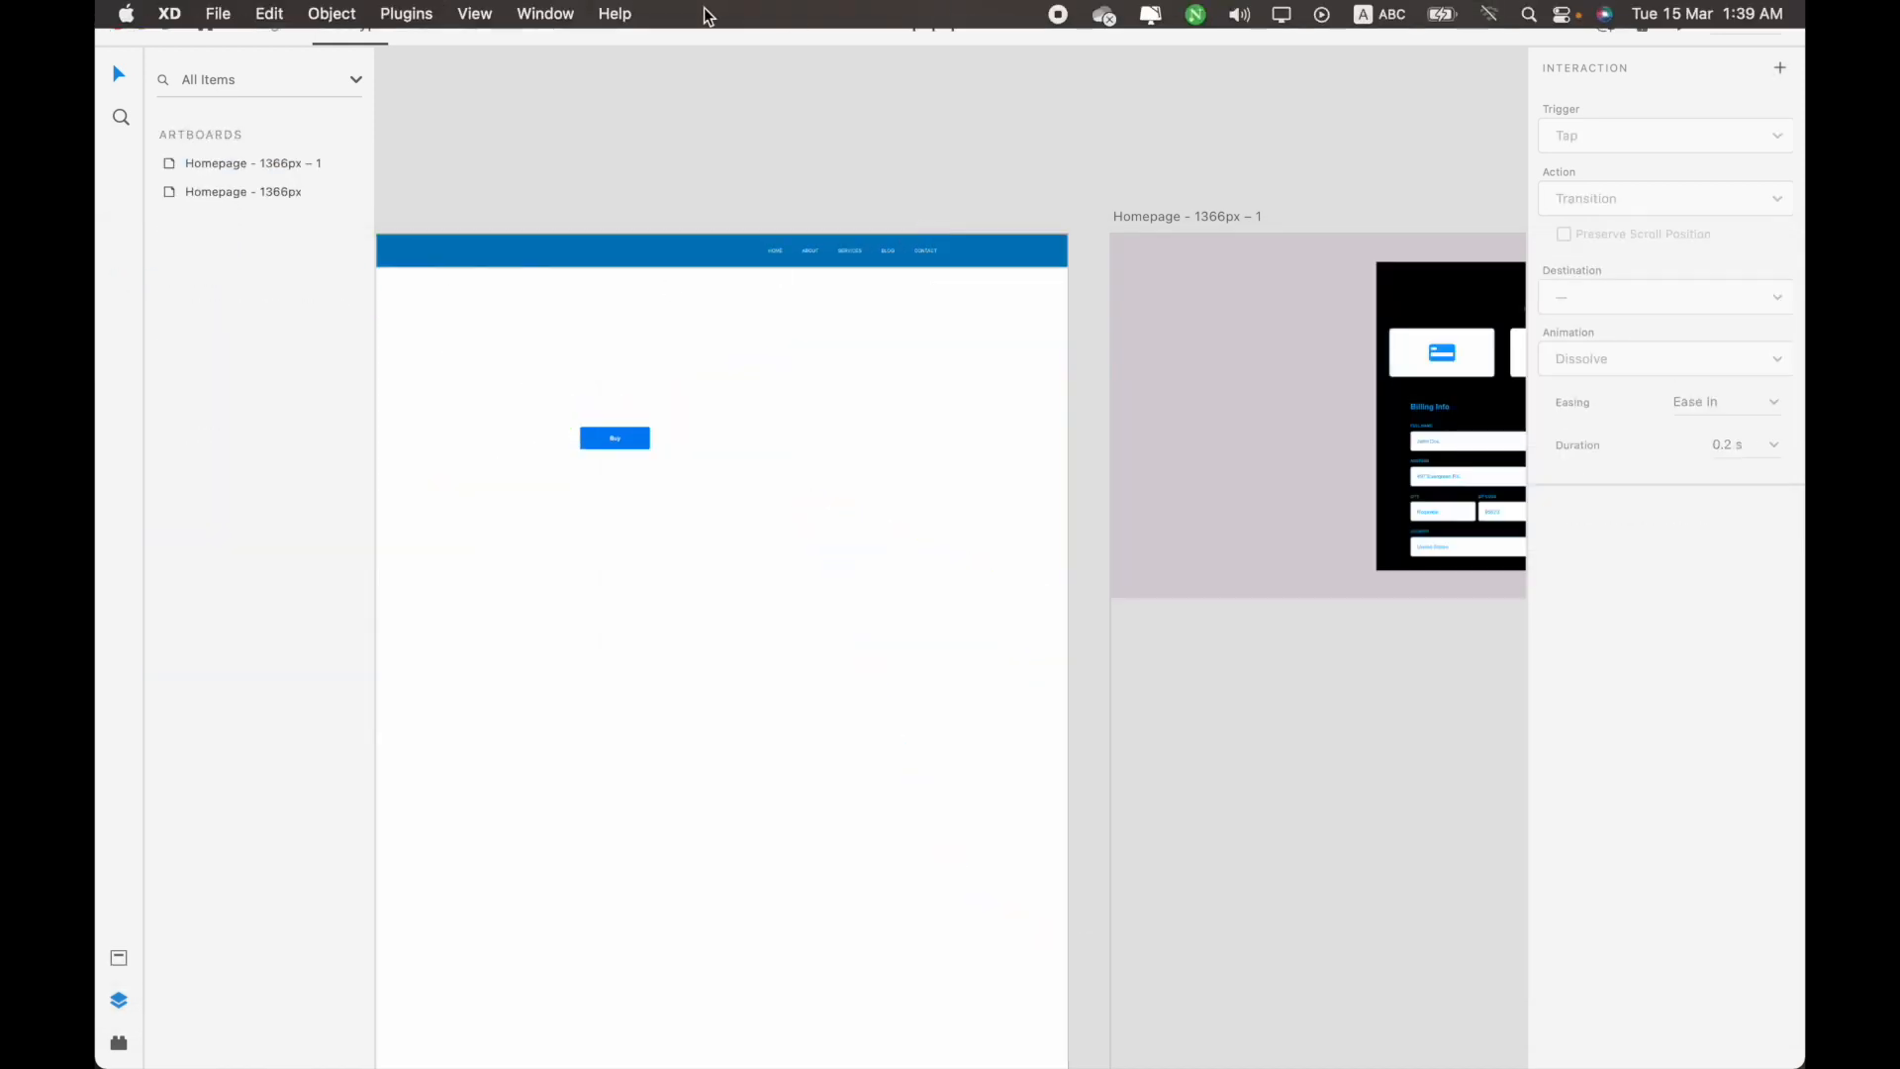
click(571, 16)
click(669, 320)
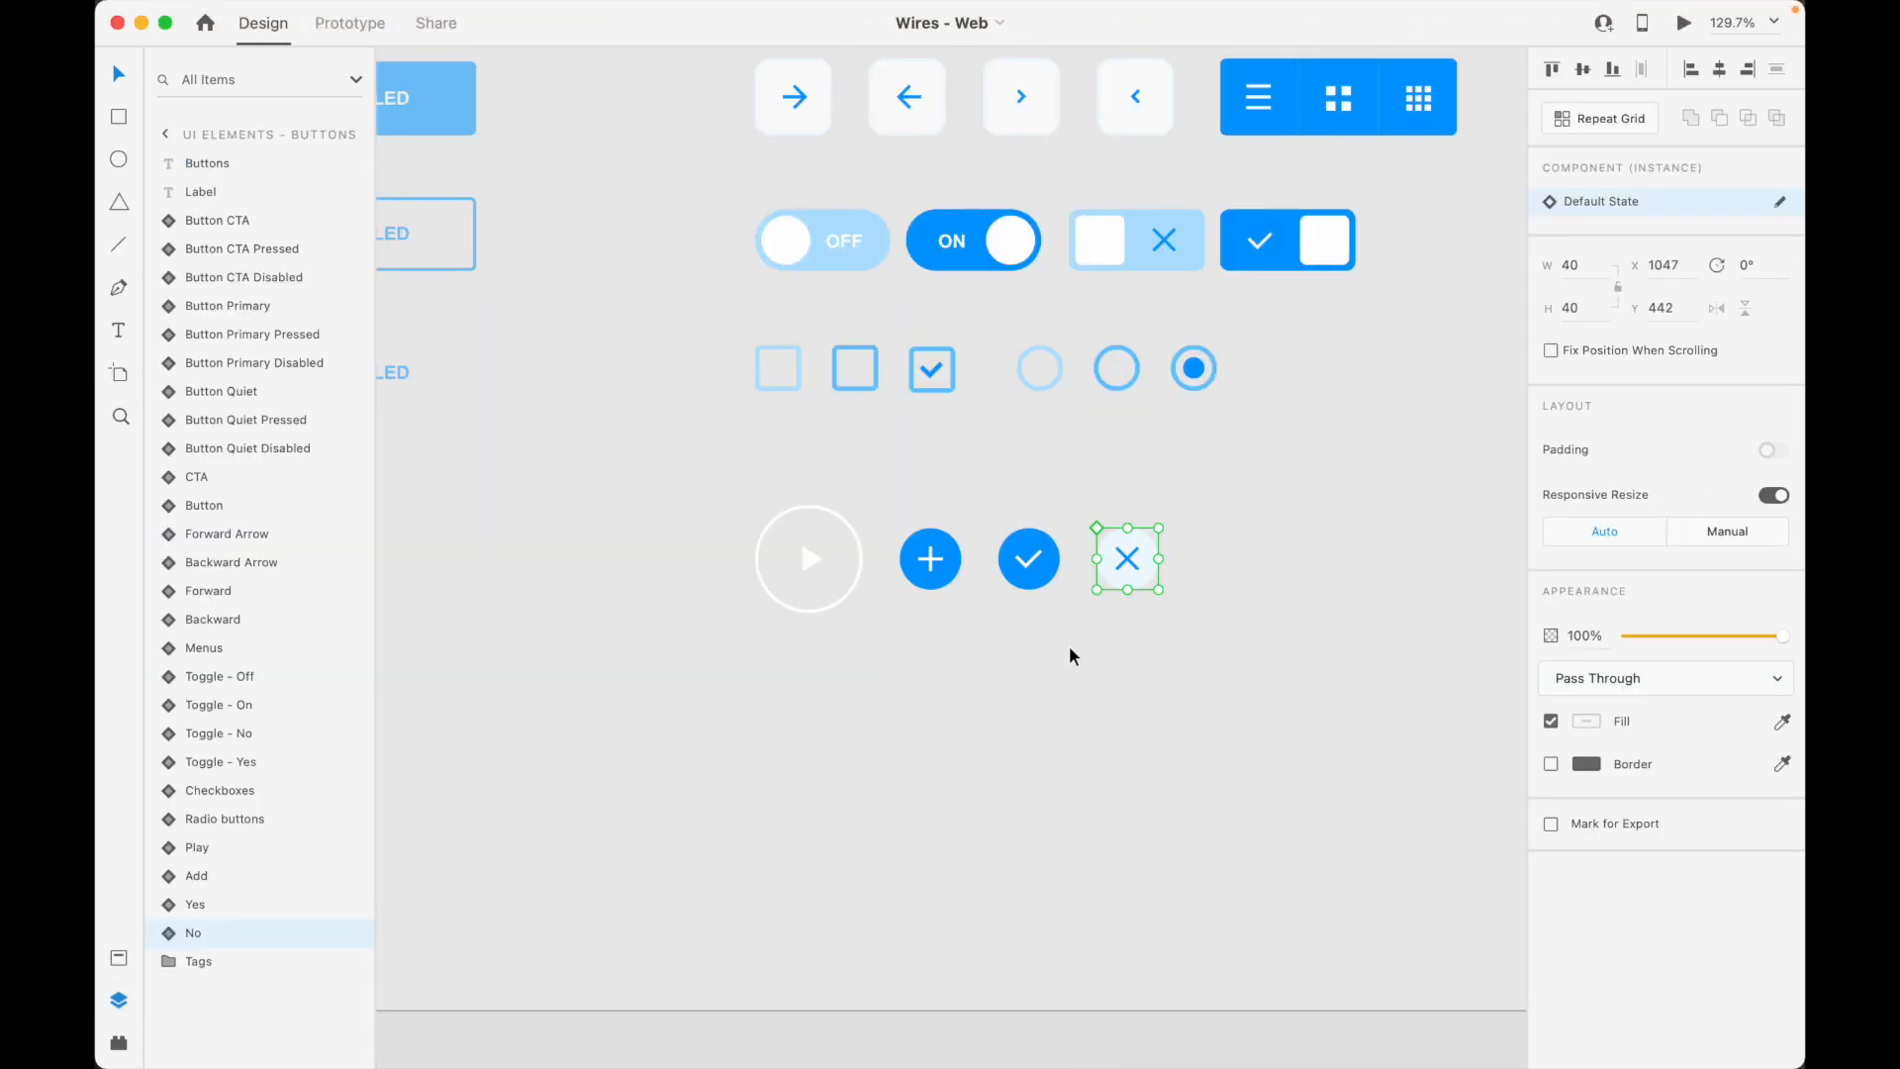
scroll(1062, 574, down, 5)
scroll(1136, 503, up, 2)
scroll(963, 653, up, 5)
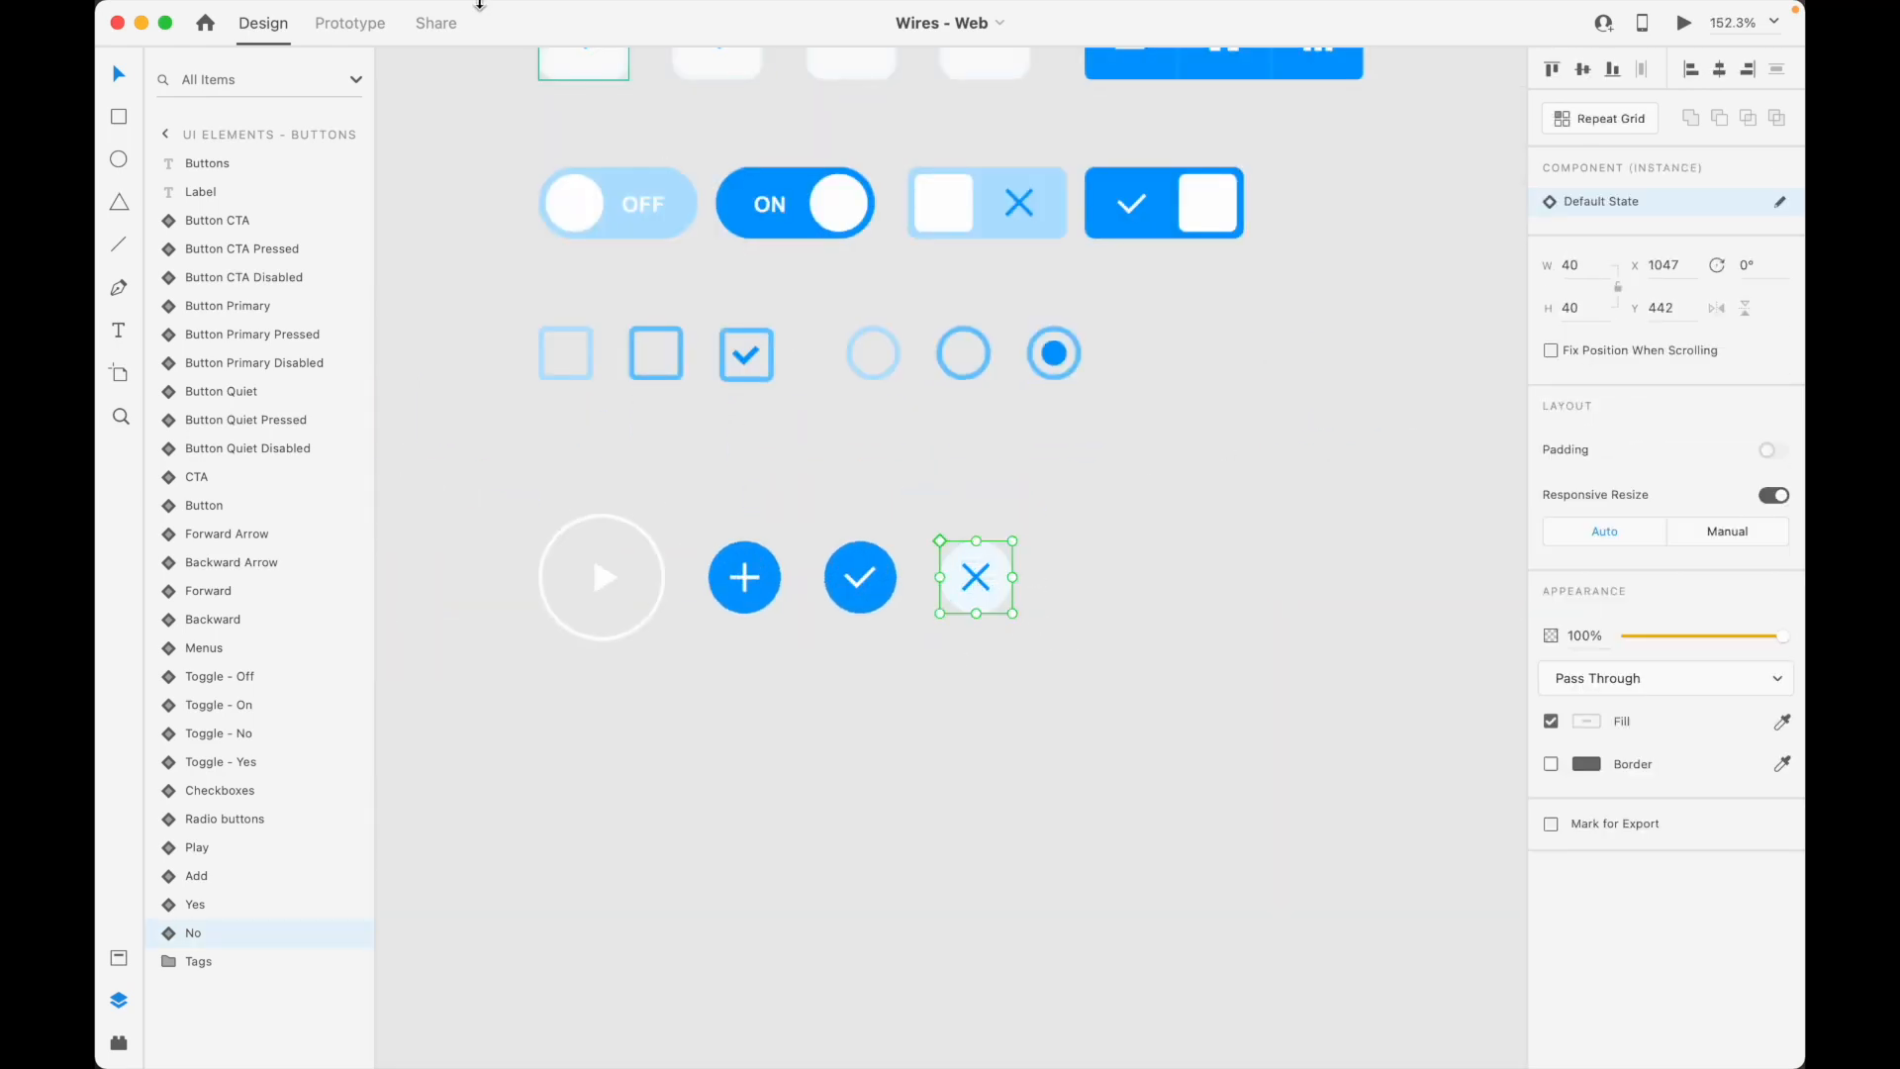
click(545, 7)
click(574, 289)
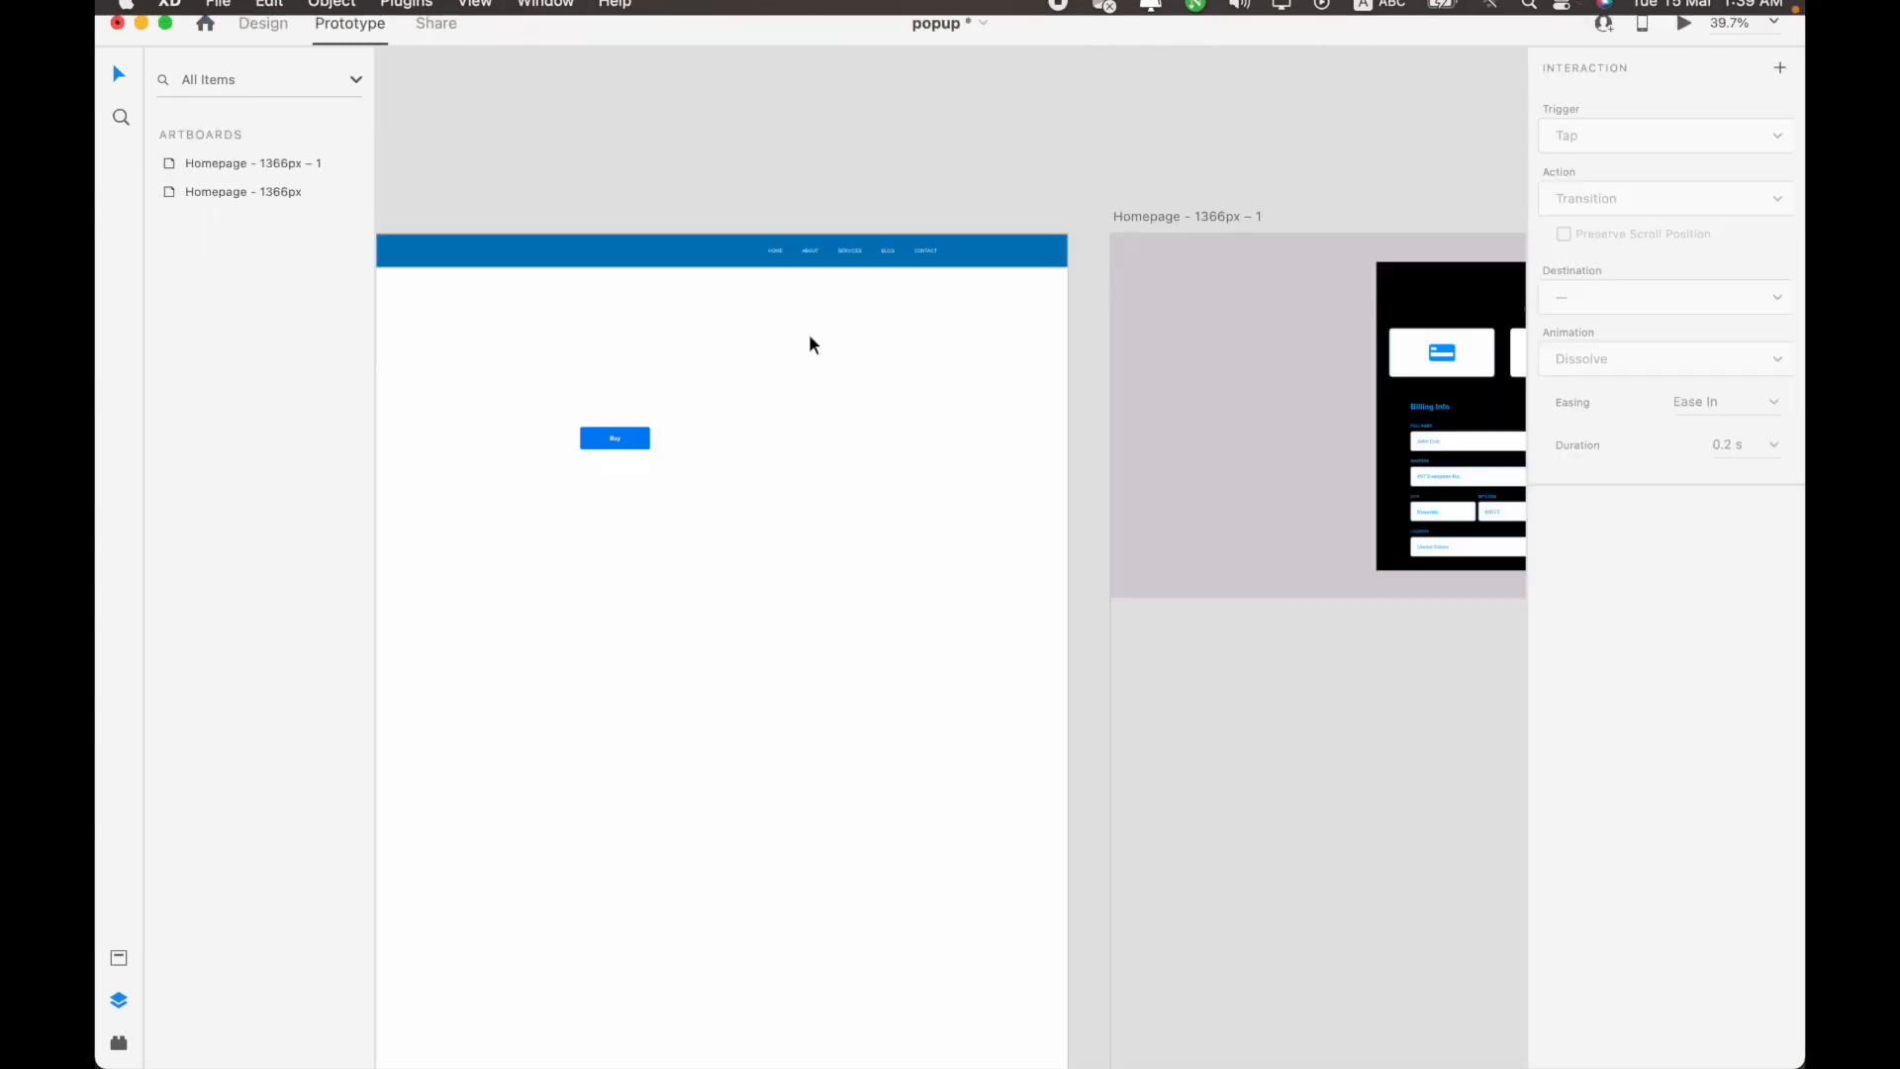
Paste the X button into the payment artboard and place it in the payment form's upper right corner
scroll(851, 475, down, 3)
scroll(1447, 335, up, 10)
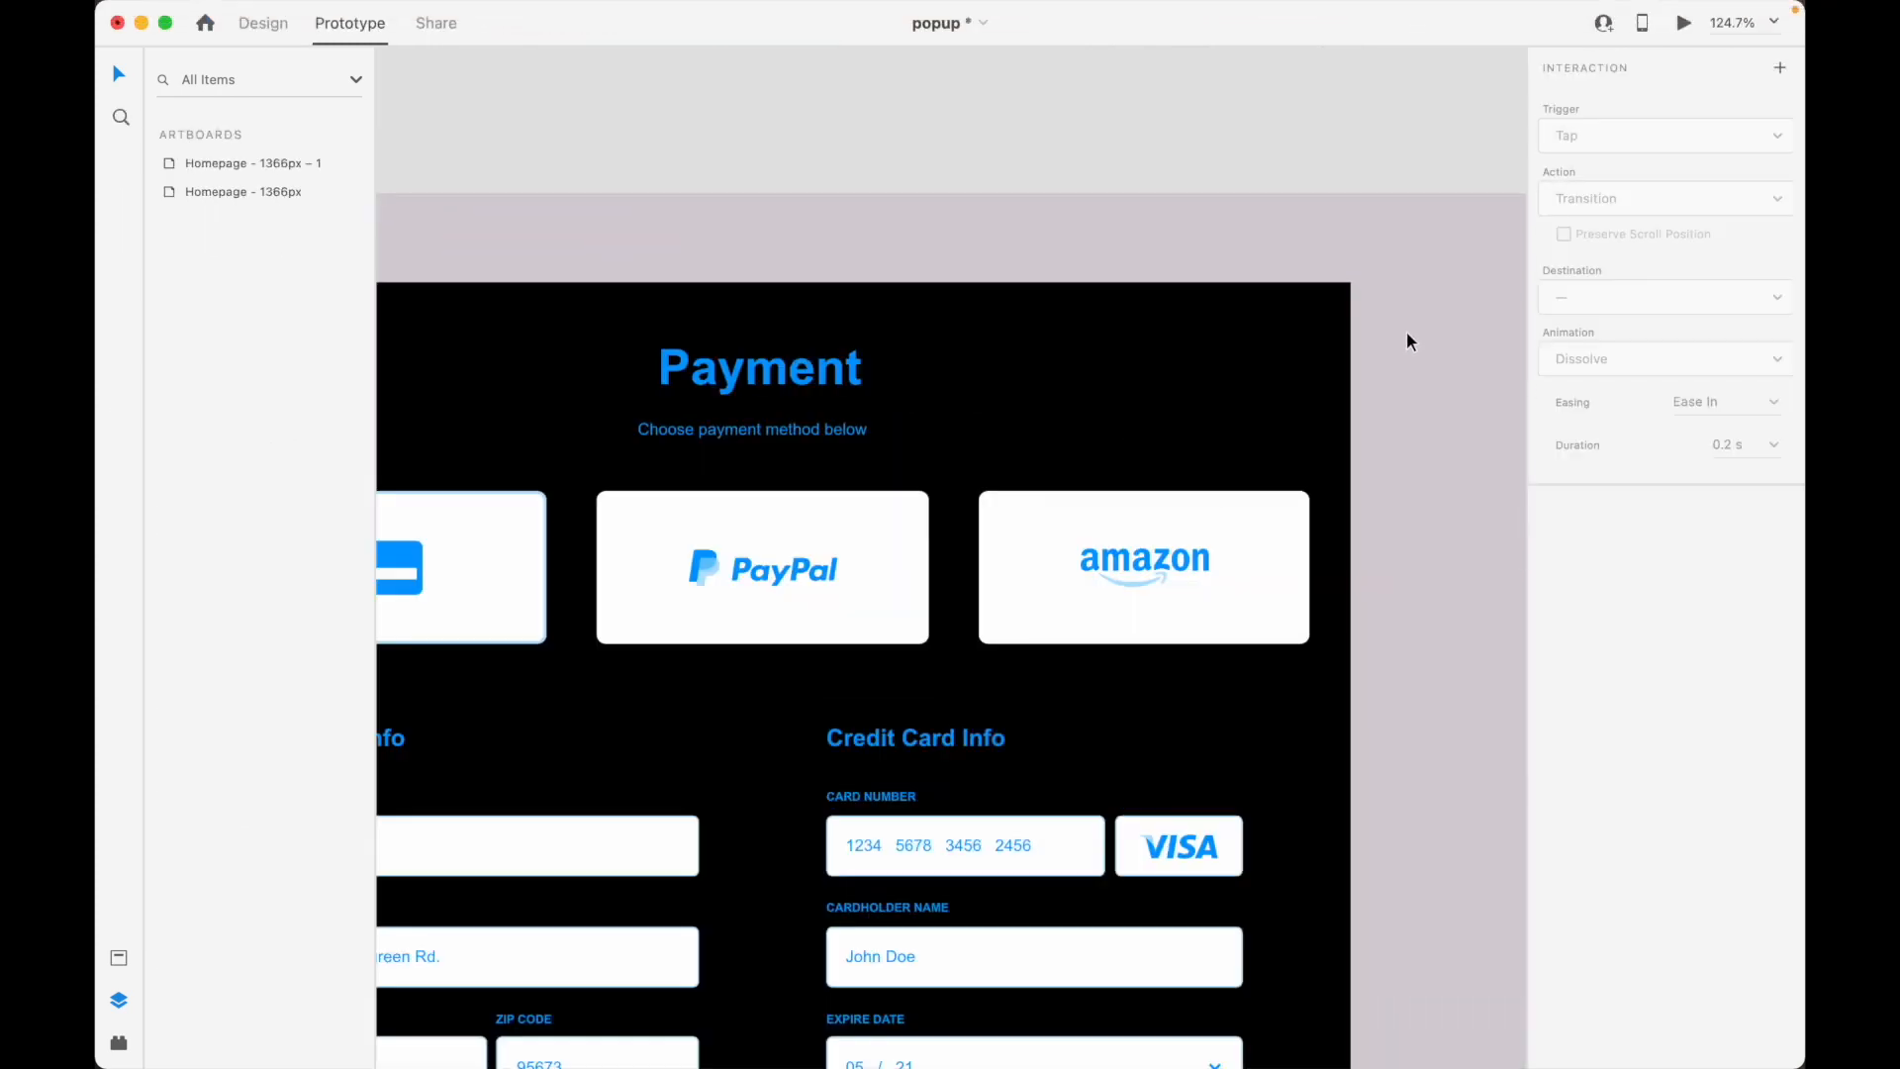
scroll(1411, 337, up, 2)
click(952, 557)
drag(952, 557, 1290, 350)
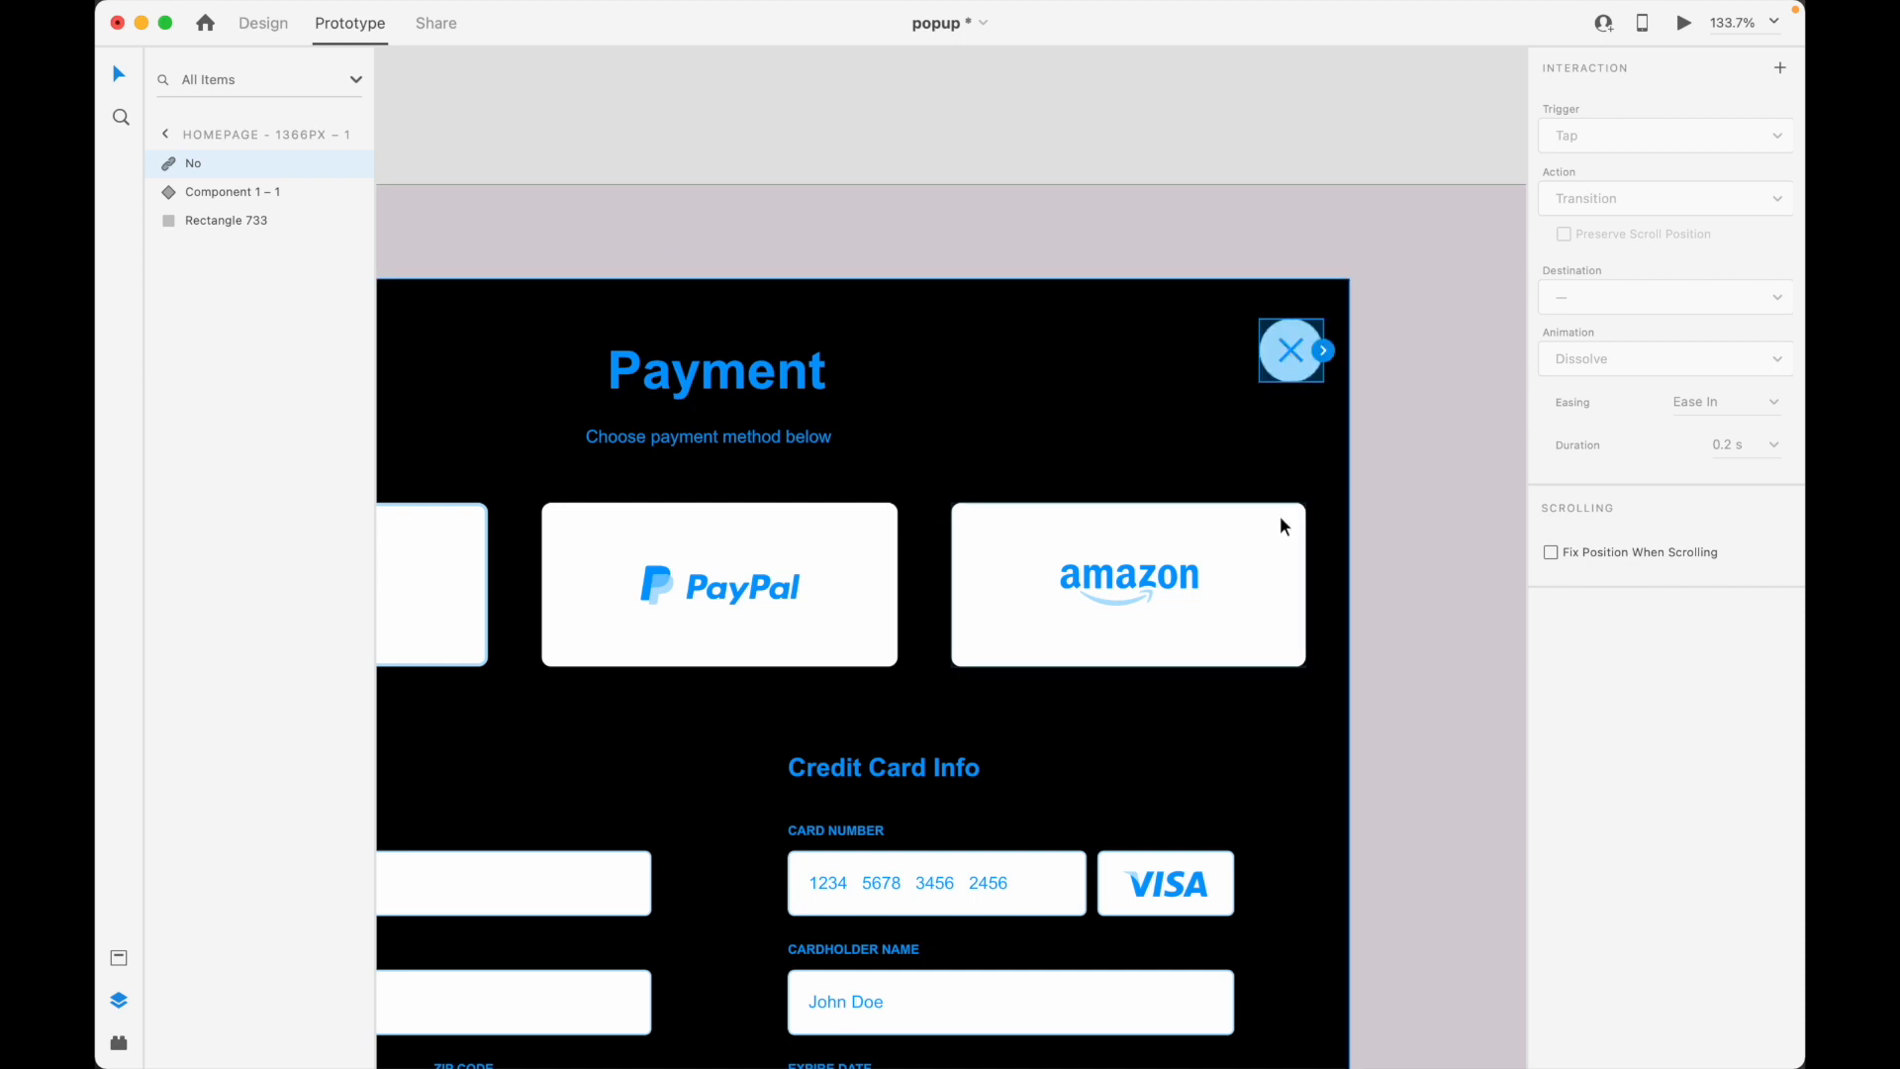
Connect the payment form's X button to the Homepage - 1366px artboard with a Tap transition
scroll(1306, 374, down, 5)
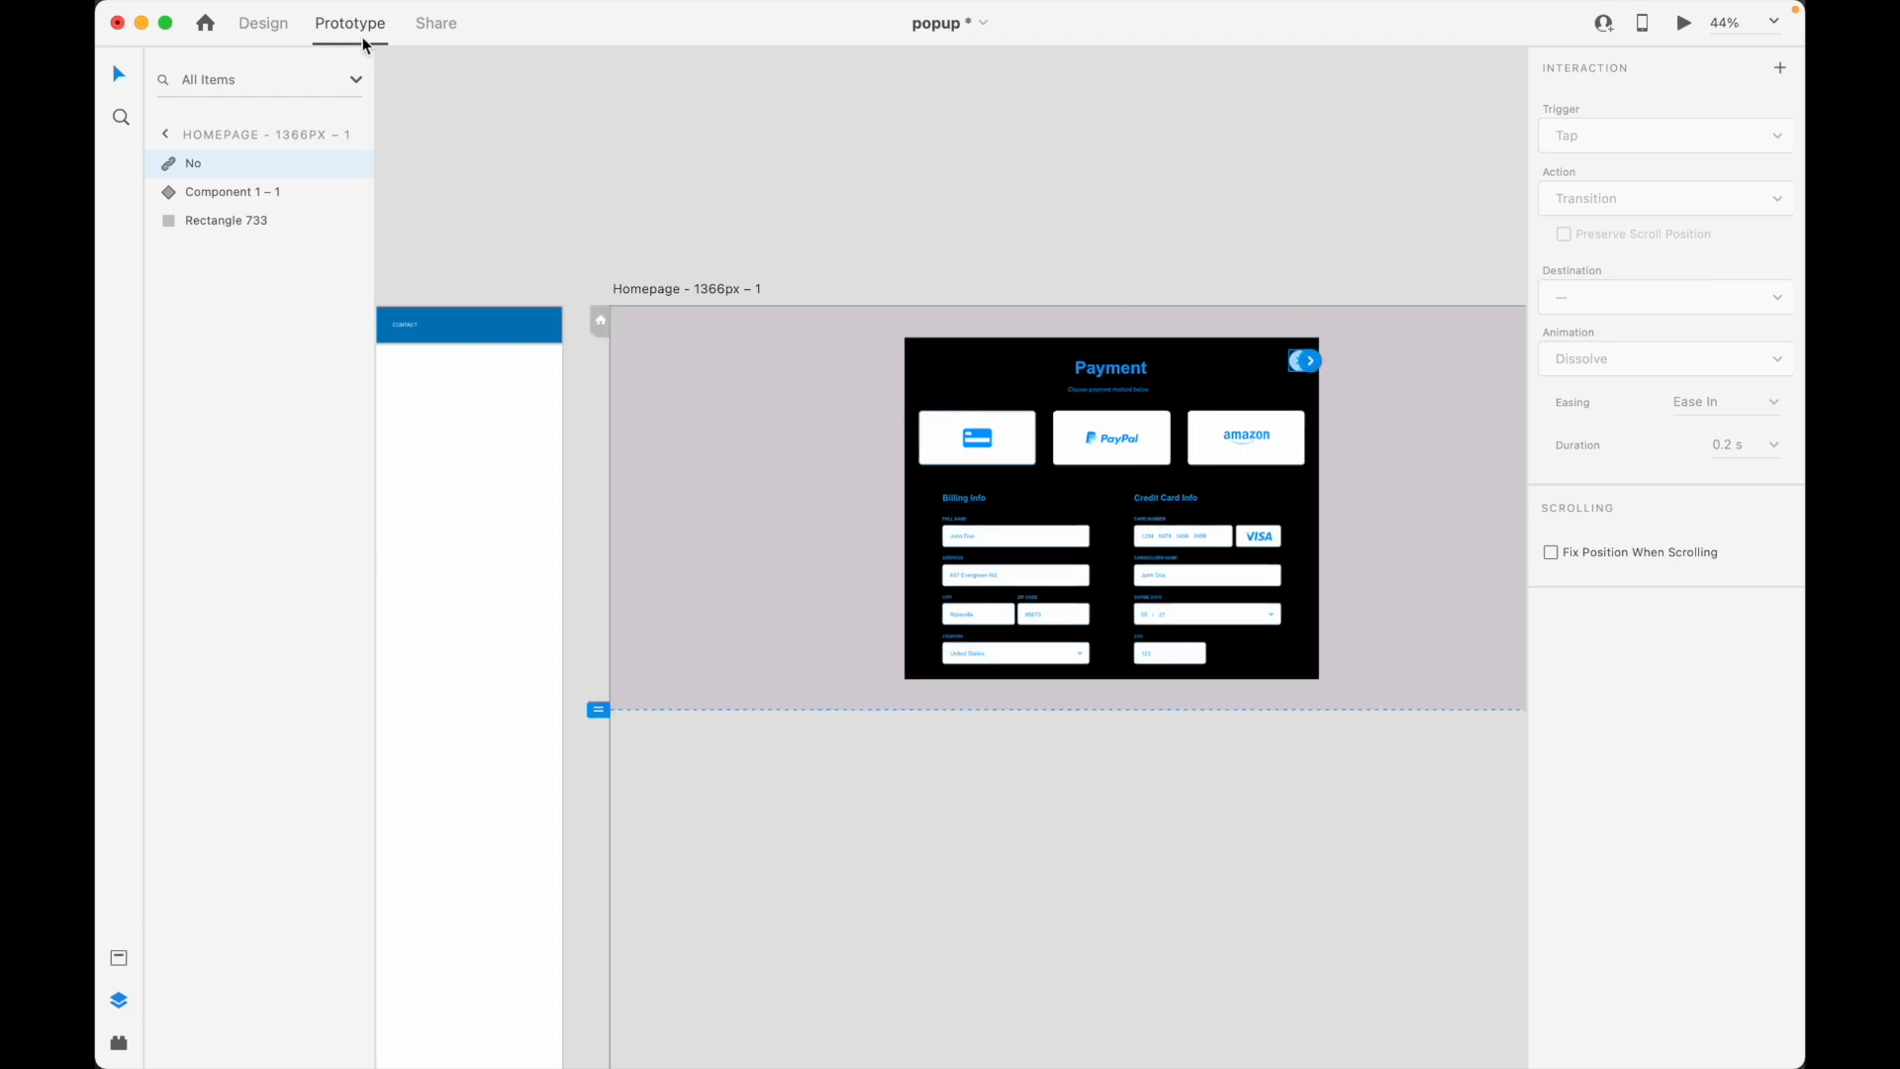
scroll(1307, 360, up, 5)
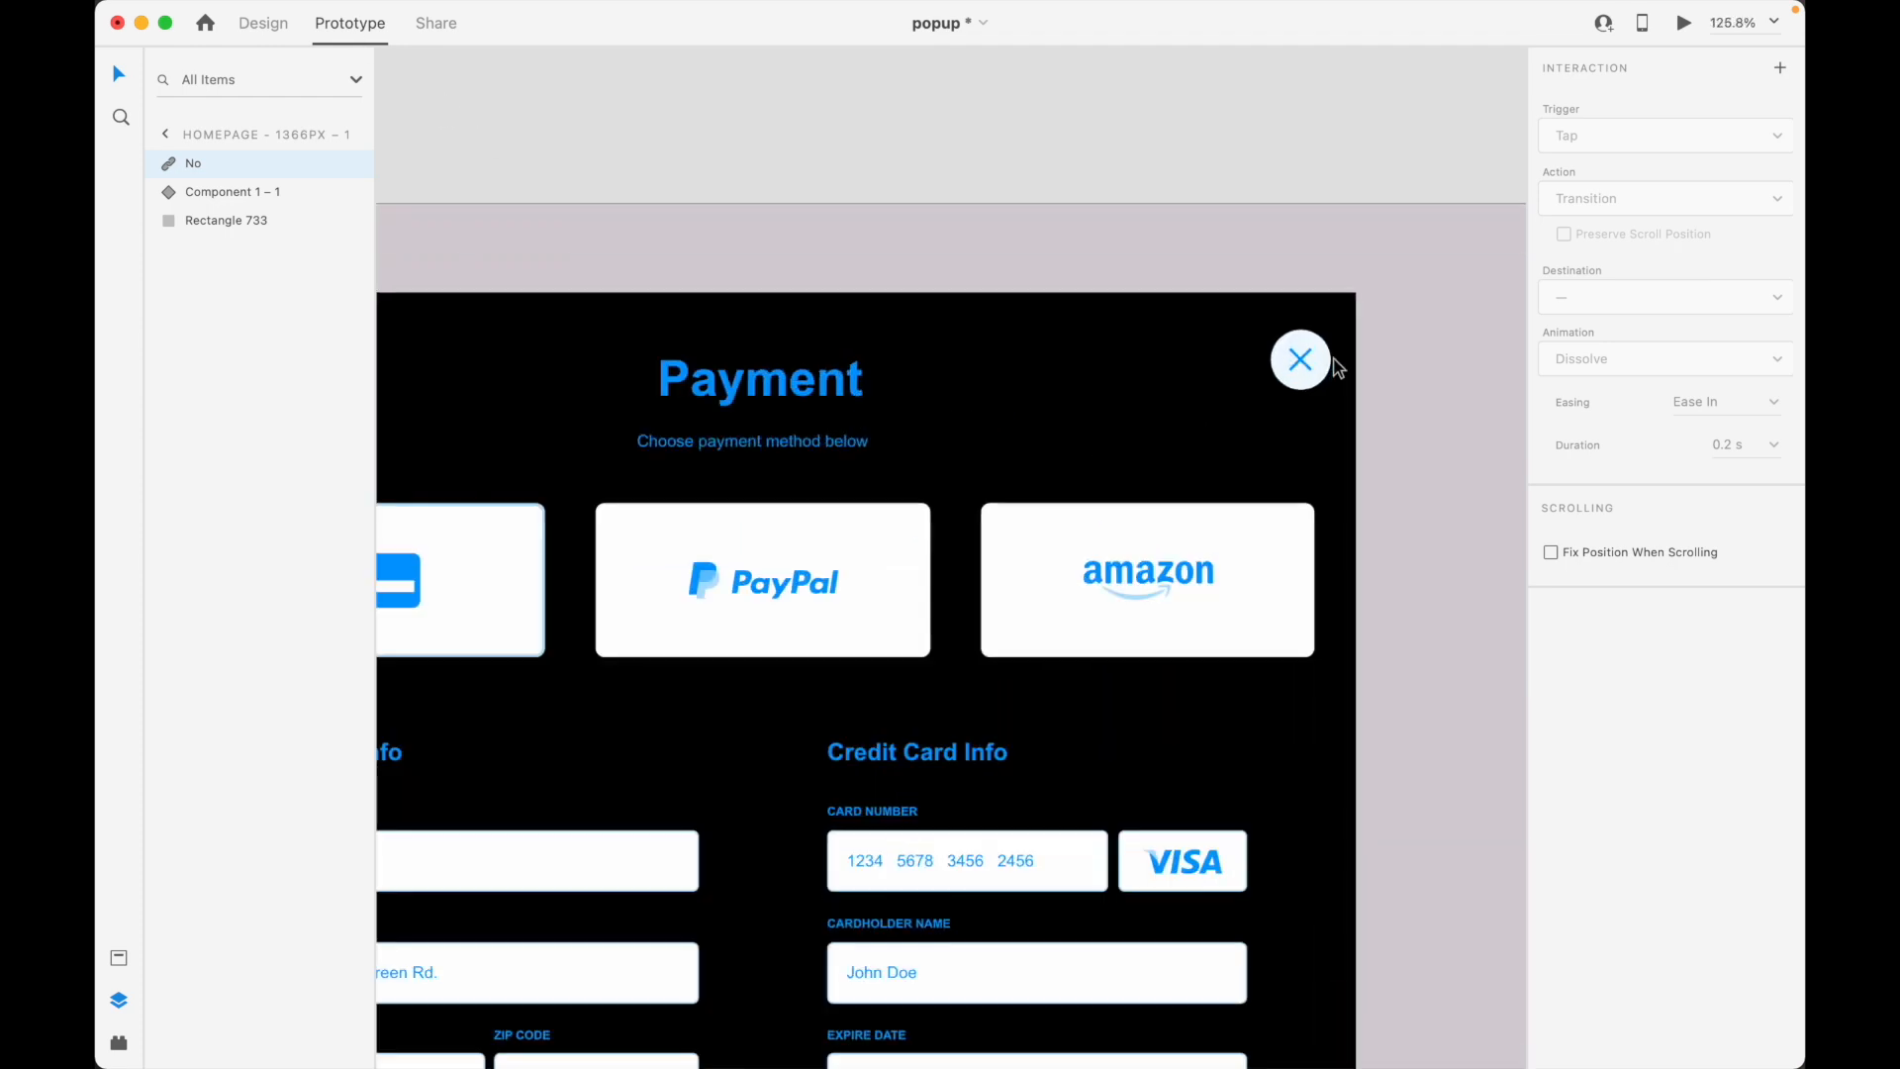
scroll(1338, 369, down, 2)
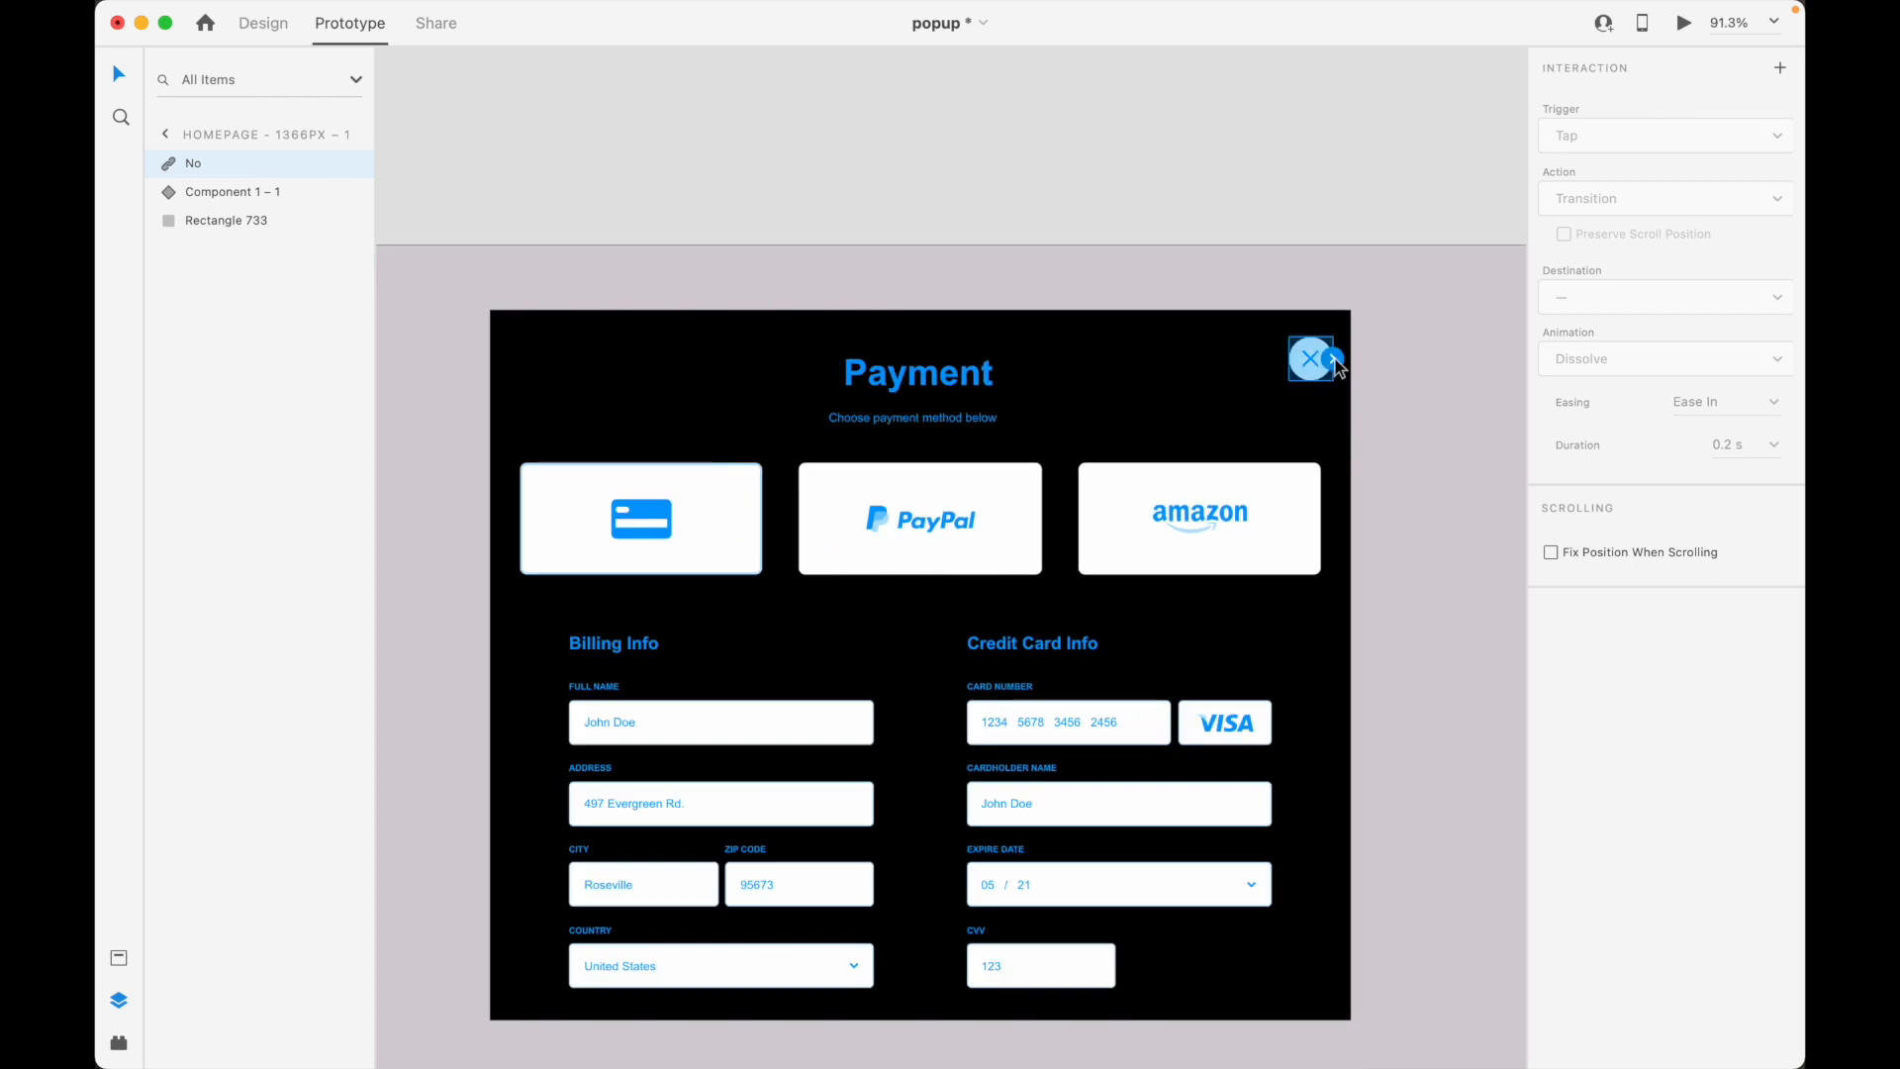
scroll(1338, 368, down, 3)
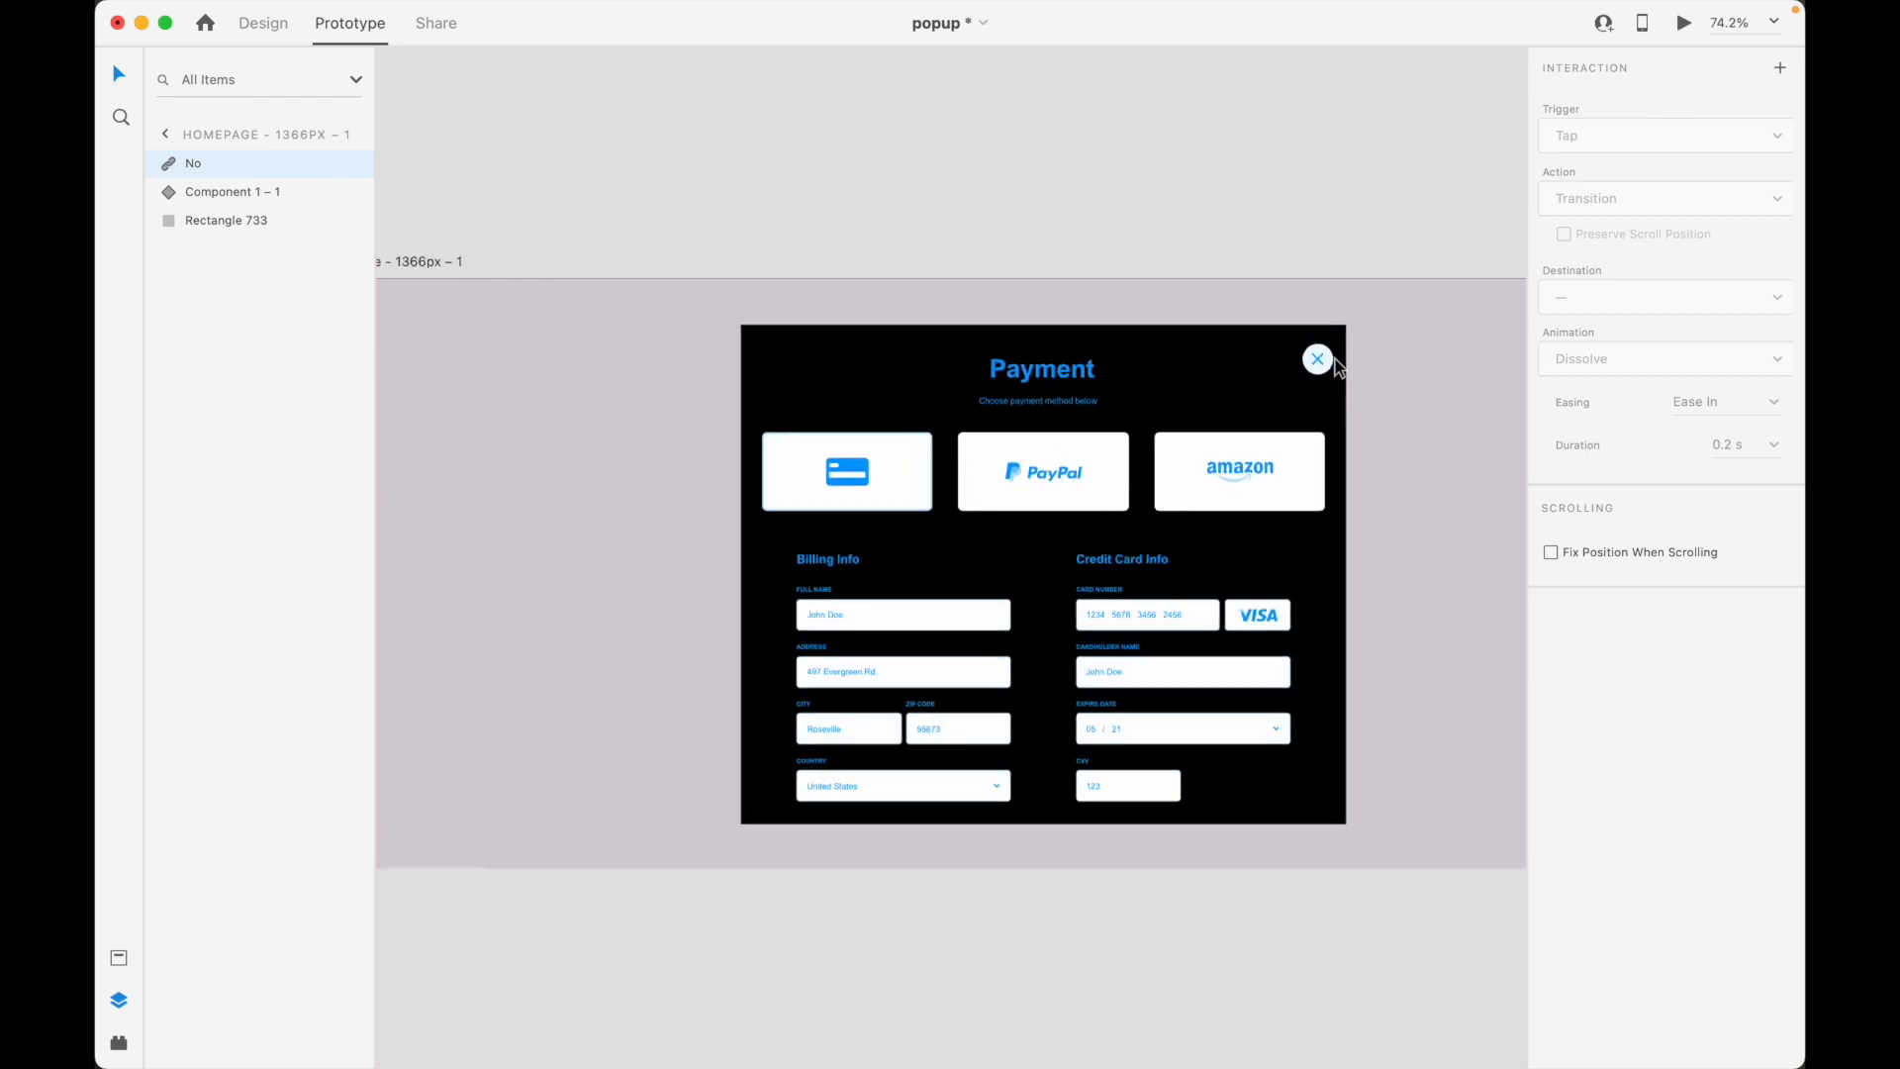
scroll(1338, 369, down, 1)
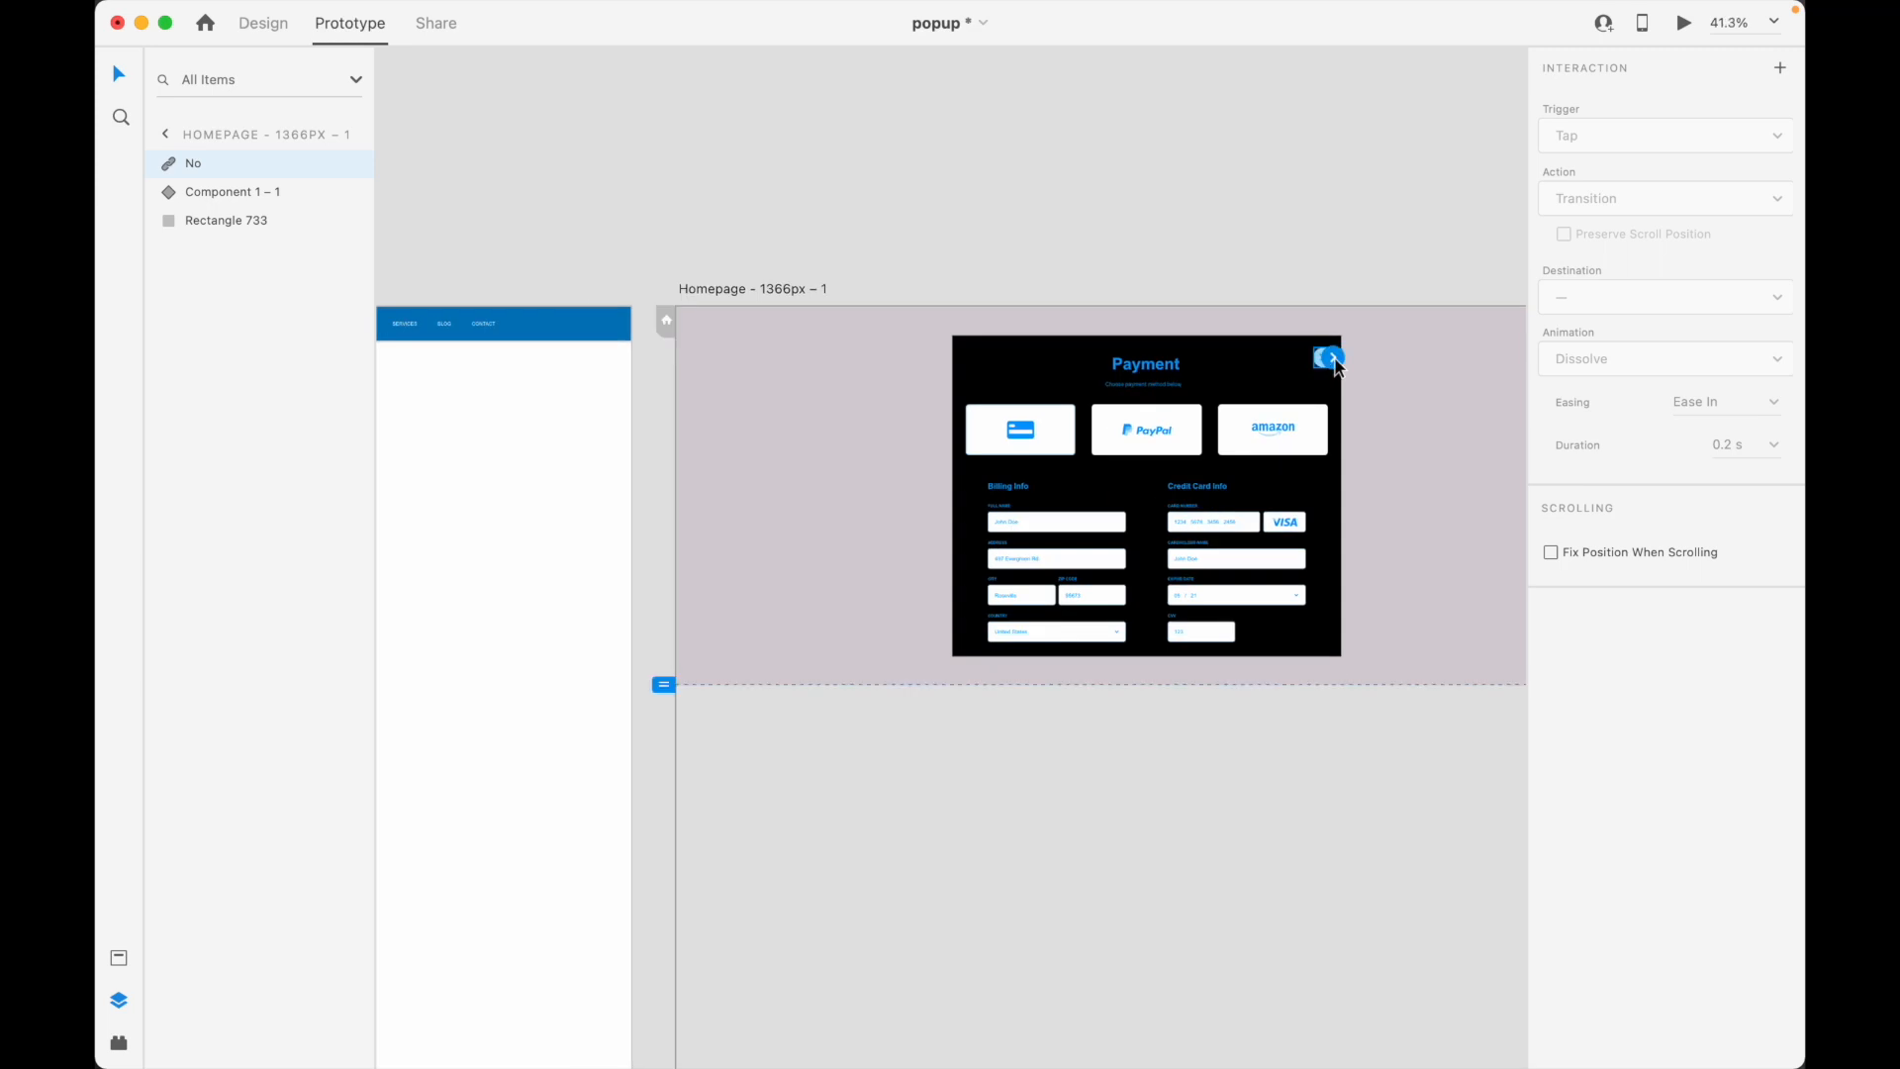
drag(1336, 364, 469, 559)
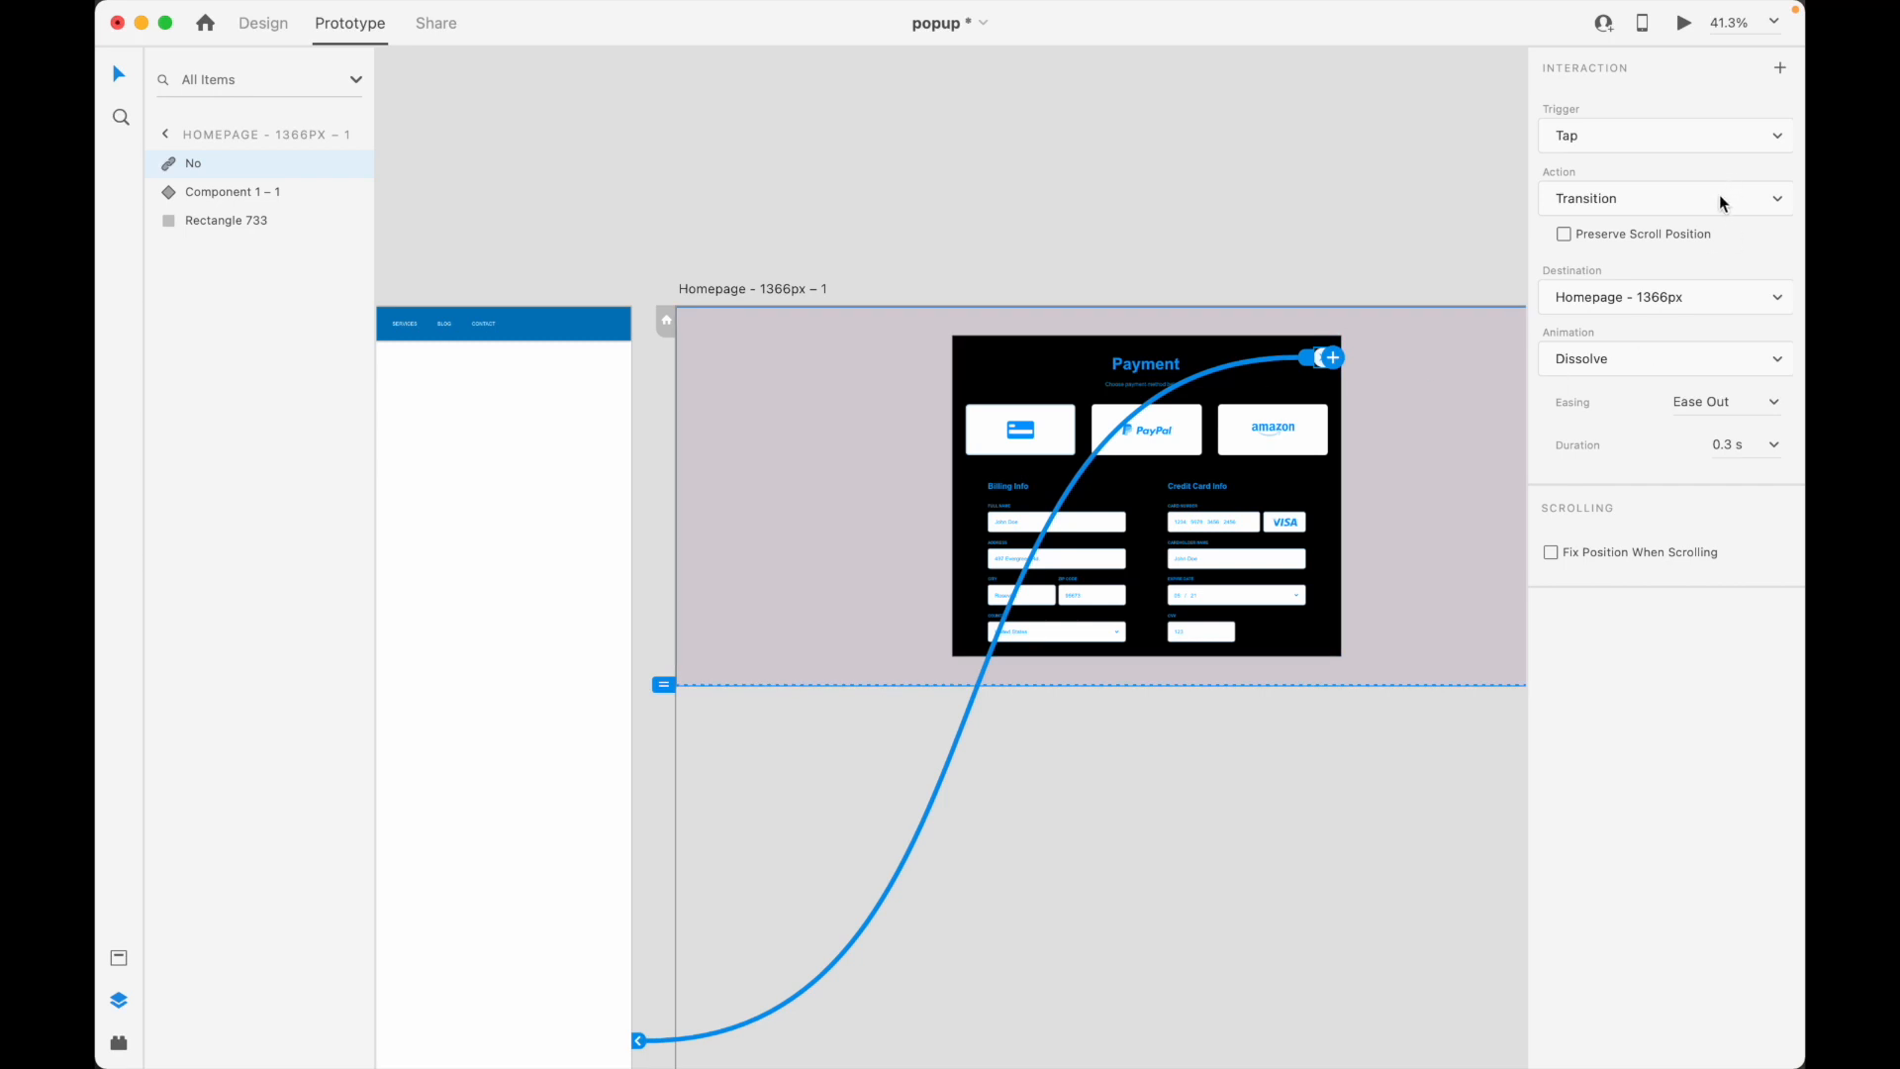
Review the action choices for the X button's interaction, keeping Transition, and clear the selection
click(1648, 199)
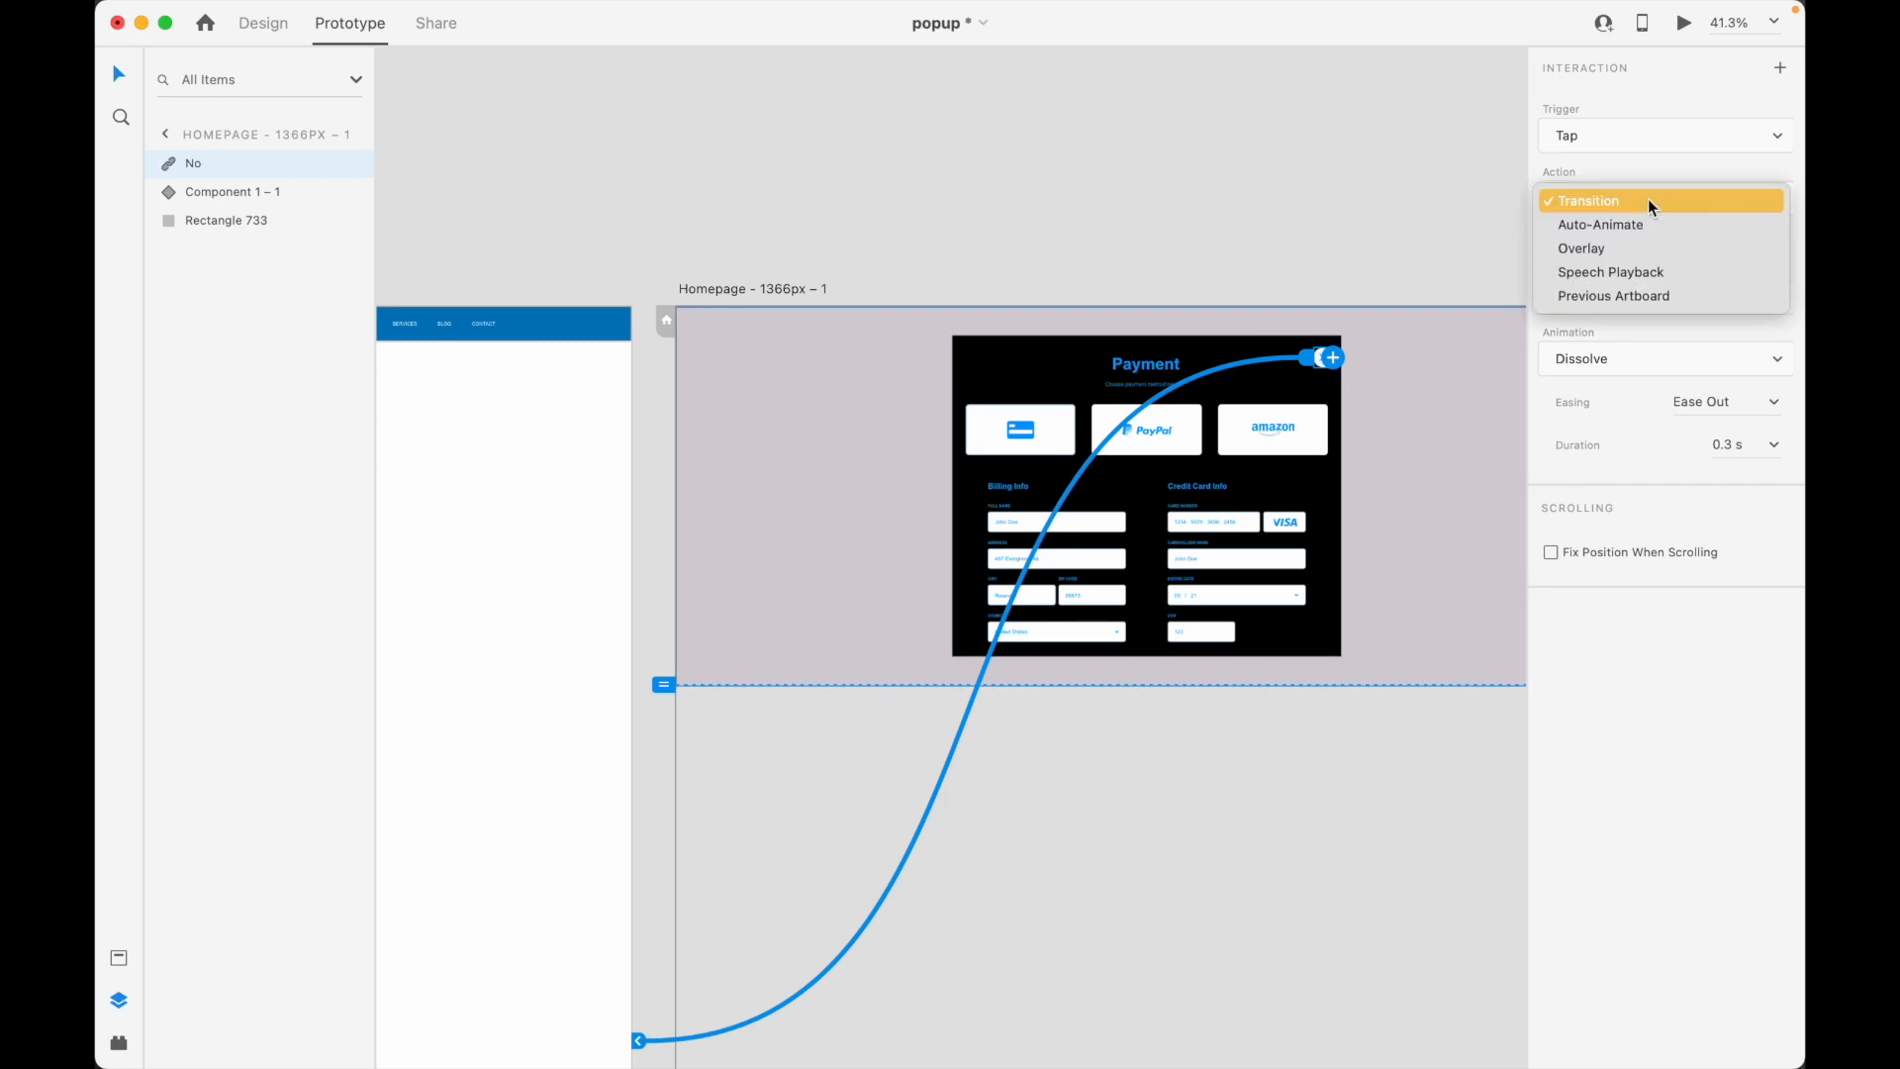
click(1636, 172)
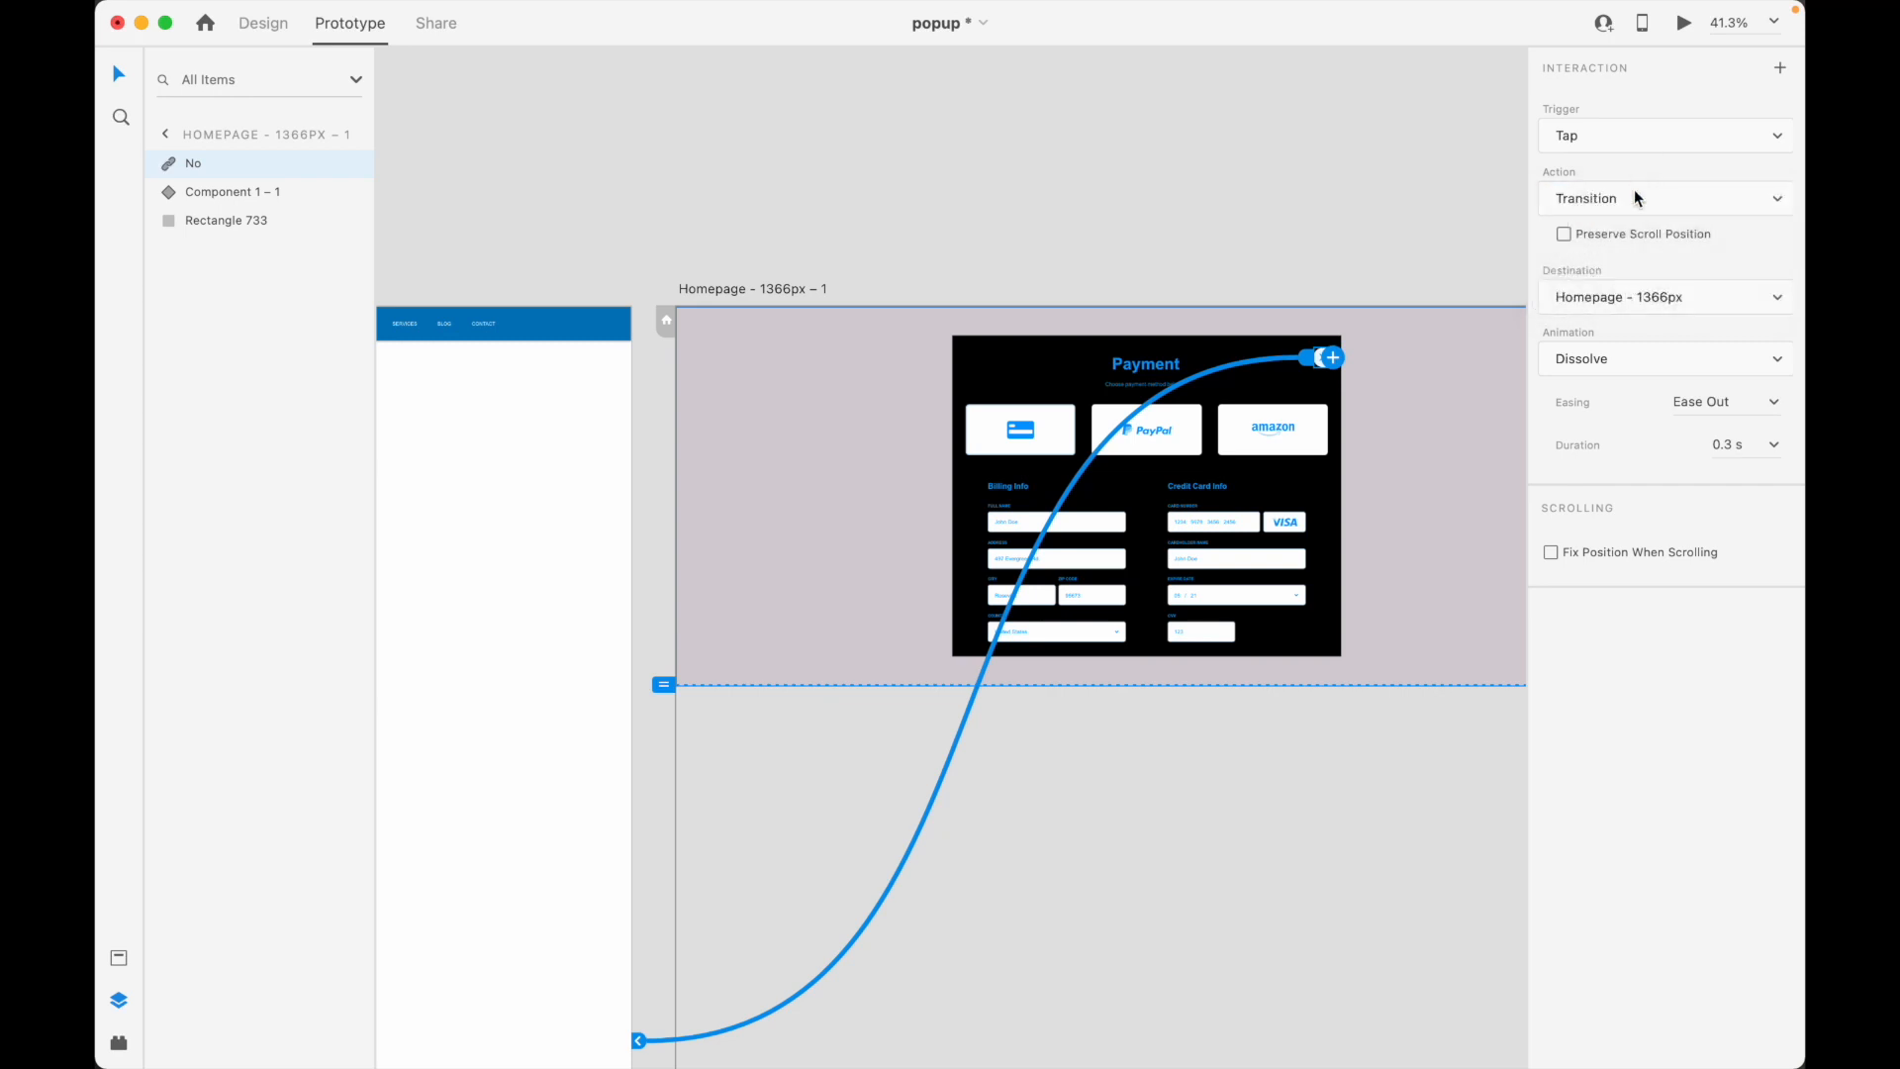
click(1635, 200)
click(1635, 200)
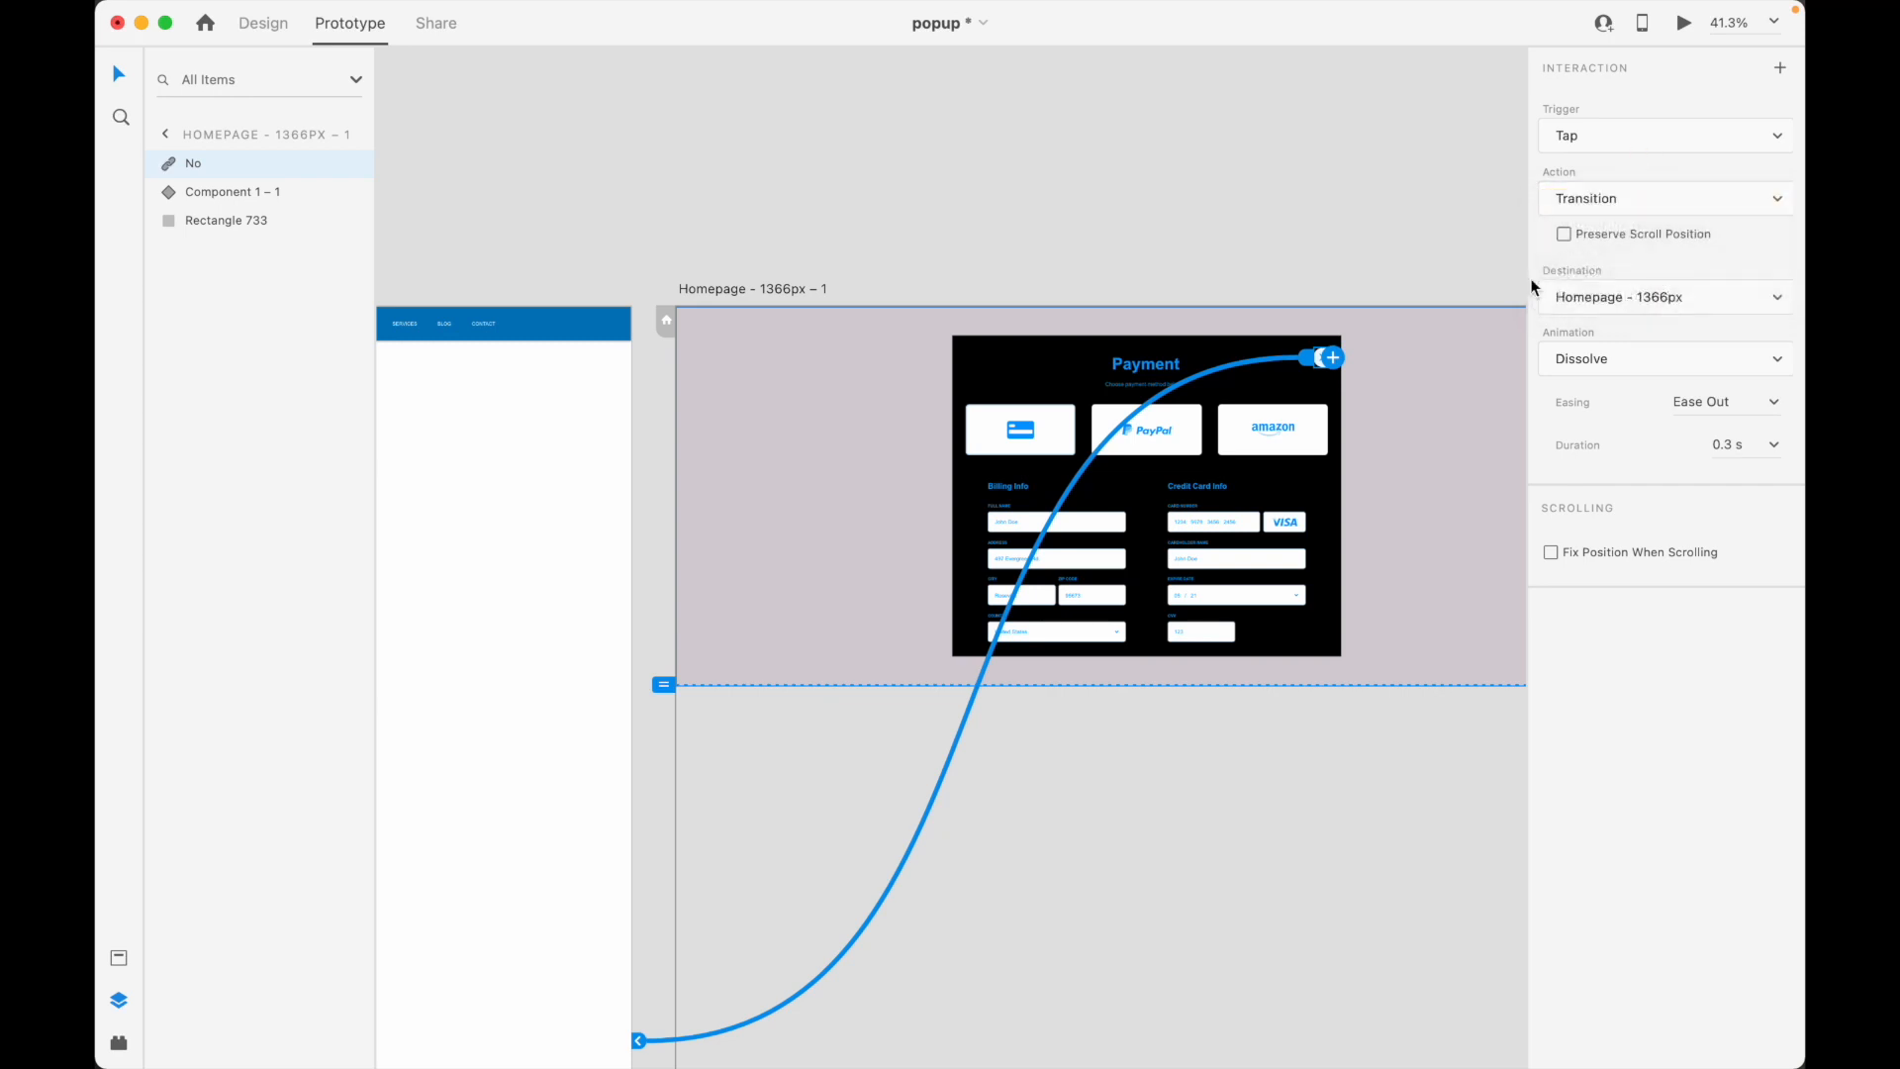
click(1295, 212)
click(1327, 363)
click(1223, 256)
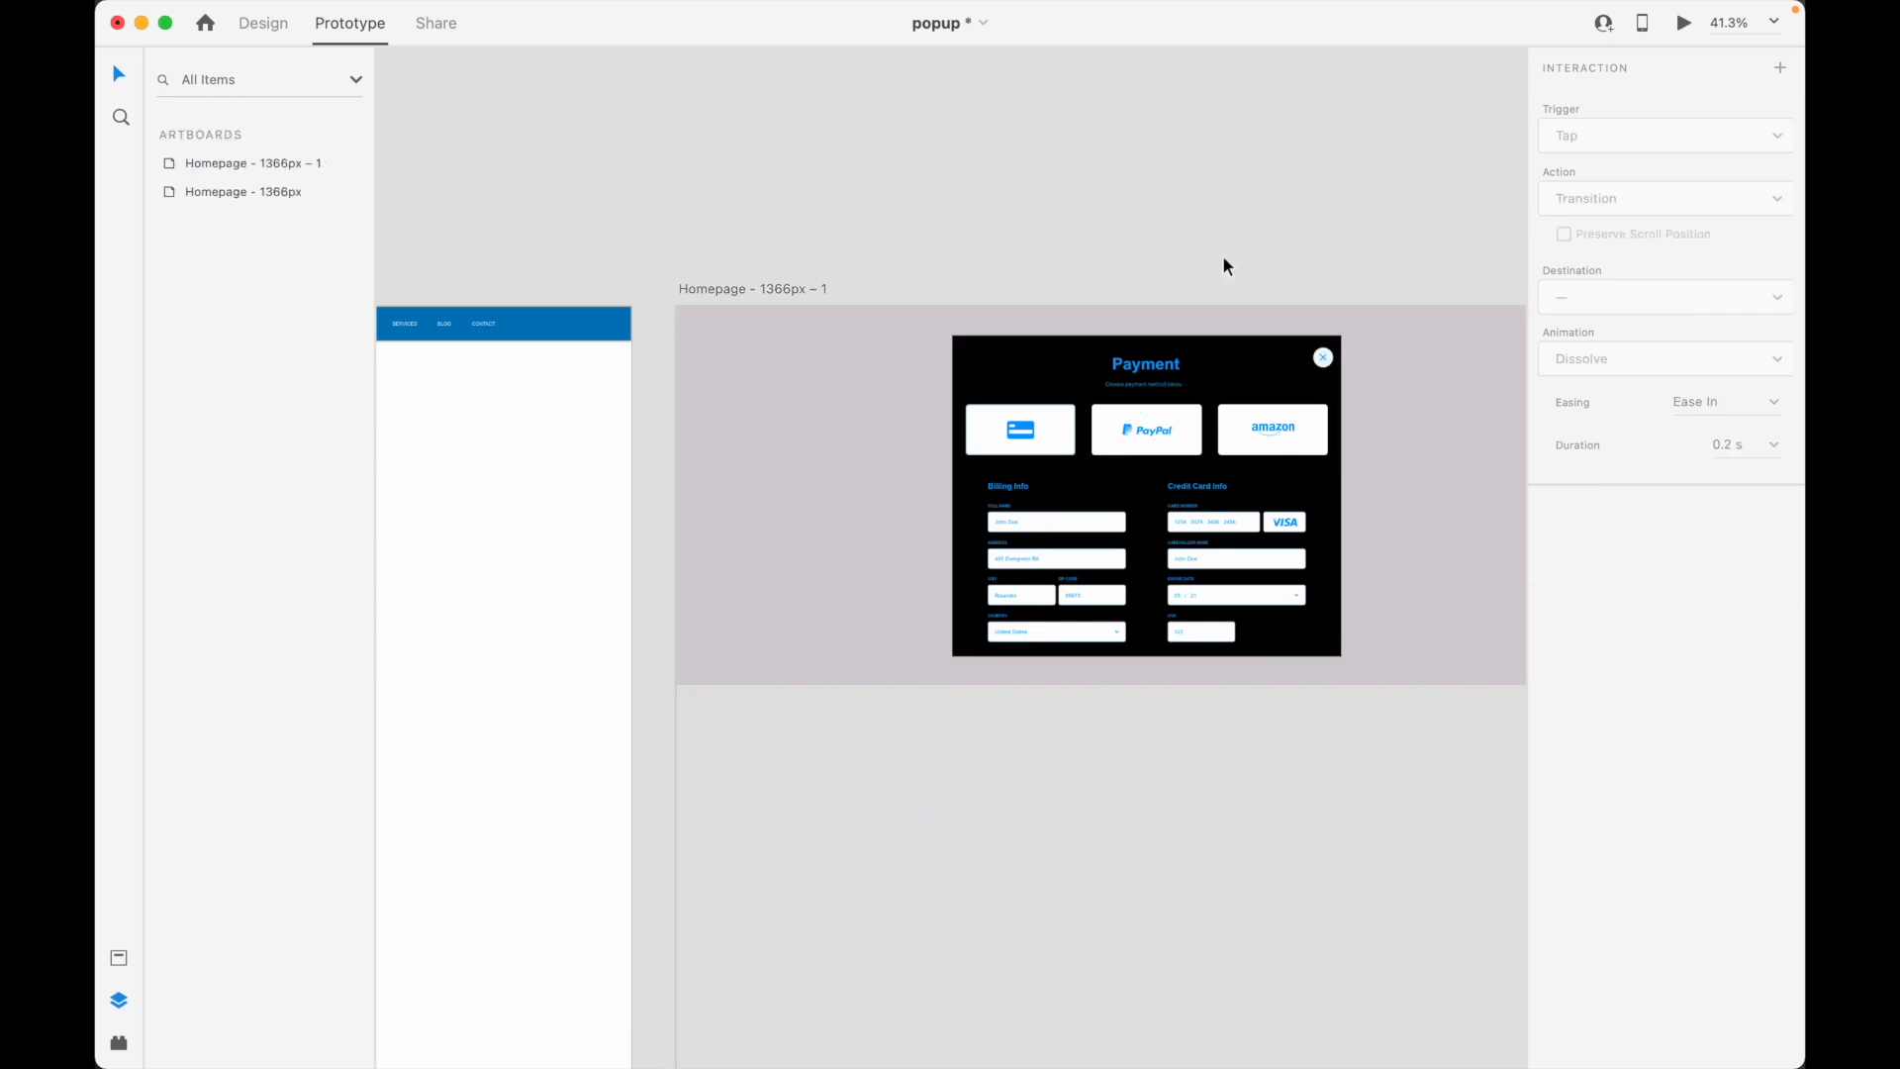
Select the Buy button together with the header items on the Homepage - 1366px artboard and open the prototype preview
key(super+0)
drag(723, 173, 905, 365)
scroll(920, 314, up, 3)
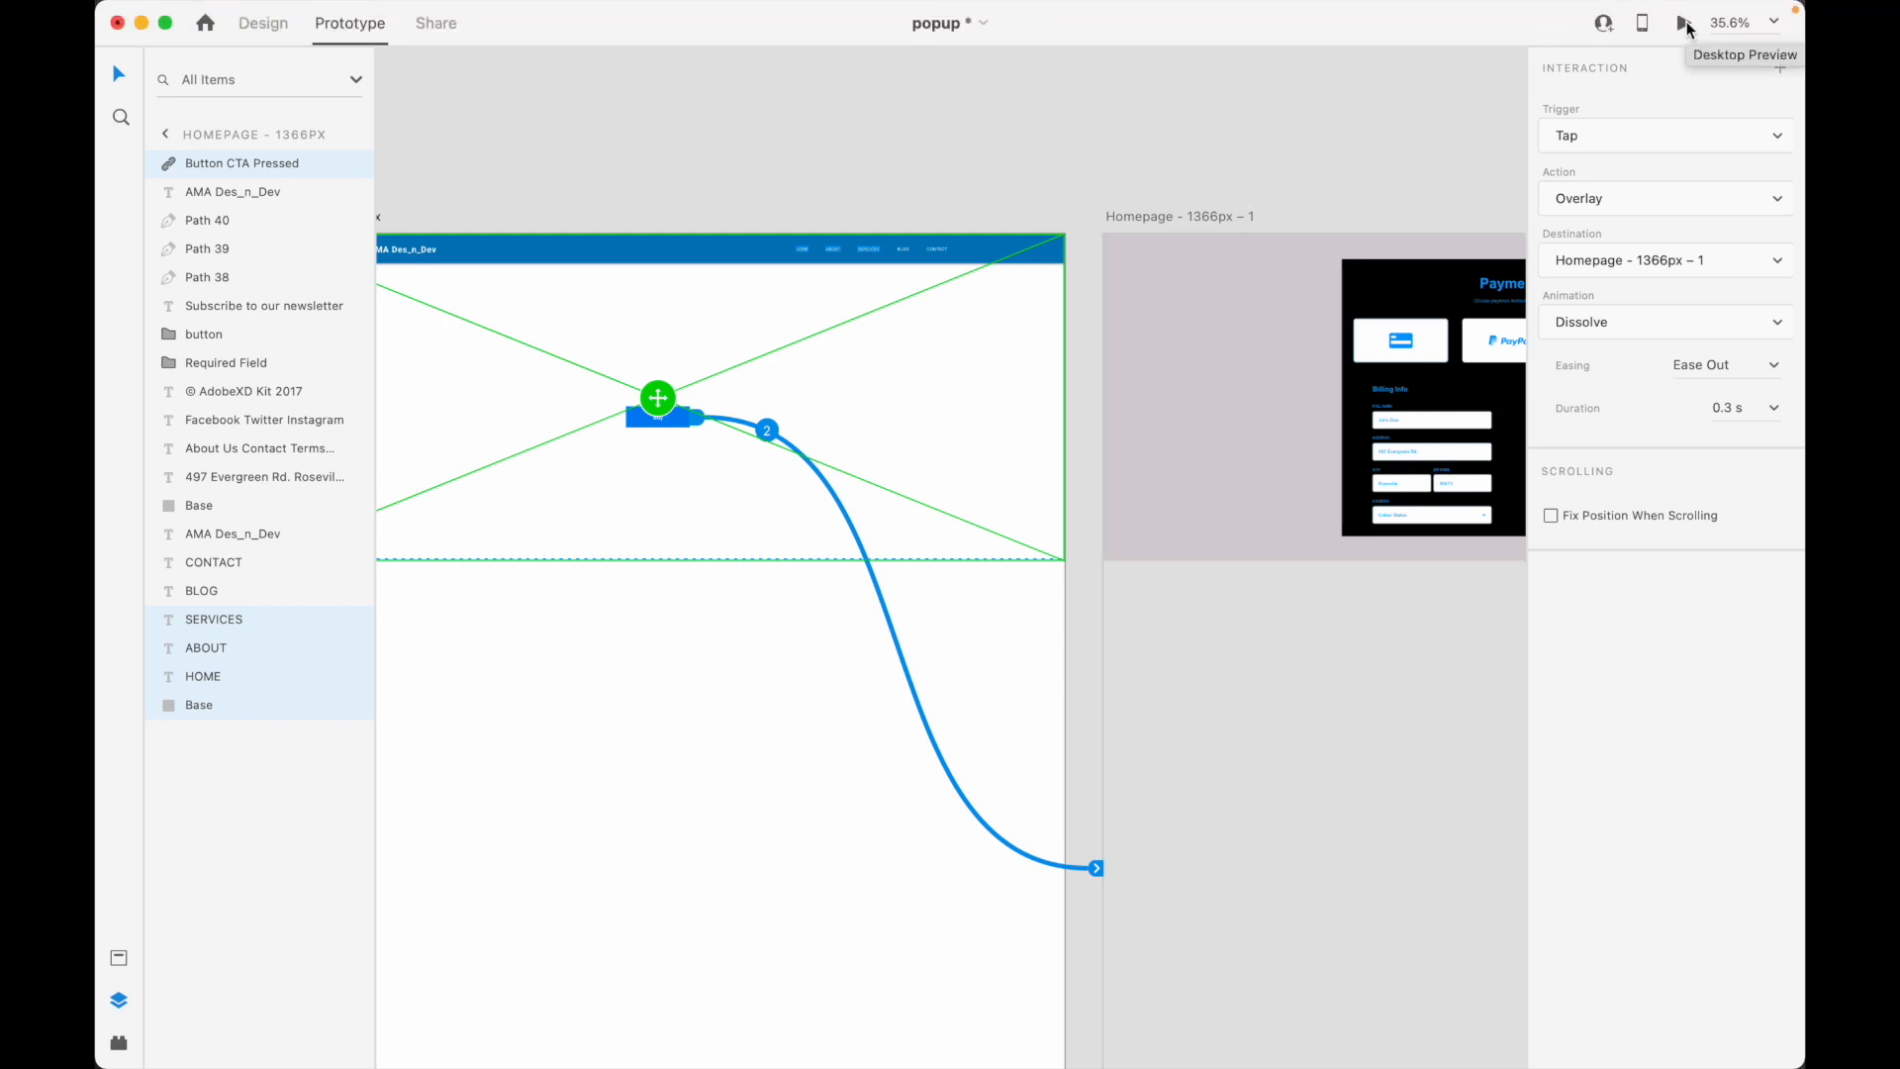
click(546, 13)
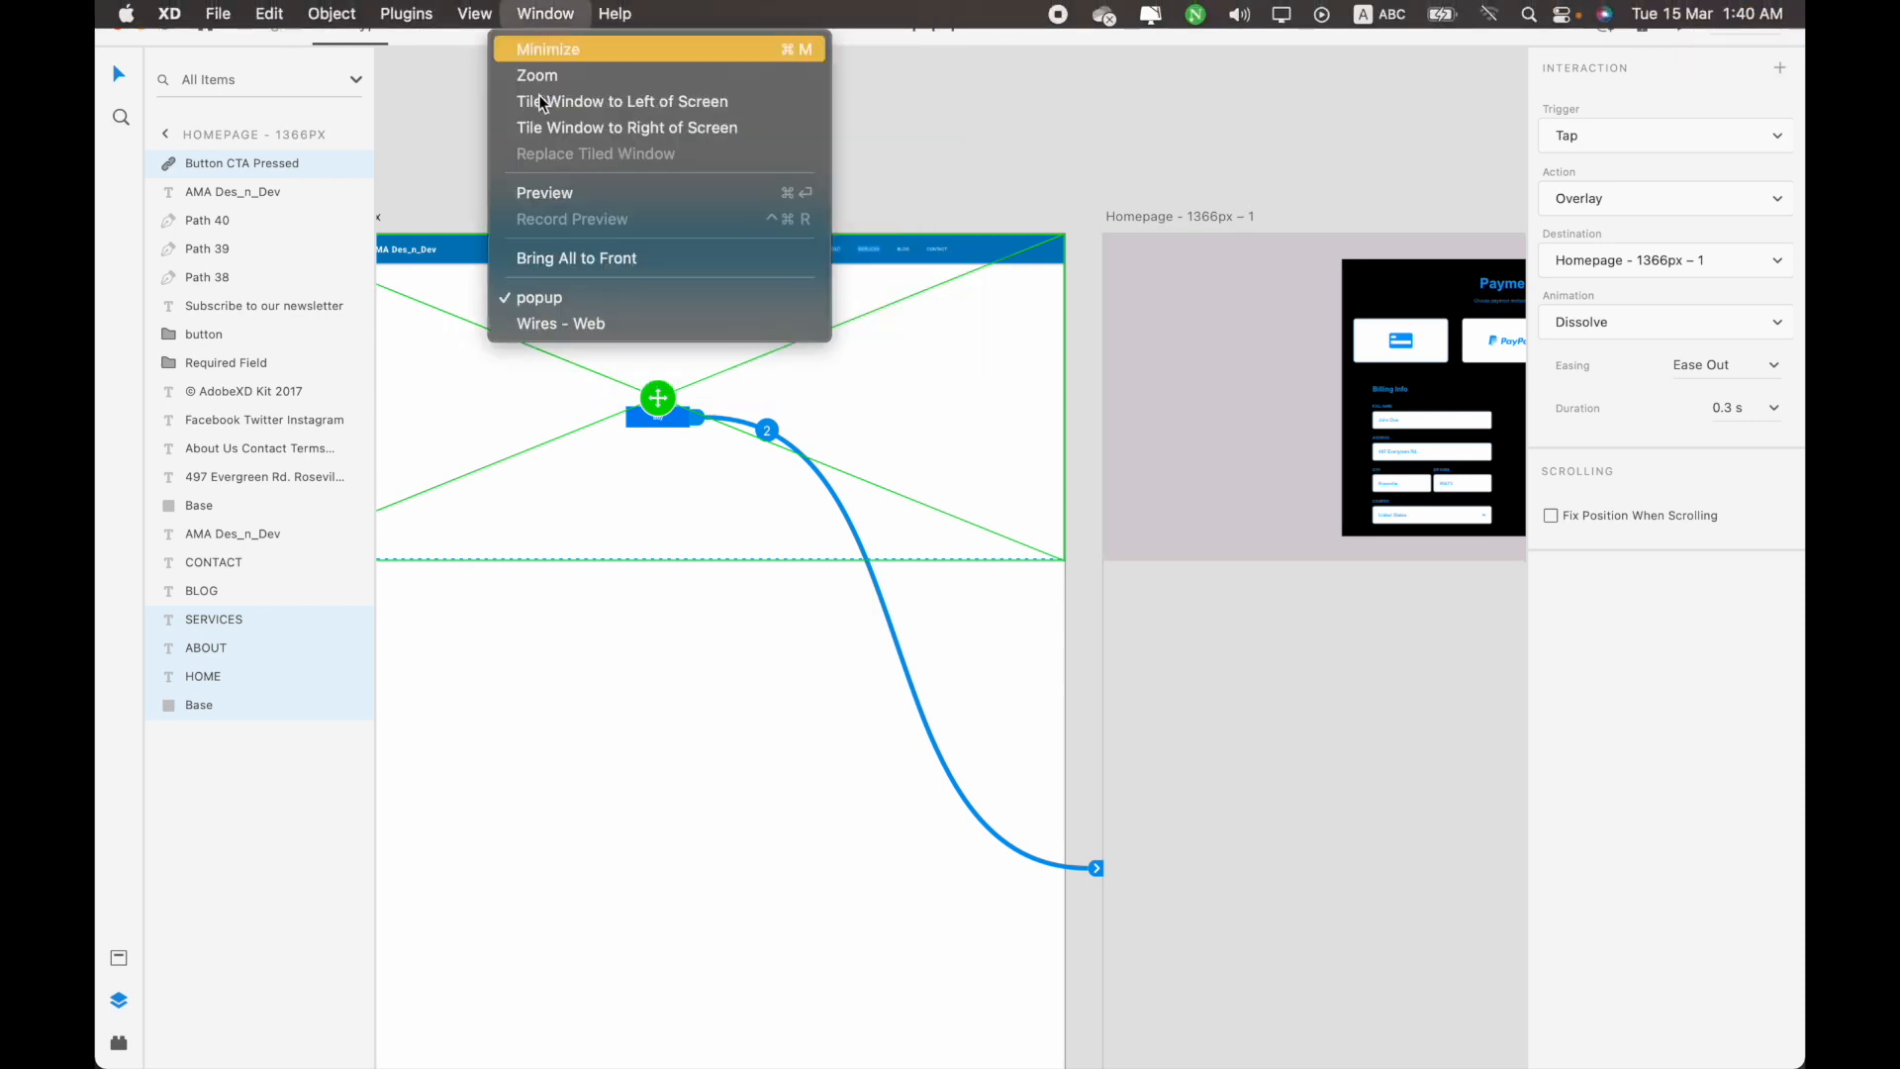
click(545, 194)
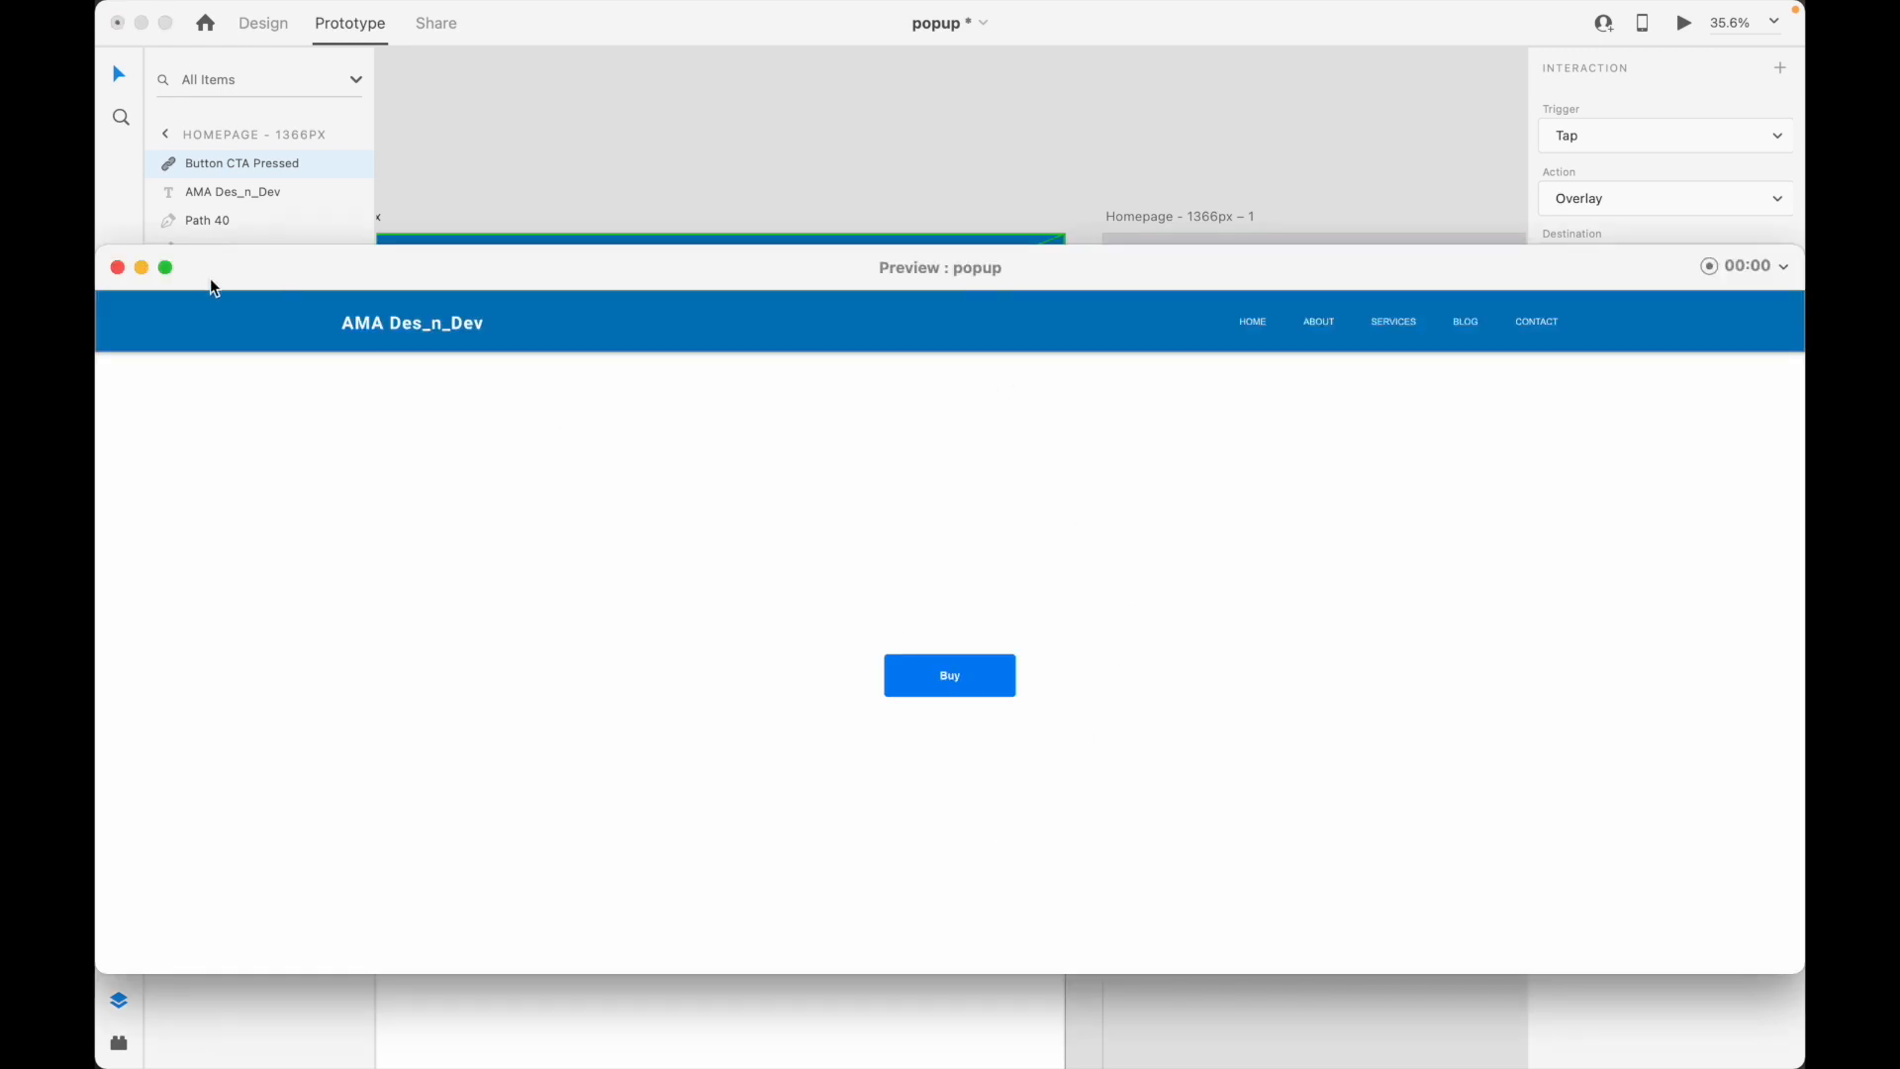
Test the prototype by opening the payment overlay with Buy and dismissing it with the X button three times, and close the preview
click(973, 691)
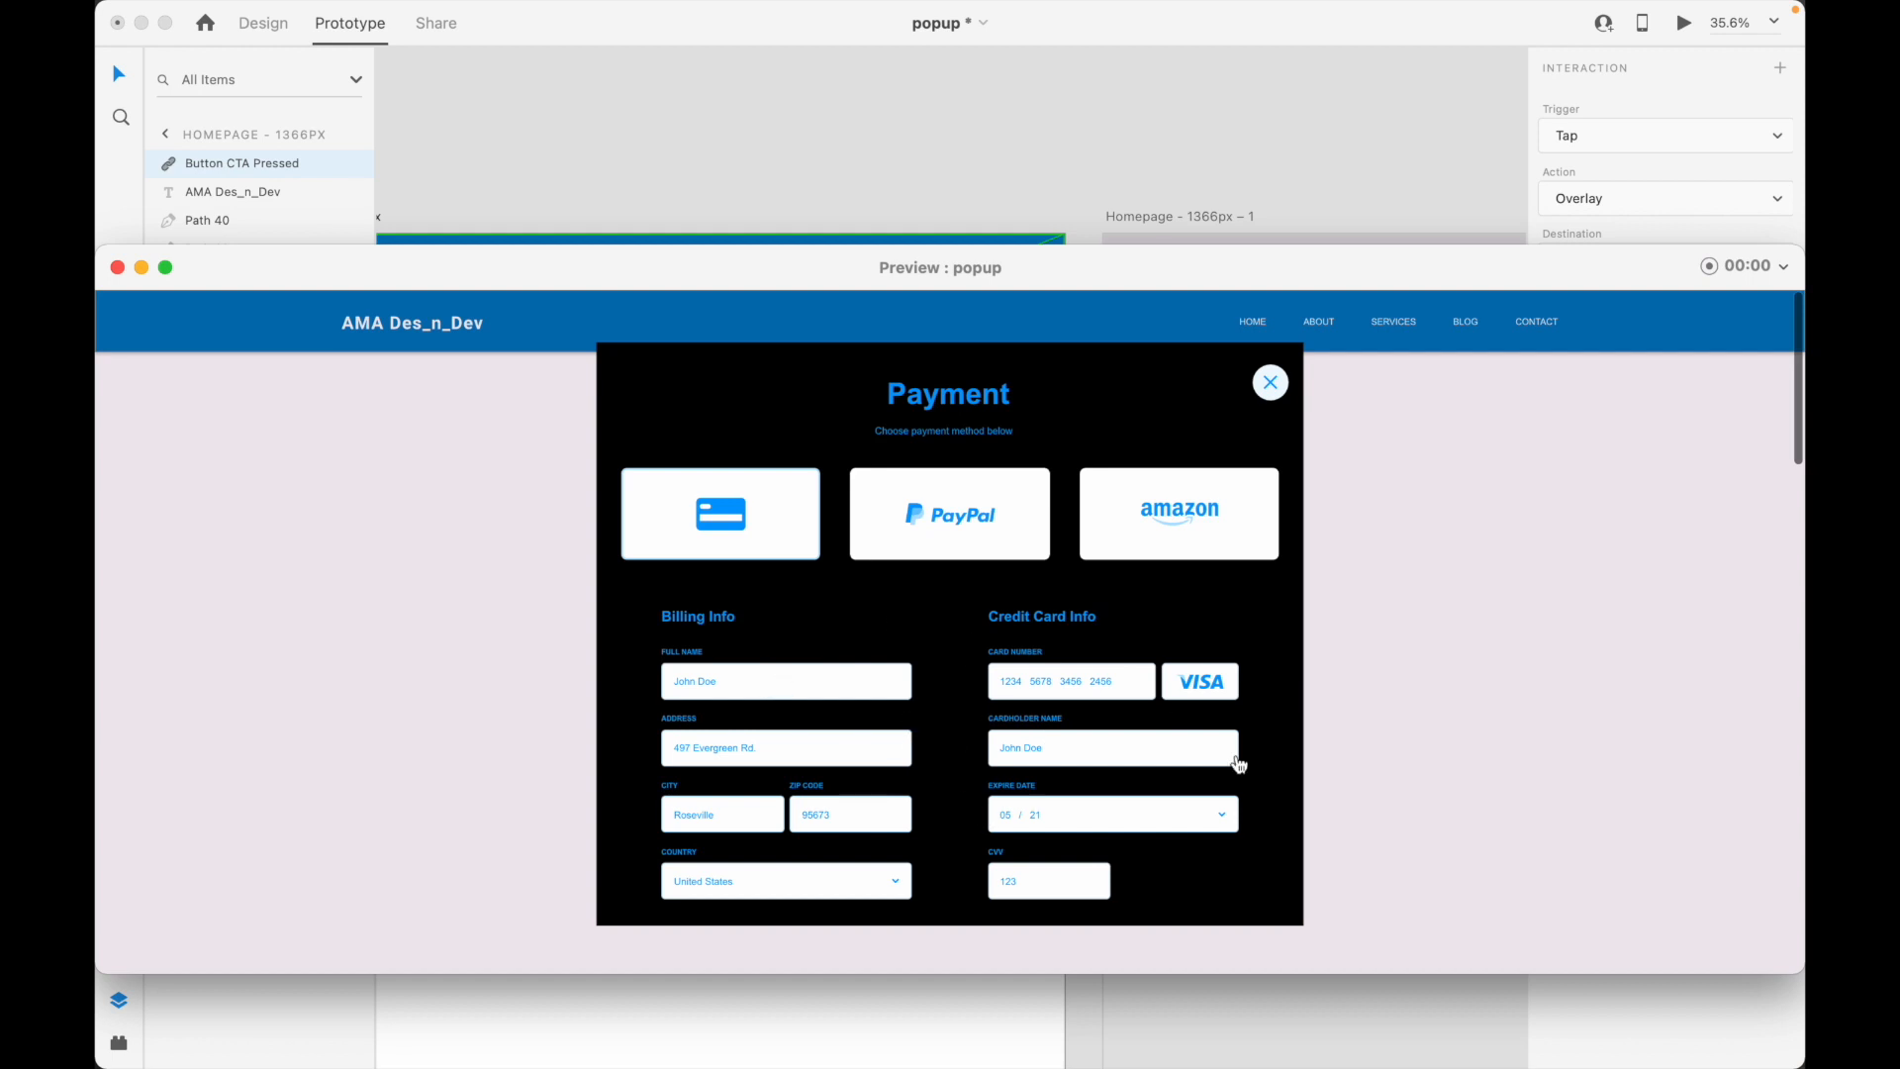
click(1277, 382)
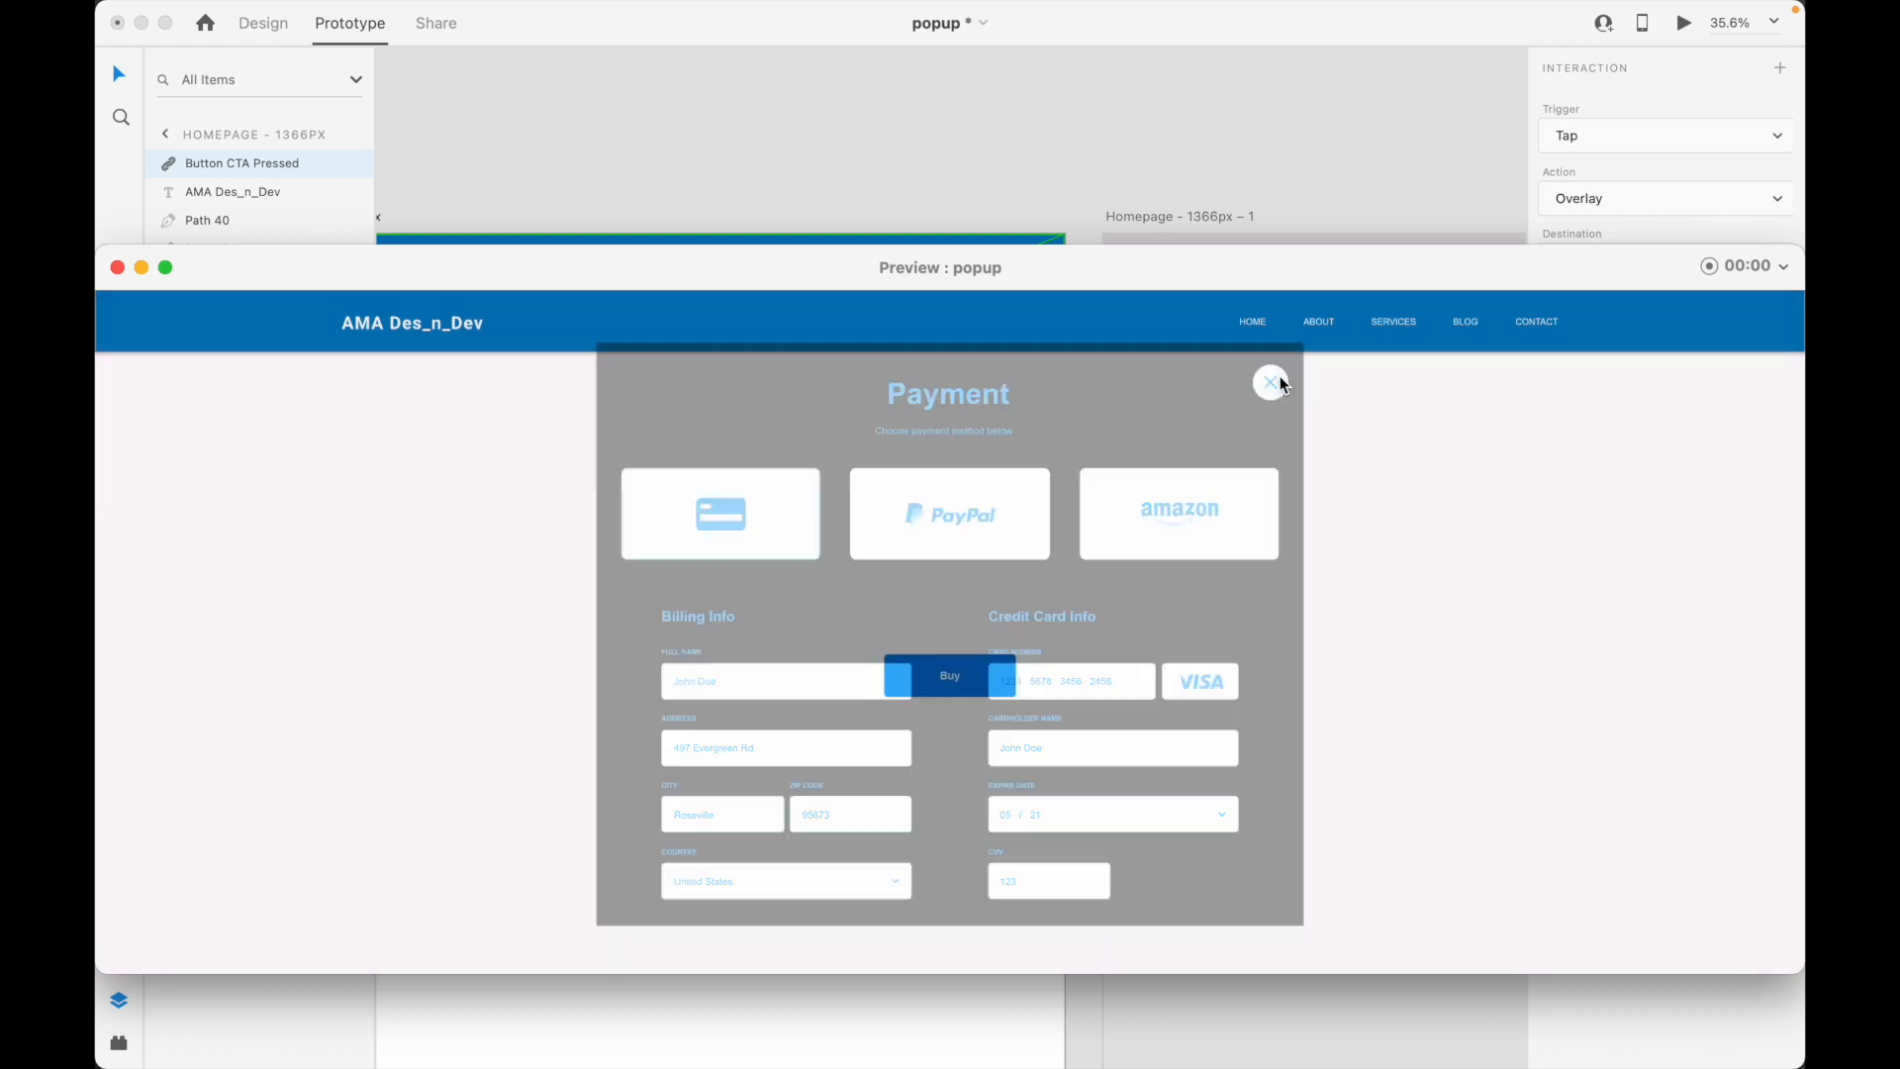
click(960, 679)
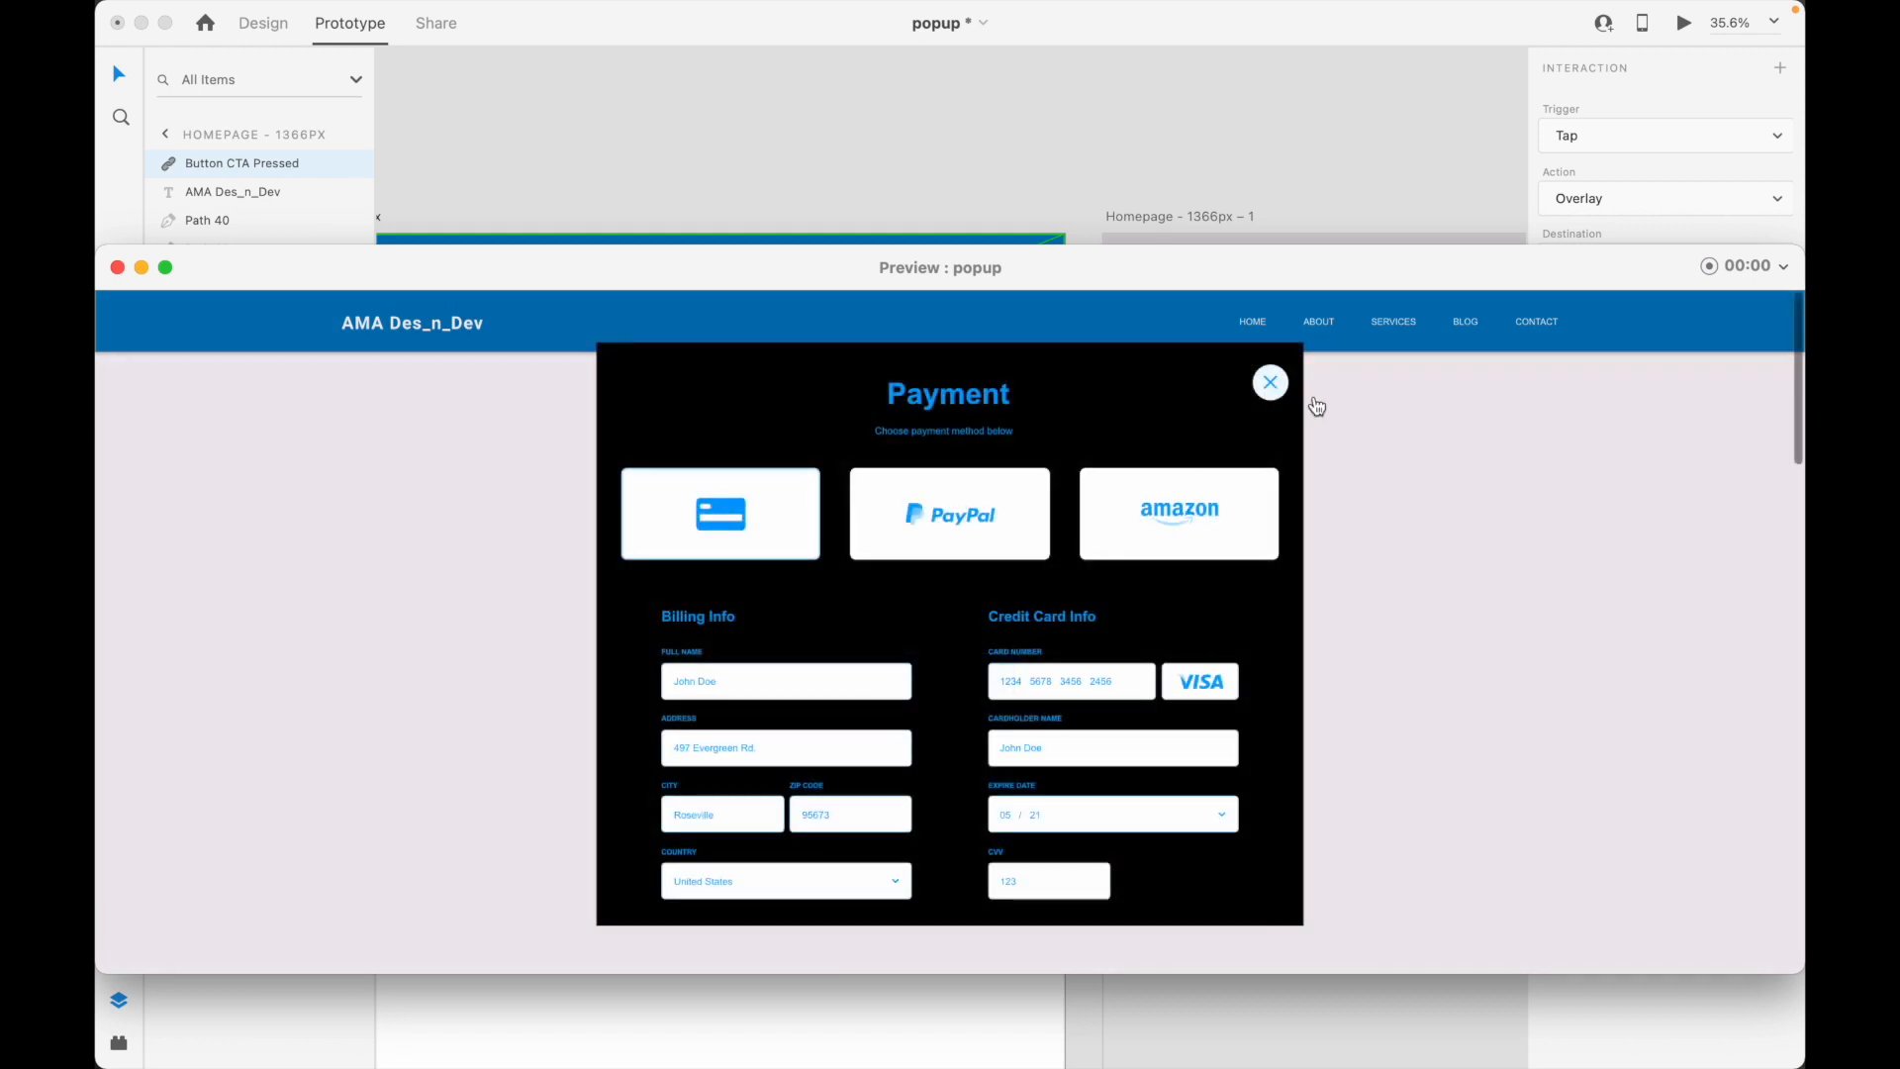
click(1272, 383)
click(940, 701)
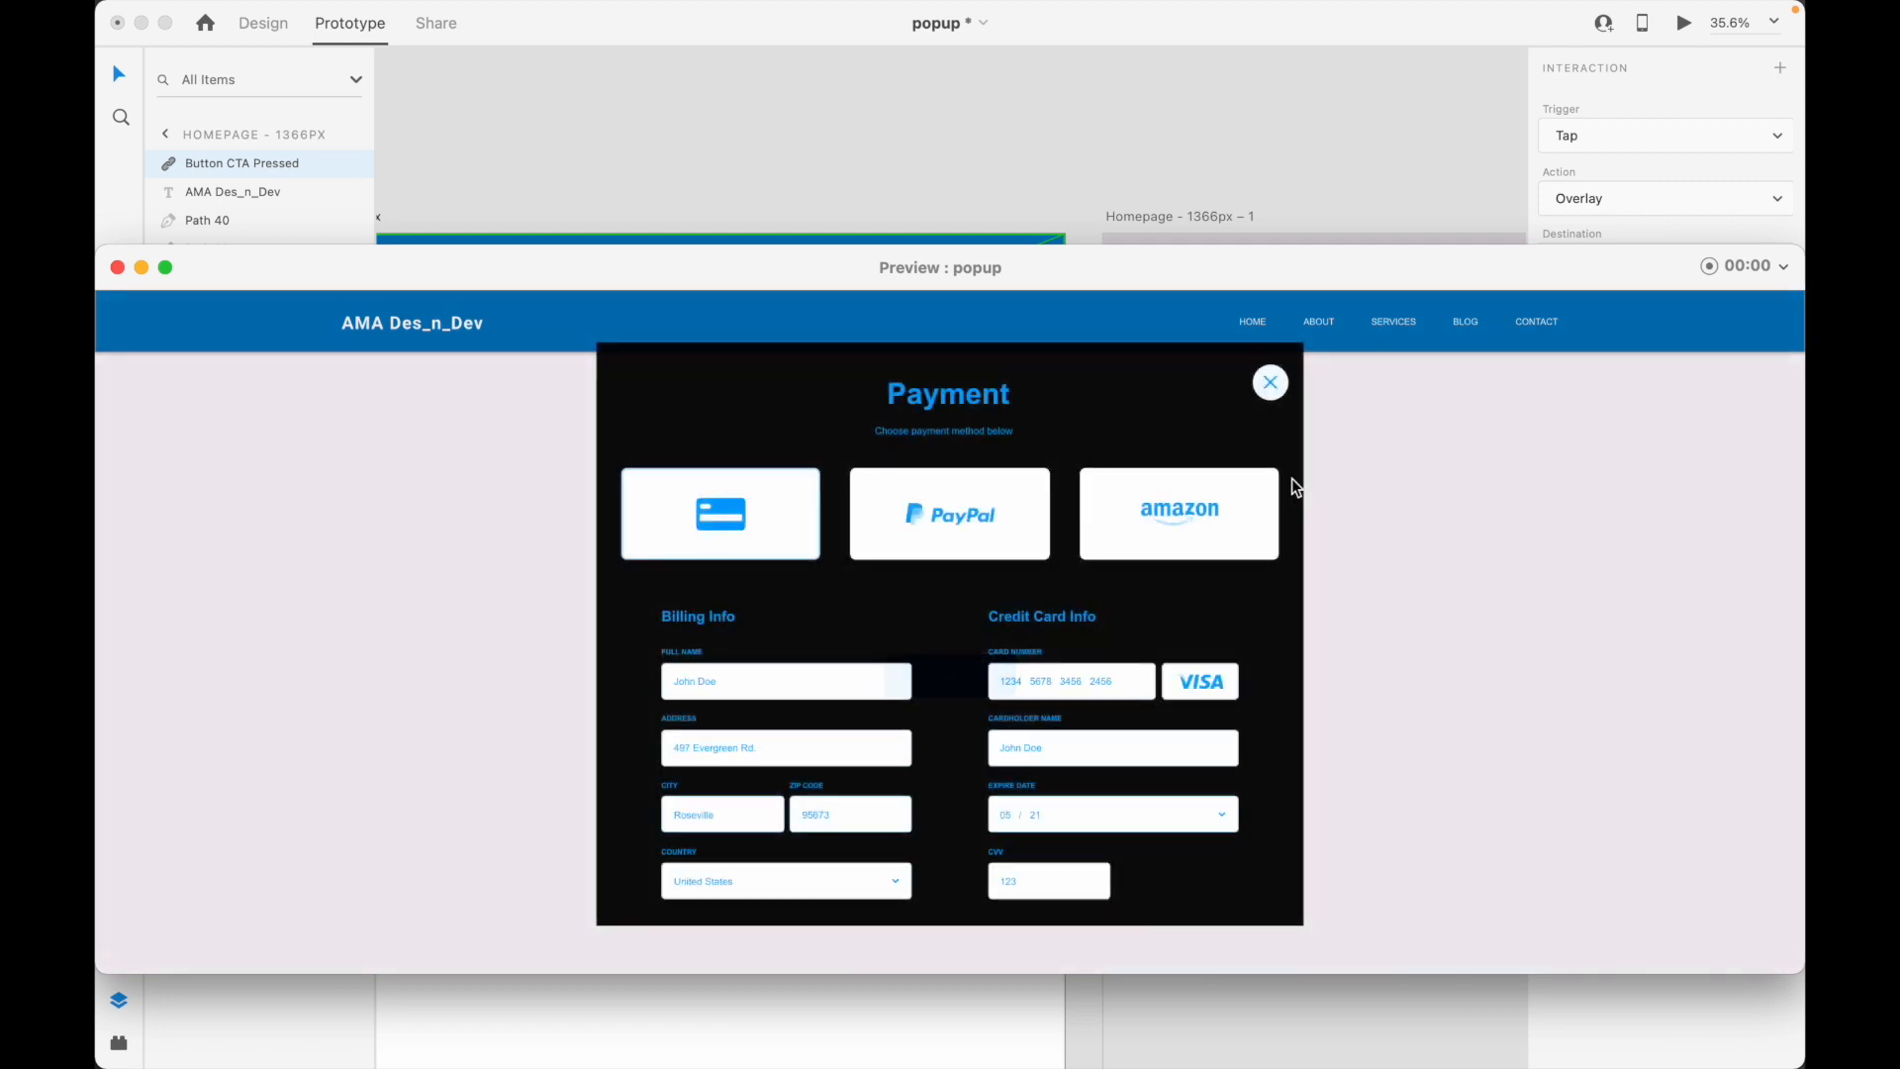
click(1271, 384)
click(116, 267)
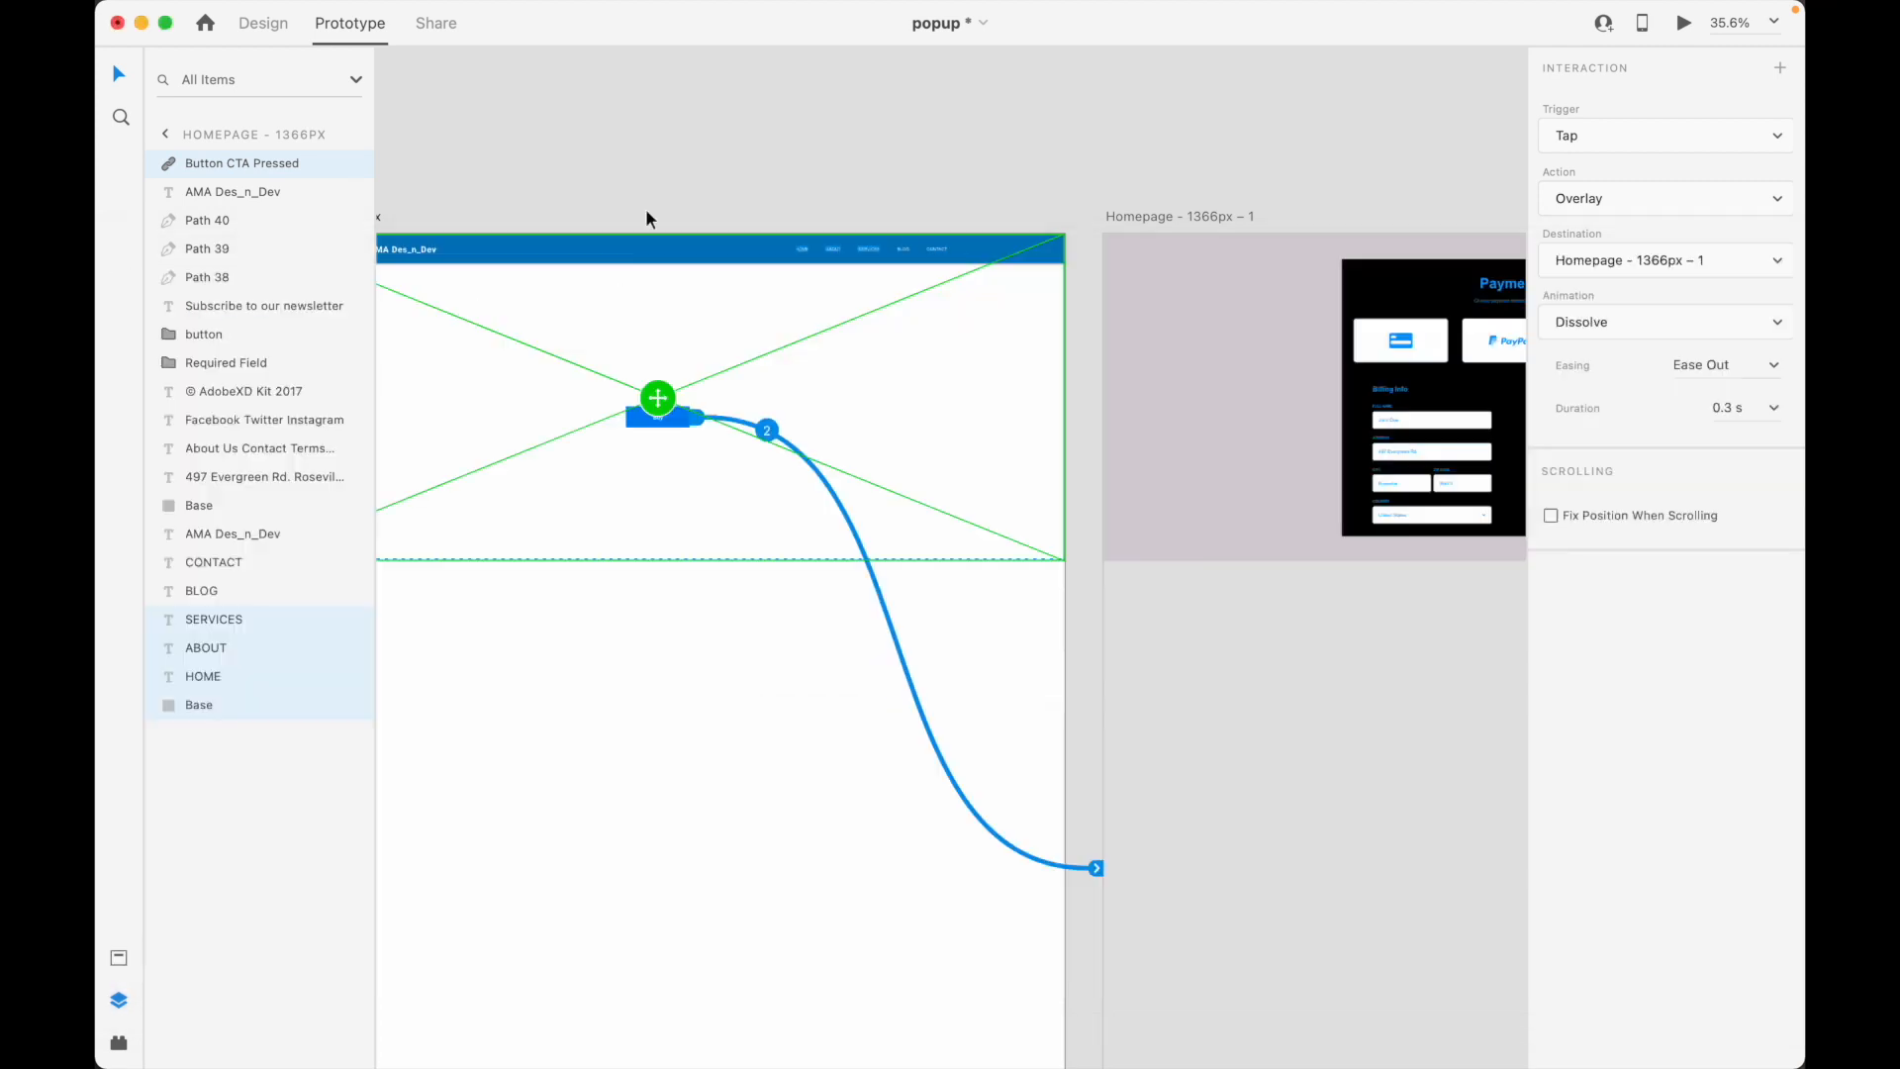
Select the Buy button and the payment form across both artboards to review the prototype connections between them
click(668, 142)
scroll(640, 431, down, 1)
drag(669, 215, 1316, 661)
scroll(870, 722, down, 3)
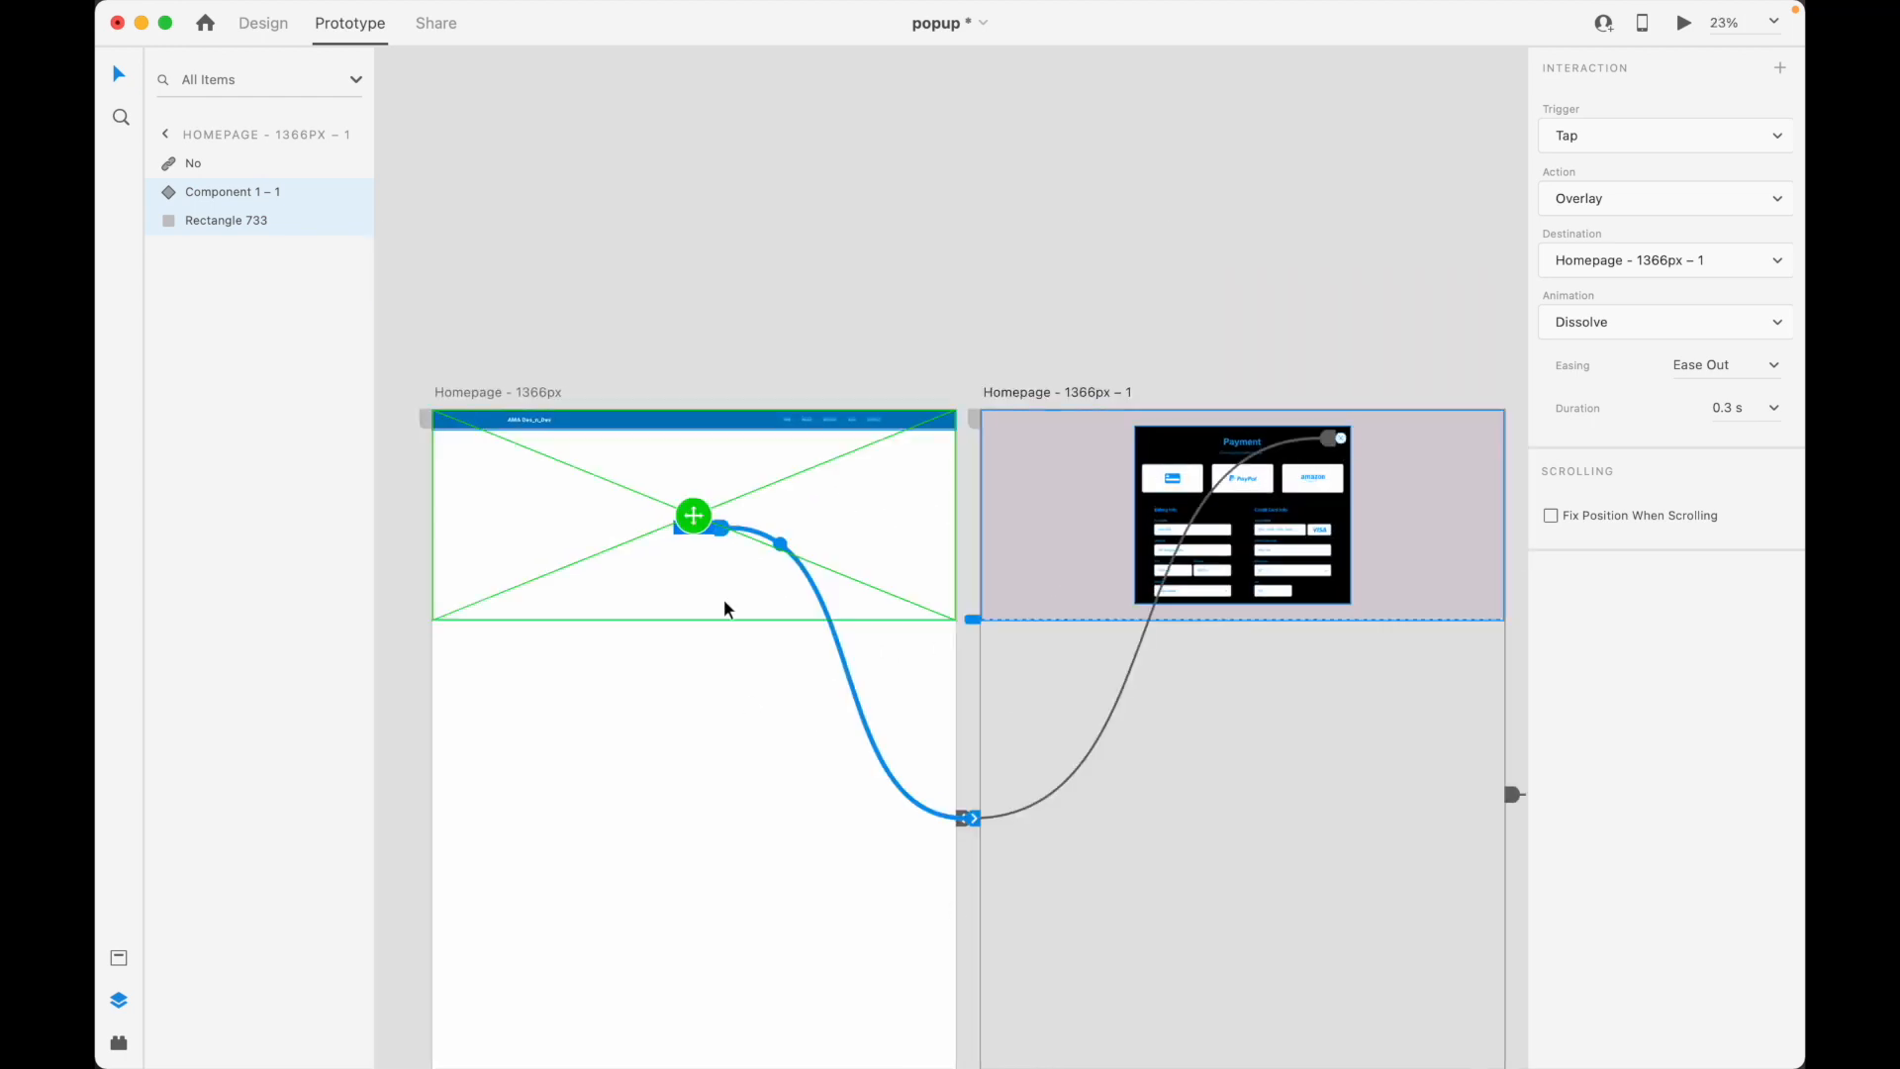